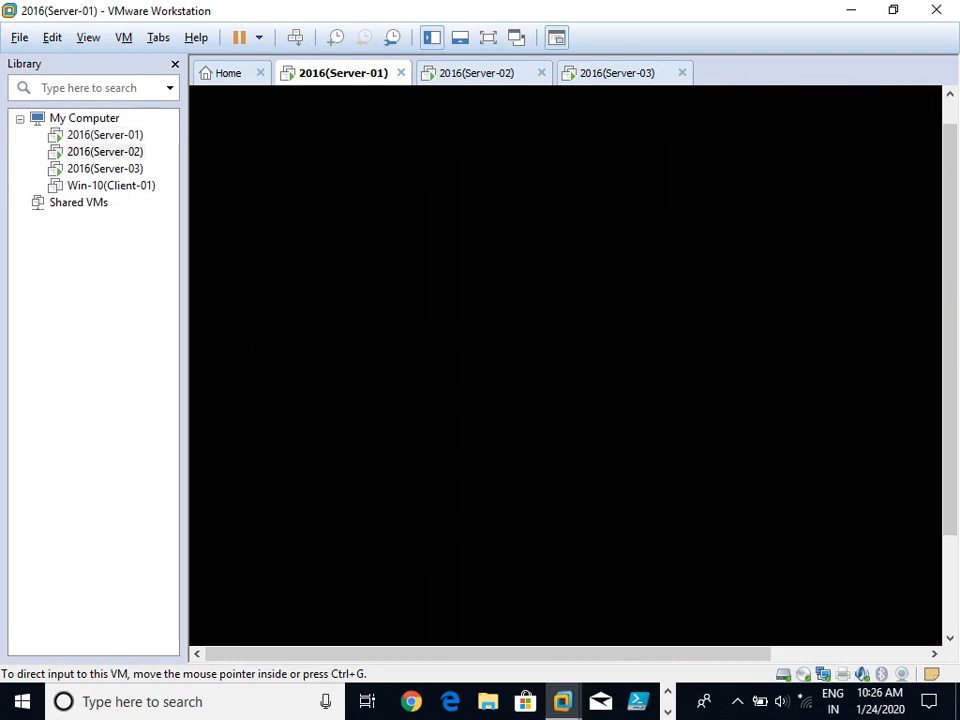
Switch to the Server-02 and Server-03 VMs and wake Server-03 to its lock screen.
{"action": "left_click", "coordinate": [105, 152]}
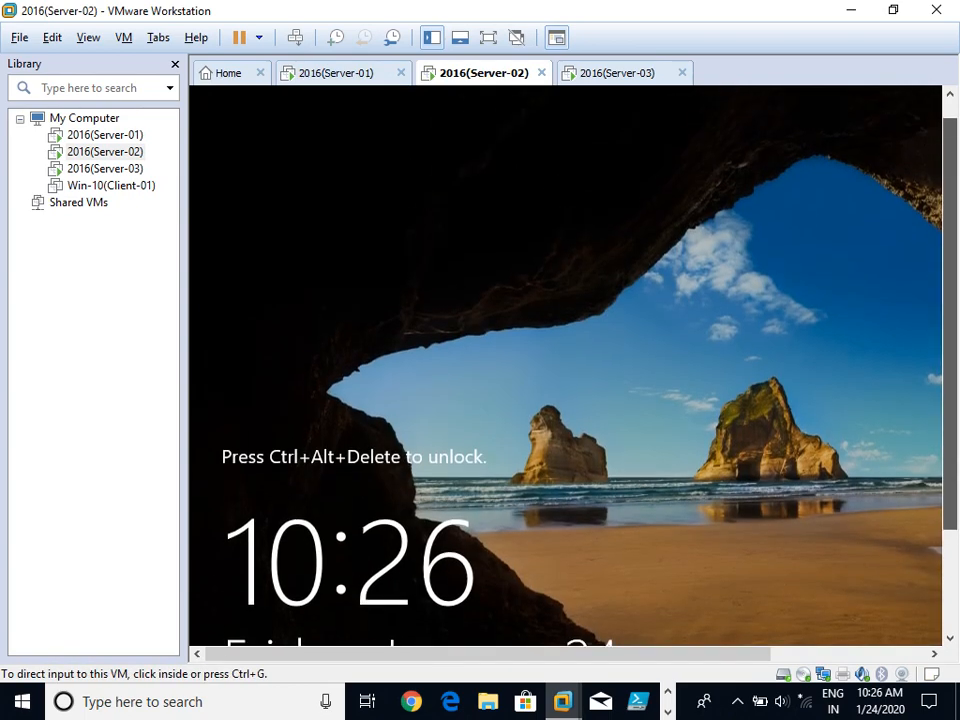
{"action": "left_click", "coordinate": [628, 76]}
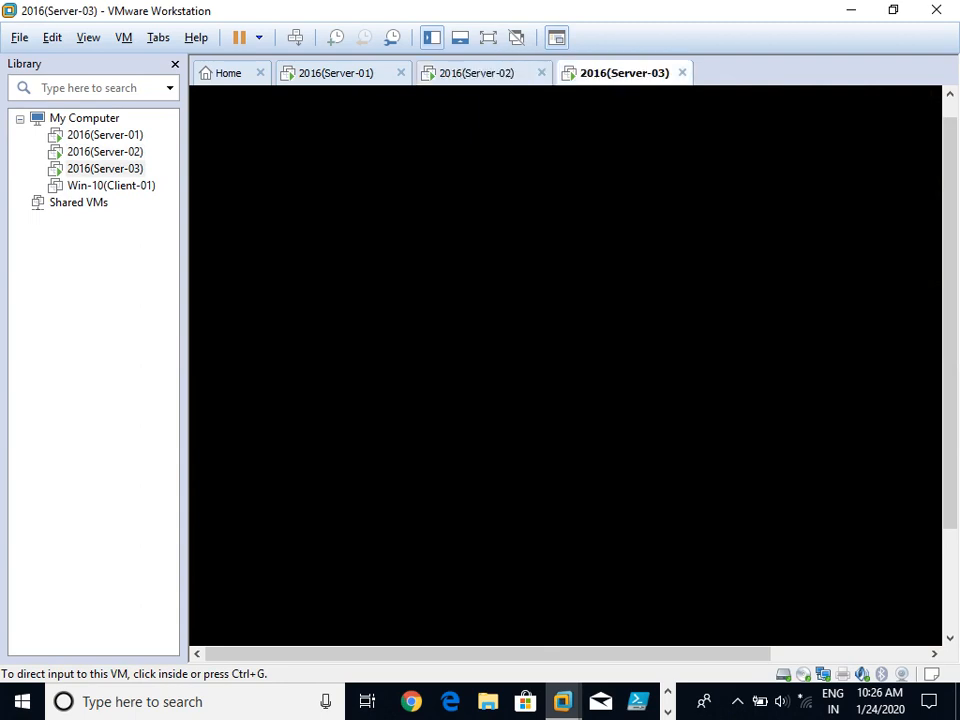
{"action": "left_click", "coordinate": [553, 254]}
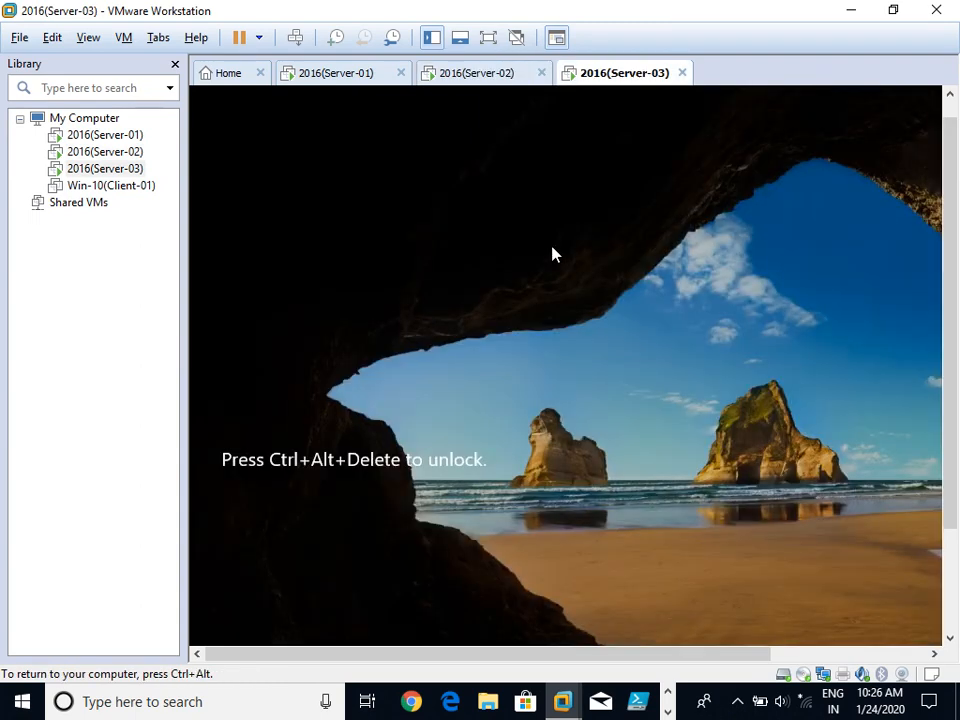
{"action": "key", "text": "ctrl+alt"}
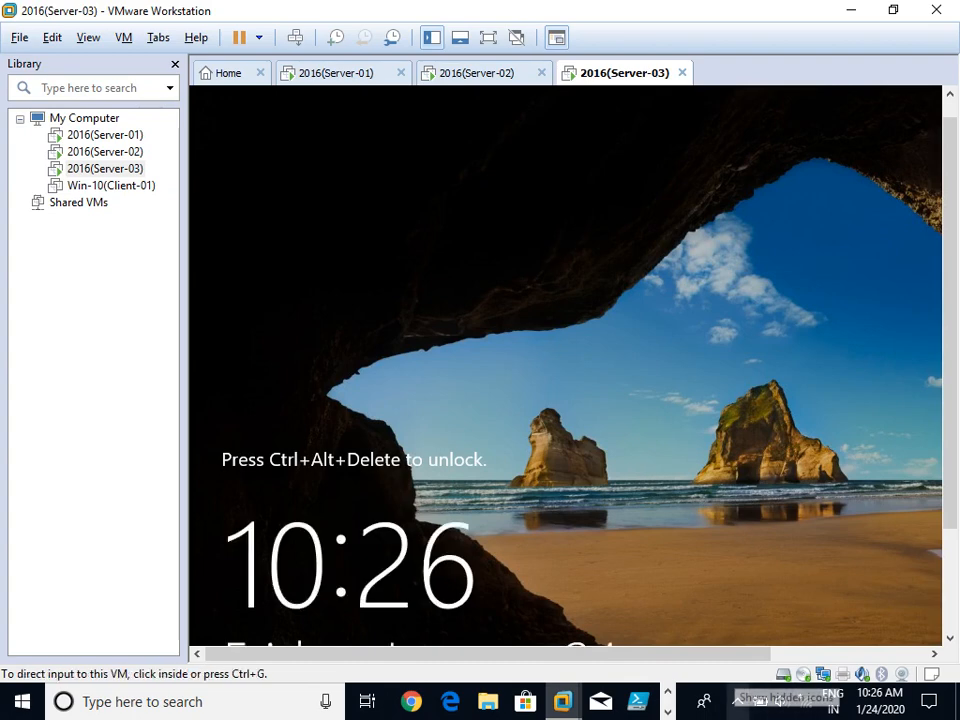
{"action": "left_click", "coordinate": [738, 702]}
{"action": "left_click", "coordinate": [775, 663]}
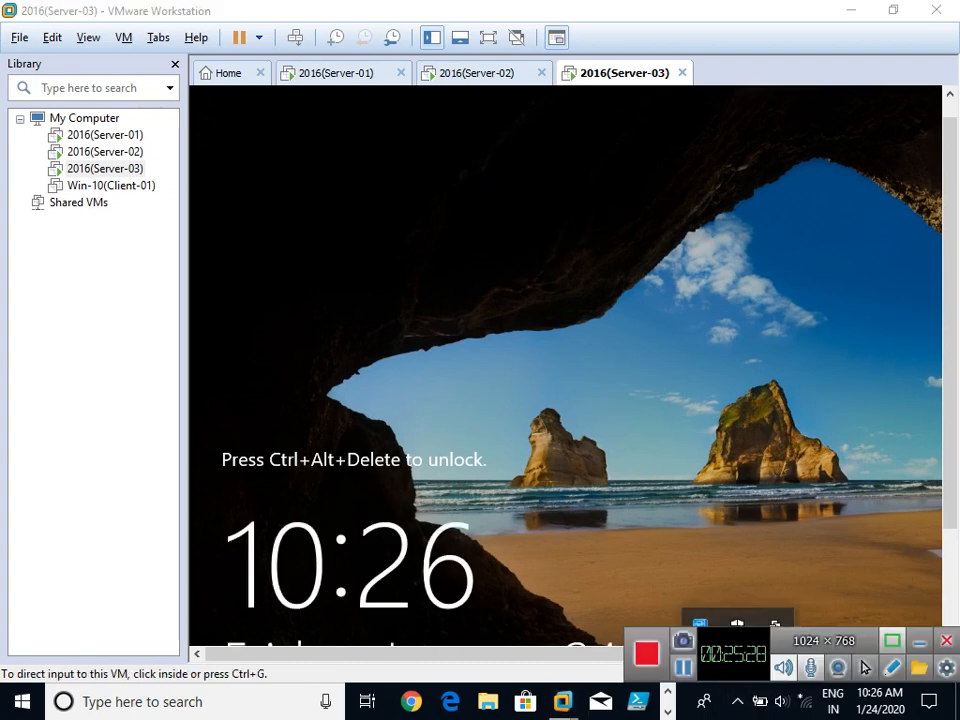
Show Server-01 full screen and sign in as Administrator with the account password.
{"action": "left_click", "coordinate": [337, 73]}
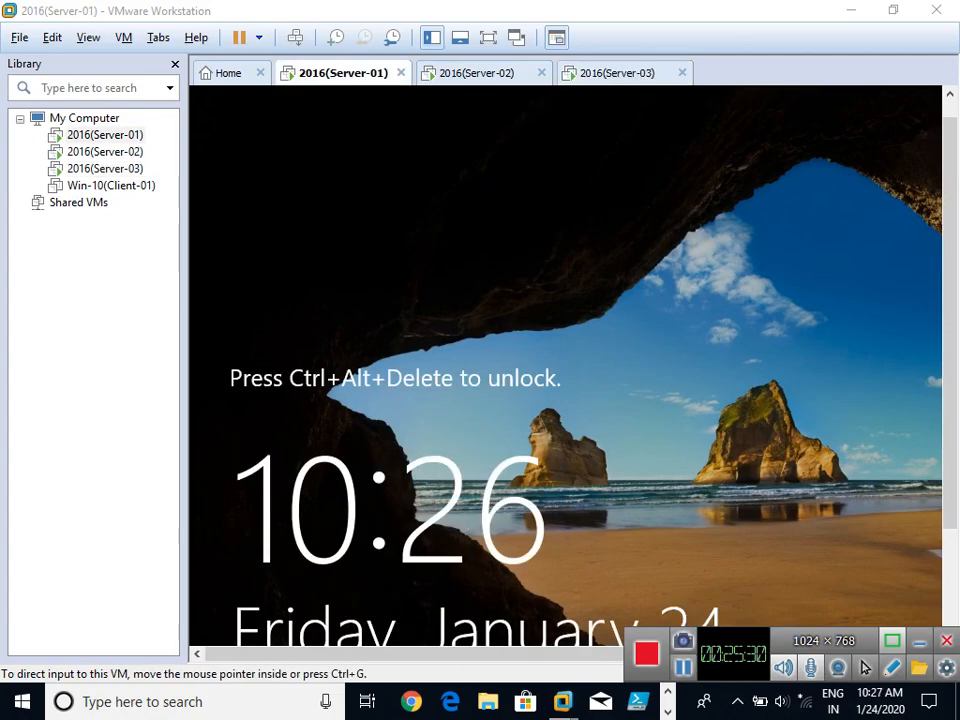
{"action": "left_click", "coordinate": [540, 330]}
{"action": "key", "text": "ctrl+alt+Return"}
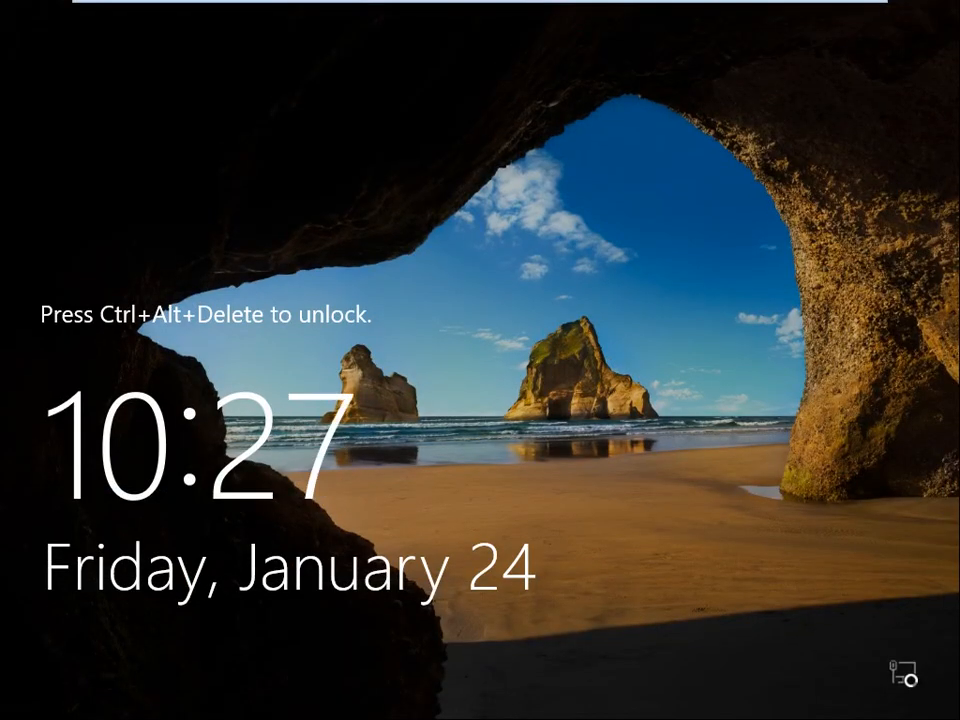
{"action": "key", "text": "ctrl+alt+Insert"}
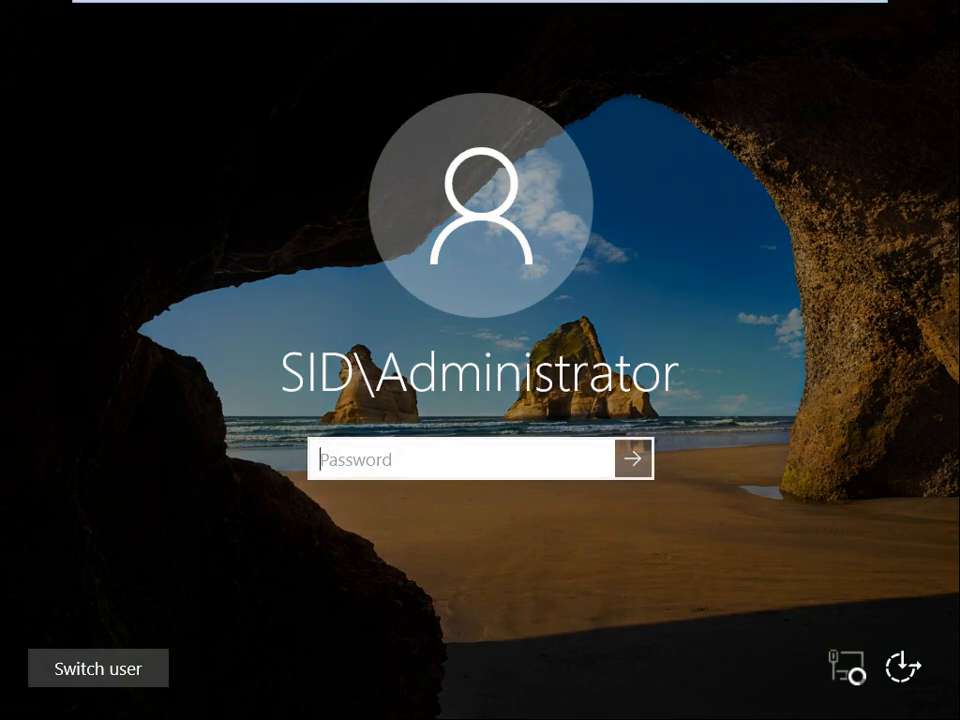
{"action": "type", "text": "abc"}
{"action": "key", "text": "BackSpace"}
{"action": "key", "text": "BackSpace"}
{"action": "key", "text": "BackSpace"}
{"action": "type", "text": "abcdef"}
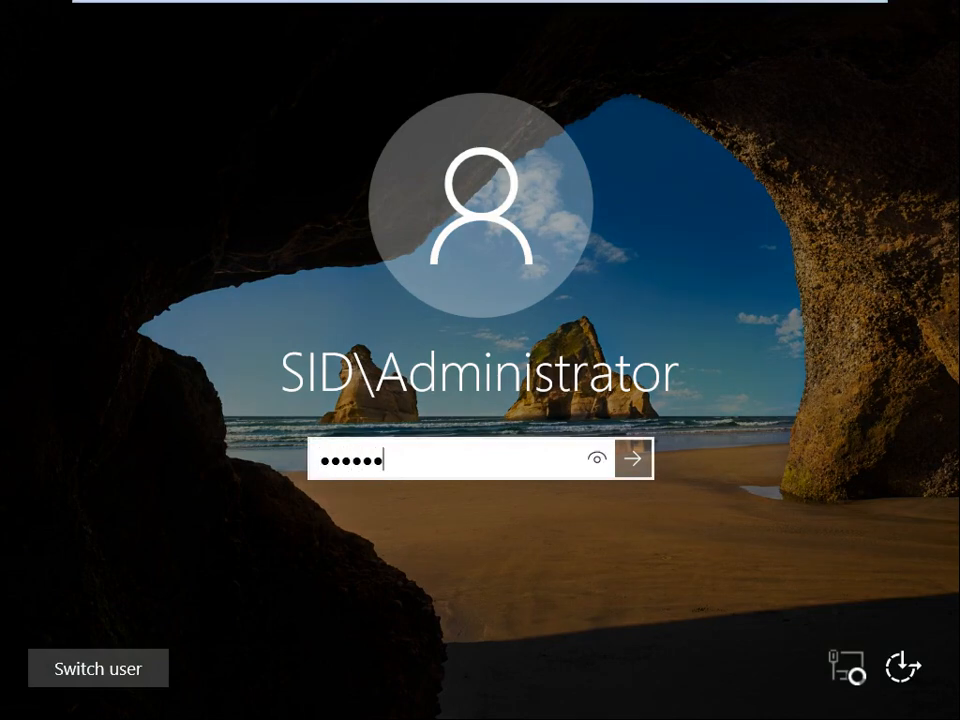
{"action": "key", "text": "Return"}
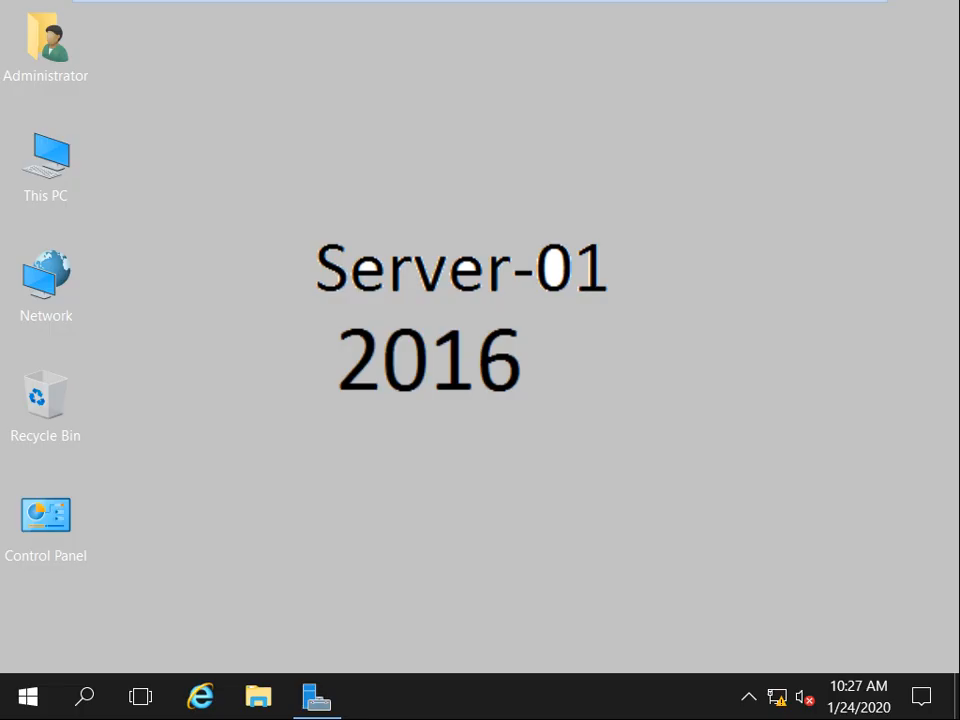
{"action": "right_click", "coordinate": [570, 141]}
{"action": "right_click", "coordinate": [474, 133]}
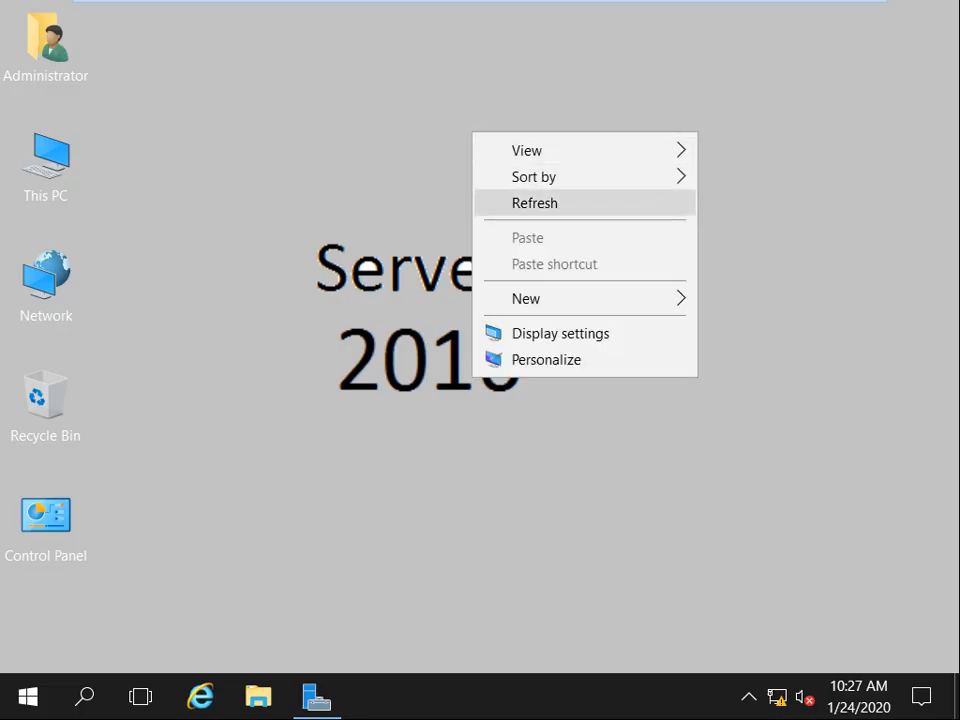
{"action": "left_click", "coordinate": [534, 203]}
{"action": "right_click", "coordinate": [503, 162]}
{"action": "left_click", "coordinate": [555, 233]}
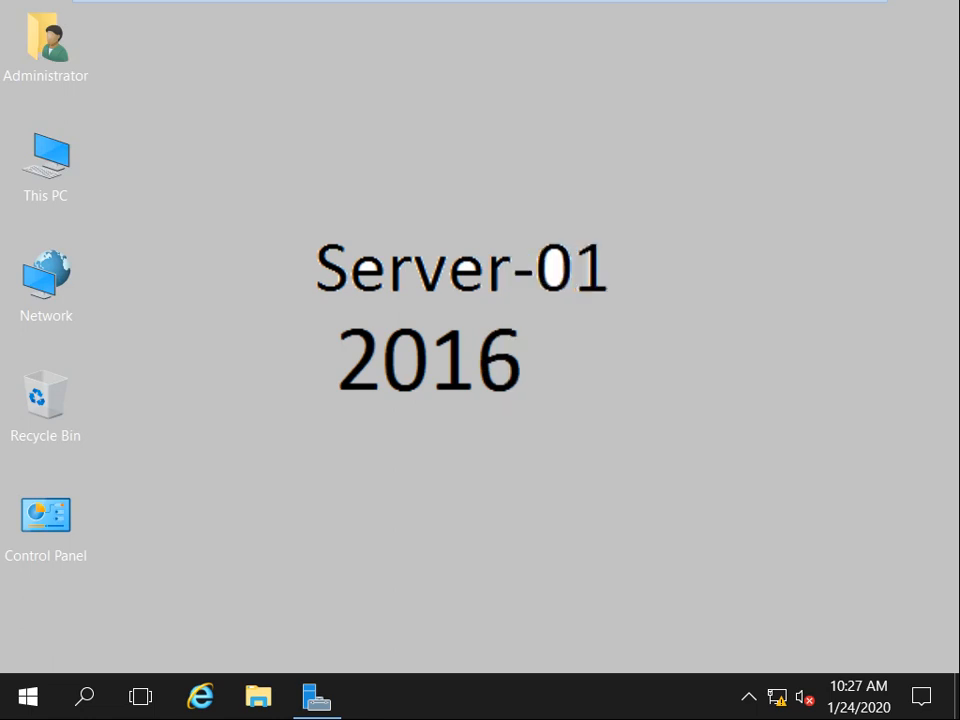
{"action": "right_click", "coordinate": [363, 109]}
{"action": "left_click", "coordinate": [421, 181]}
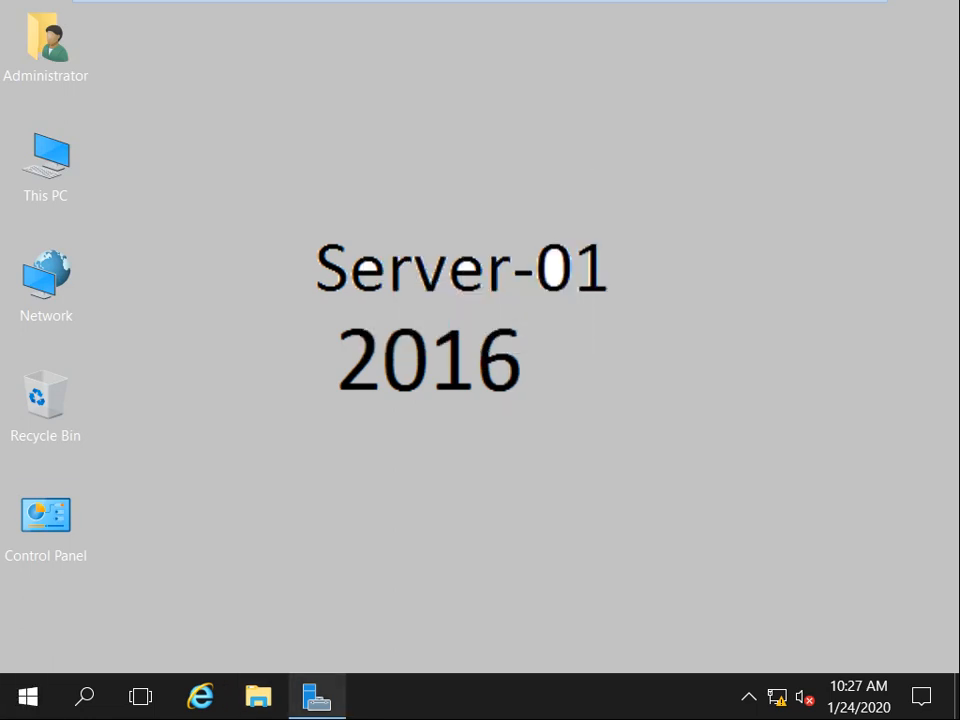
{"action": "left_click", "coordinate": [316, 697]}
{"action": "left_click_drag", "start_coordinate": [311, 66], "coordinate": [552, 43]}
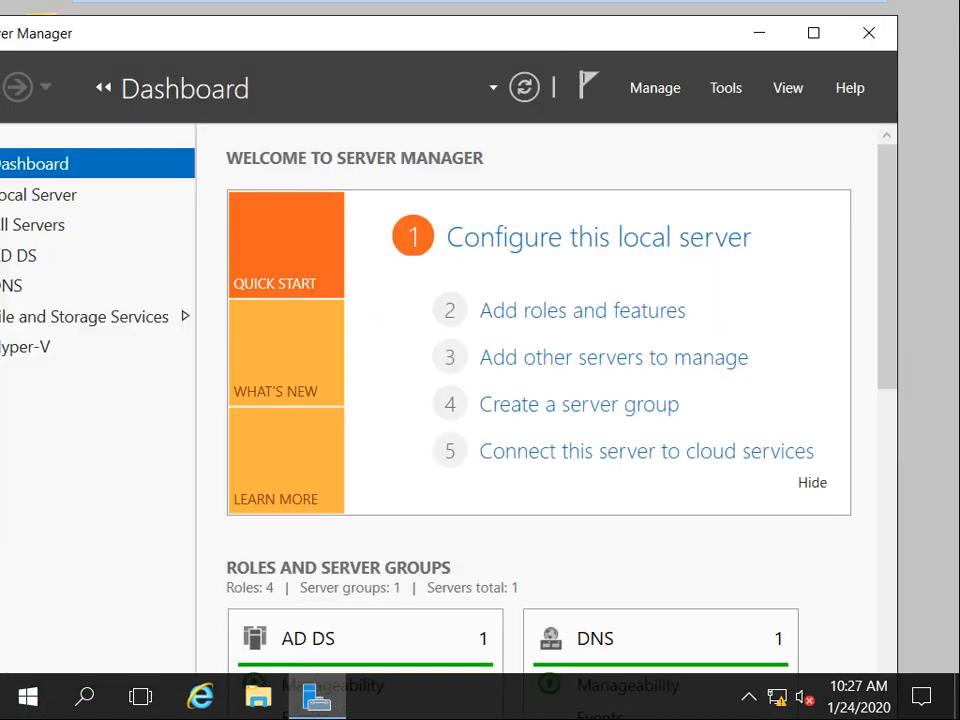
{"action": "left_click_drag", "start_coordinate": [454, 39], "coordinate": [569, 26]}
{"action": "double_click", "coordinate": [575, 20]}
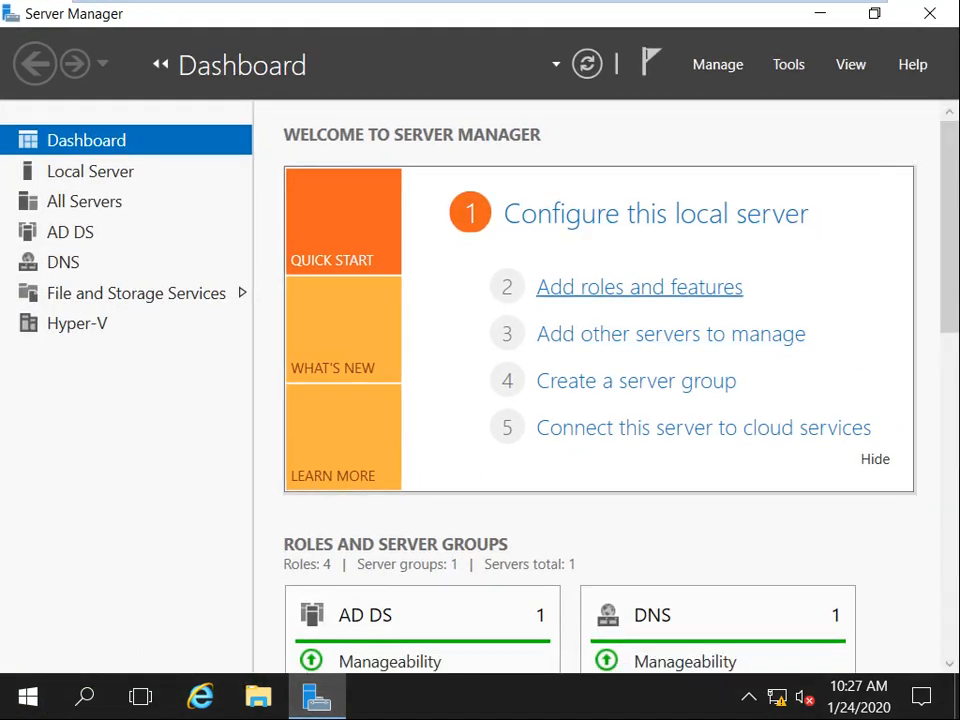
{"action": "left_click", "coordinate": [639, 287]}
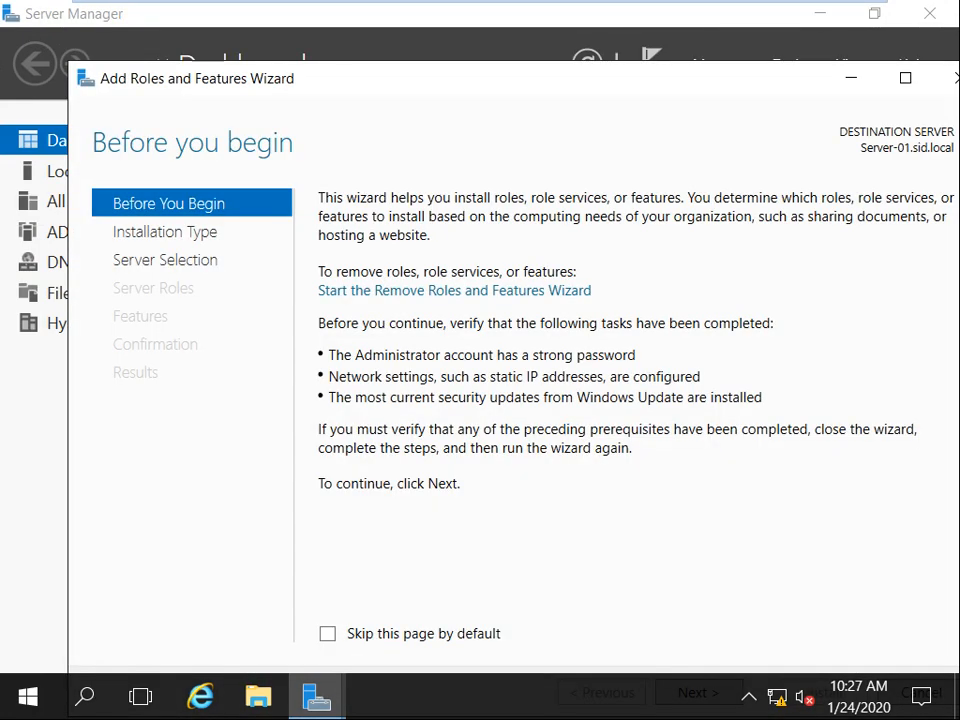
{"action": "double_click", "coordinate": [560, 48]}
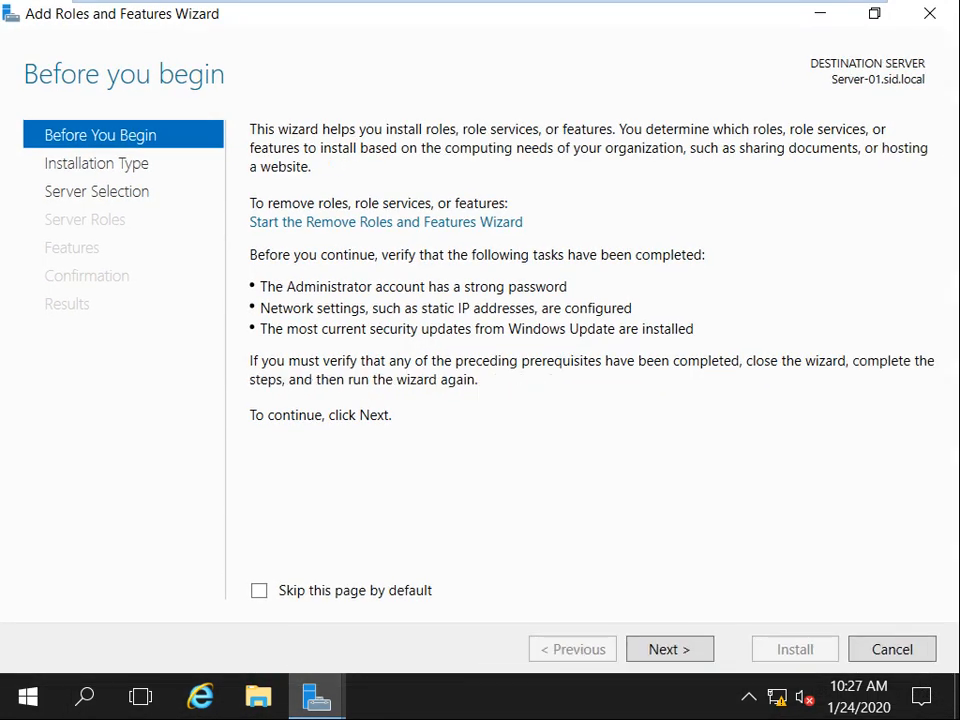
{"action": "left_click", "coordinate": [670, 649]}
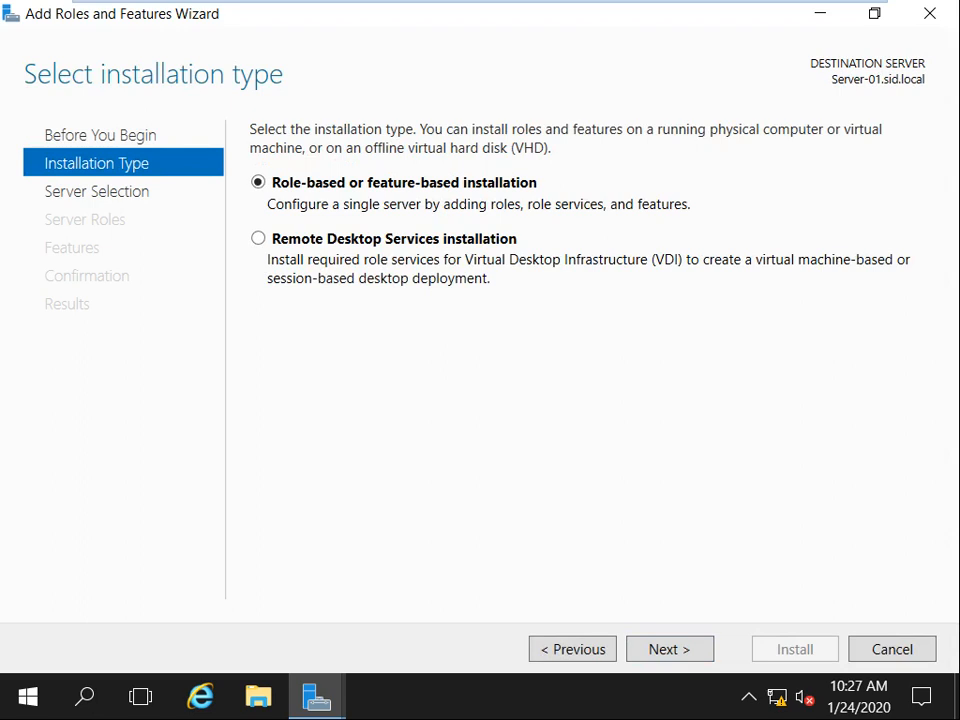
{"action": "left_click", "coordinate": [670, 649]}
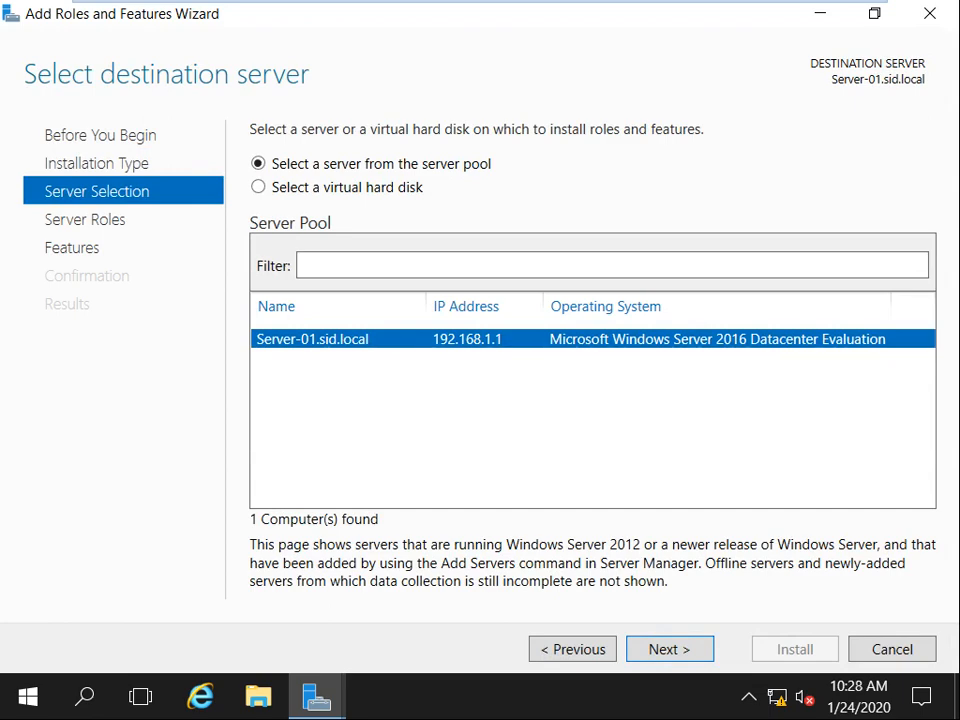
{"action": "left_click", "coordinate": [670, 649]}
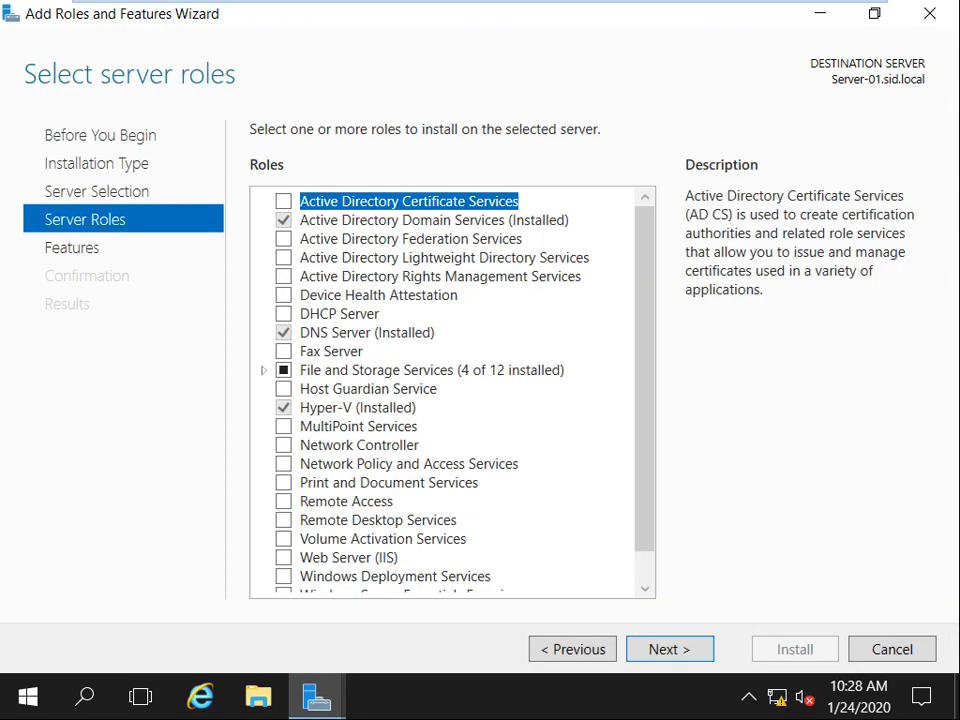
{"action": "left_click", "coordinate": [264, 370]}
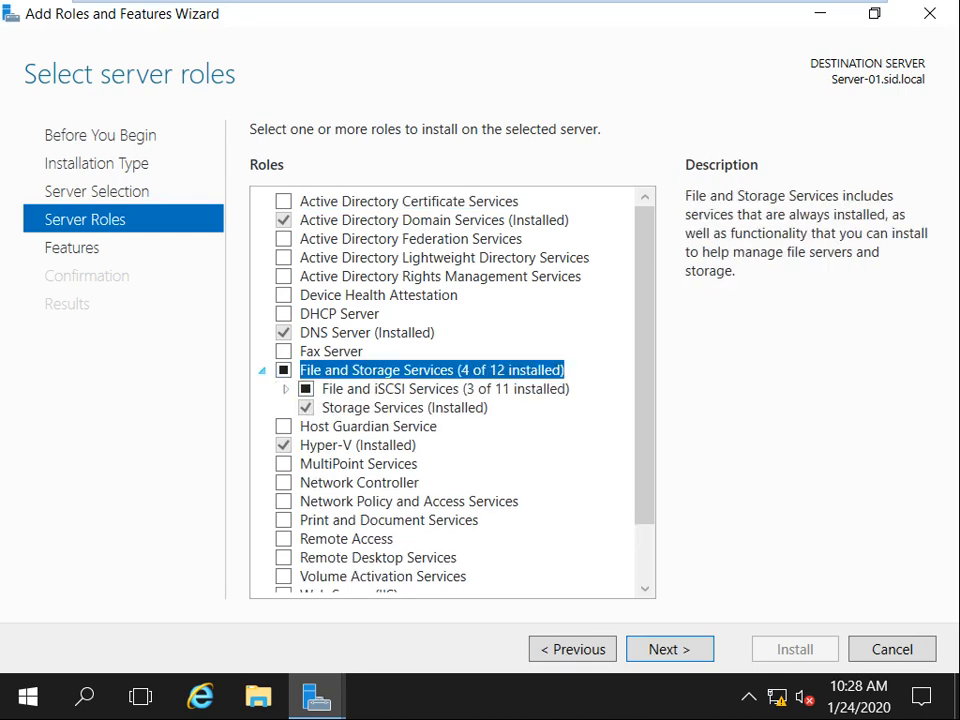
{"action": "left_click", "coordinate": [285, 389]}
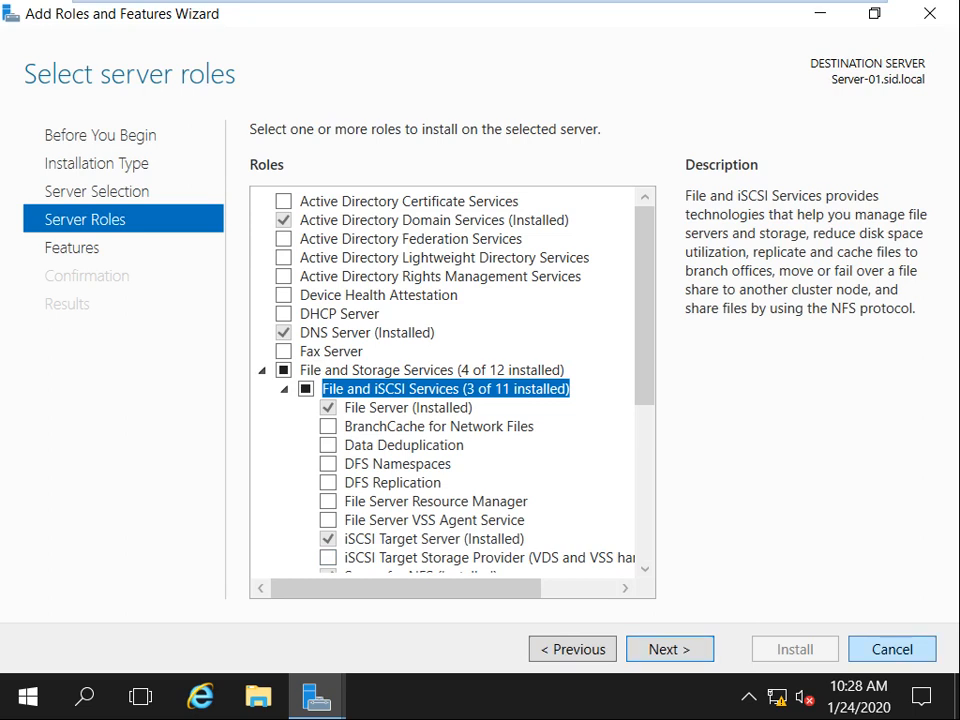
{"action": "left_click", "coordinate": [892, 649]}
{"action": "left_click", "coordinate": [820, 14]}
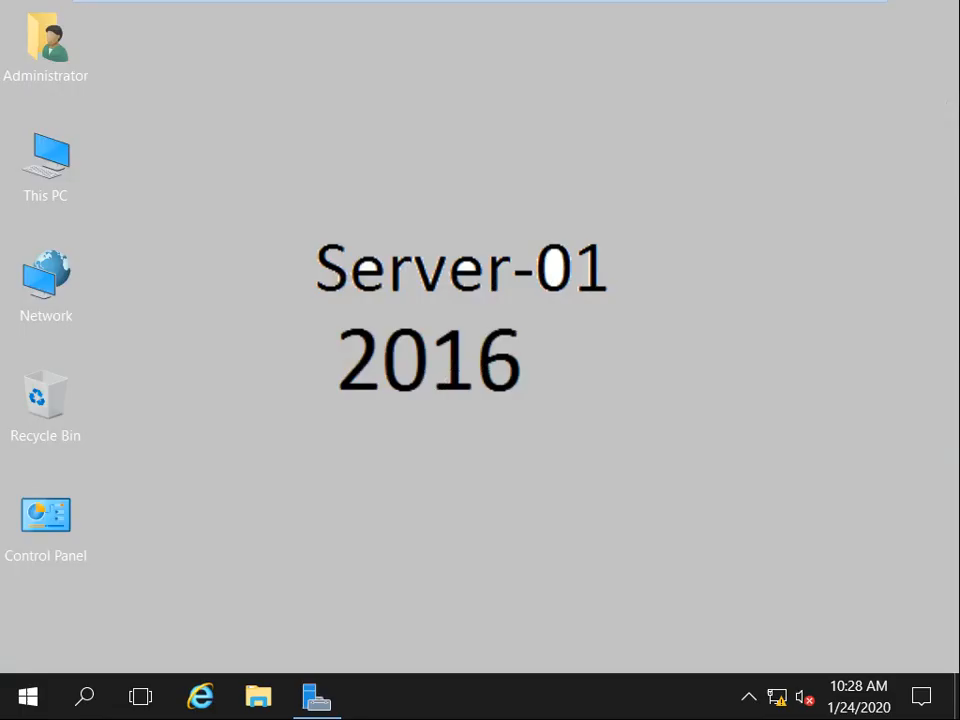
Refresh the desktop and open Disk Management (diskmgmt.msc) maximized, showing Disk 0 and the DVD drive.
{"action": "right_click", "coordinate": [480, 154]}
{"action": "left_click", "coordinate": [540, 223]}
{"action": "key", "text": "super+r"}
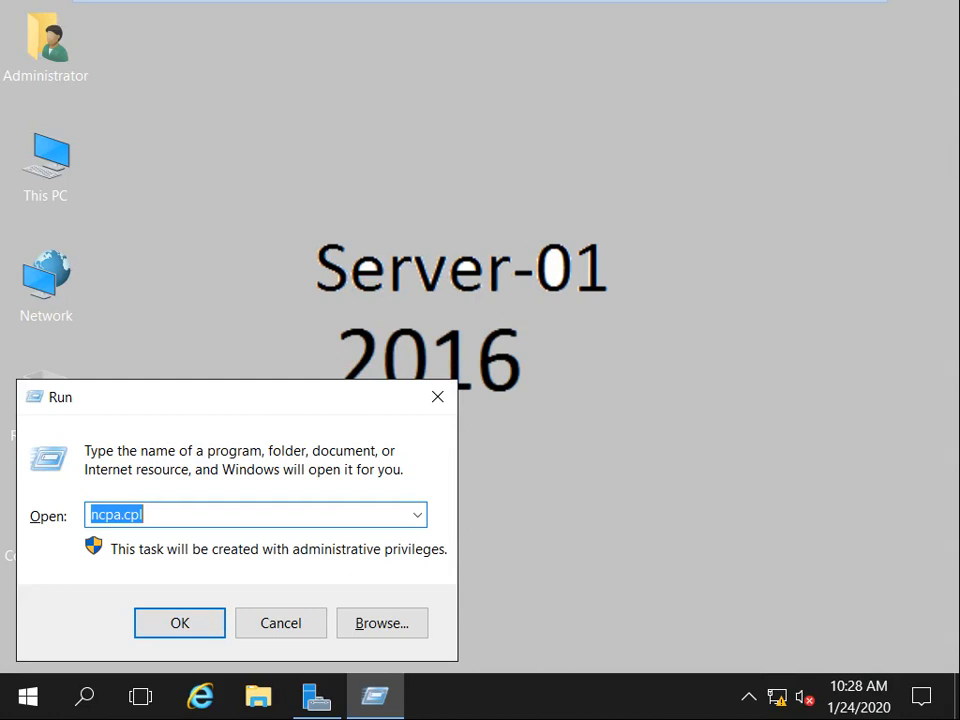
{"action": "type", "text": "disk"}
{"action": "key", "text": "Down"}
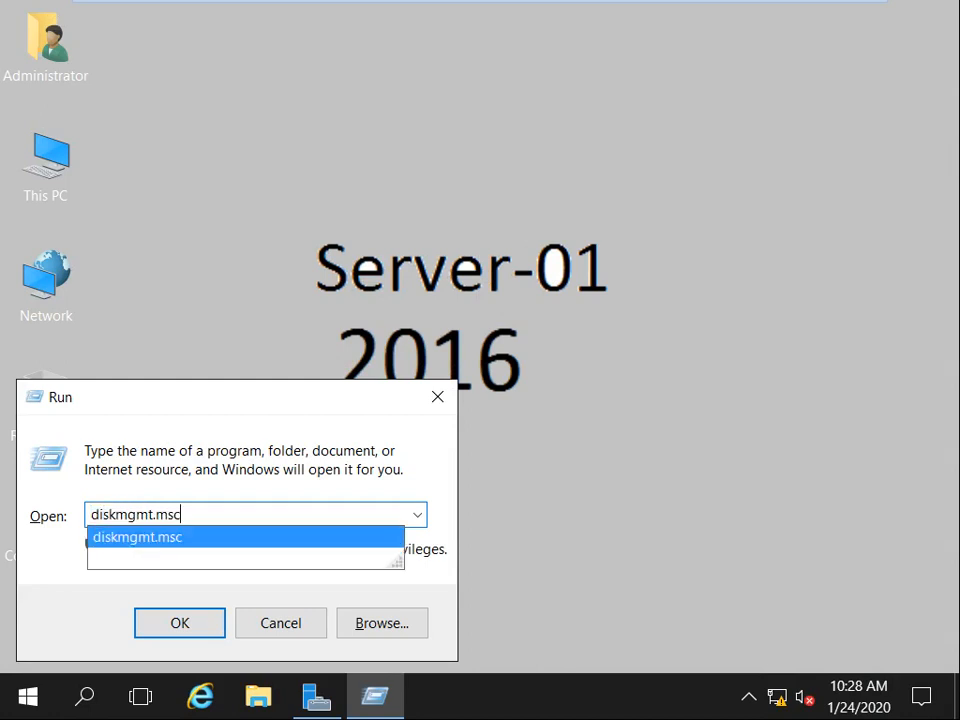
{"action": "key", "text": "Return"}
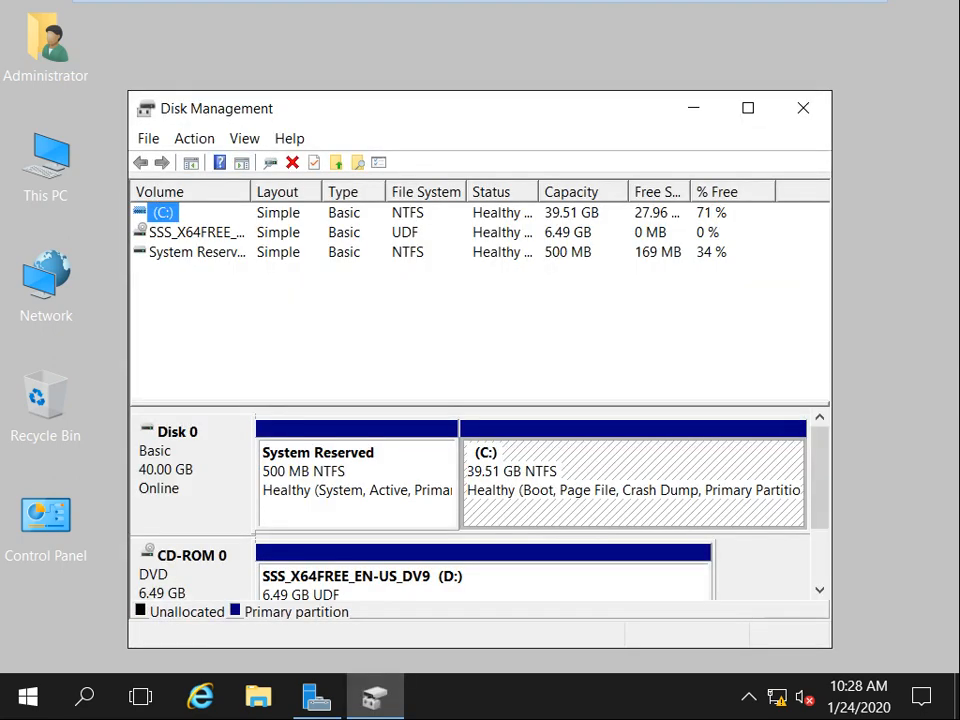
{"action": "key", "text": "super+Up"}
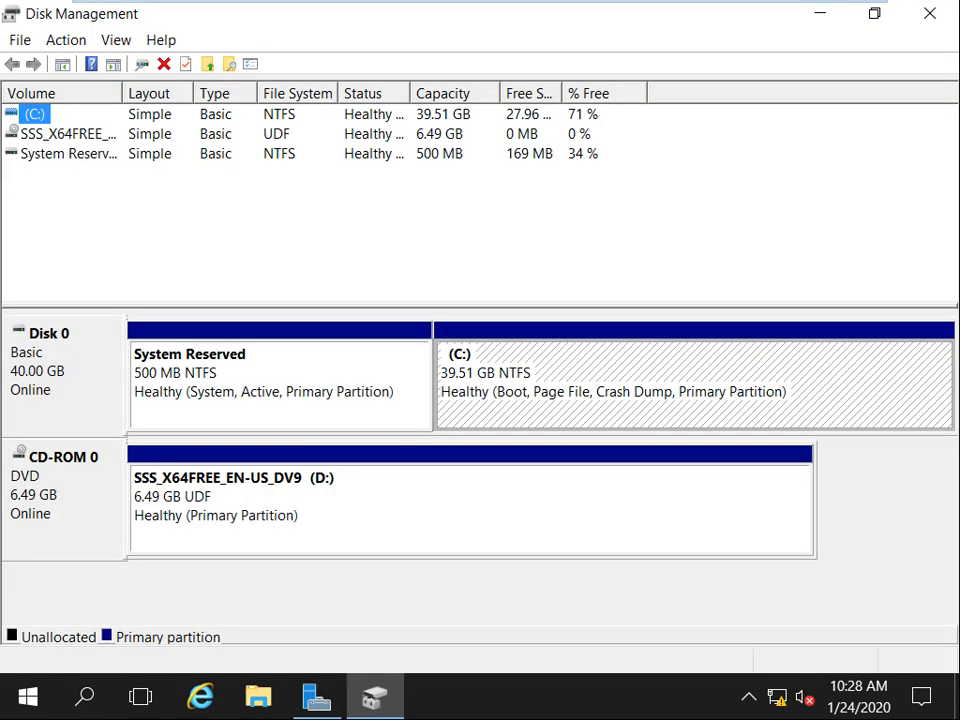
{"action": "mouse_move", "coordinate": [480, 2]}
{"action": "right_click", "coordinate": [605, 13]}
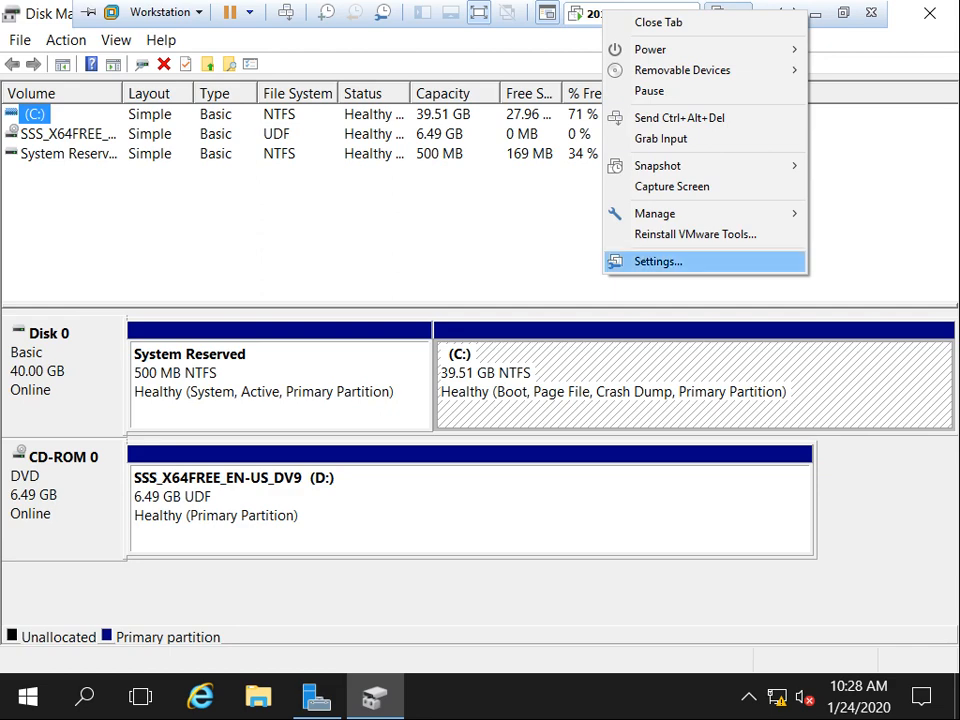
Add a new 20 GB hard disk stored as a single file to Server-01's VM settings.
{"action": "left_click", "coordinate": [658, 261]}
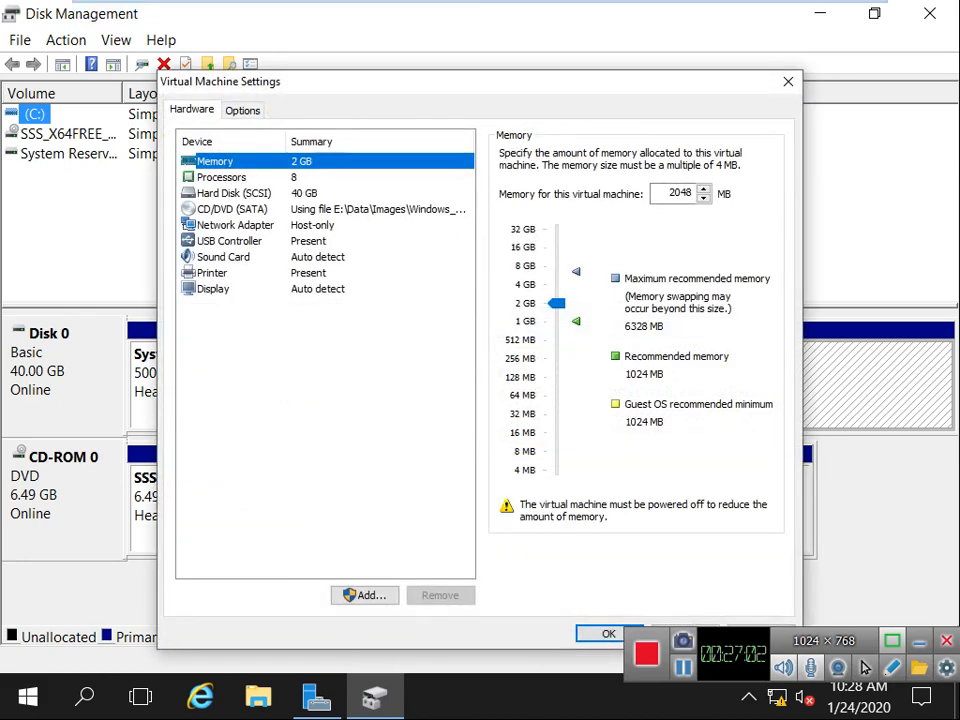
{"action": "key", "text": "Tab"}
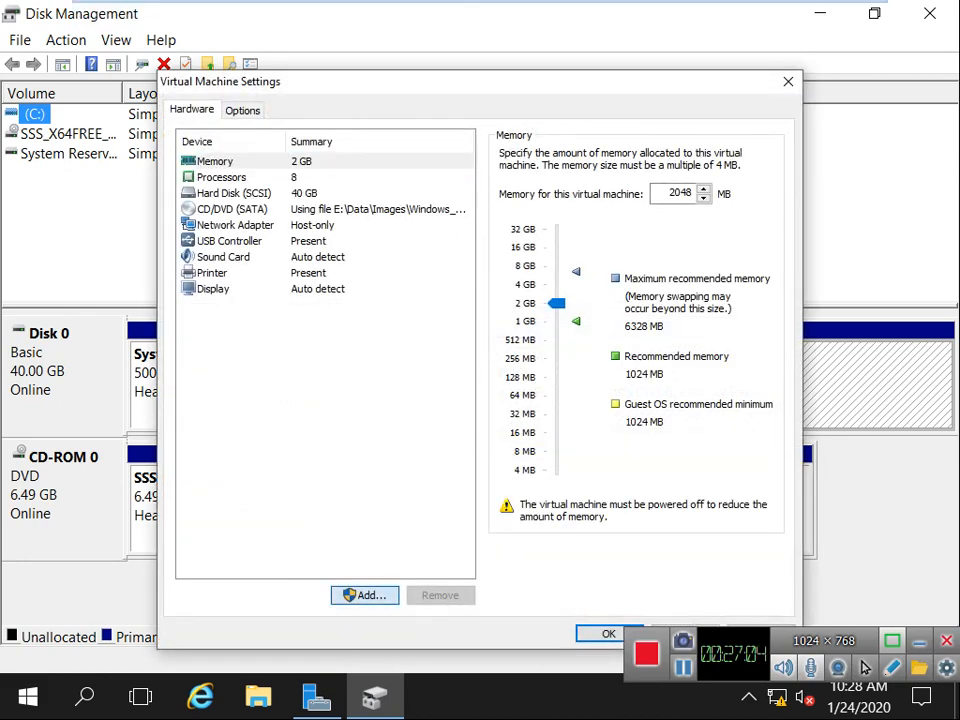
{"action": "key", "text": "Return"}
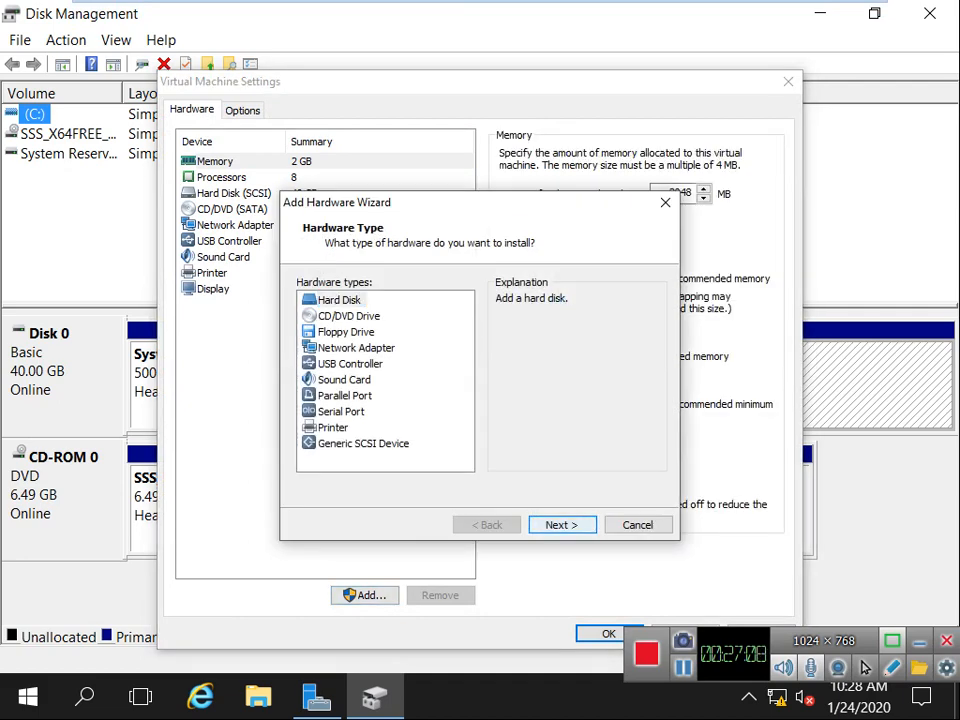
{"action": "key", "text": "Return"}
{"action": "key", "text": "Return"}
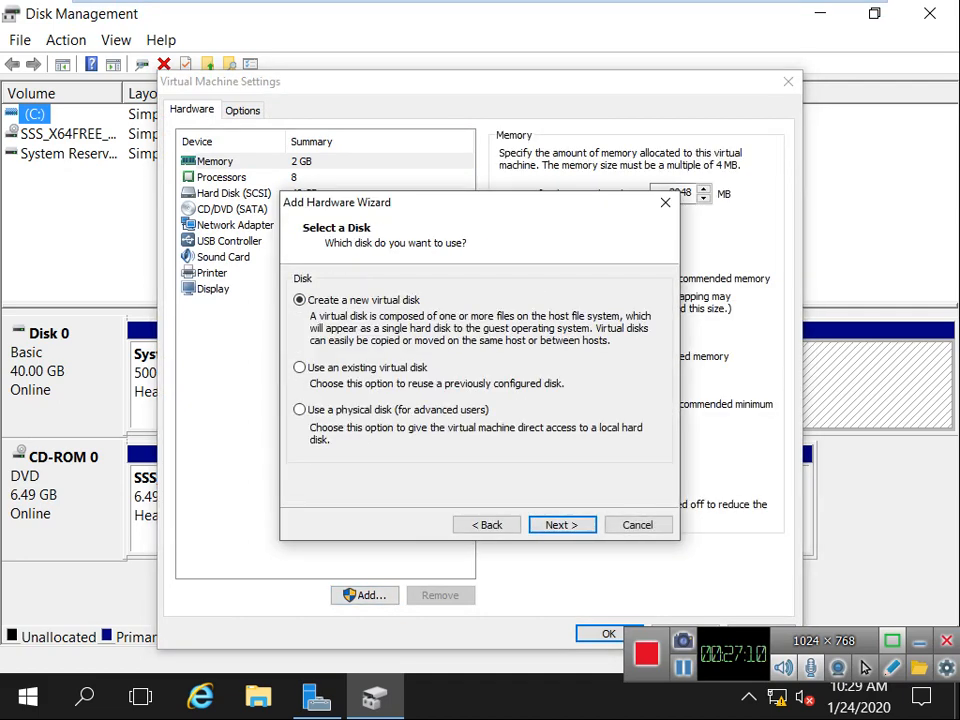
{"action": "key", "text": "Return"}
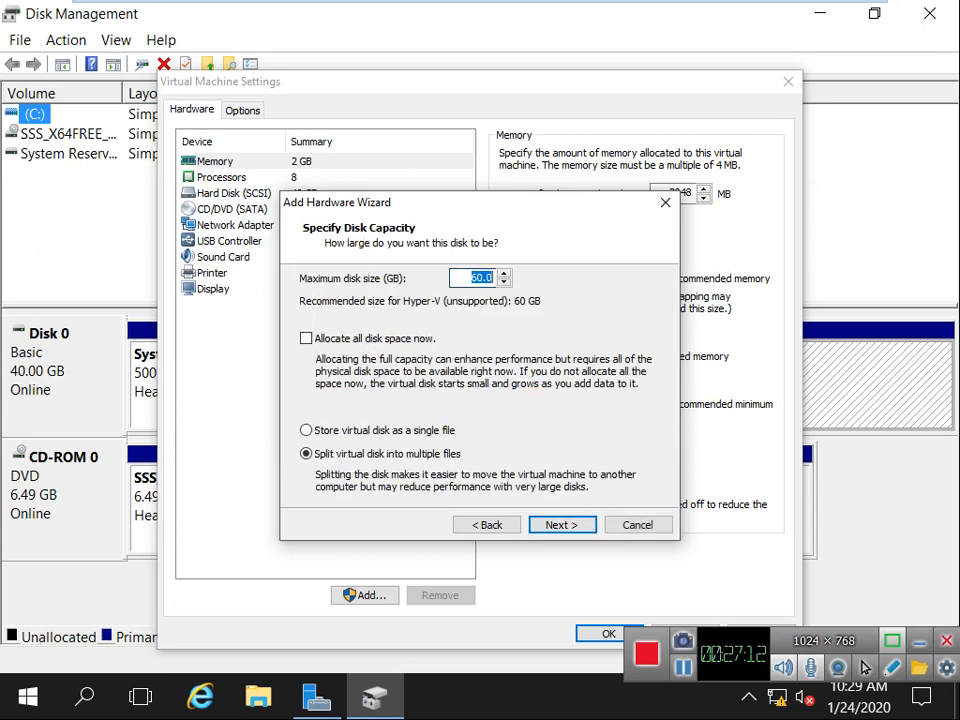
{"action": "type", "text": "20"}
{"action": "left_click", "coordinate": [307, 430]}
{"action": "key", "text": "Return"}
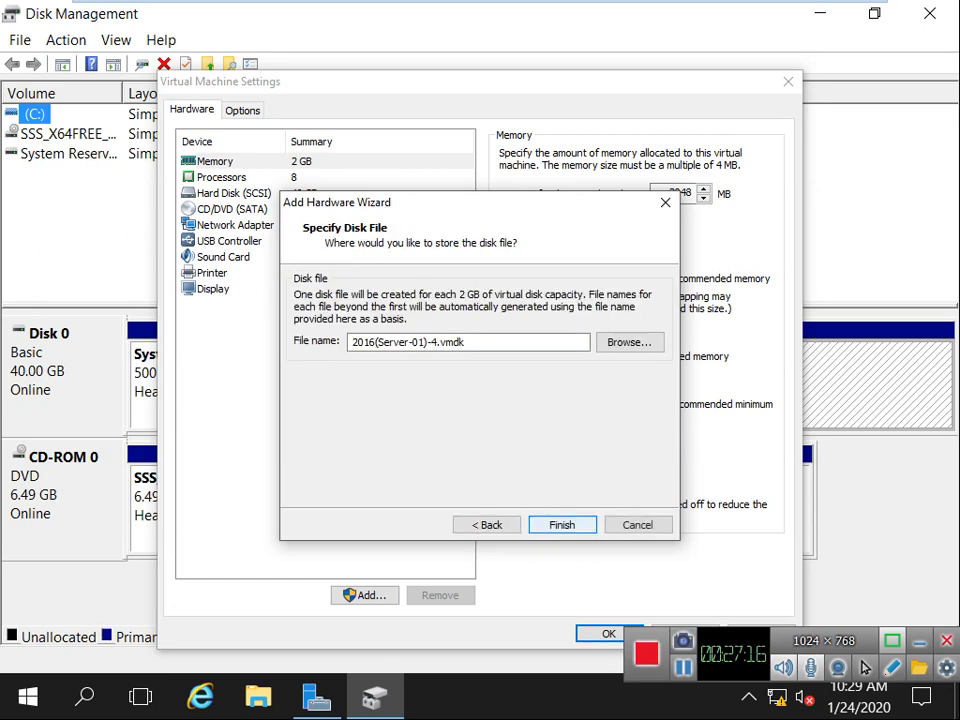
{"action": "key", "text": "Return"}
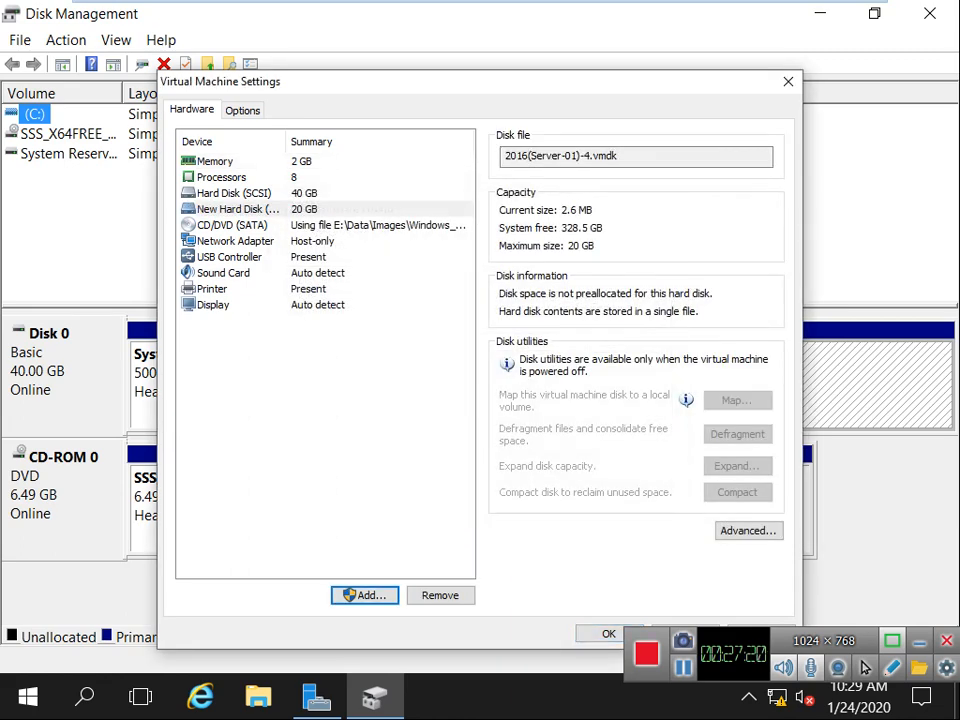
{"action": "key", "text": "Return"}
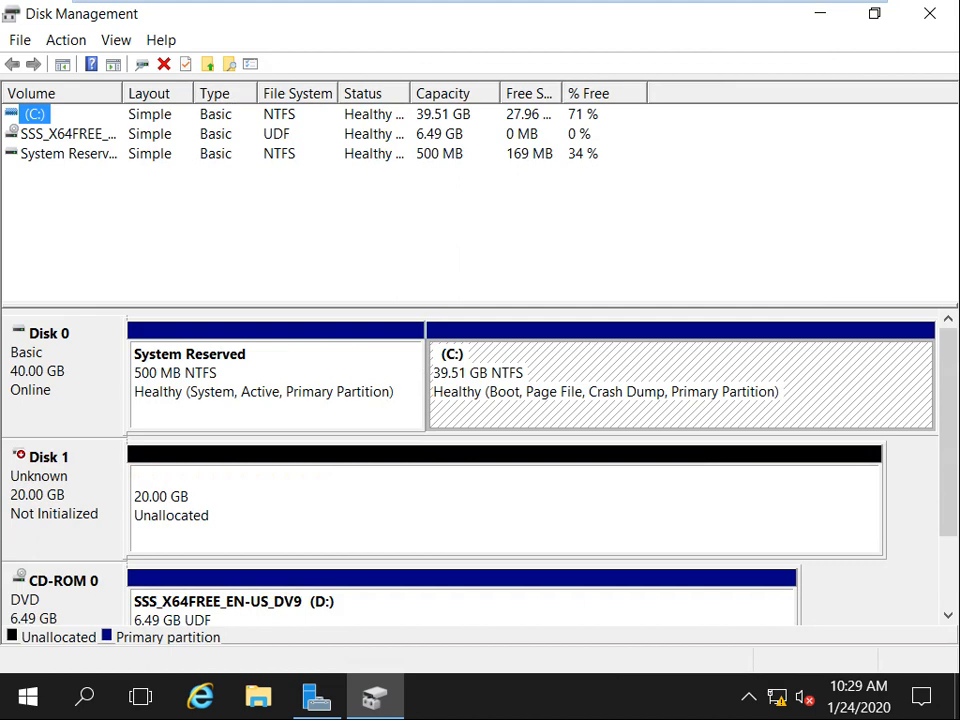
Initialize Disk 1 with the MBR partition style, leaving its 20 GB unallocated.
{"action": "right_click", "coordinate": [21, 470]}
{"action": "left_click", "coordinate": [96, 487]}
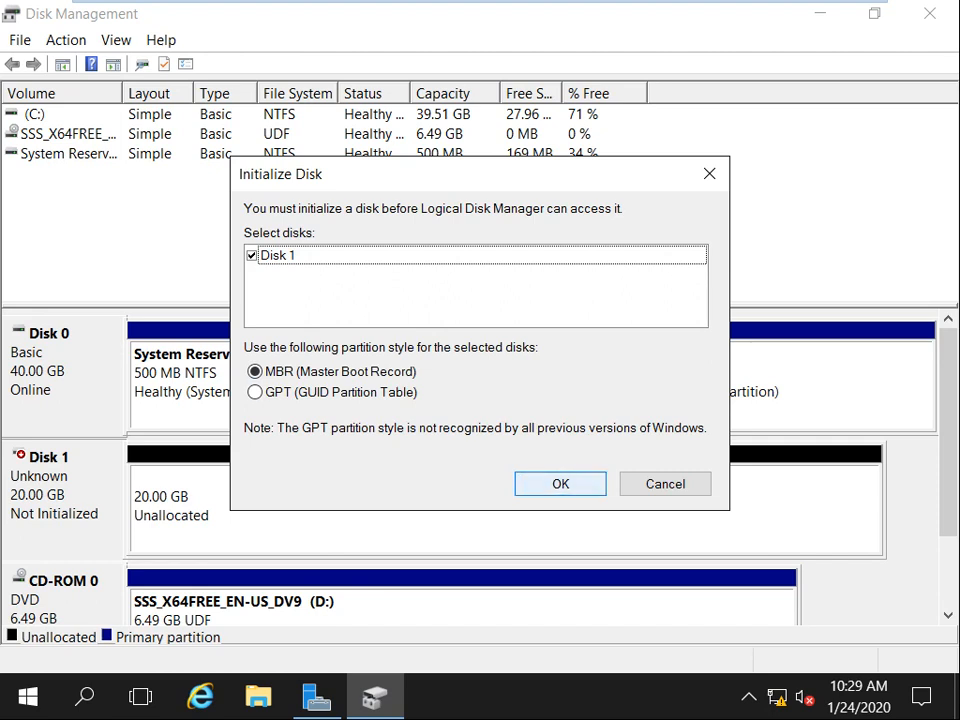
{"action": "left_click", "coordinate": [560, 483]}
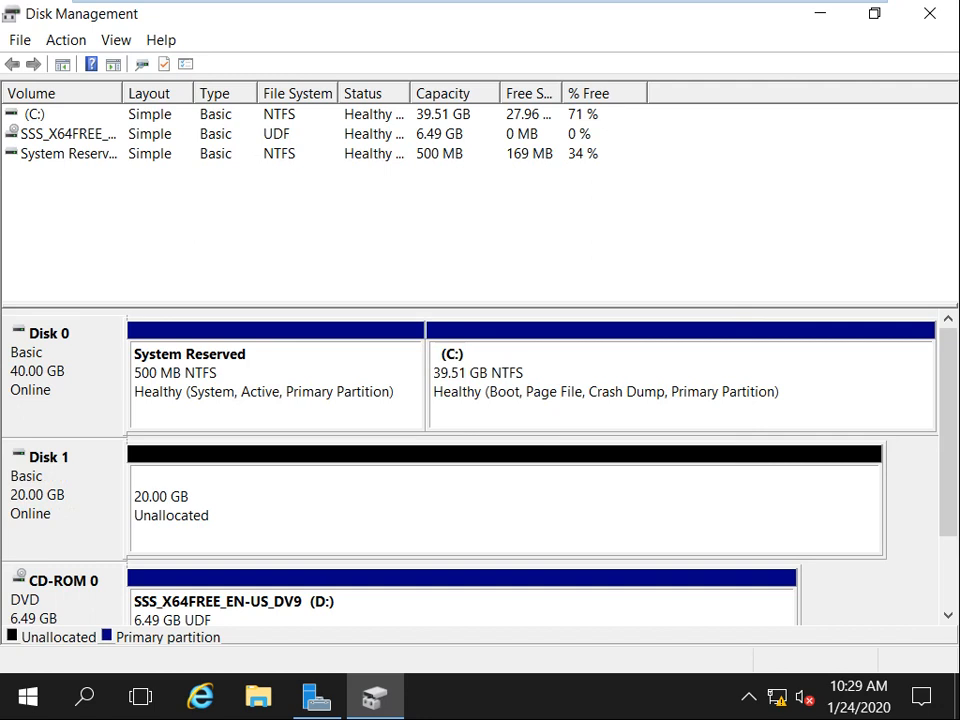
{"action": "right_click", "coordinate": [291, 502]}
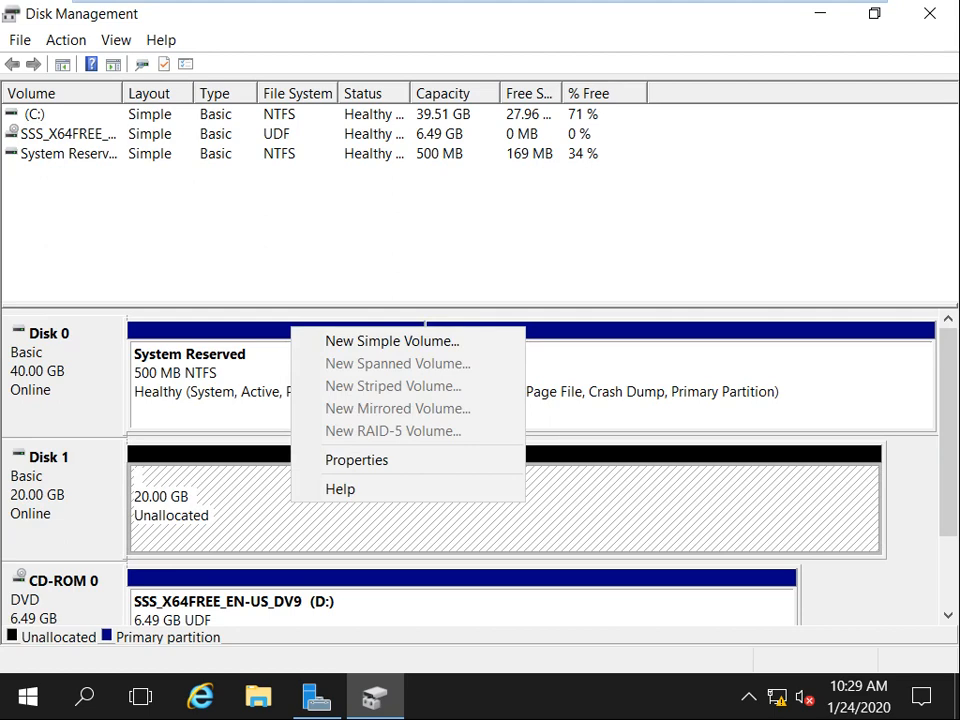
{"action": "left_click", "coordinate": [392, 341]}
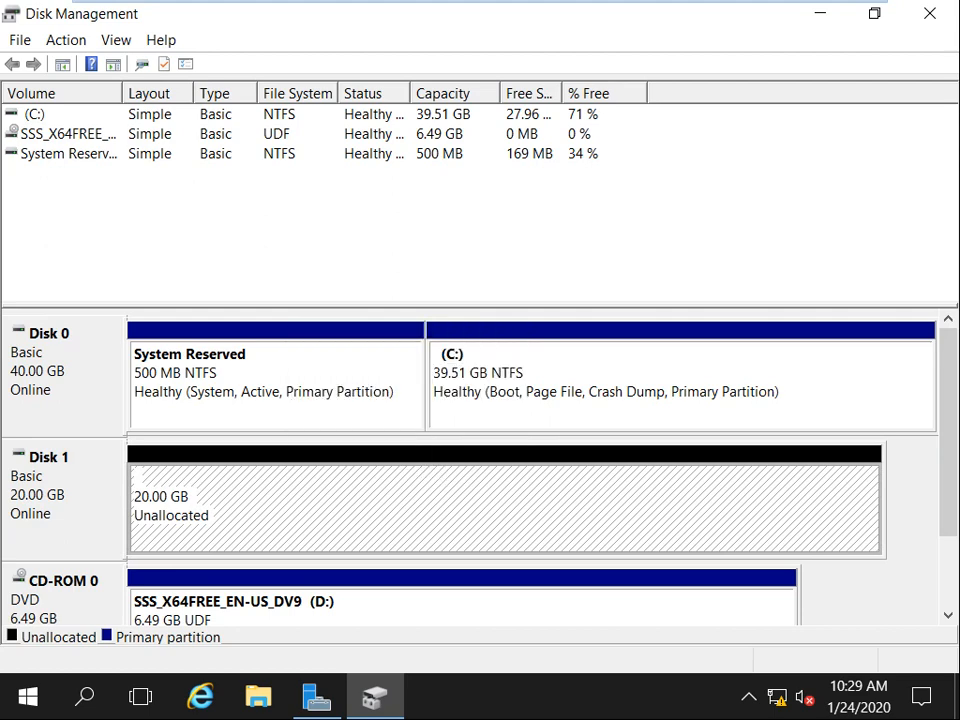
{"action": "right_click", "coordinate": [233, 501]}
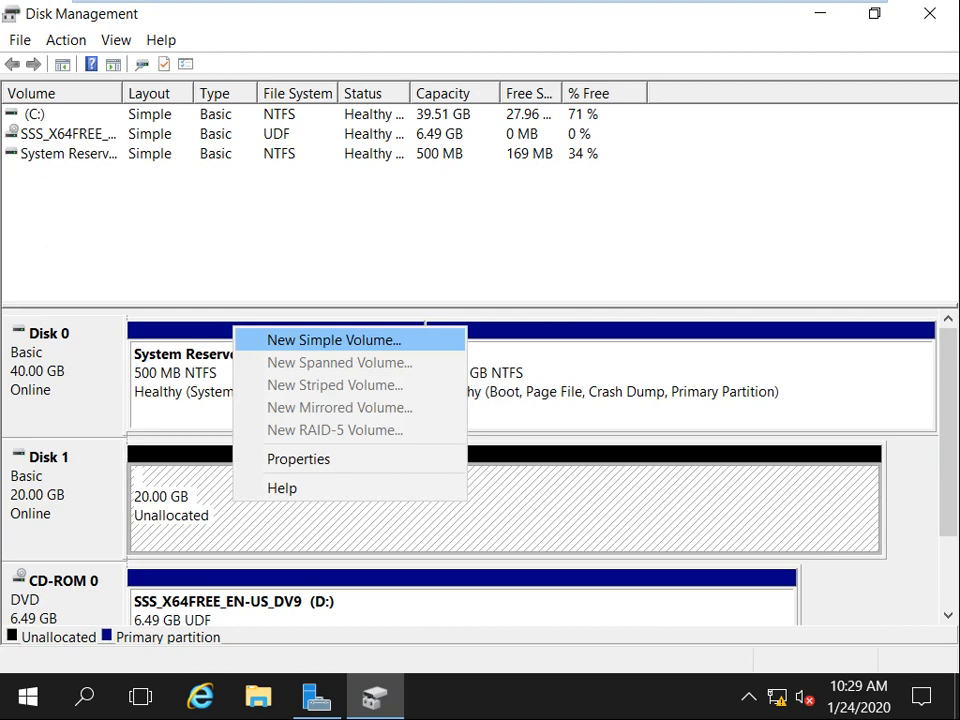
Create New Volume (E:), a 20477 MB NTFS simple volume on Disk 1, and close Disk Management.
{"action": "left_click", "coordinate": [420, 240]}
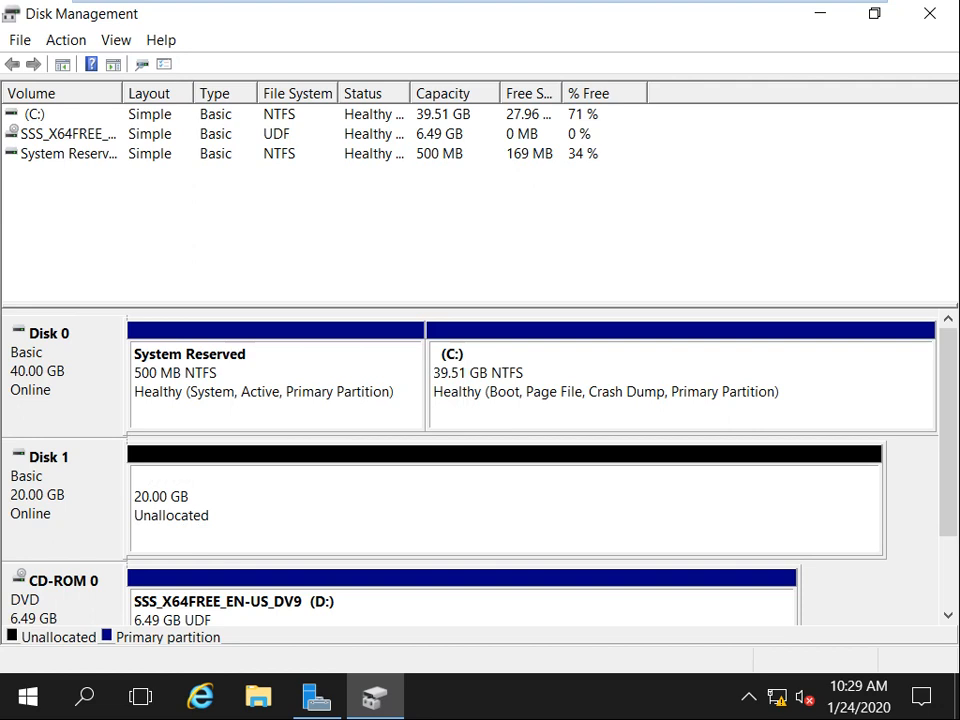
{"action": "right_click", "coordinate": [317, 498]}
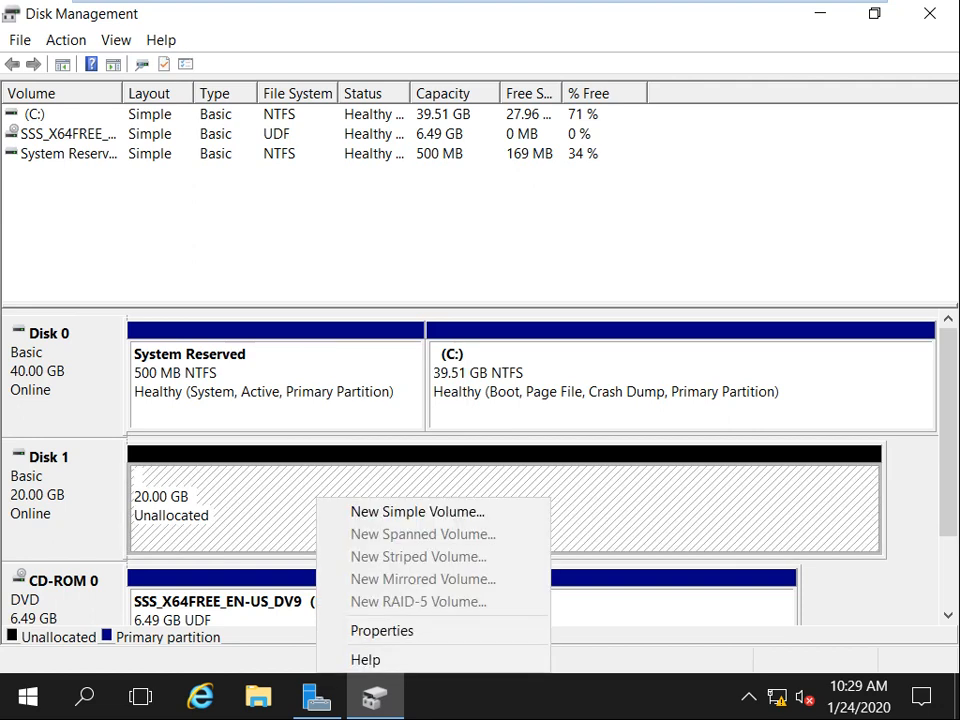
{"action": "left_click", "coordinate": [417, 511]}
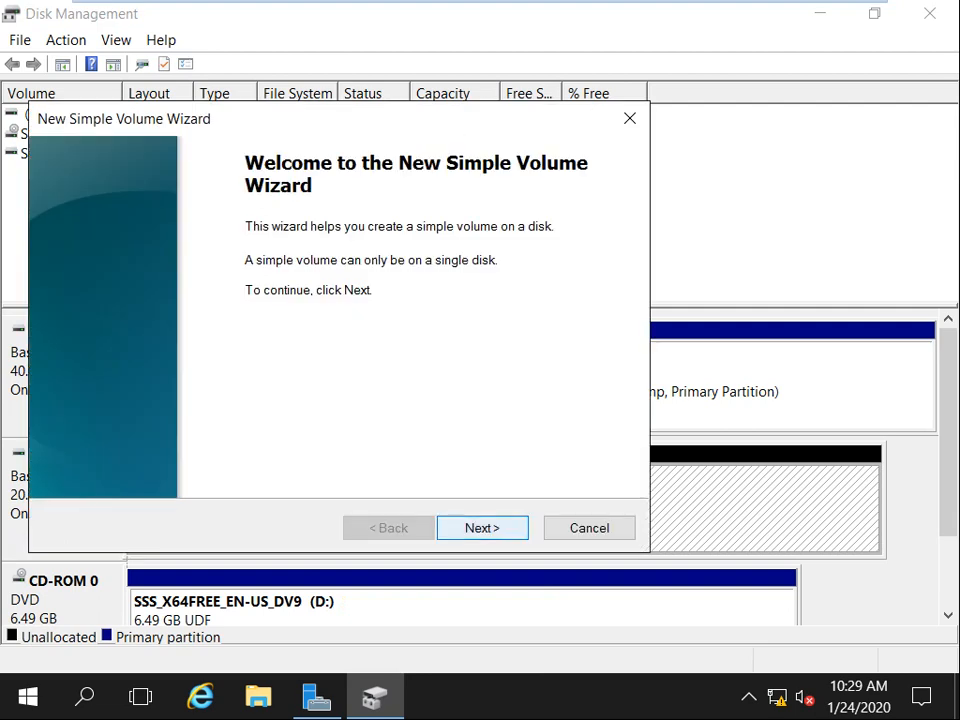
{"action": "key", "text": "Return"}
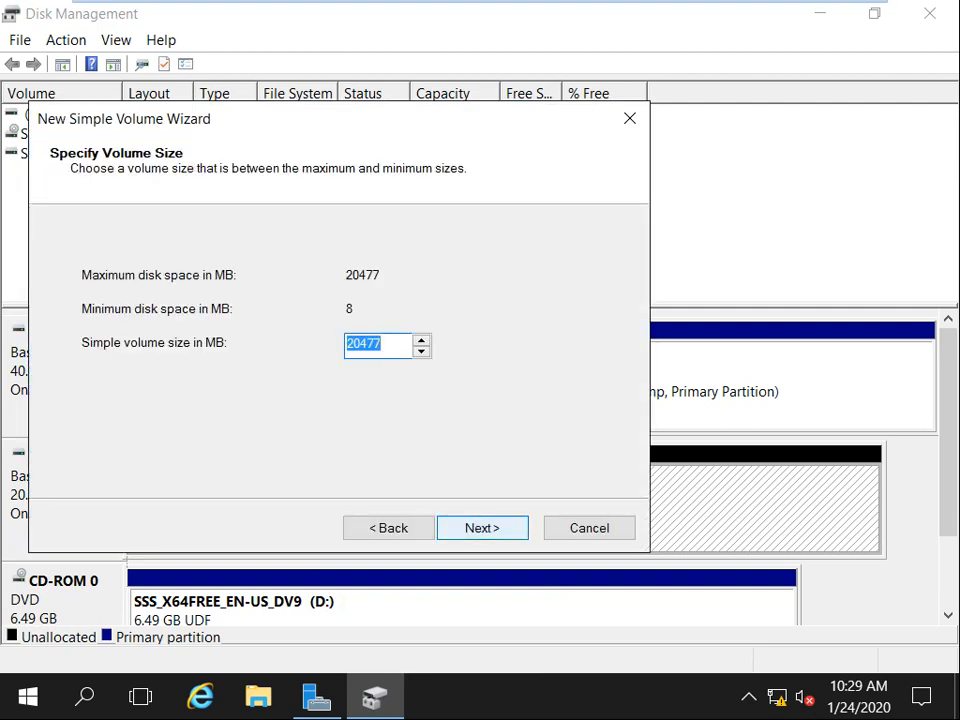
{"action": "key", "text": "Return"}
{"action": "key", "text": "Return"}
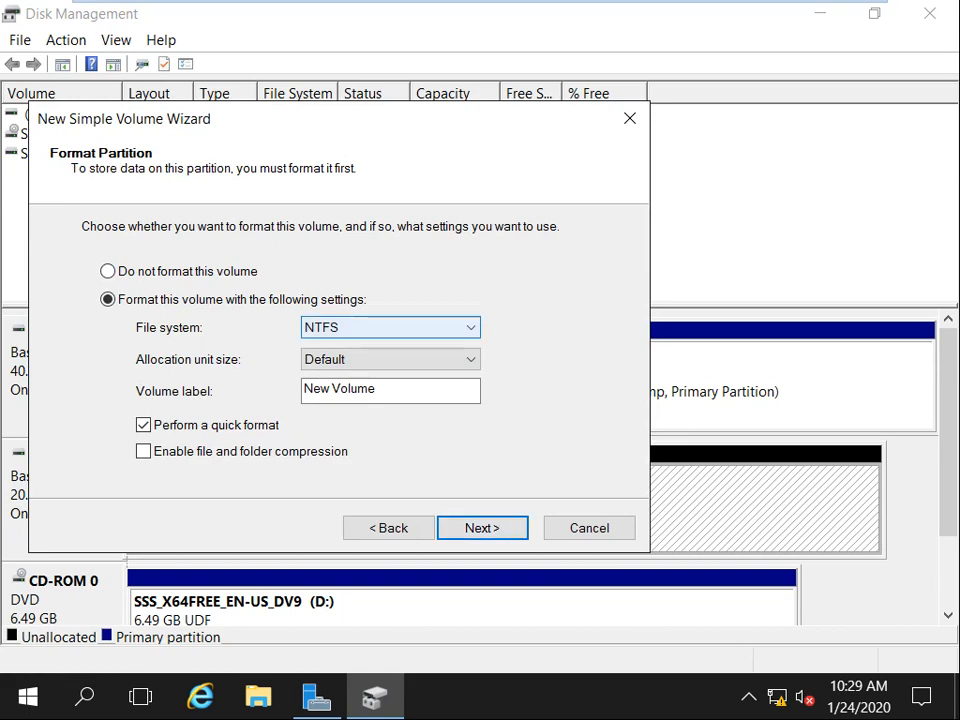
{"action": "key", "text": "Return"}
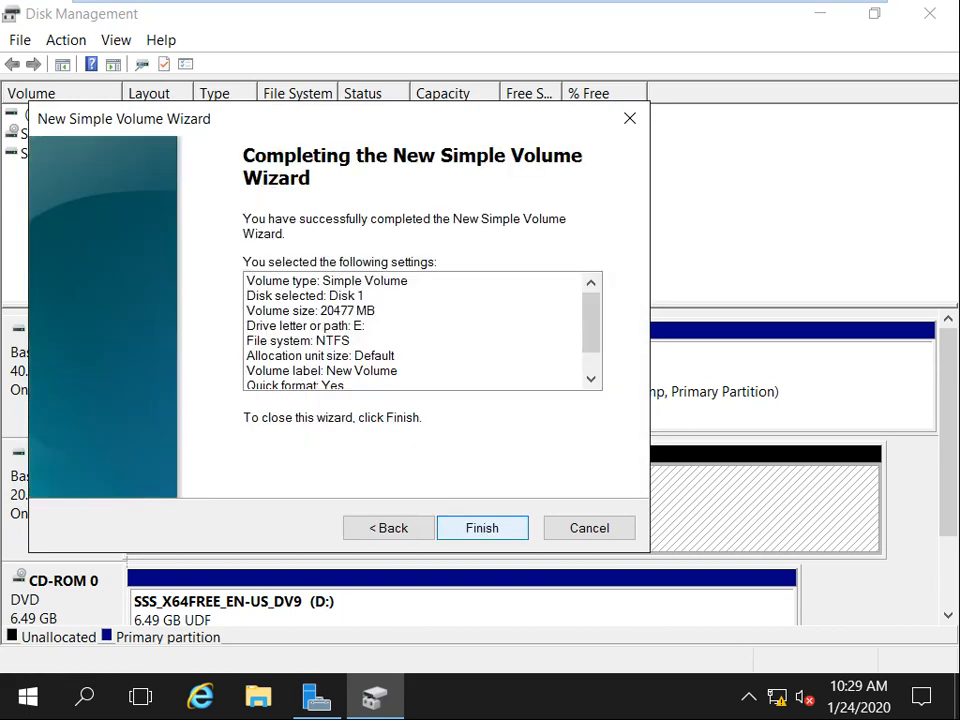
{"action": "key", "text": "Return"}
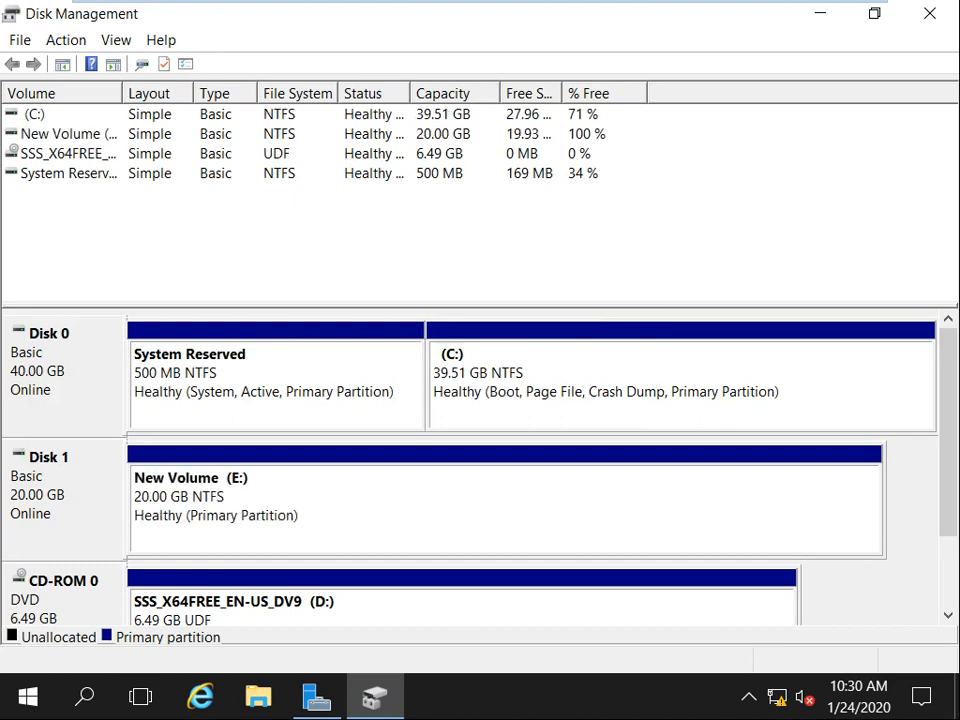
{"action": "left_click", "coordinate": [930, 13]}
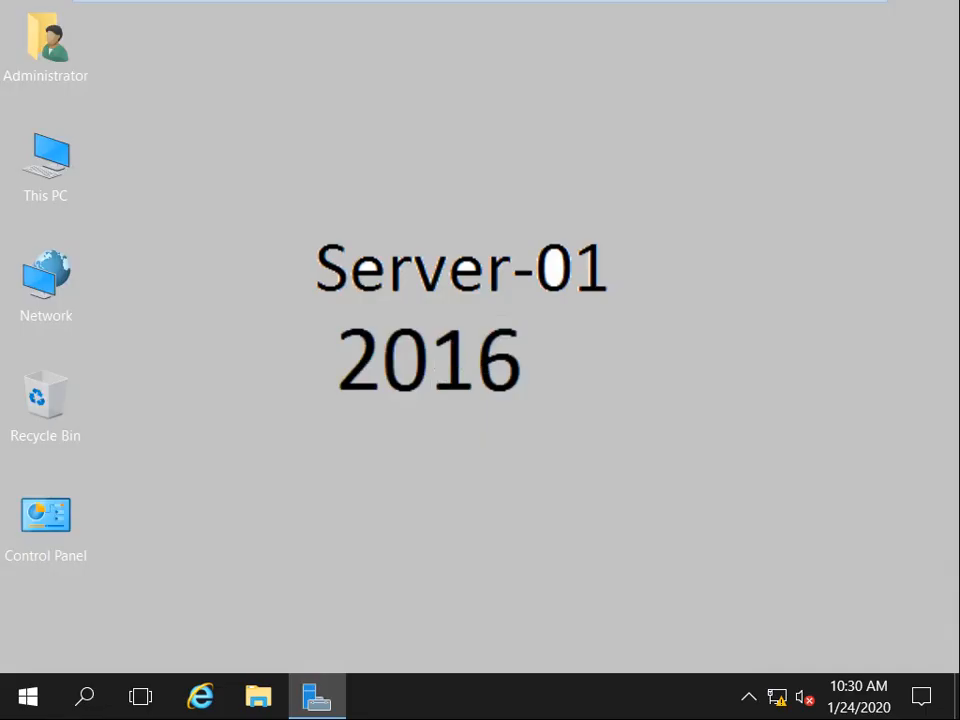
Go to Server Manager's File and Storage Services iSCSI page and start the New iSCSI Virtual Disk Wizard.
{"action": "left_click", "coordinate": [317, 697]}
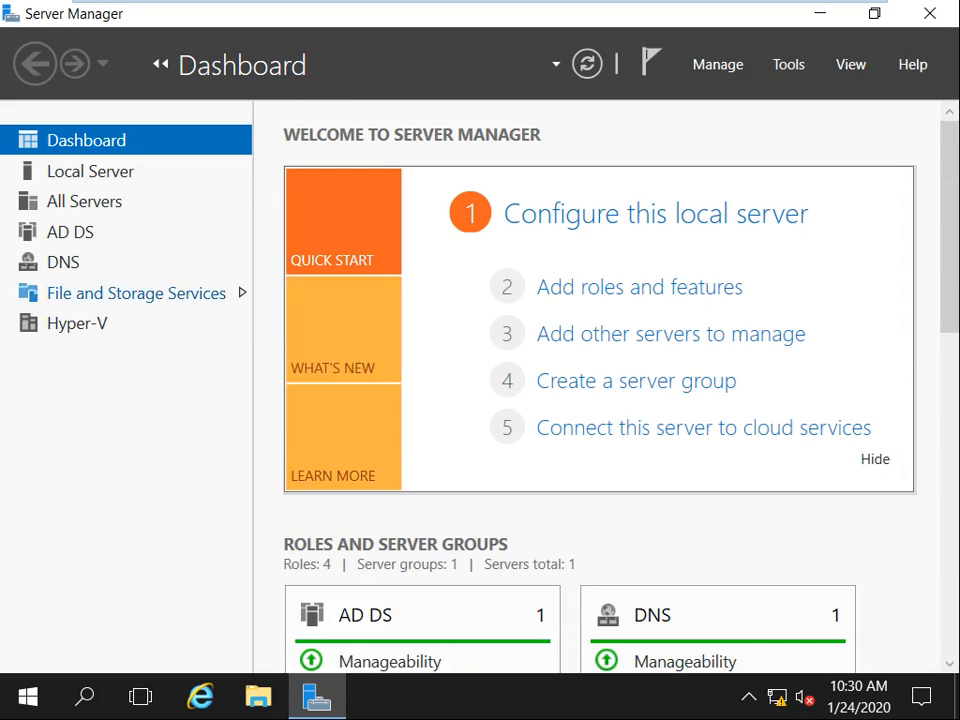
{"action": "left_click", "coordinate": [120, 293]}
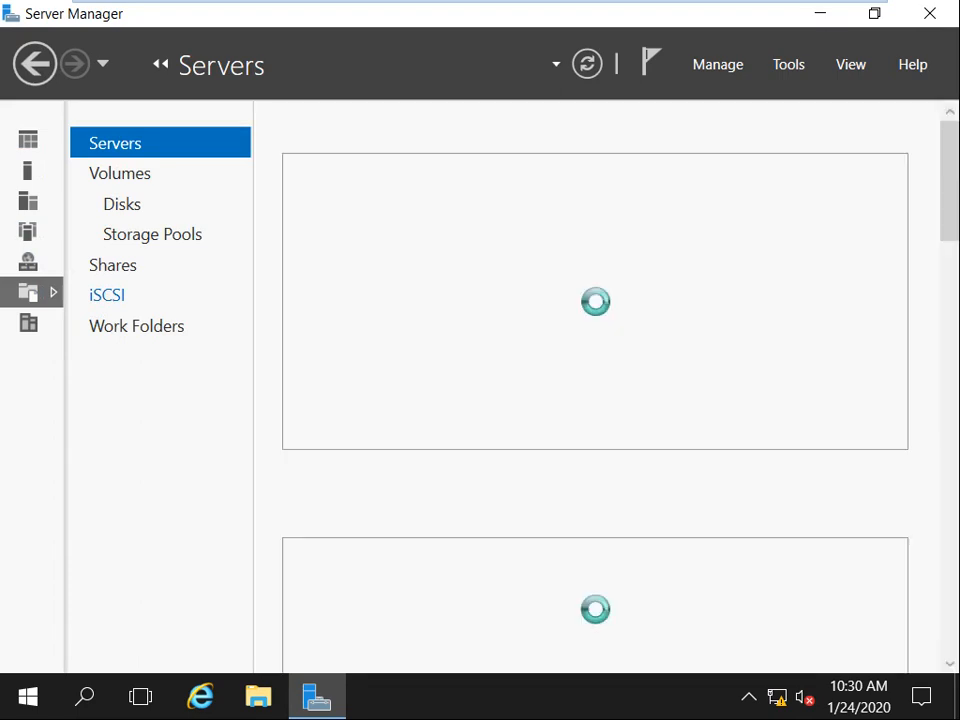
{"action": "left_click", "coordinate": [112, 295]}
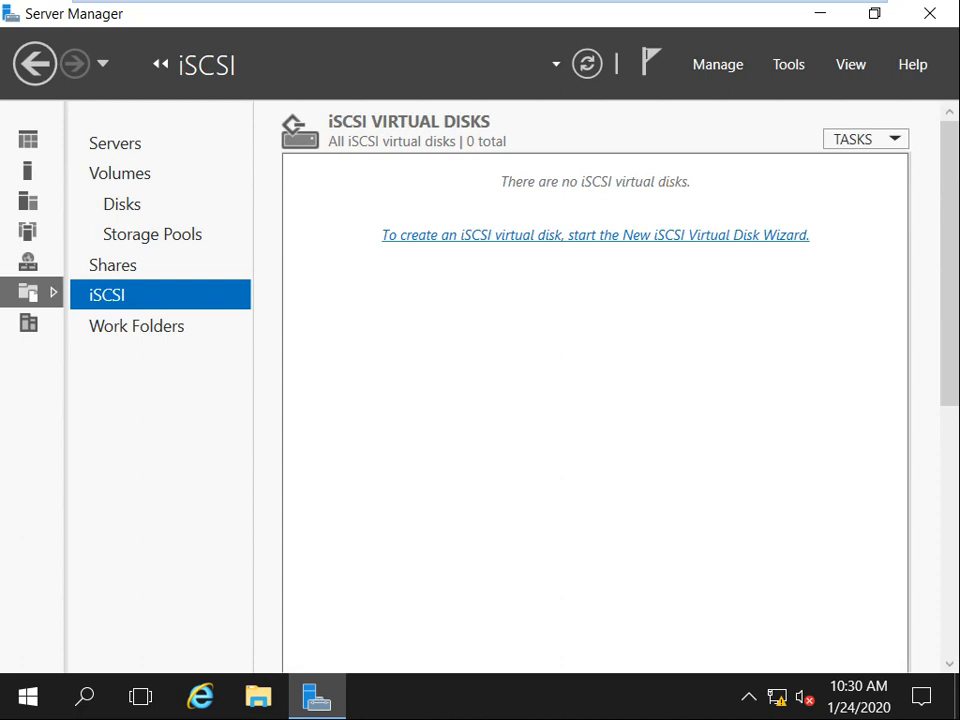
{"action": "left_click", "coordinate": [595, 236]}
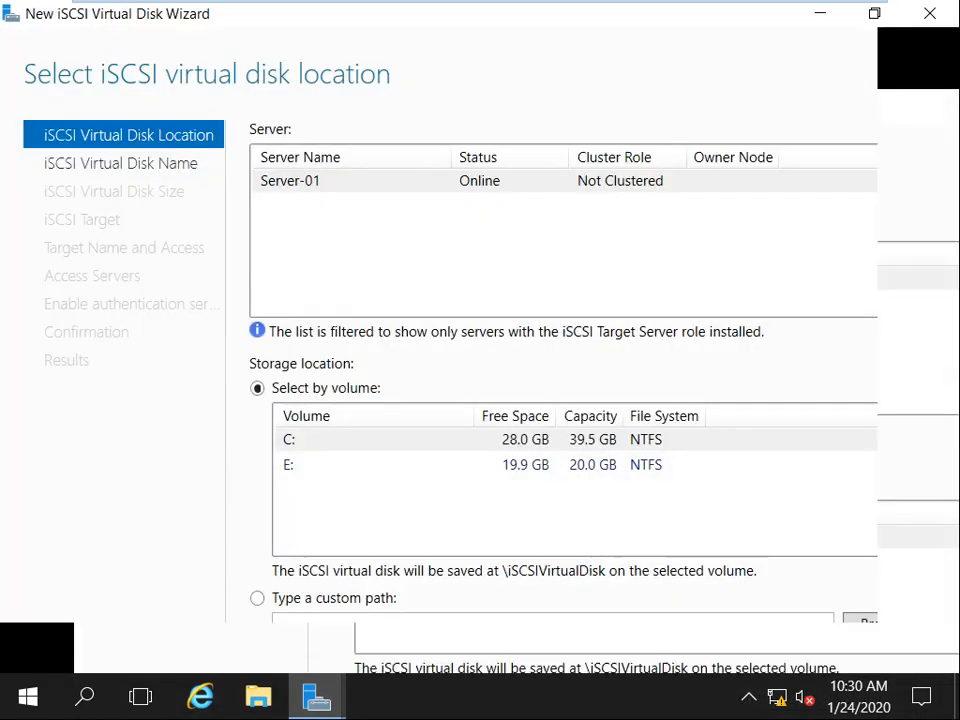
Place the iSCSI virtual disk on volume E:, name it Storage, and size it 10 GB.
{"action": "left_click", "coordinate": [527, 446]}
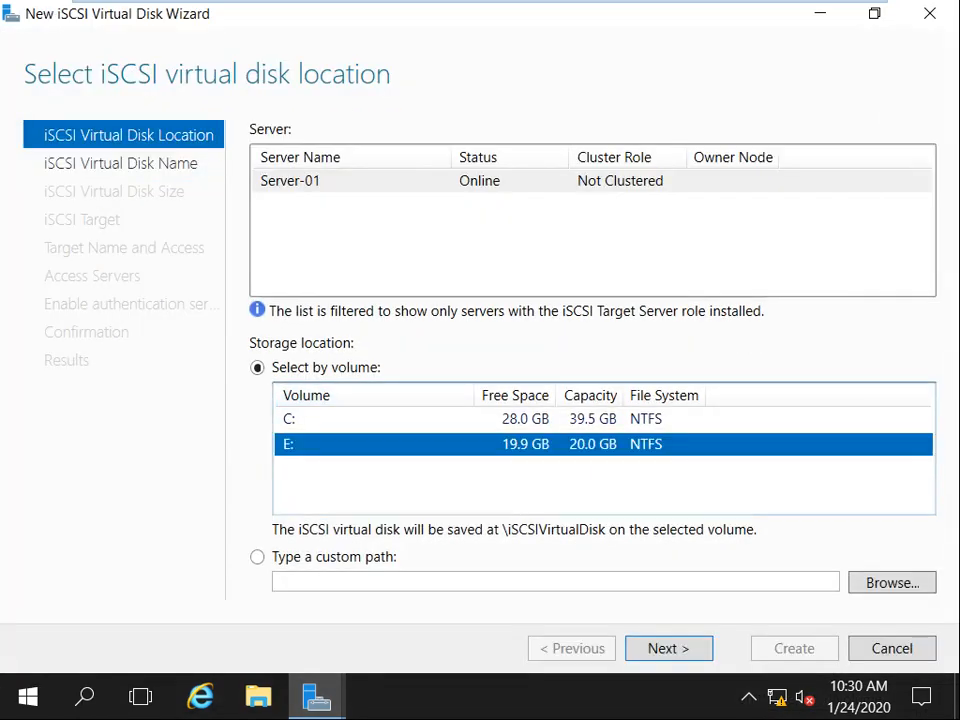
{"action": "key", "text": "Return"}
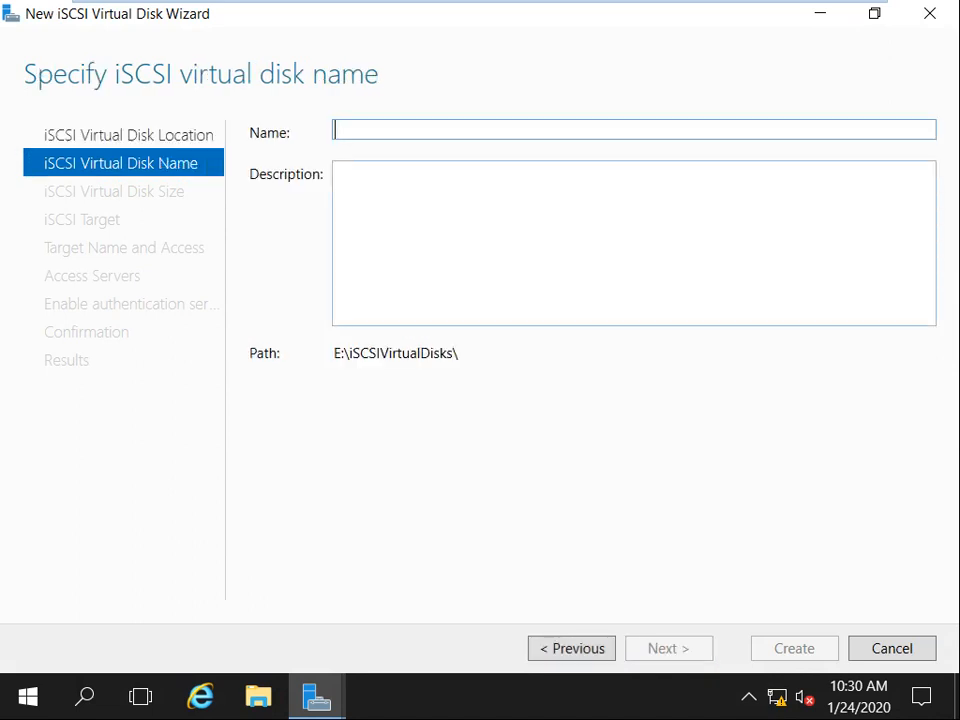
{"action": "type", "text": "Storage"}
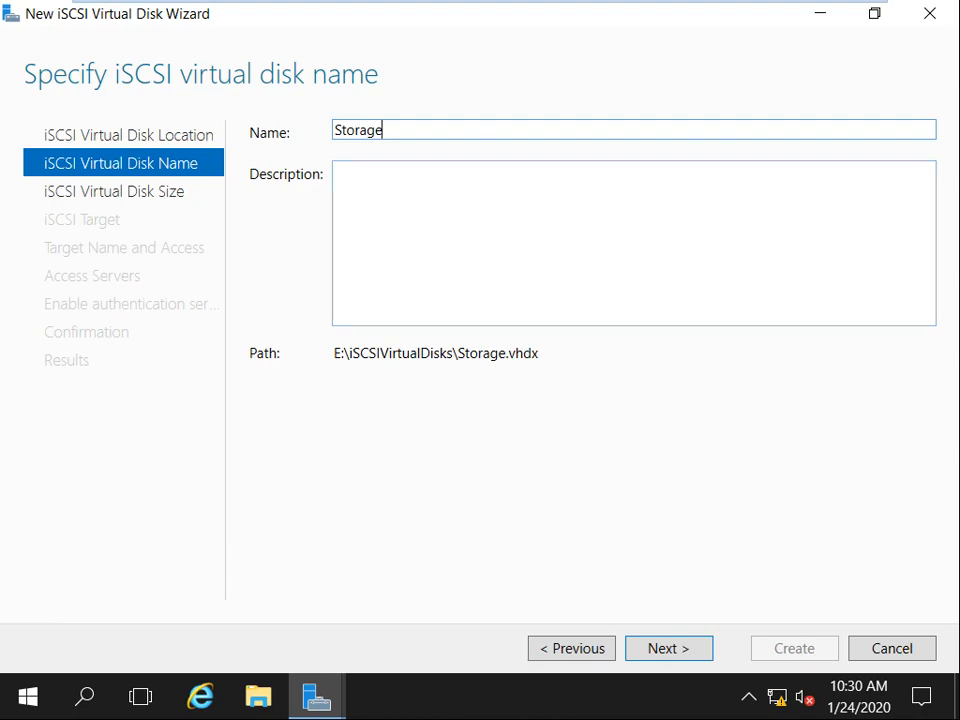
{"action": "key", "text": "Return"}
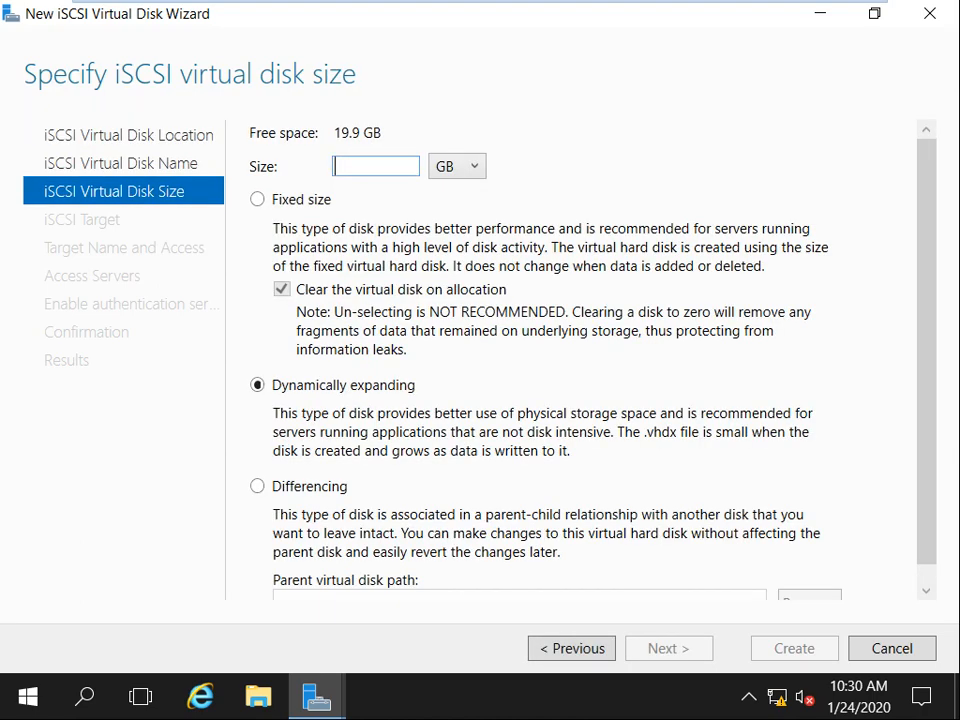
{"action": "type", "text": "10"}
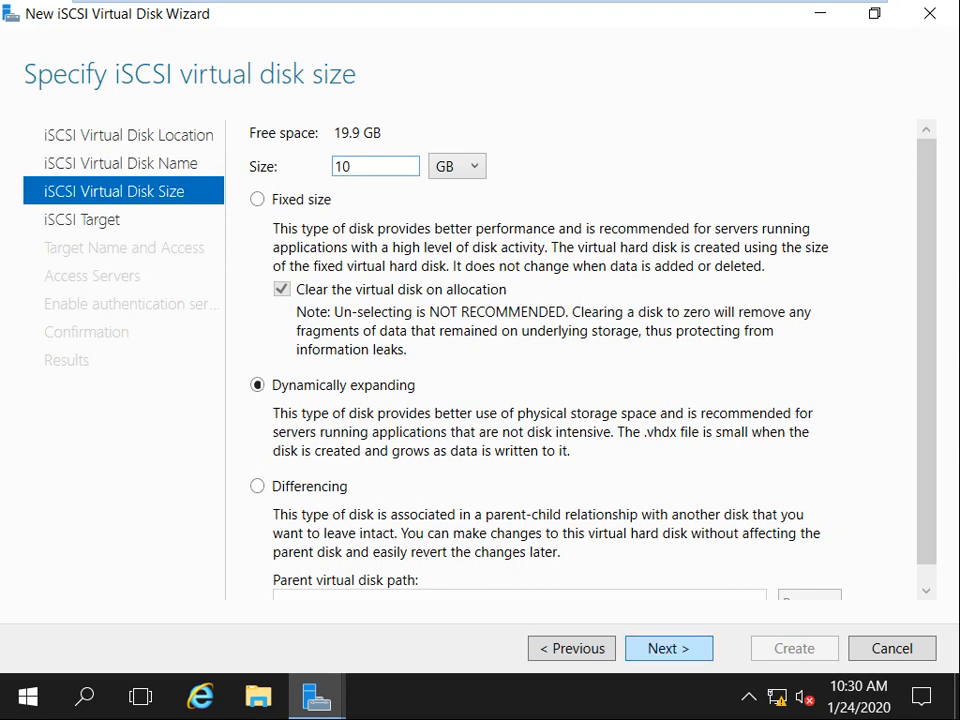
{"action": "left_click", "coordinate": [668, 648]}
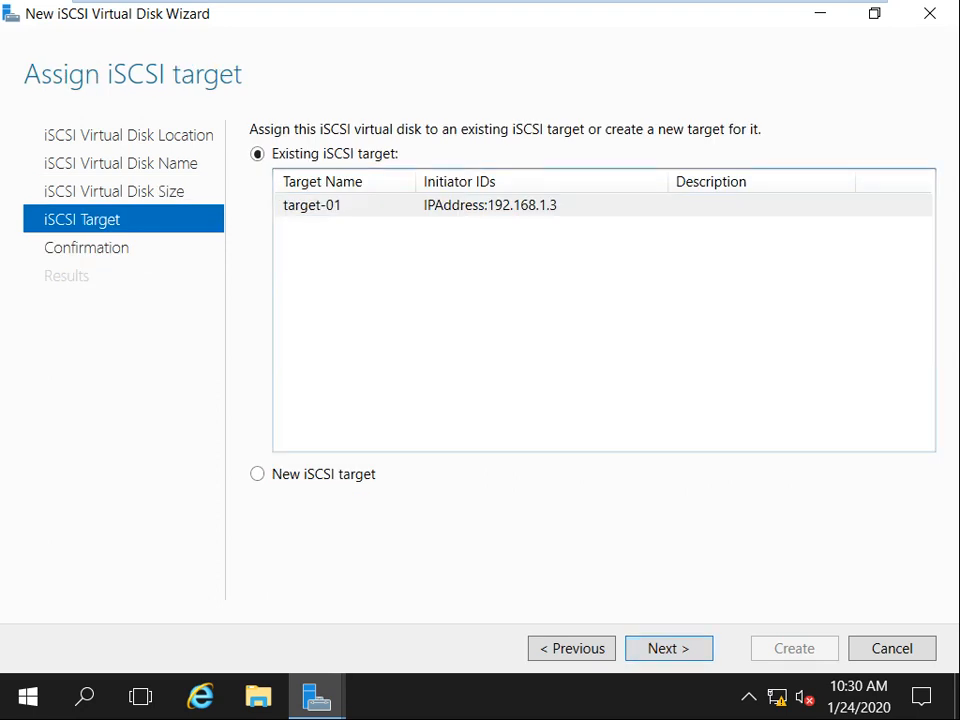
Create a new iSCSI target named 'Target for Clustering', accepted as target-for-clustering.
{"action": "left_click", "coordinate": [258, 474]}
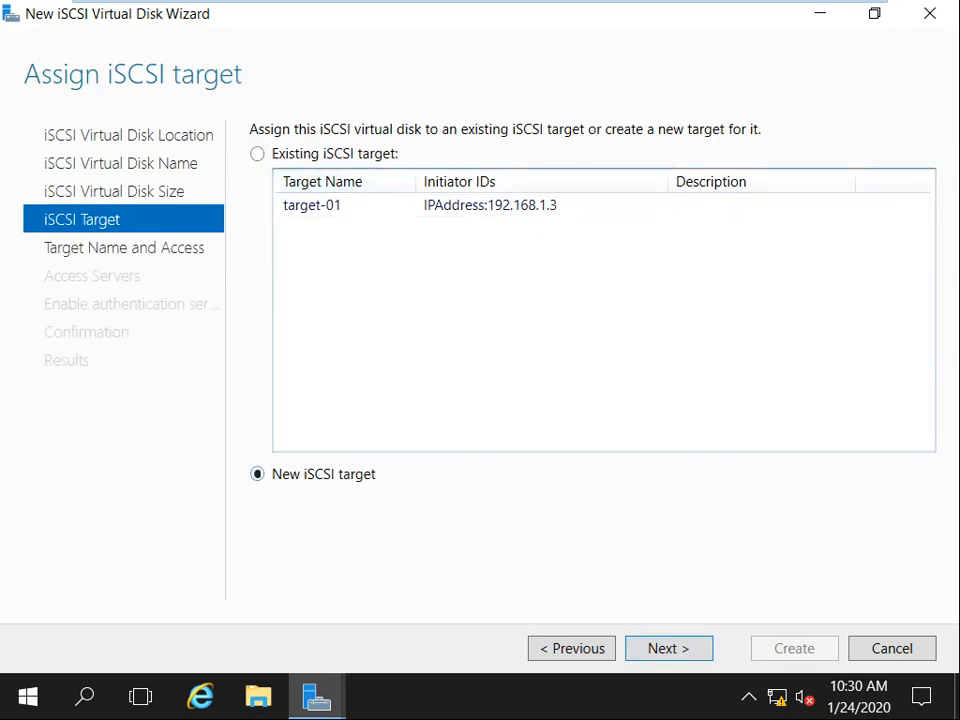
{"action": "left_click", "coordinate": [668, 648]}
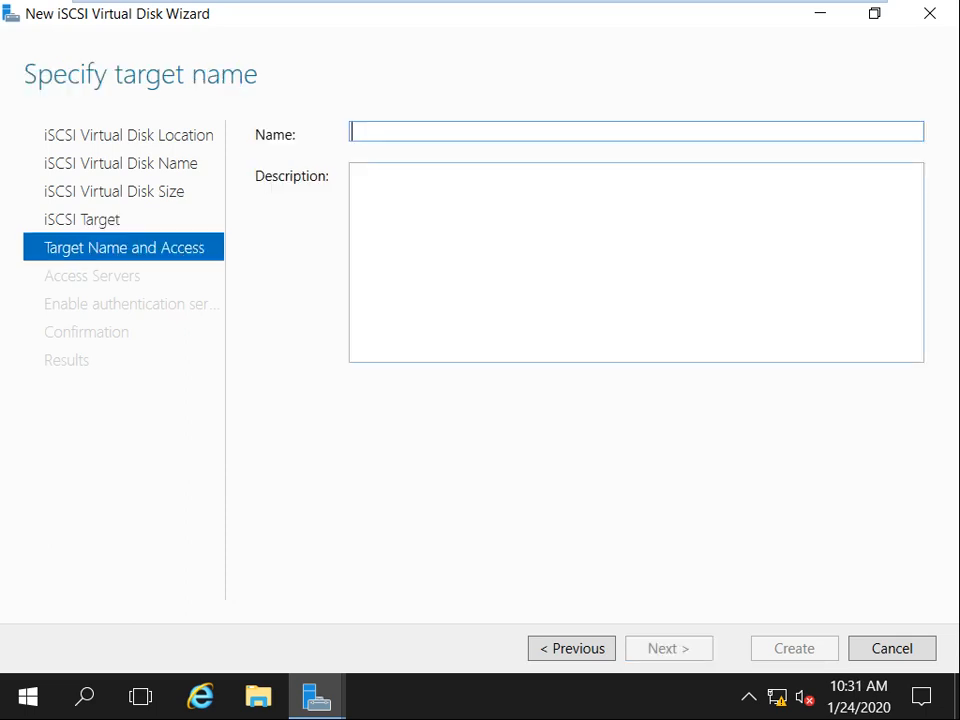
{"action": "type", "text": "Target"}
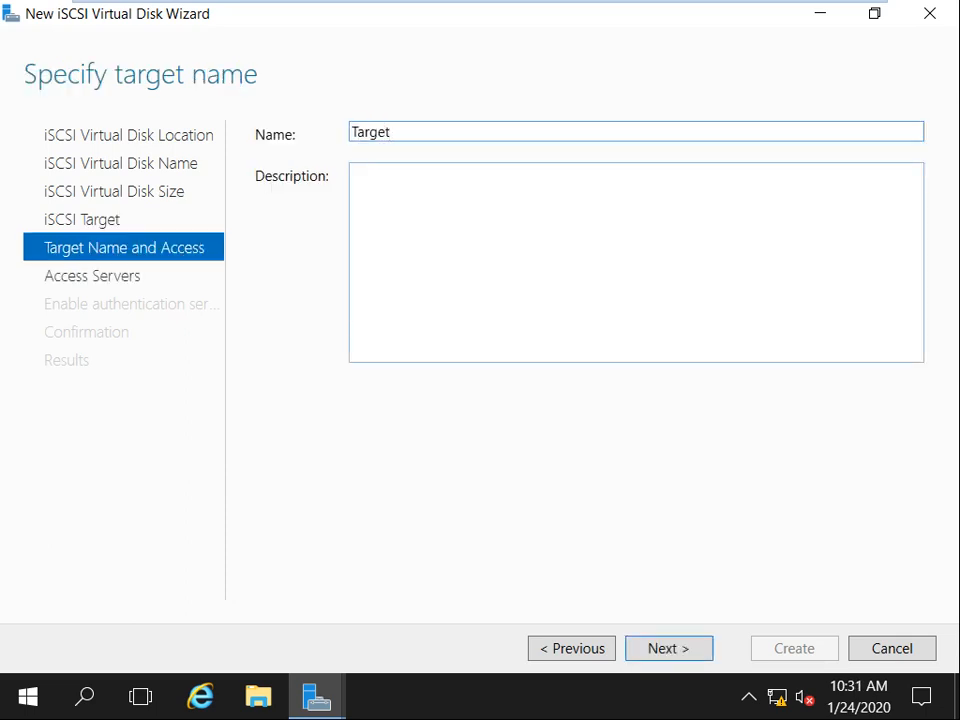
{"action": "key", "text": "BackSpace"}
{"action": "key", "text": "BackSpace"}
{"action": "type", "text": "et for Clustering"}
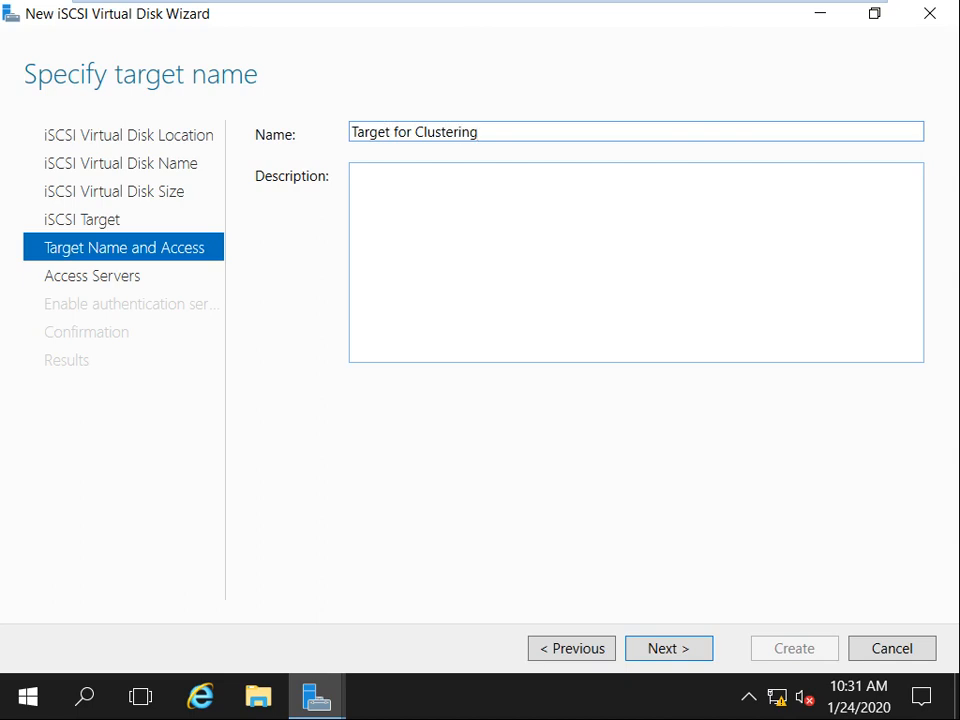
{"action": "left_click", "coordinate": [668, 648]}
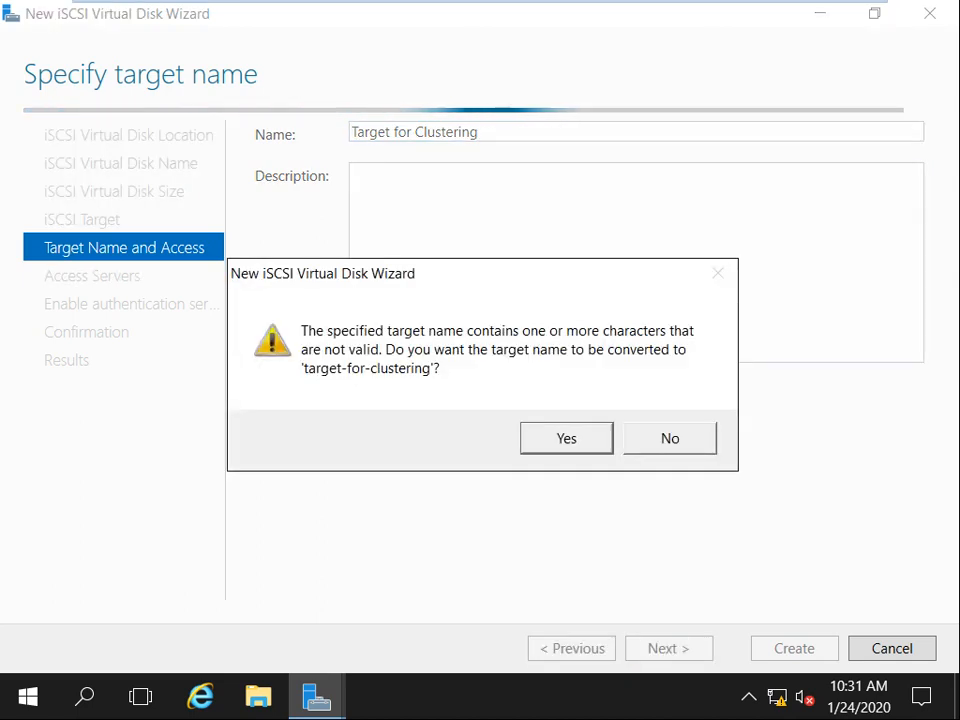
{"action": "key", "text": "Return"}
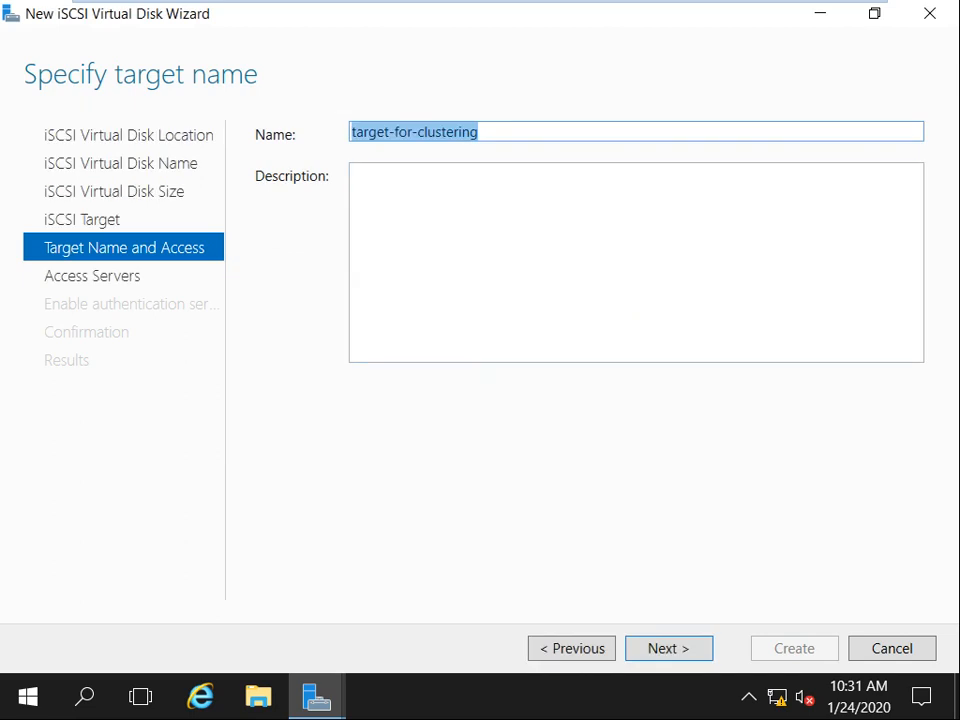
{"action": "left_click", "coordinate": [418, 132]}
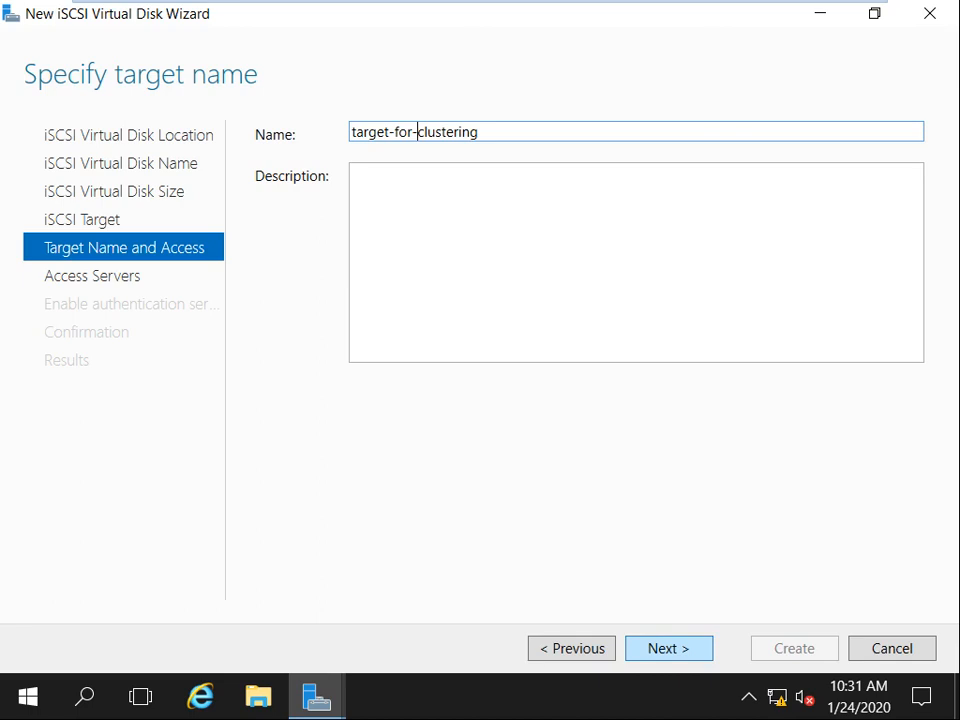
{"action": "key", "text": "Return"}
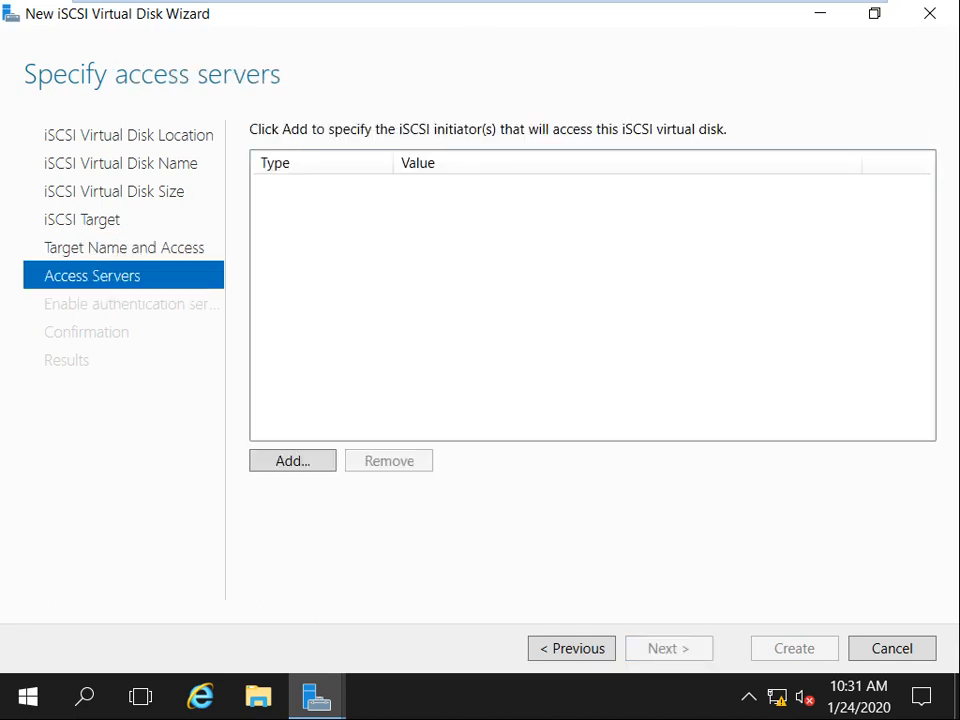
Add access-server initiators by IP address 192.168.1.3 and 192.168.1.4.
{"action": "left_click", "coordinate": [292, 461]}
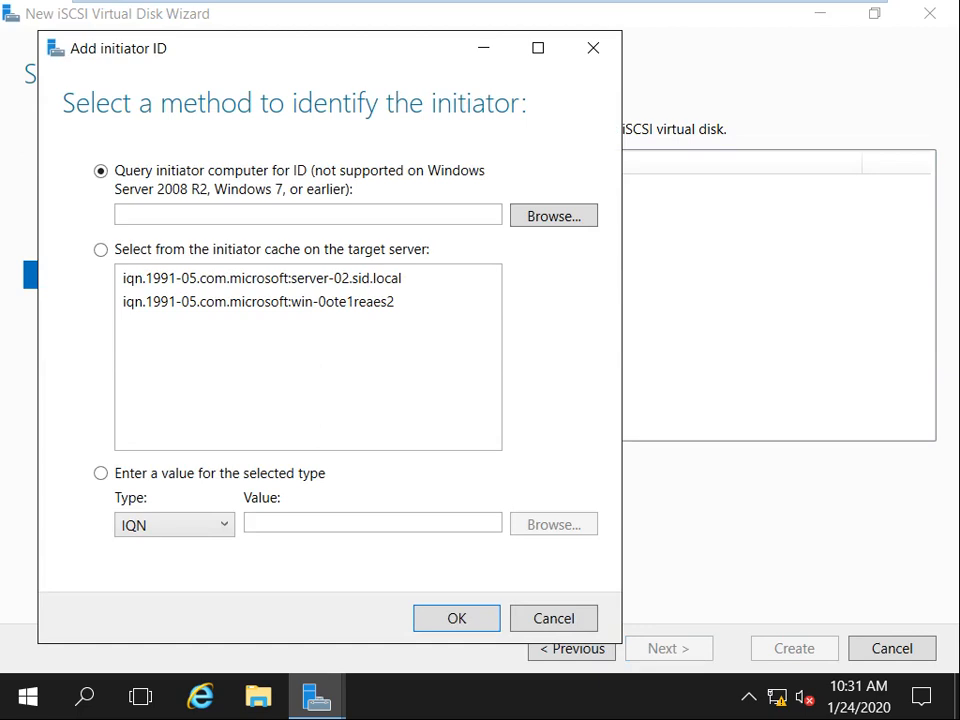
{"action": "left_click", "coordinate": [222, 524]}
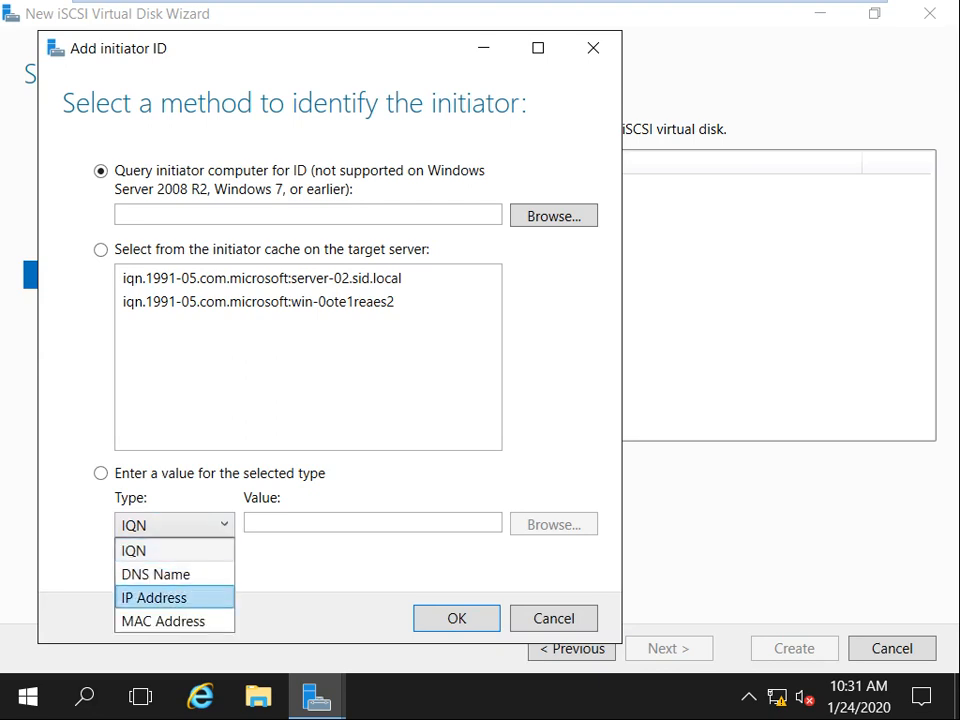
{"action": "left_click", "coordinate": [155, 596]}
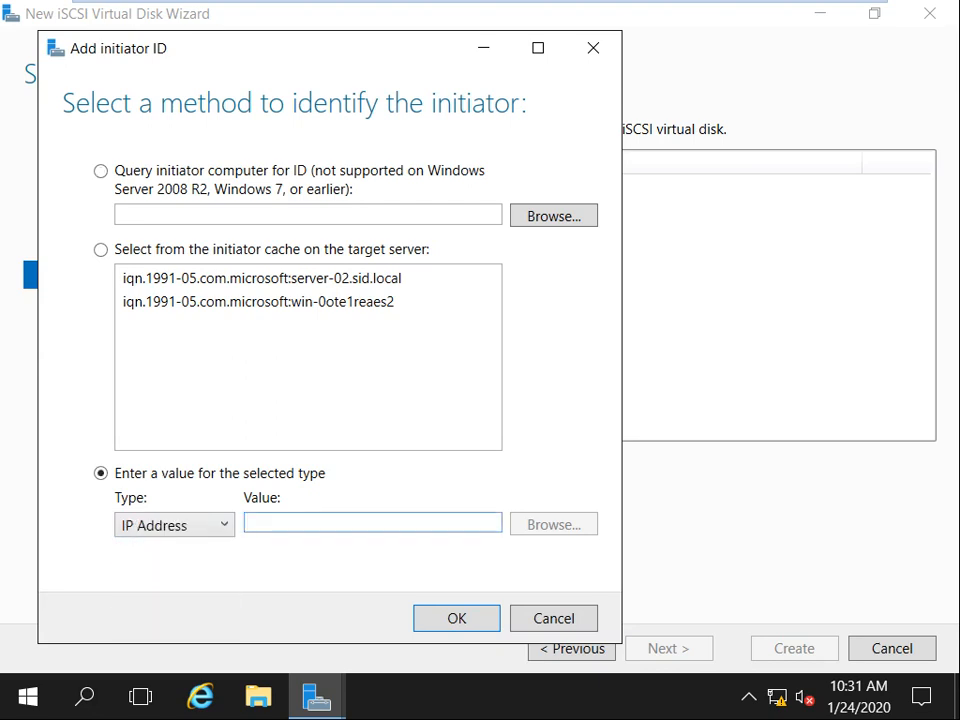
{"action": "type", "text": "192.168.1.3"}
{"action": "key", "text": "Return"}
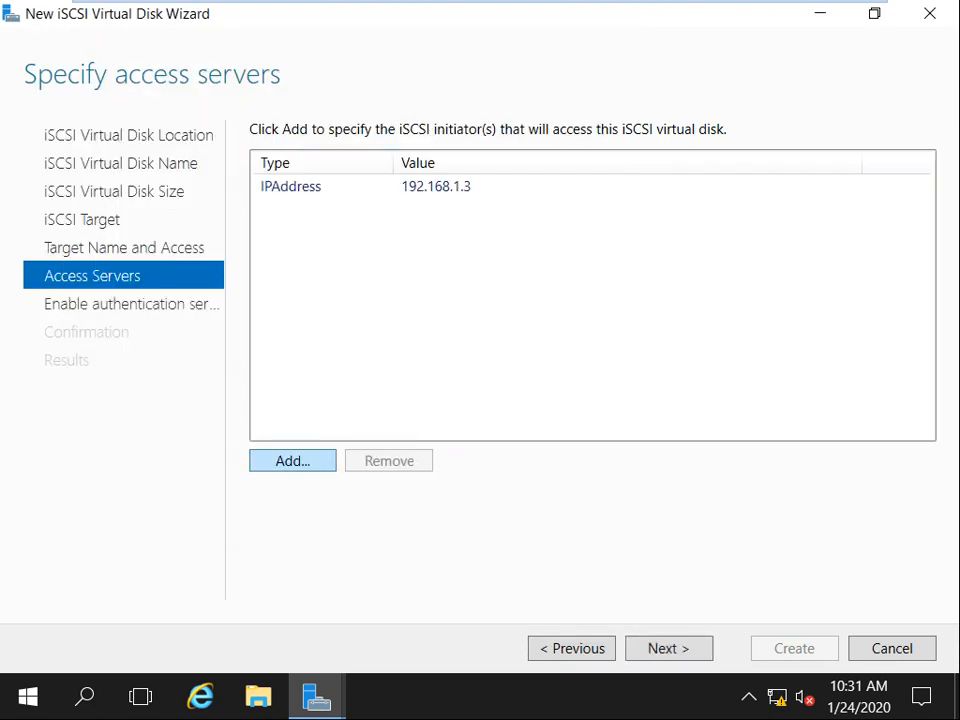
{"action": "left_click", "coordinate": [292, 460]}
{"action": "left_click", "coordinate": [204, 555]}
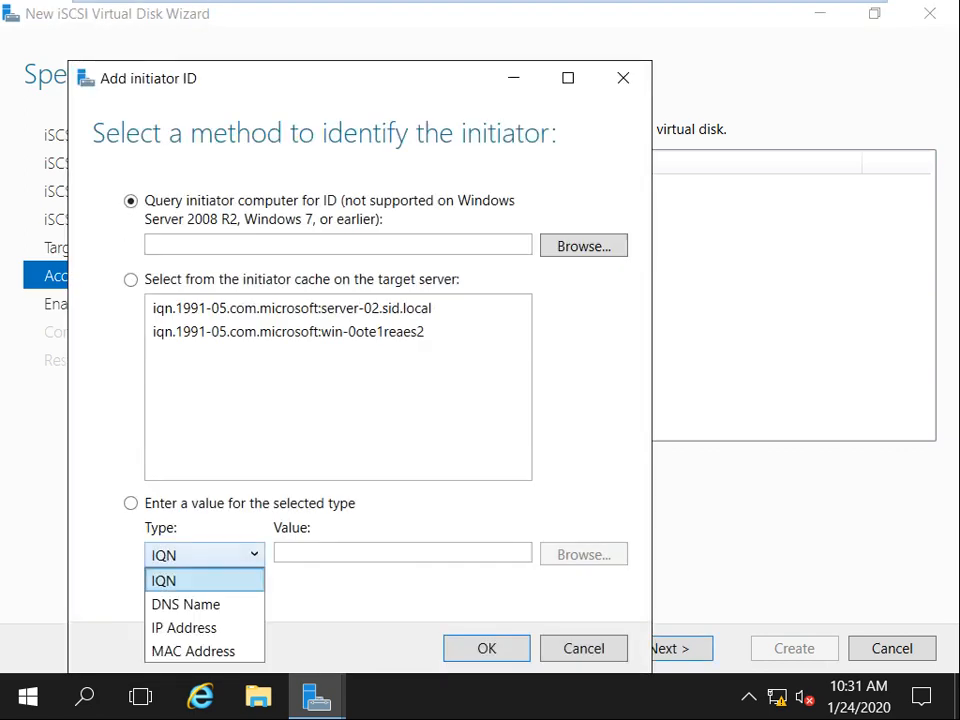
{"action": "left_click", "coordinate": [189, 625]}
{"action": "left_click", "coordinate": [403, 553]}
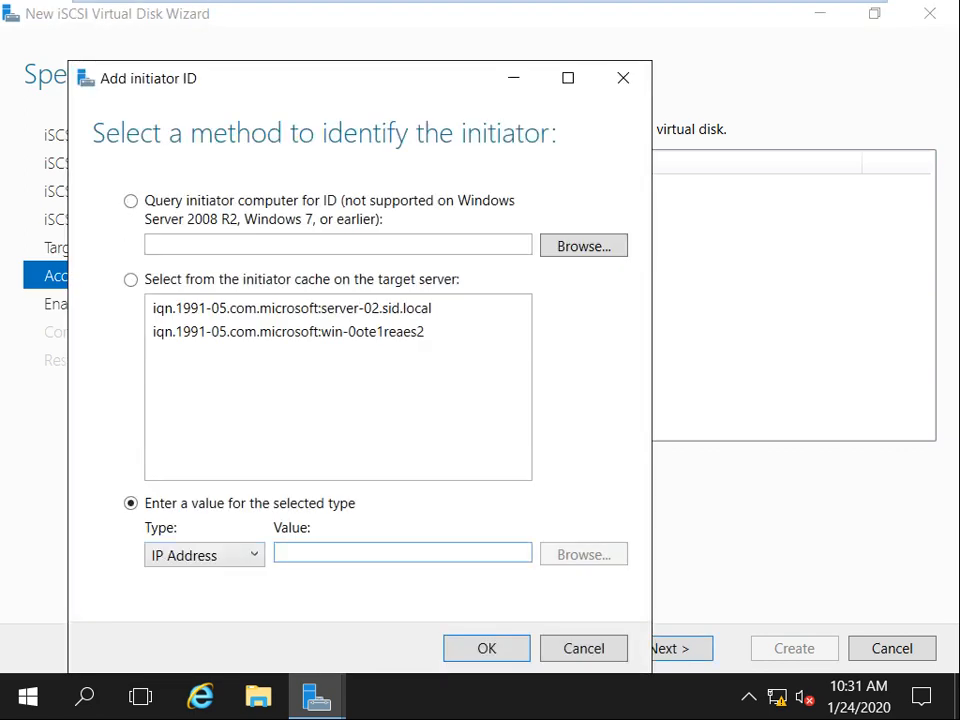
{"action": "type", "text": "192.168.1.4"}
{"action": "key", "text": "Return"}
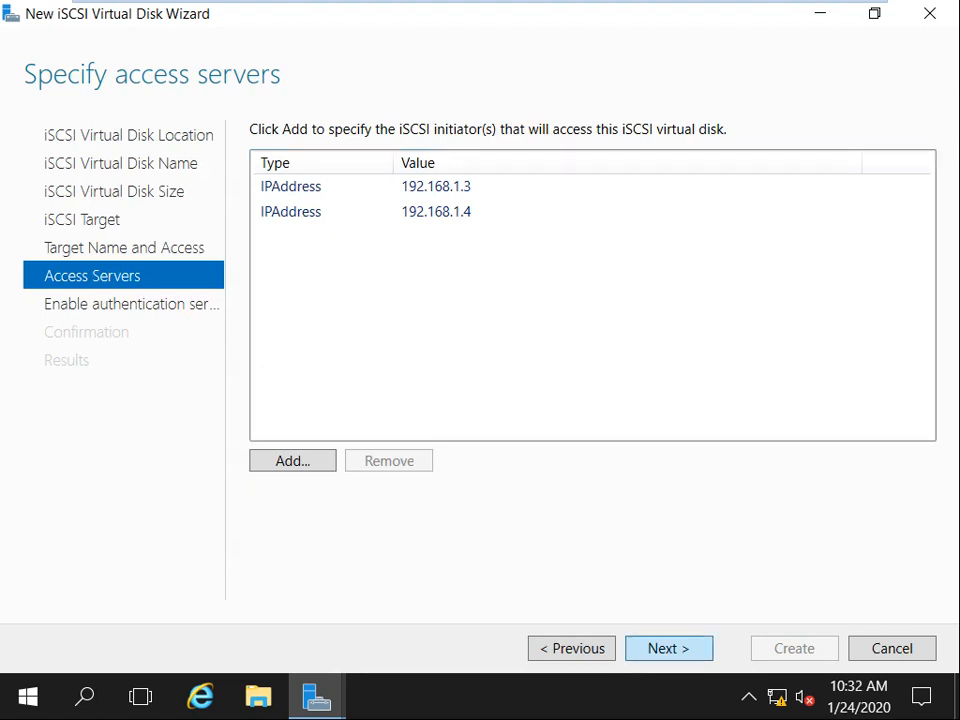
{"action": "left_click", "coordinate": [669, 648]}
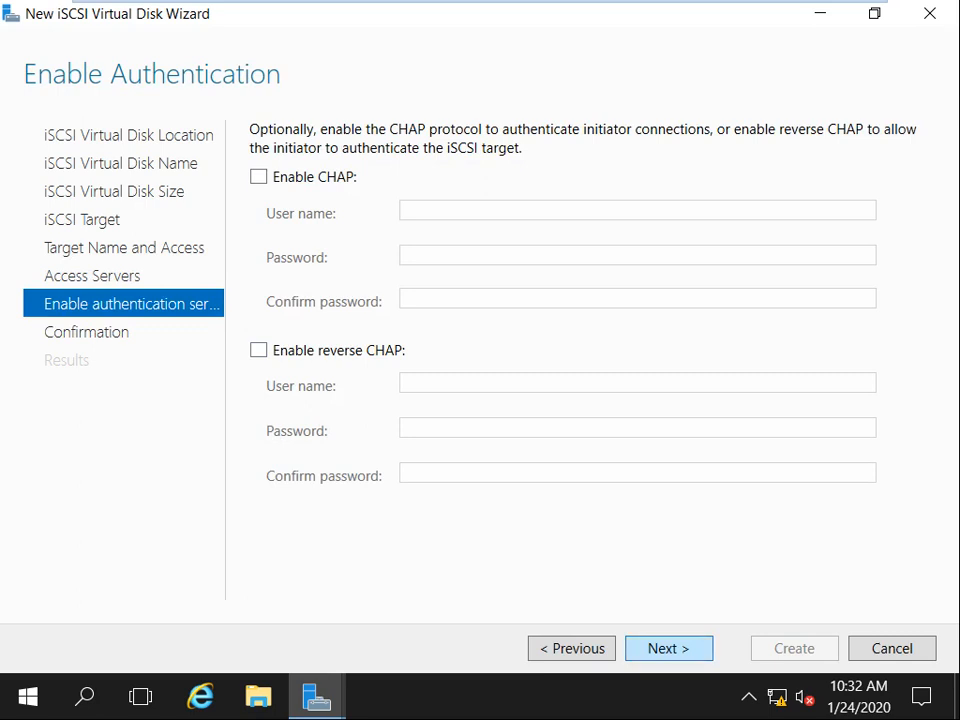
Leave CHAP off and create the Storage disk with target-for-clustering from the confirmation summary.
{"action": "left_click", "coordinate": [669, 648]}
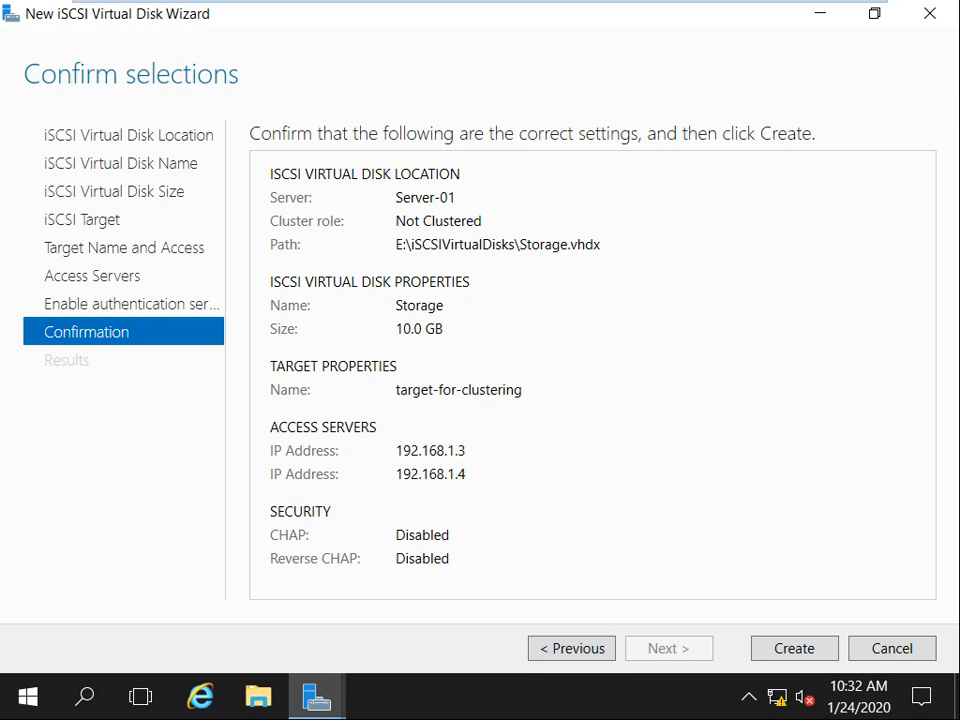
{"action": "key", "text": "Return"}
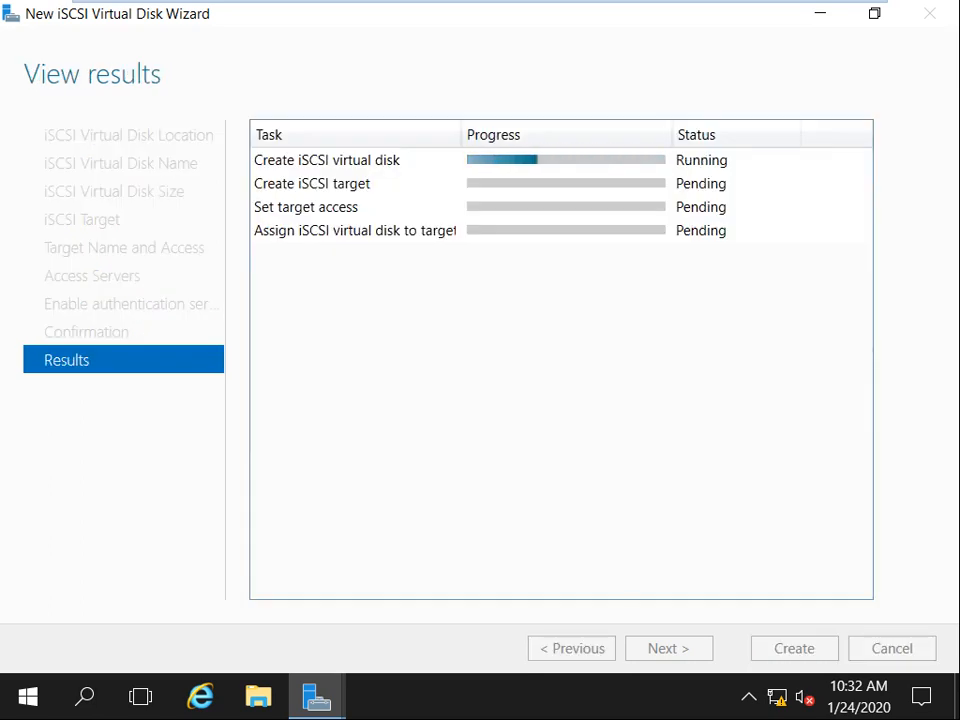
{"action": "mouse_move", "coordinate": [700, 2]}
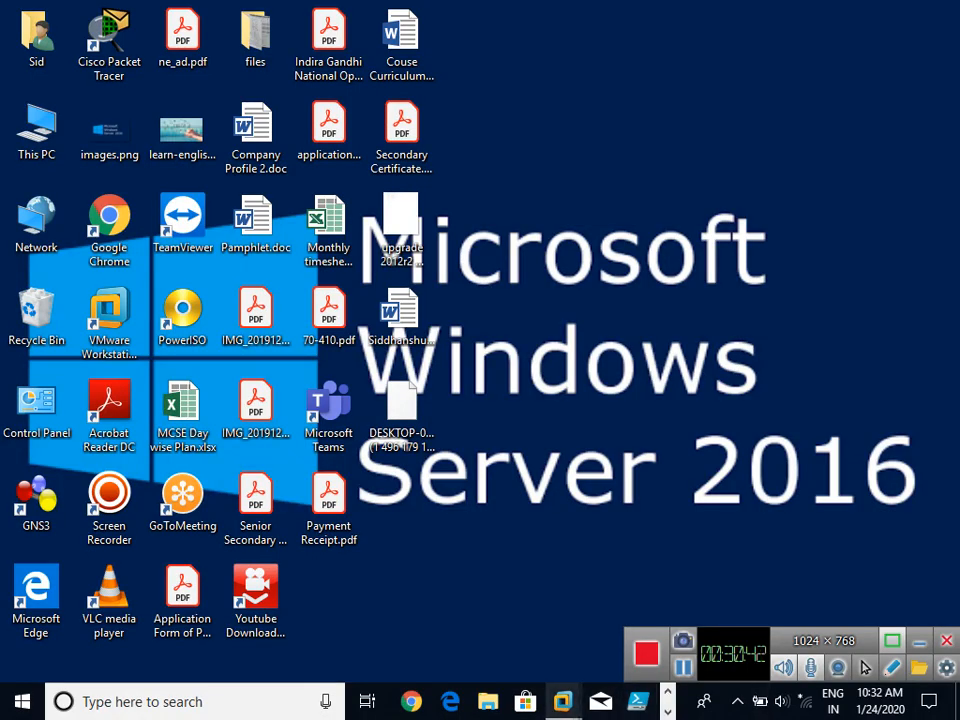
Back on Server-01, close the completed wizard and review Storage.vhdx in the iSCSI virtual disks list.
{"action": "mouse_move", "coordinate": [563, 701]}
{"action": "left_click", "coordinate": [451, 572]}
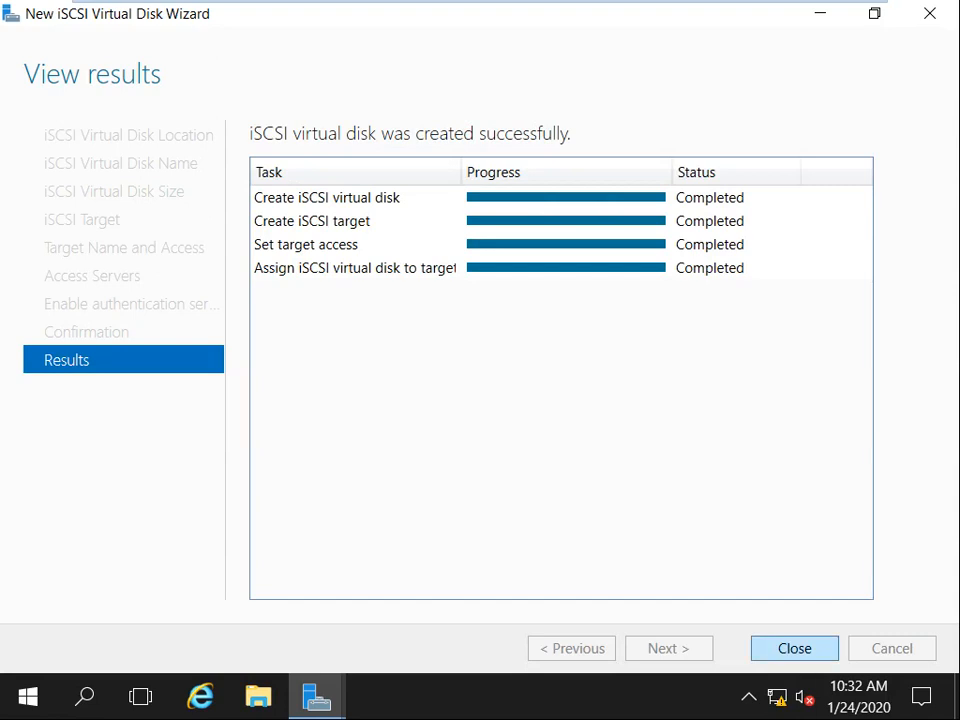
{"action": "left_click", "coordinate": [794, 648]}
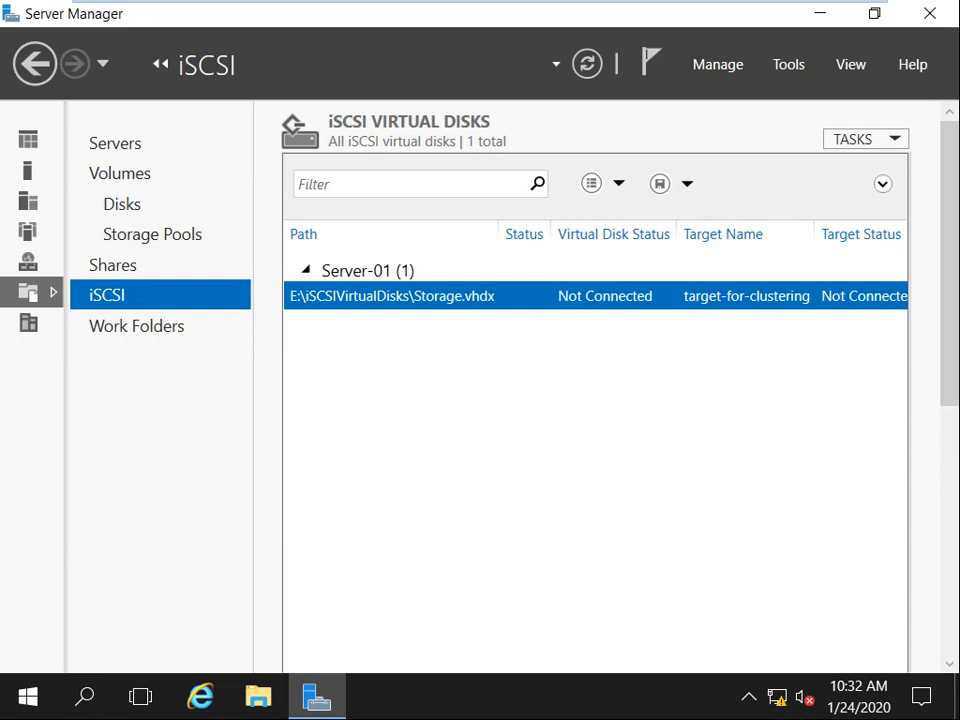
{"action": "scroll", "coordinate": [610, 400], "scroll_direction": "down", "scroll_amount": 3}
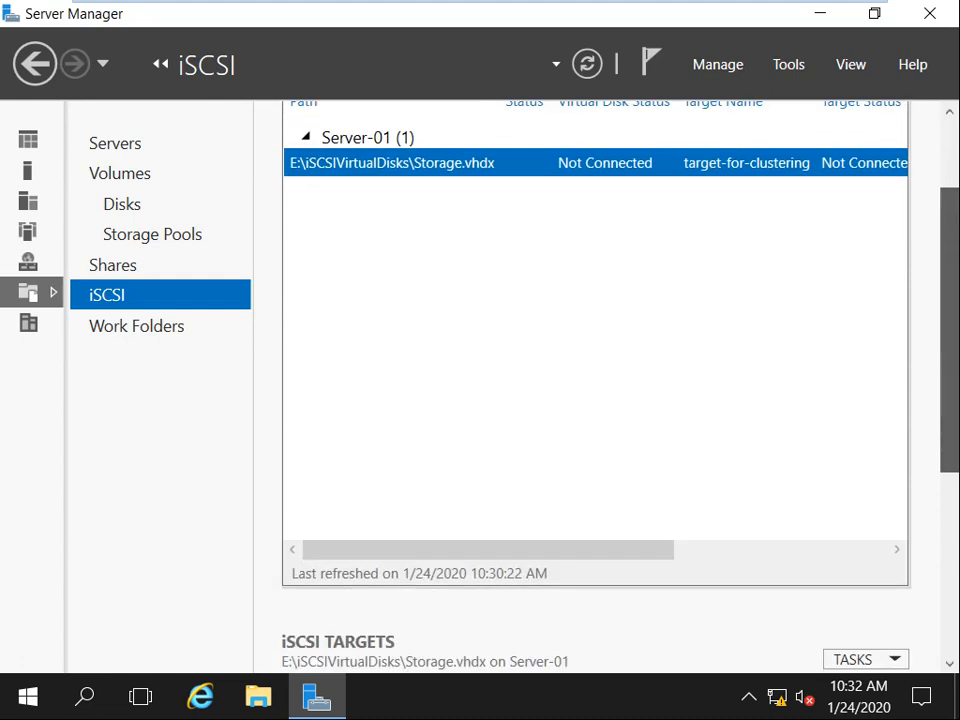
{"action": "left_click_drag", "start_coordinate": [949, 330], "coordinate": [949, 317]}
{"action": "left_click_drag", "start_coordinate": [488, 576], "coordinate": [702, 576]}
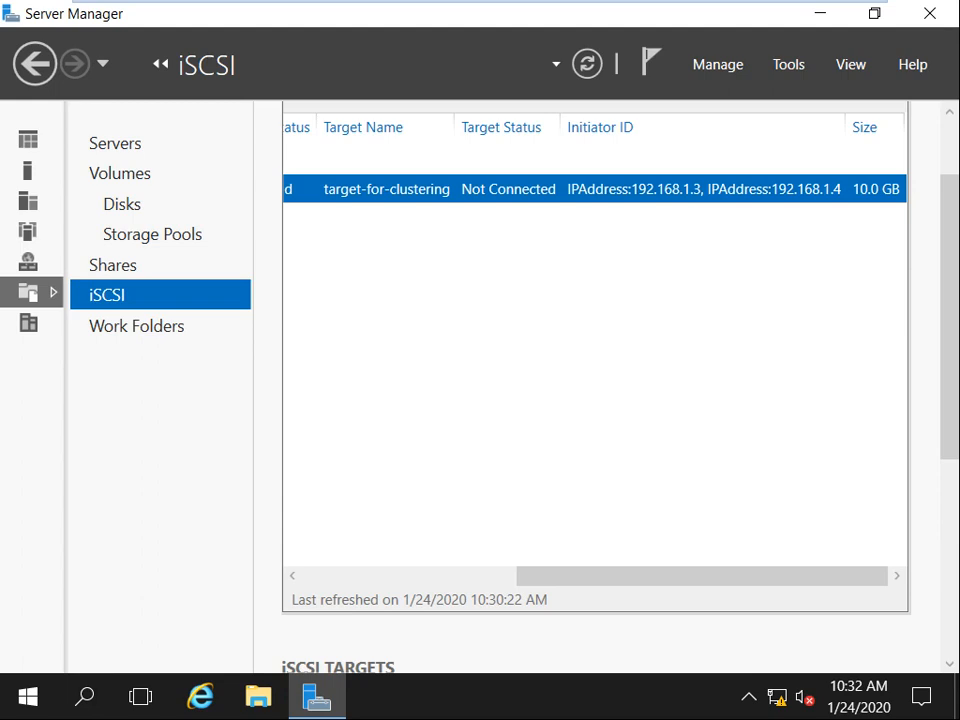
{"action": "left_click_drag", "start_coordinate": [702, 576], "coordinate": [488, 576]}
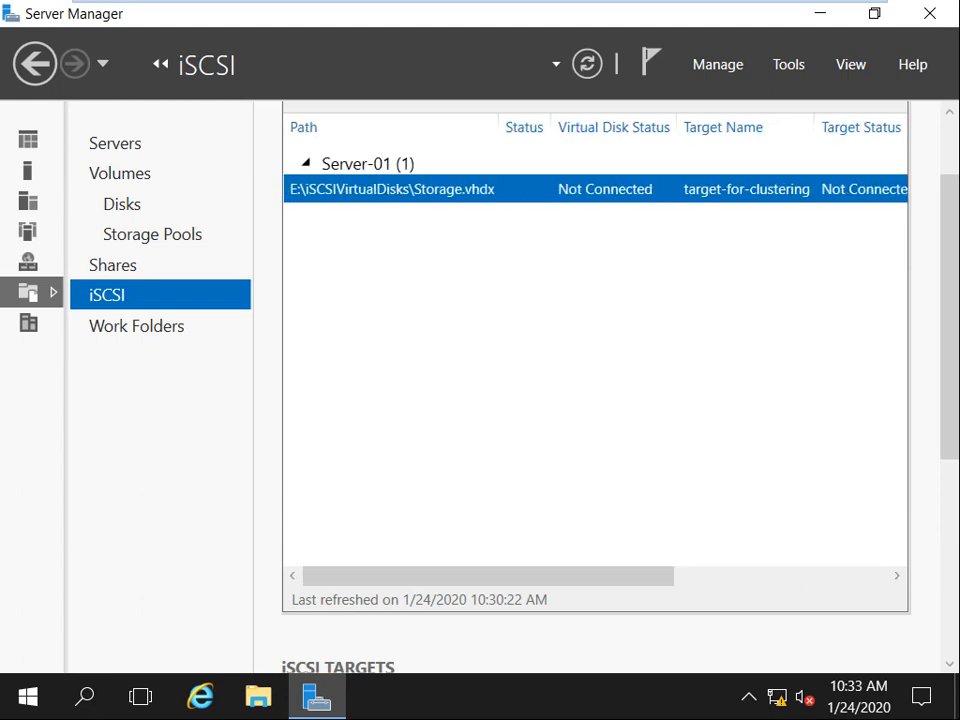
{"action": "scroll", "coordinate": [596, 390], "scroll_direction": "up", "scroll_amount": 2}
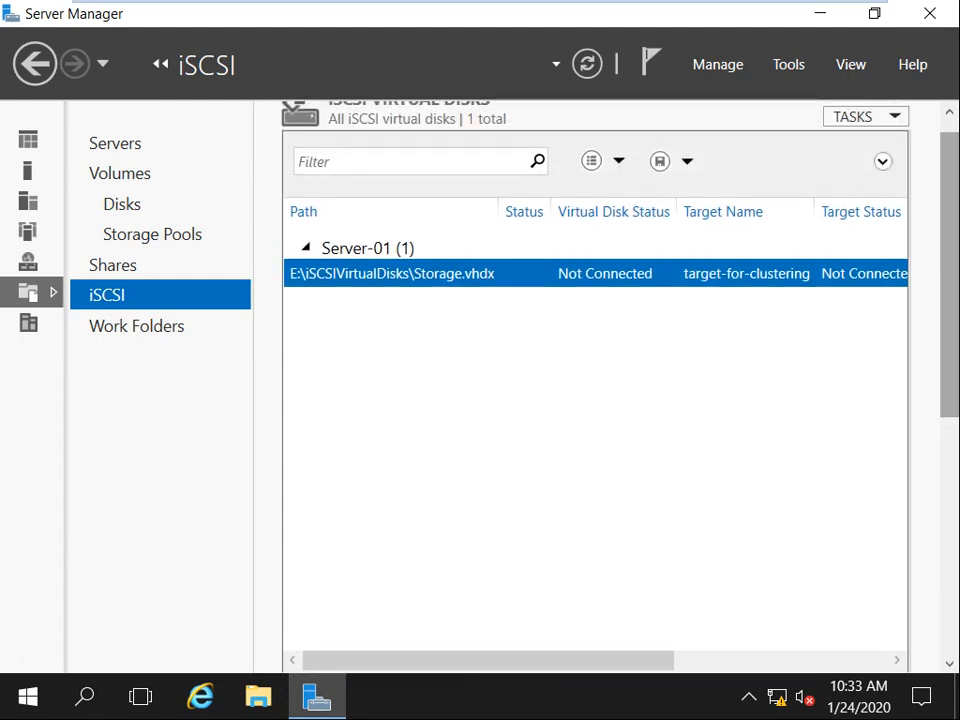
Start a second iSCSI virtual disk stored on volume E:.
{"action": "right_click", "coordinate": [367, 326]}
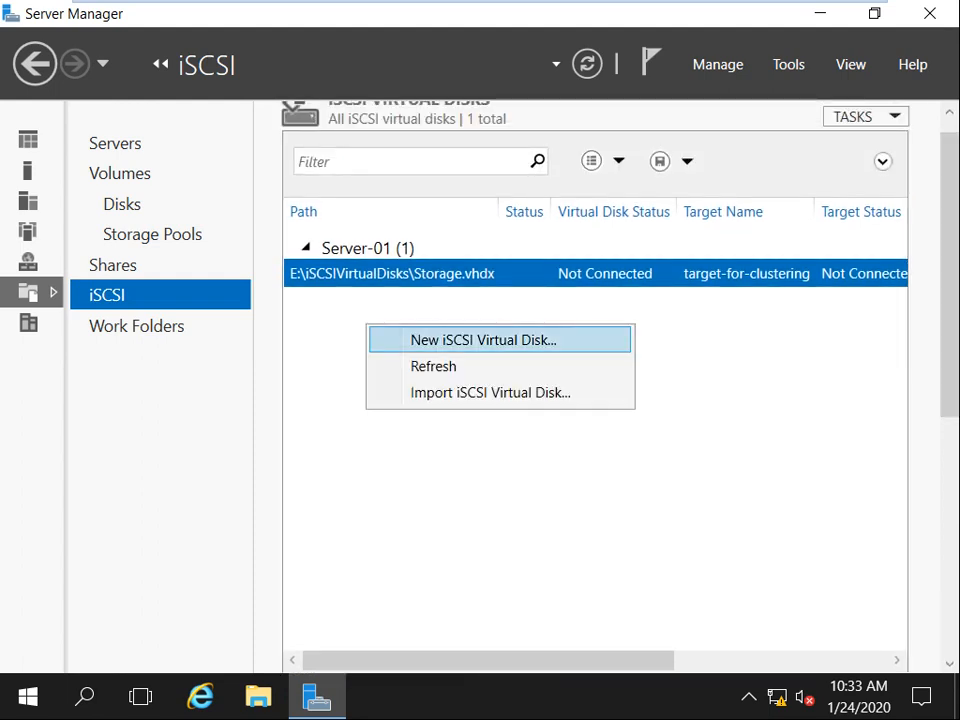
{"action": "left_click", "coordinate": [490, 450]}
{"action": "right_click", "coordinate": [435, 338]}
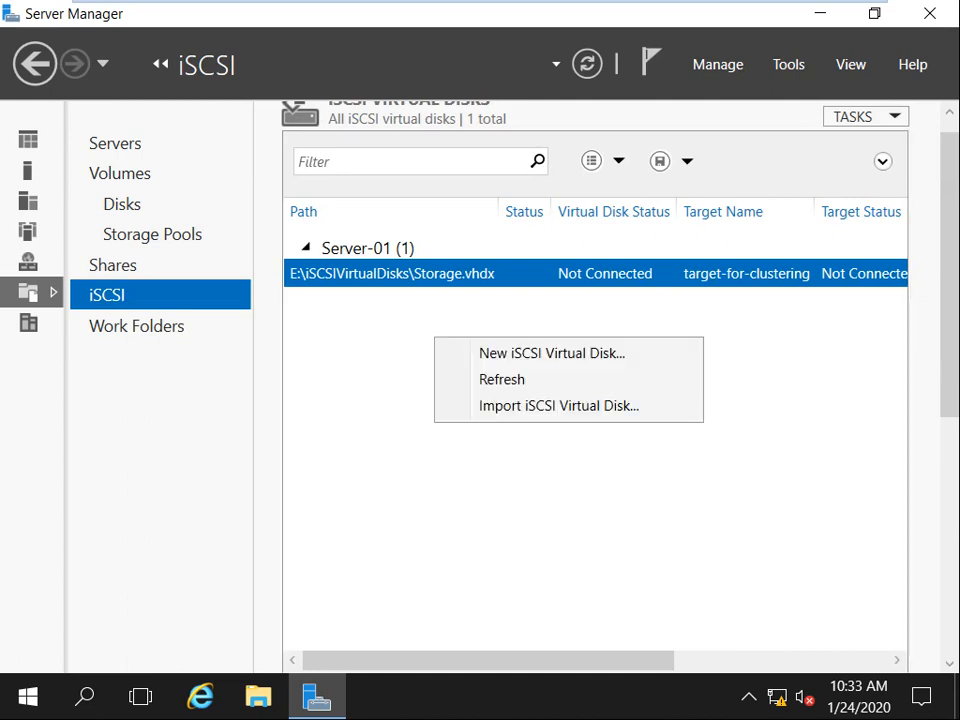
{"action": "left_click", "coordinate": [552, 352]}
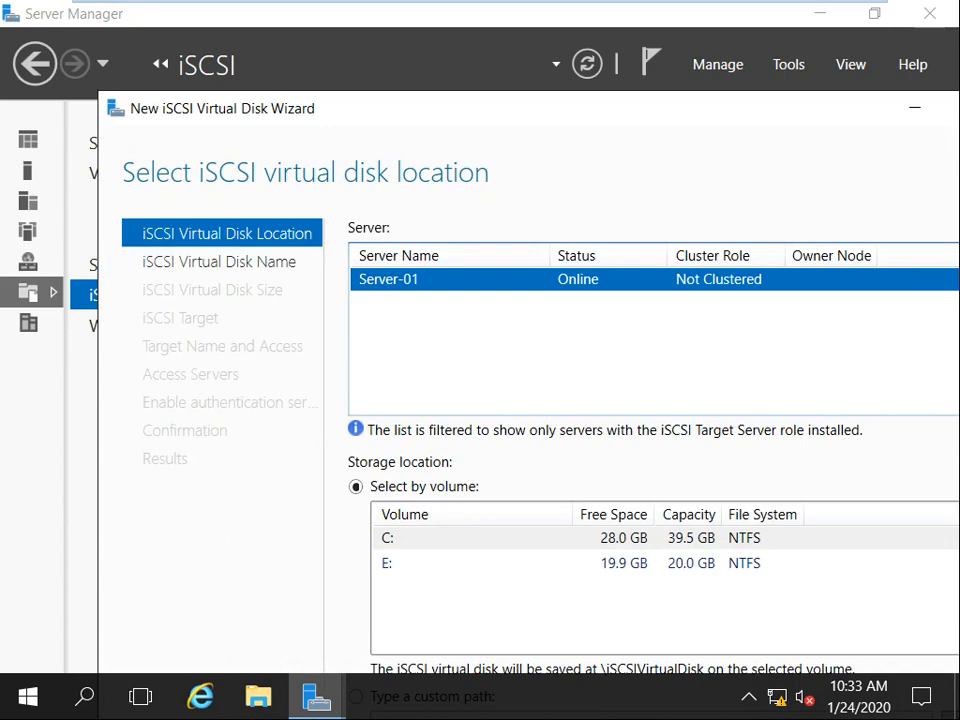
{"action": "double_click", "coordinate": [500, 108]}
{"action": "left_click", "coordinate": [400, 444]}
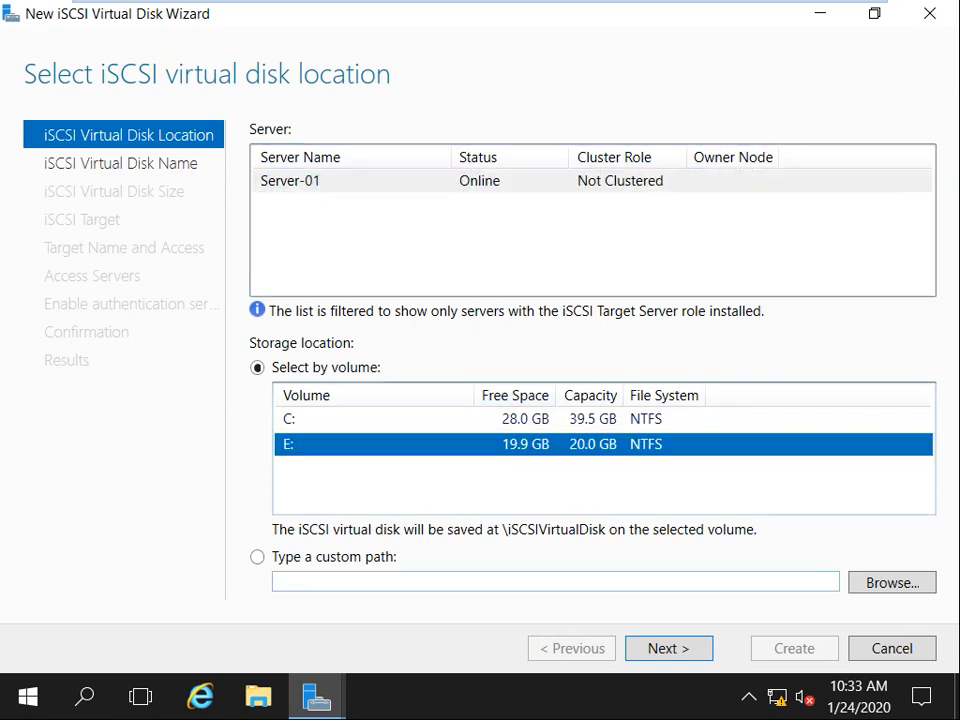
{"action": "left_click", "coordinate": [669, 648]}
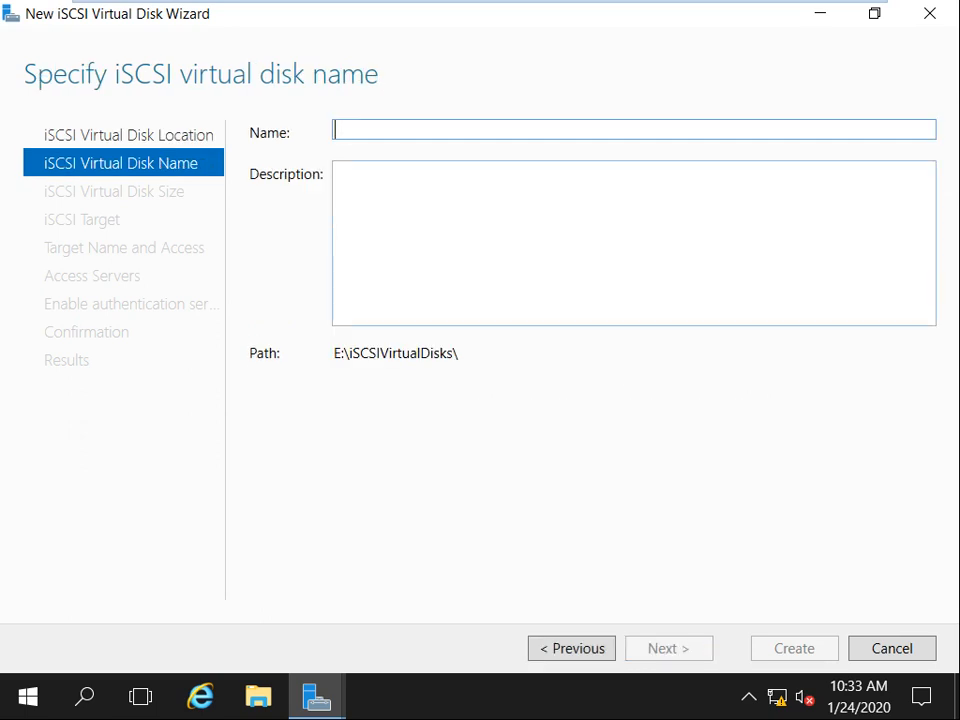
Name the disk 'Quoram DIsk', size it at 5 GB, and assign a new iSCSI target.
{"action": "type", "text": "Quoram "}
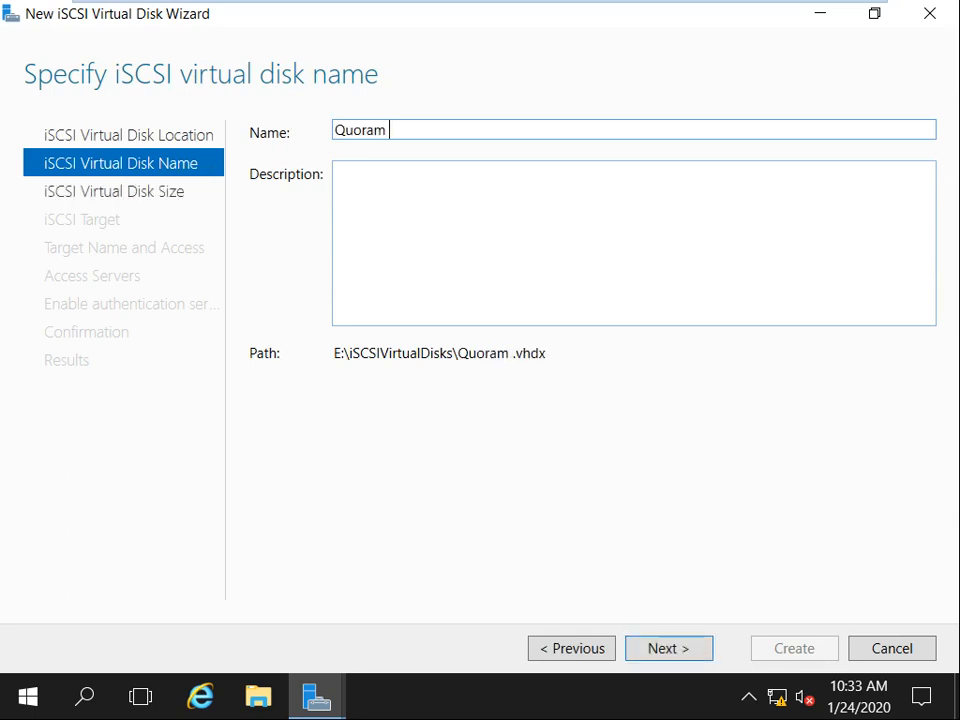
{"action": "type", "text": "DIsk"}
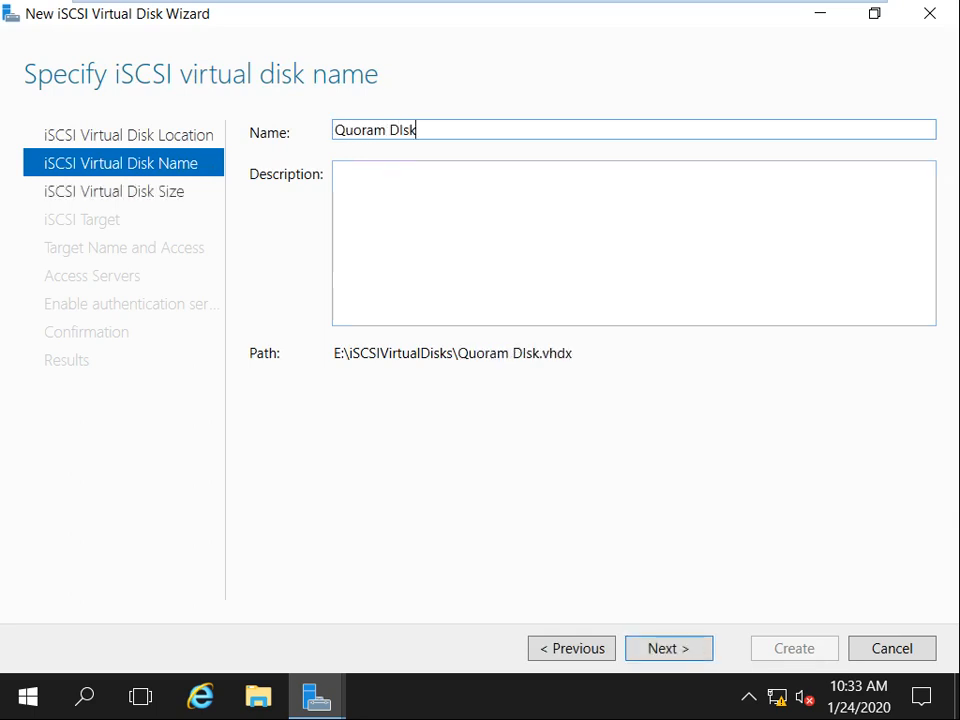
{"action": "key", "text": "Return"}
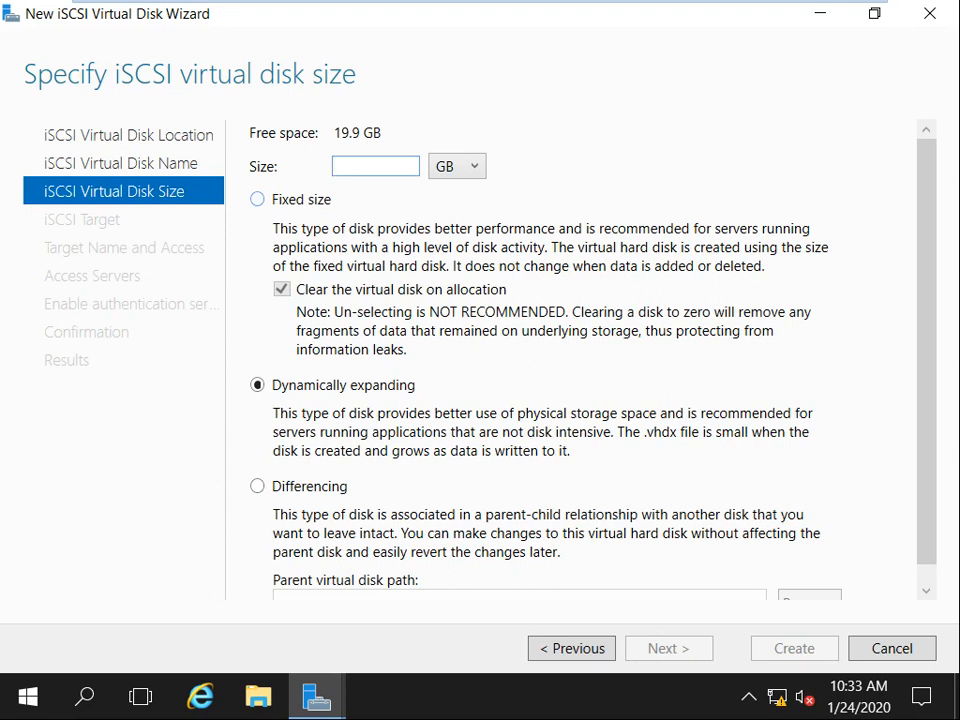
{"action": "type", "text": "5"}
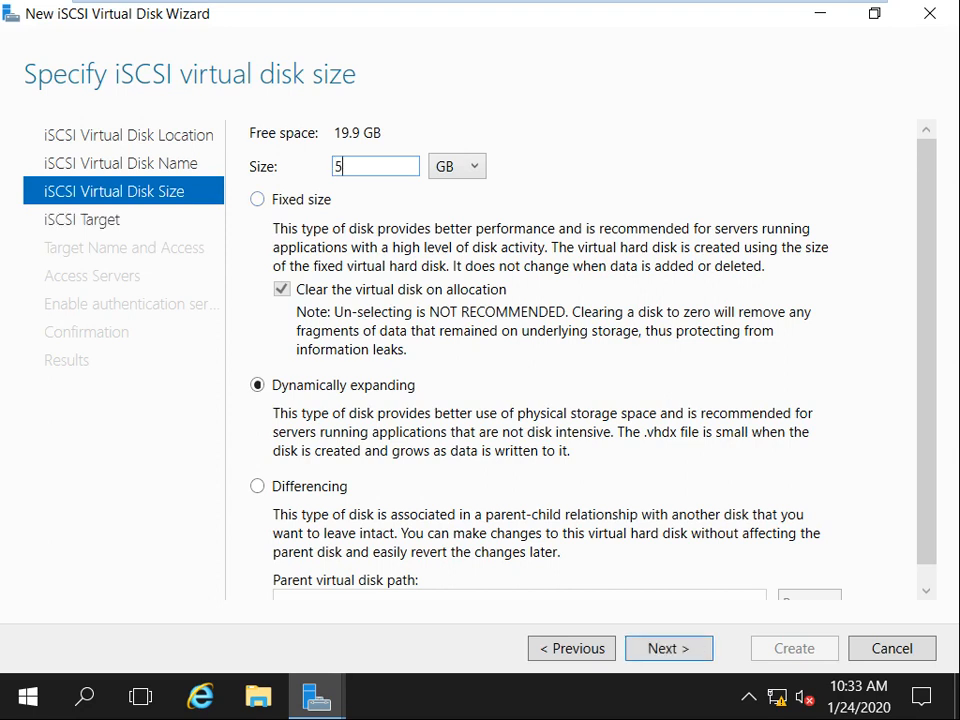
{"action": "key", "text": "Return"}
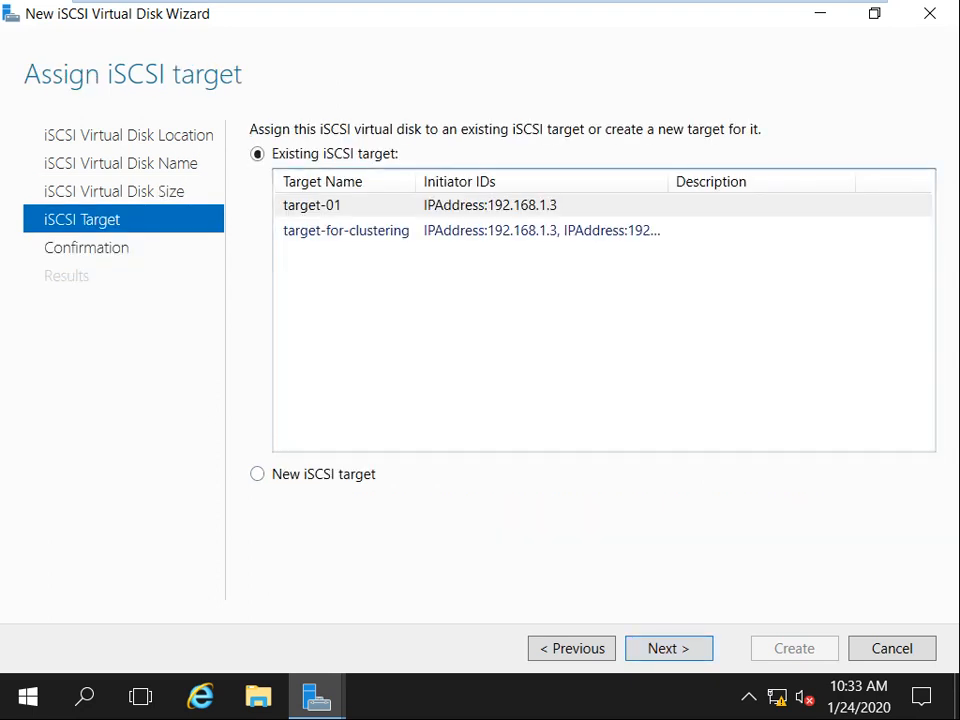
{"action": "left_click", "coordinate": [258, 474]}
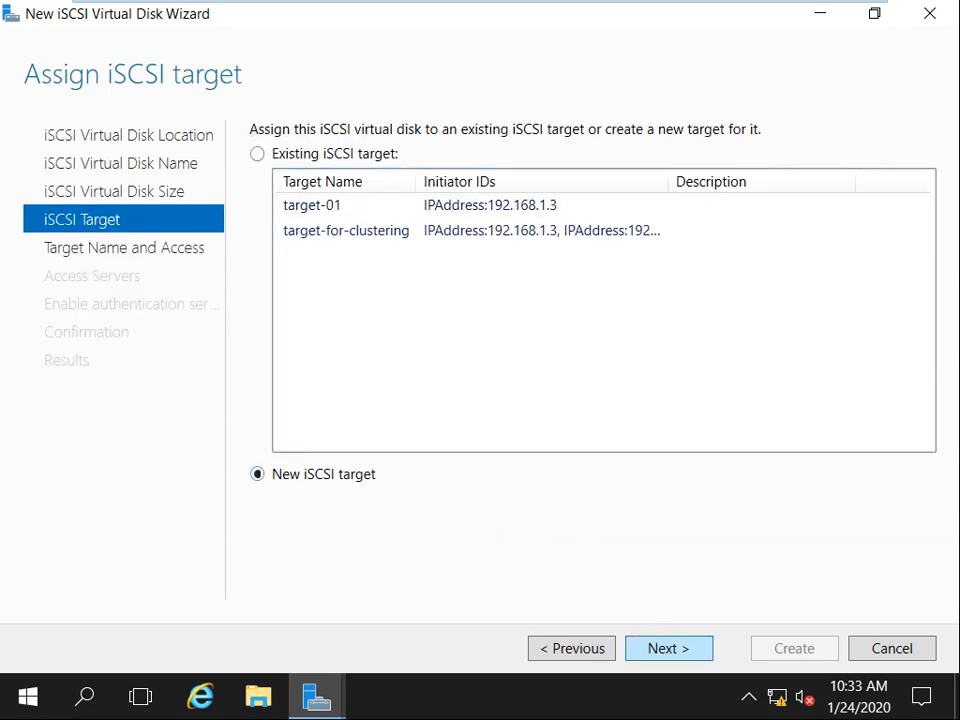
{"action": "key", "text": "Return"}
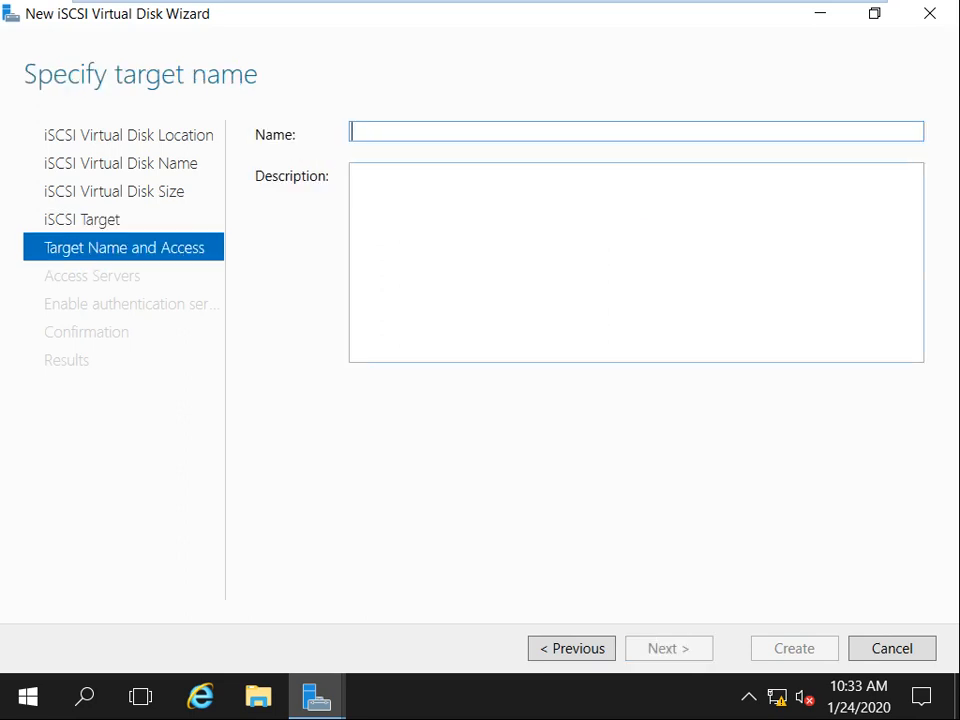
Name the target 'Target -For-Quoram' and add initiator IP address 192.168.1.3.
{"action": "type", "text": "Target "}
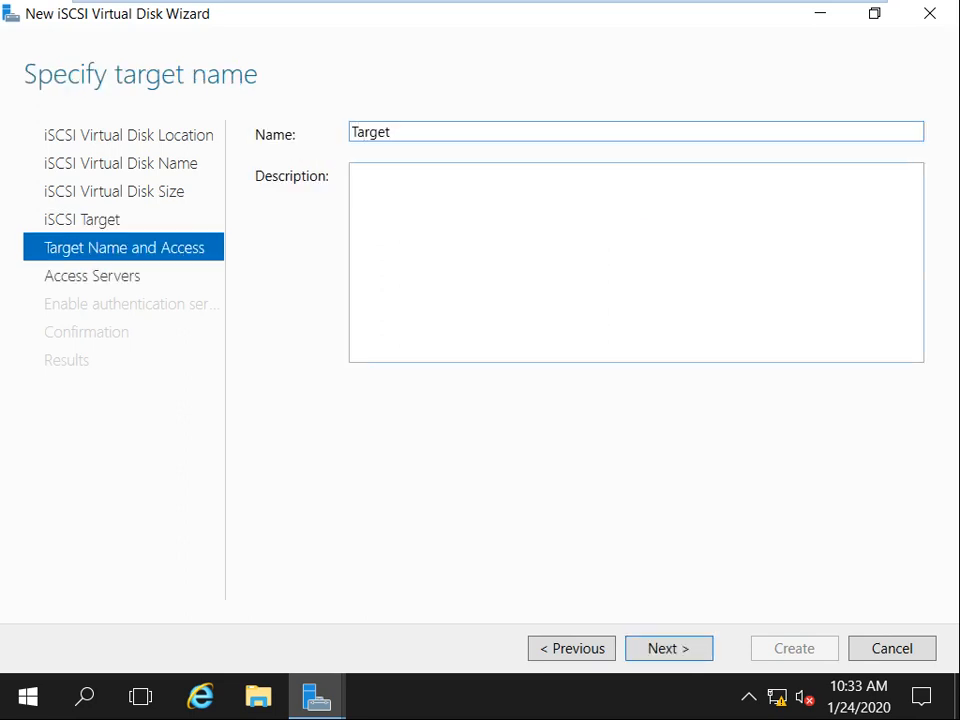
{"action": "type", "text": "-For-Quoram"}
{"action": "key", "text": "Return"}
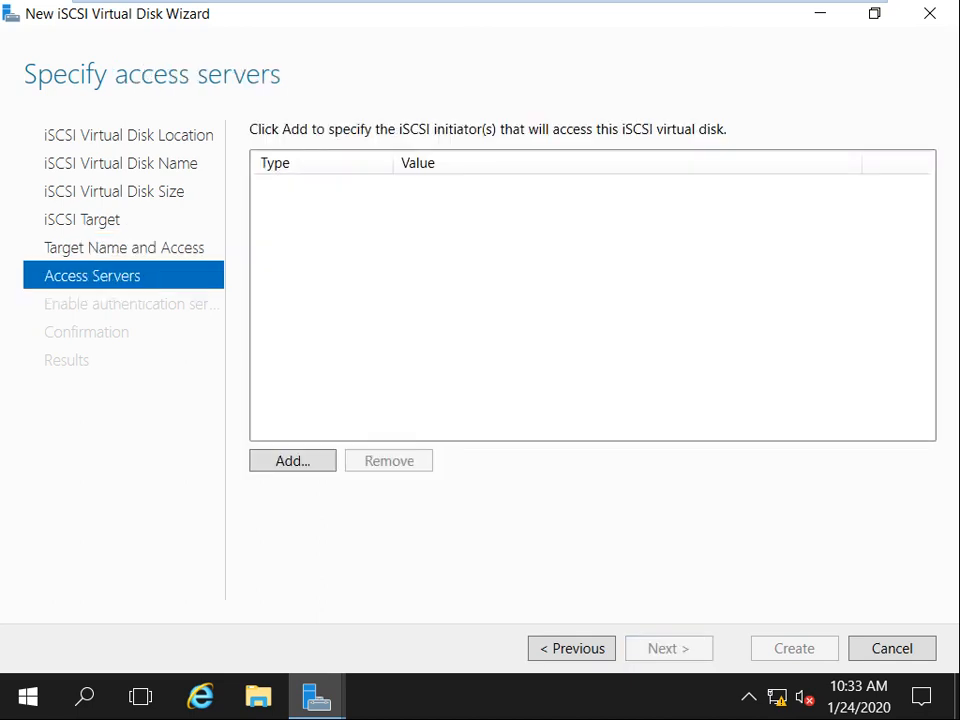
{"action": "left_click", "coordinate": [293, 461]}
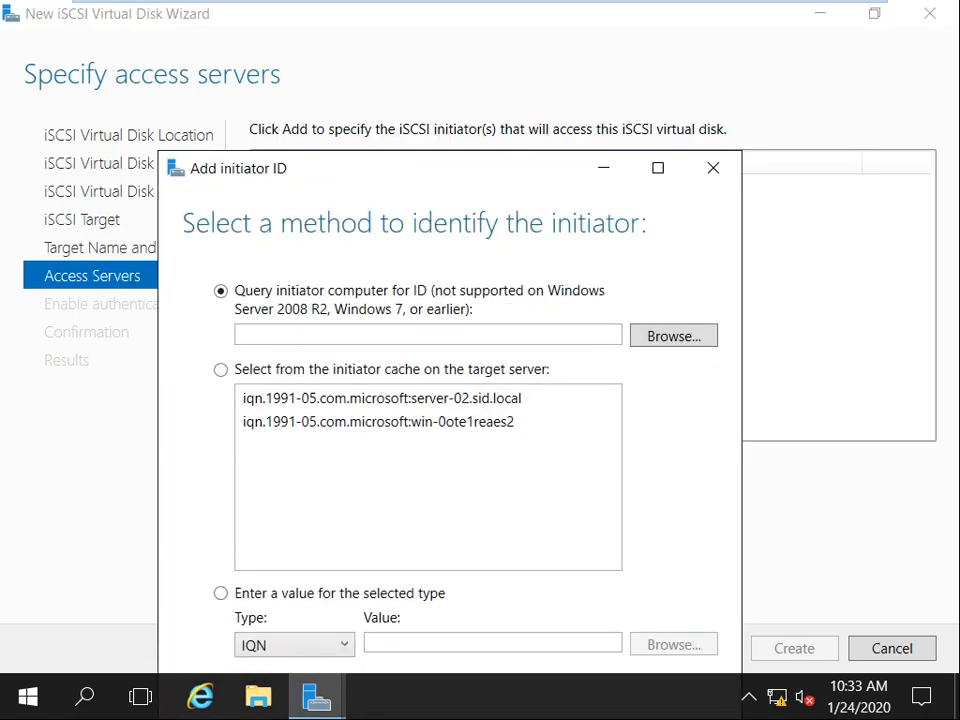
{"action": "left_click_drag", "start_coordinate": [400, 167], "coordinate": [338, 43]}
{"action": "left_click", "coordinate": [232, 520]}
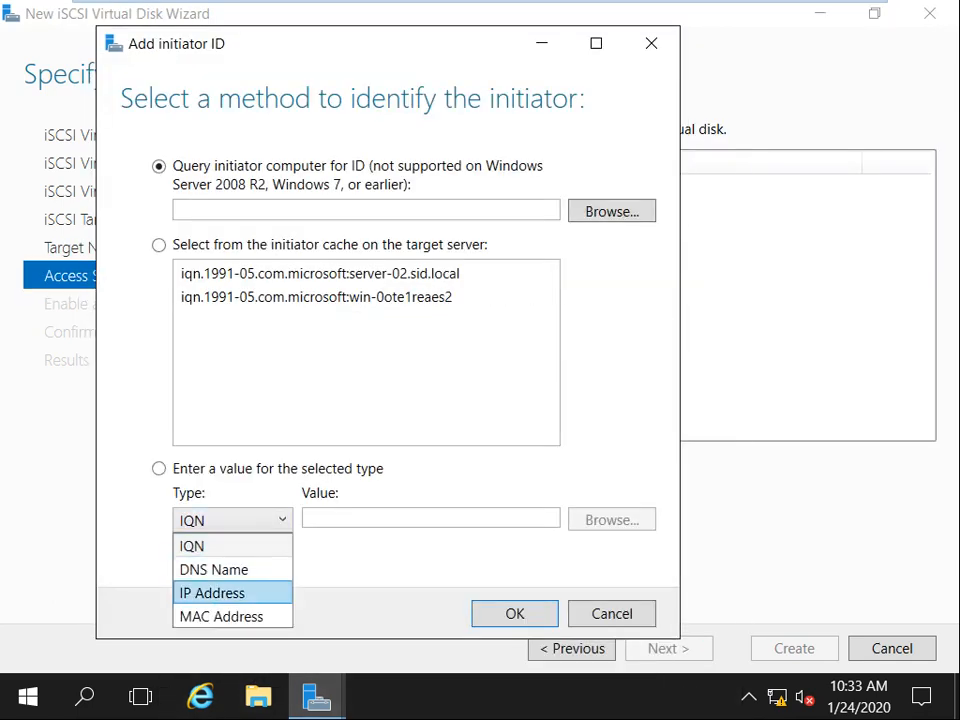
{"action": "left_click", "coordinate": [214, 593]}
{"action": "left_click", "coordinate": [430, 518]}
{"action": "type", "text": "192"}
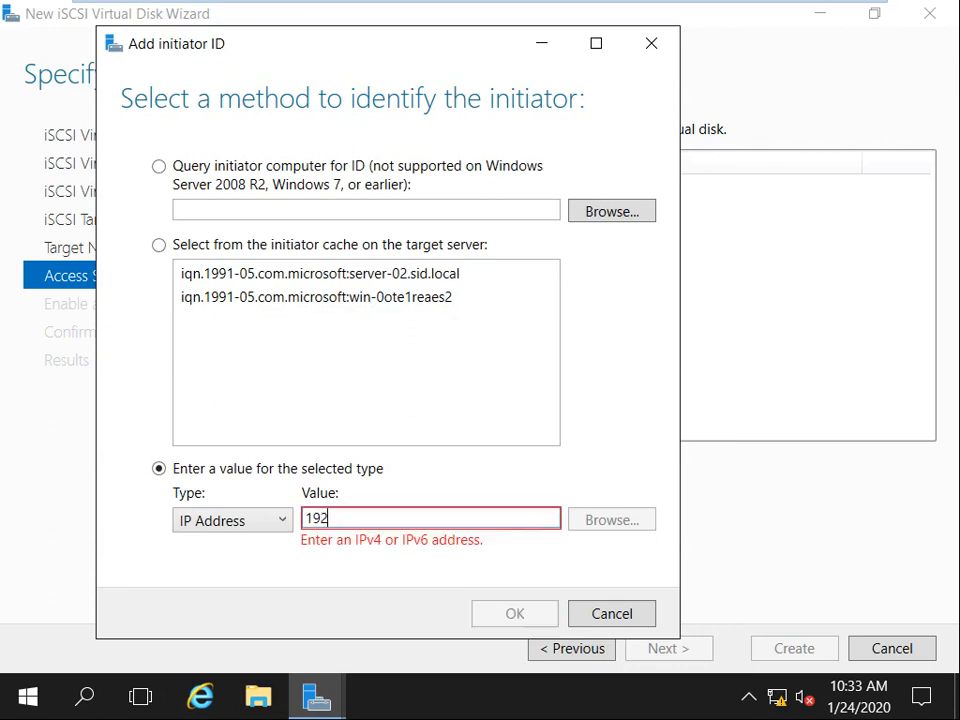
{"action": "type", "text": ".1681.3"}
{"action": "left_click", "coordinate": [354, 518]}
{"action": "type", "text": "."}
{"action": "key", "text": "Return"}
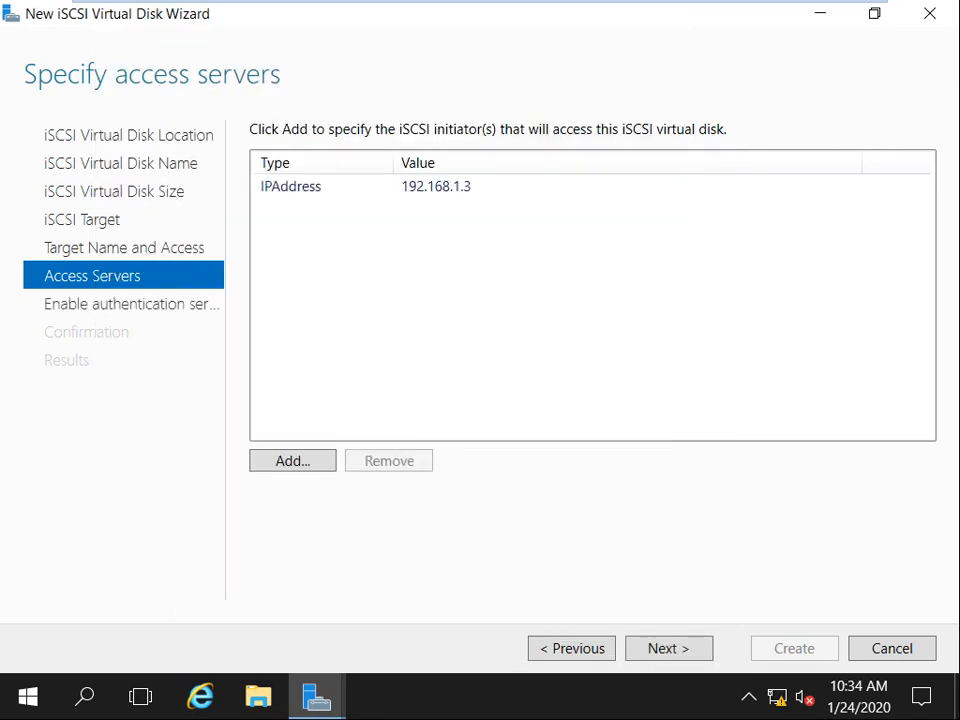
Add a second initiator with IP address 192.168.1.4 and continue to authentication.
{"action": "key", "text": "Return"}
{"action": "left_click", "coordinate": [176, 525]}
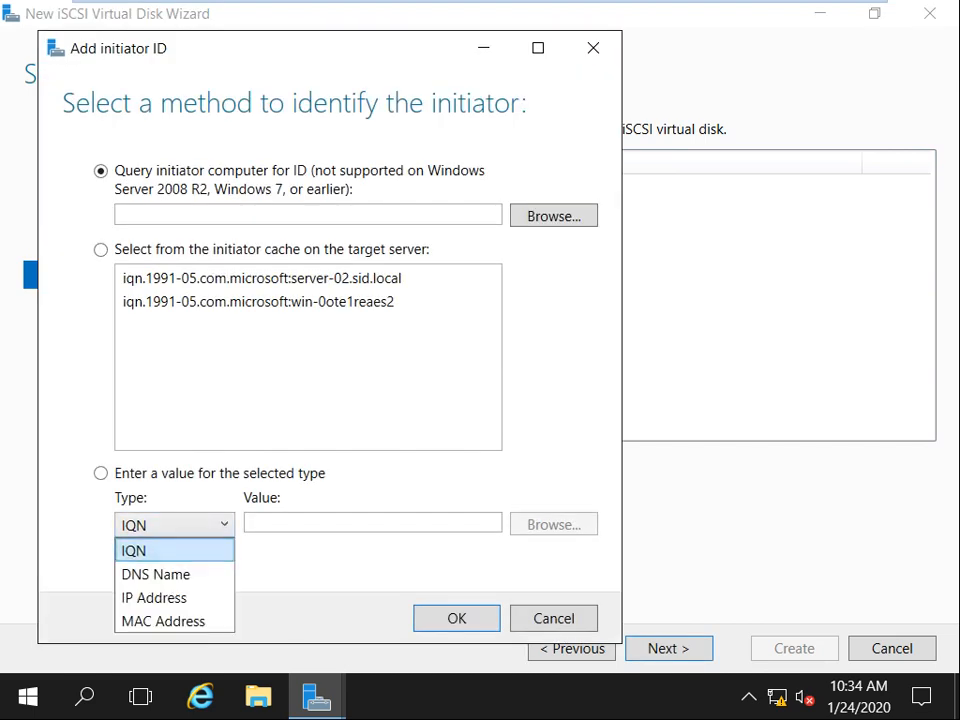
{"action": "left_click", "coordinate": [157, 598]}
{"action": "left_click", "coordinate": [350, 523]}
{"action": "type", "text": "192.168.1.4"}
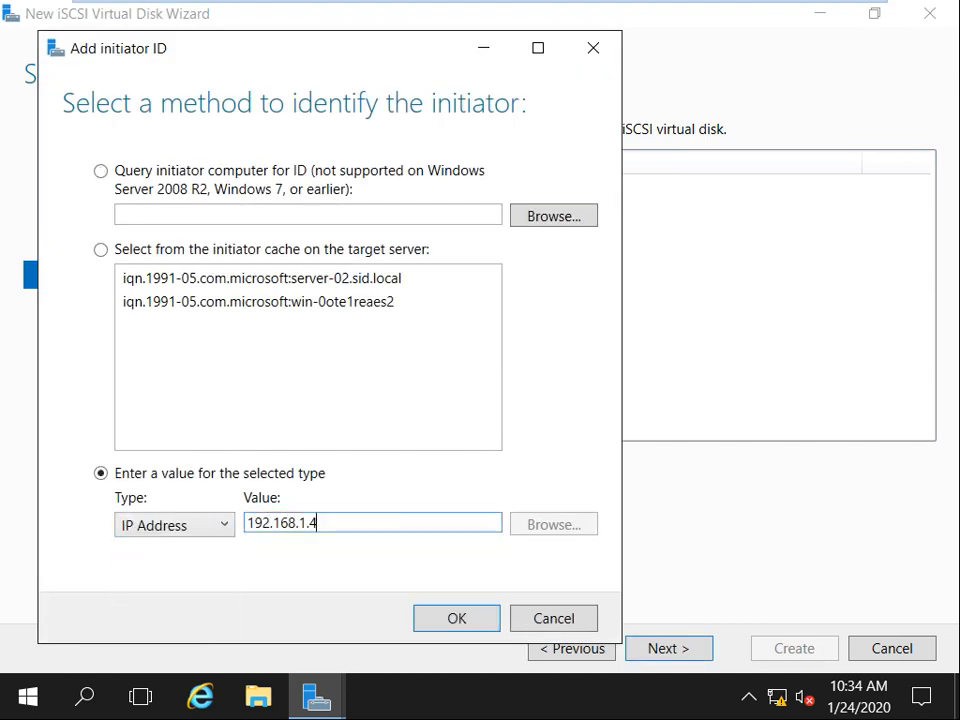
{"action": "key", "text": "Return"}
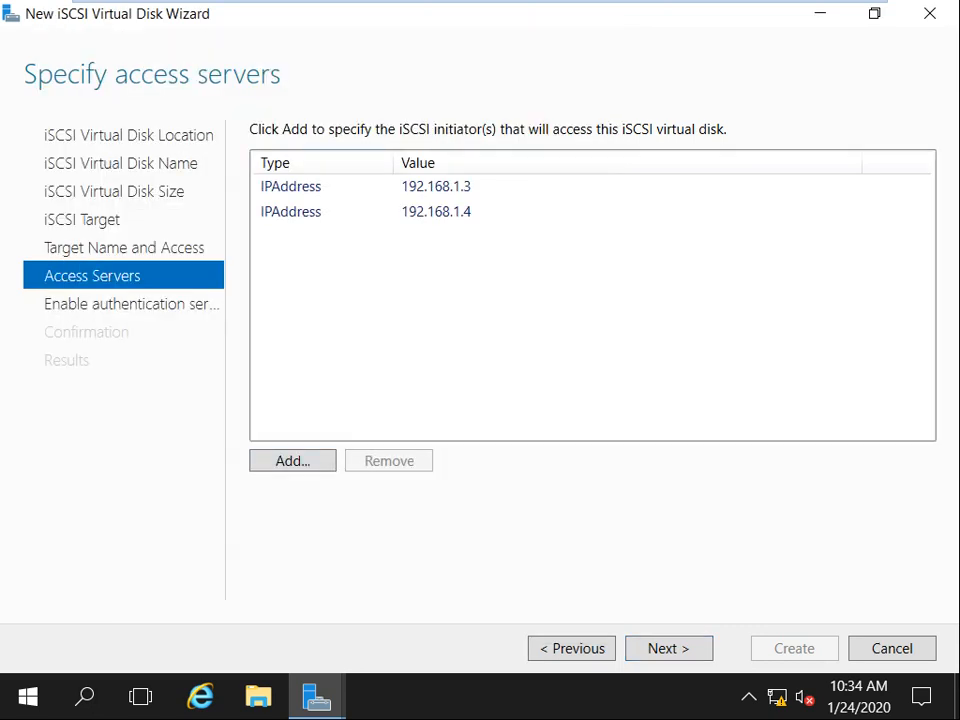
{"action": "left_click", "coordinate": [293, 461]}
{"action": "left_click", "coordinate": [234, 585]}
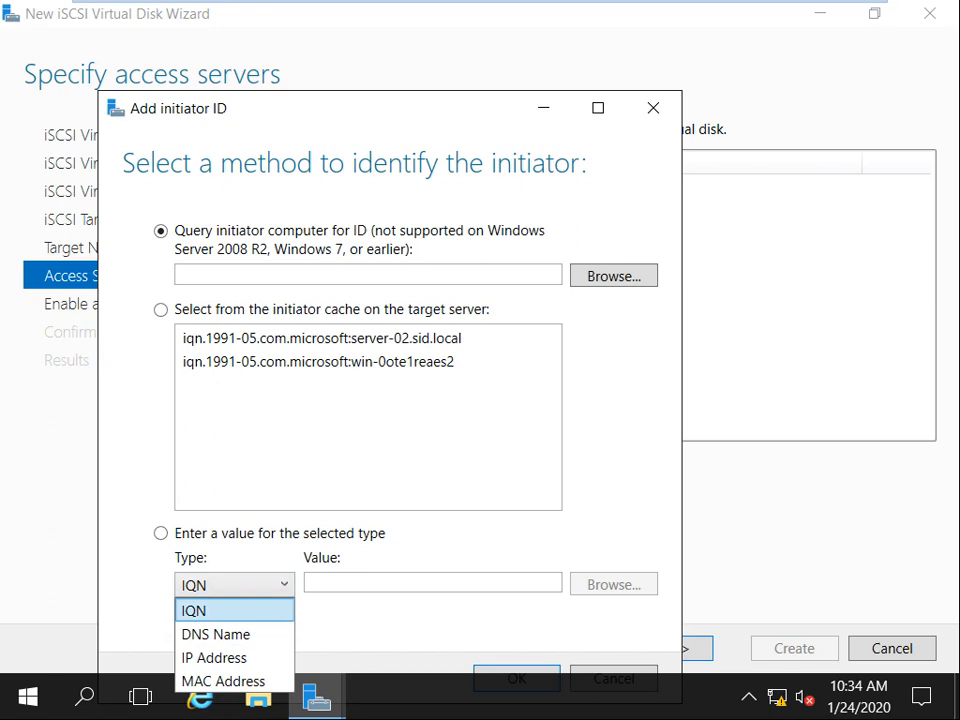
{"action": "left_click", "coordinate": [234, 611]}
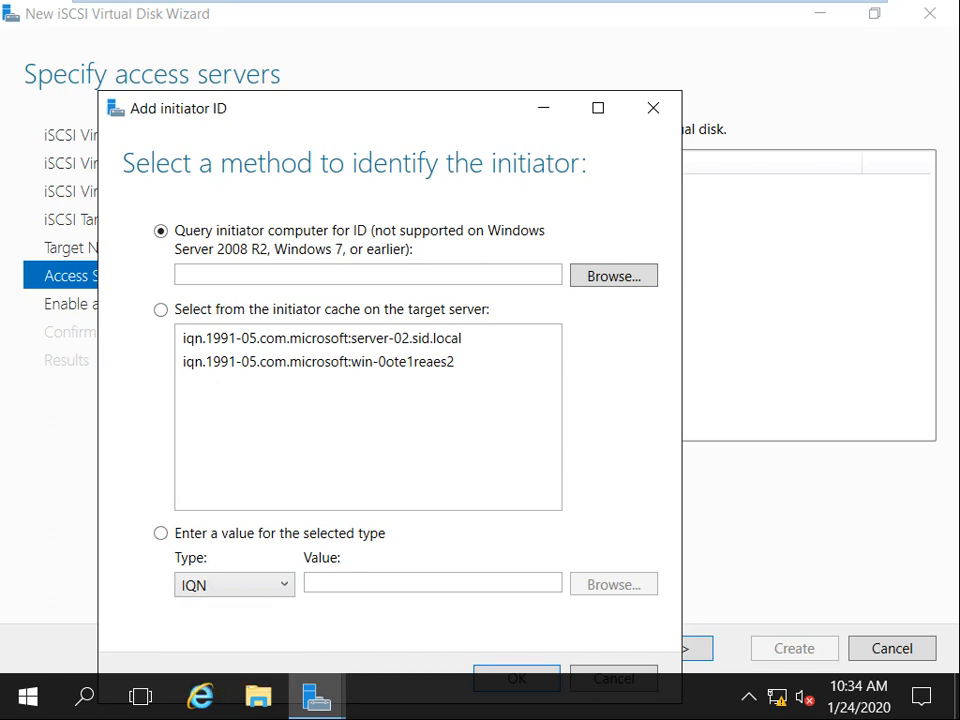
{"action": "left_click", "coordinate": [669, 648]}
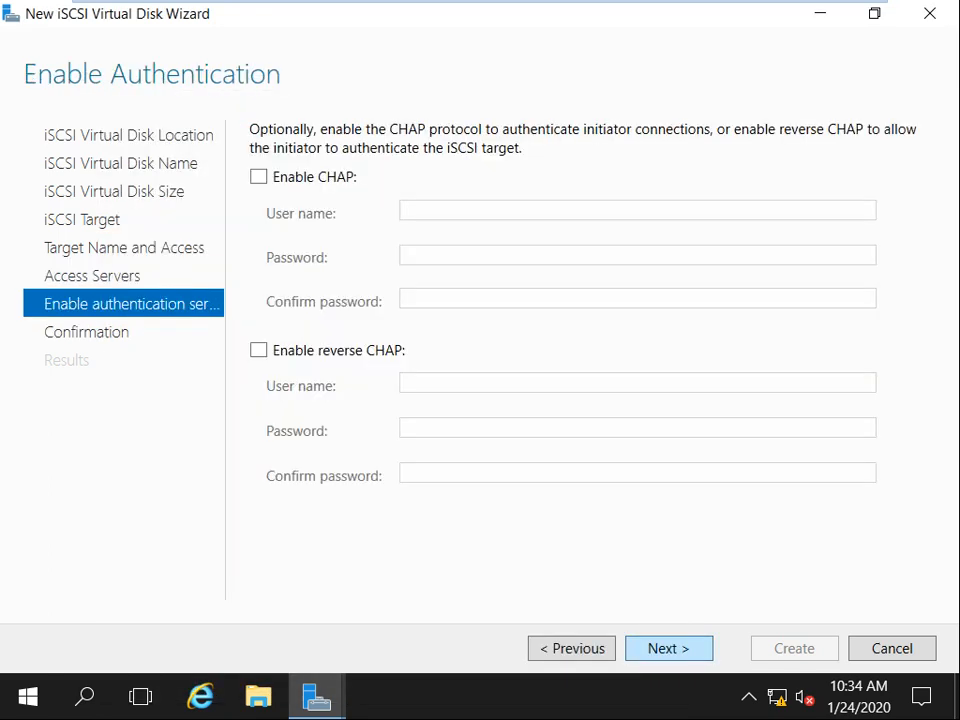
Leave CHAP disabled, create the Quoram DIsk disk and target, and close the wizard.
{"action": "left_click", "coordinate": [669, 648]}
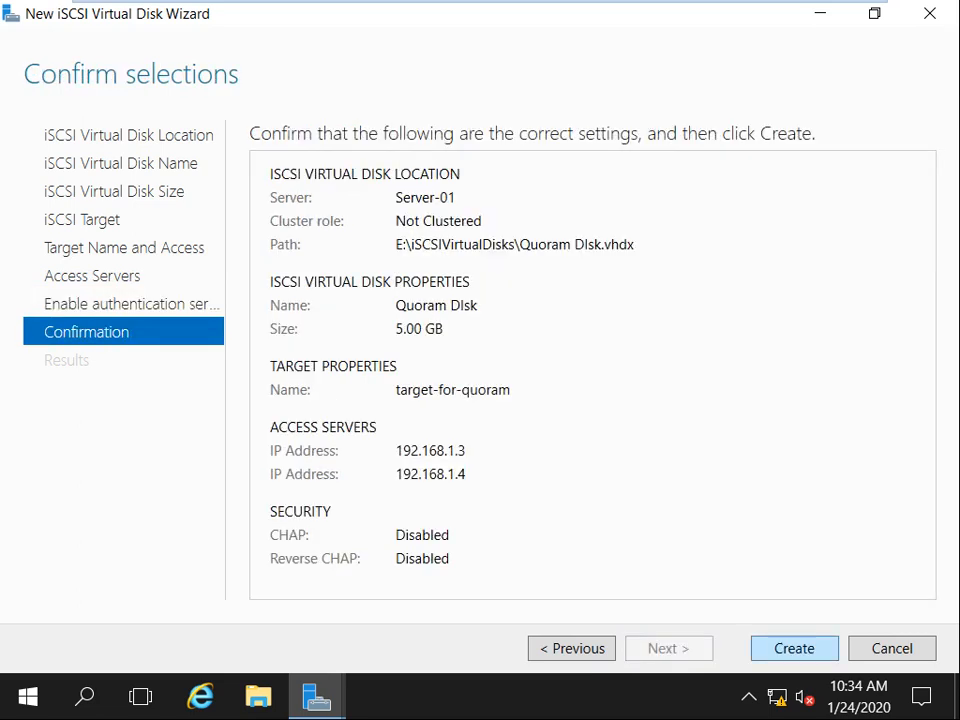
{"action": "left_click", "coordinate": [795, 648]}
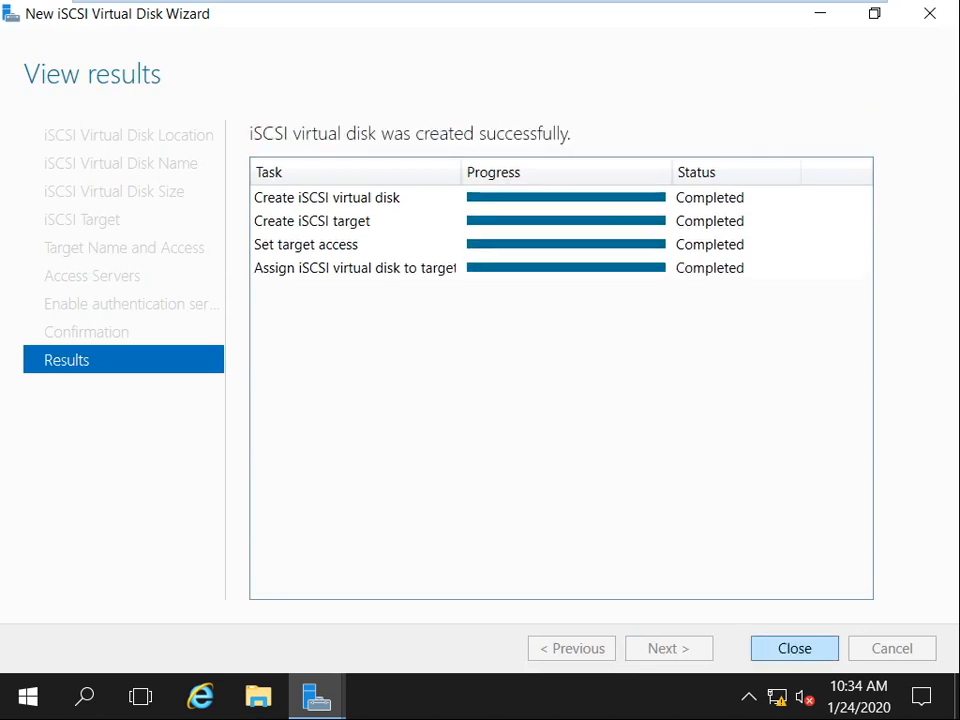
{"action": "left_click", "coordinate": [793, 648]}
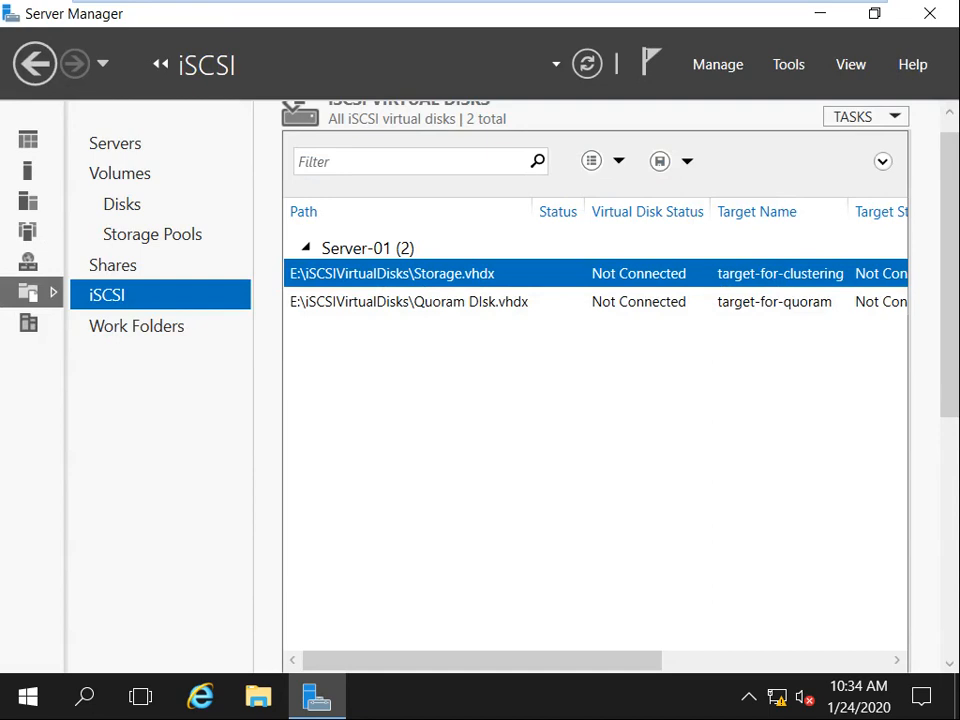
Switch to the 2016(Server-02) VM and sign in with the administrator password.
{"action": "mouse_move", "coordinate": [690, 4]}
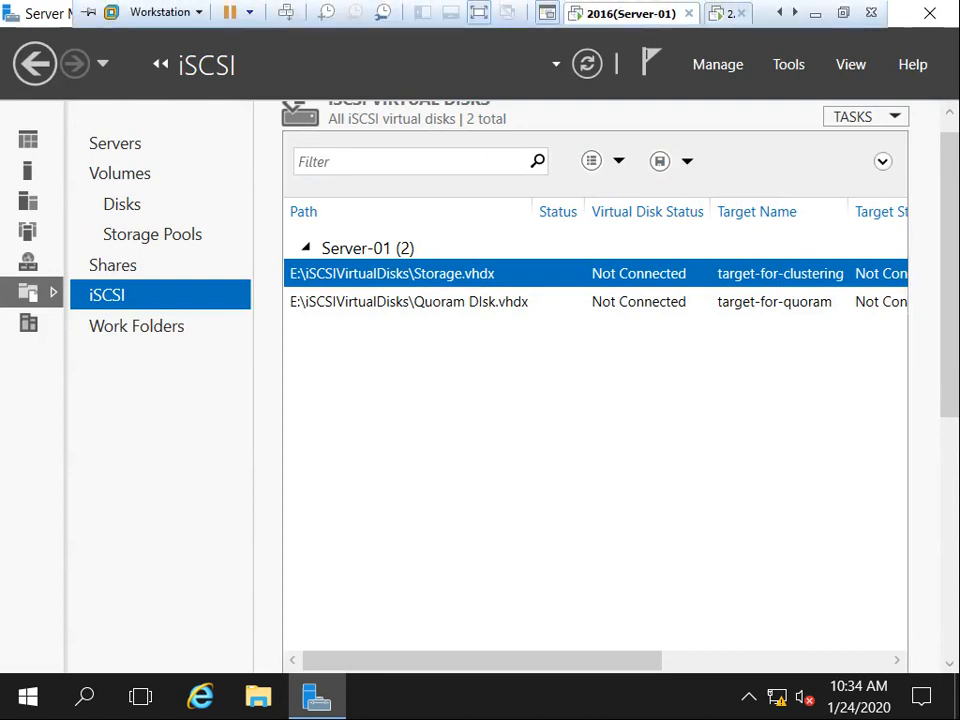
{"action": "left_click", "coordinate": [795, 13]}
{"action": "left_click", "coordinate": [622, 13]}
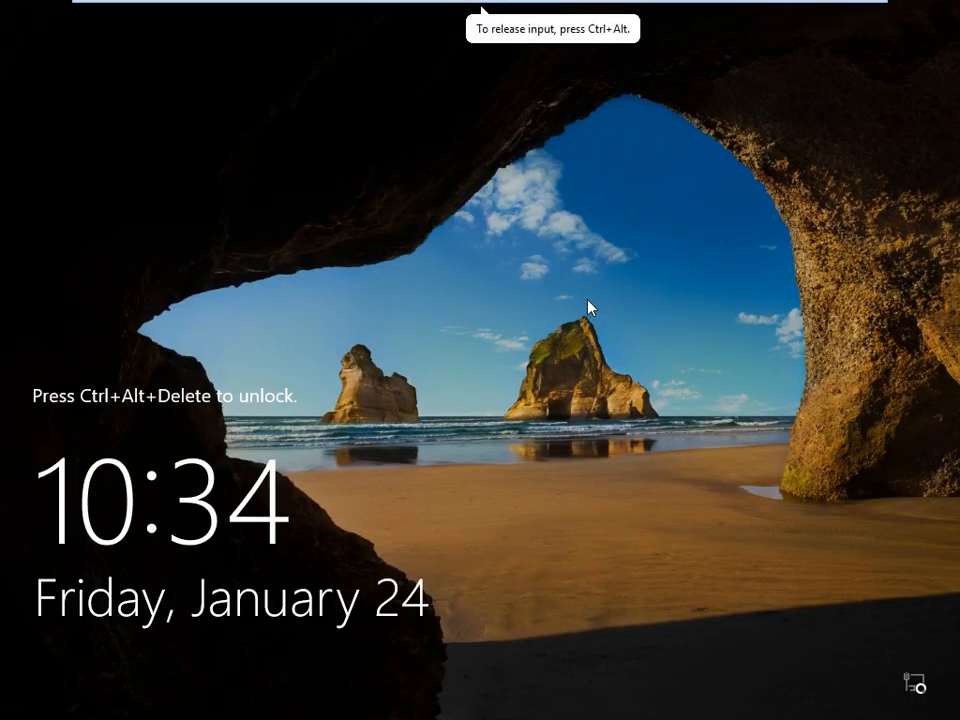
{"action": "key", "text": "ctrl+alt+Insert"}
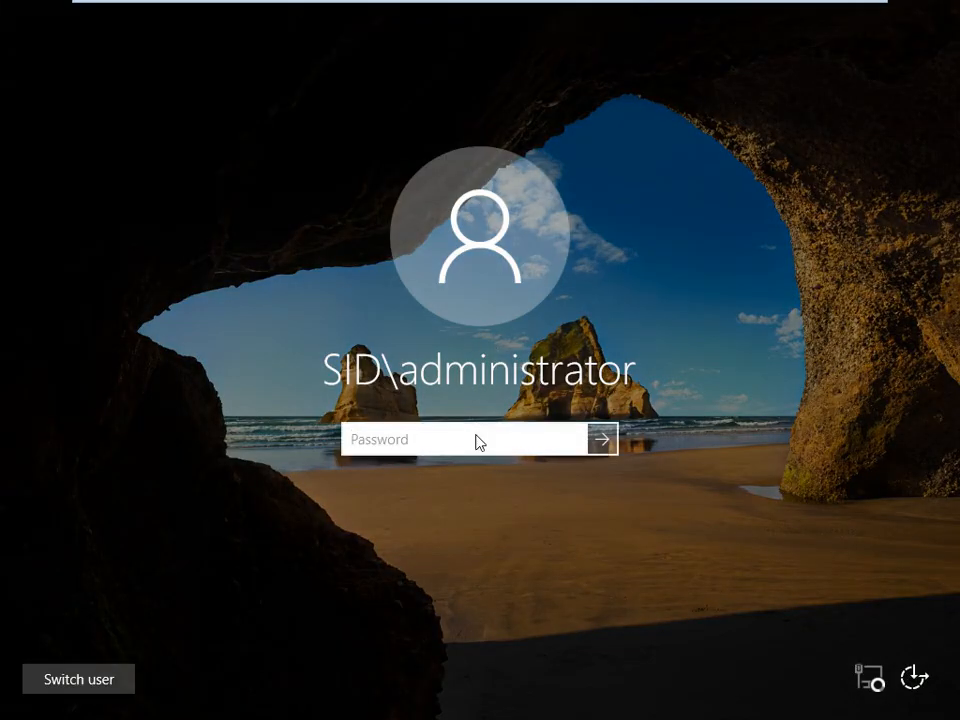
{"action": "type", "text": "******"}
{"action": "key", "text": "Return"}
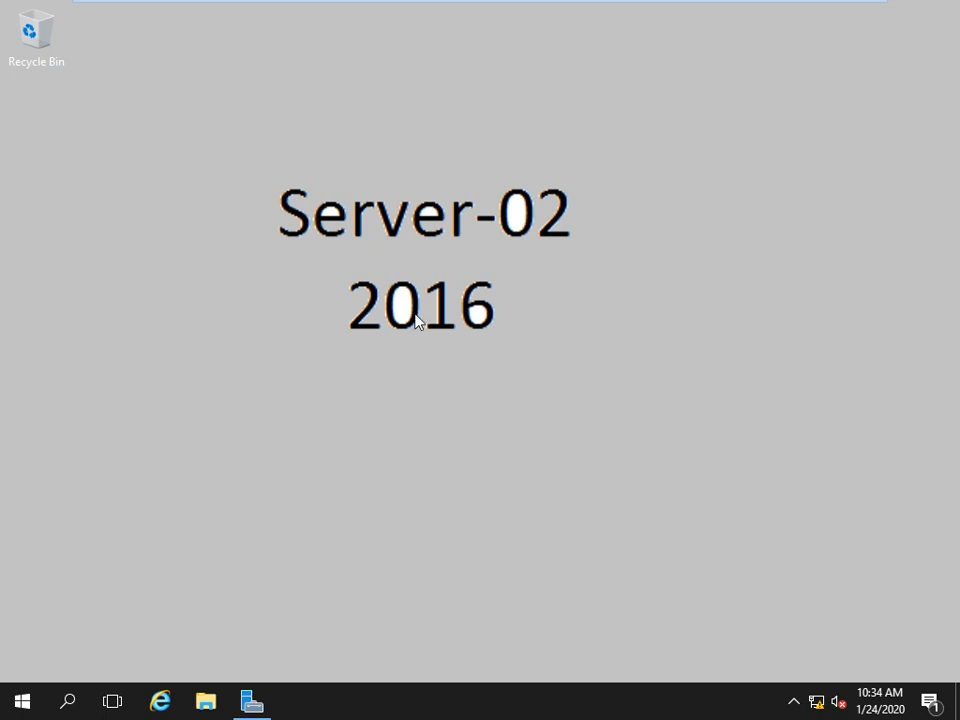
Open iSCSI Initiator, discover targets at 192.168.1.1, and disconnect the old target-01.
{"action": "left_click", "coordinate": [260, 706]}
{"action": "left_click", "coordinate": [595, 79]}
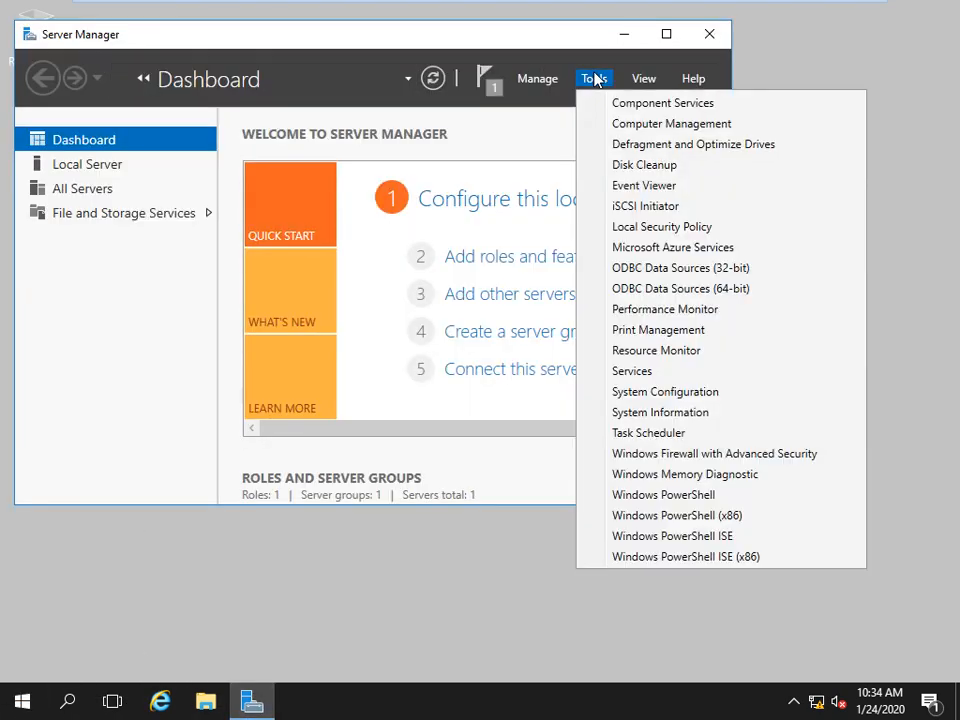
{"action": "left_click", "coordinate": [658, 214]}
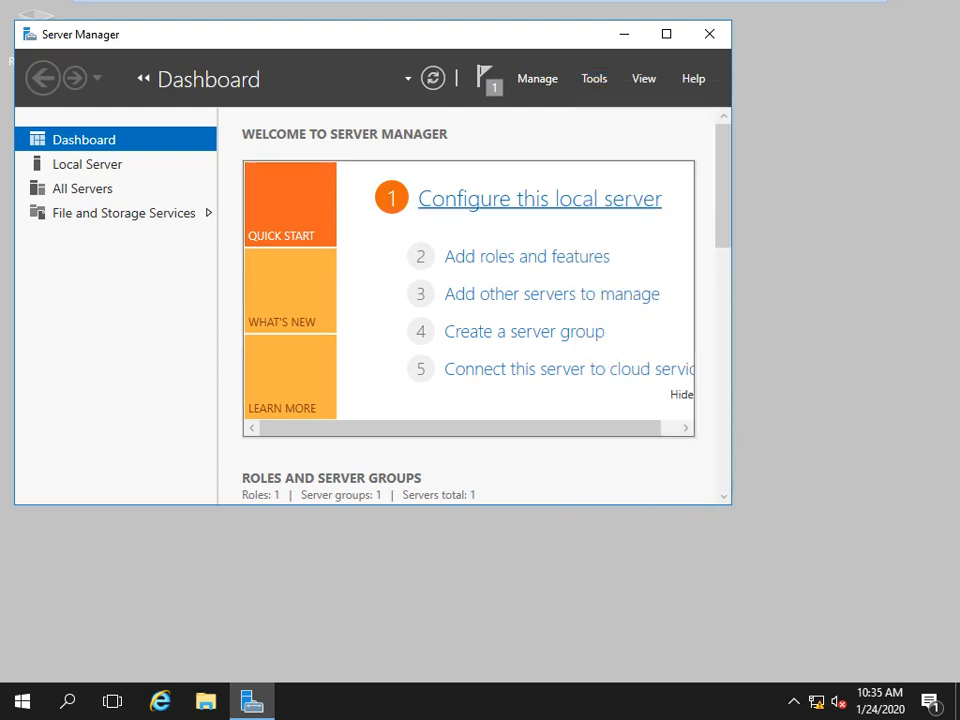
{"action": "left_click", "coordinate": [622, 36]}
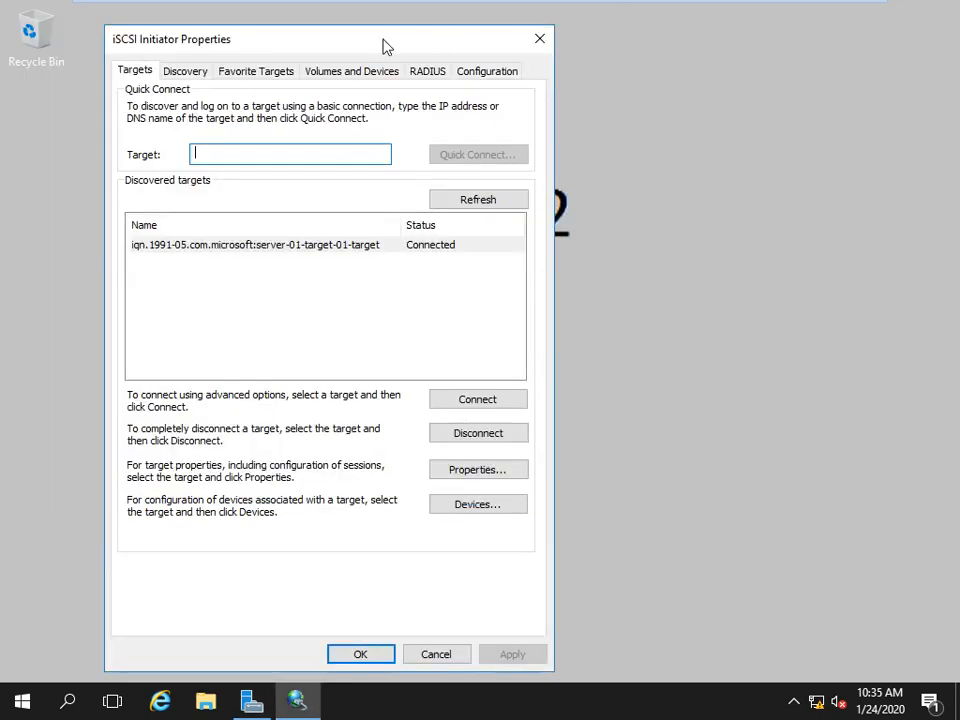
{"action": "left_click_drag", "start_coordinate": [395, 36], "coordinate": [405, 24]}
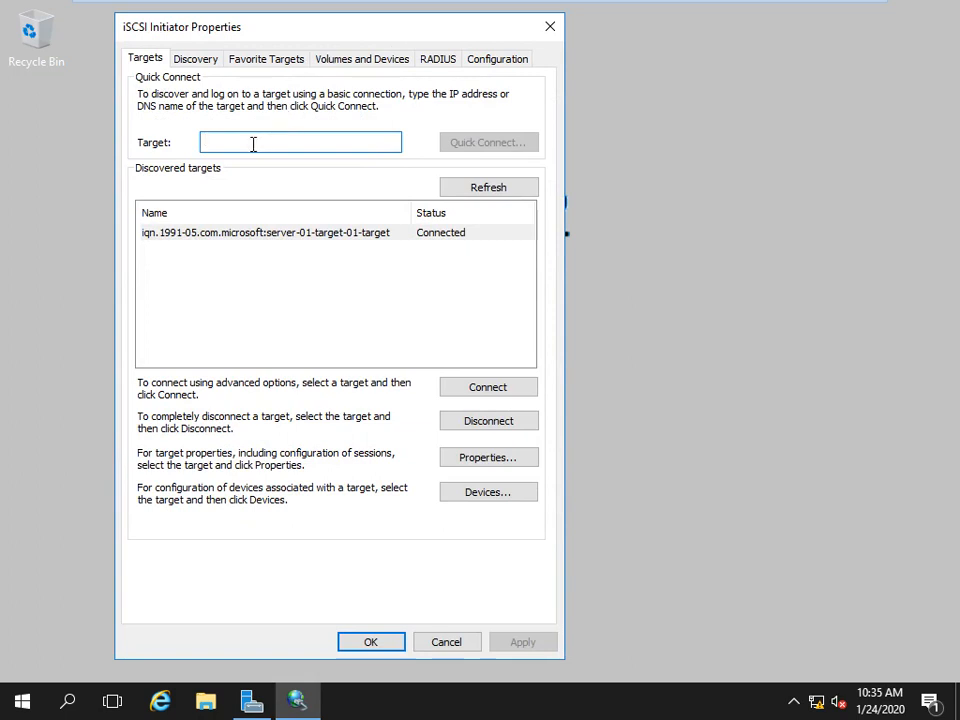
{"action": "type", "text": "192.168.1.1"}
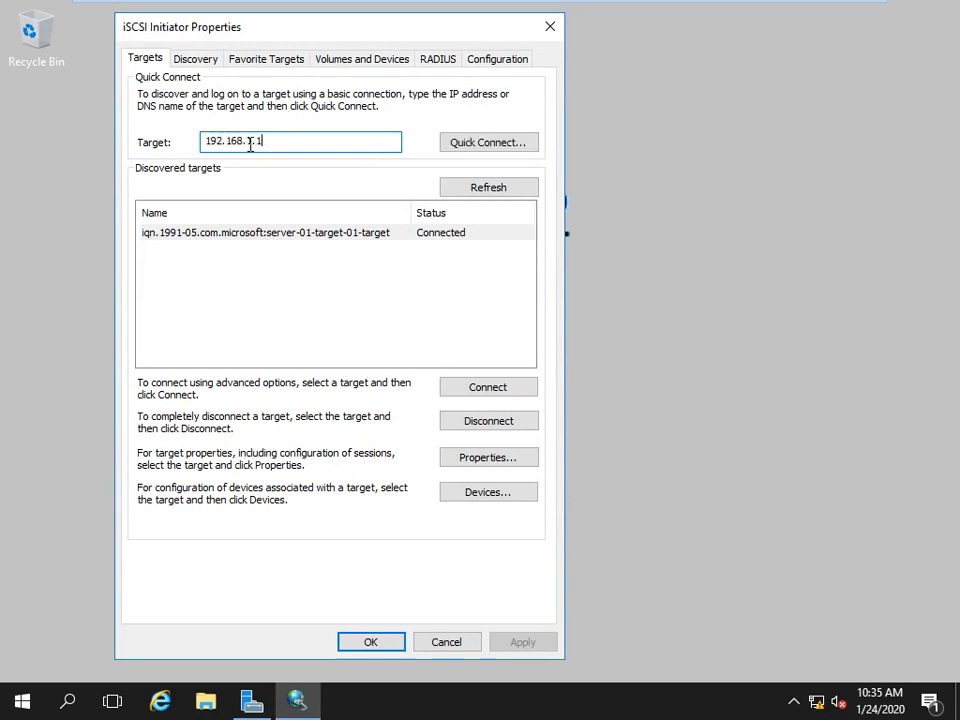
{"action": "left_click", "coordinate": [489, 150]}
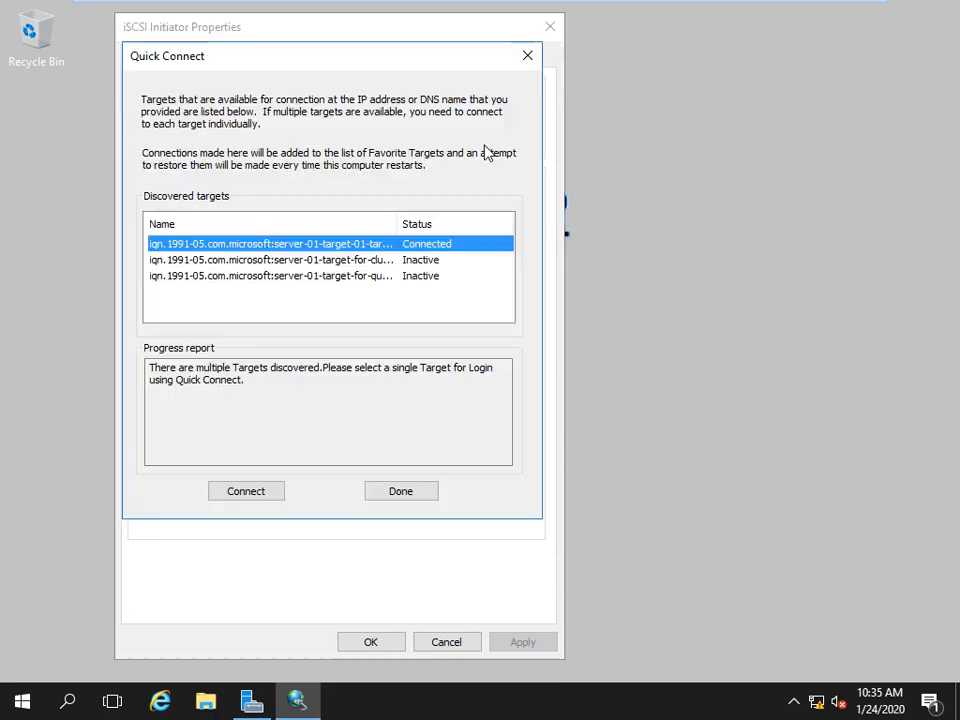
{"action": "double_click", "coordinate": [397, 222]}
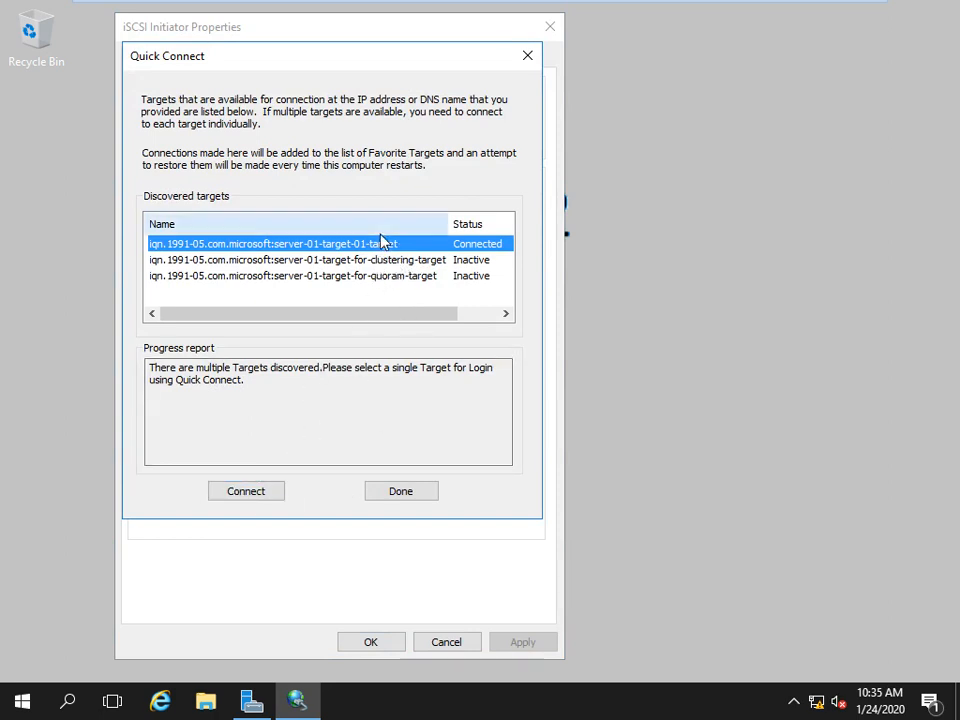
{"action": "left_click", "coordinate": [389, 493]}
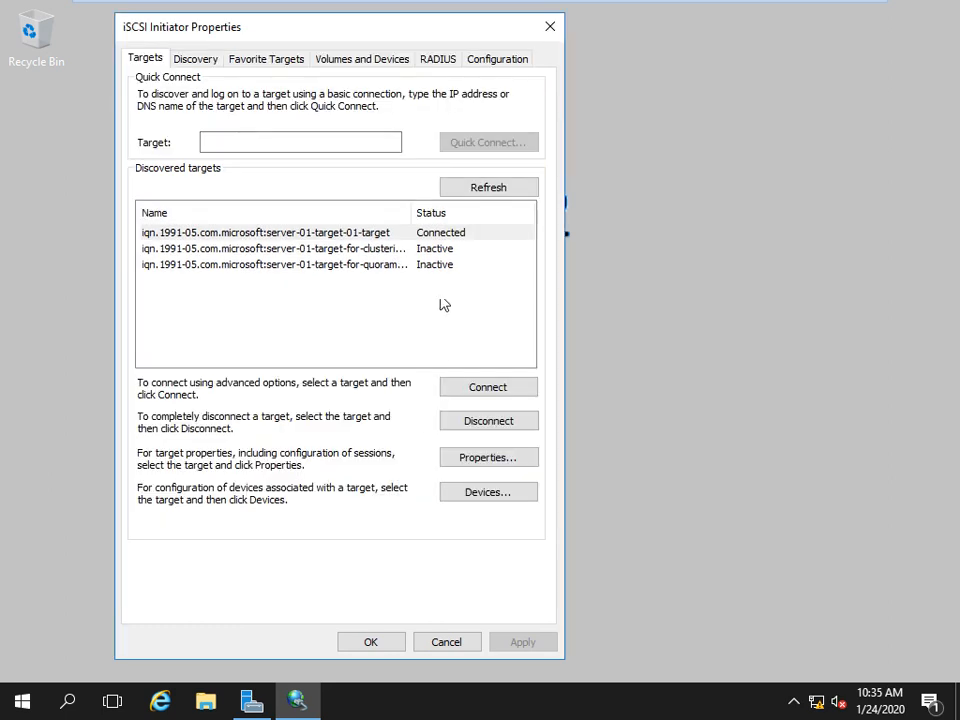
{"action": "left_click", "coordinate": [474, 428]}
{"action": "left_click", "coordinate": [464, 427]}
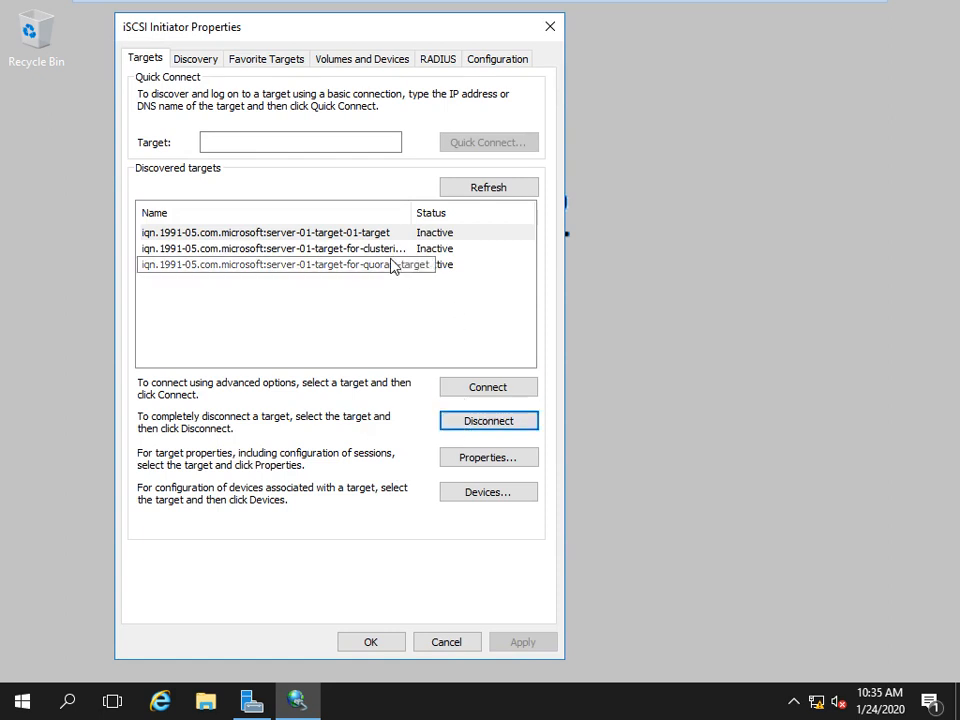
Connect target-for-clustering and target-for-quoram, then close the iSCSI Initiator properties.
{"action": "left_click", "coordinate": [380, 250]}
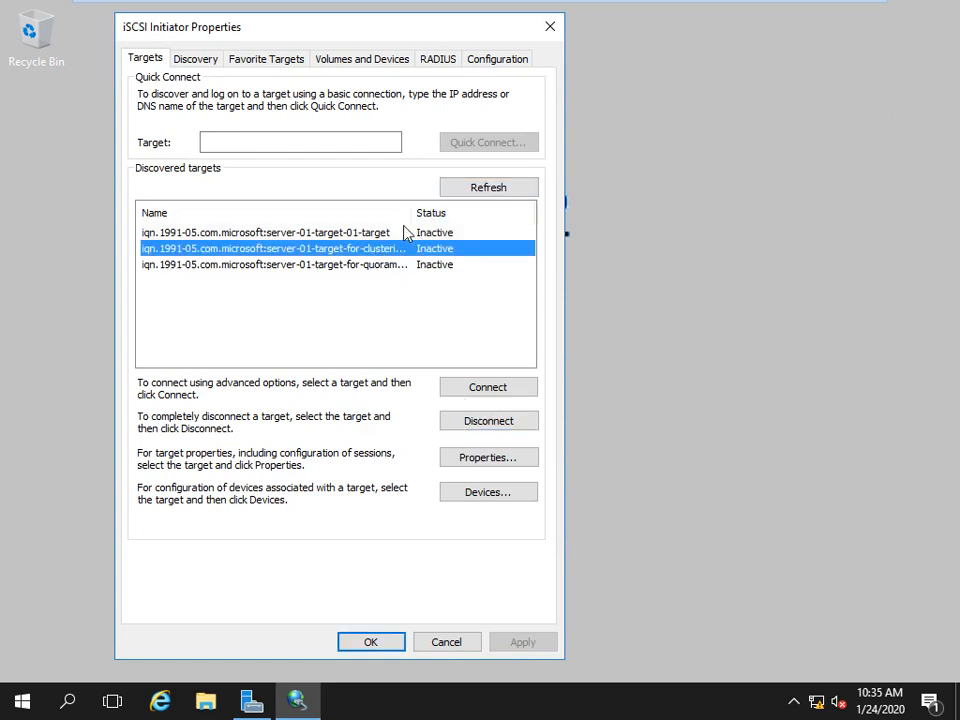
{"action": "double_click", "coordinate": [411, 212]}
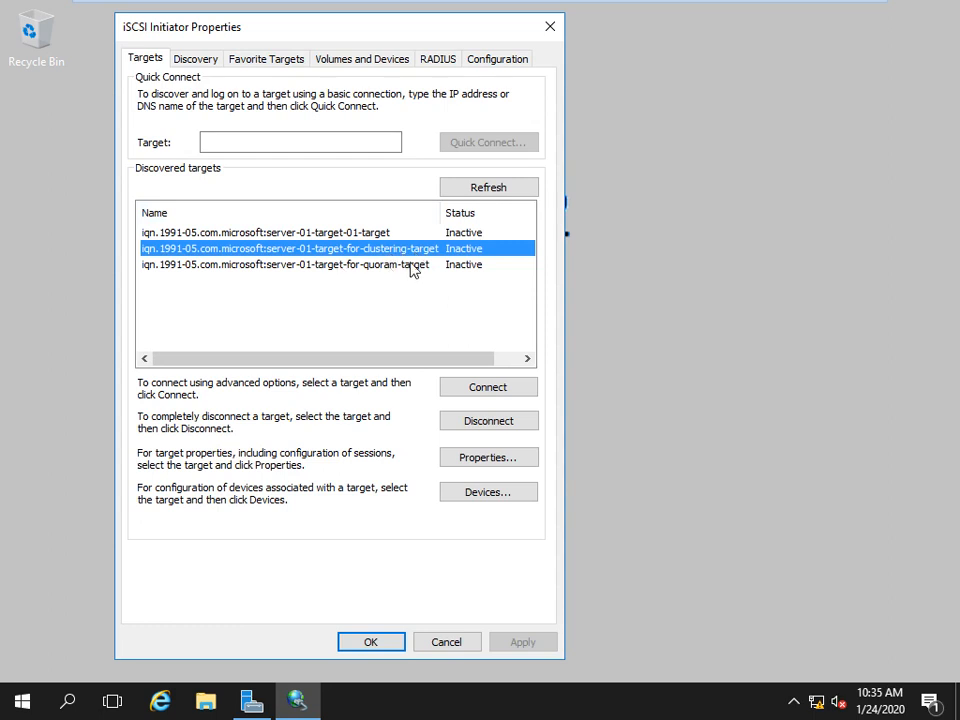
{"action": "left_click", "coordinate": [474, 392]}
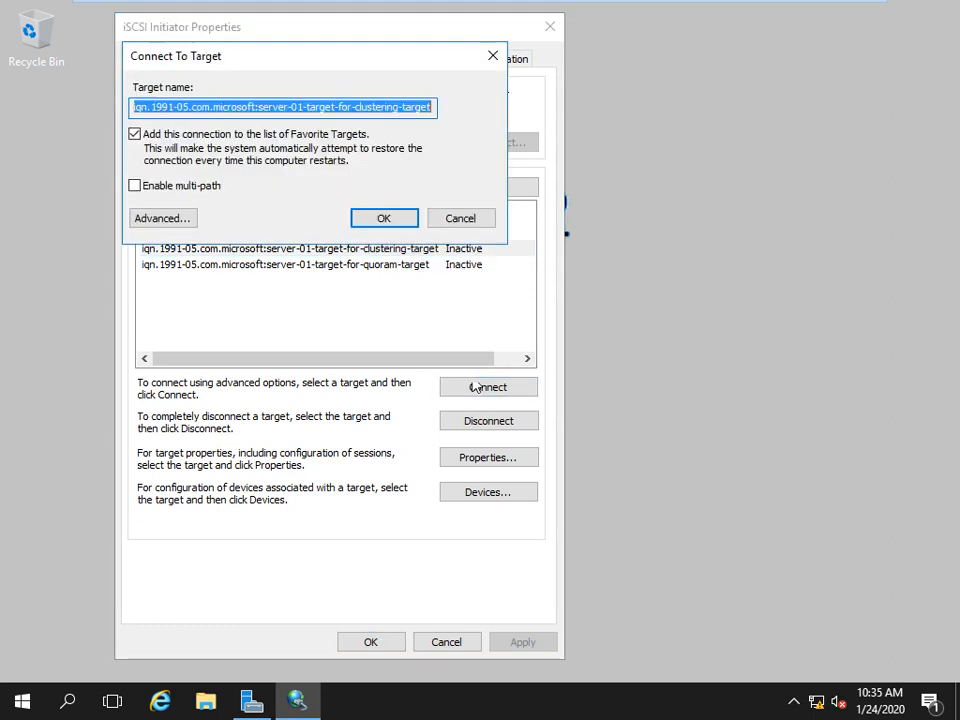
{"action": "left_click", "coordinate": [388, 222]}
{"action": "left_click", "coordinate": [386, 265]}
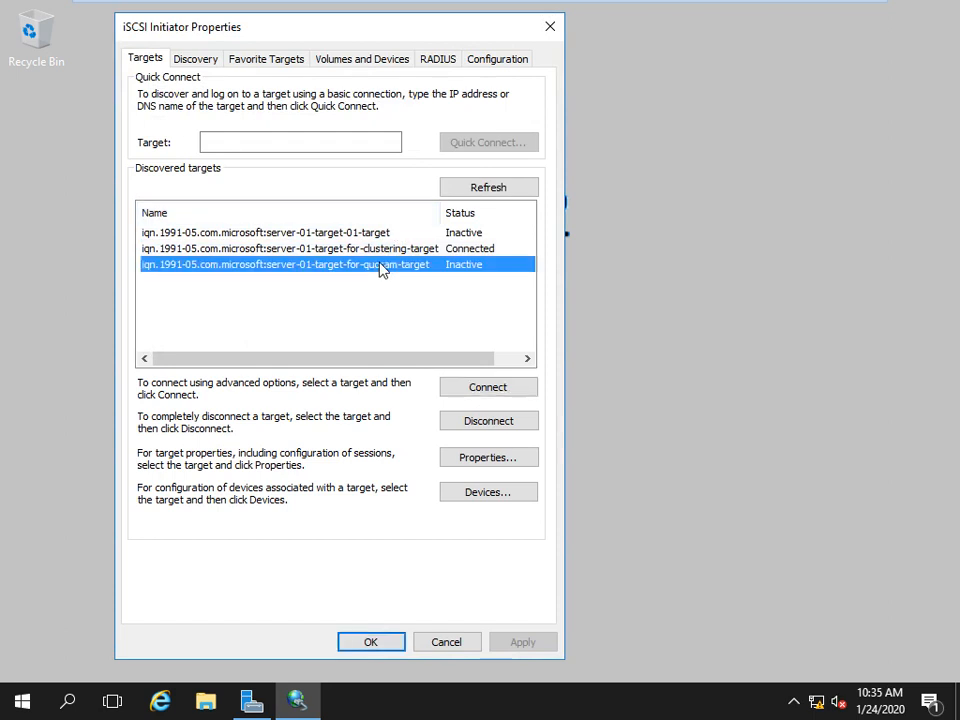
{"action": "left_click", "coordinate": [486, 388]}
{"action": "left_click", "coordinate": [392, 225]}
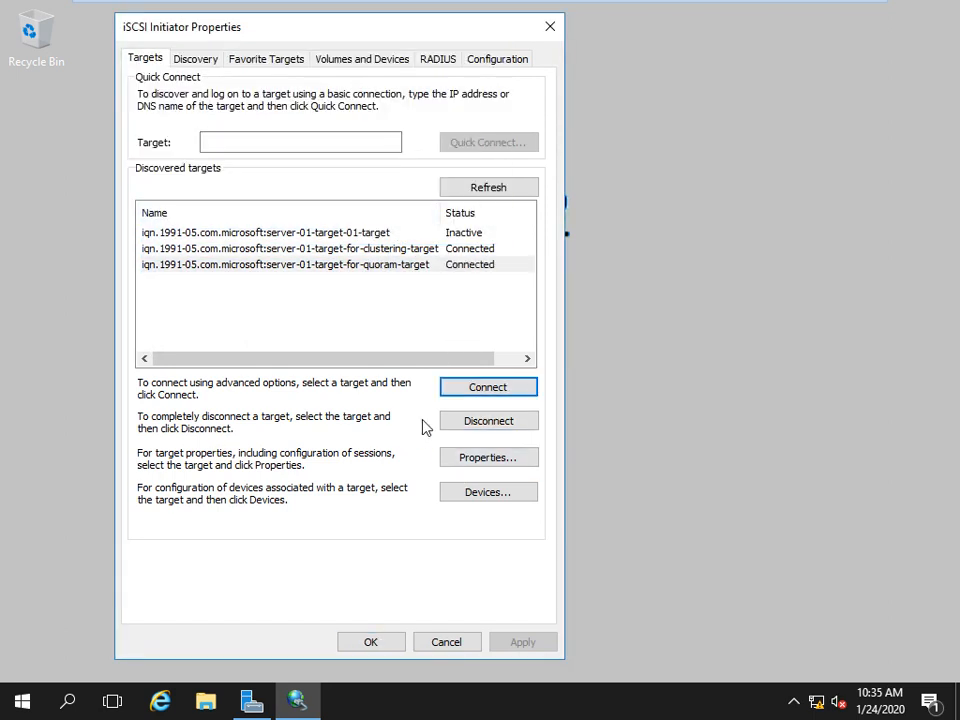
{"action": "left_click", "coordinate": [372, 644]}
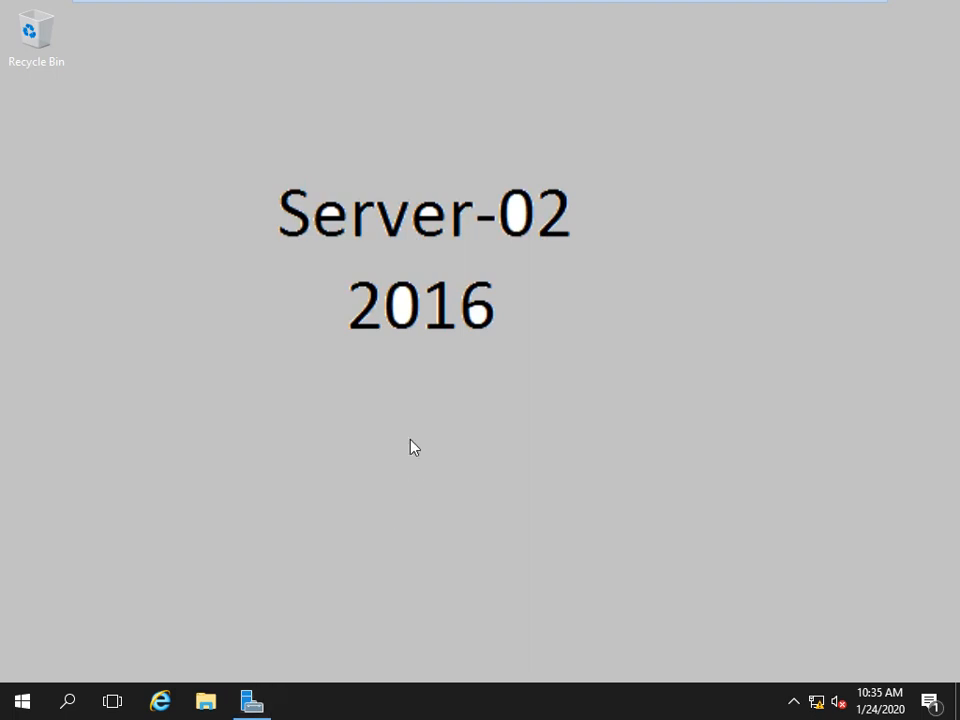
Launch Disk Management with diskmgmt.msc and maximize its window.
{"action": "key", "text": "super+r"}
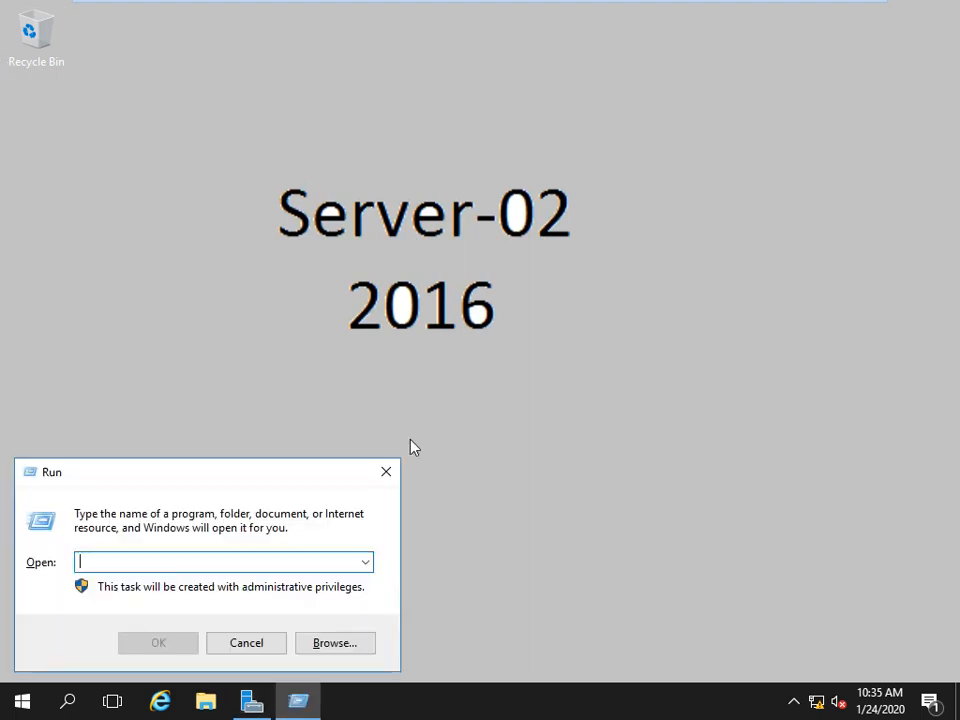
{"action": "type", "text": "diskmgmt"}
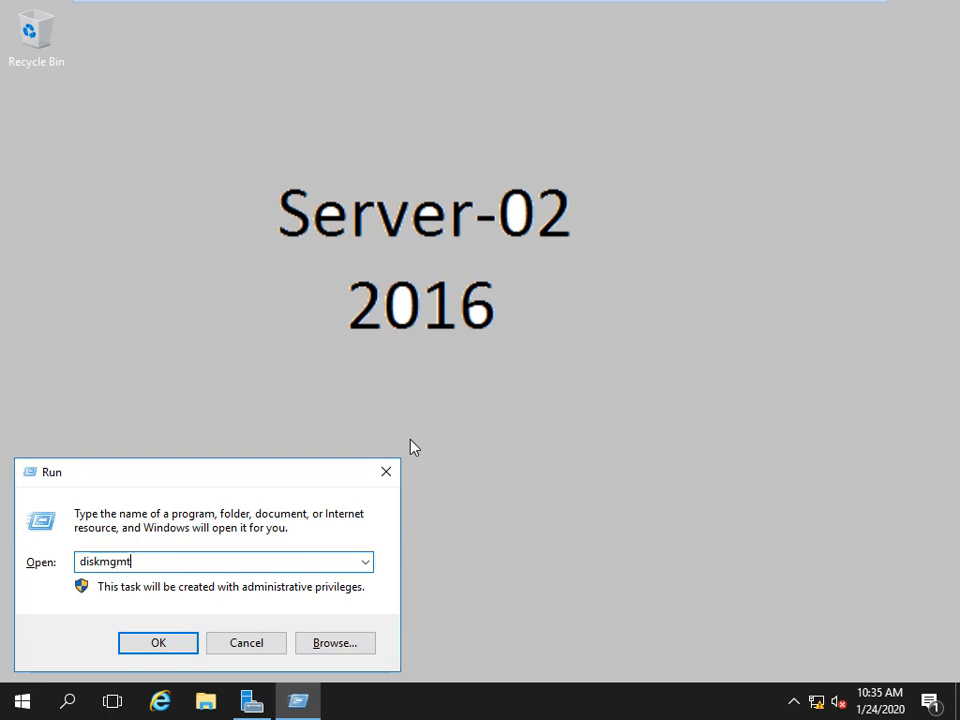
{"action": "type", "text": ".msc"}
{"action": "key", "text": "Return"}
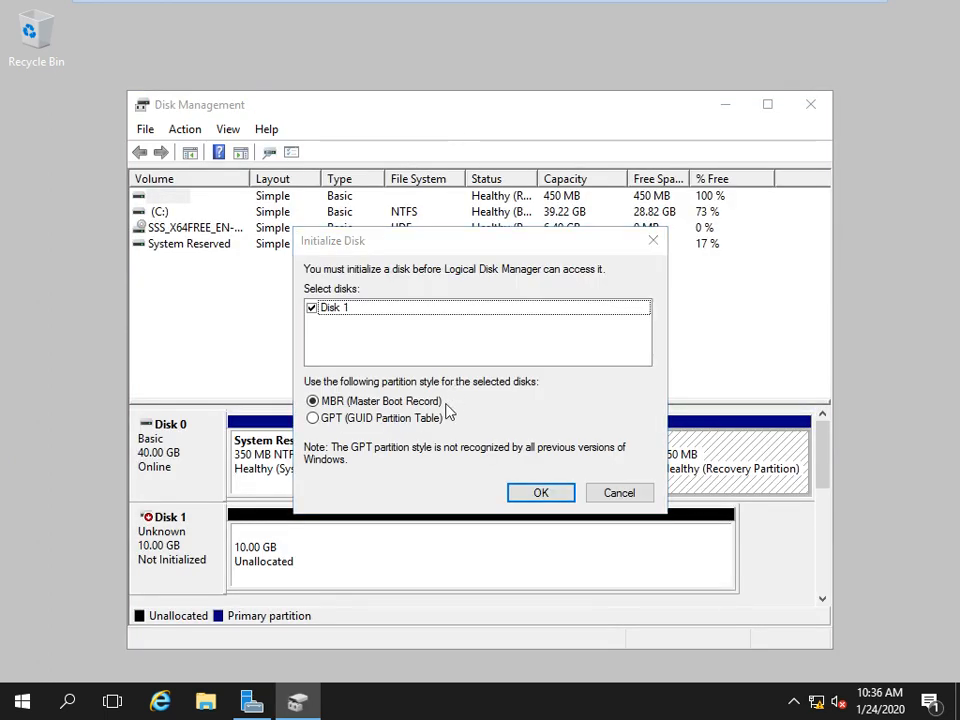
{"action": "left_click", "coordinate": [618, 496]}
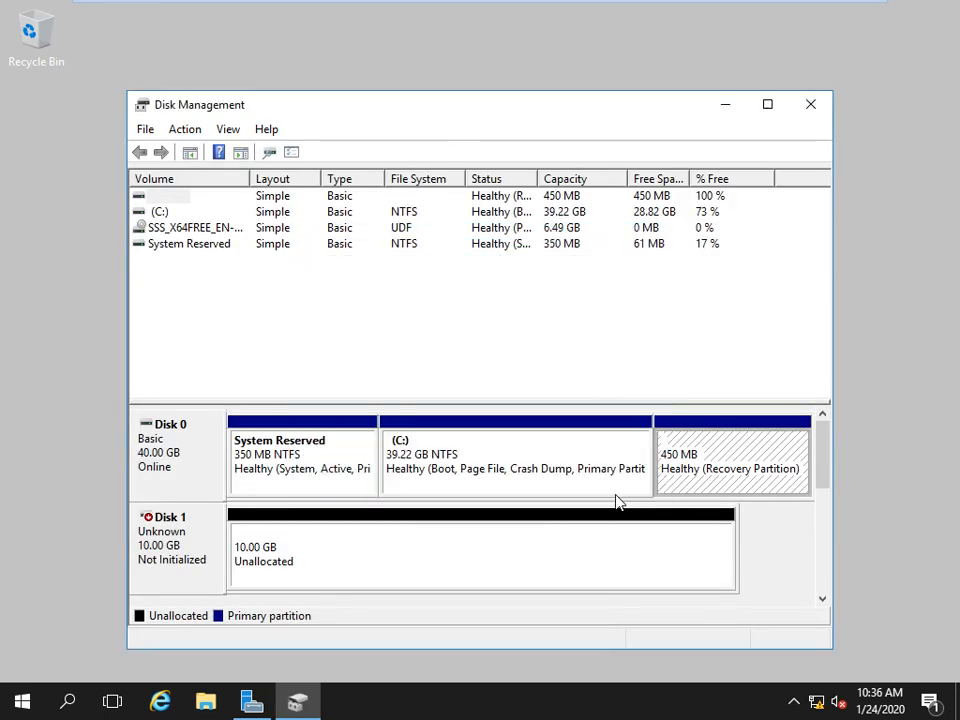
{"action": "double_click", "coordinate": [539, 113]}
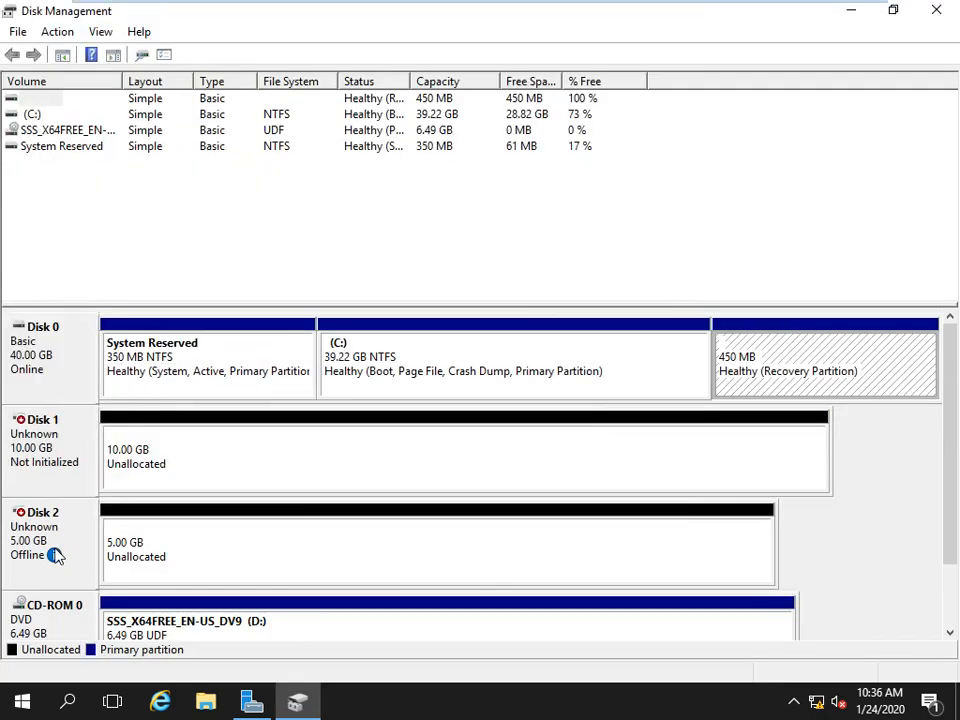
Initialize Disk 1, then bring Disk 2 online and initialize it.
{"action": "mouse_move", "coordinate": [52, 557]}
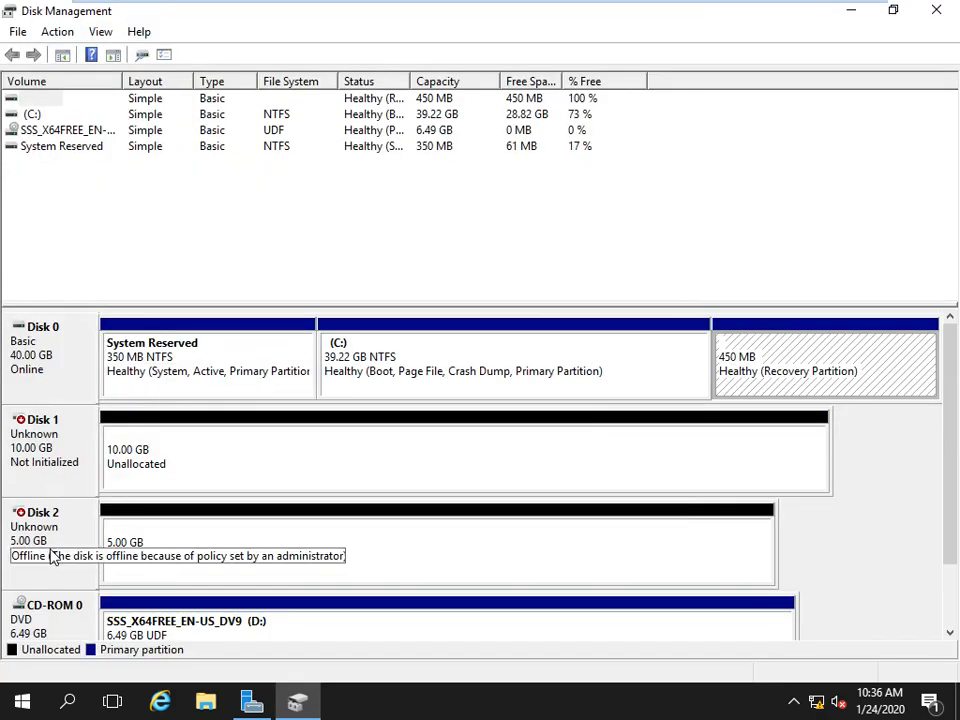
{"action": "right_click", "coordinate": [46, 436]}
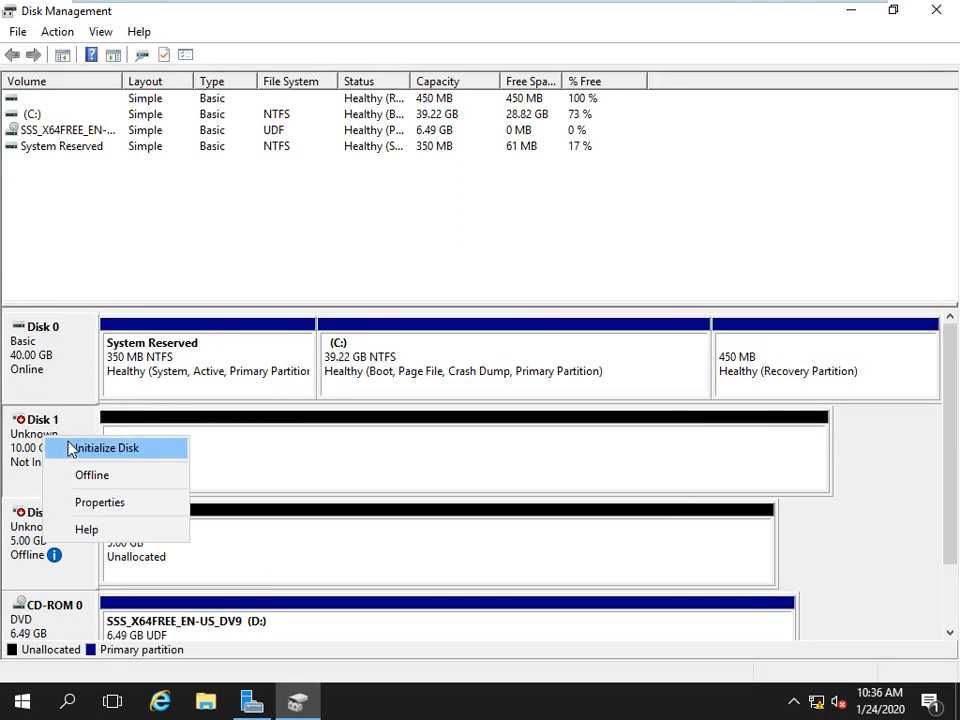
{"action": "left_click", "coordinate": [90, 448]}
{"action": "left_click", "coordinate": [515, 466]}
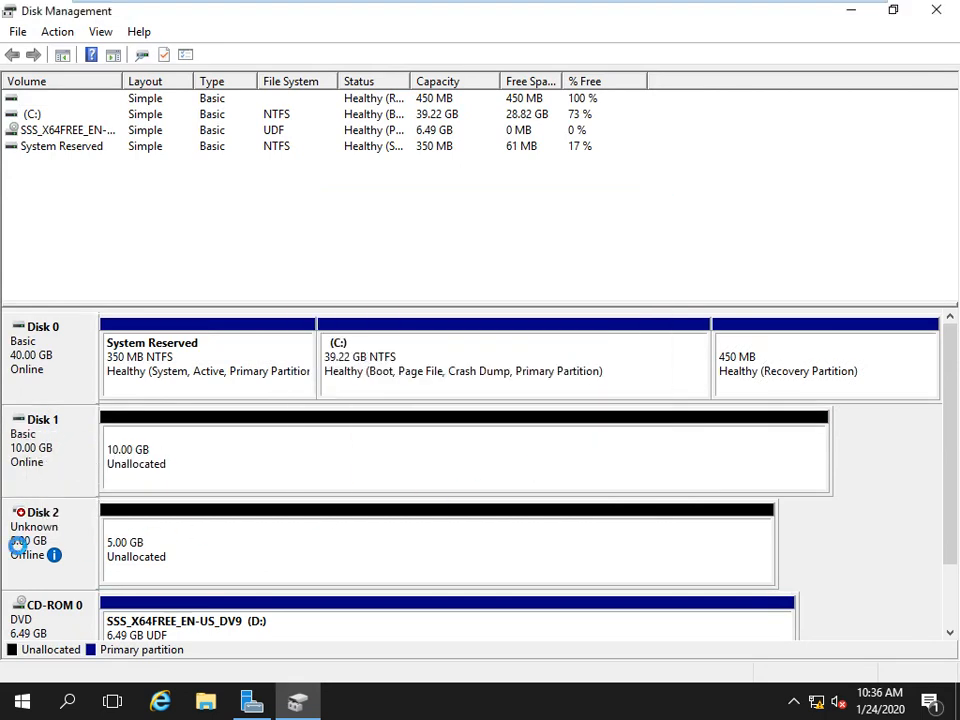
{"action": "right_click", "coordinate": [36, 540]}
{"action": "left_click", "coordinate": [56, 545]}
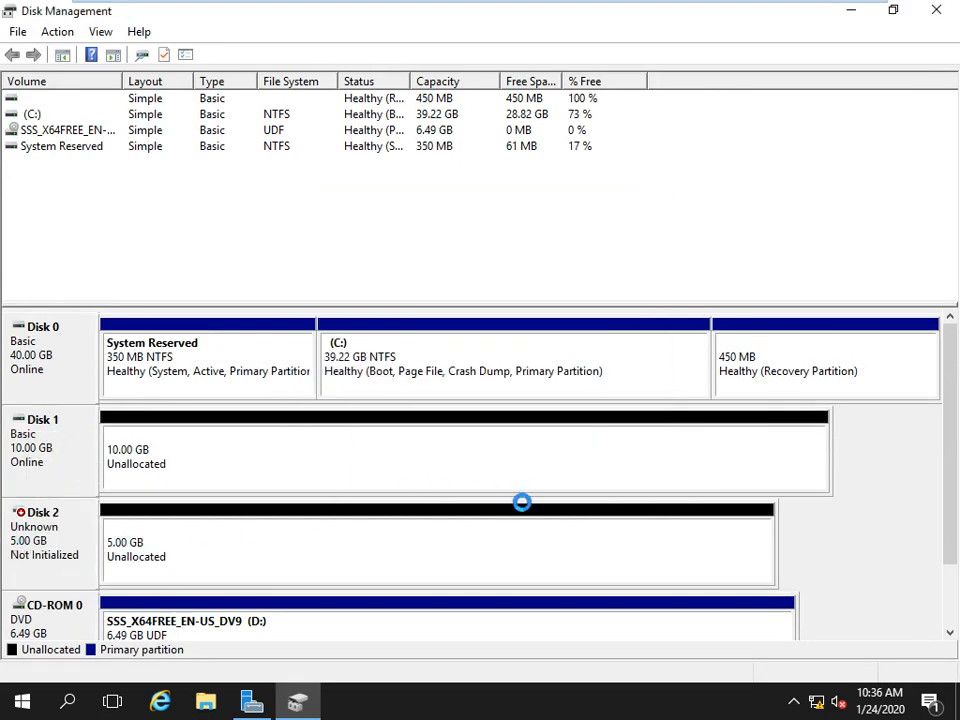
{"action": "right_click", "coordinate": [18, 523]}
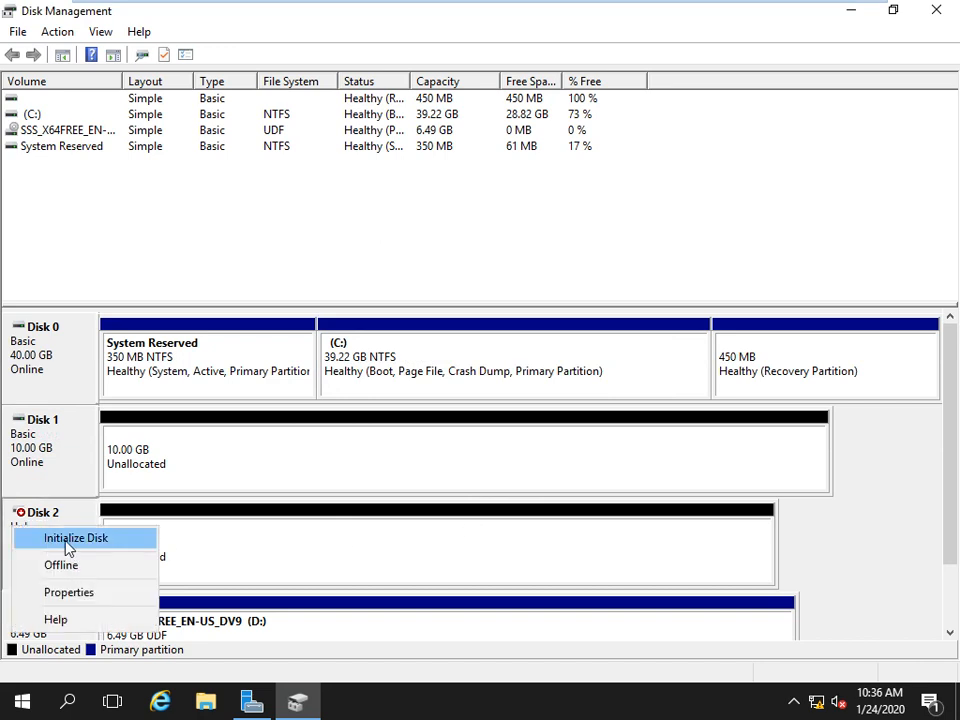
{"action": "left_click", "coordinate": [64, 540]}
{"action": "left_click", "coordinate": [521, 461]}
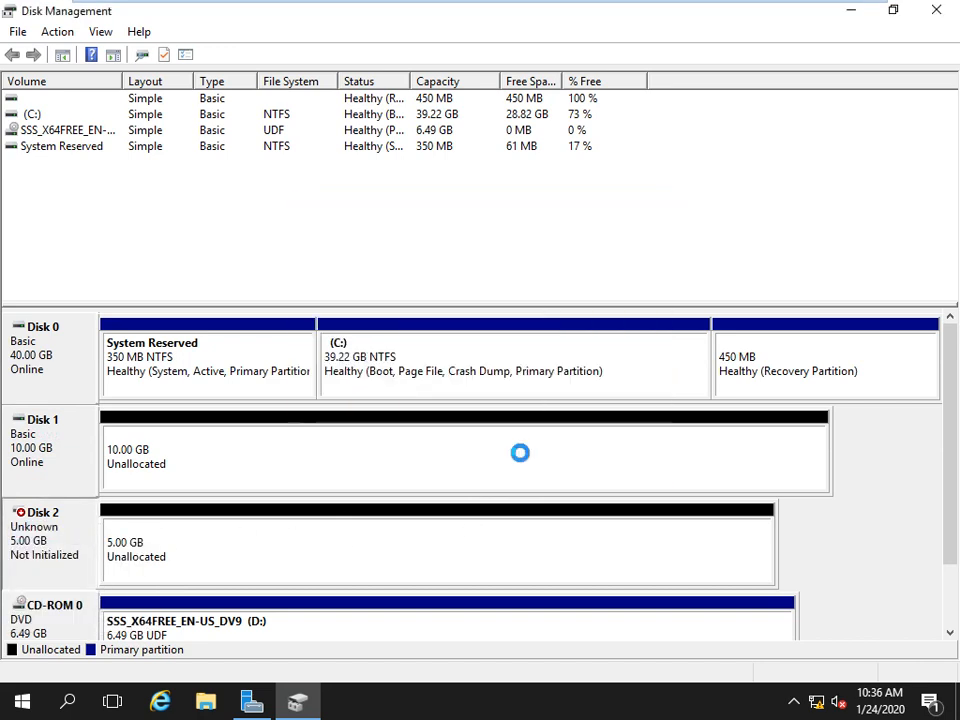
Create a default NTFS simple volume E: spanning all of Disk 1.
{"action": "right_click", "coordinate": [226, 460]}
{"action": "left_click", "coordinate": [300, 467]}
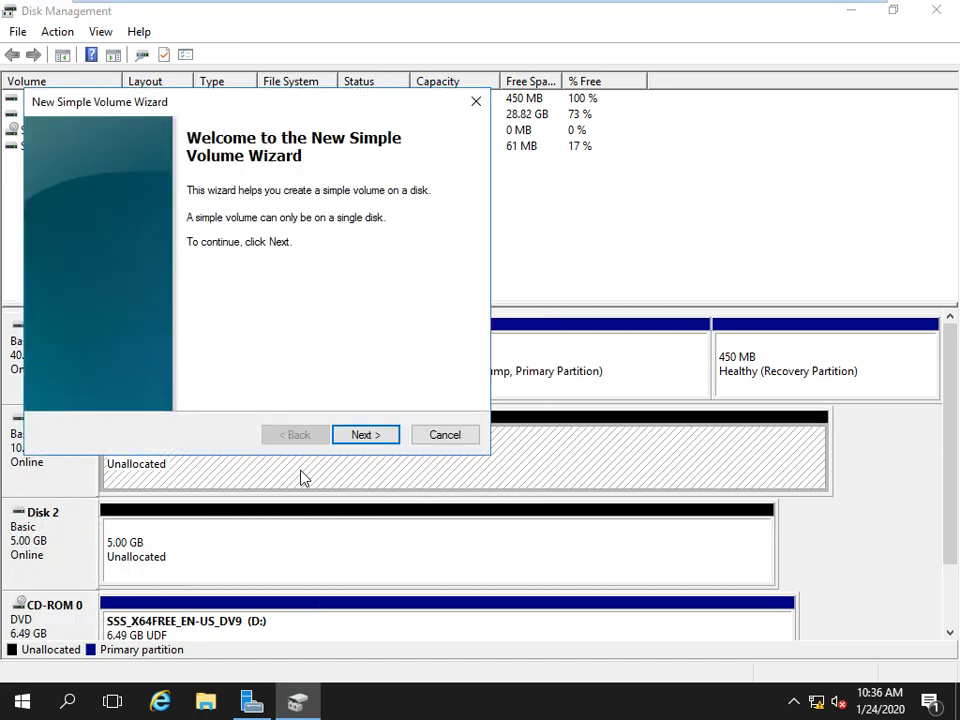
{"action": "left_click", "coordinate": [365, 435]}
{"action": "left_click", "coordinate": [365, 435]}
{"action": "left_click", "coordinate": [365, 435]}
{"action": "left_click", "coordinate": [365, 435]}
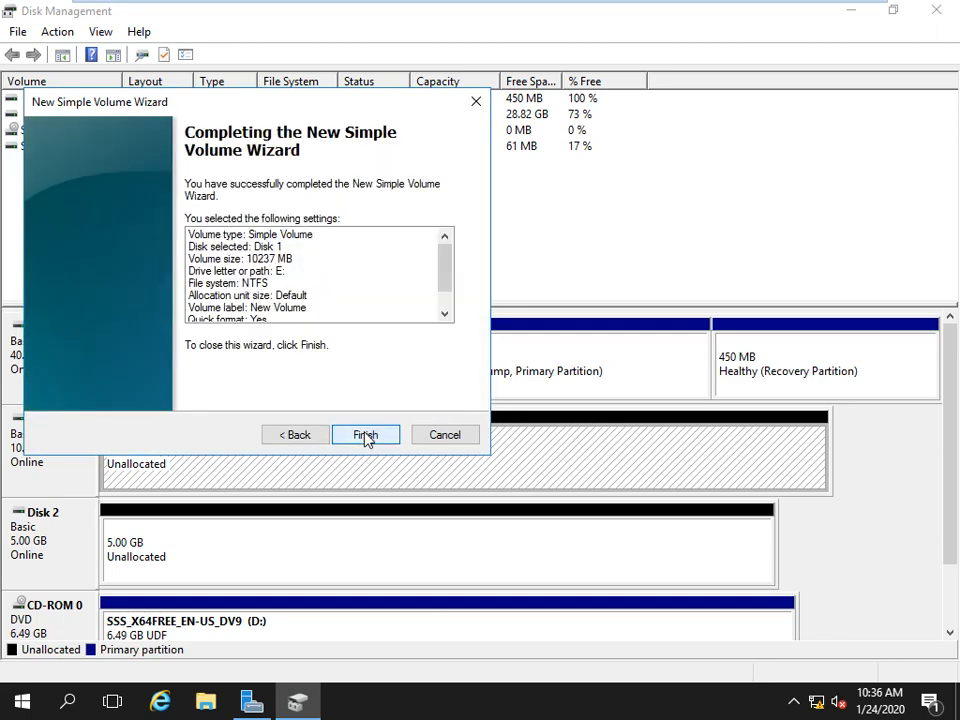
{"action": "left_click", "coordinate": [365, 435]}
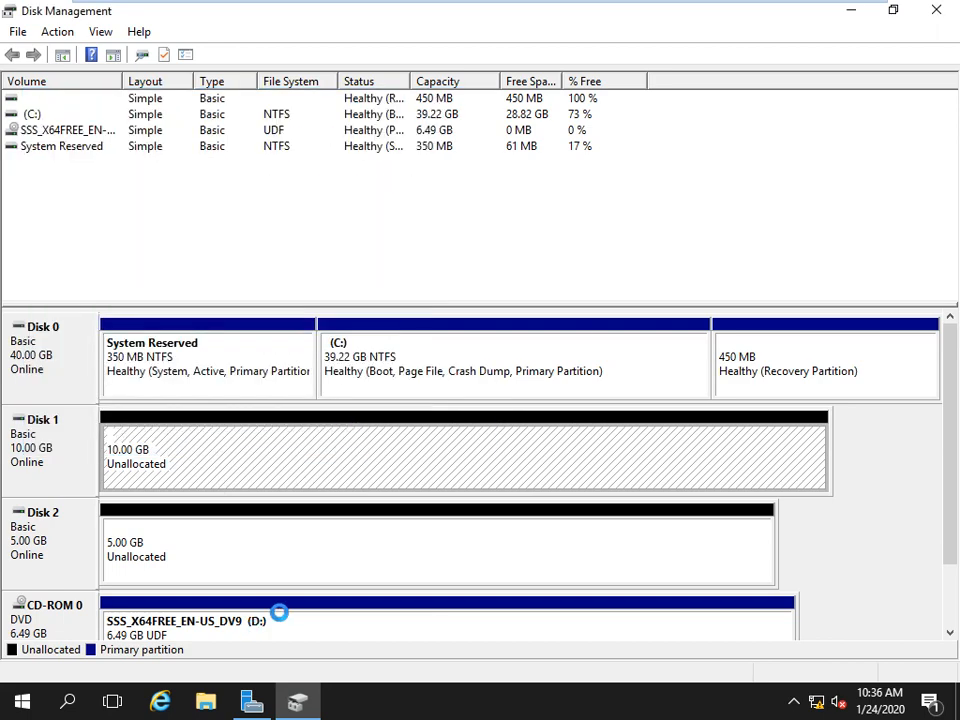
Create a default NTFS simple volume F: on Disk 2 and close Disk Management.
{"action": "right_click", "coordinate": [308, 578]}
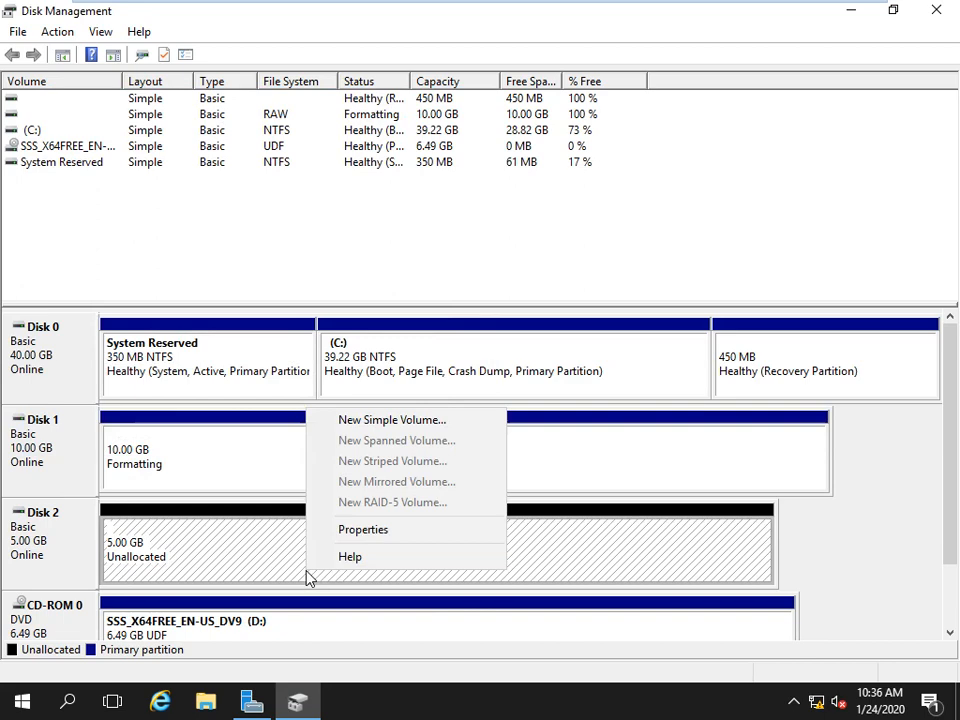
{"action": "left_click", "coordinate": [351, 427]}
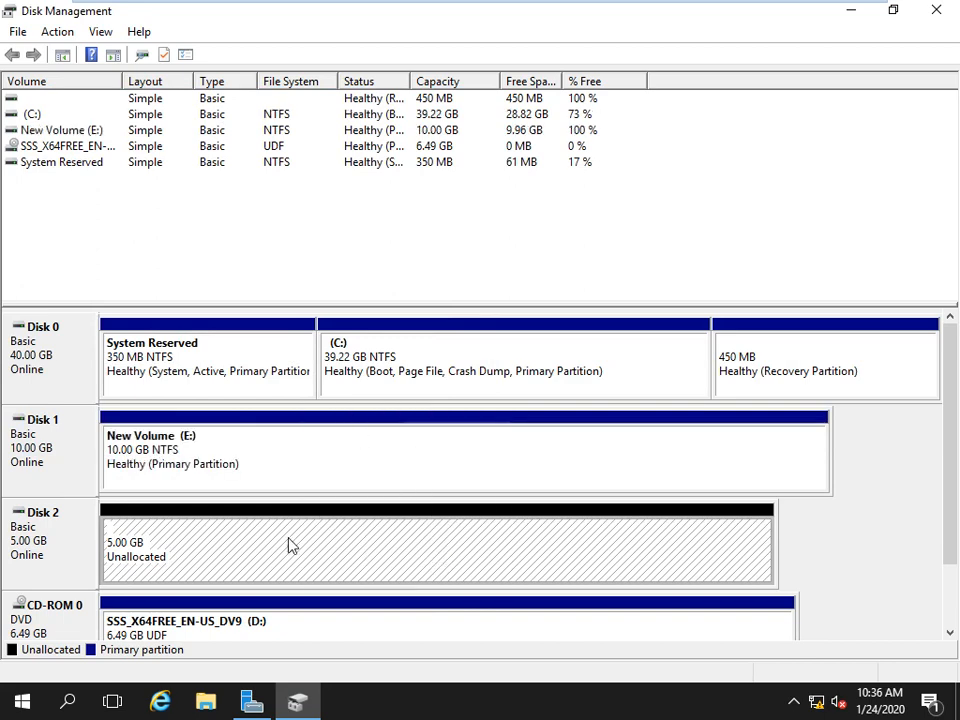
{"action": "right_click", "coordinate": [264, 553]}
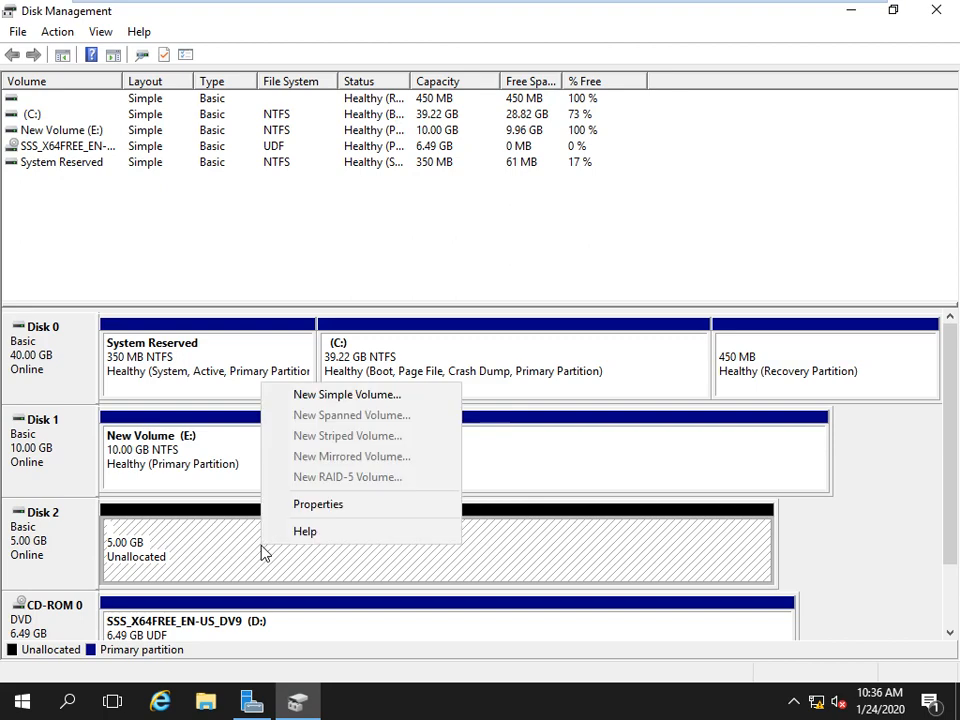
{"action": "left_click", "coordinate": [326, 396]}
{"action": "left_click", "coordinate": [350, 439]}
{"action": "left_click", "coordinate": [350, 439]}
{"action": "left_click", "coordinate": [350, 439]}
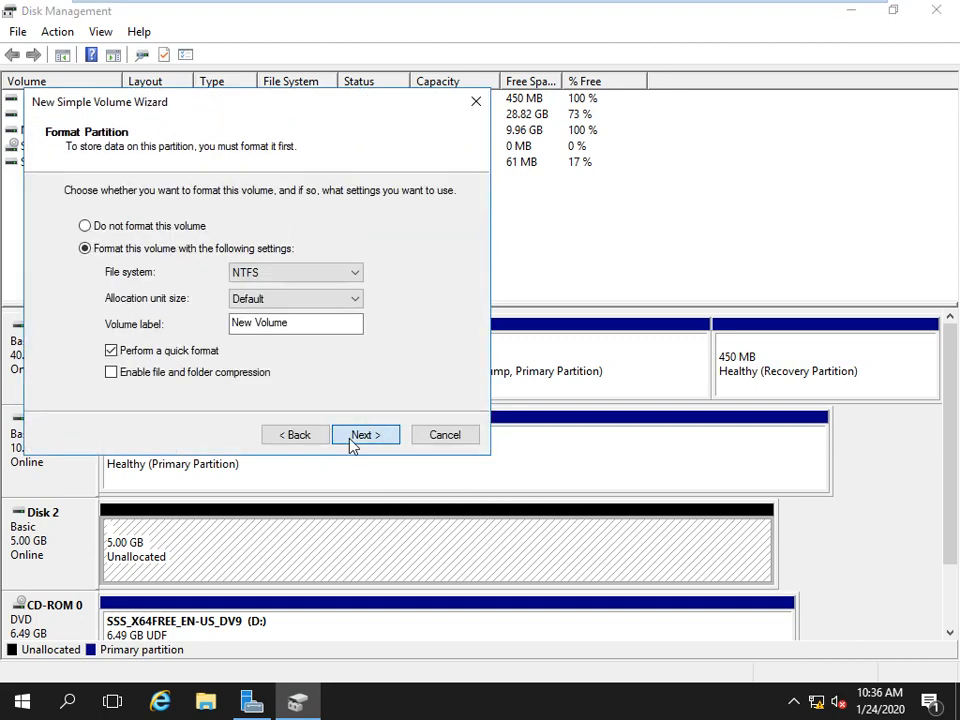
{"action": "left_click", "coordinate": [350, 439]}
{"action": "left_click", "coordinate": [350, 439]}
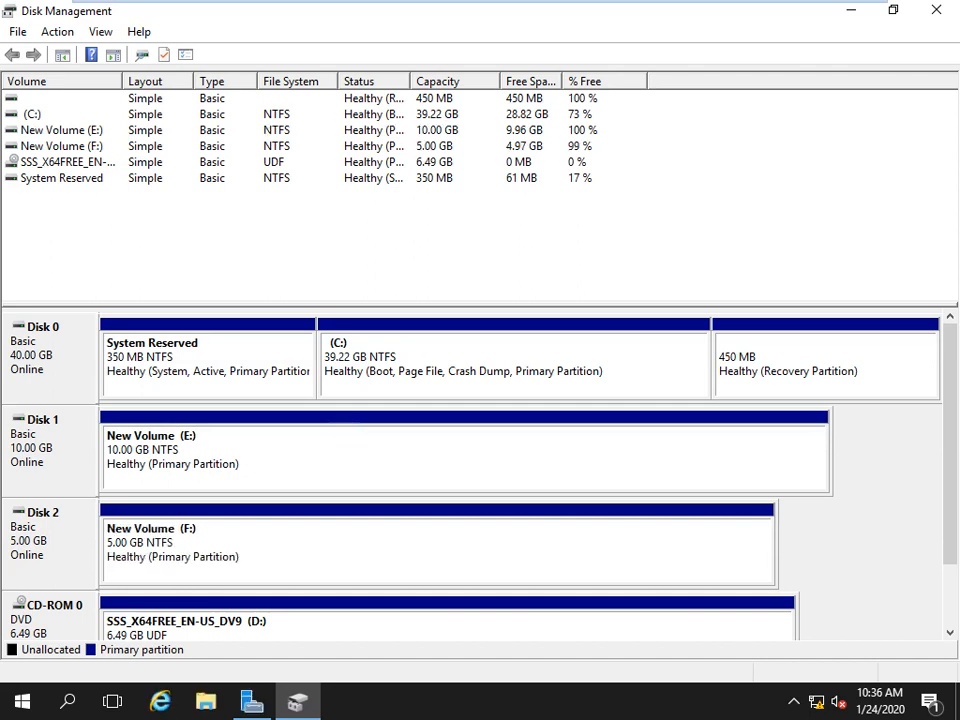
{"action": "left_click", "coordinate": [936, 10]}
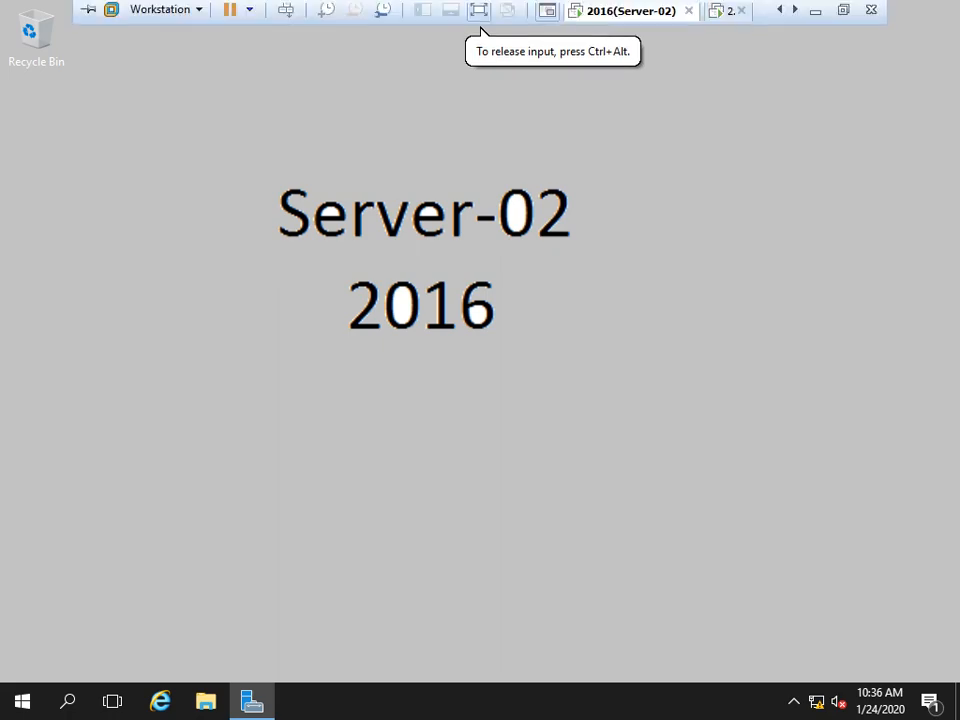
Sign in to the 2016(Server-03) VM with the administrator password and close the removal wizard.
{"action": "left_click", "coordinate": [795, 10]}
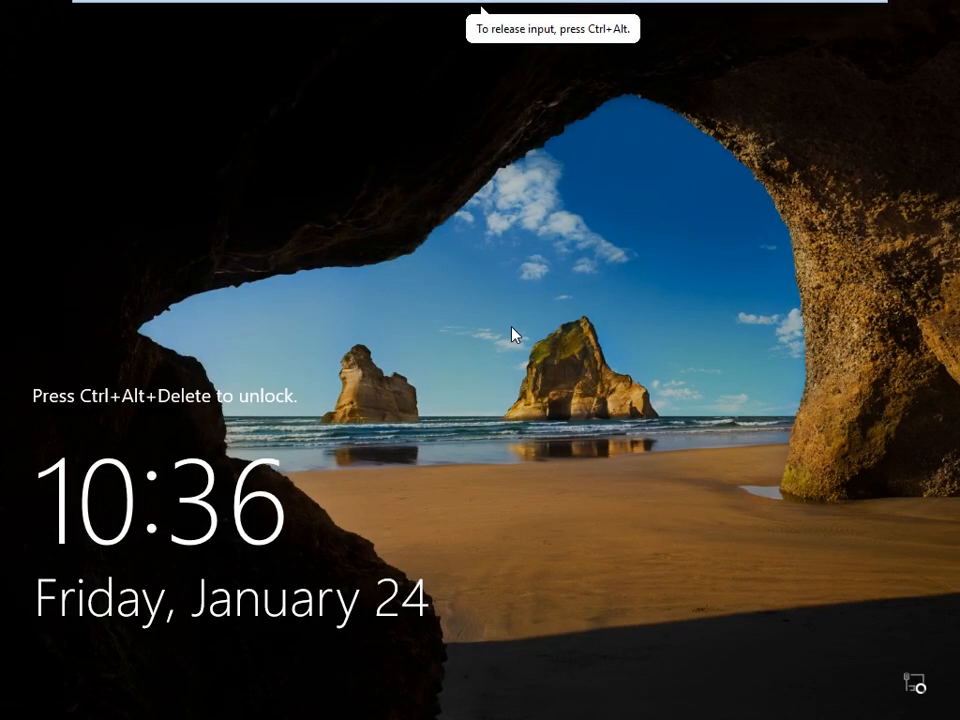
{"action": "key", "text": "ctrl+alt+Insert"}
{"action": "type", "text": "•••••••"}
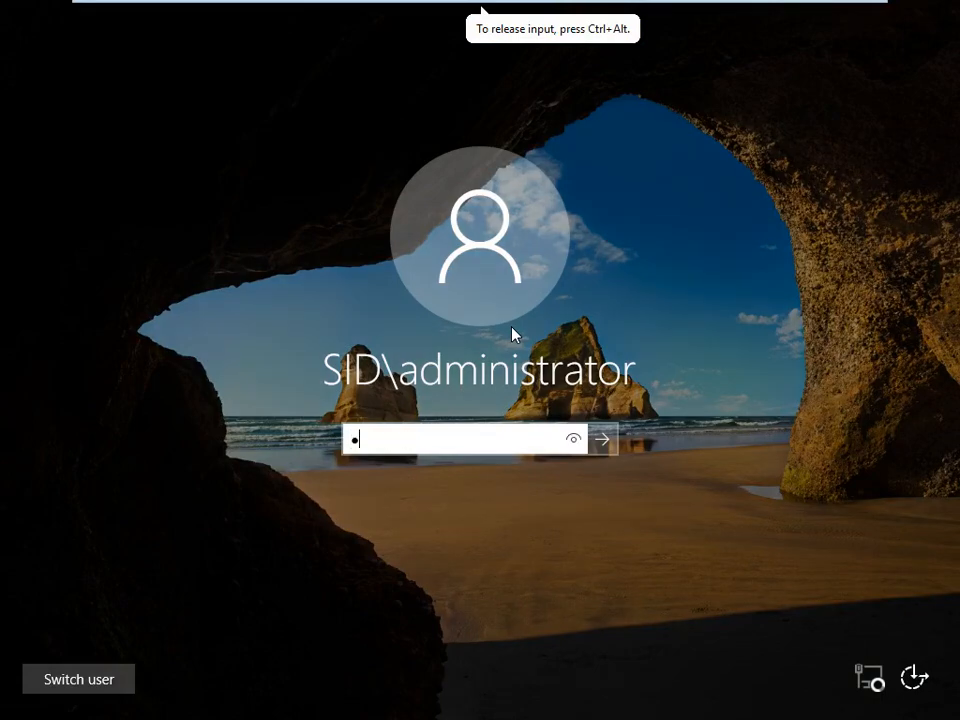
{"action": "key", "text": "Return"}
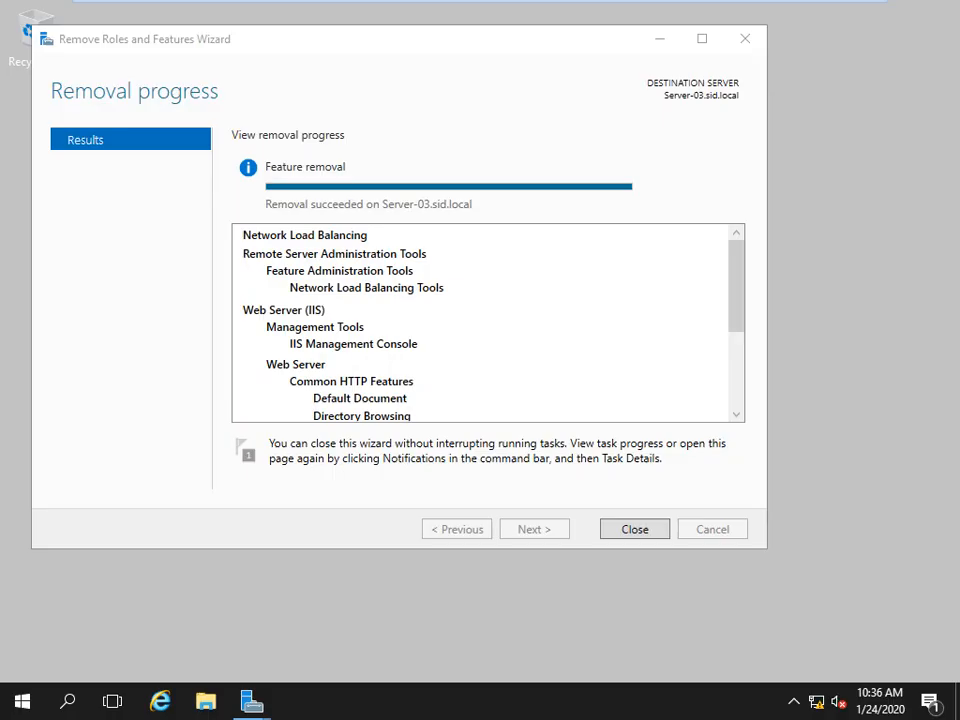
{"action": "left_click", "coordinate": [634, 529]}
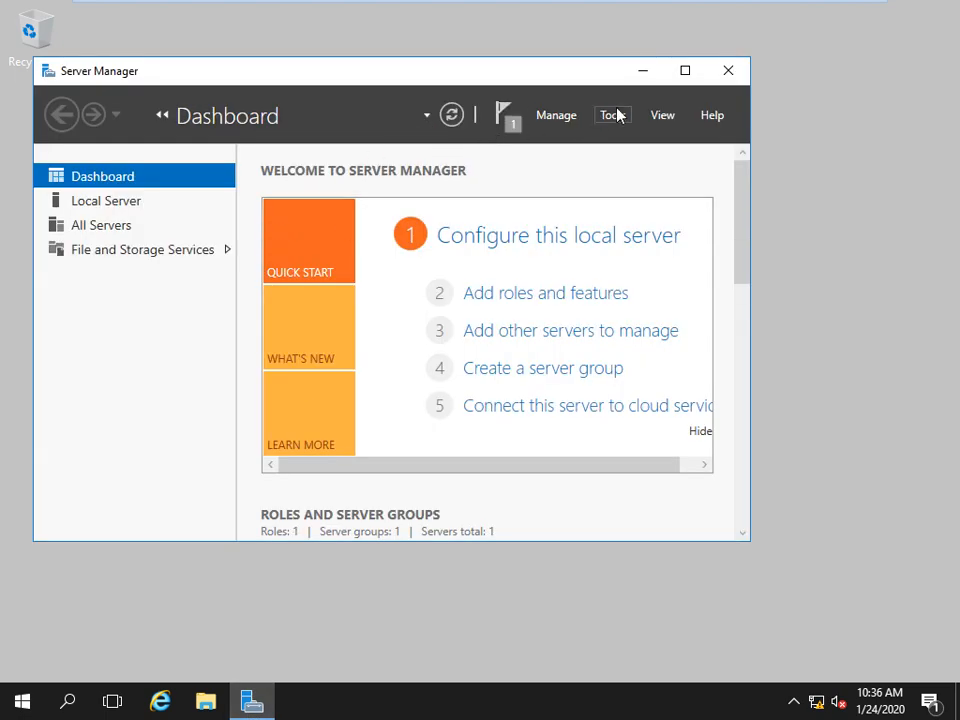
Open iSCSI Initiator, start its service, and discover targets at 192.168.1.1.
{"action": "left_click", "coordinate": [614, 115]}
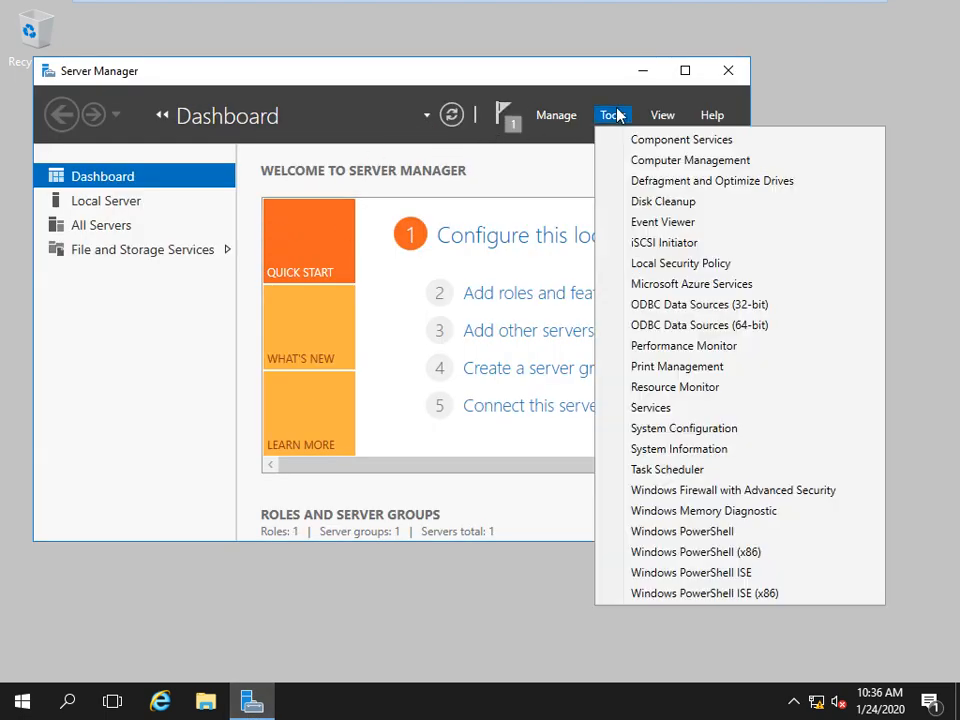
{"action": "left_click", "coordinate": [648, 243]}
{"action": "left_click", "coordinate": [641, 71]}
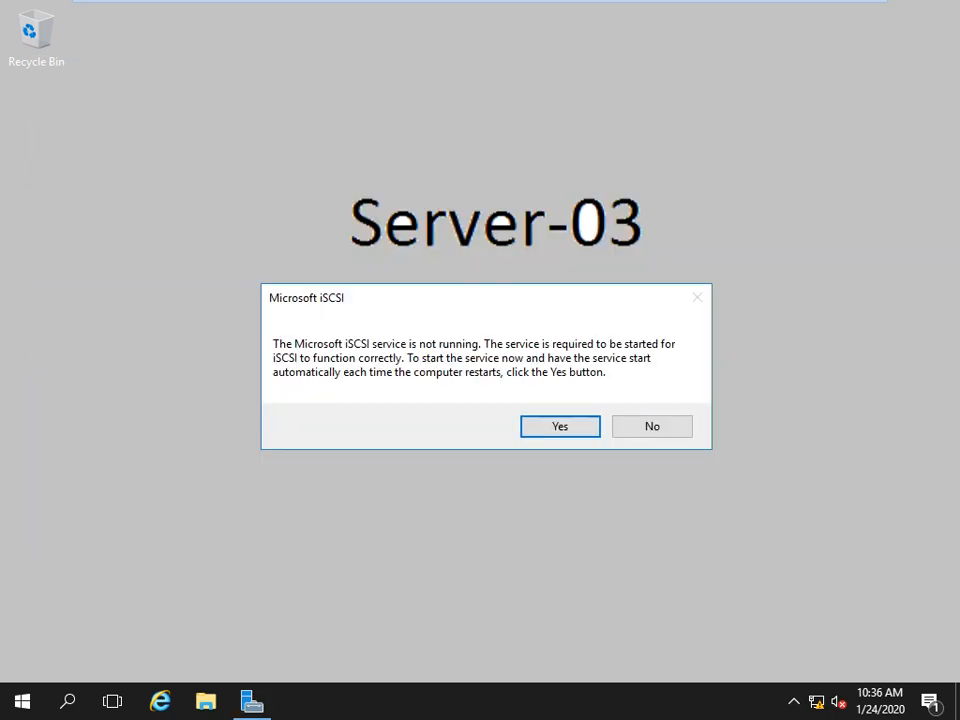
{"action": "left_click", "coordinate": [562, 421]}
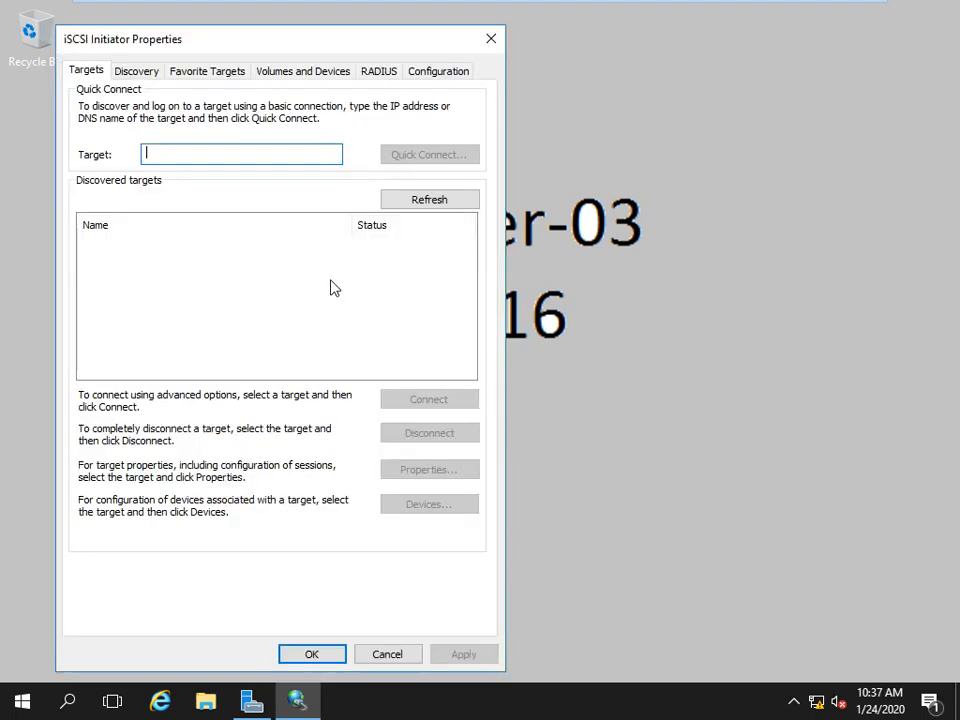
{"action": "left_click", "coordinate": [226, 158]}
{"action": "type", "text": "192.168.1"}
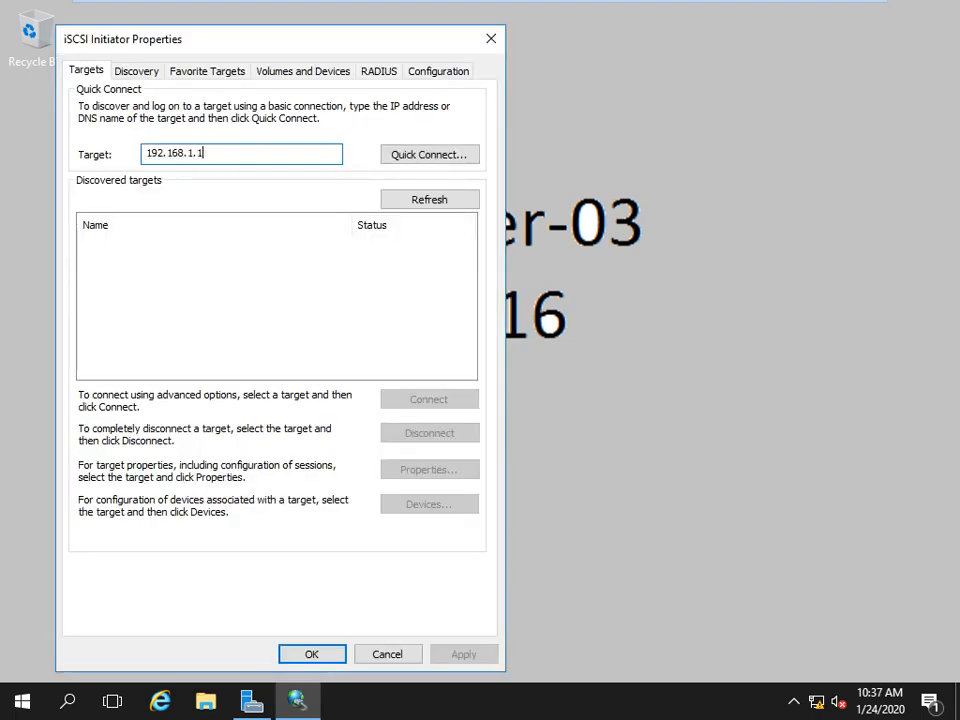
{"action": "type", "text": ".1"}
{"action": "left_click", "coordinate": [424, 154]}
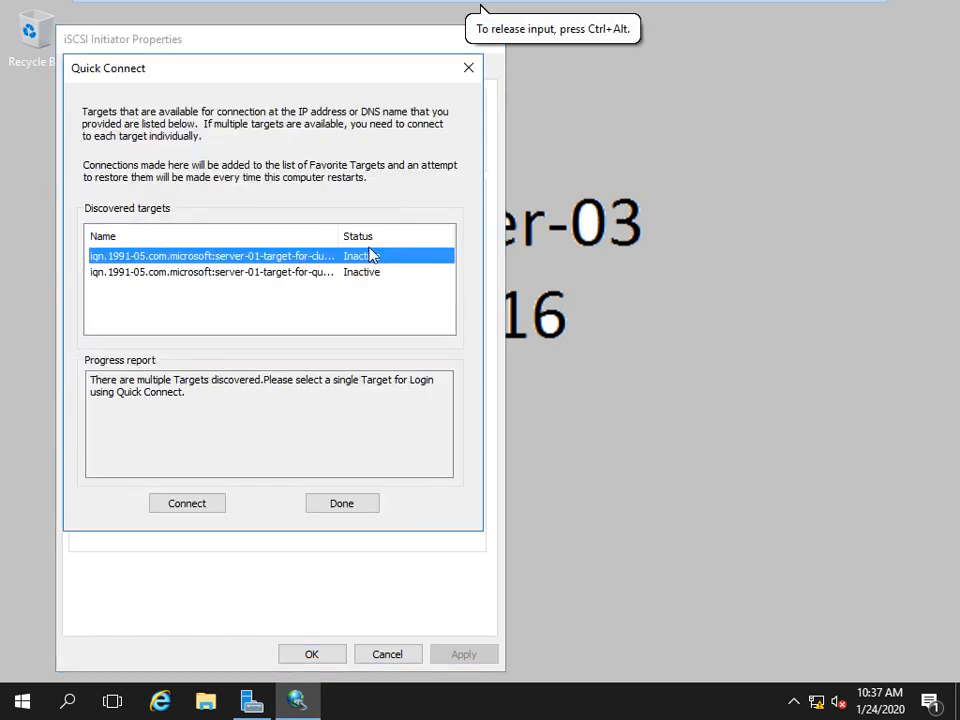
Connect target-for-clustering and target-for-quoram, then close the iSCSI Initiator properties.
{"action": "double_click", "coordinate": [342, 238]}
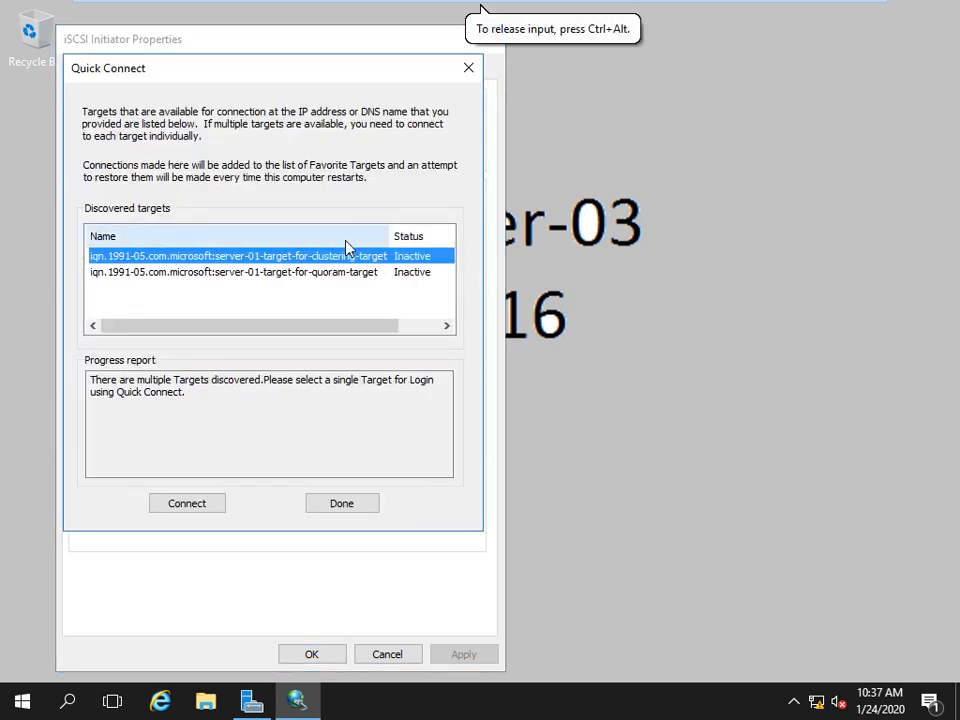
{"action": "left_click", "coordinate": [186, 504]}
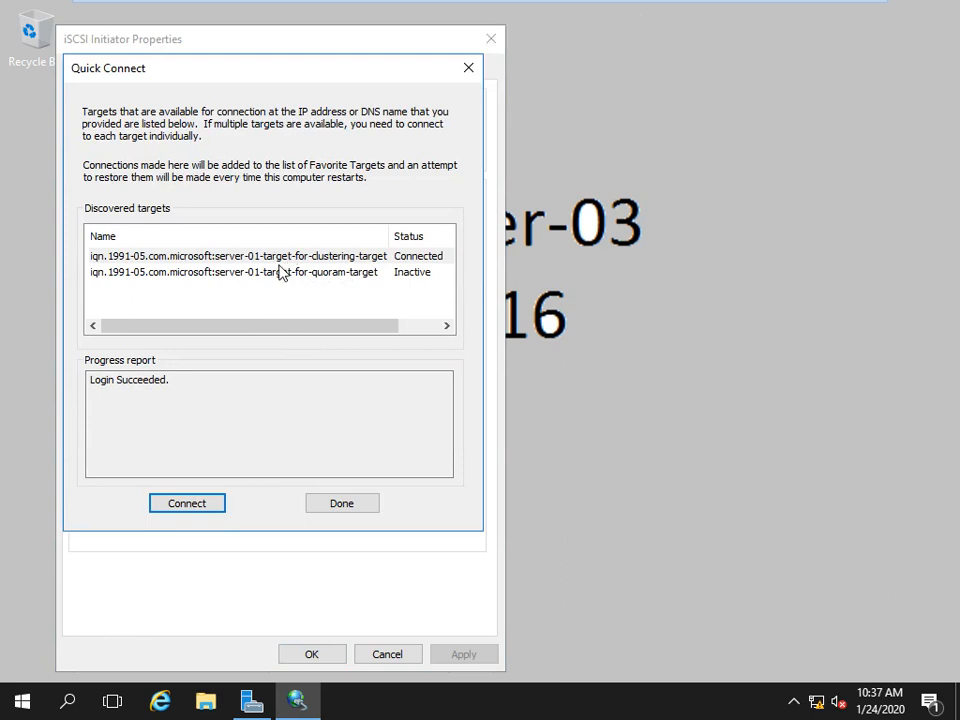
{"action": "left_click", "coordinate": [280, 272]}
{"action": "left_click", "coordinate": [192, 504]}
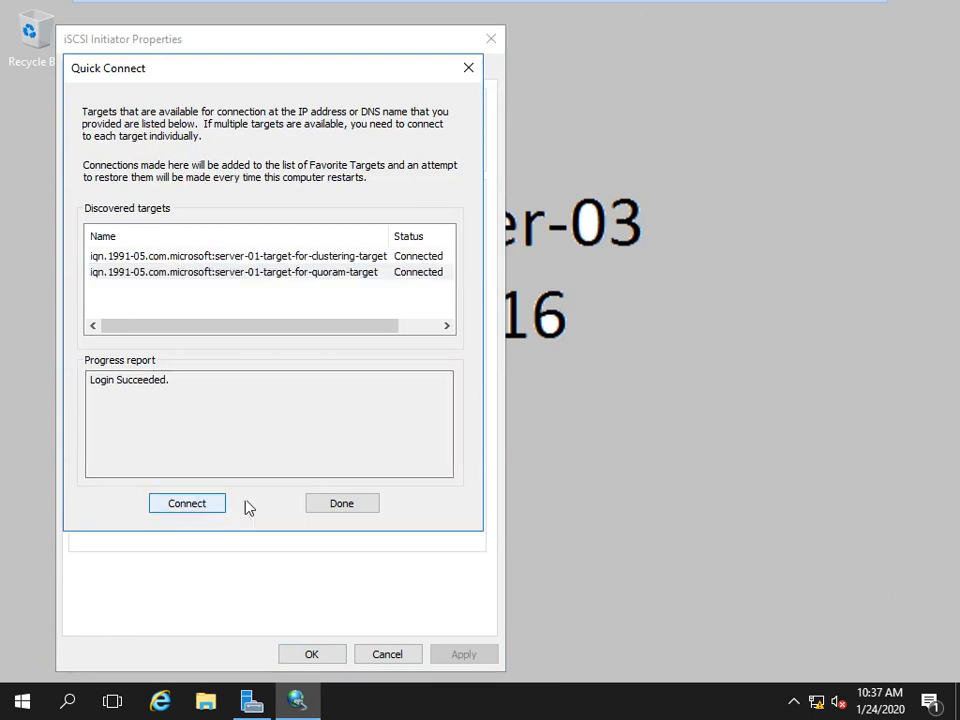
{"action": "left_click", "coordinate": [339, 504]}
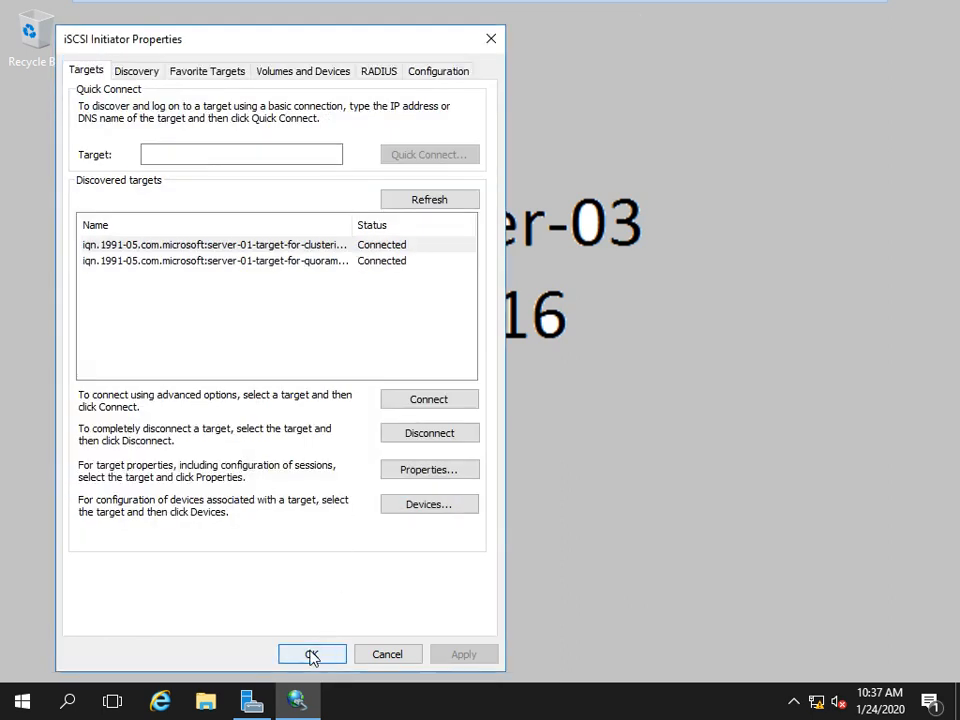
{"action": "left_click", "coordinate": [312, 655]}
Launch Disk Management on Server-03 with diskmgmt.msc and maximize its window.
{"action": "key", "text": "super+r"}
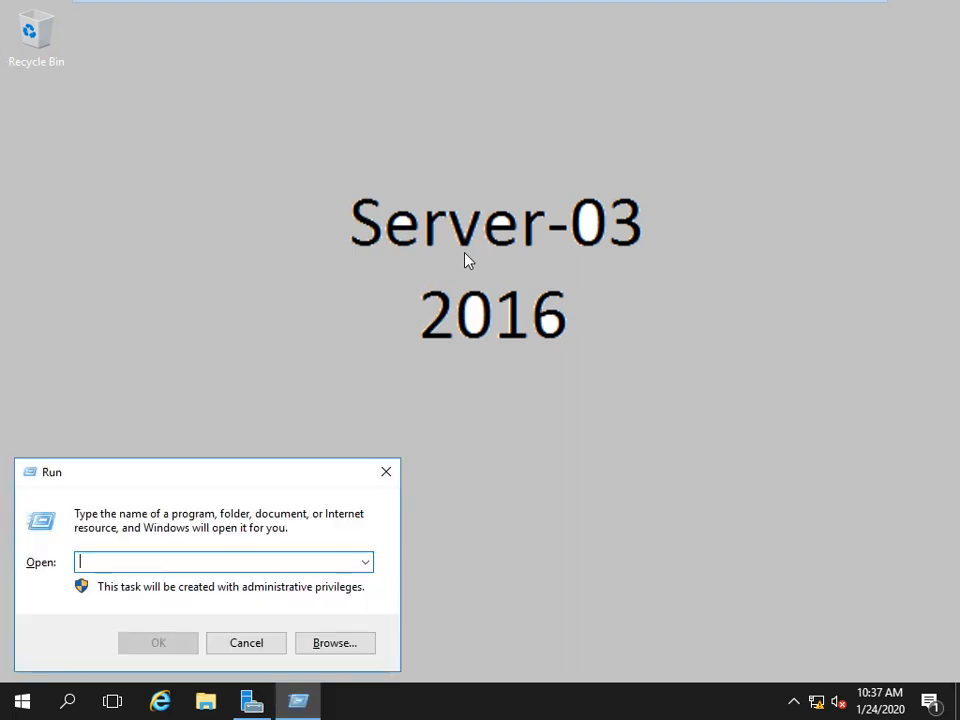
{"action": "type", "text": "diskmgmt"}
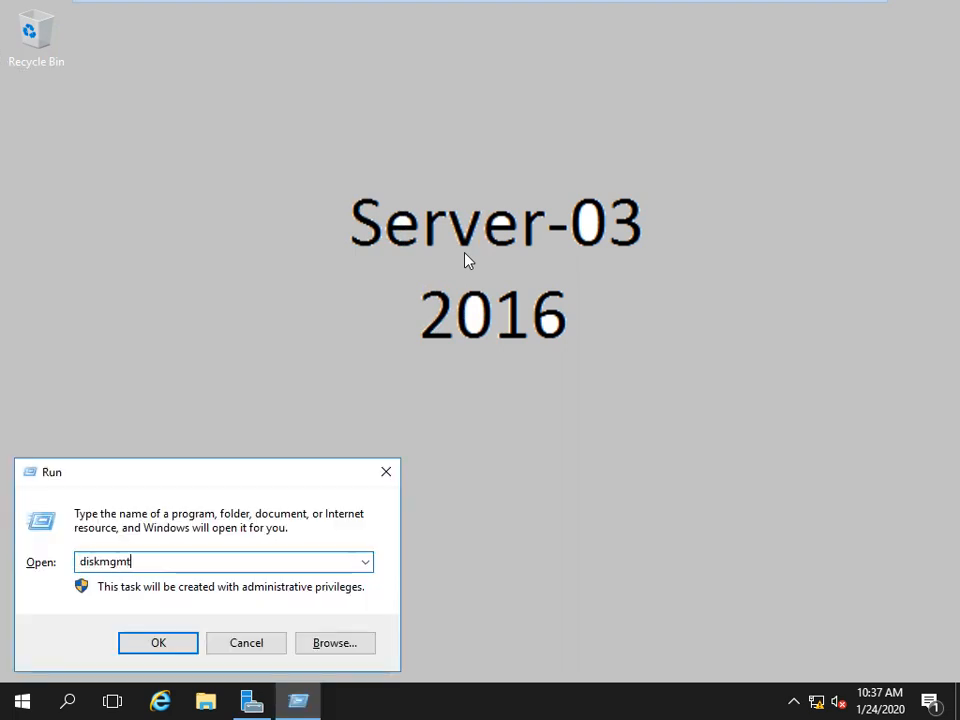
{"action": "type", "text": ".msc"}
{"action": "key", "text": "Return"}
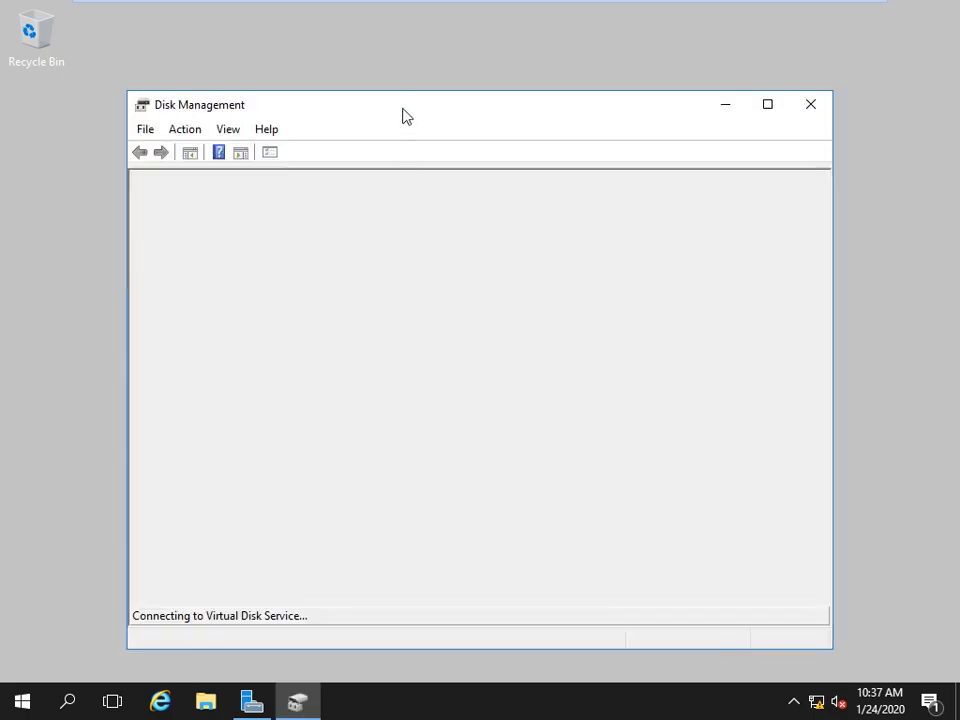
{"action": "double_click", "coordinate": [403, 112]}
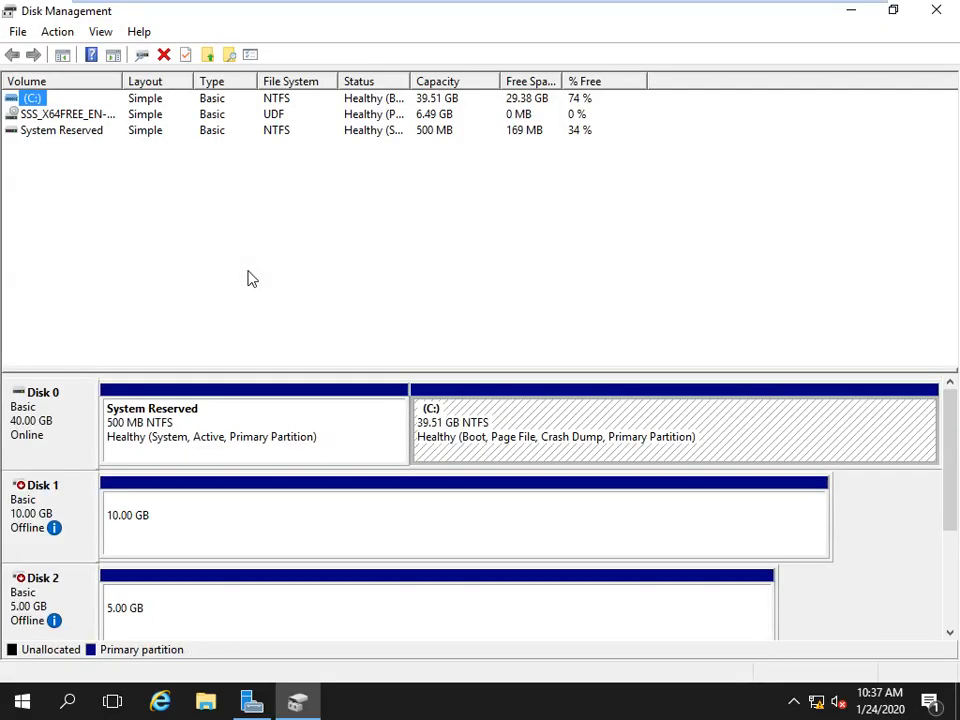
Bring Disk 1 and Disk 2 online to reveal volumes E: and F:.
{"action": "right_click", "coordinate": [16, 510]}
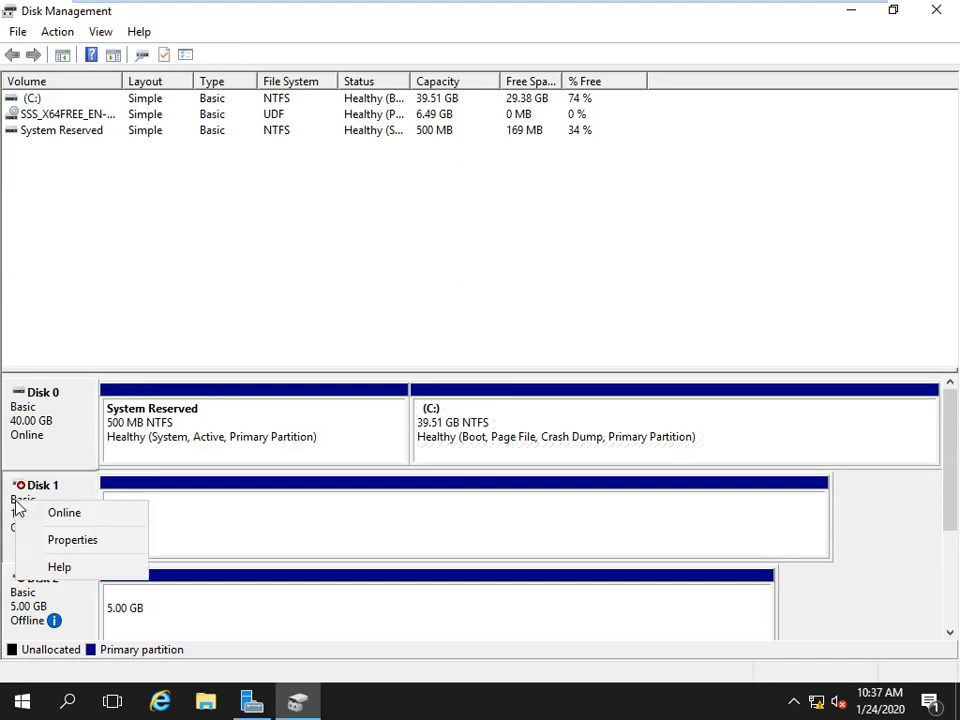
{"action": "left_click", "coordinate": [45, 512]}
{"action": "right_click", "coordinate": [18, 607]}
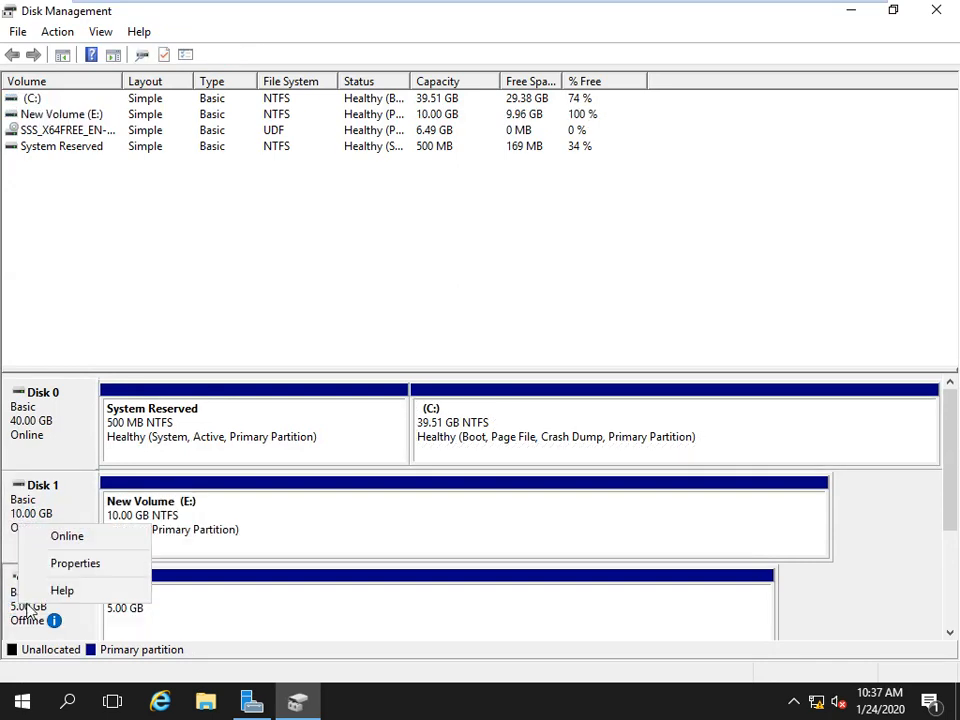
{"action": "left_click", "coordinate": [64, 541]}
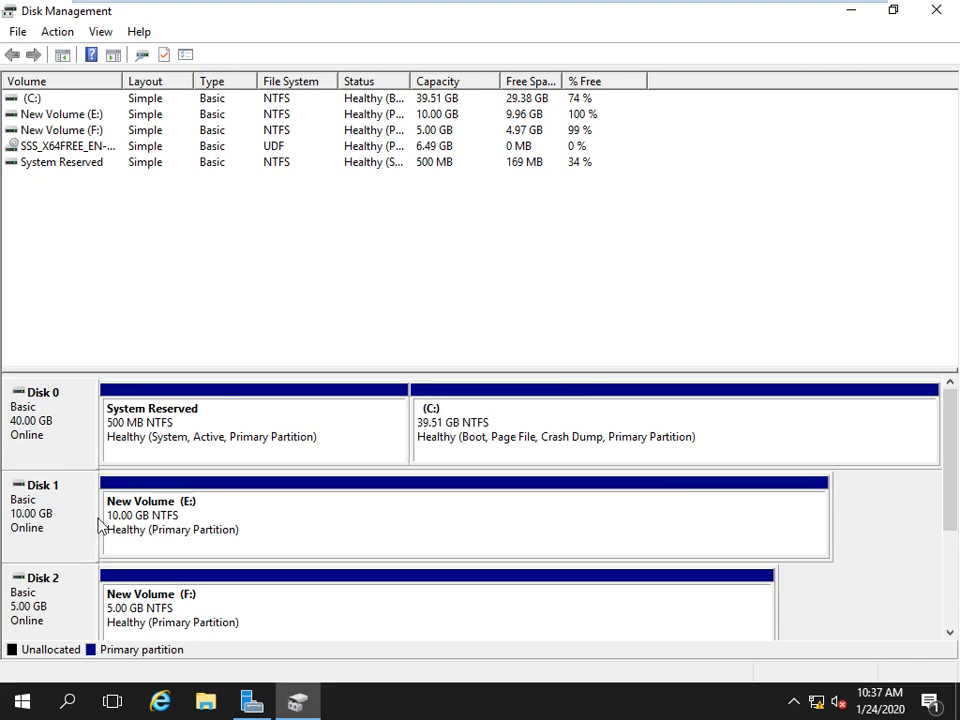
Close Disk Management and switch into the Server-02 virtual machine.
{"action": "left_click", "coordinate": [946, 17]}
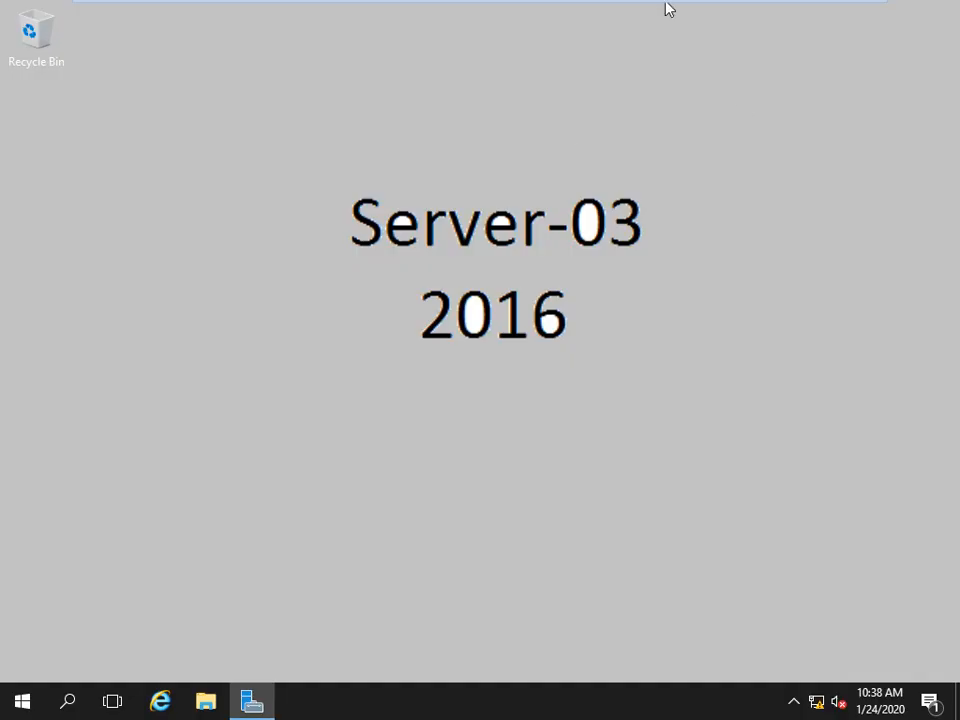
{"action": "mouse_move", "coordinate": [667, 9]}
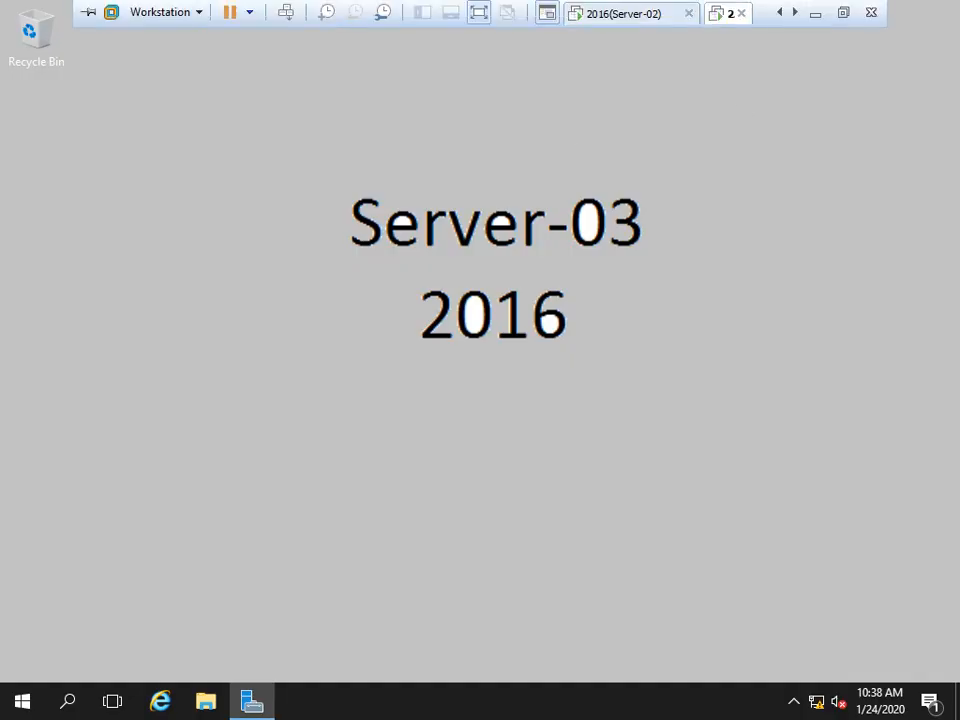
{"action": "left_click", "coordinate": [620, 13]}
{"action": "left_click", "coordinate": [538, 263]}
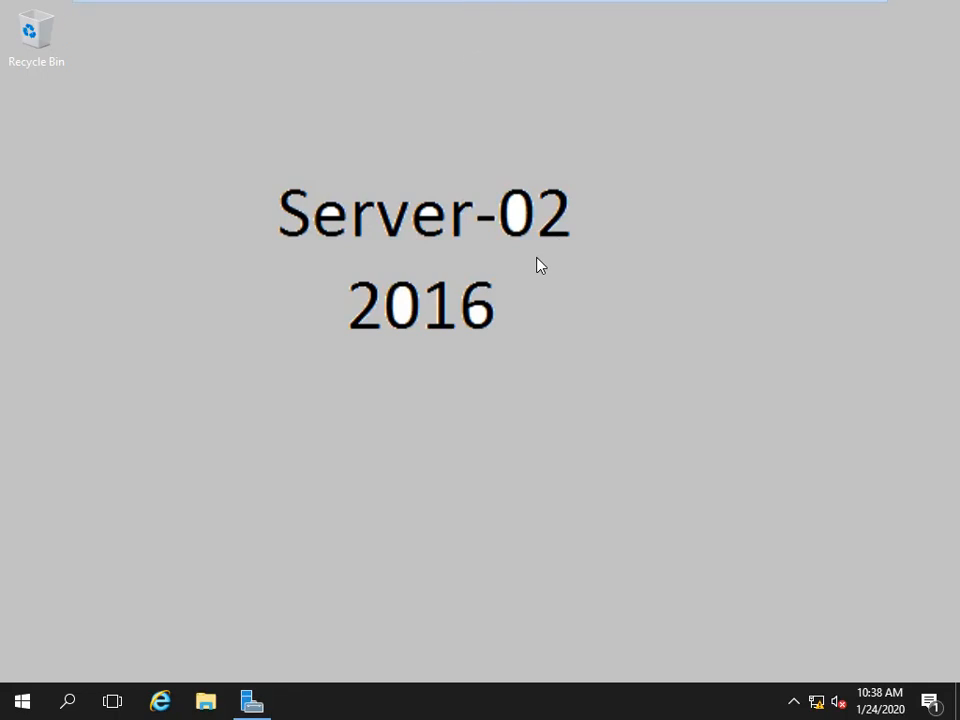
Glance at Server-01, then return to Server-02 and restore Server Manager.
{"action": "mouse_move", "coordinate": [556, 4]}
{"action": "left_click", "coordinate": [779, 12]}
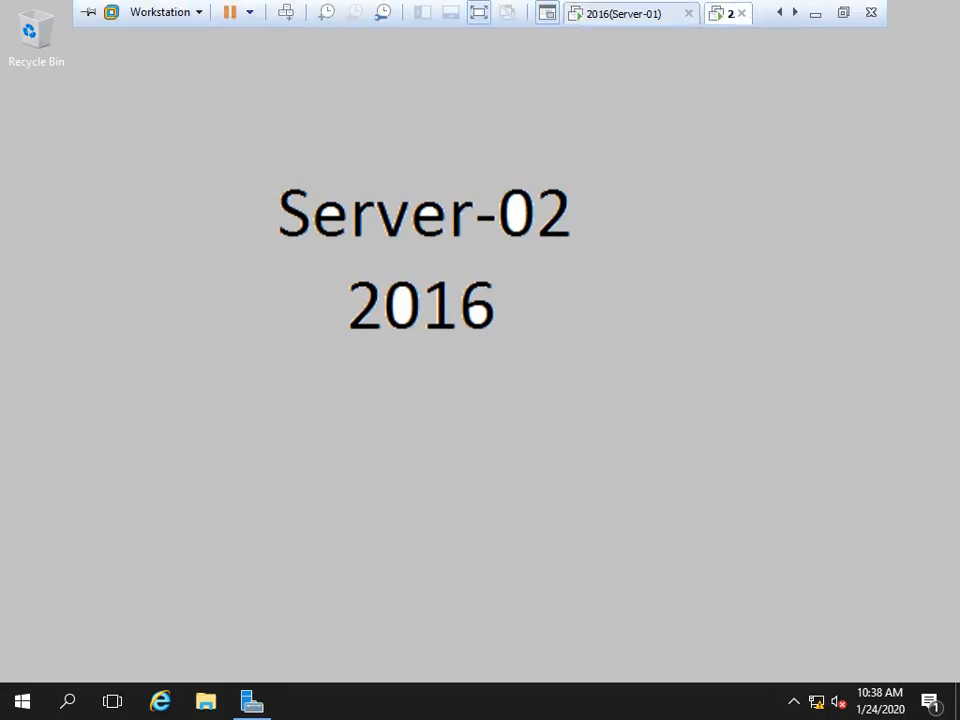
{"action": "left_click", "coordinate": [630, 13]}
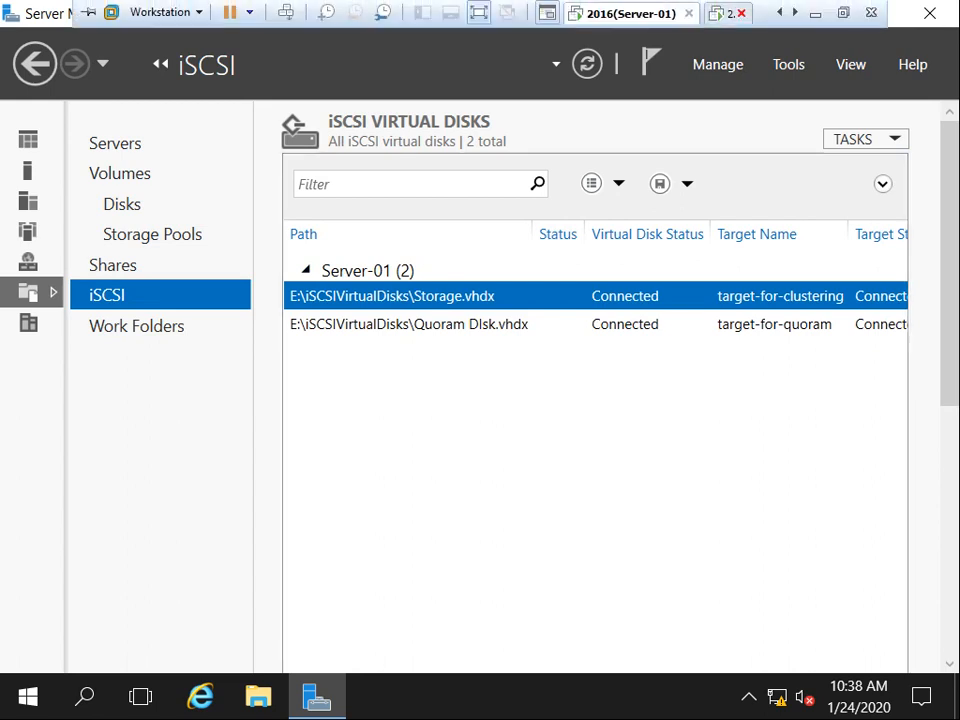
{"action": "left_click", "coordinate": [727, 13]}
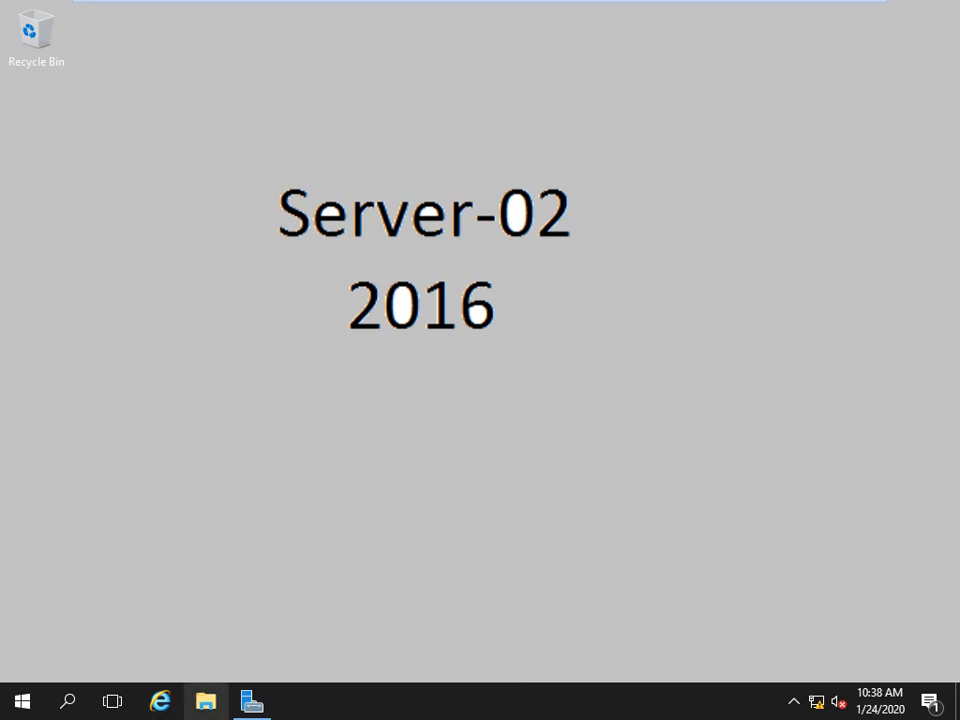
{"action": "left_click", "coordinate": [252, 701]}
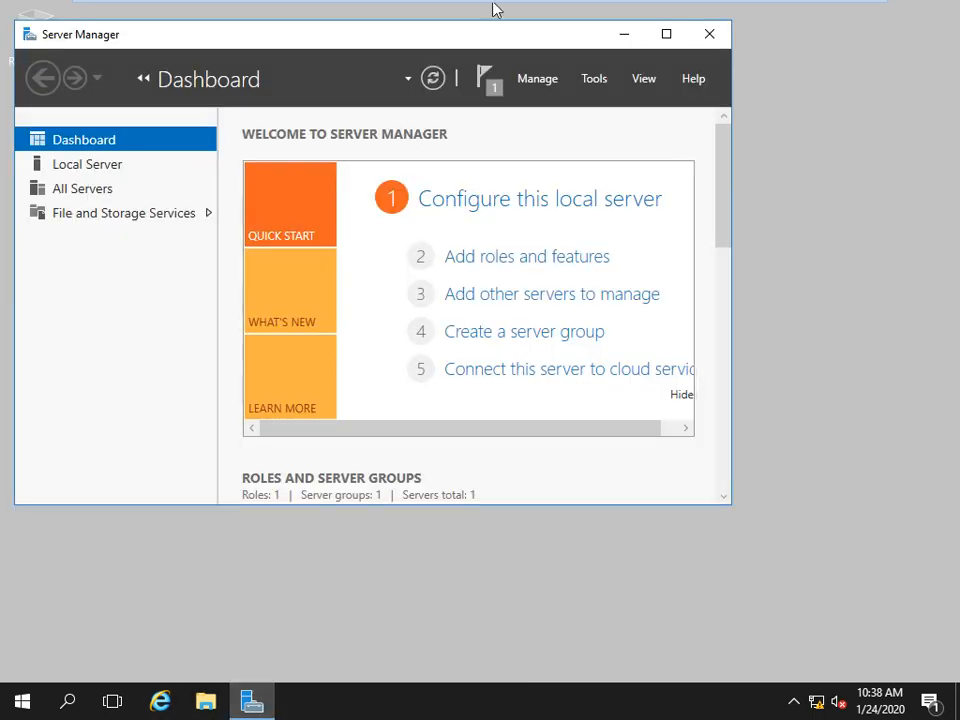
Start Add Roles and Features with role-based installation and Server-02 as destination.
{"action": "double_click", "coordinate": [428, 37]}
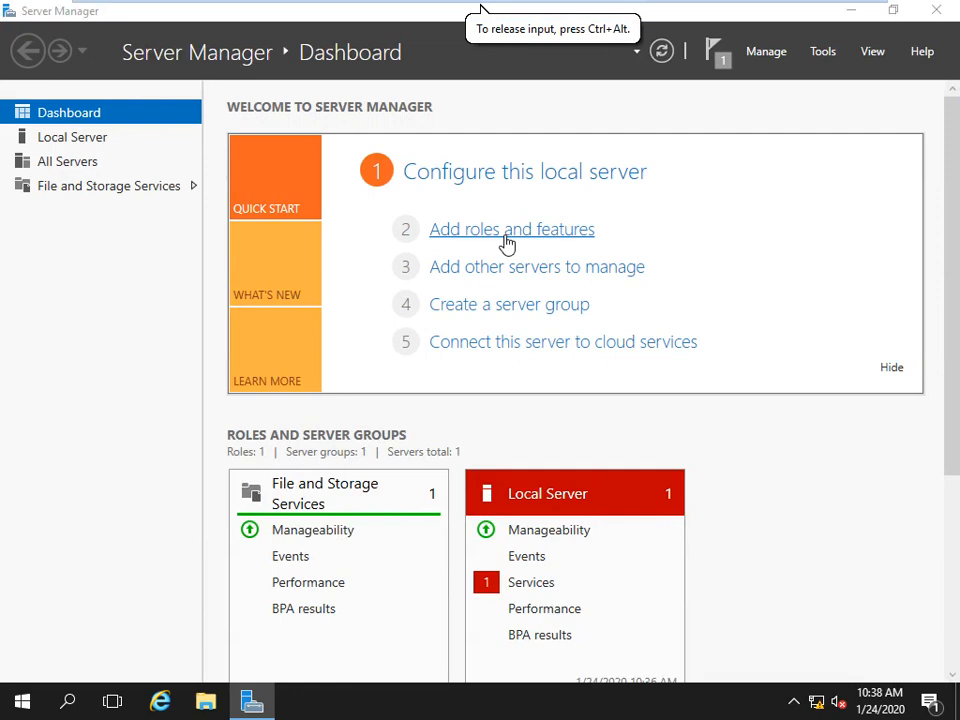
{"action": "left_click", "coordinate": [507, 243]}
{"action": "left_click_drag", "start_coordinate": [476, 166], "coordinate": [482, 4]}
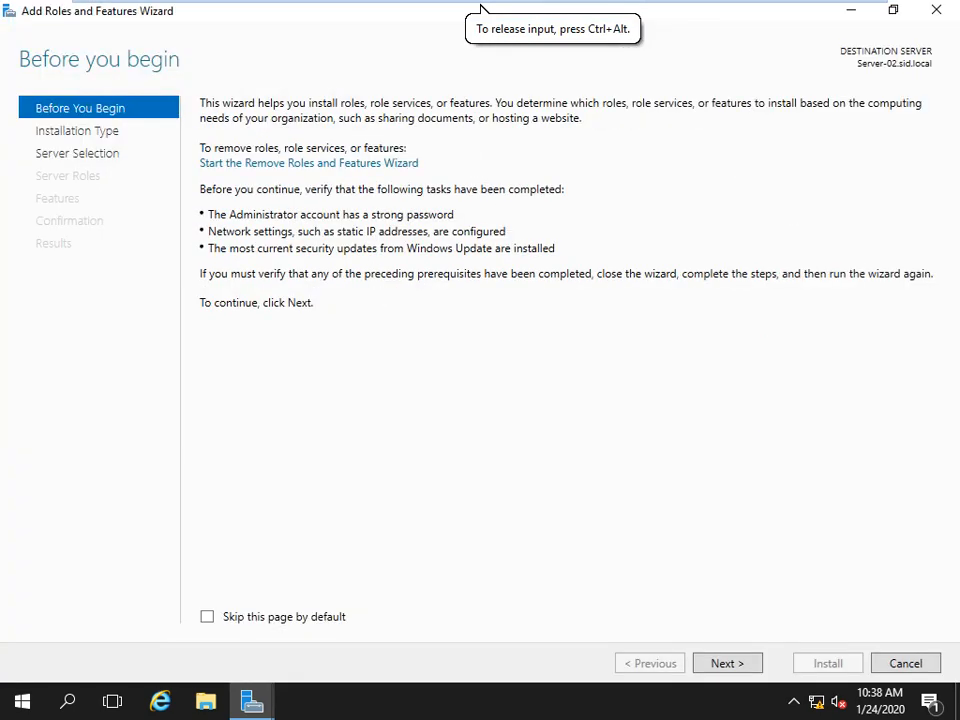
{"action": "left_click", "coordinate": [719, 664]}
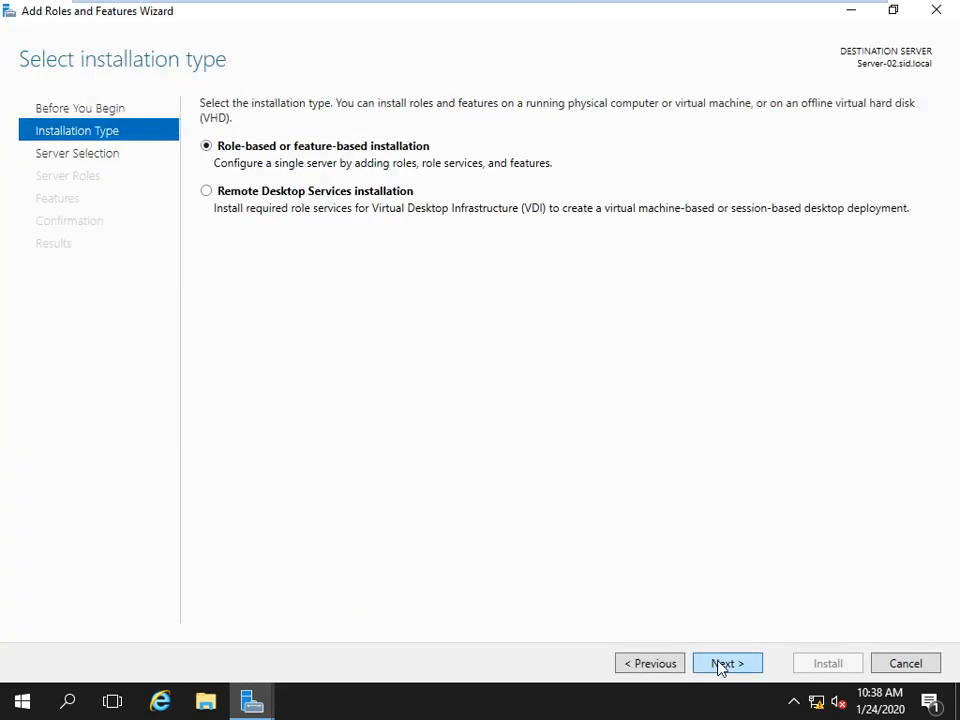
{"action": "left_click", "coordinate": [719, 664]}
{"action": "left_click", "coordinate": [720, 663]}
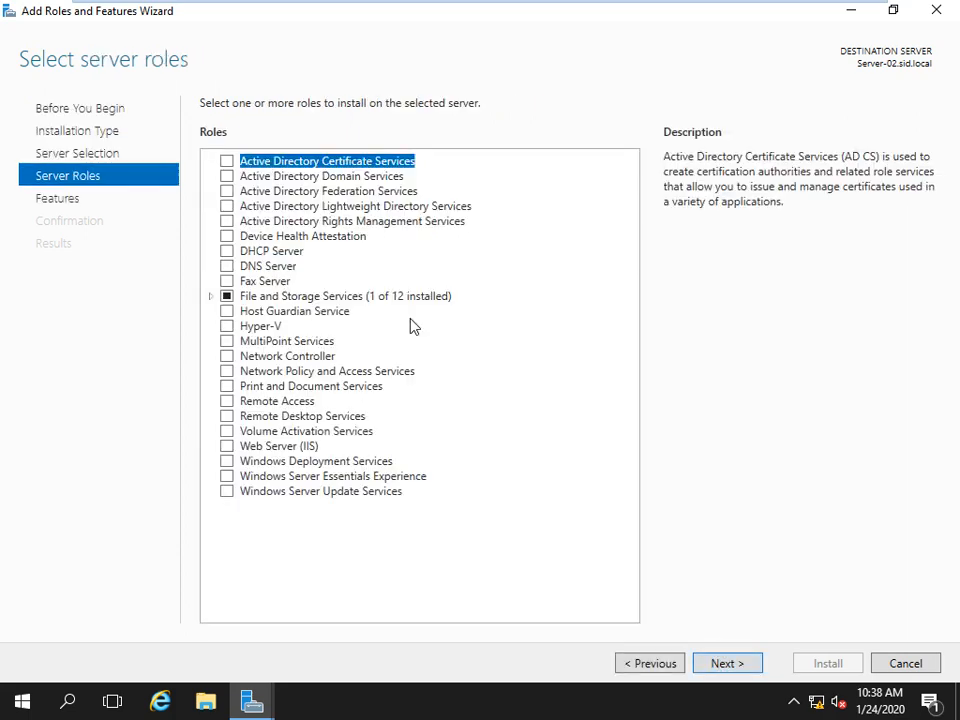
Tick File Server under File and Storage Services > File and iSCSI Services.
{"action": "left_click", "coordinate": [210, 297]}
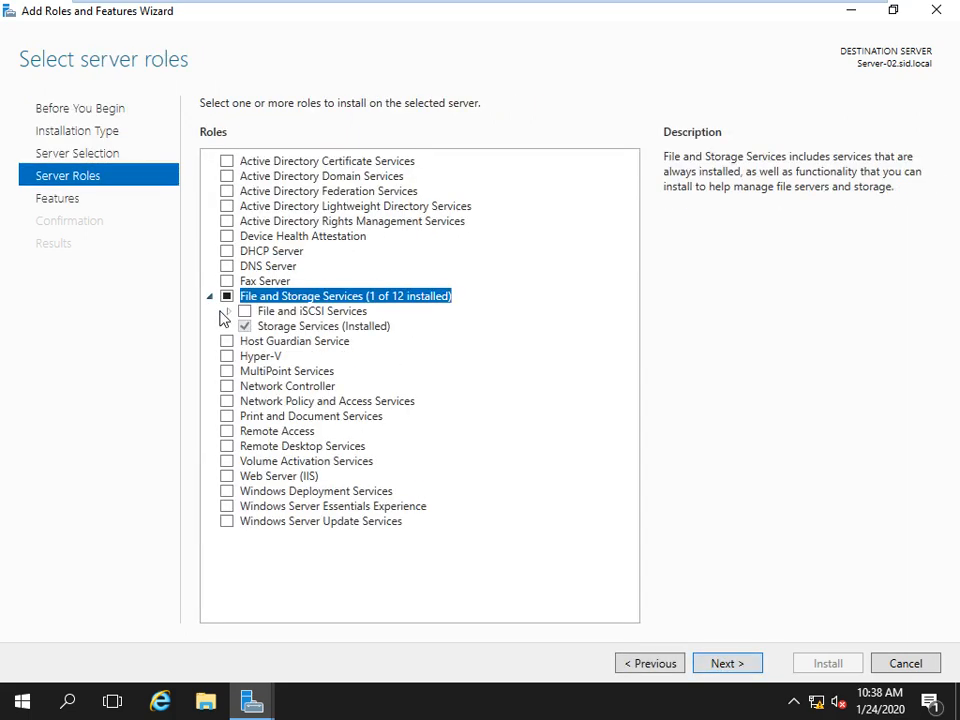
{"action": "left_click", "coordinate": [229, 312]}
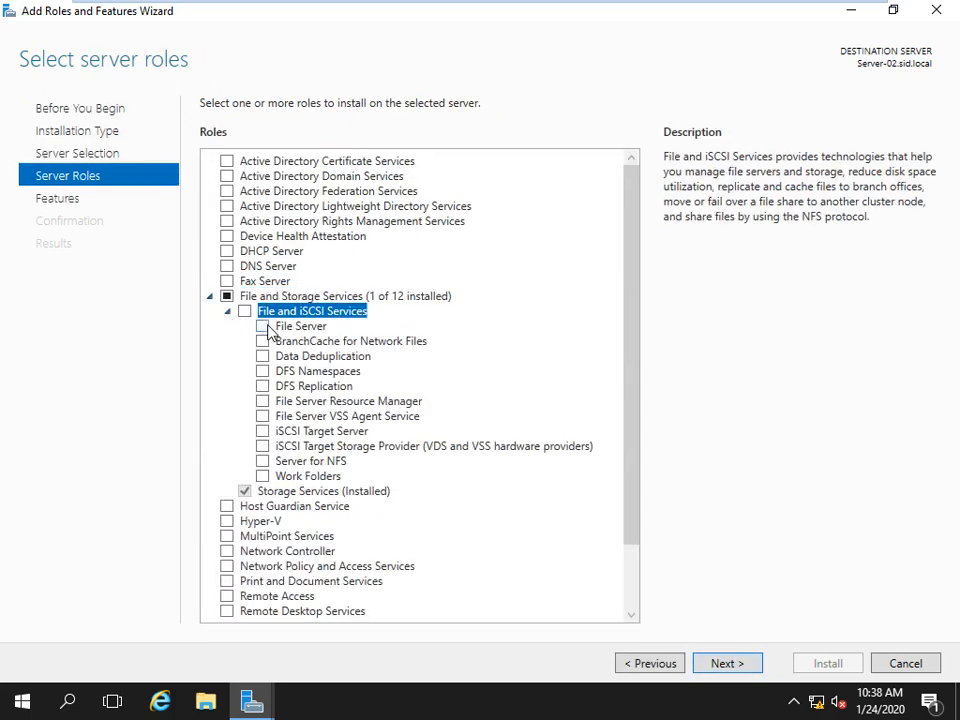
{"action": "left_click", "coordinate": [263, 327]}
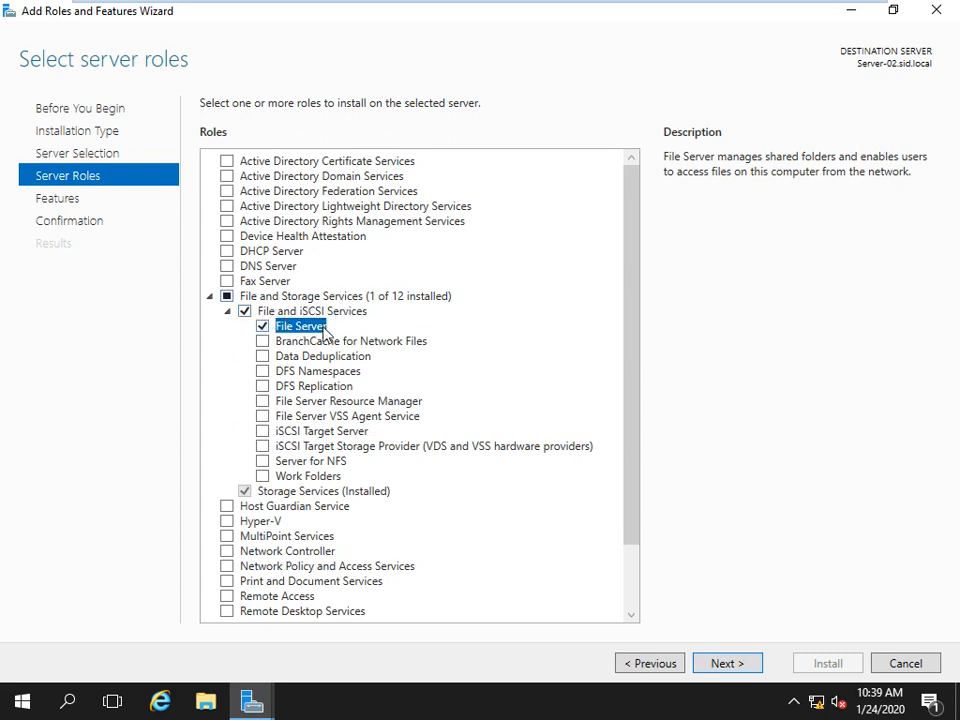
{"action": "left_click", "coordinate": [727, 664]}
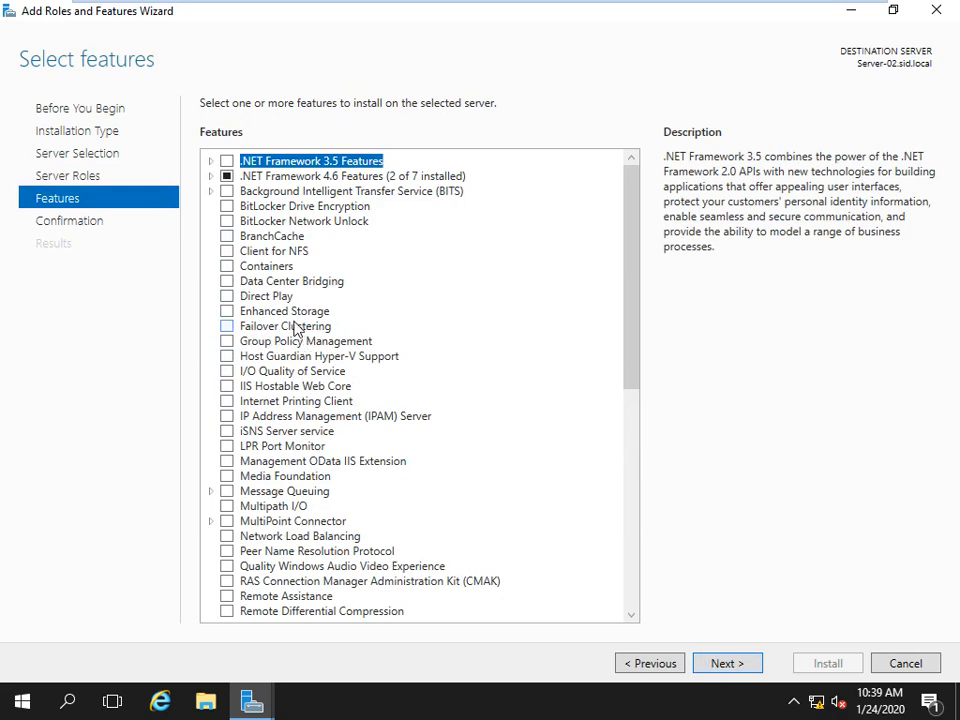
Add the Failover Clustering feature with its required management tools.
{"action": "left_click", "coordinate": [227, 328]}
{"action": "left_click", "coordinate": [536, 494]}
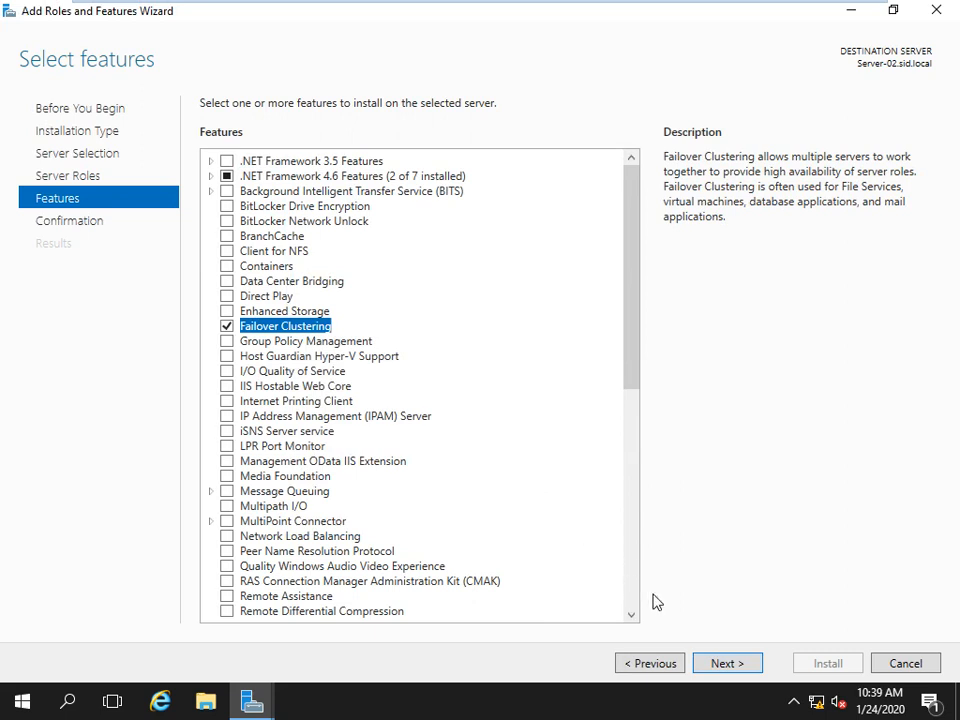
{"action": "left_click", "coordinate": [722, 664]}
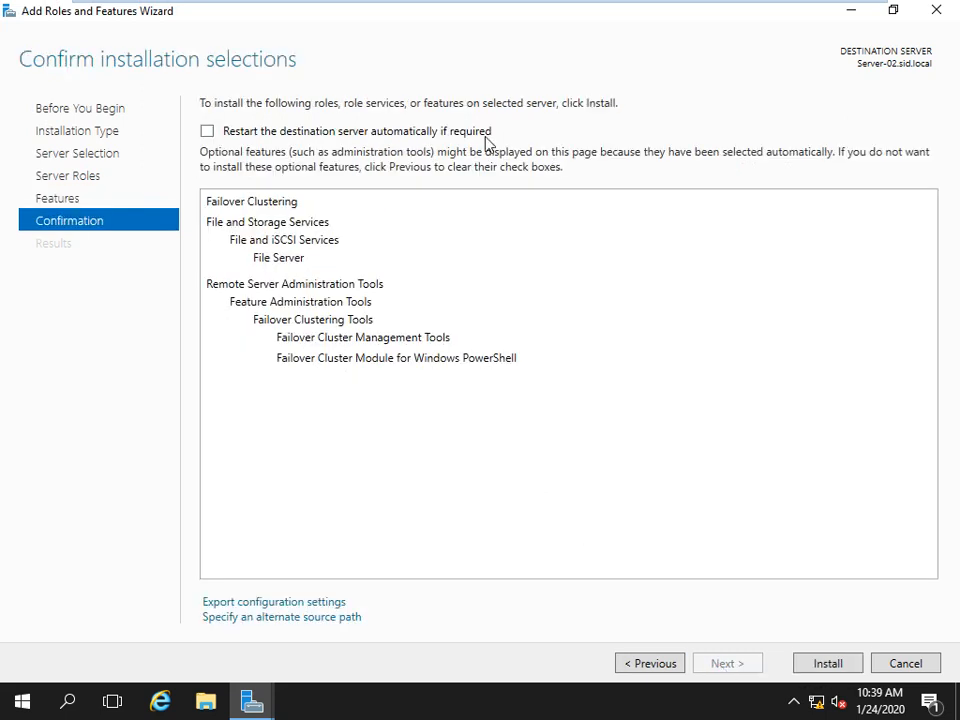
Allow automatic restart, begin the installation and exit full-screen view.
{"action": "left_click", "coordinate": [409, 138]}
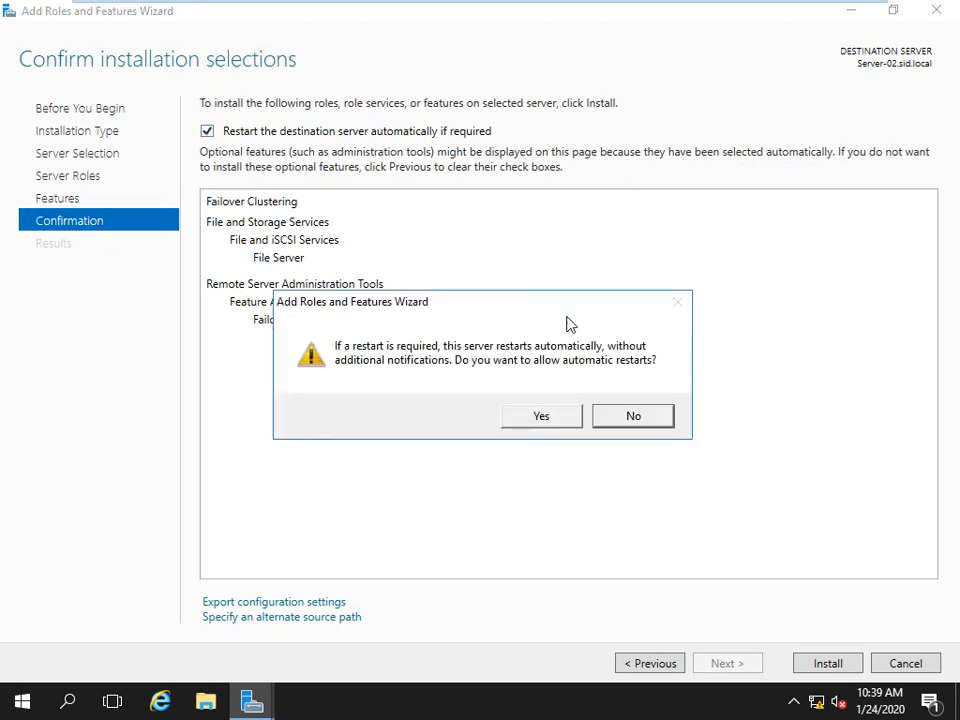
{"action": "left_click", "coordinate": [537, 415]}
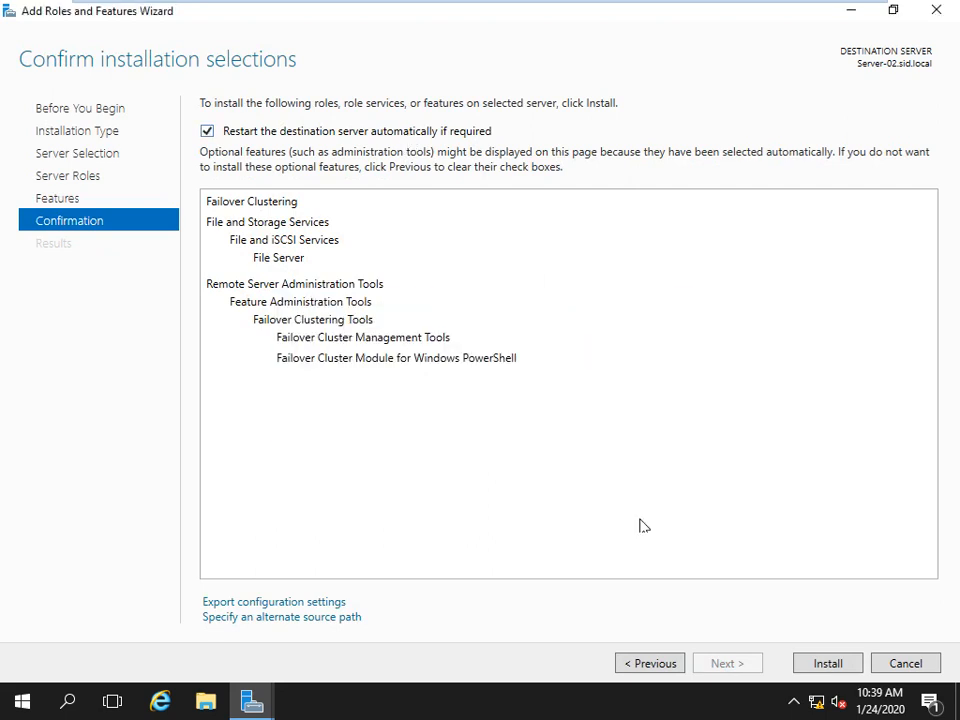
{"action": "left_click", "coordinate": [826, 662]}
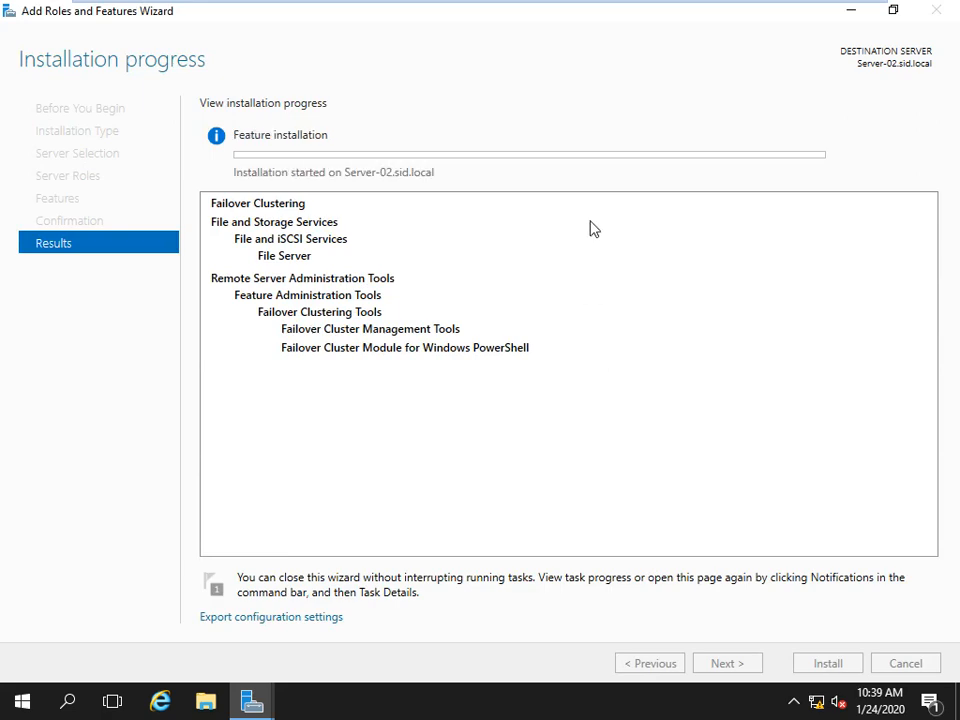
{"action": "key", "text": "ctrl+alt+Return"}
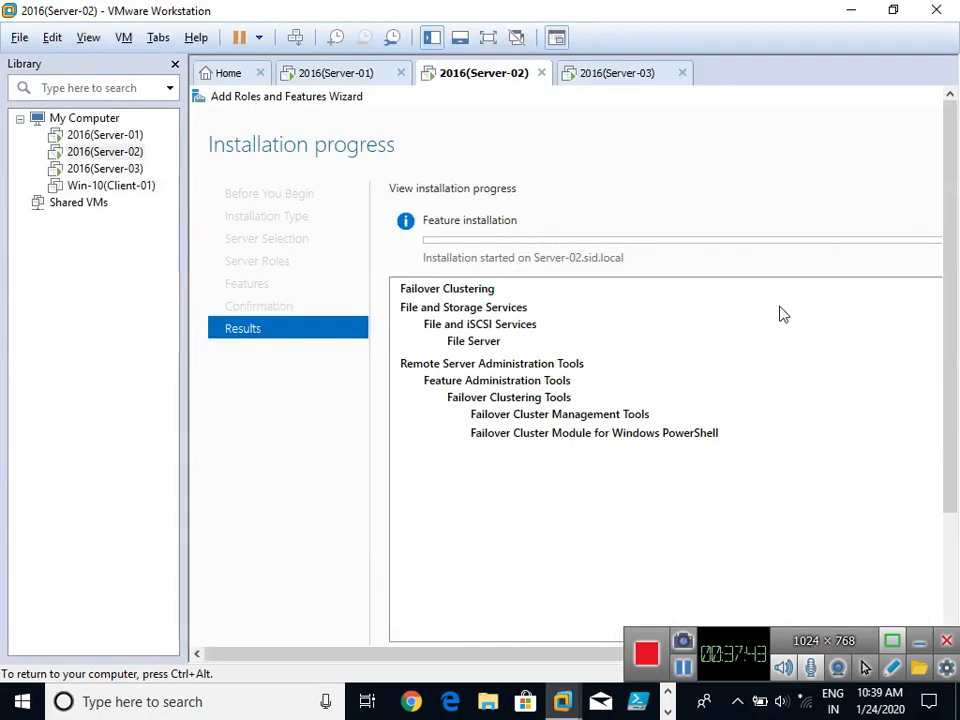
Switch to the Server-03 virtual machine and open Server Manager.
{"action": "left_click", "coordinate": [583, 78]}
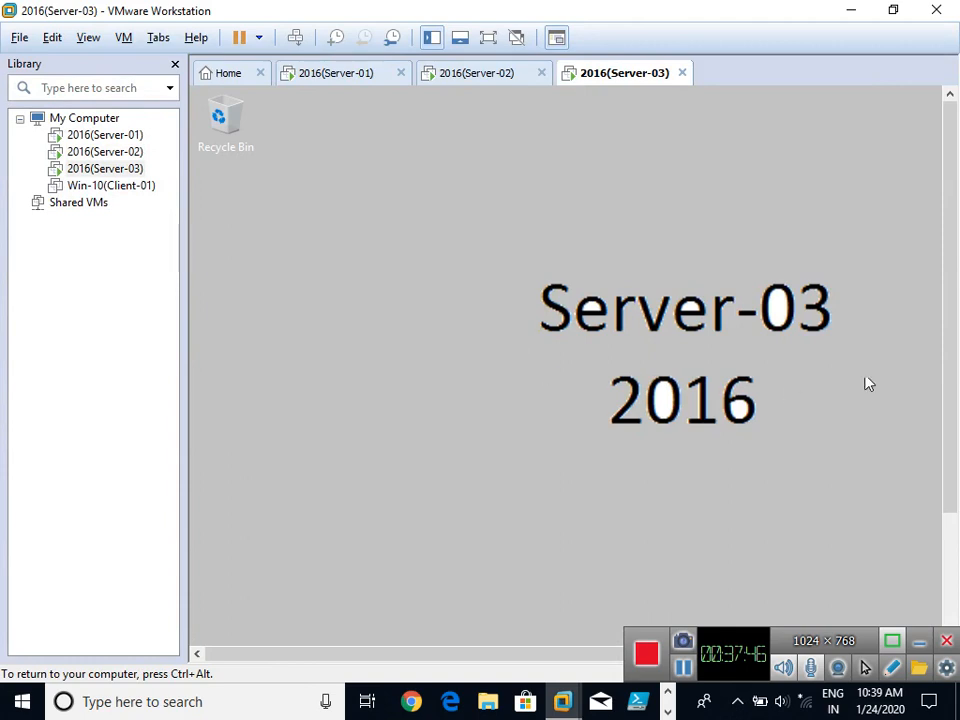
{"action": "left_click_drag", "start_coordinate": [950, 440], "coordinate": [950, 560]}
{"action": "left_click", "coordinate": [441, 629]}
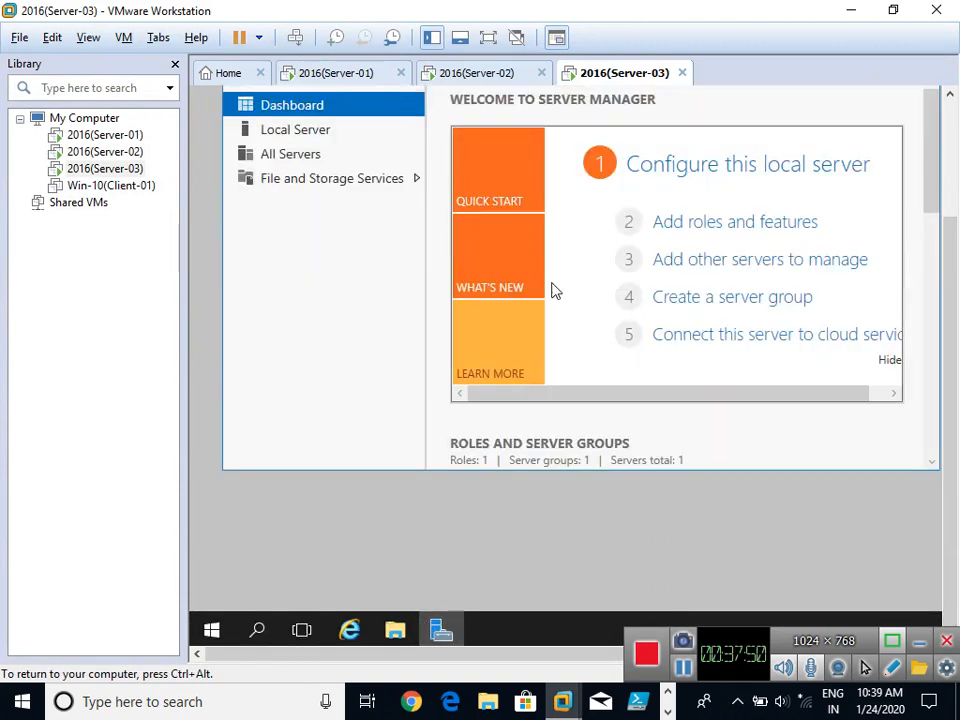
{"action": "left_click_drag", "start_coordinate": [950, 270], "coordinate": [950, 218]}
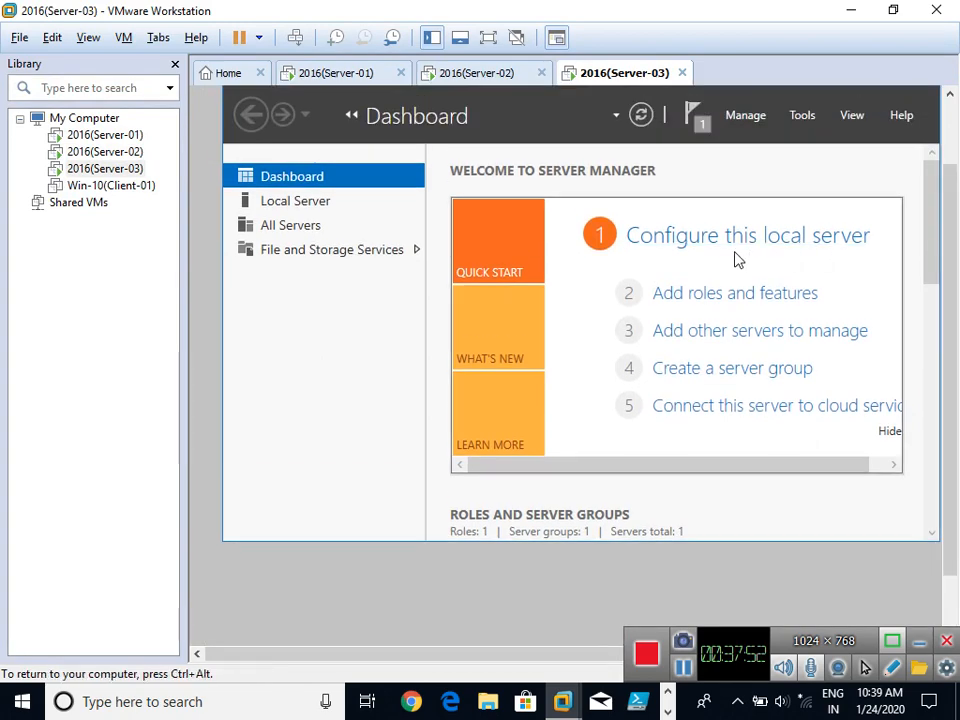
Run Add Roles and Features with role-based installation and Server-03.sid.local as destination.
{"action": "left_click", "coordinate": [675, 296]}
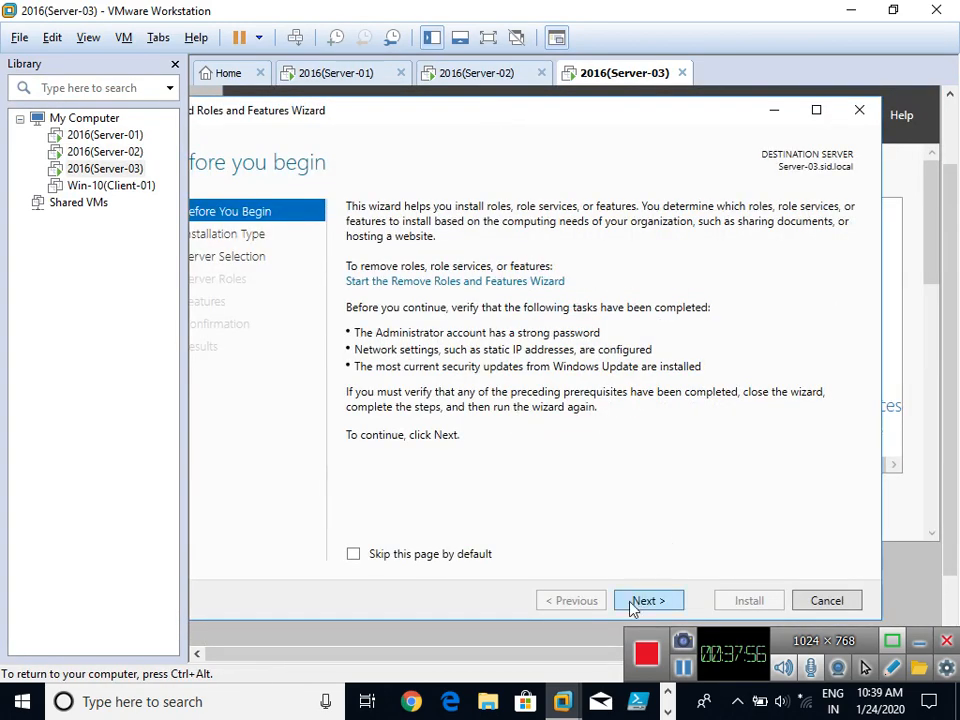
{"action": "left_click", "coordinate": [634, 604]}
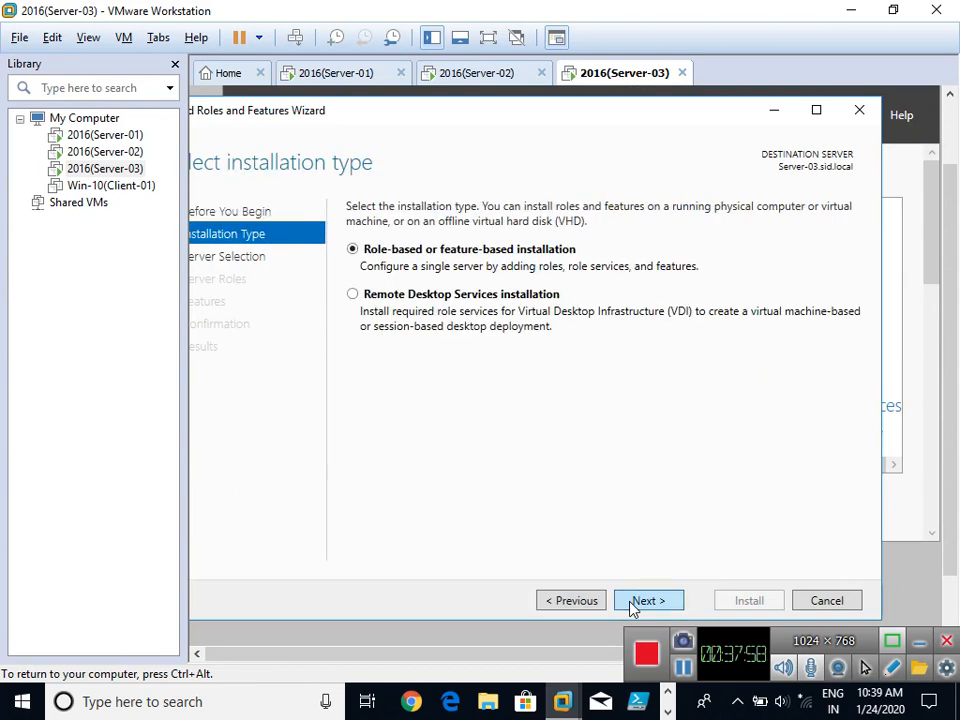
{"action": "left_click", "coordinate": [634, 604]}
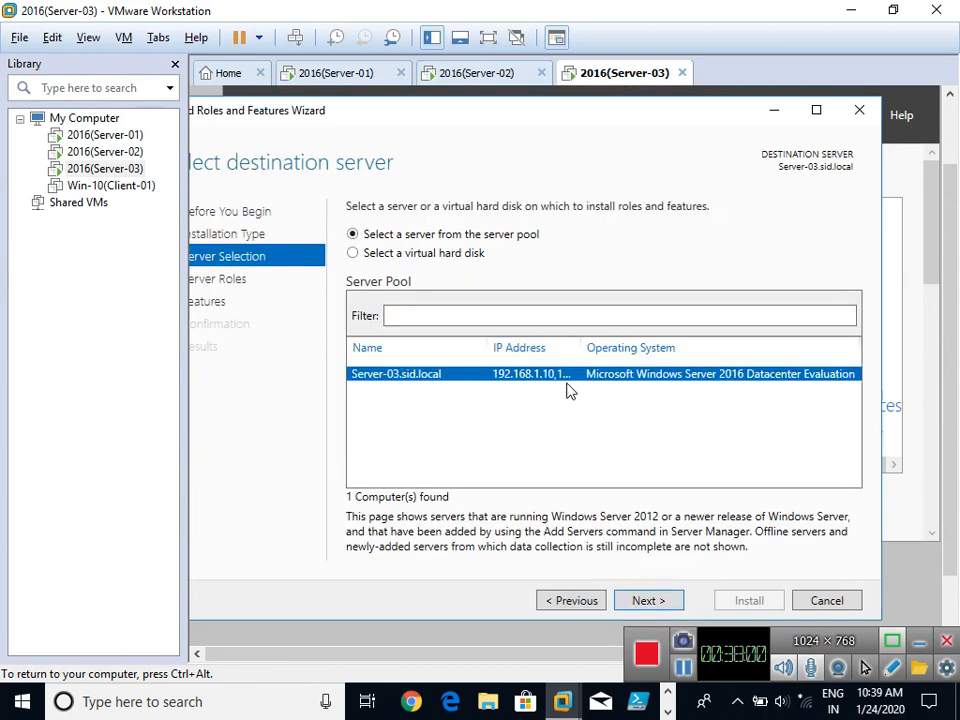
{"action": "key", "text": "ctrl+alt+Return"}
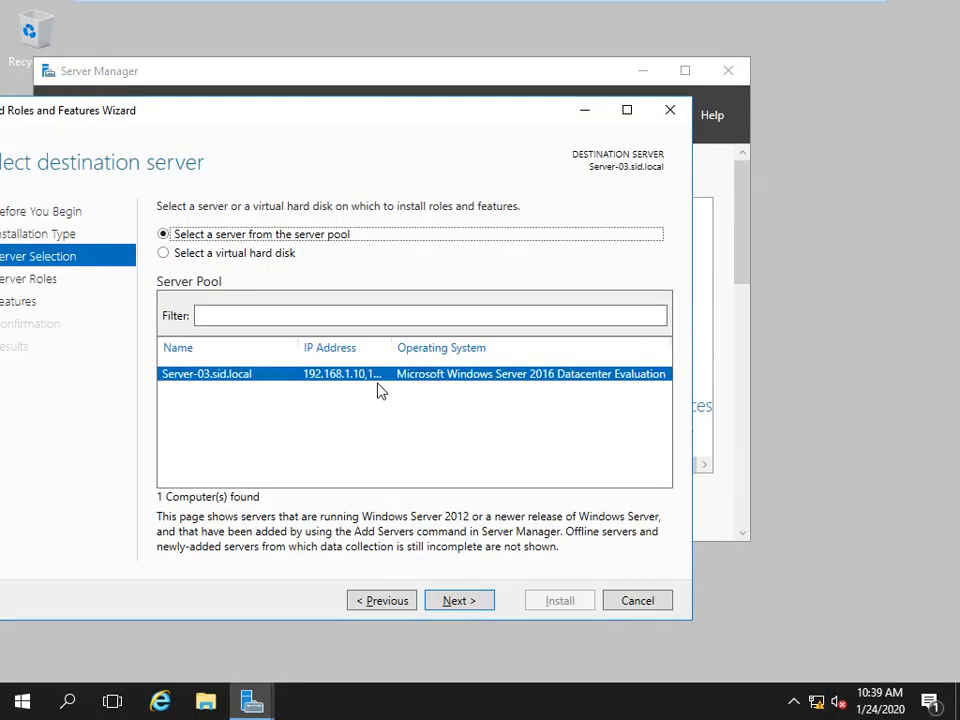
{"action": "double_click", "coordinate": [420, 124]}
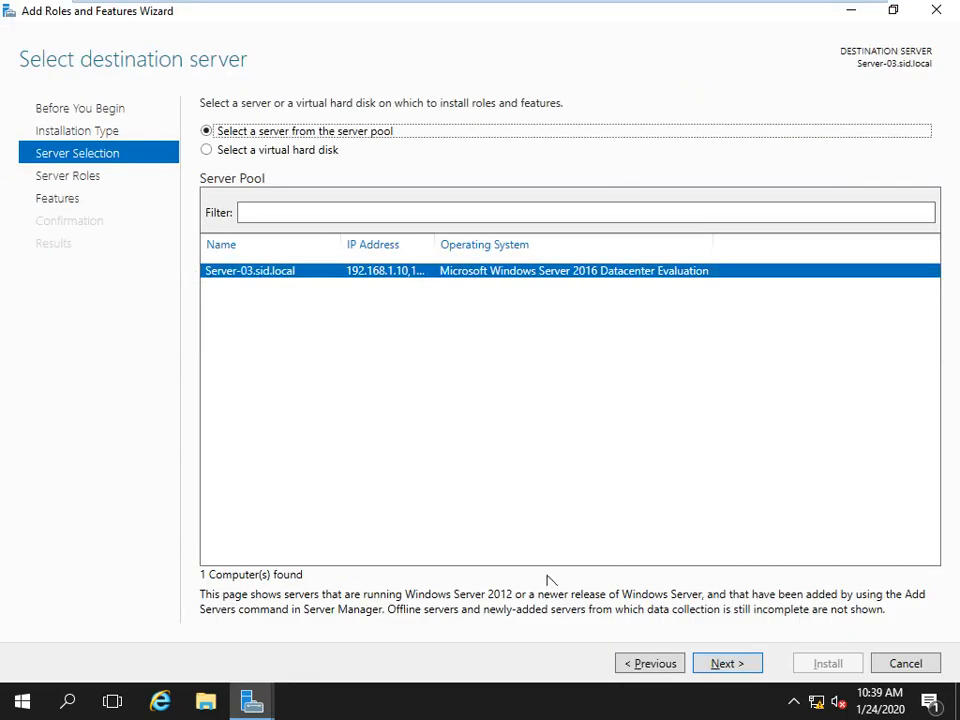
{"action": "left_click", "coordinate": [731, 666]}
Tick File Server under File and iSCSI Services, then add Failover Clustering with required features.
{"action": "left_click", "coordinate": [210, 299]}
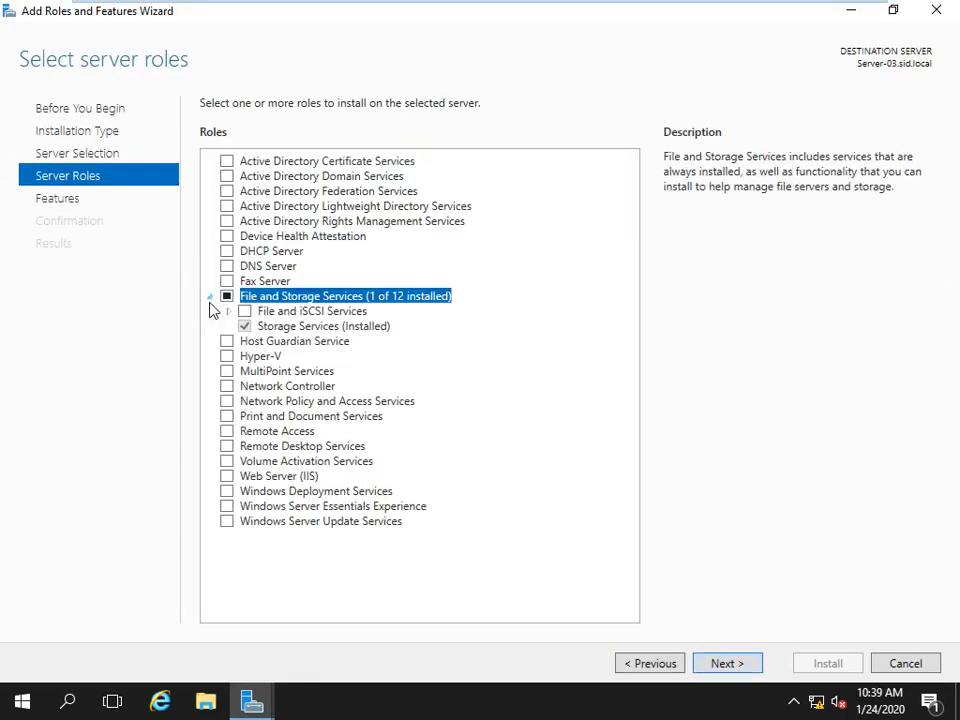
{"action": "left_click", "coordinate": [231, 311]}
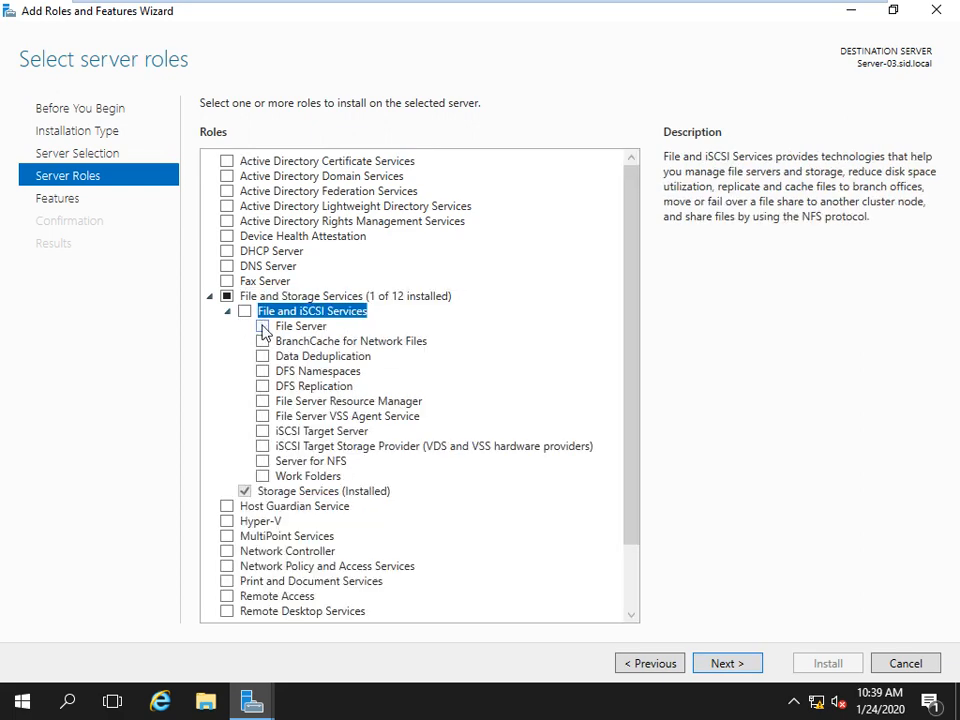
{"action": "left_click", "coordinate": [262, 327]}
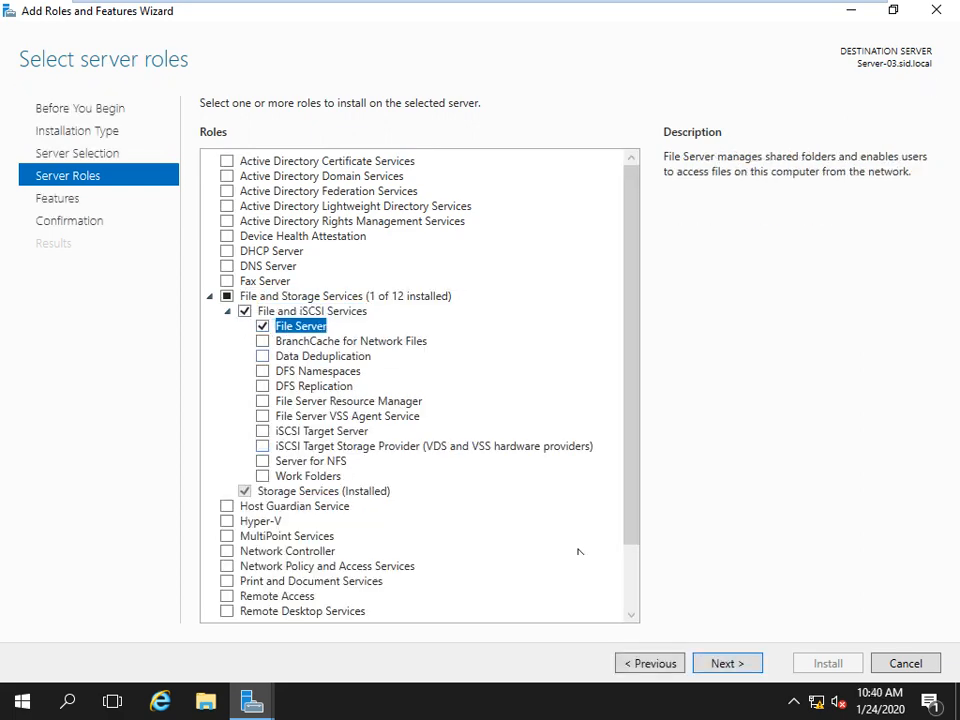
{"action": "left_click", "coordinate": [727, 663]}
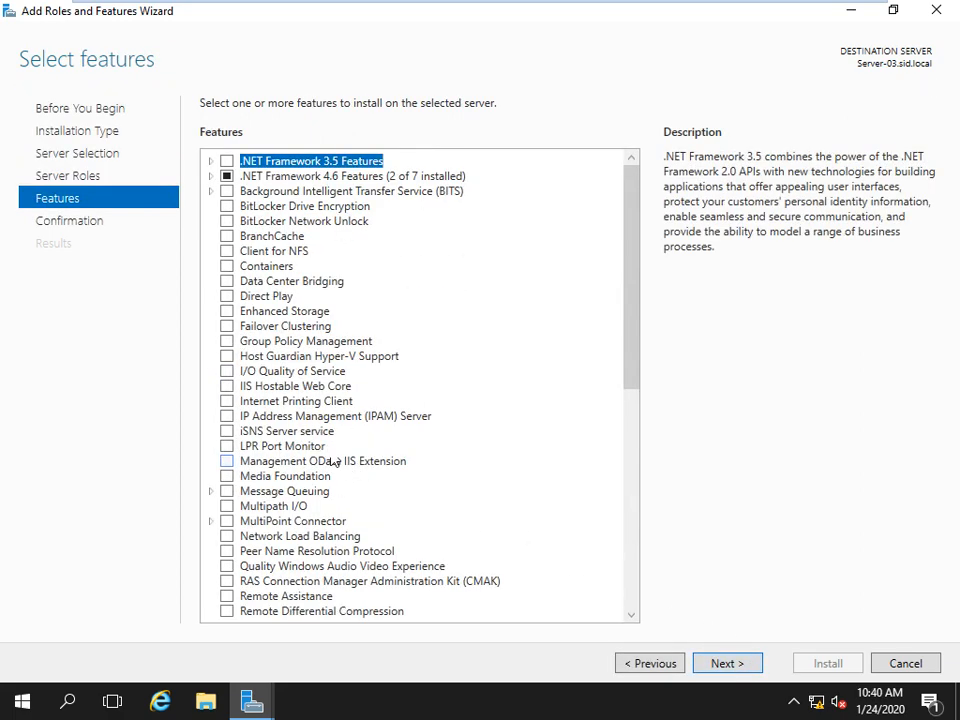
{"action": "left_click", "coordinate": [226, 327]}
{"action": "left_click", "coordinate": [508, 497]}
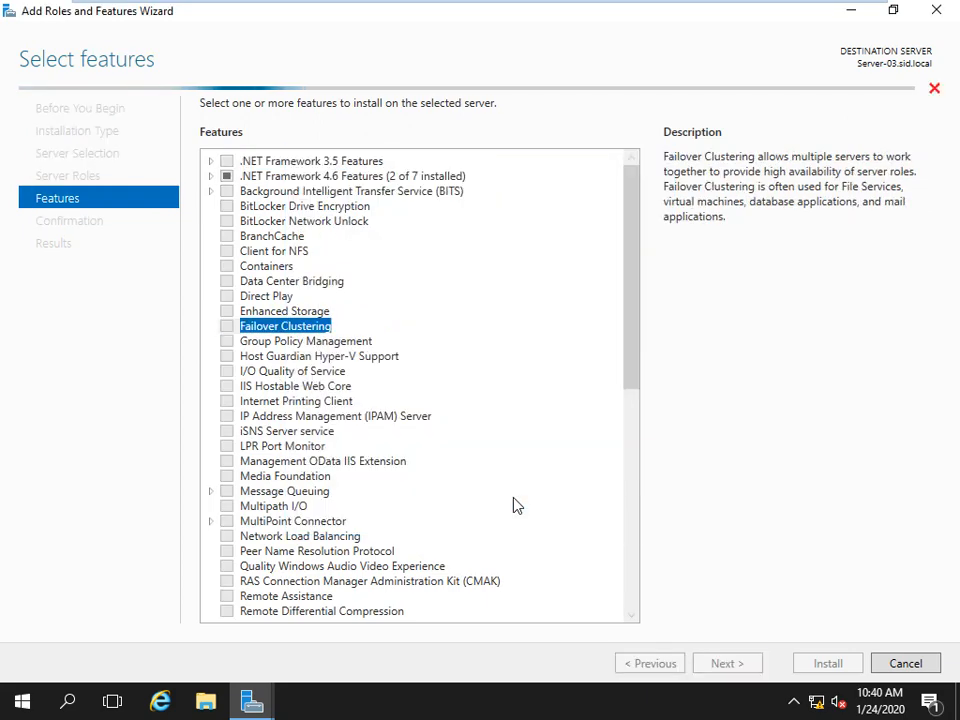
Confirm selections on Server-03 with automatic restart enabled and start the installation.
{"action": "left_click", "coordinate": [748, 664]}
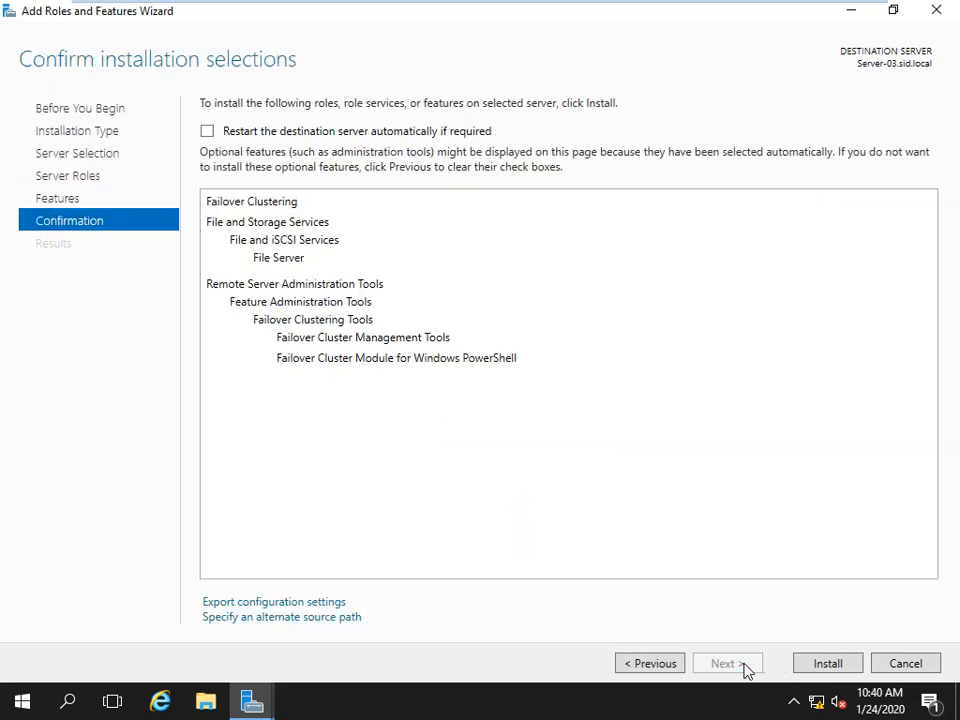
{"action": "left_click", "coordinate": [403, 130]}
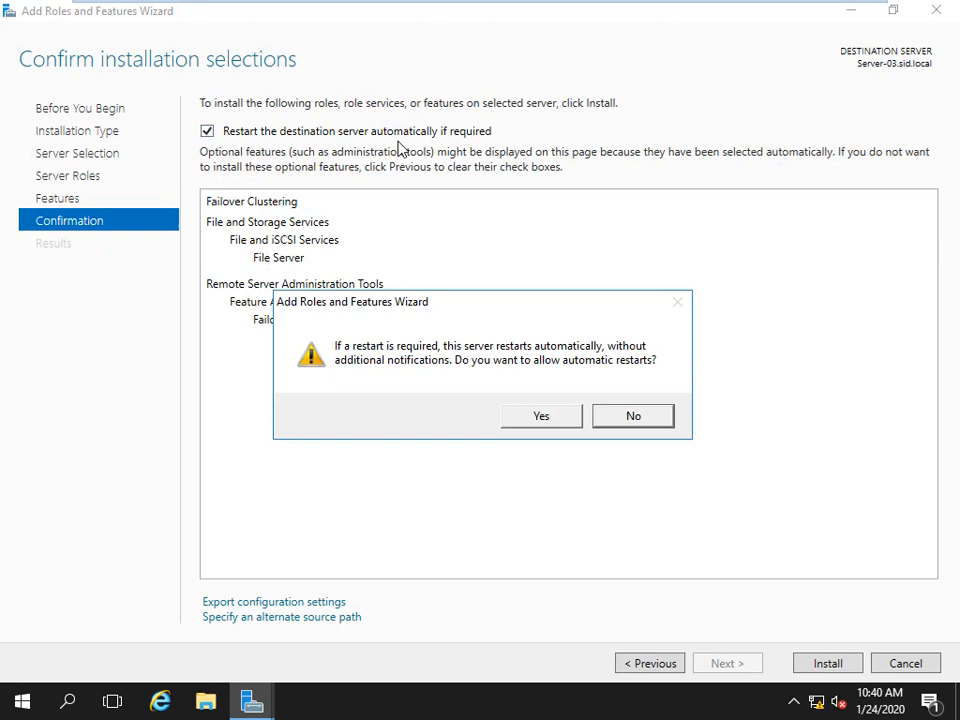
{"action": "left_click", "coordinate": [540, 414]}
{"action": "left_click", "coordinate": [826, 663]}
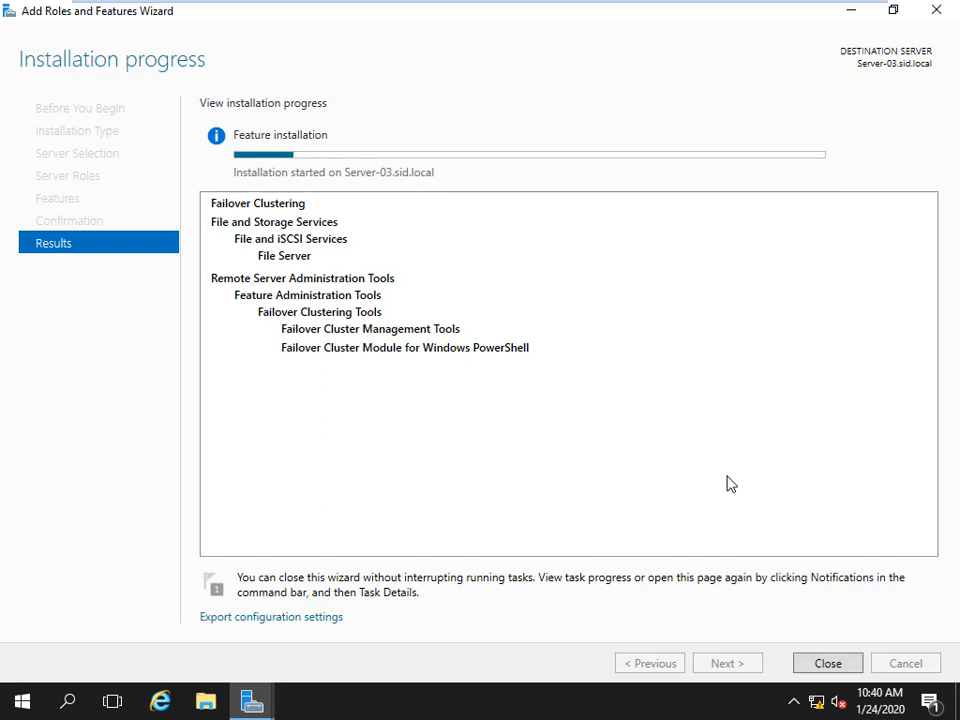
Exit full screen and compare installation progress on Server-02 and Server-03, ending on Server-02.
{"action": "mouse_move", "coordinate": [617, 6]}
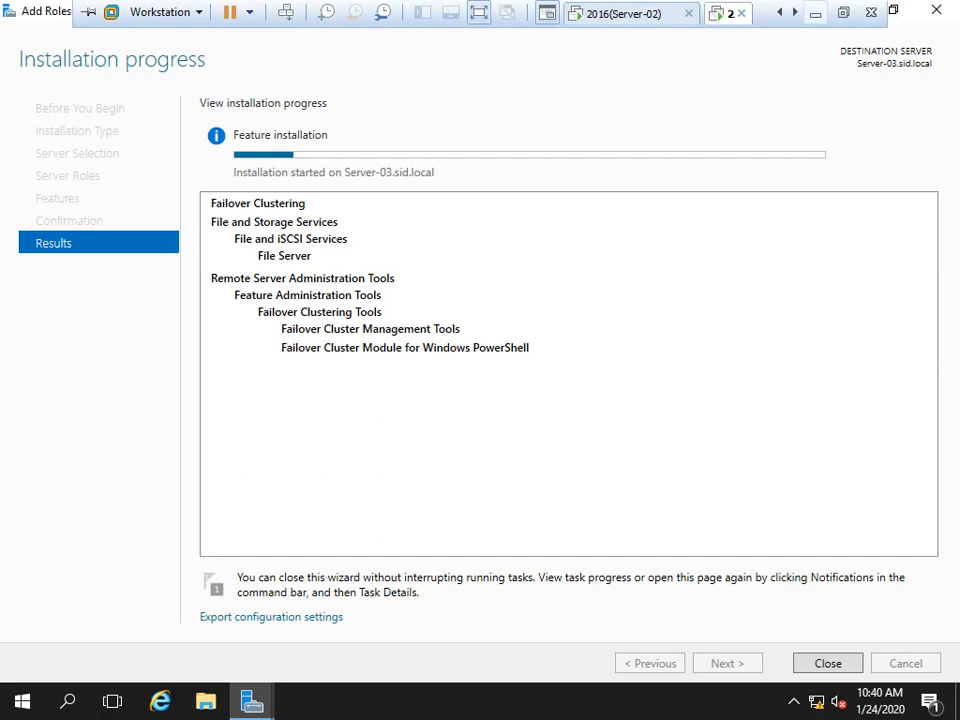
{"action": "left_click", "coordinate": [844, 12]}
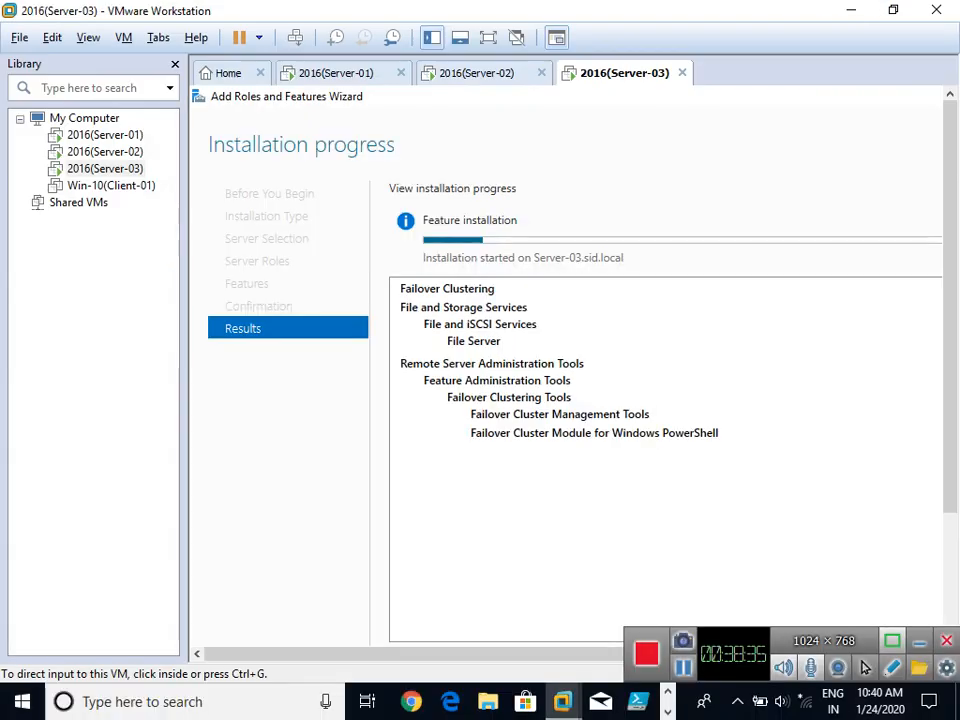
{"action": "left_click", "coordinate": [460, 88]}
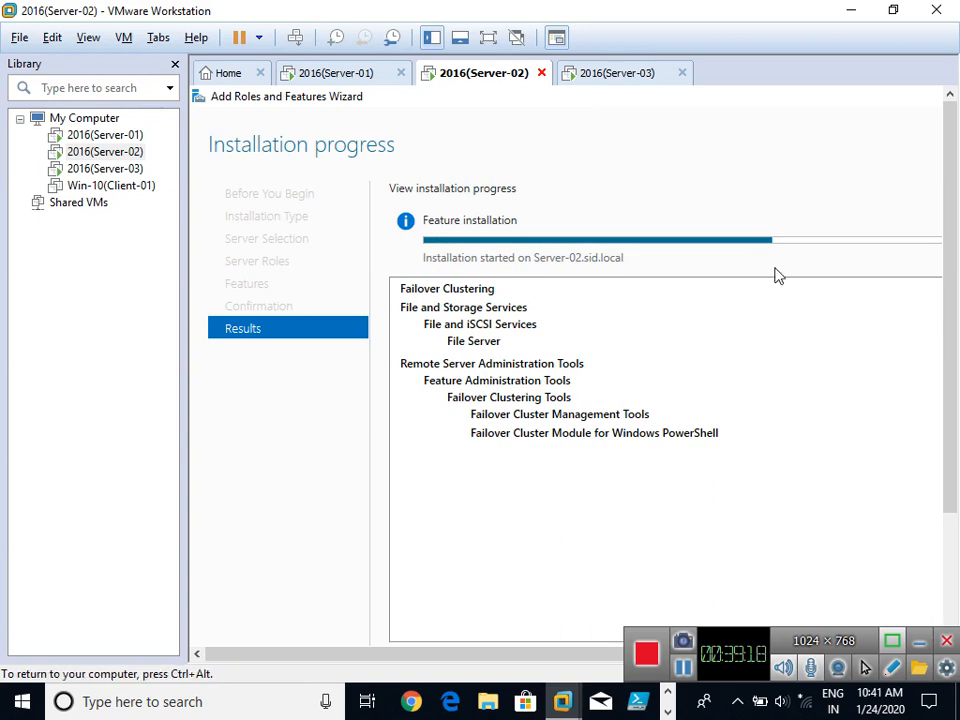
{"action": "scroll", "coordinate": [575, 380], "scroll_direction": "down", "scroll_amount": 1}
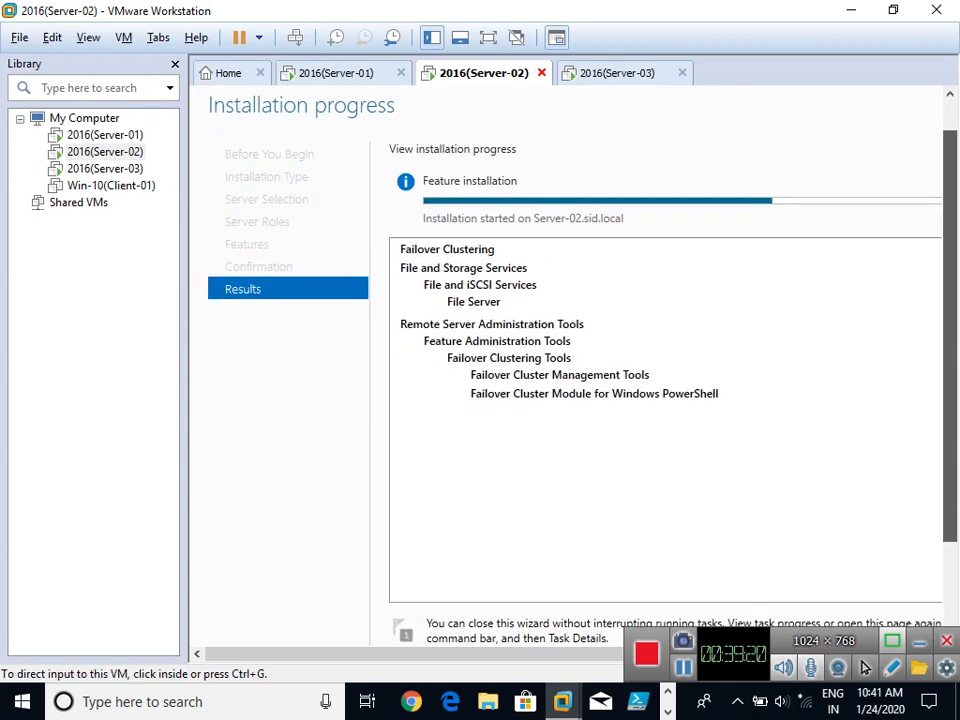
{"action": "left_click", "coordinate": [602, 74]}
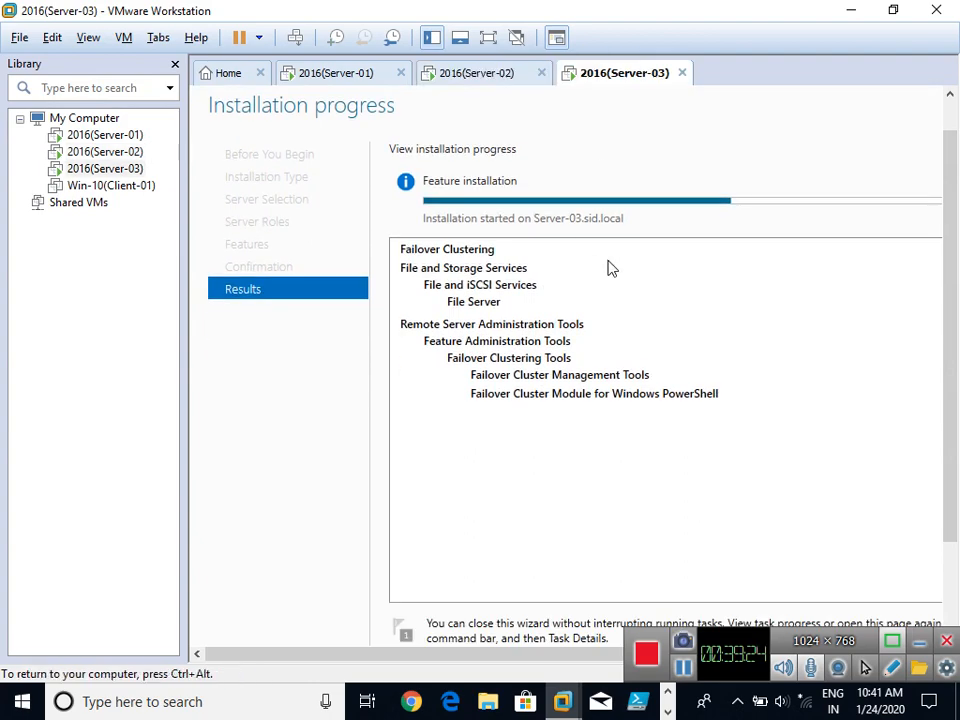
{"action": "left_click", "coordinate": [535, 76]}
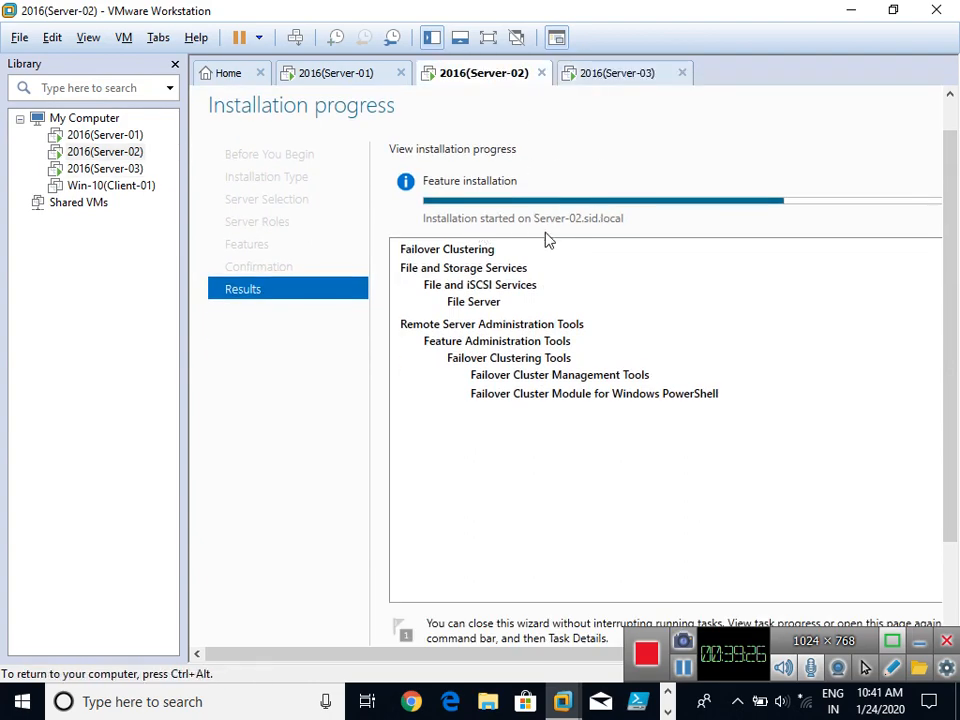
{"action": "scroll", "coordinate": [865, 536], "scroll_direction": "down", "scroll_amount": 3}
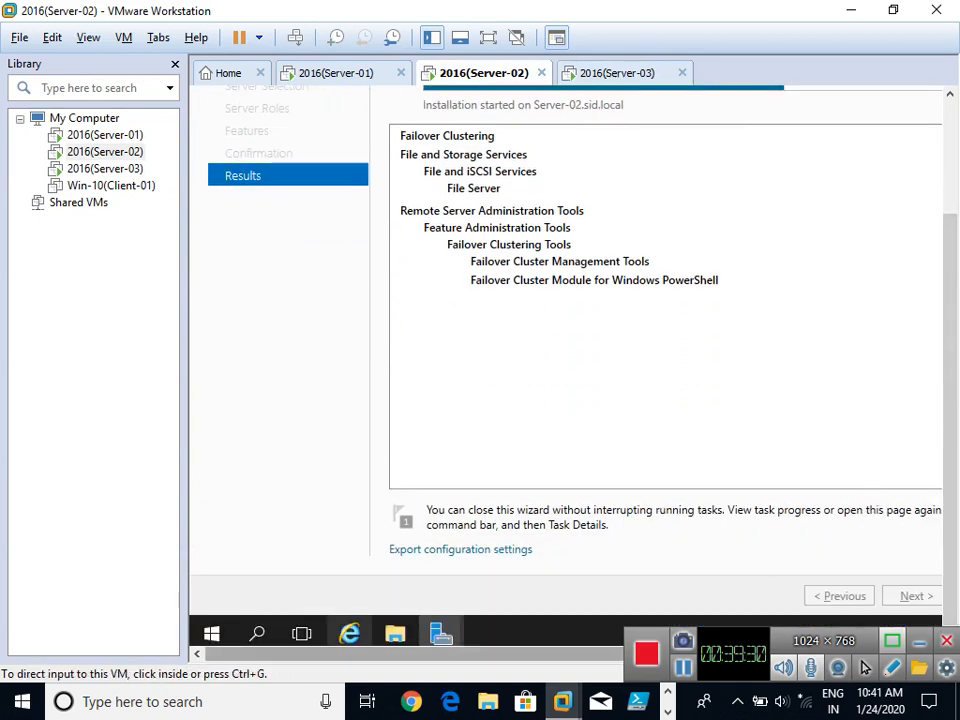
{"action": "left_click_drag", "start_coordinate": [444, 654], "coordinate": [516, 654]}
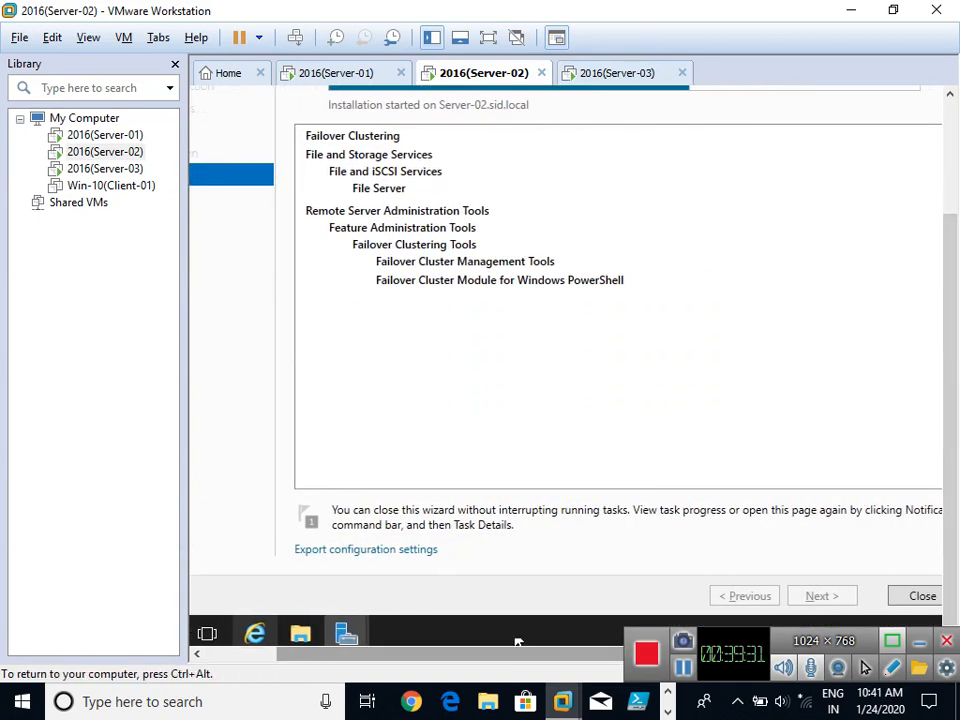
Close the Server-02 installation wizard, leaving Server Manager in focus.
{"action": "left_click", "coordinate": [922, 596]}
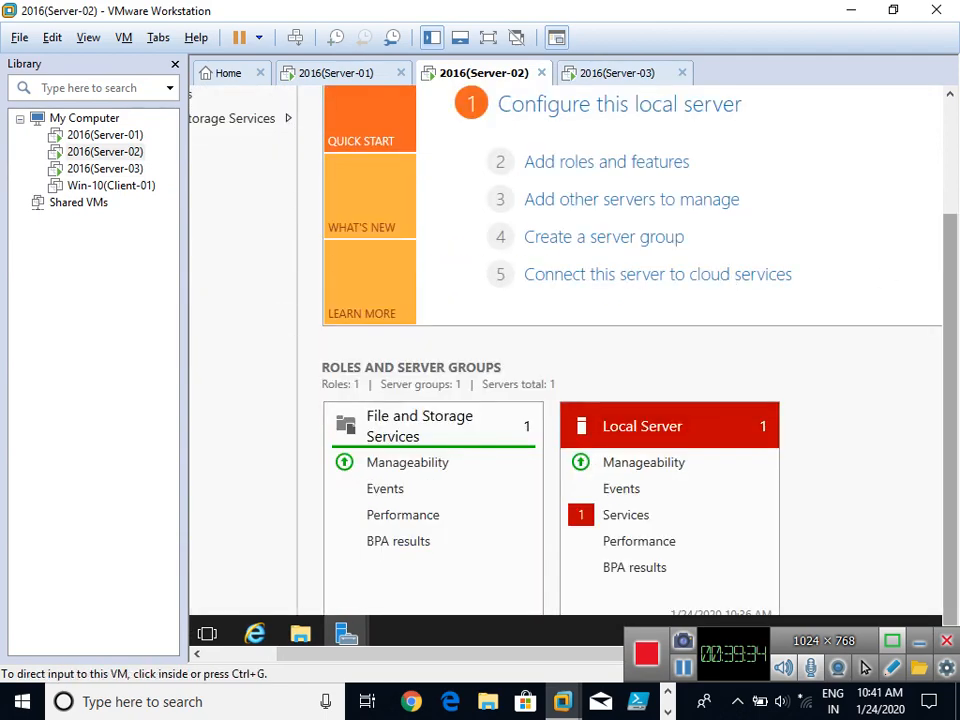
{"action": "left_click_drag", "start_coordinate": [950, 285], "coordinate": [950, 172]}
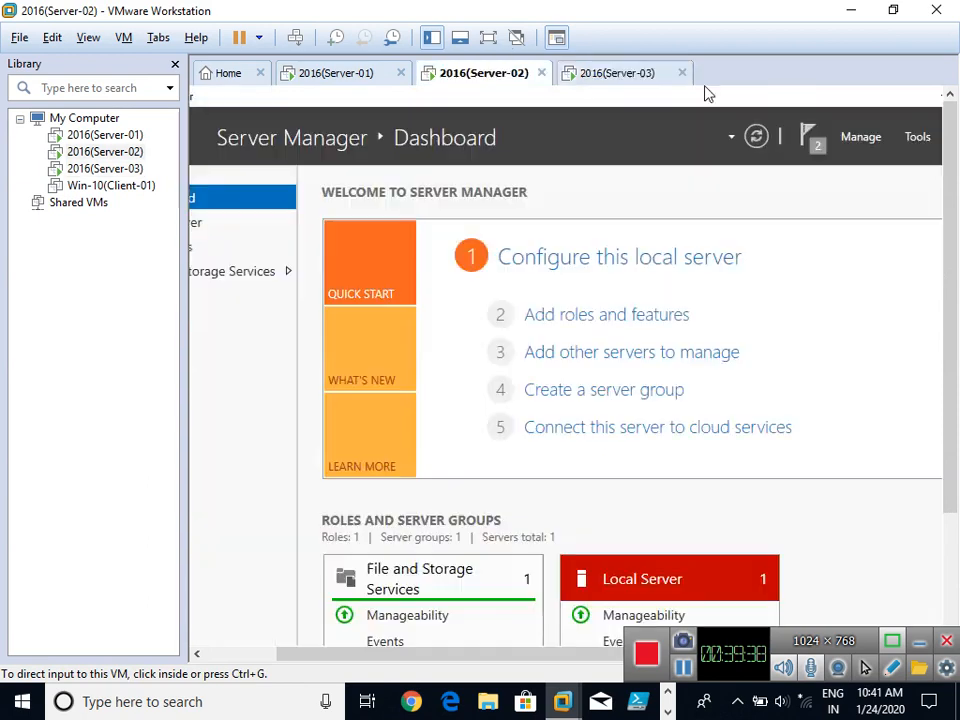
{"action": "left_click", "coordinate": [707, 109]}
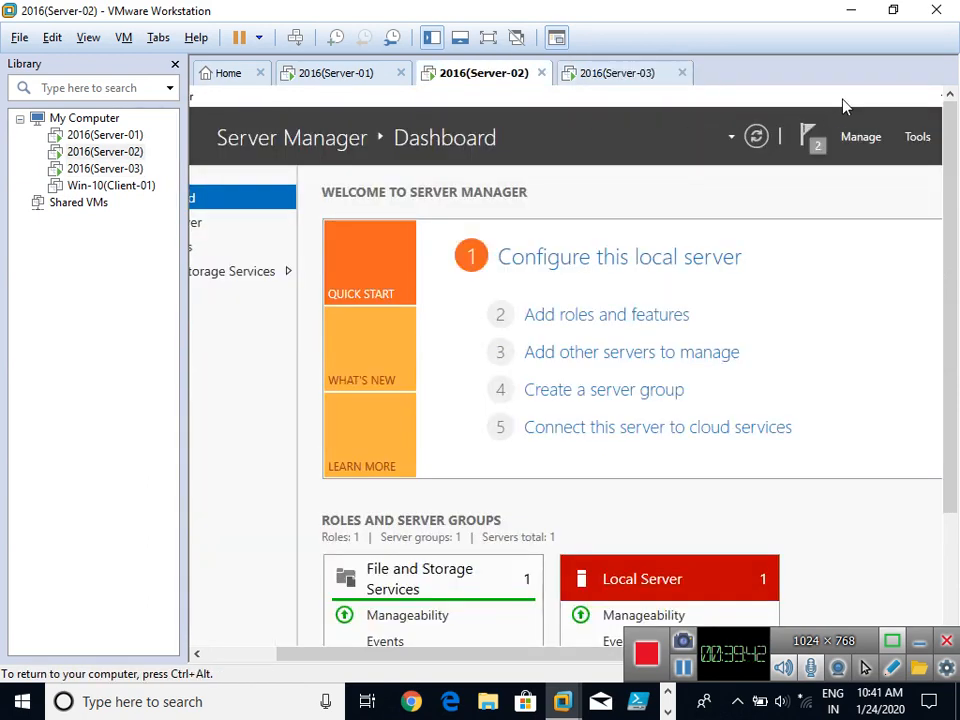
Minimize Server-02's Server Manager and switch into Server-03 to watch its progress.
{"action": "left_click_drag", "start_coordinate": [843, 100], "coordinate": [516, 150]}
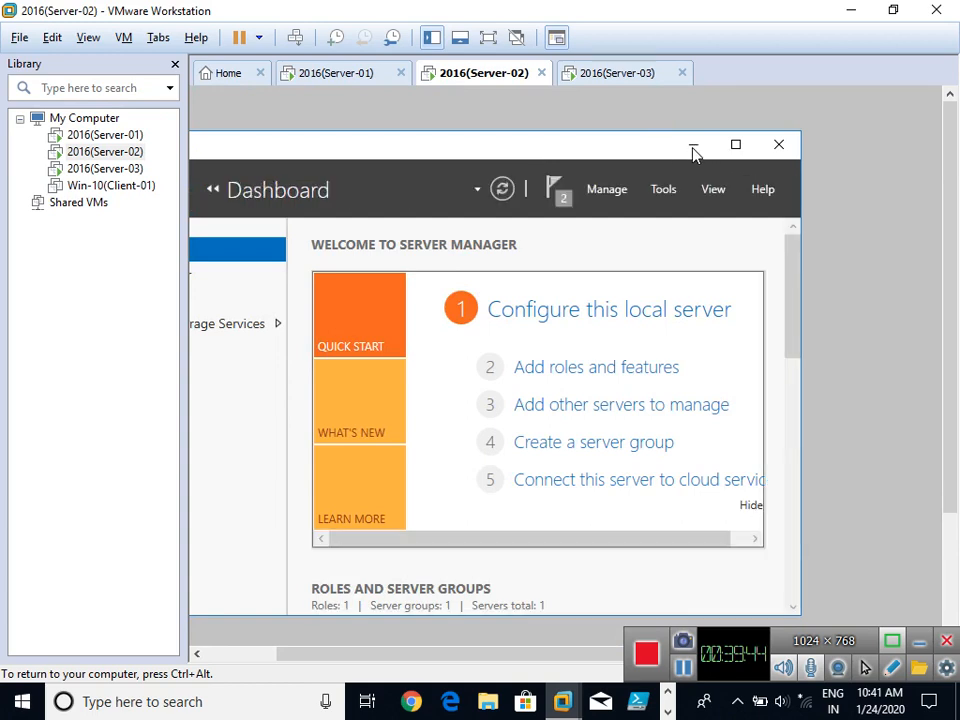
{"action": "left_click", "coordinate": [696, 150]}
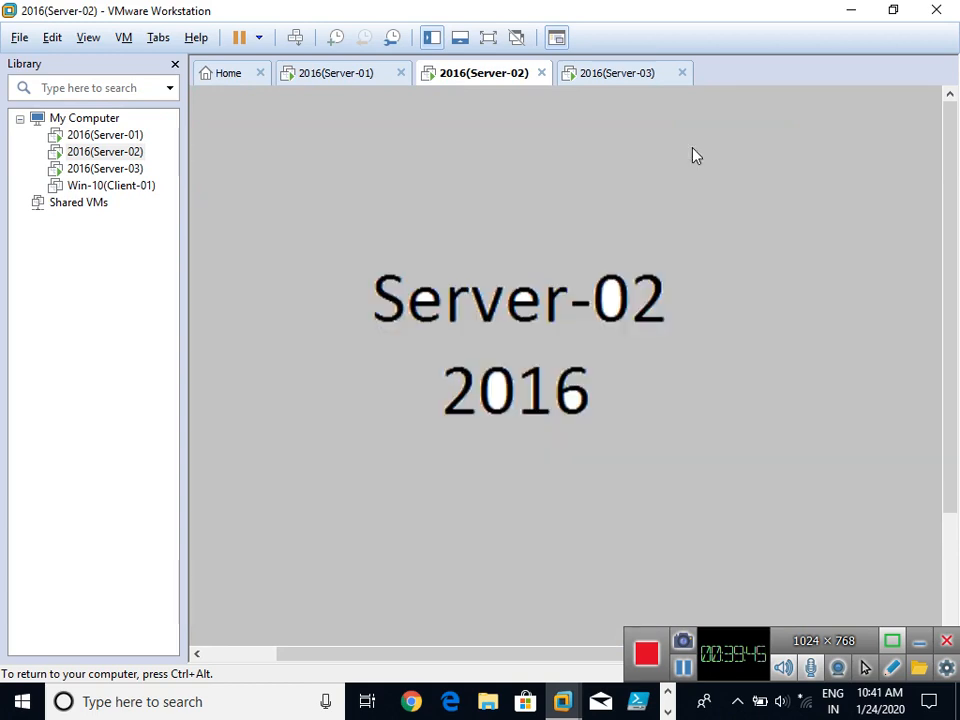
{"action": "left_click", "coordinate": [612, 76]}
{"action": "left_click", "coordinate": [613, 170]}
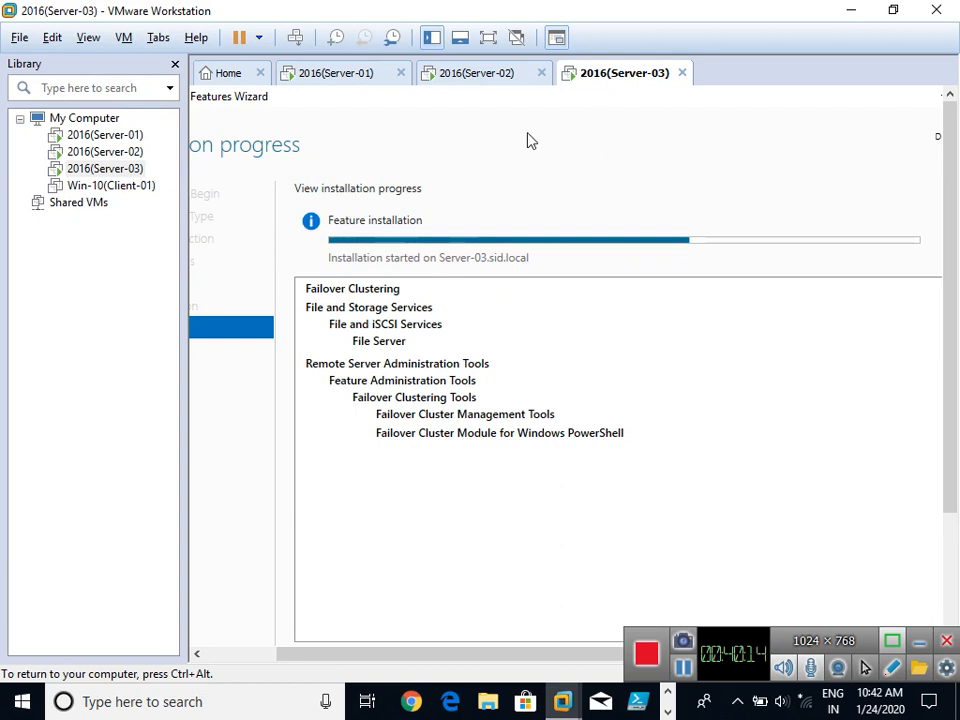
Close Server-03's finished Failover Clustering wizard, then return to Server-02.
{"action": "left_click", "coordinate": [478, 78]}
{"action": "left_click", "coordinate": [614, 80]}
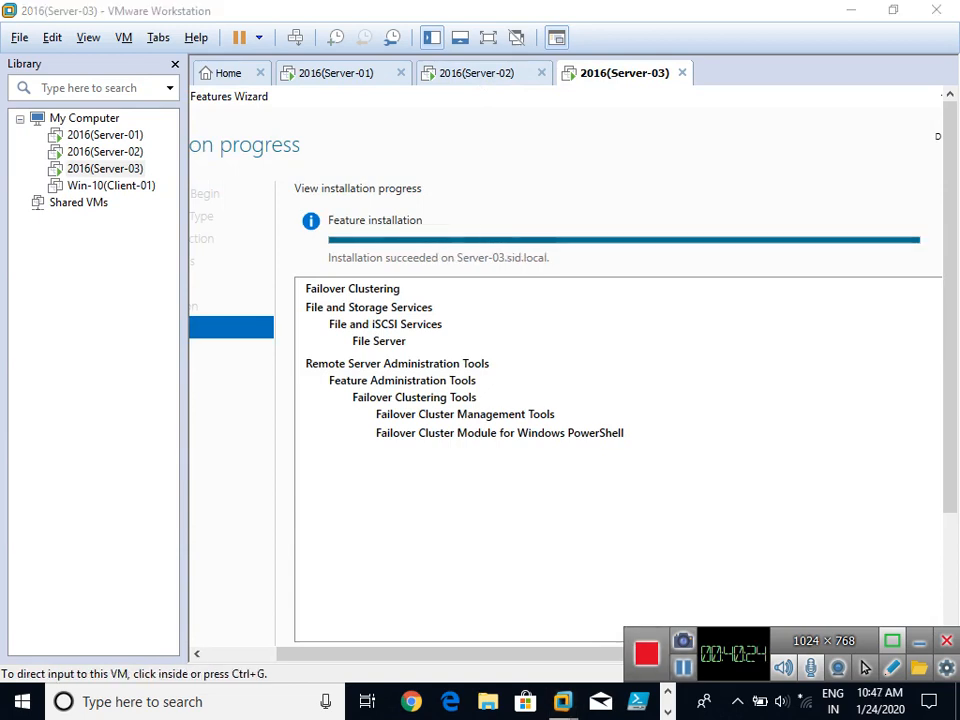
{"action": "left_click", "coordinate": [471, 294]}
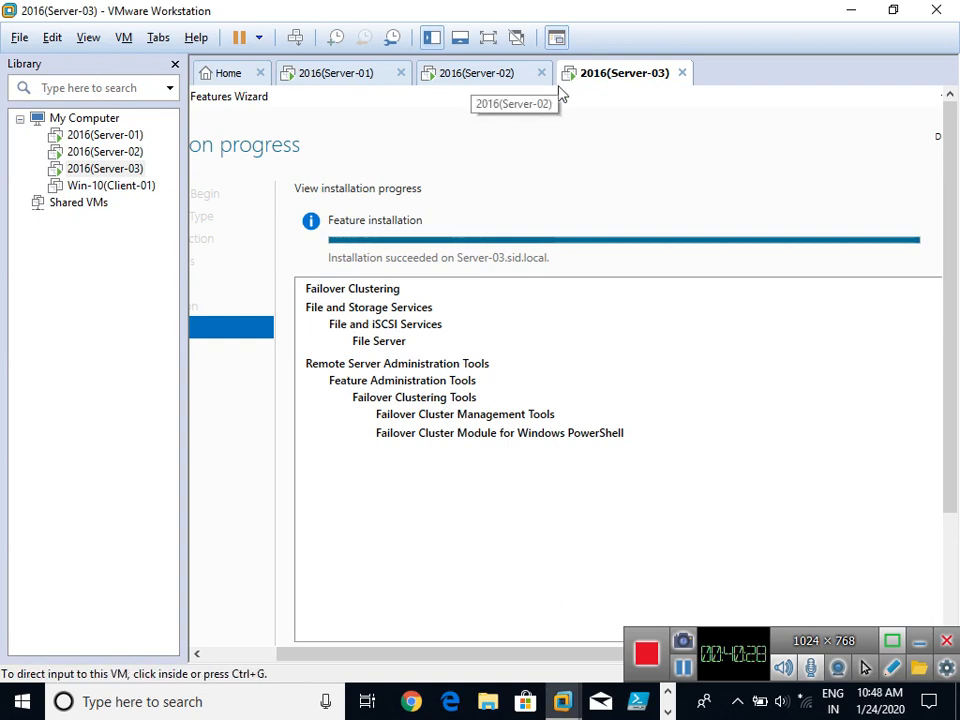
{"action": "left_click_drag", "start_coordinate": [950, 334], "coordinate": [950, 470]}
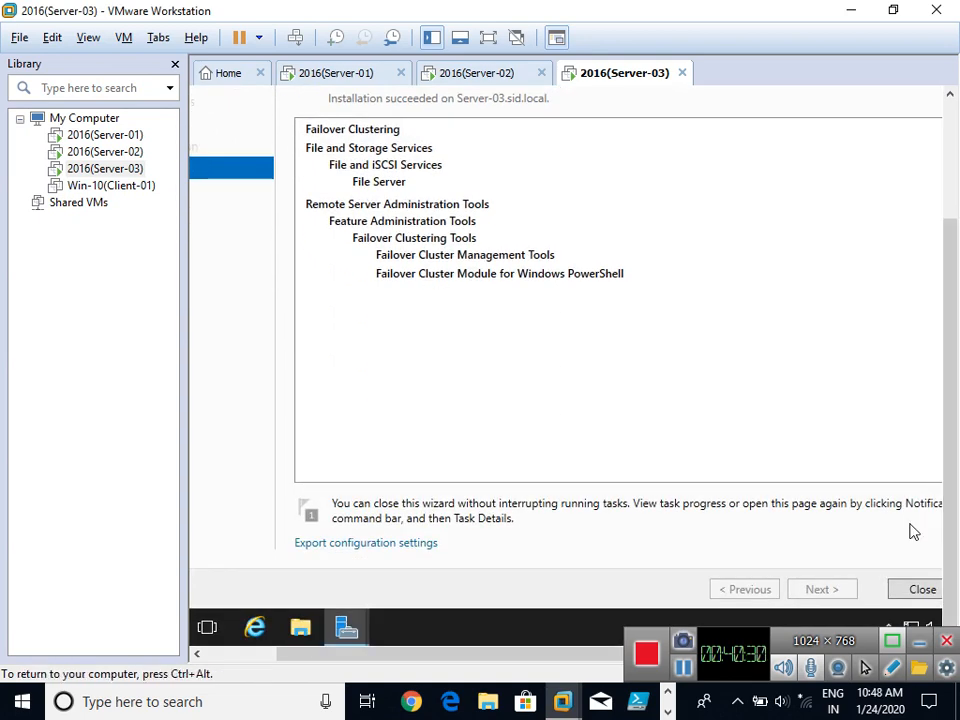
{"action": "left_click", "coordinate": [918, 590]}
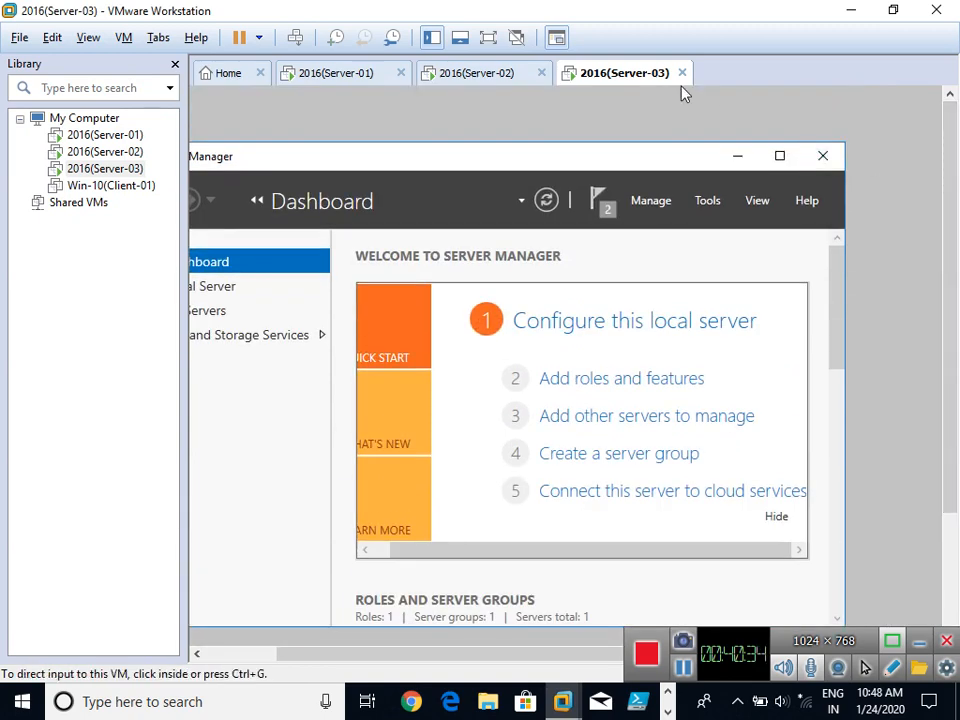
{"action": "left_click", "coordinate": [490, 74]}
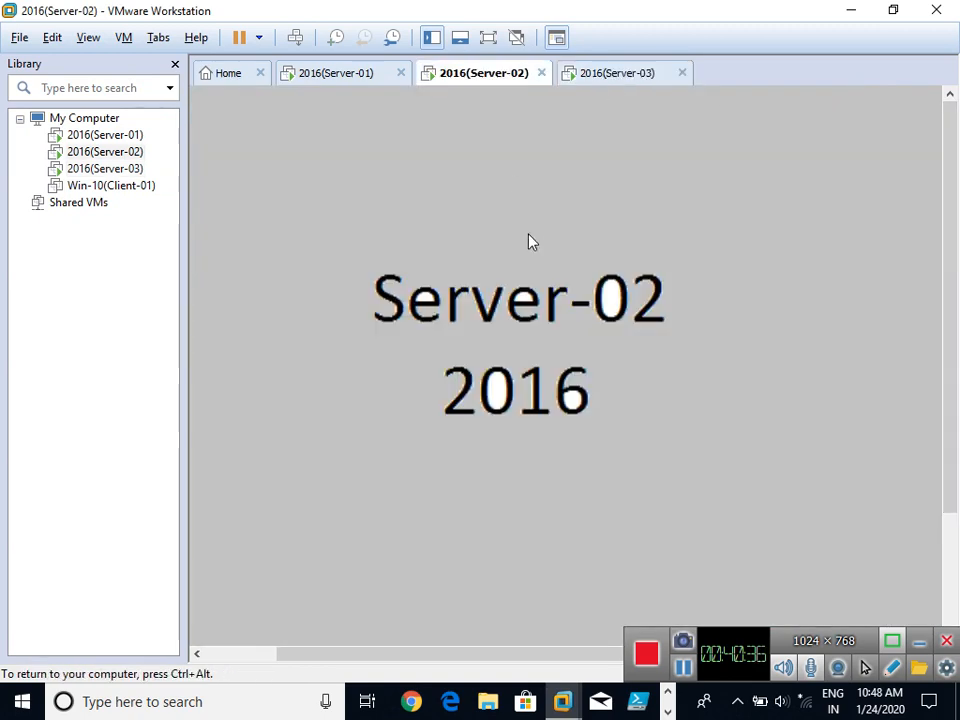
Put Server-02 in full screen and launch Failover Cluster Manager from Server Manager's Tools, maximized.
{"action": "key", "text": "ctrl+alt+Return"}
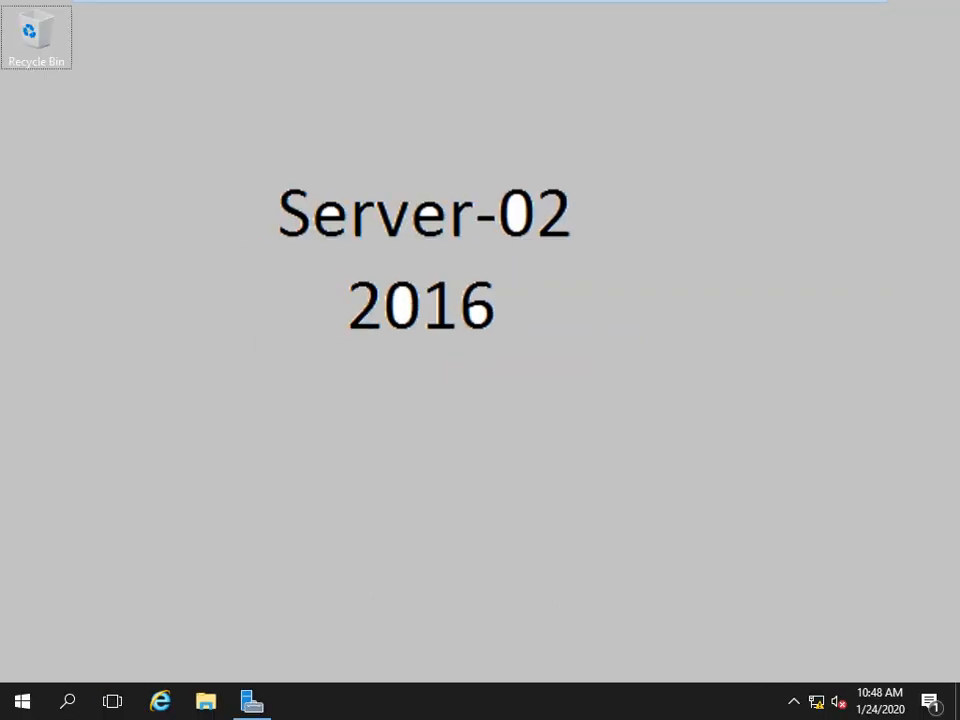
{"action": "left_click", "coordinate": [255, 704]}
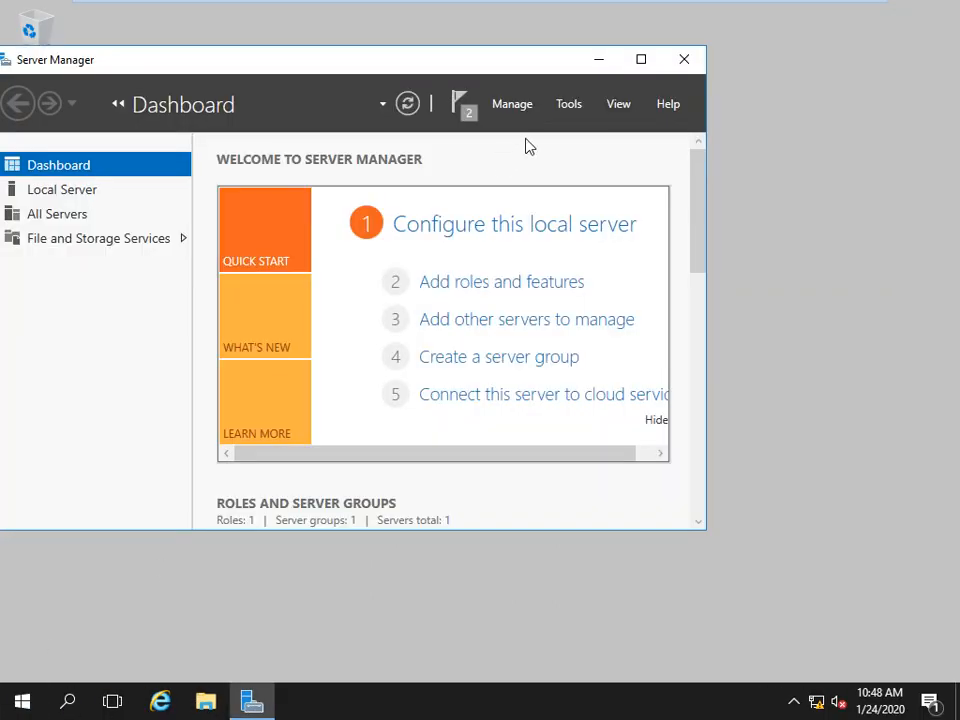
{"action": "left_click", "coordinate": [572, 109]}
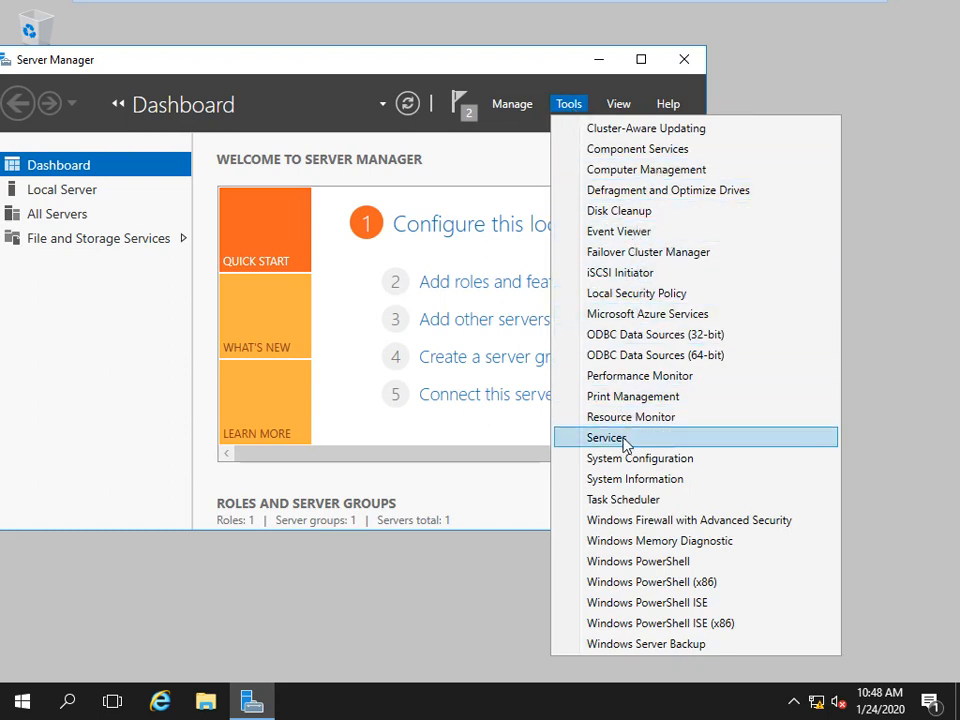
{"action": "left_click", "coordinate": [679, 254]}
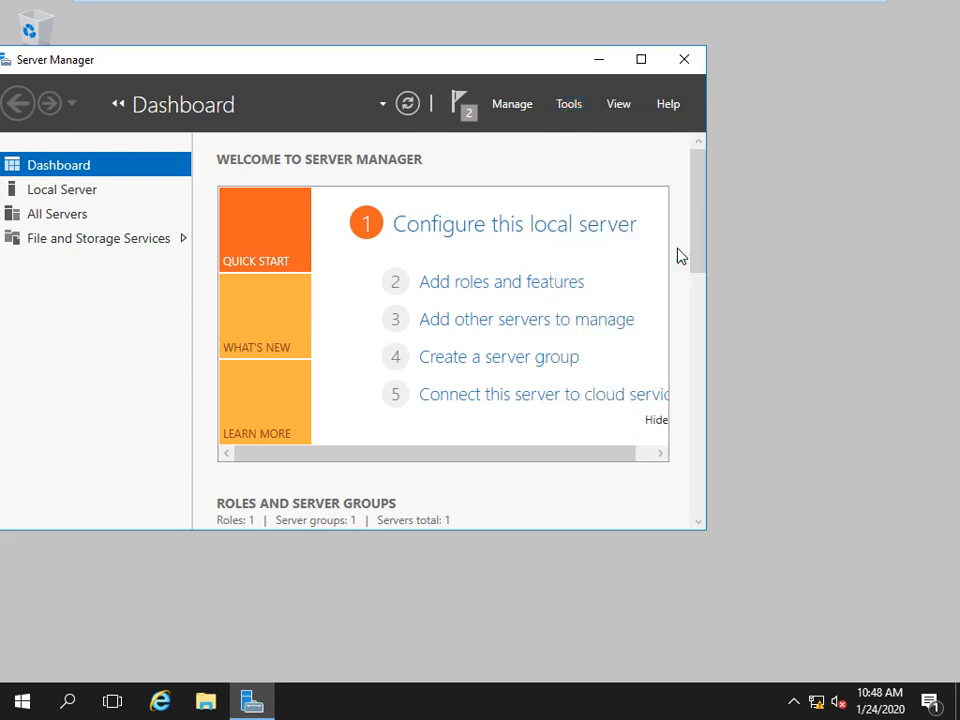
{"action": "left_click", "coordinate": [603, 60]}
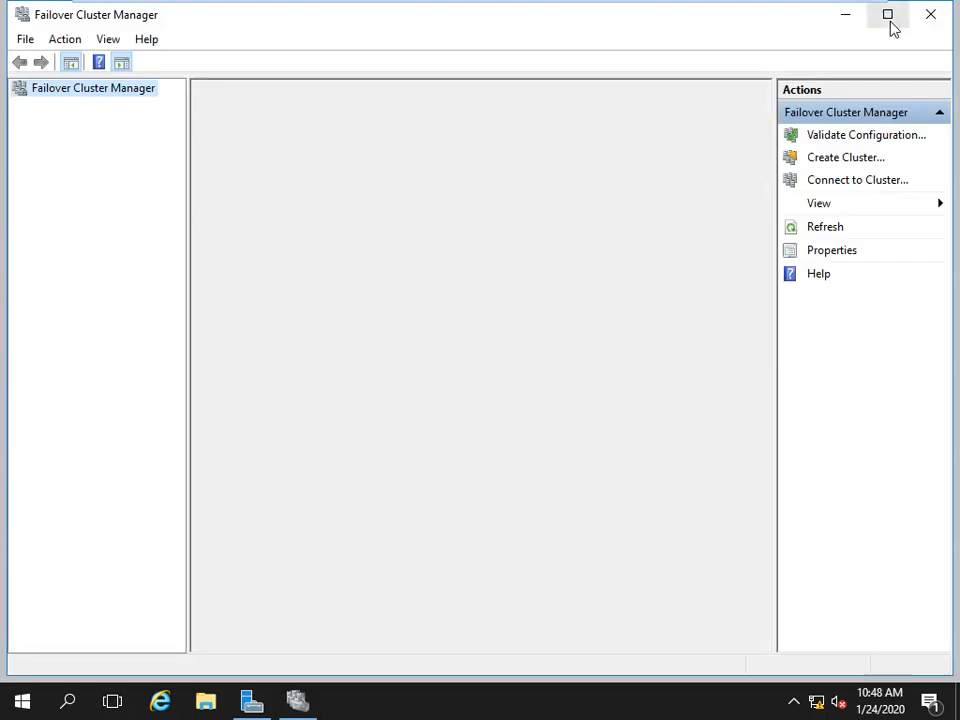
{"action": "left_click", "coordinate": [888, 18]}
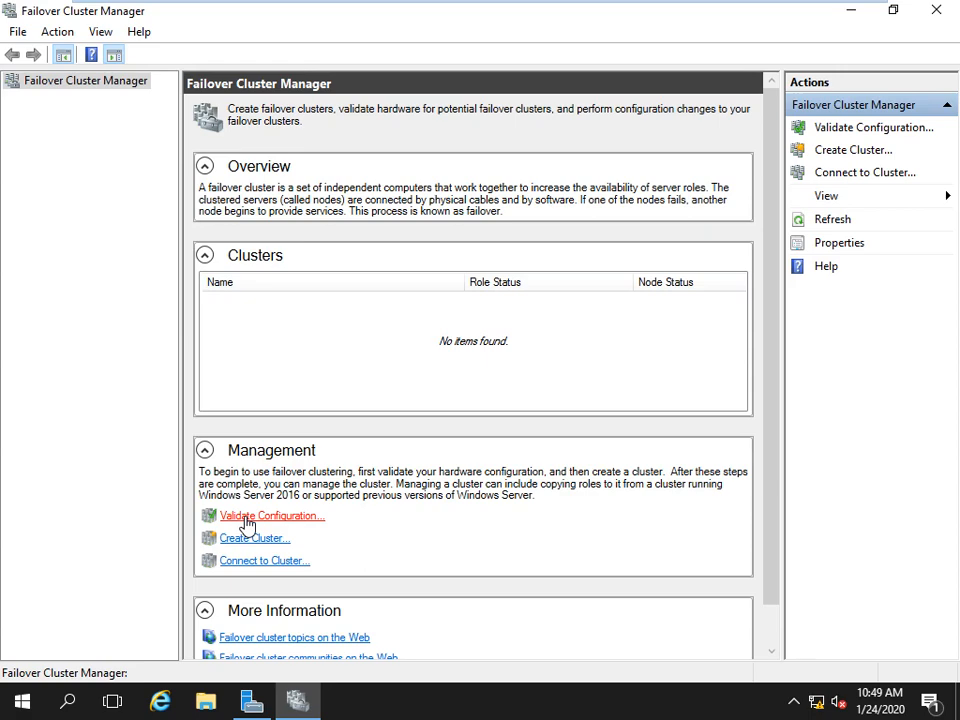
Start Validate Configuration and move past Before You Begin to Select Servers or a Cluster.
{"action": "left_click", "coordinate": [247, 518]}
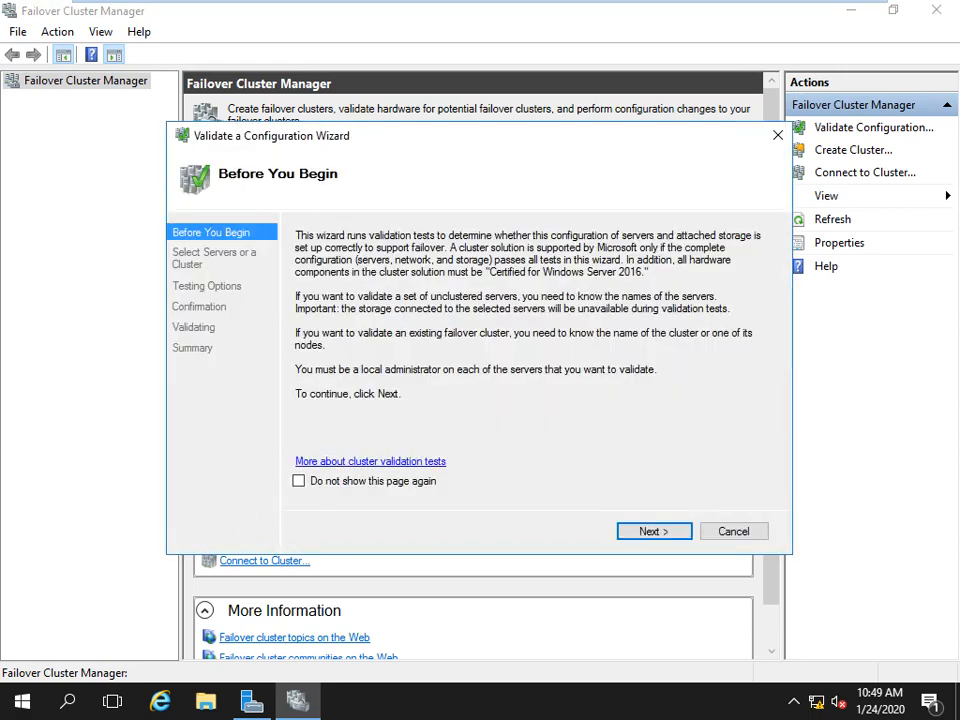
{"action": "left_click_drag", "start_coordinate": [372, 144], "coordinate": [388, 84]}
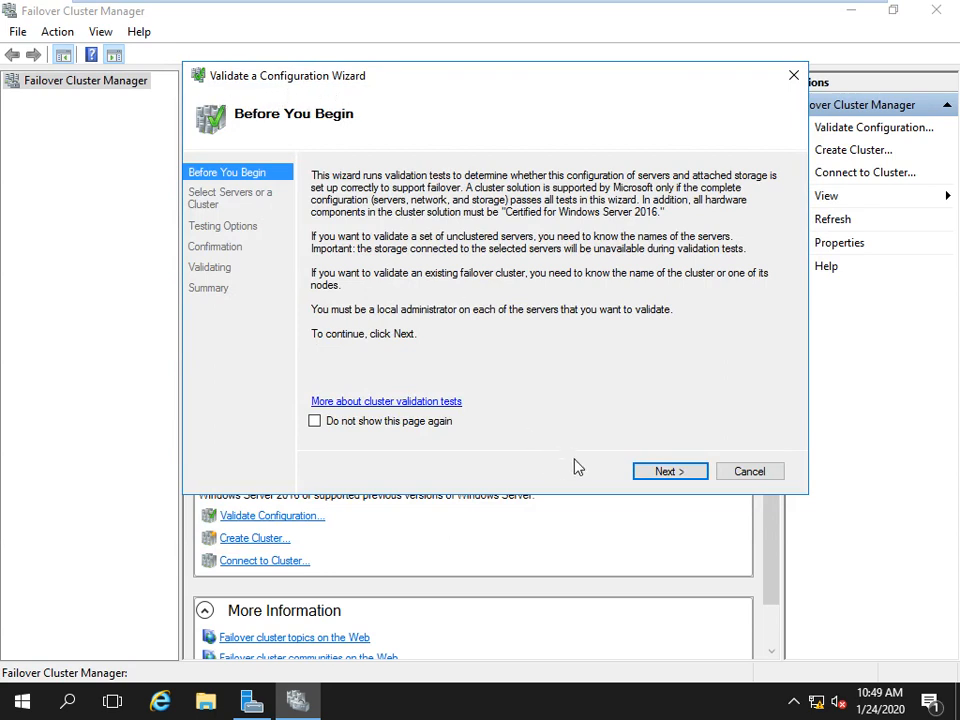
{"action": "left_click", "coordinate": [655, 473]}
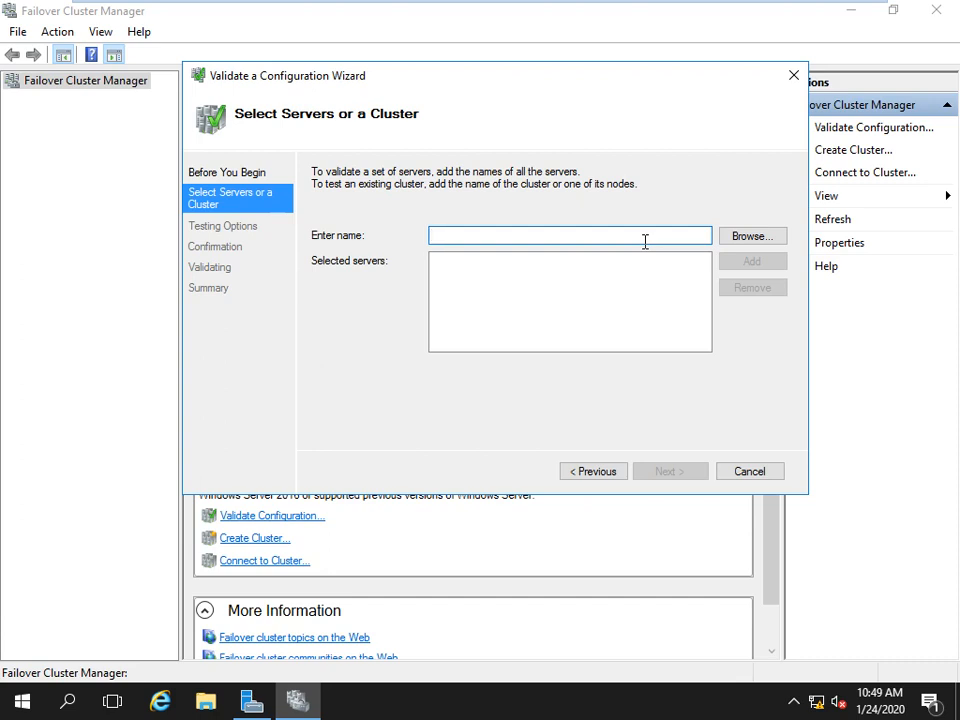
Search the sid.local domain for computers and select SERVER-02 in the results.
{"action": "left_click", "coordinate": [753, 236]}
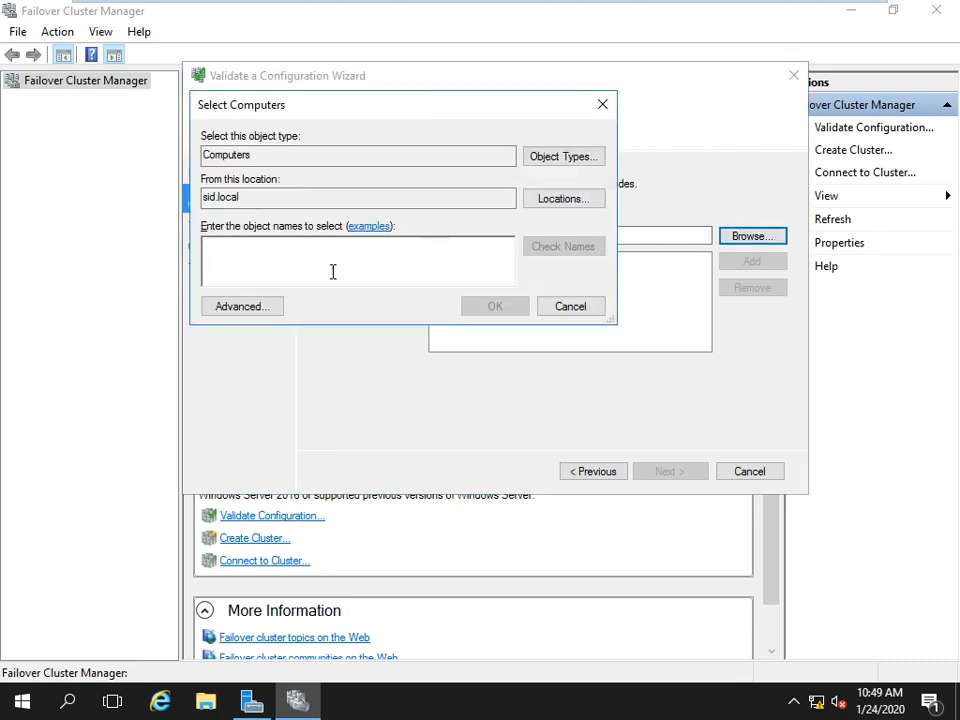
{"action": "left_click", "coordinate": [250, 306]}
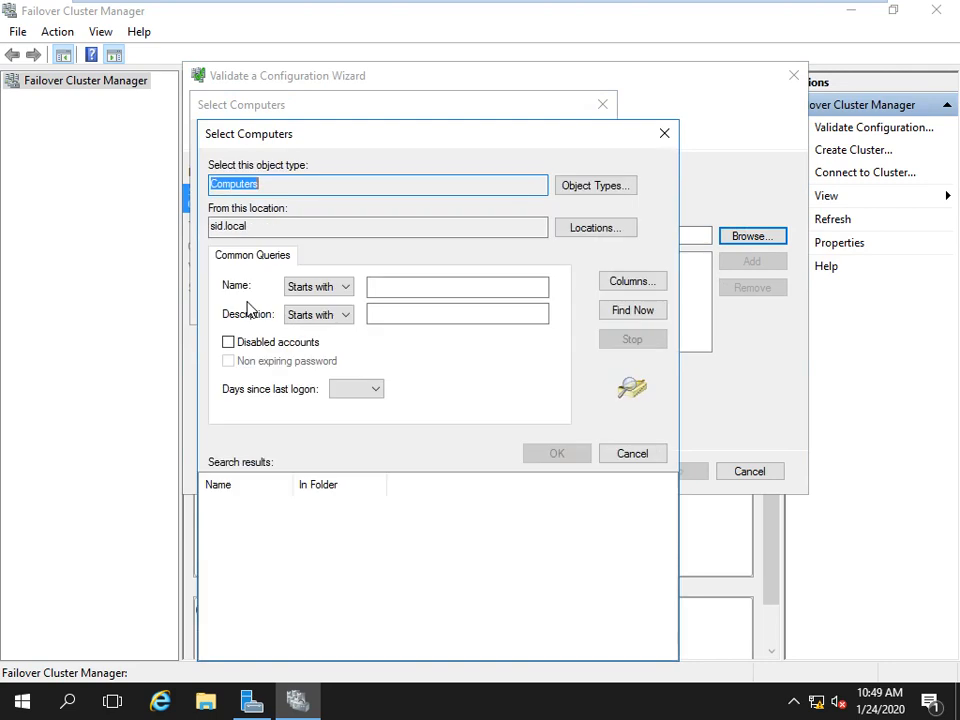
{"action": "left_click", "coordinate": [625, 314]}
{"action": "left_click_drag", "start_coordinate": [490, 140], "coordinate": [538, 40]}
{"action": "double_click", "coordinate": [342, 381]}
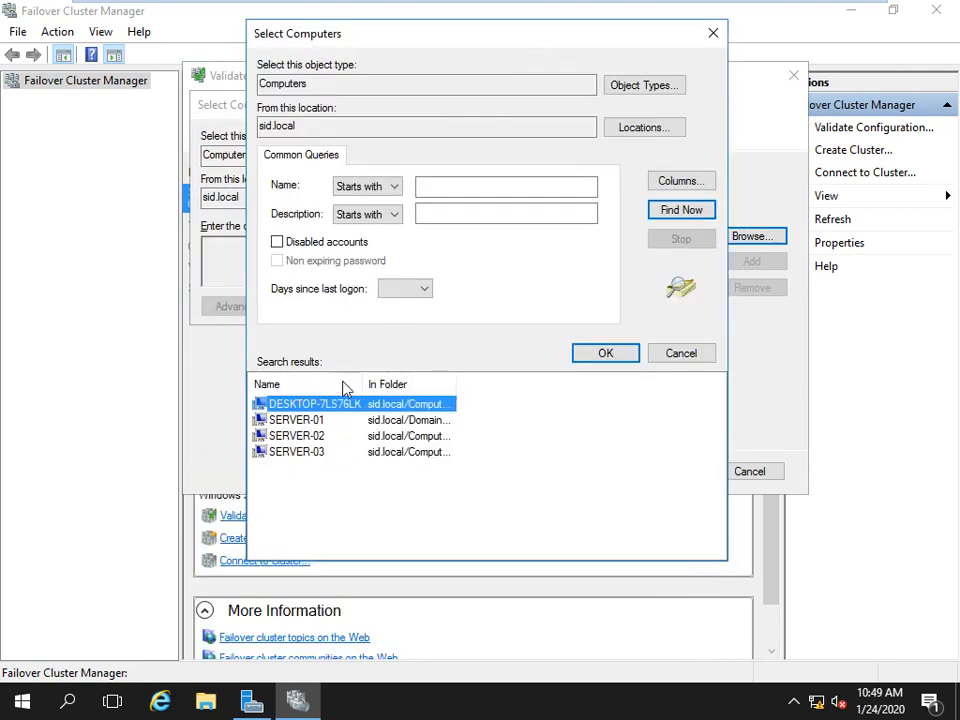
{"action": "left_click", "coordinate": [315, 447]}
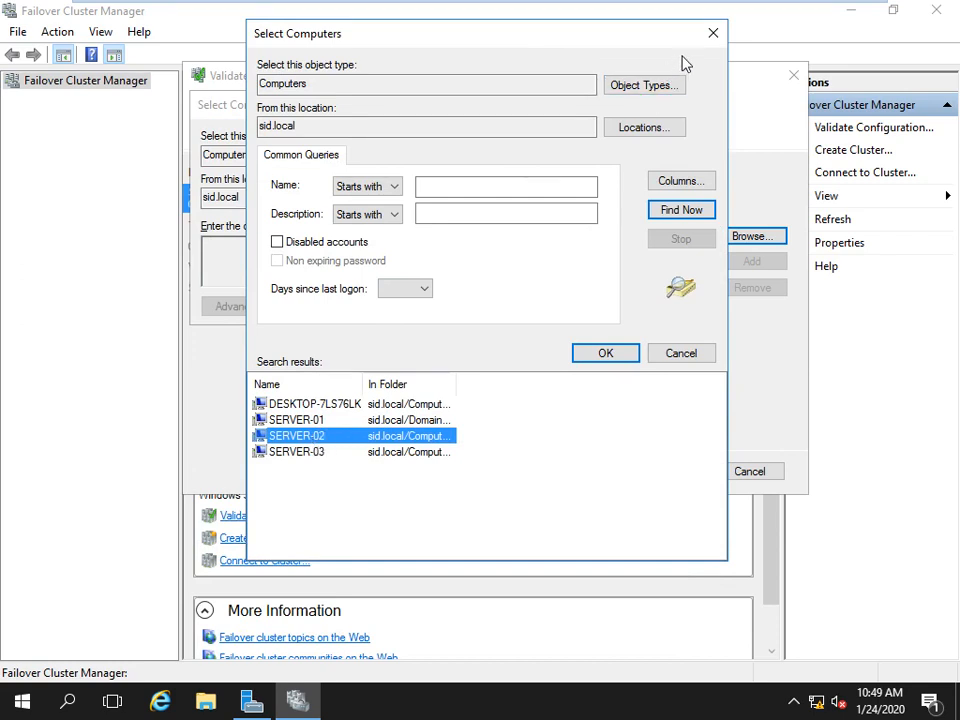
Cancel the computer dialogs, close the validation wizard and minimize Failover Cluster Manager.
{"action": "left_click", "coordinate": [713, 33]}
{"action": "left_click", "coordinate": [603, 104]}
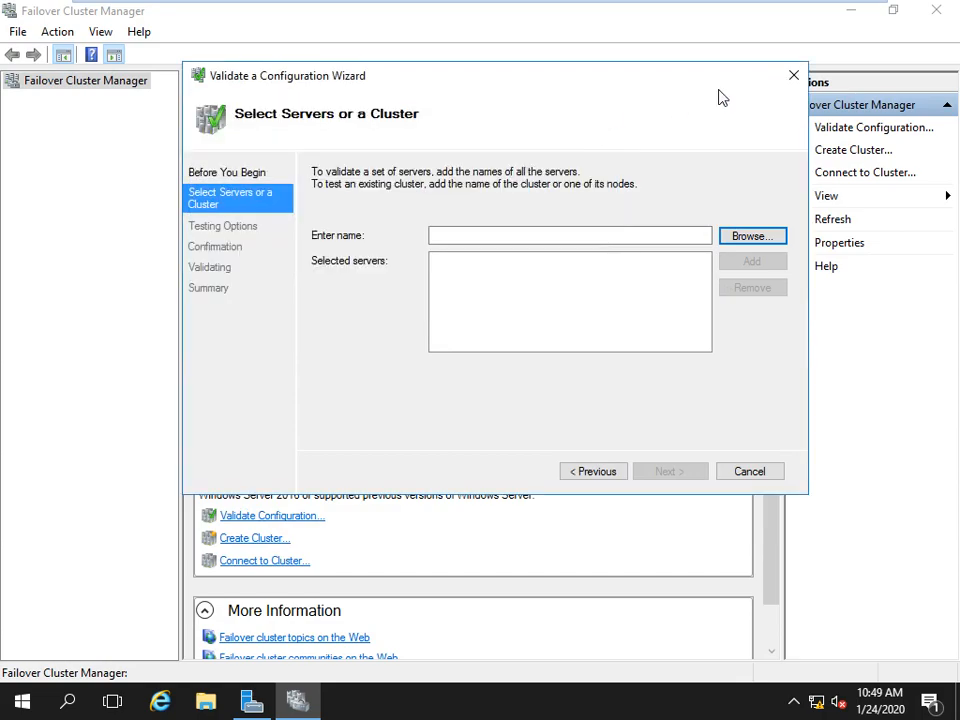
{"action": "left_click", "coordinate": [792, 76]}
{"action": "left_click", "coordinate": [851, 11]}
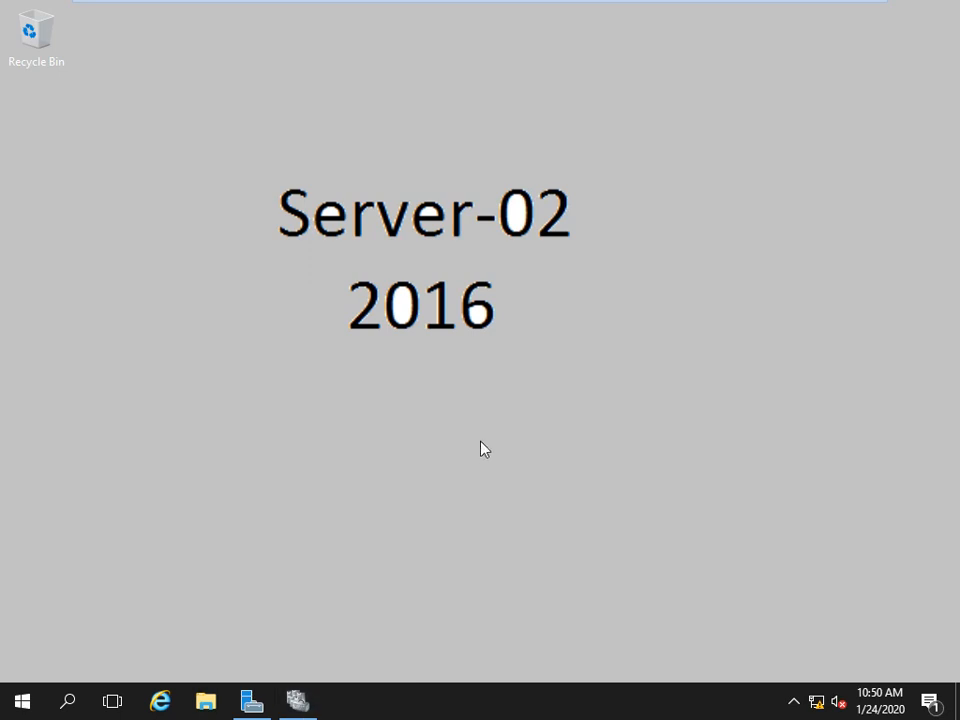
Start Validate Configuration and open the advanced computer search from Browse.
{"action": "left_click", "coordinate": [298, 700]}
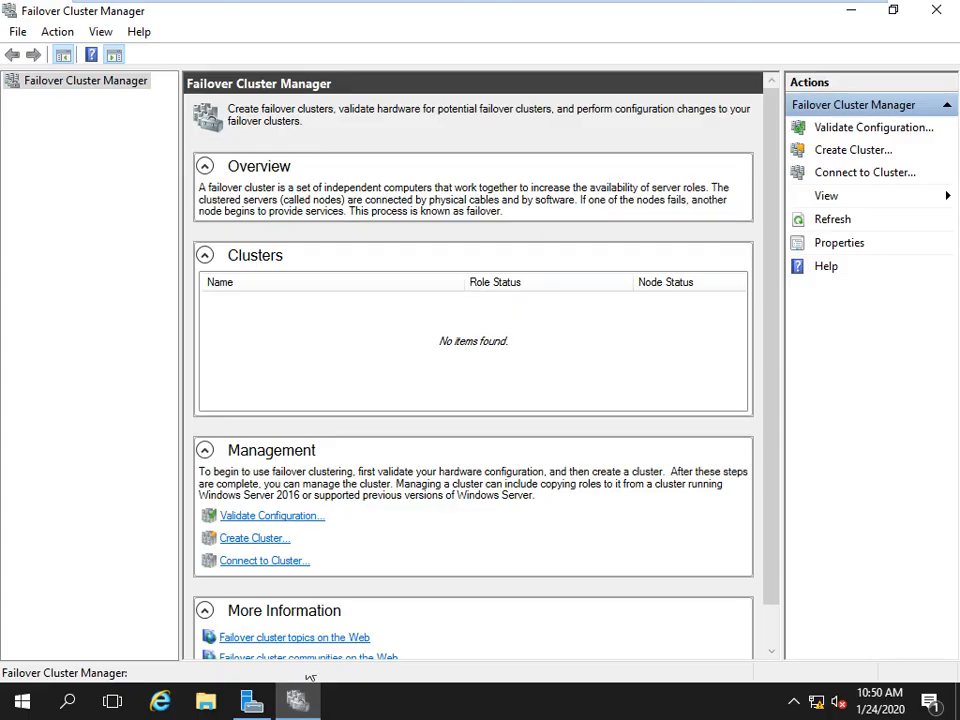
{"action": "left_click", "coordinate": [263, 517]}
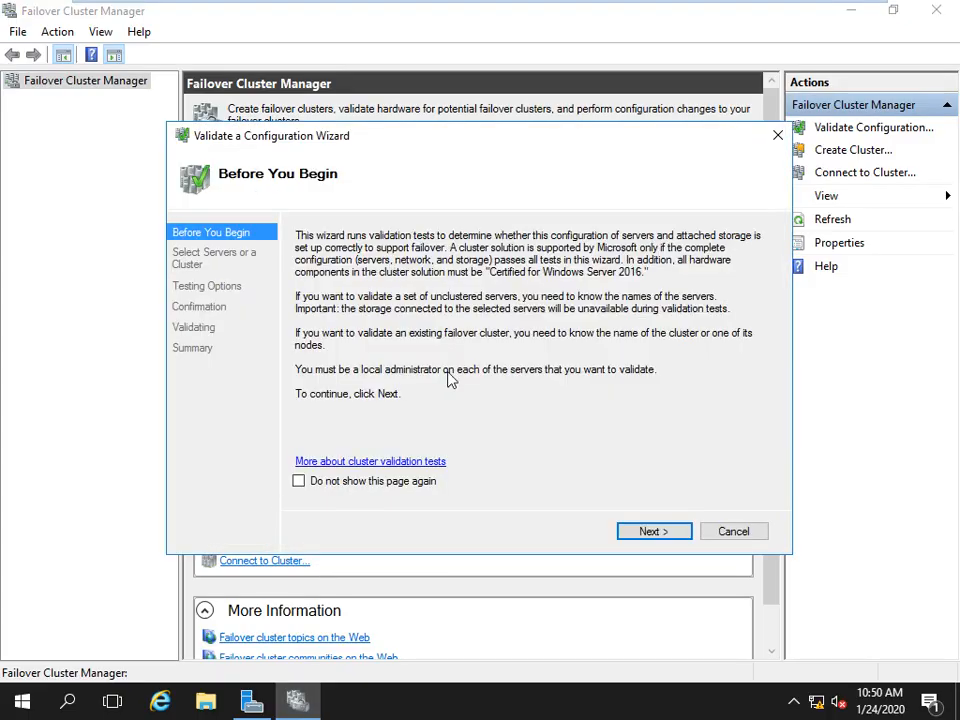
{"action": "left_click", "coordinate": [648, 531]}
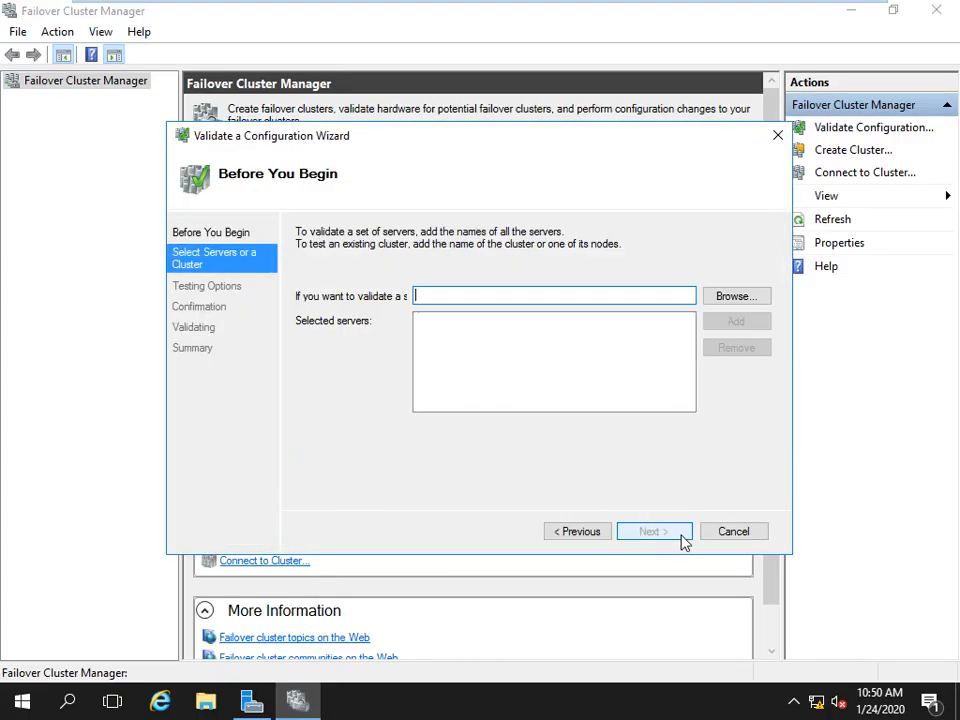
{"action": "left_click", "coordinate": [724, 302]}
{"action": "left_click", "coordinate": [222, 369]}
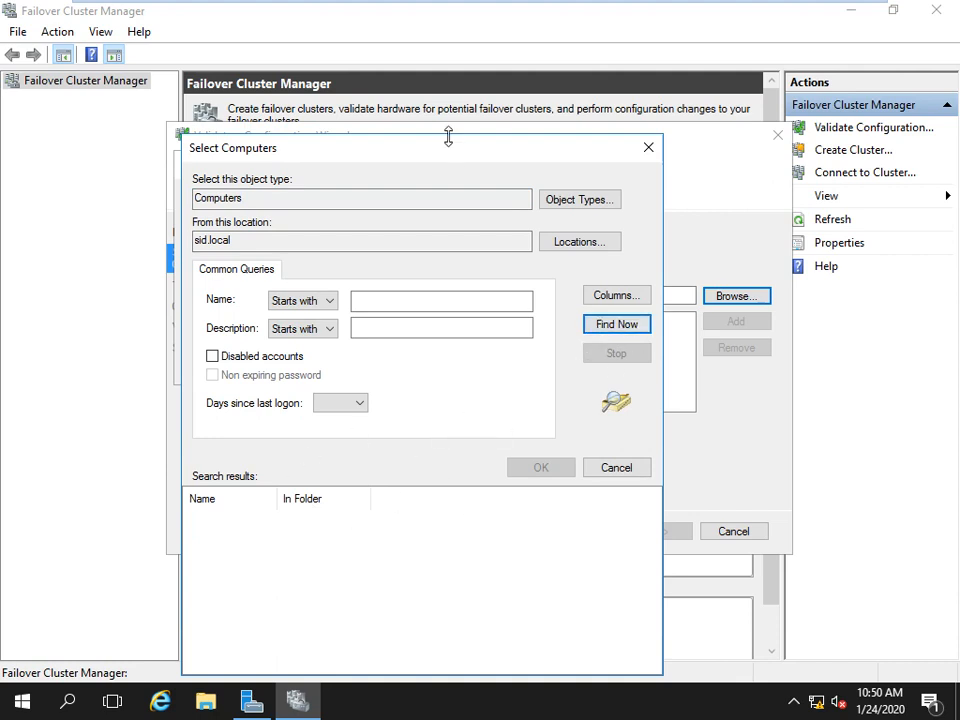
Set the computer search location to Entire Directory.
{"action": "left_click_drag", "start_coordinate": [424, 157], "coordinate": [525, 25]}
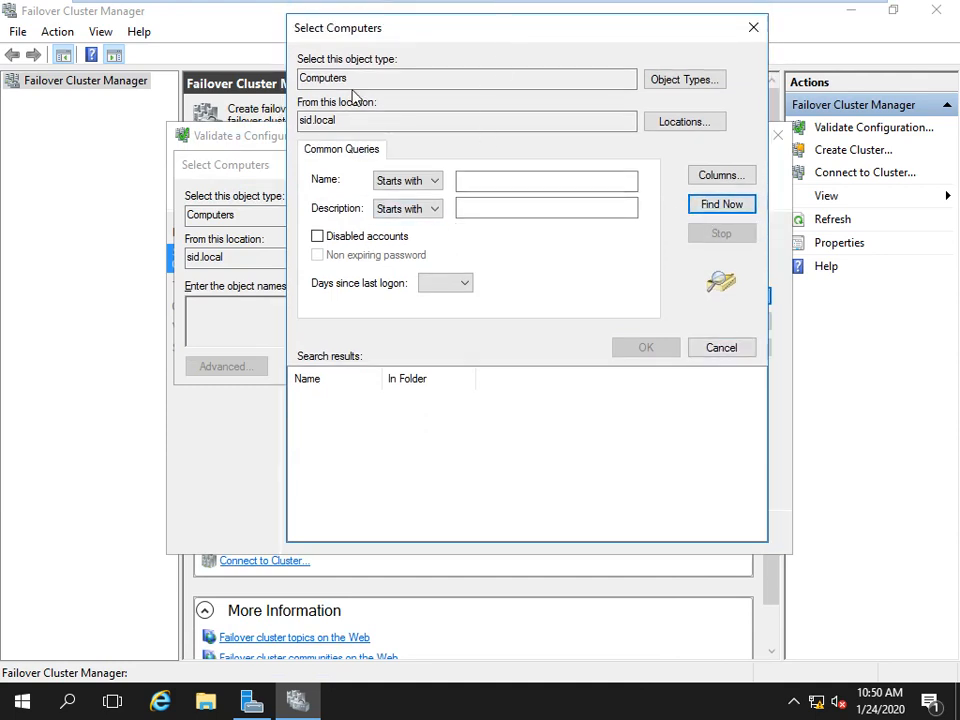
{"action": "left_click", "coordinate": [683, 123]}
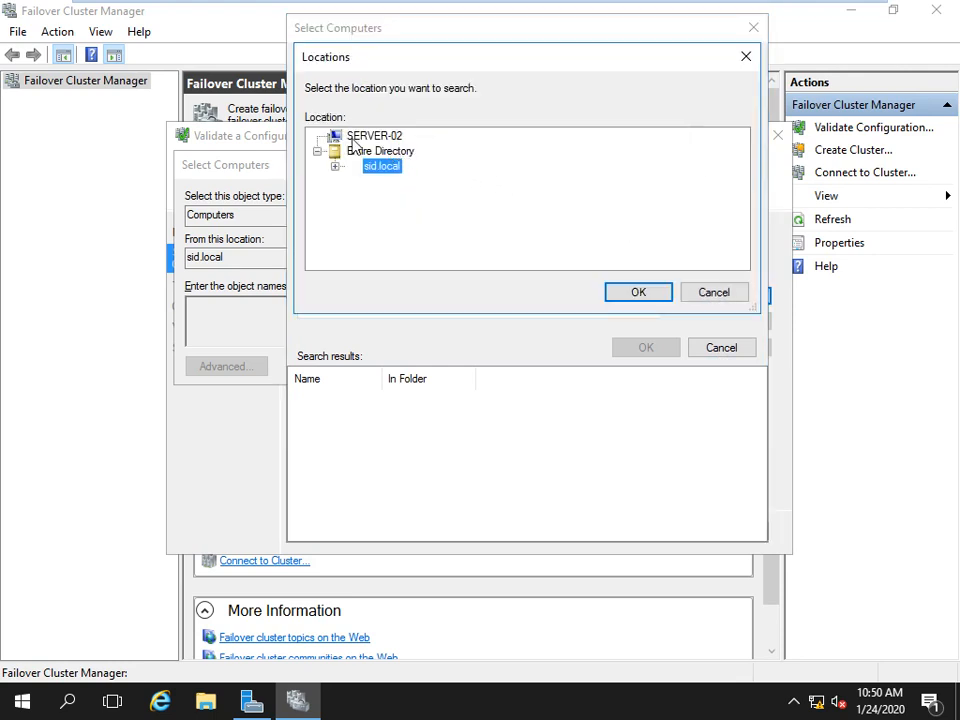
{"action": "left_click", "coordinate": [398, 152]}
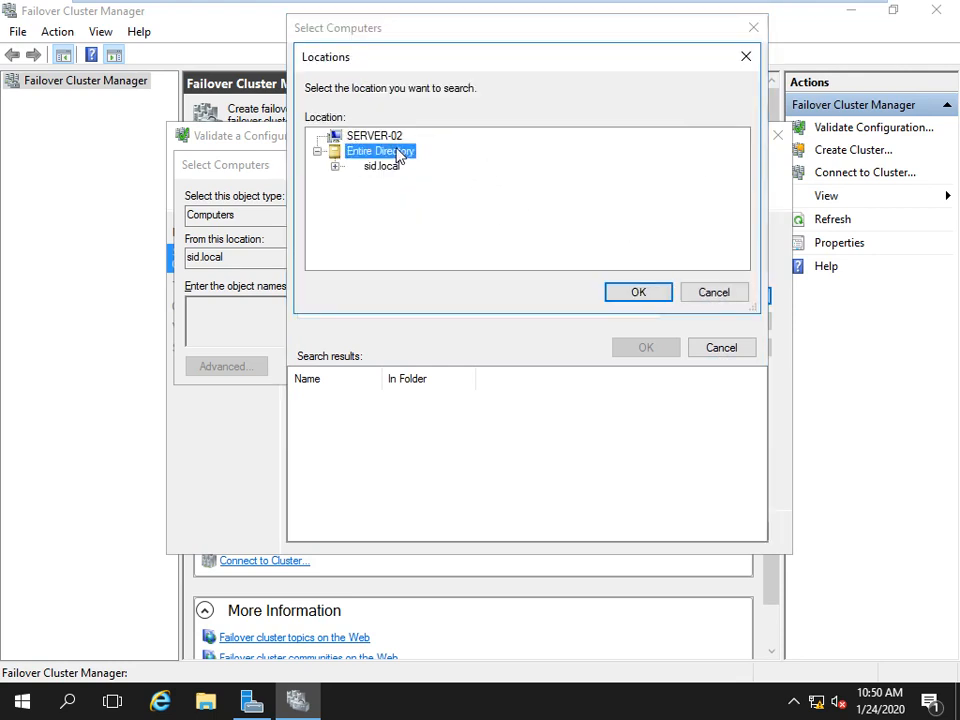
{"action": "left_click", "coordinate": [648, 296]}
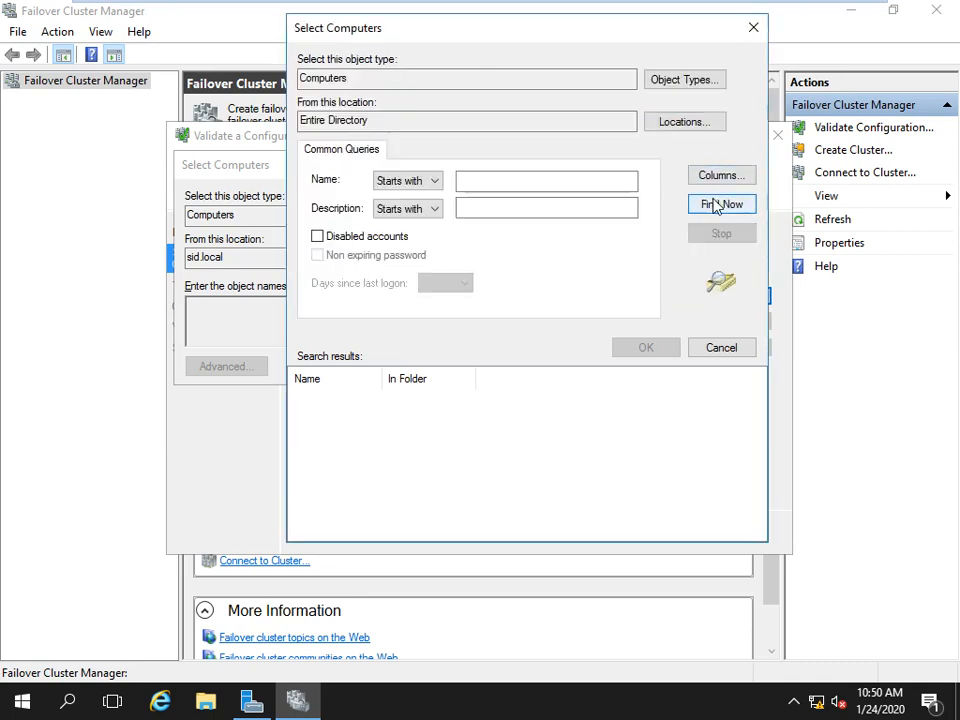
{"action": "left_click", "coordinate": [721, 347]}
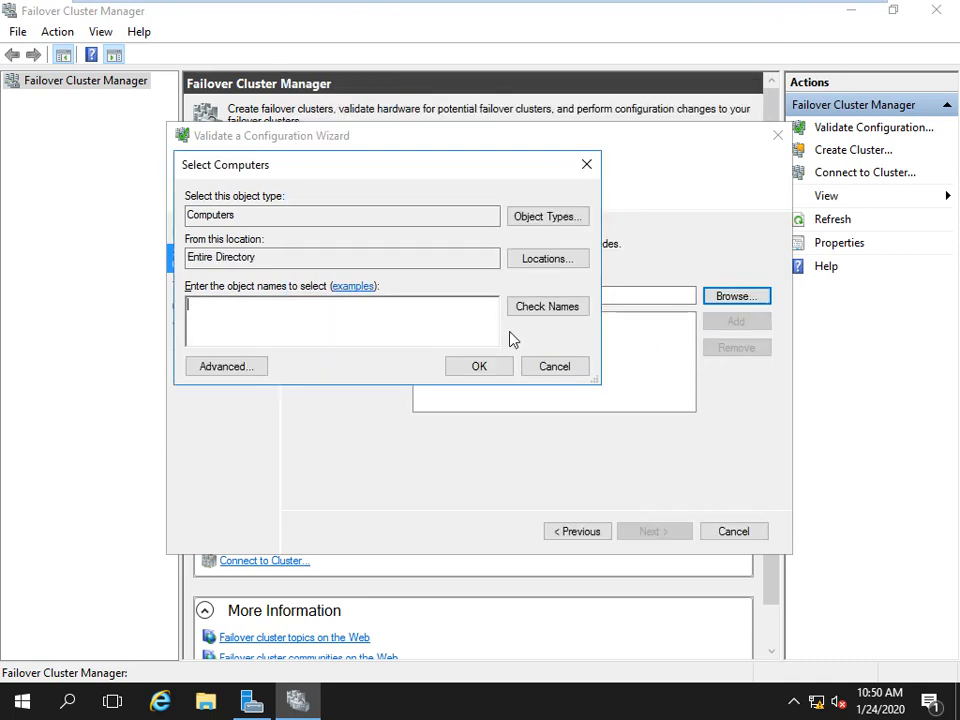
Look up computers named 'server', pick SERVER-02 and add it for validation.
{"action": "type", "text": "server2"}
{"action": "left_click", "coordinate": [561, 306]}
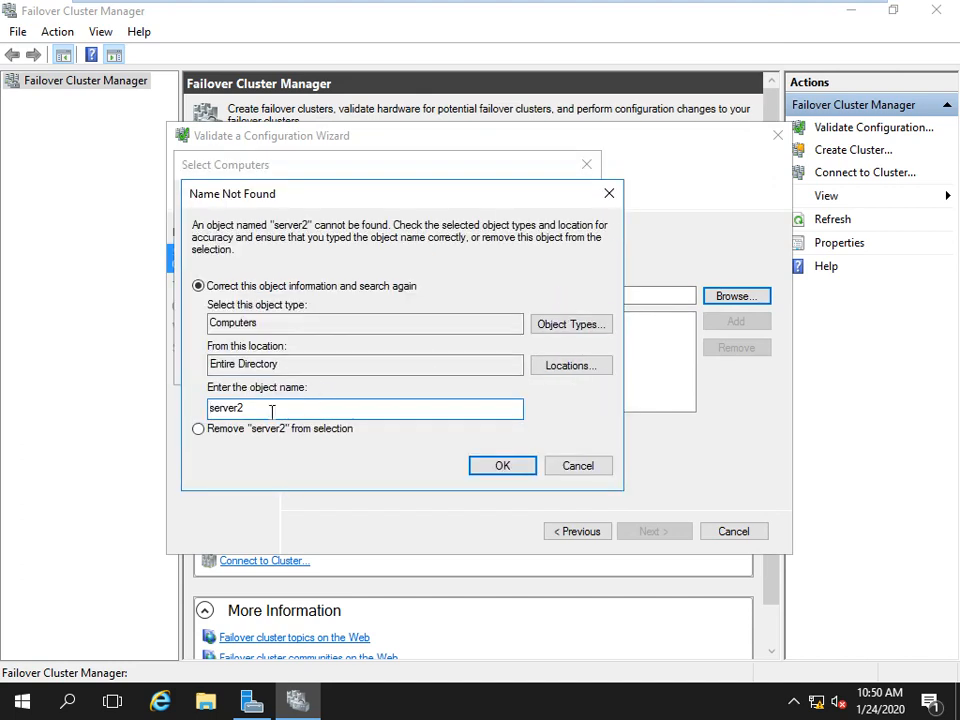
{"action": "left_click", "coordinate": [595, 460]}
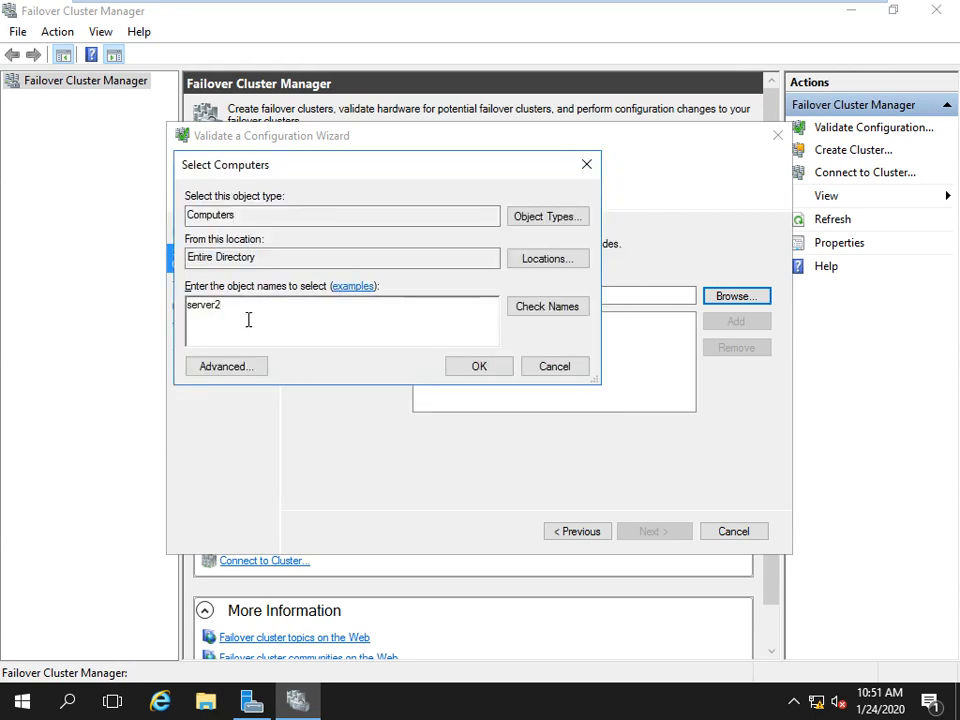
{"action": "key", "text": "BackSpace"}
{"action": "left_click", "coordinate": [524, 306]}
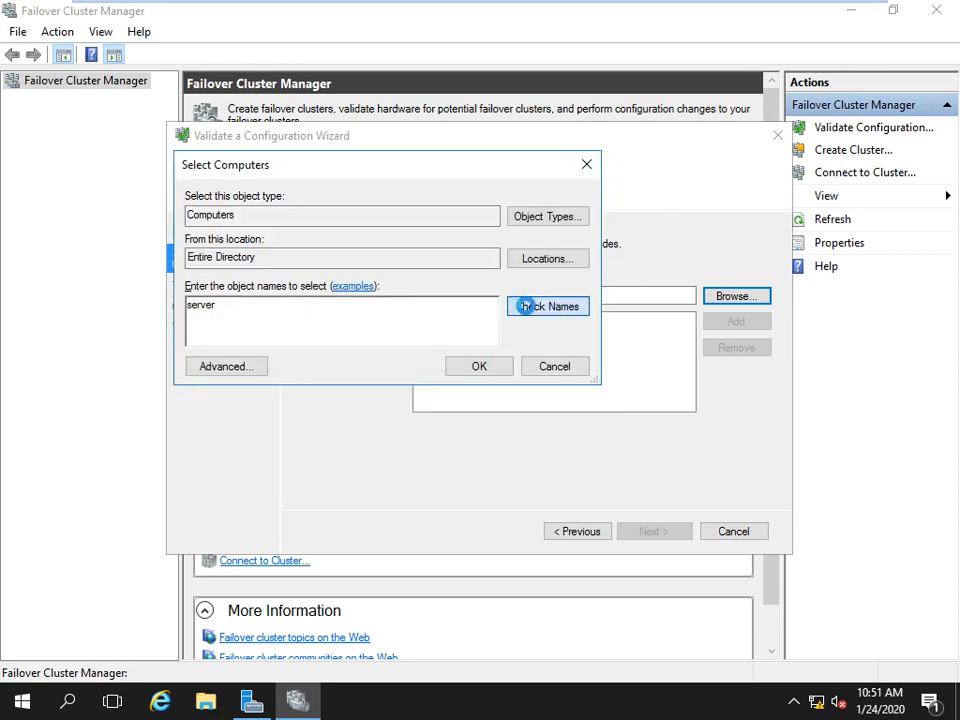
{"action": "left_click", "coordinate": [263, 331]}
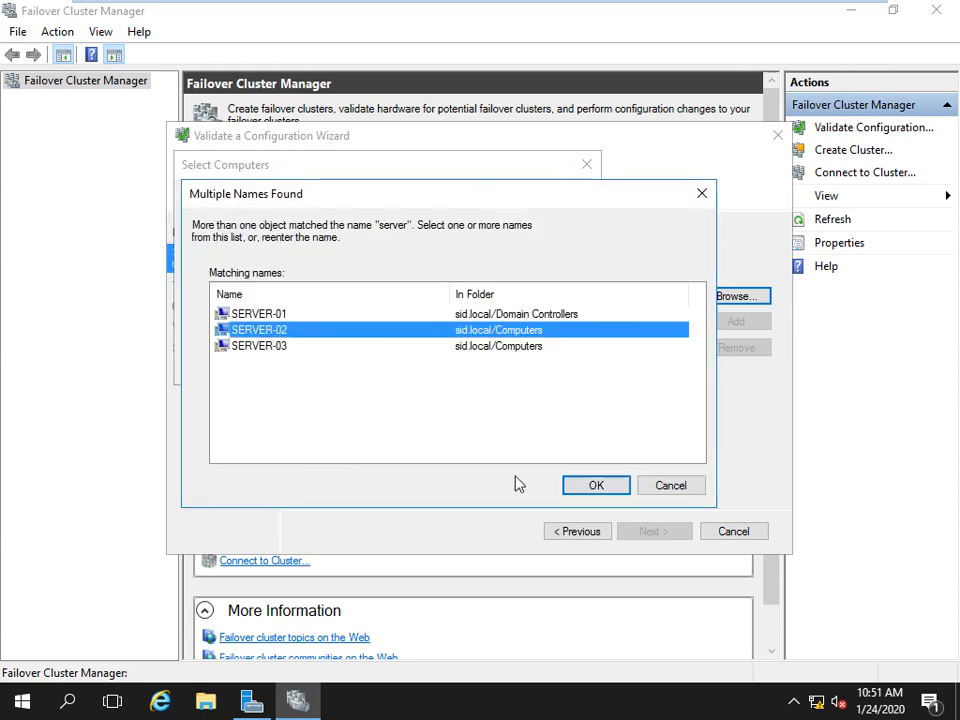
{"action": "left_click", "coordinate": [588, 485]}
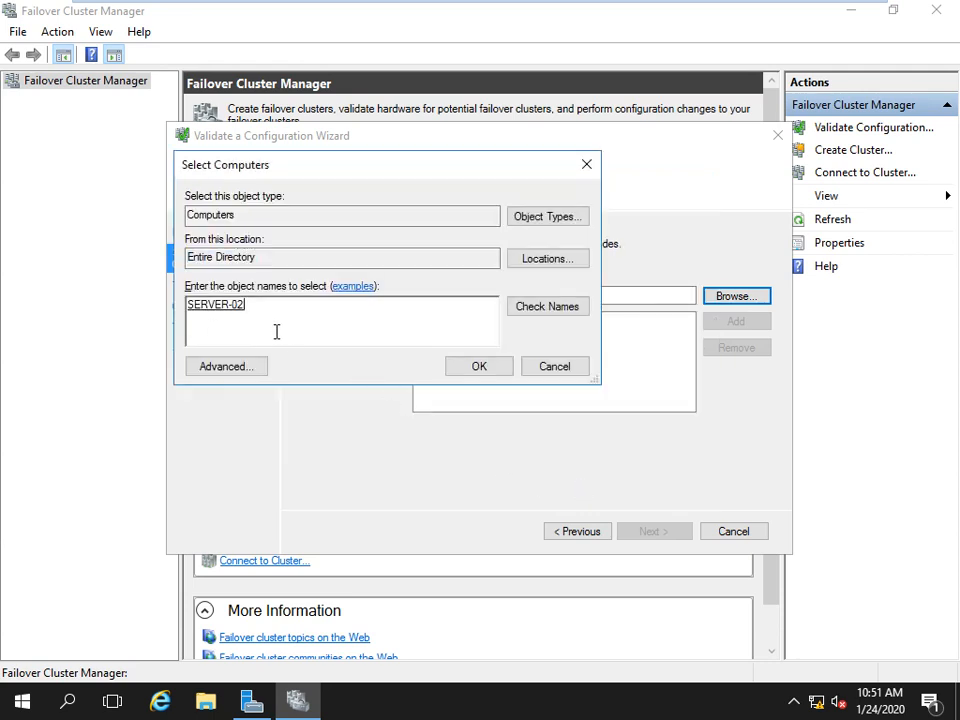
{"action": "left_click", "coordinate": [470, 368]}
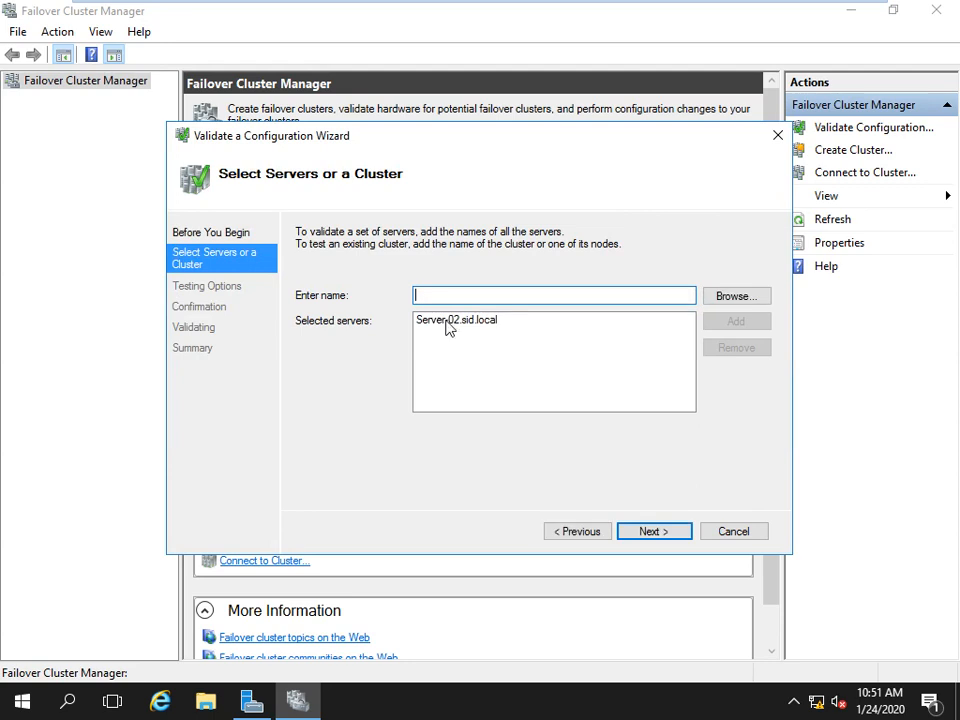
Keep 'Run all tests', run validation on Server-02 and open the validation report.
{"action": "left_click", "coordinate": [656, 536]}
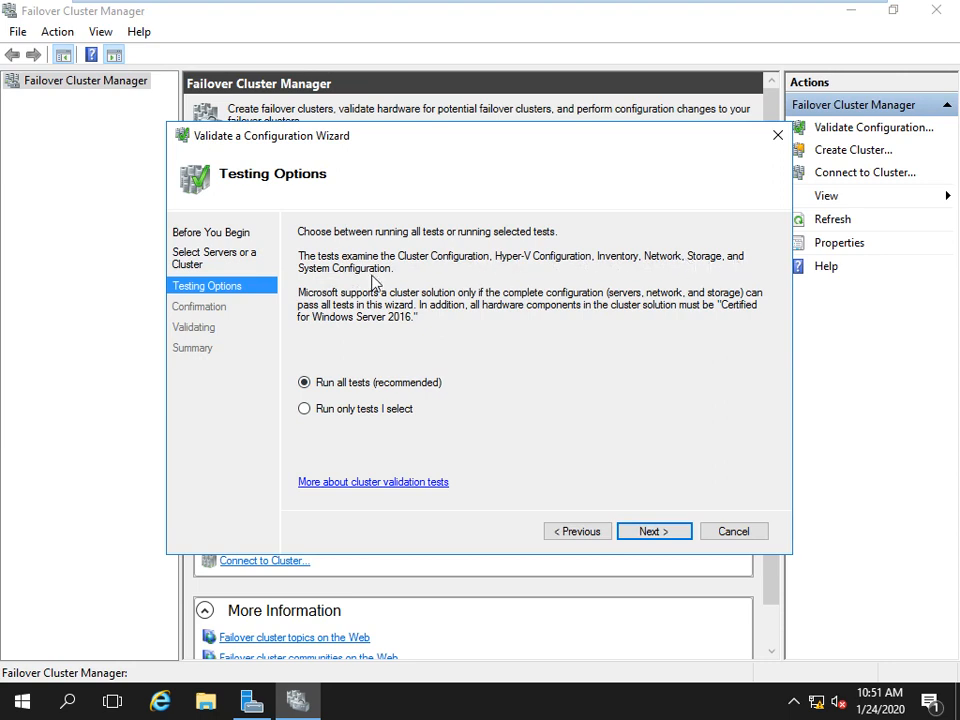
{"action": "left_click", "coordinate": [650, 539]}
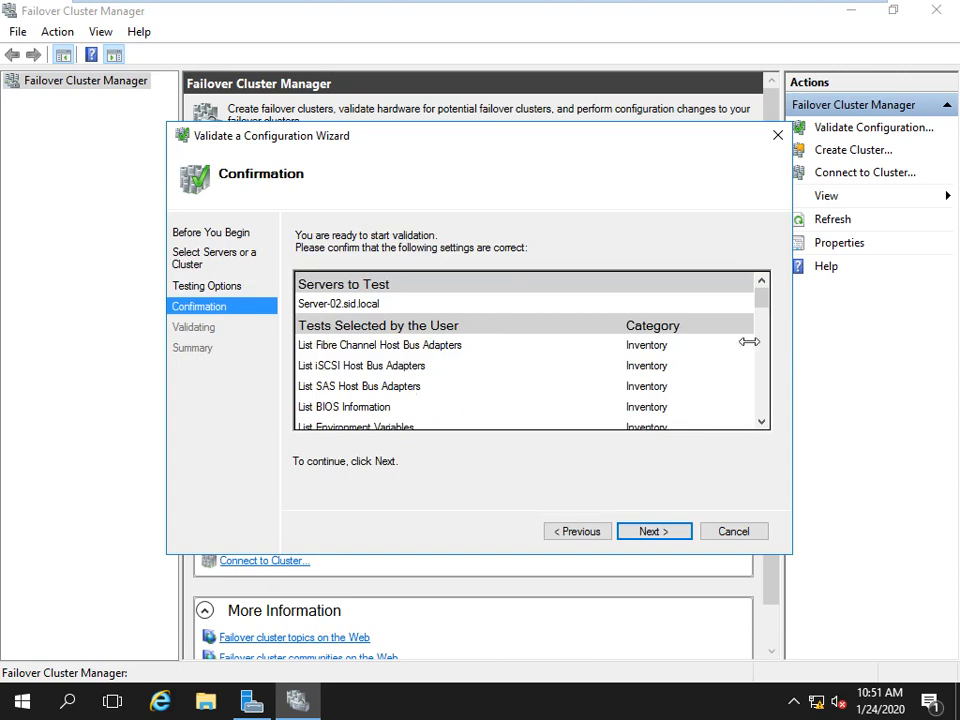
{"action": "mouse_move", "coordinate": [761, 300]}
{"action": "left_mouse_down"}
{"action": "mouse_move", "coordinate": [762, 403]}
{"action": "mouse_move", "coordinate": [758, 298]}
{"action": "left_mouse_up"}
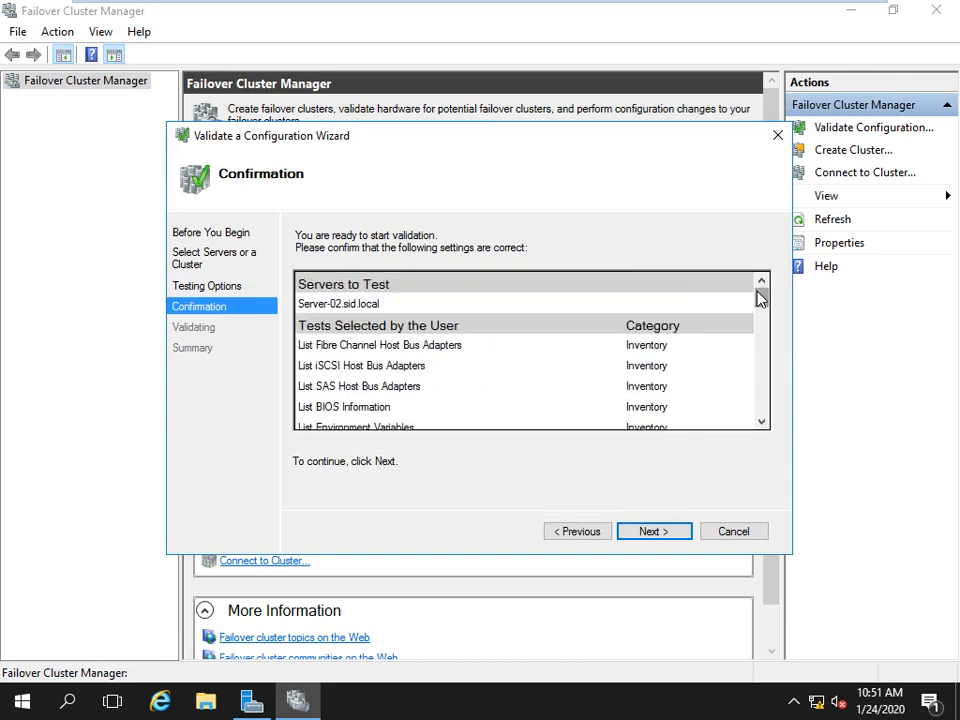
{"action": "left_click", "coordinate": [643, 537]}
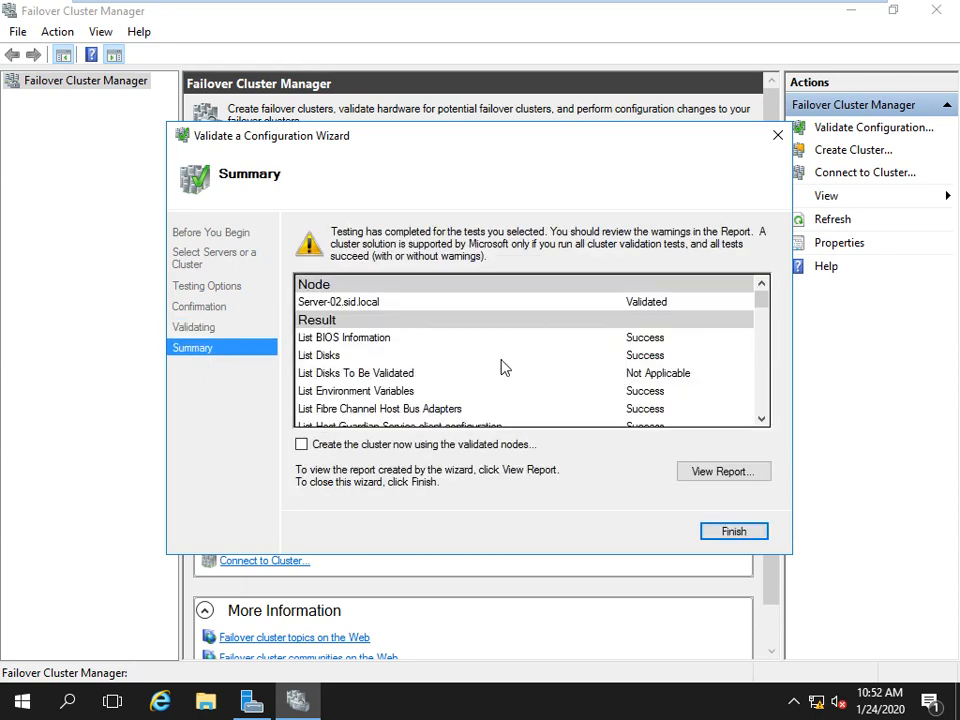
{"action": "left_click", "coordinate": [714, 476]}
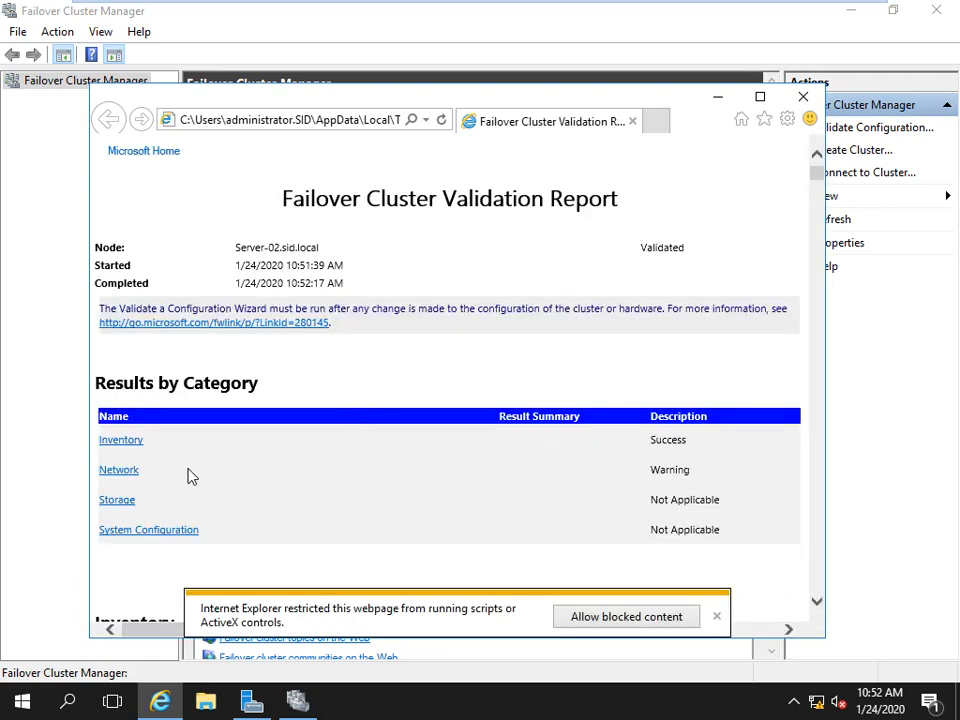
Jump to the Network results, scroll through the report, then close Internet Explorer.
{"action": "left_click", "coordinate": [119, 470]}
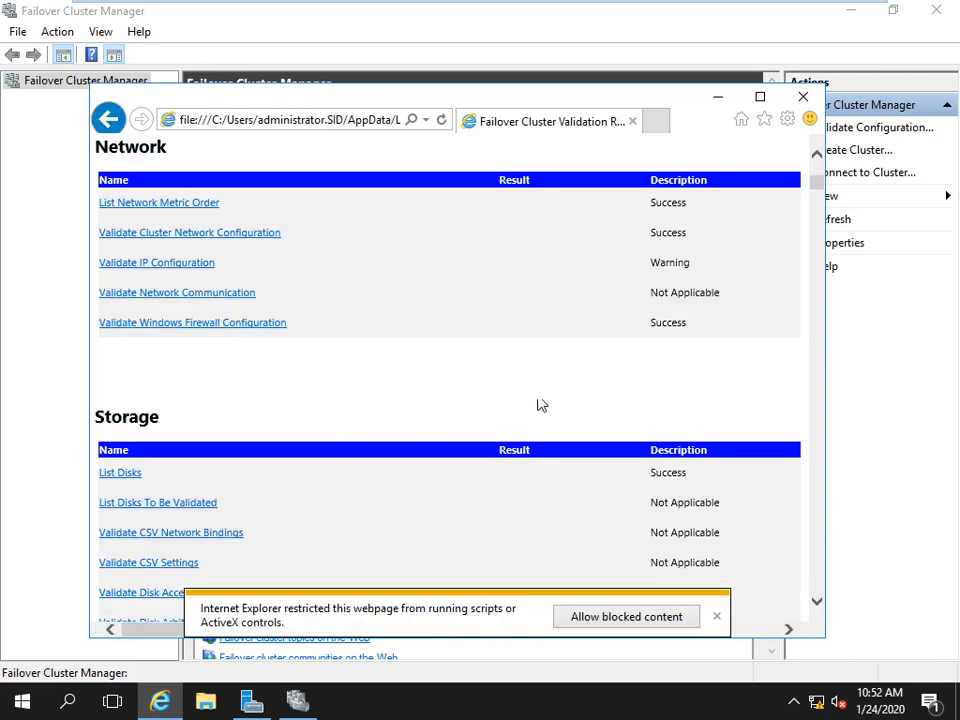
{"action": "scroll", "coordinate": [392, 435], "scroll_direction": "down", "scroll_amount": 3}
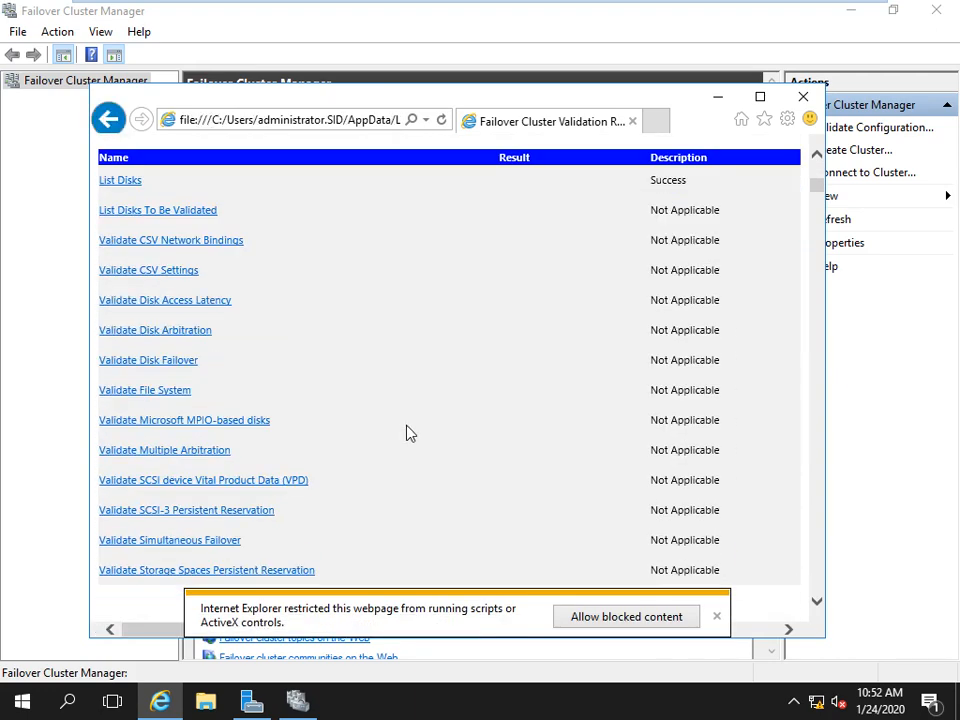
{"action": "scroll", "coordinate": [406, 433], "scroll_direction": "up", "scroll_amount": 5}
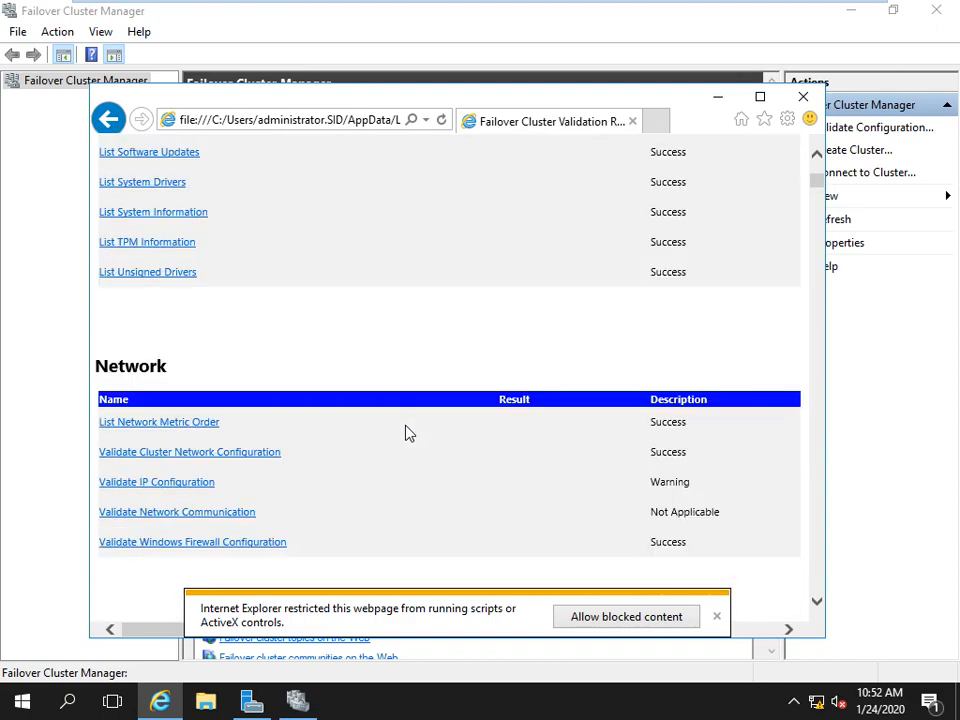
{"action": "scroll", "coordinate": [406, 435], "scroll_direction": "up", "scroll_amount": 10}
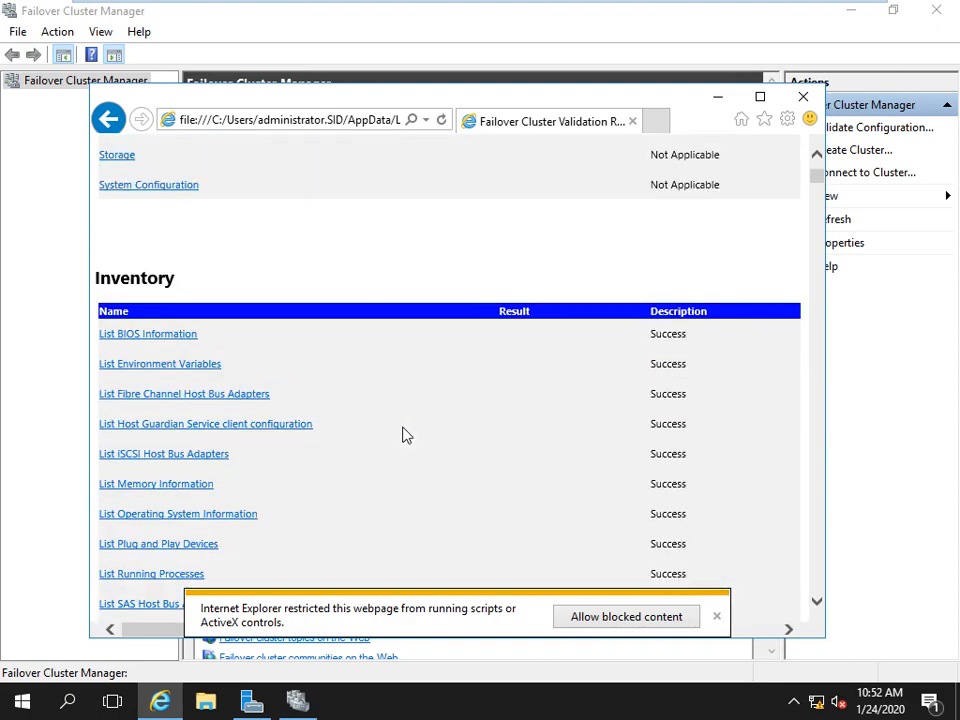
{"action": "scroll", "coordinate": [406, 435], "scroll_direction": "down", "scroll_amount": 15}
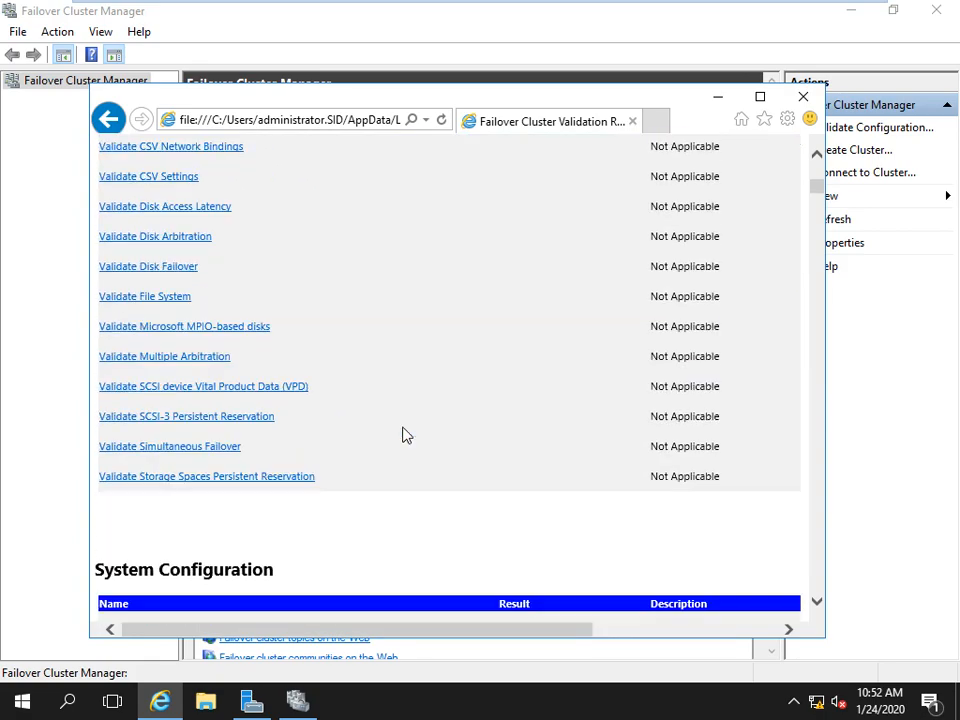
{"action": "scroll", "coordinate": [406, 435], "scroll_direction": "down", "scroll_amount": 20}
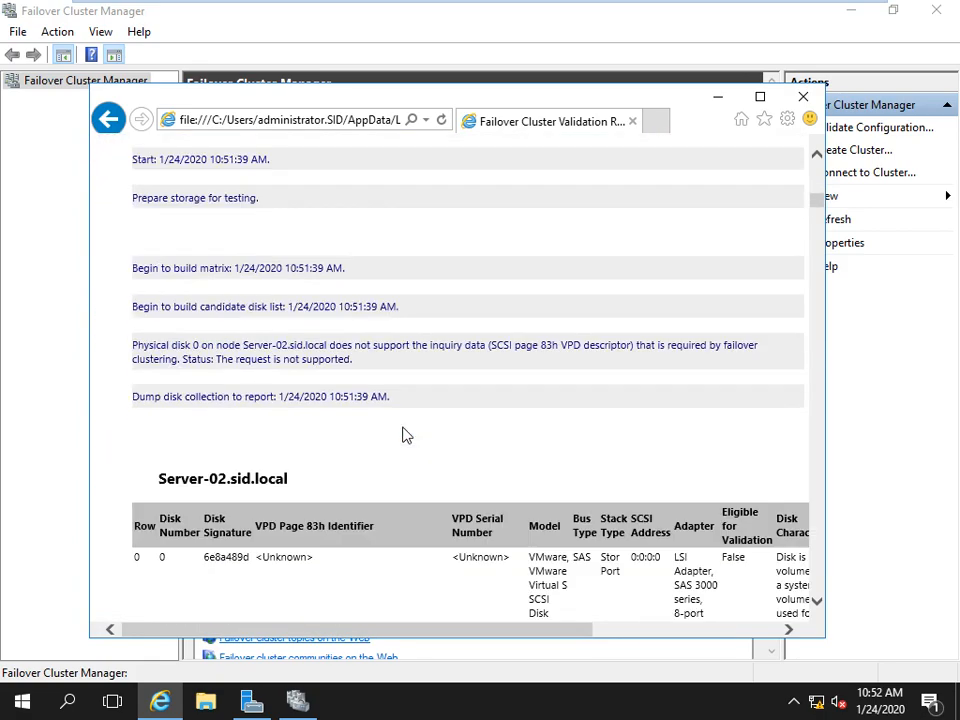
{"action": "scroll", "coordinate": [406, 435], "scroll_direction": "down", "scroll_amount": 8}
{"action": "scroll", "coordinate": [406, 435], "scroll_direction": "up", "scroll_amount": 2}
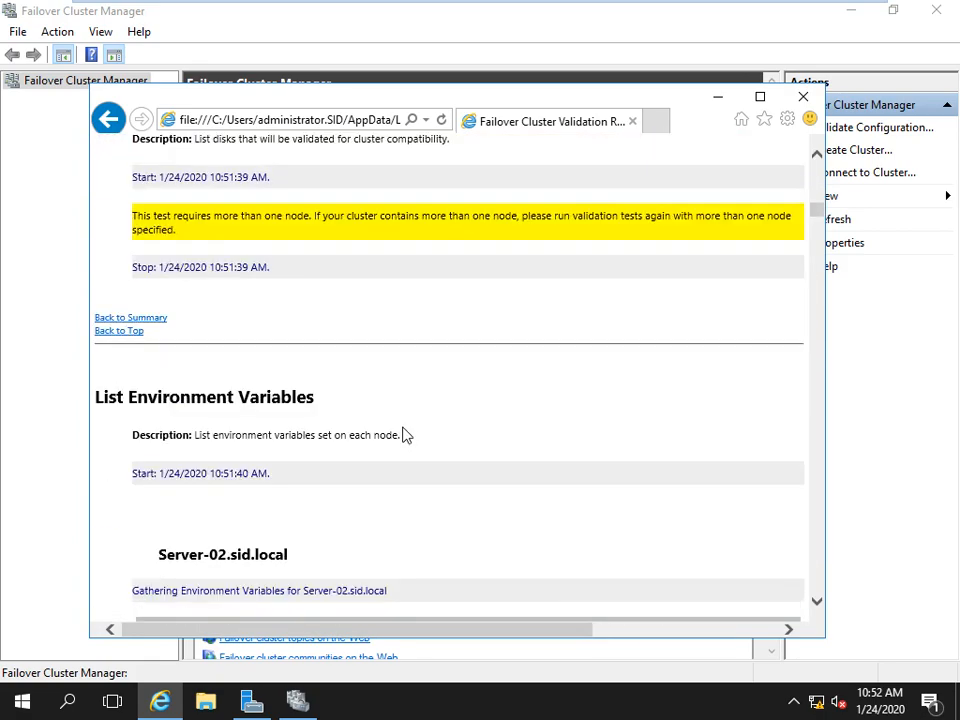
{"action": "scroll", "coordinate": [406, 435], "scroll_direction": "up", "scroll_amount": 20}
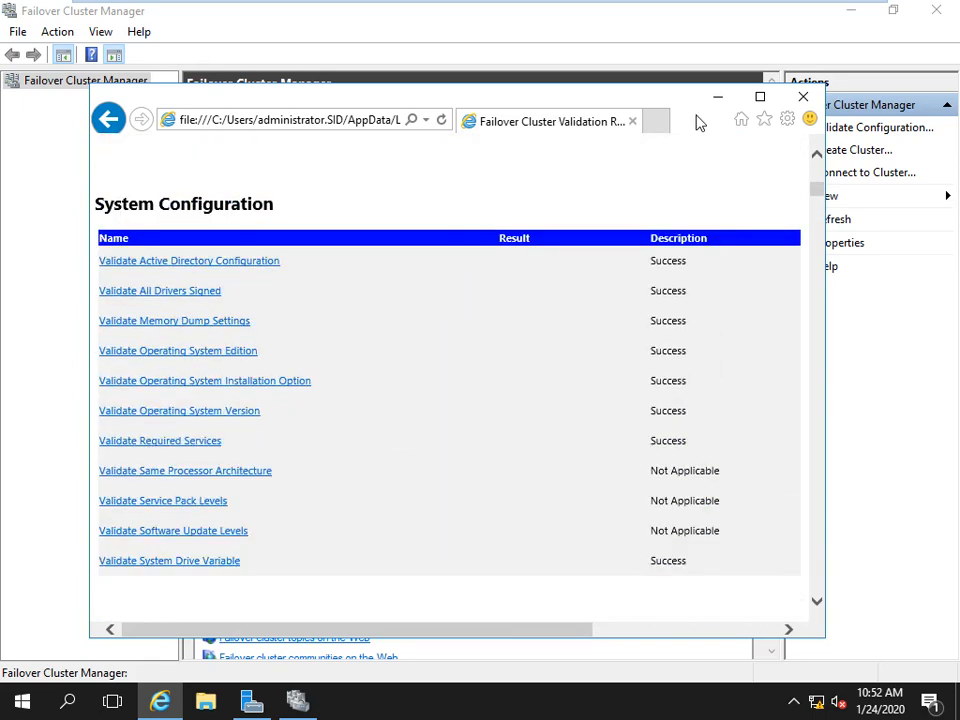
{"action": "left_click", "coordinate": [802, 97]}
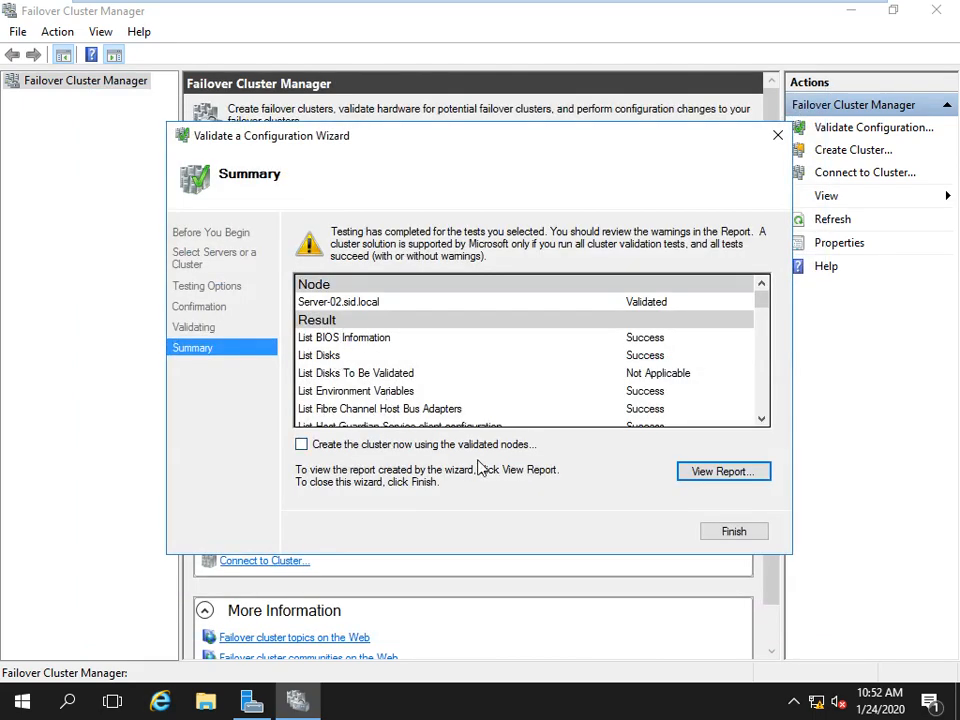
Close the validation wizard, check volumes in Disk Management, then launch Create Cluster.
{"action": "left_click", "coordinate": [731, 532]}
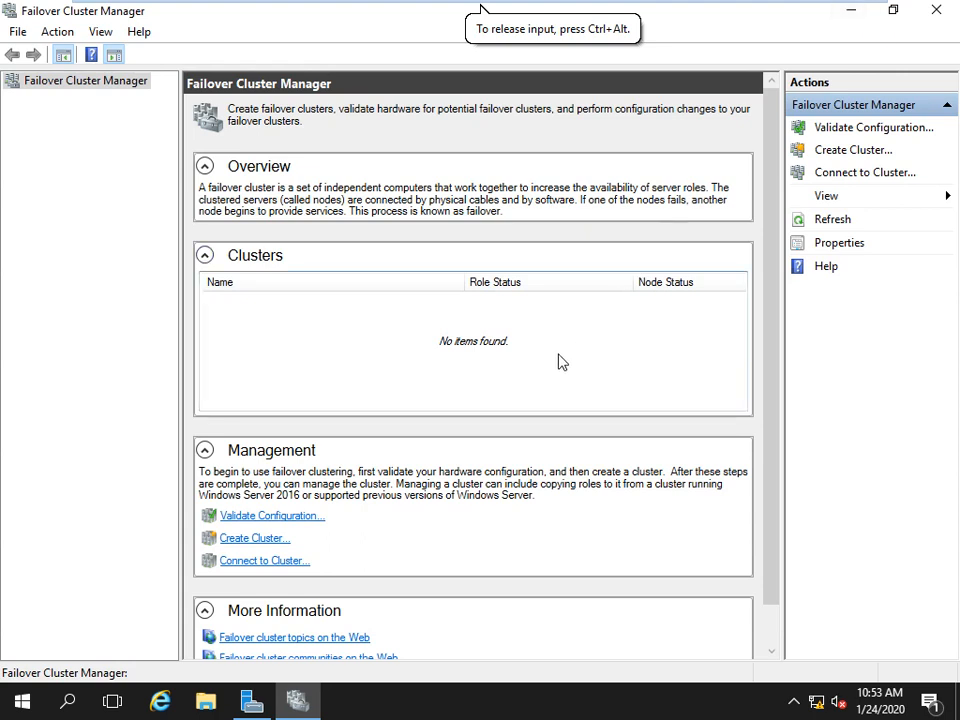
{"action": "key", "text": "super+r"}
{"action": "key", "text": "Return"}
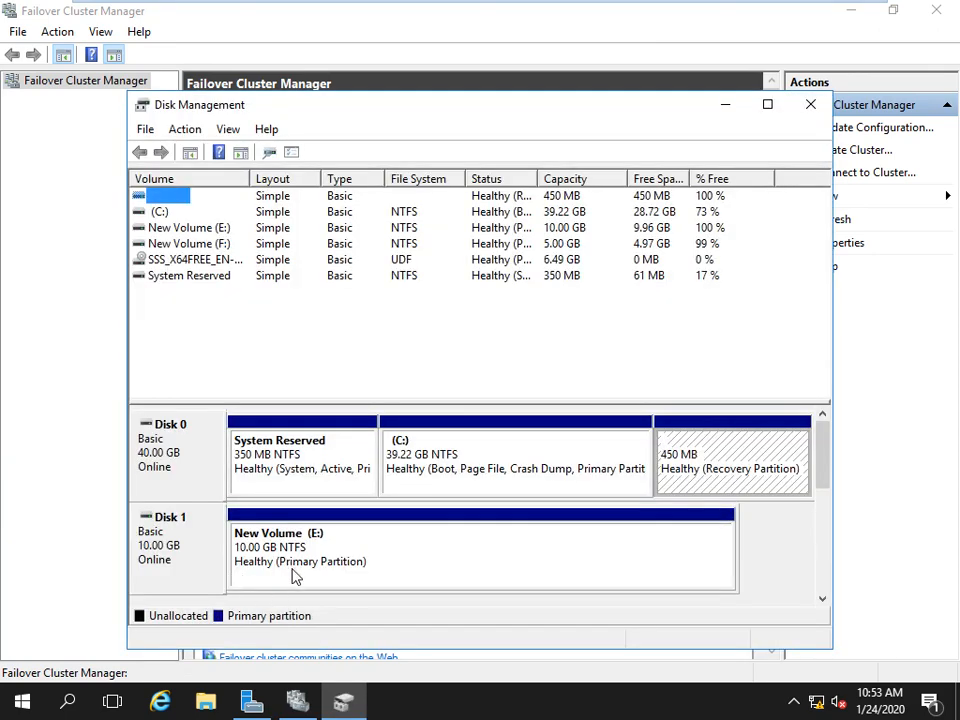
{"action": "left_click_drag", "start_coordinate": [828, 443], "coordinate": [827, 349]}
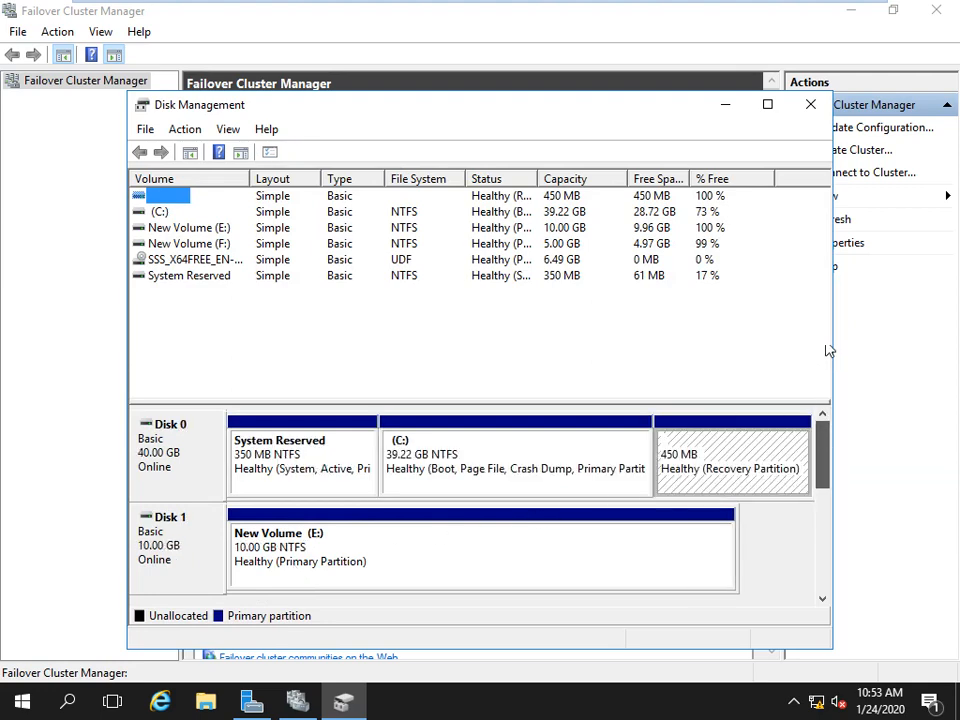
{"action": "left_click", "coordinate": [811, 101]}
{"action": "left_click", "coordinate": [247, 541]}
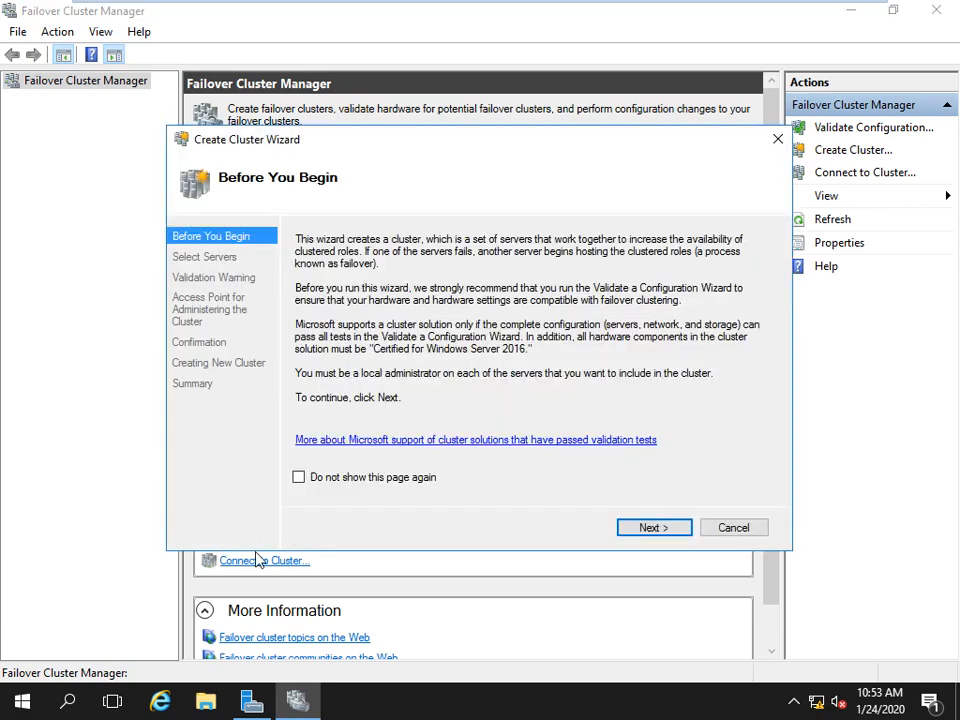
Find SERVER-02 in the directory and add it as the cluster's server.
{"action": "left_click", "coordinate": [645, 524]}
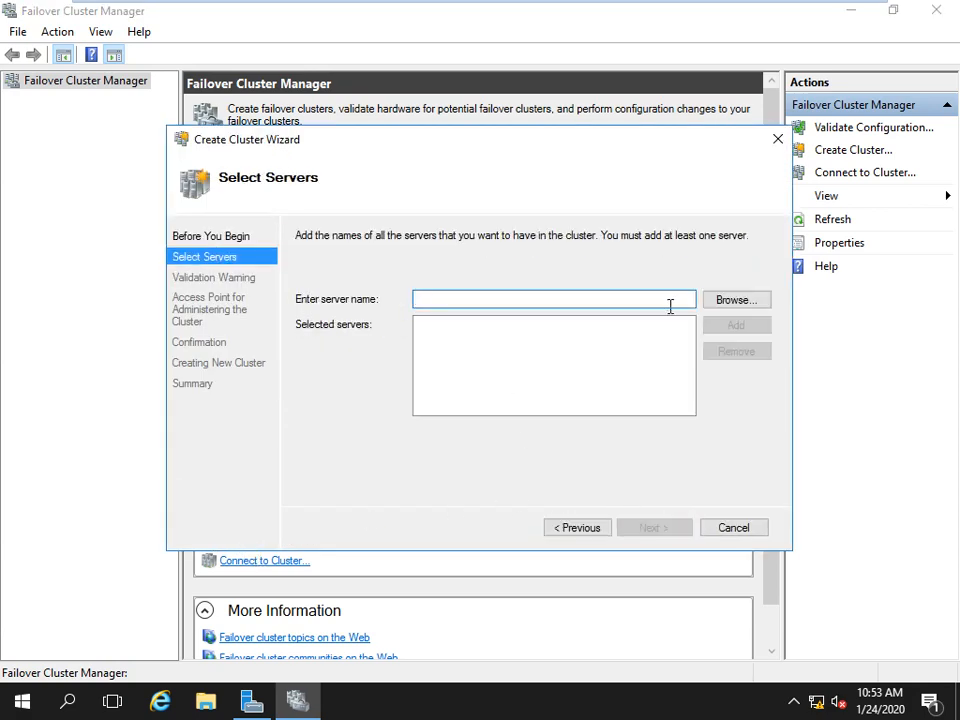
{"action": "left_click", "coordinate": [722, 302]}
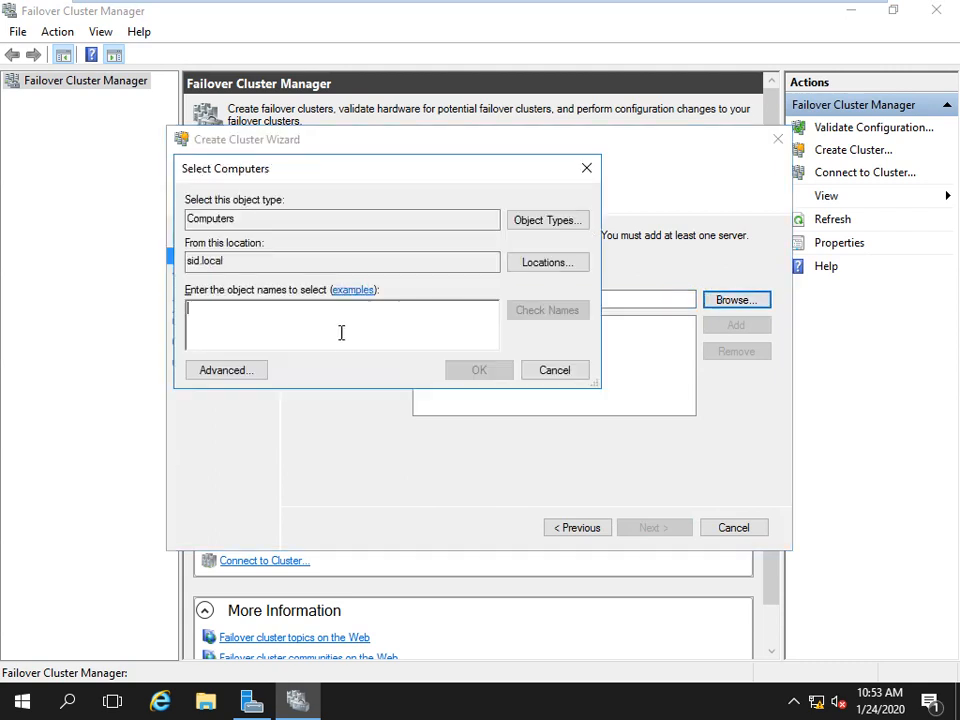
{"action": "type", "text": "server"}
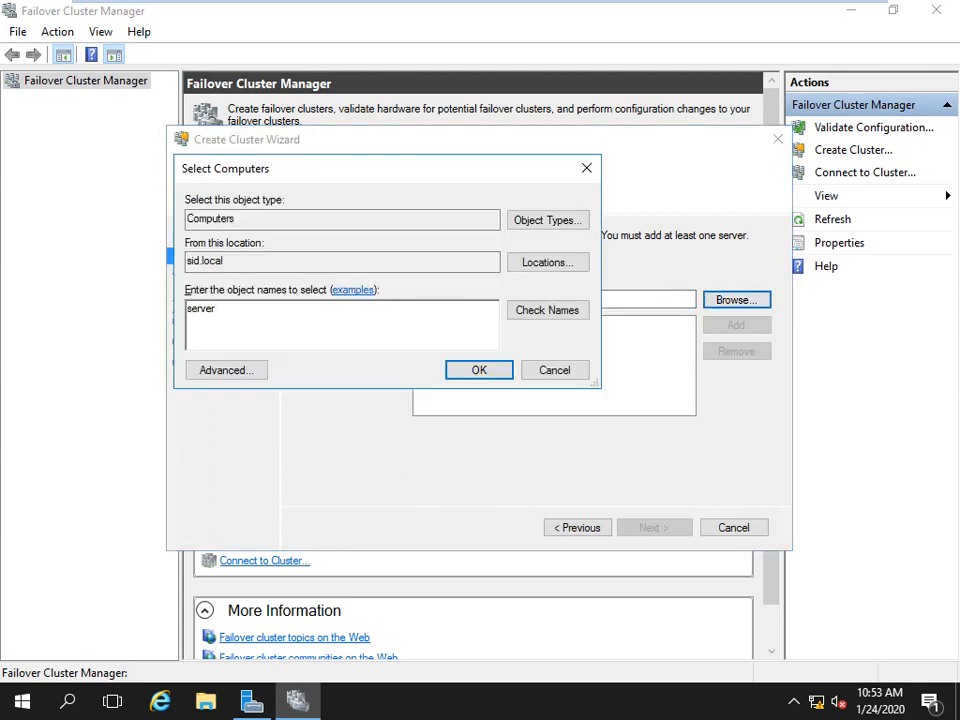
{"action": "left_click", "coordinate": [572, 313]}
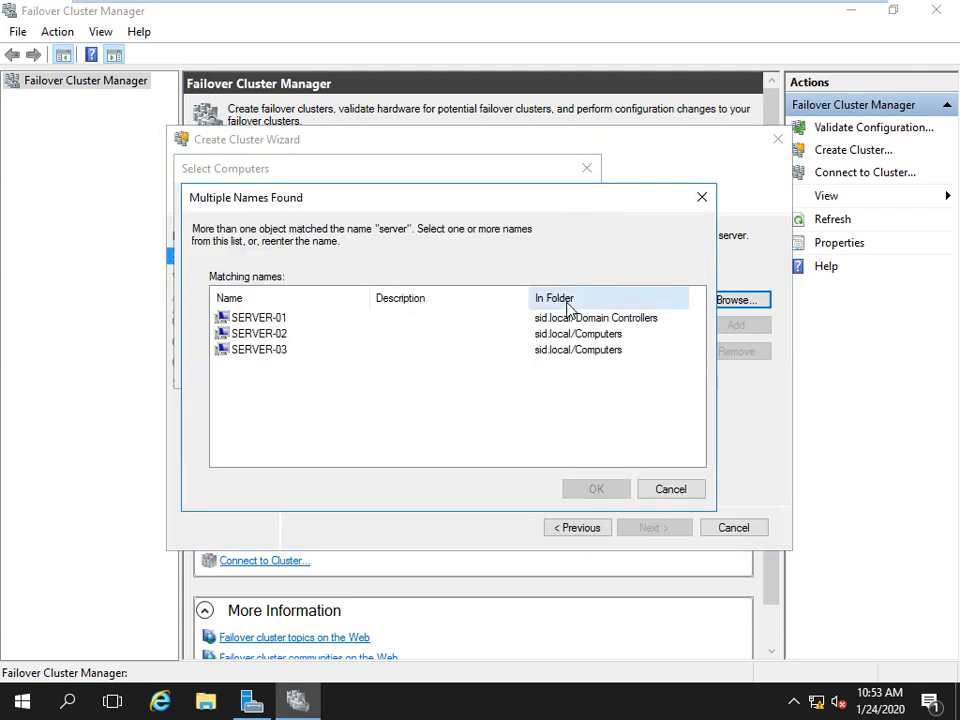
{"action": "left_click", "coordinate": [303, 336]}
{"action": "left_click", "coordinate": [580, 489]}
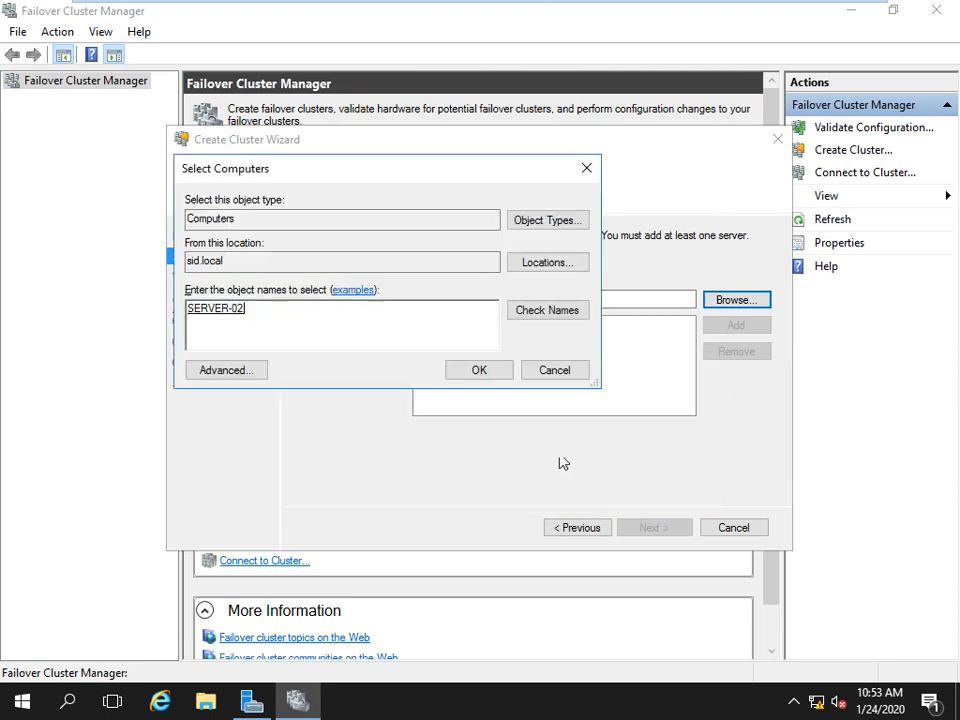
{"action": "left_click", "coordinate": [479, 372]}
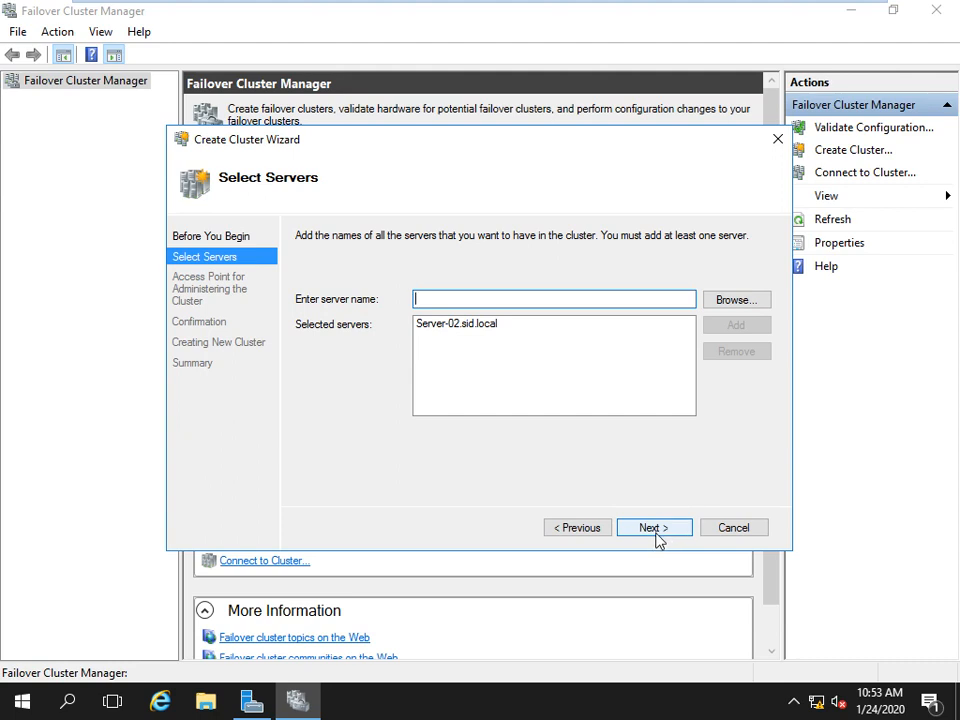
Name the cluster Cluster-01 with IP 192.168.1.20, build it and close the wizard.
{"action": "left_click", "coordinate": [658, 535]}
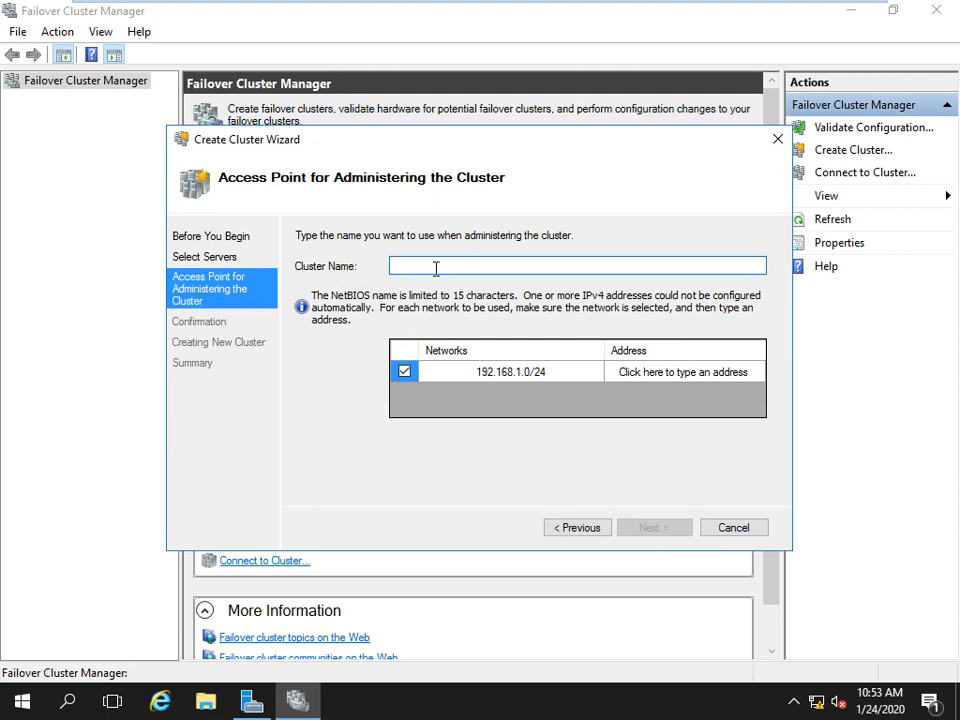
{"action": "type", "text": "Cluster-01"}
{"action": "left_click", "coordinate": [664, 376]}
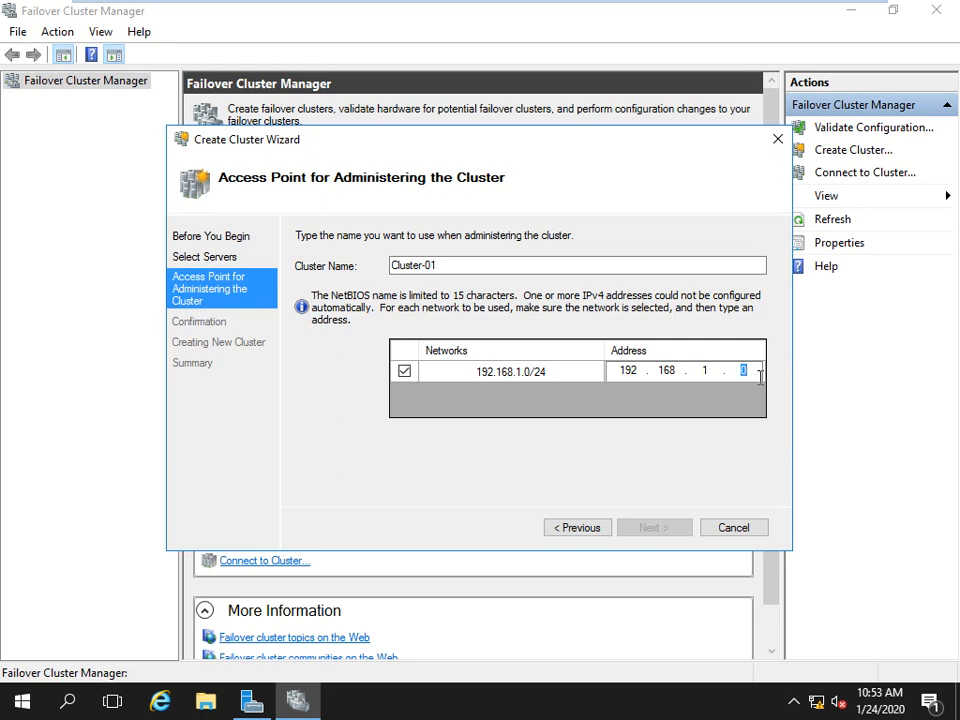
{"action": "type", "text": "20"}
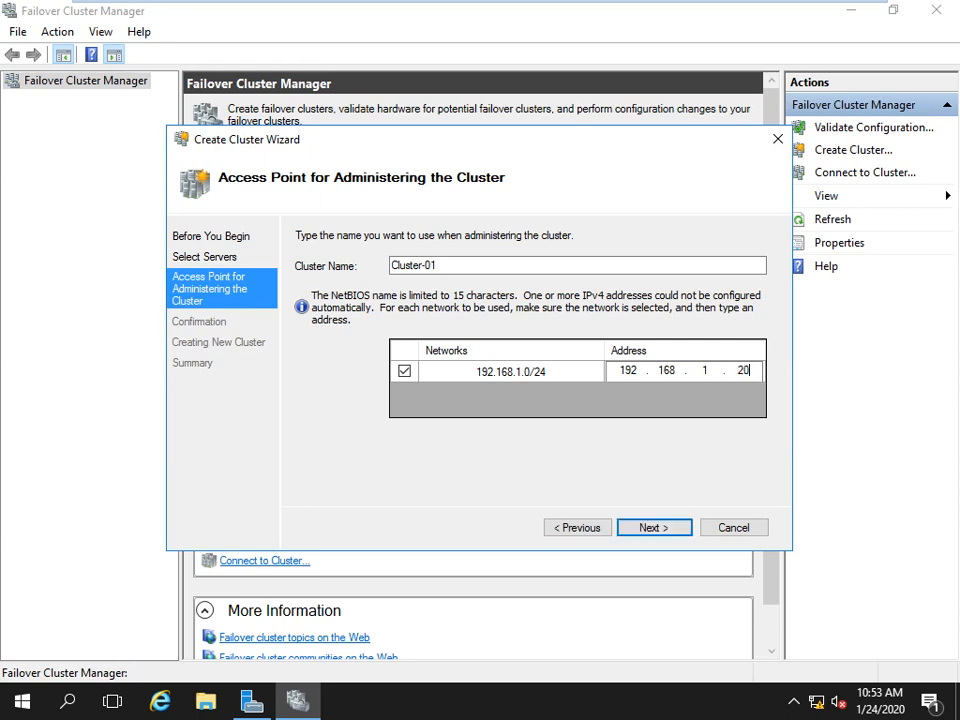
{"action": "left_click", "coordinate": [642, 530]}
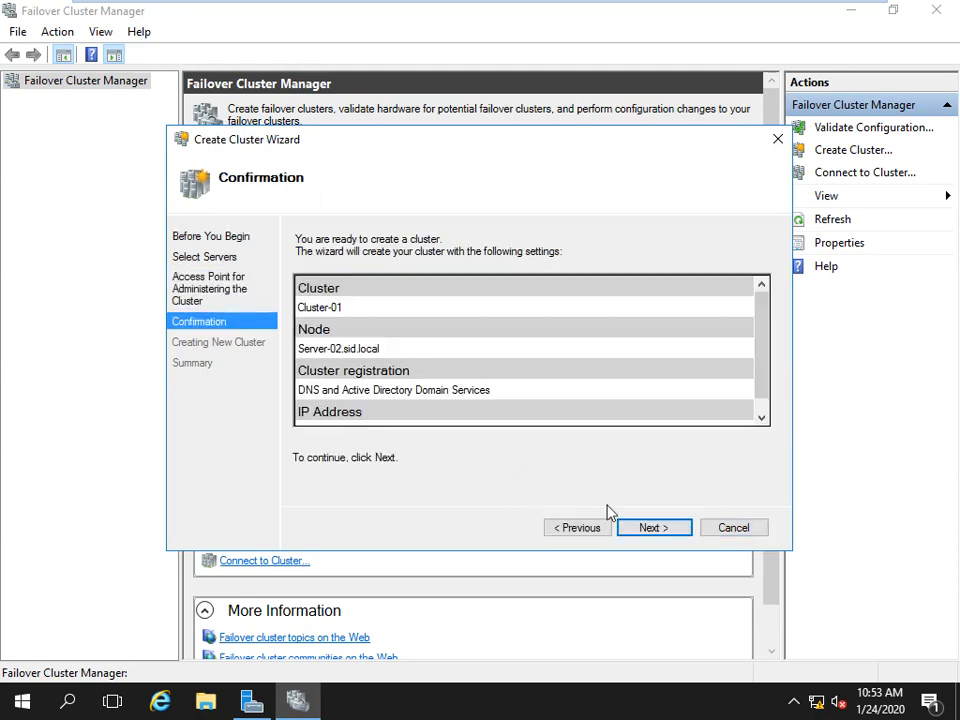
{"action": "left_click", "coordinate": [651, 530]}
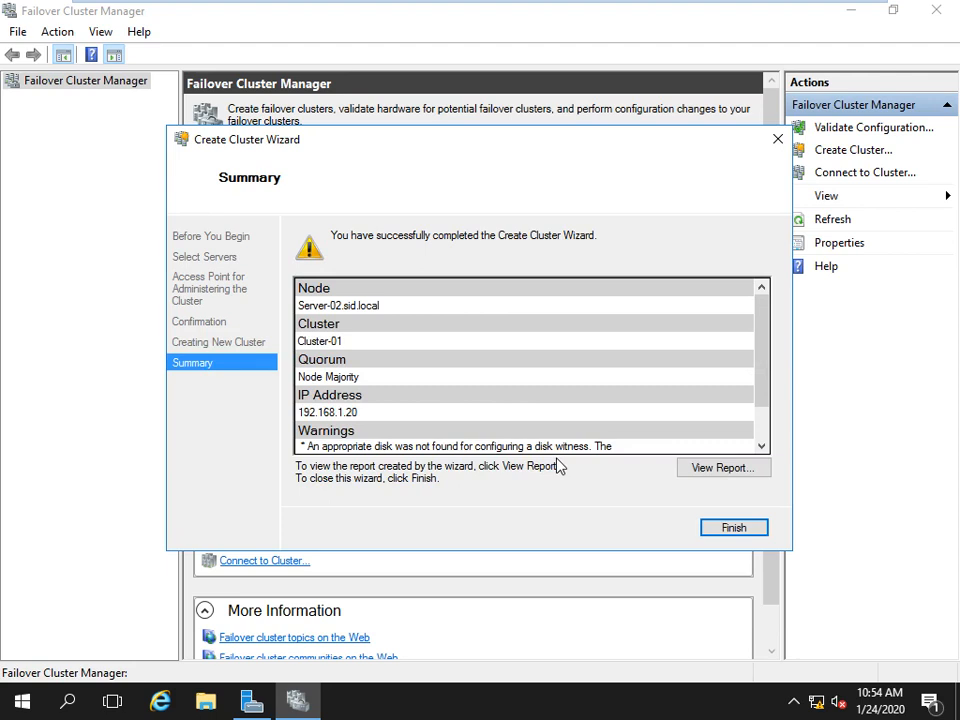
{"action": "left_click", "coordinate": [722, 529]}
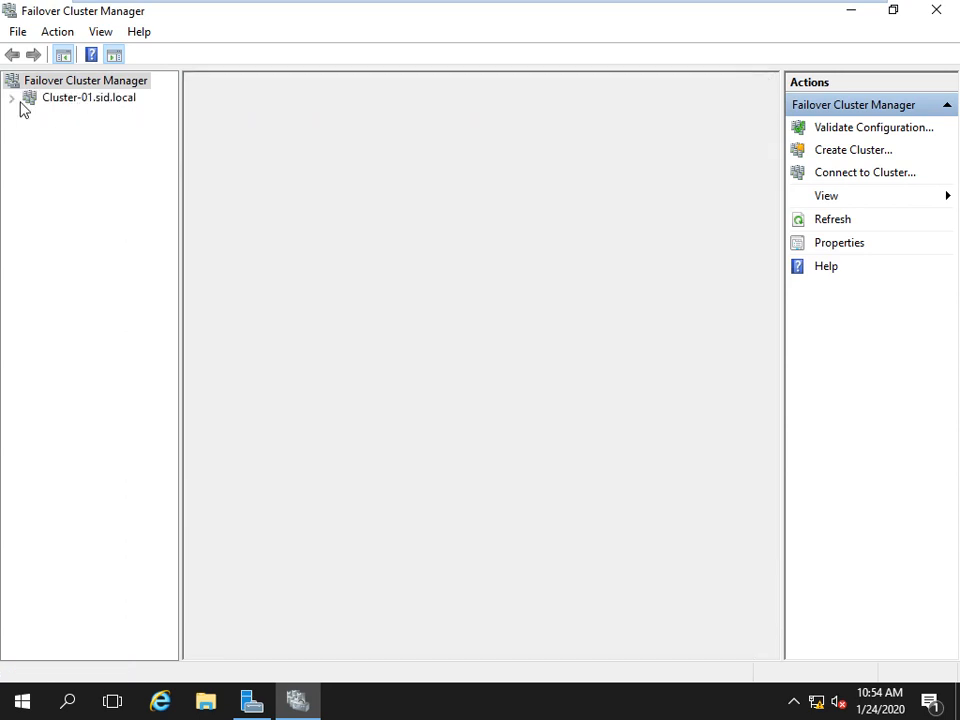
Open Cluster-01, expand it and view its Roles and Nodes.
{"action": "left_click", "coordinate": [20, 102]}
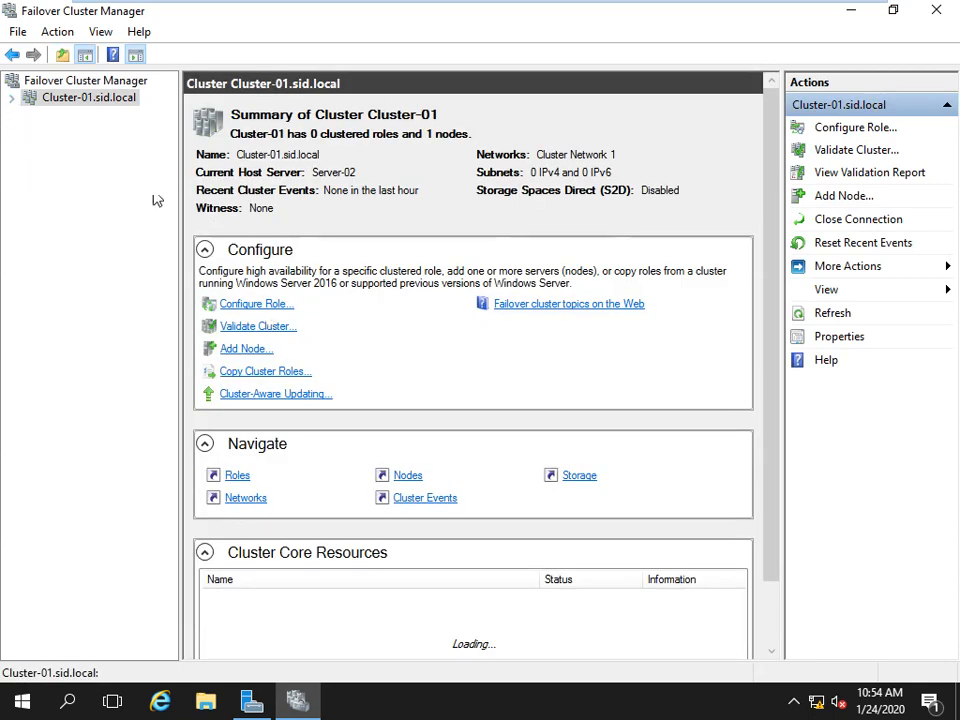
{"action": "left_click", "coordinate": [13, 100]}
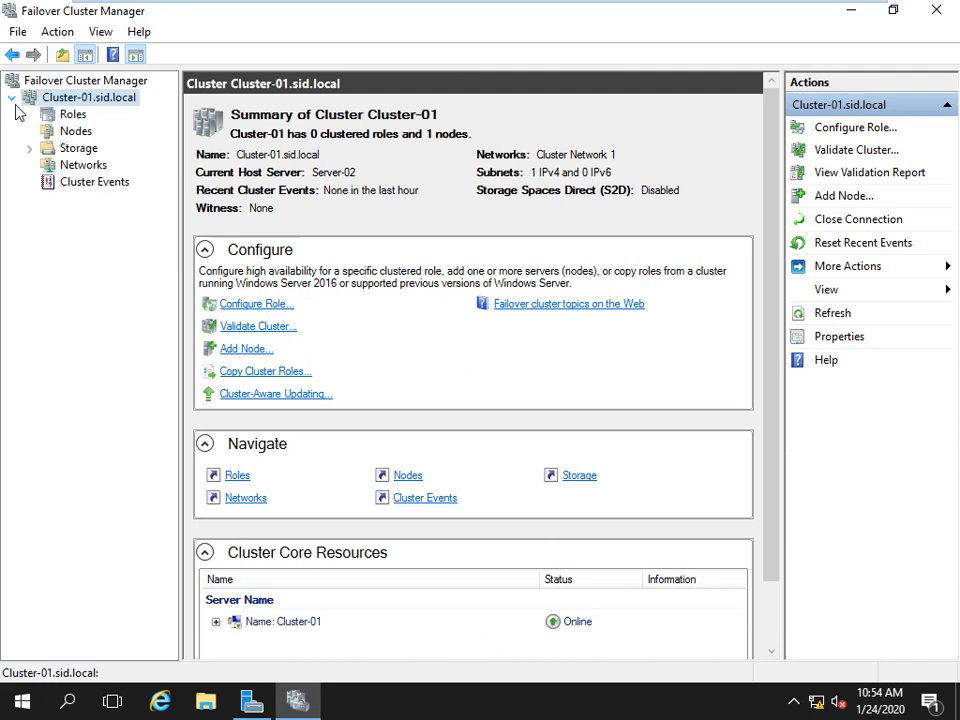
{"action": "left_click", "coordinate": [68, 116]}
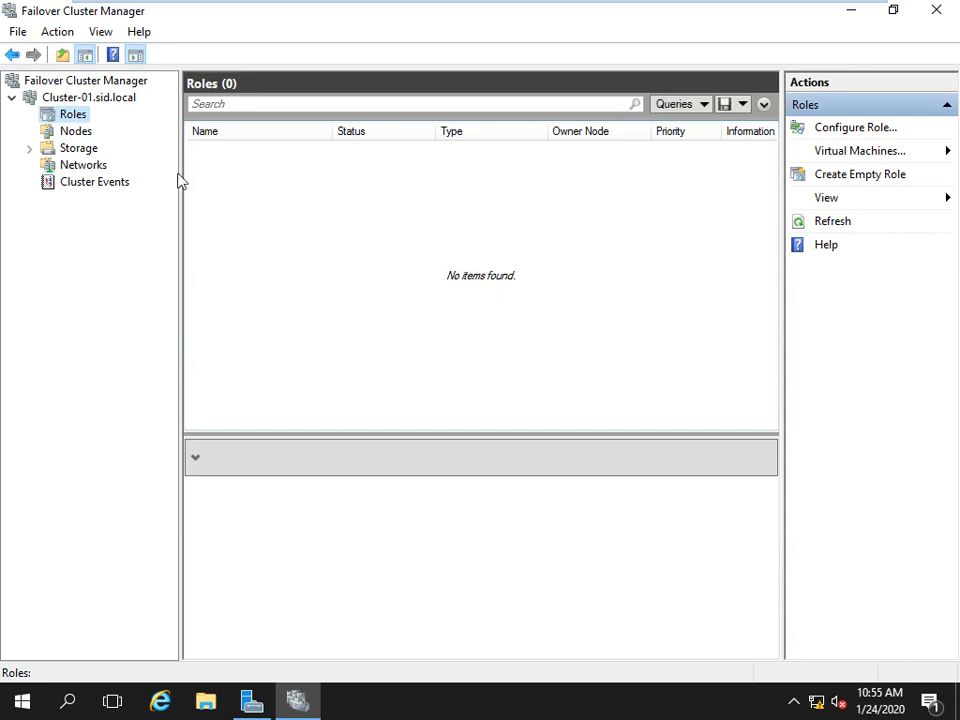
{"action": "left_click", "coordinate": [76, 134]}
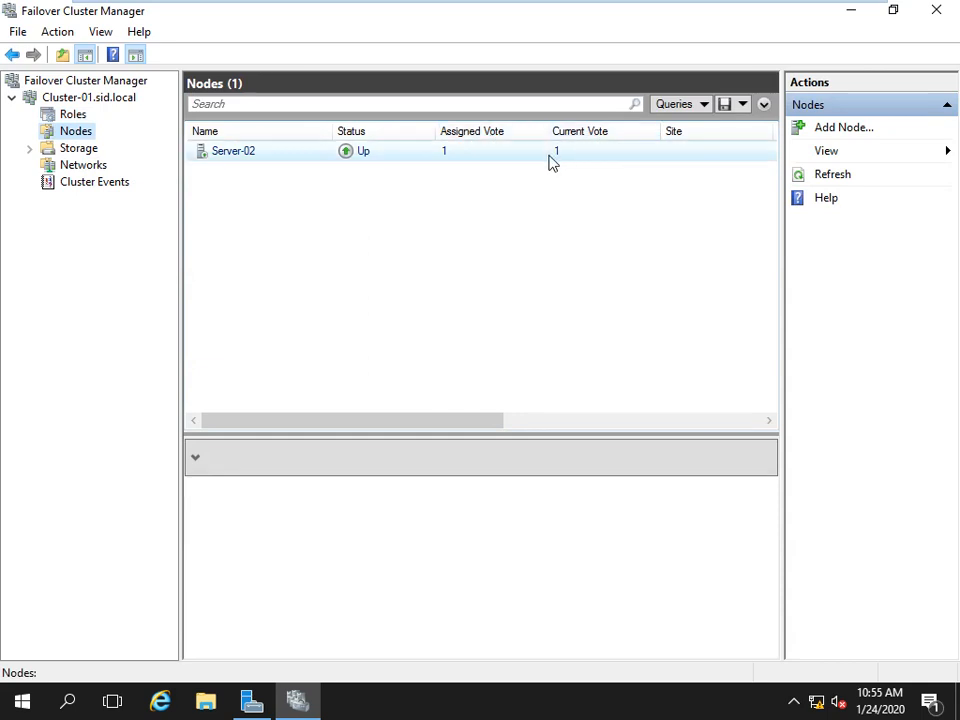
Check Storage disks, pools and Networks, then return to Roles and the Nodes list.
{"action": "left_click", "coordinate": [81, 148]}
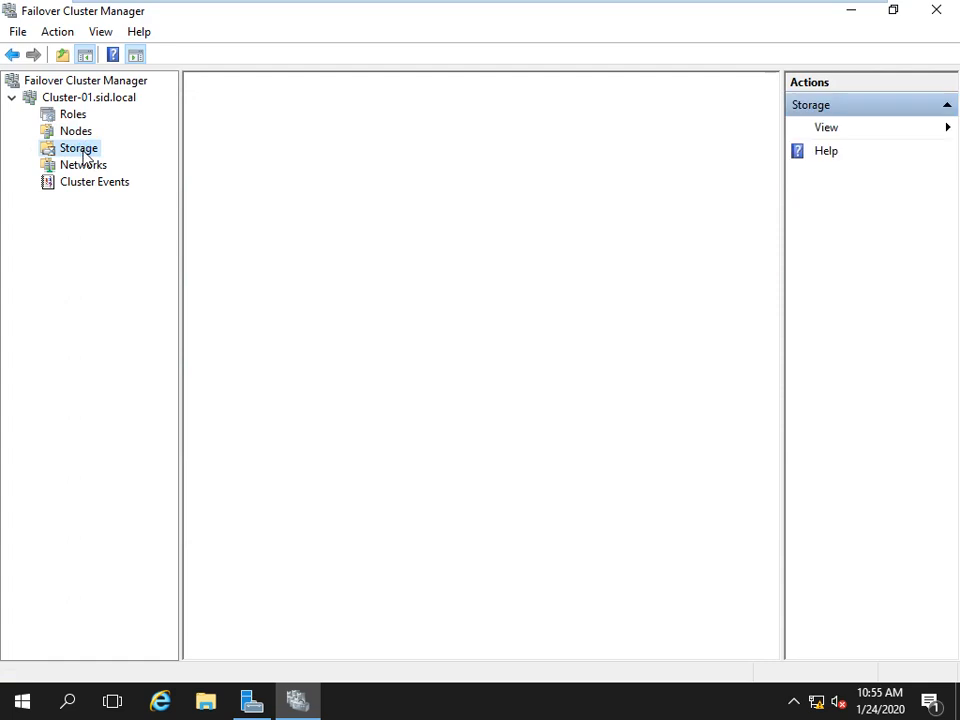
{"action": "left_click", "coordinate": [29, 148]}
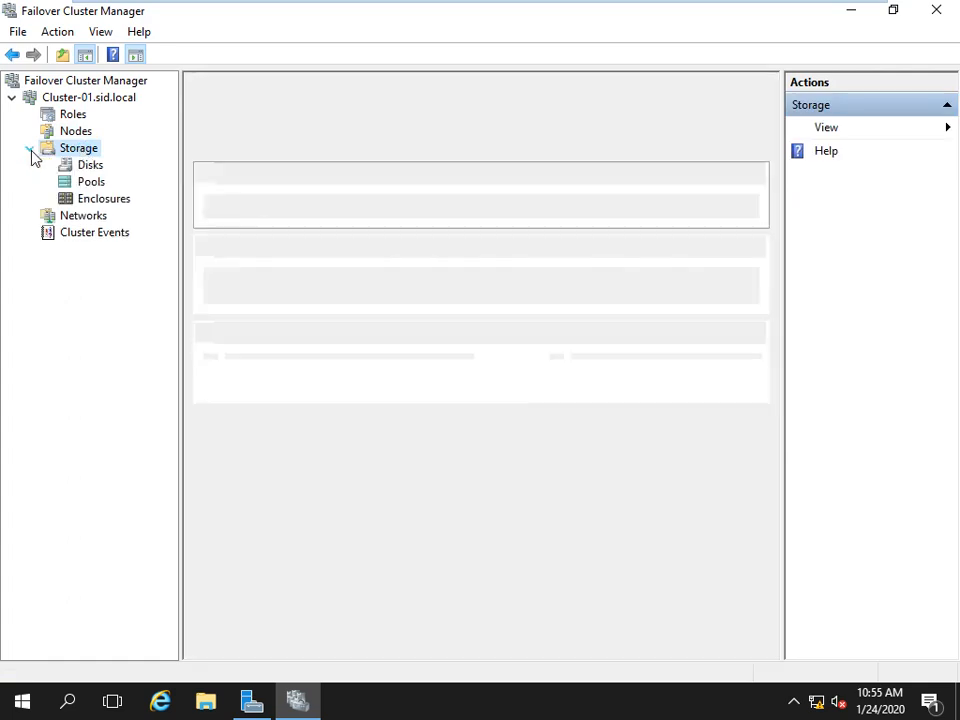
{"action": "left_click", "coordinate": [87, 166]}
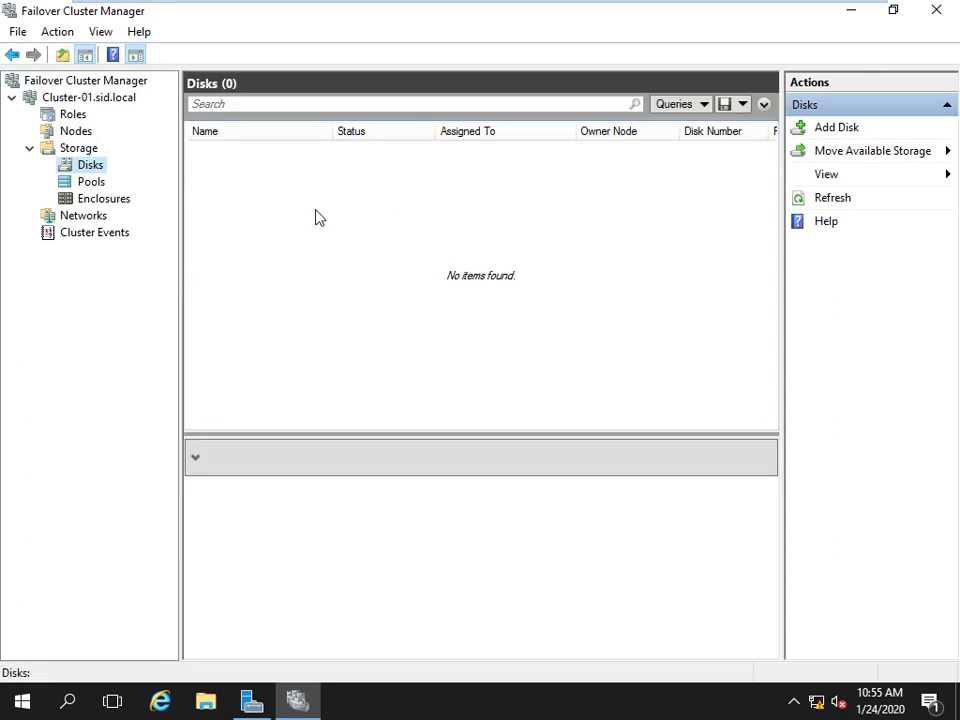
{"action": "left_click", "coordinate": [91, 182]}
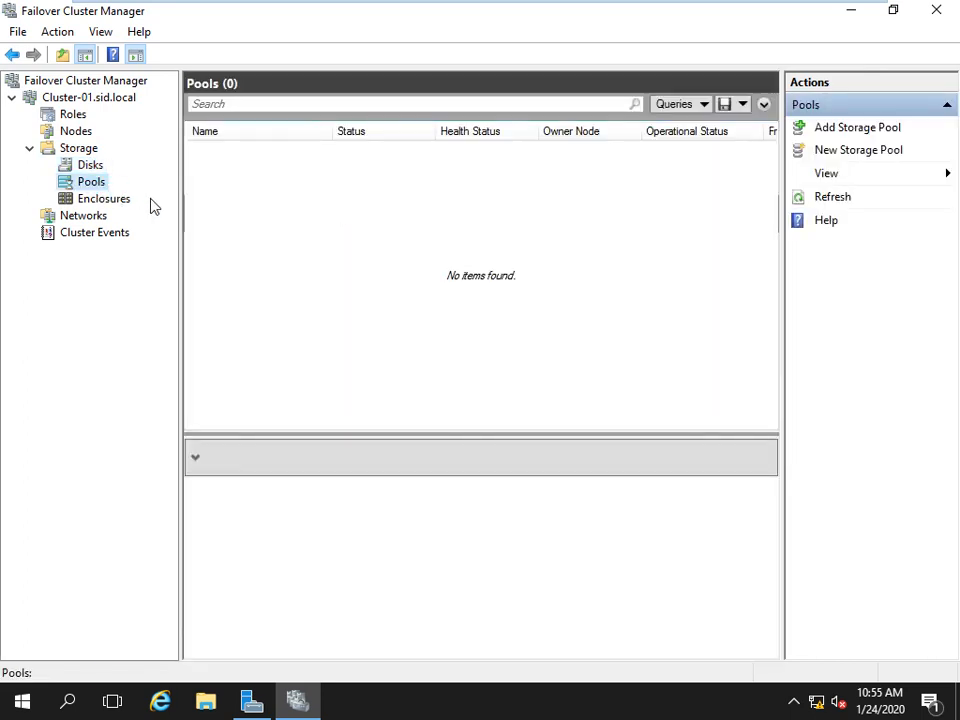
{"action": "left_click", "coordinate": [64, 215]}
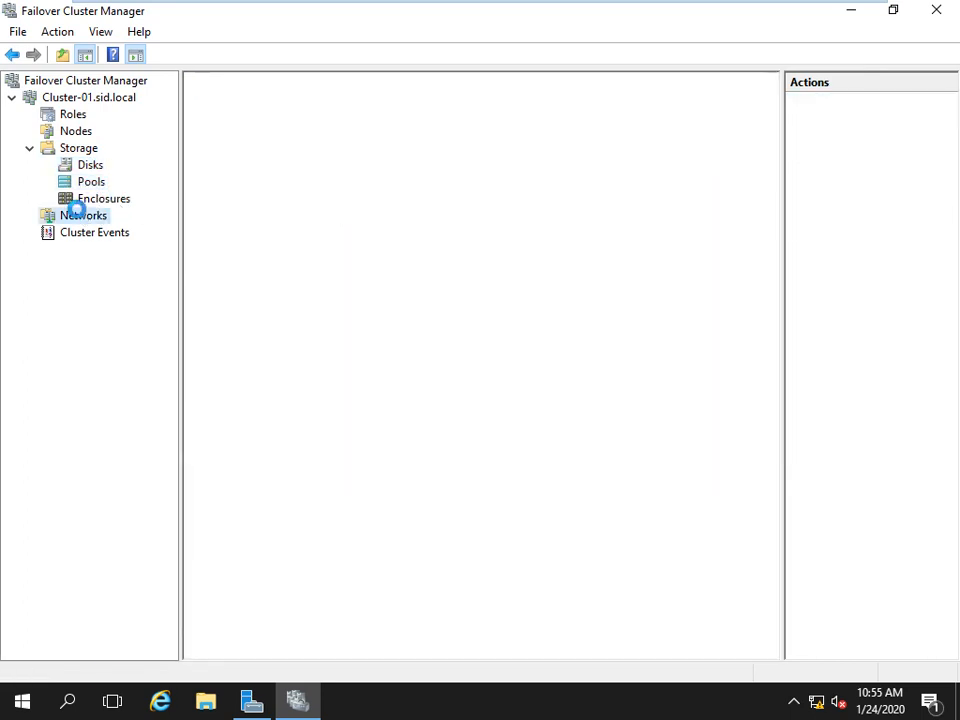
{"action": "left_click", "coordinate": [29, 148]}
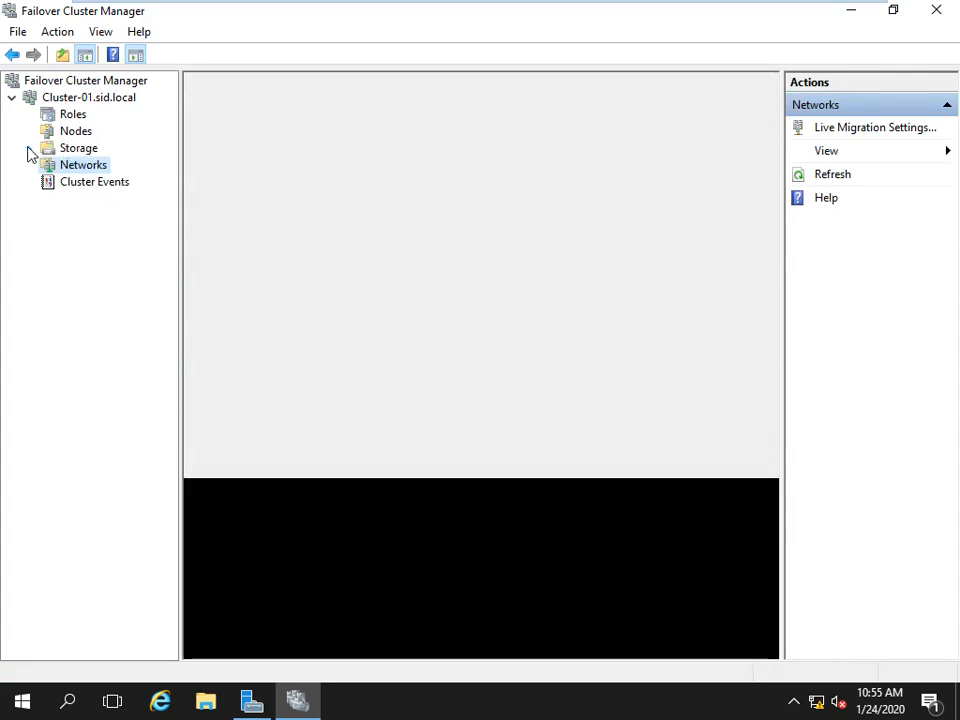
{"action": "left_click", "coordinate": [76, 115]}
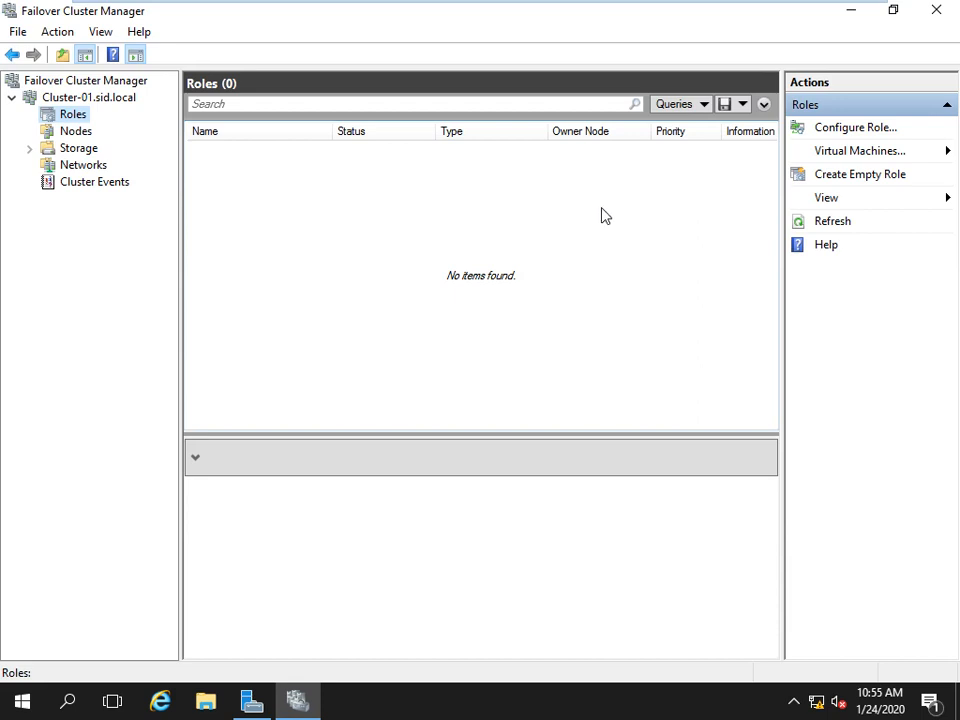
{"action": "left_click", "coordinate": [70, 132]}
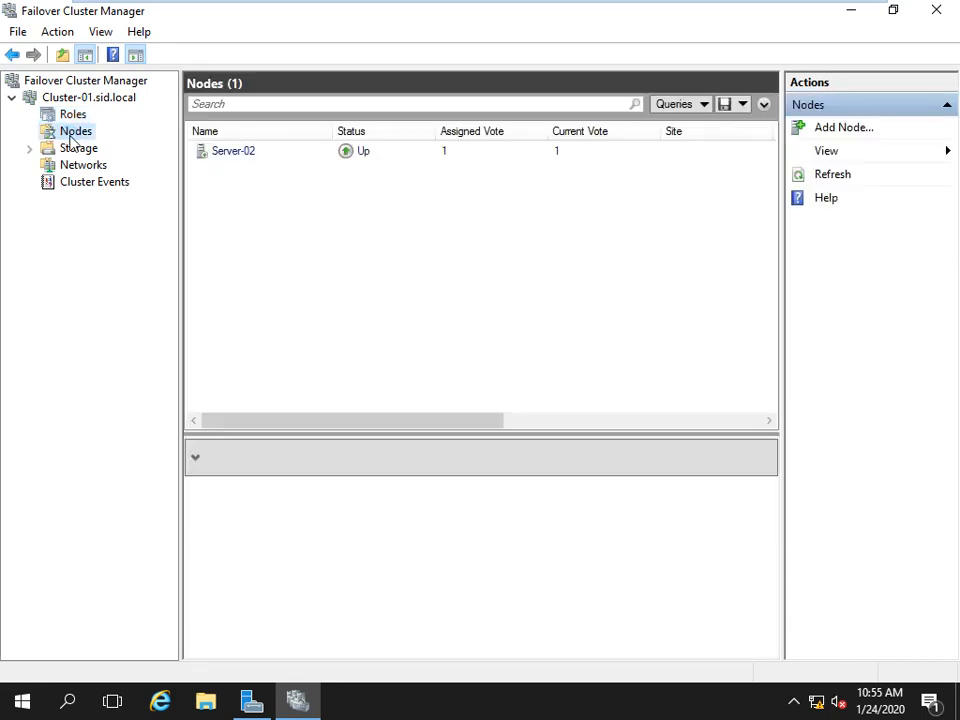
Start Add Node and select SERVER-03 from the directory as the computer to add.
{"action": "right_click", "coordinate": [71, 140]}
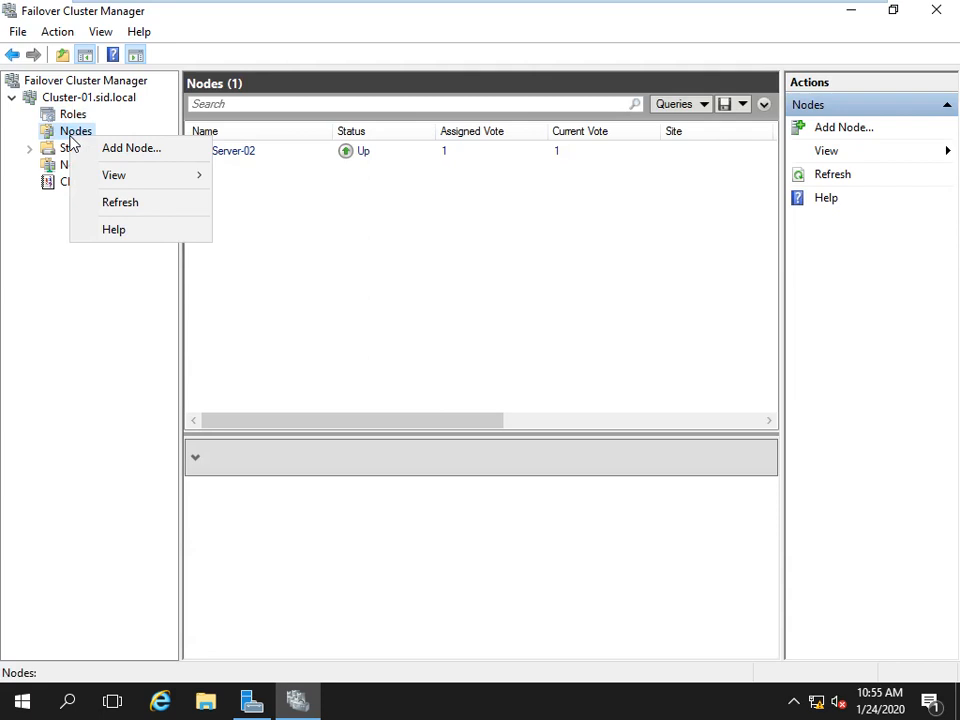
{"action": "left_click", "coordinate": [133, 150]}
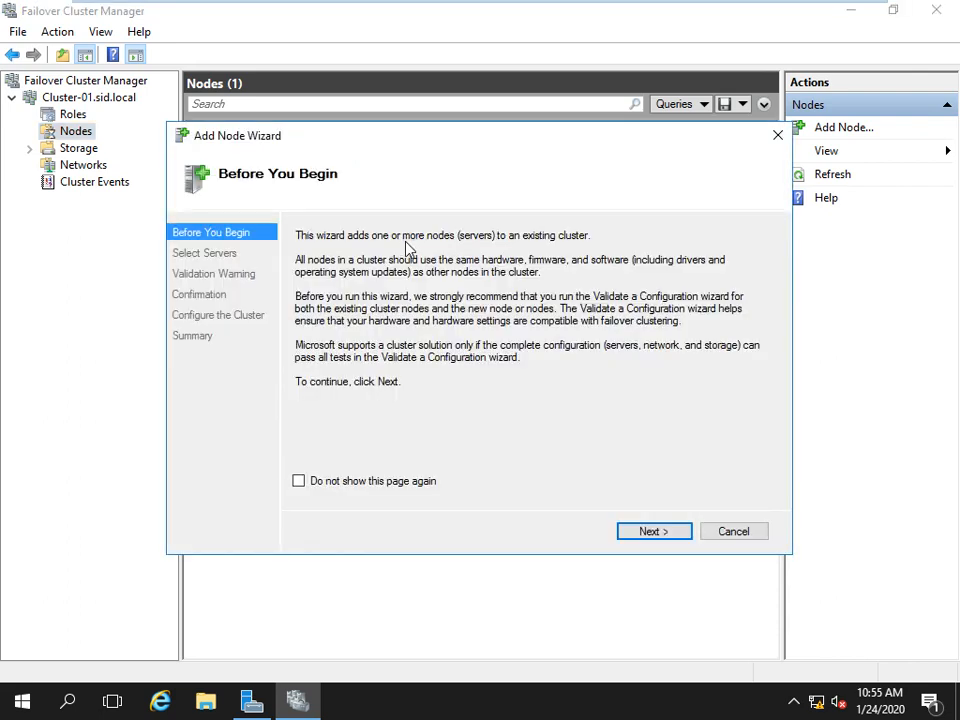
{"action": "left_click", "coordinate": [654, 541]}
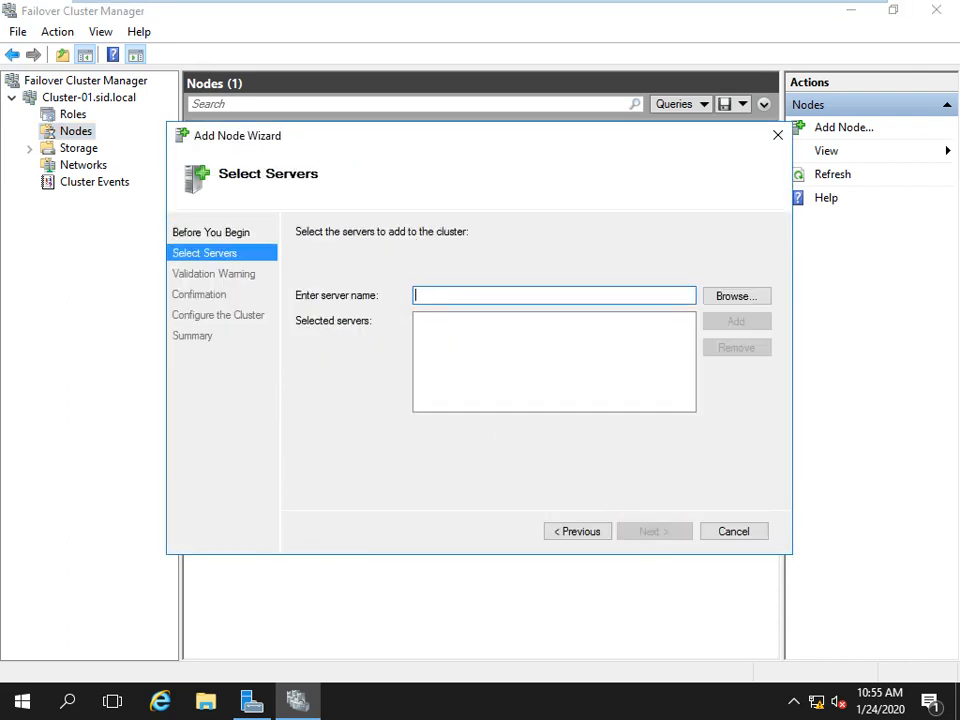
{"action": "left_click", "coordinate": [722, 296]}
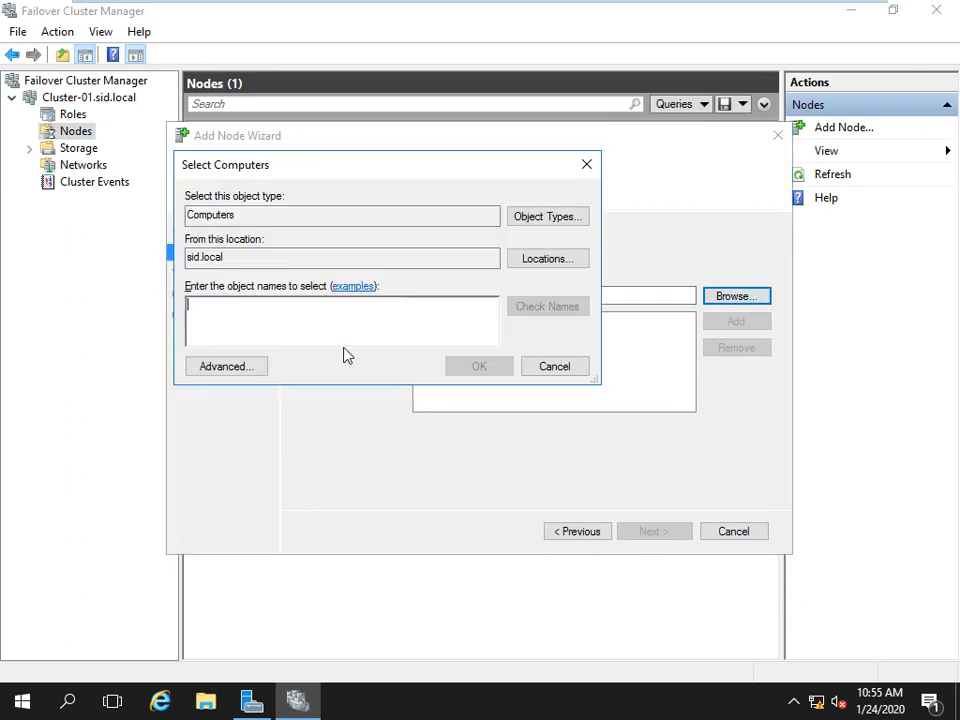
{"action": "type", "text": "server"}
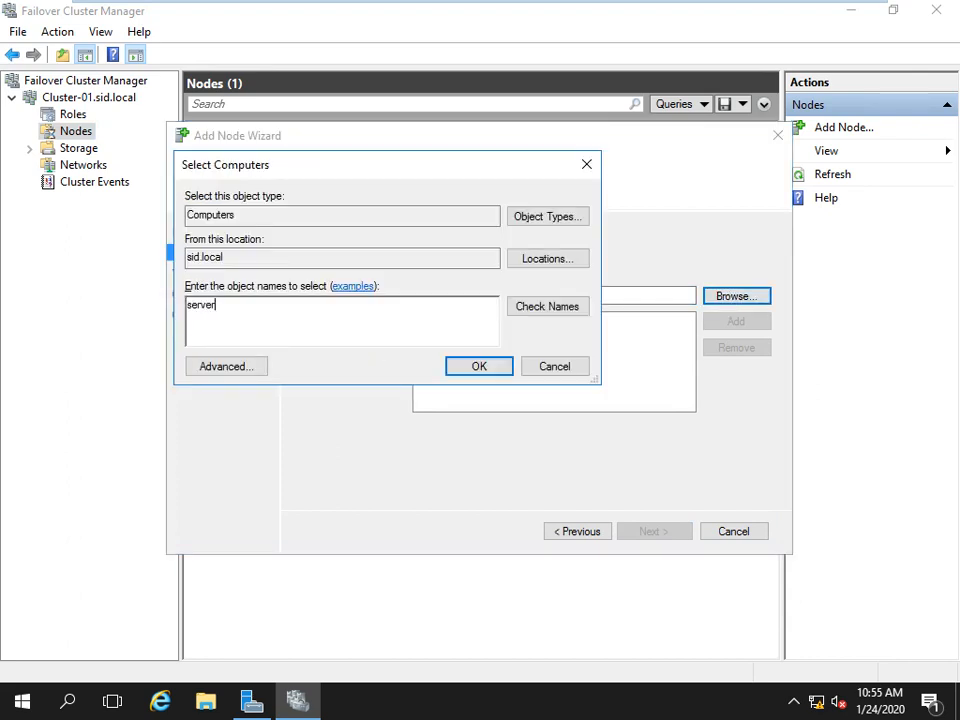
{"action": "key", "text": "Return"}
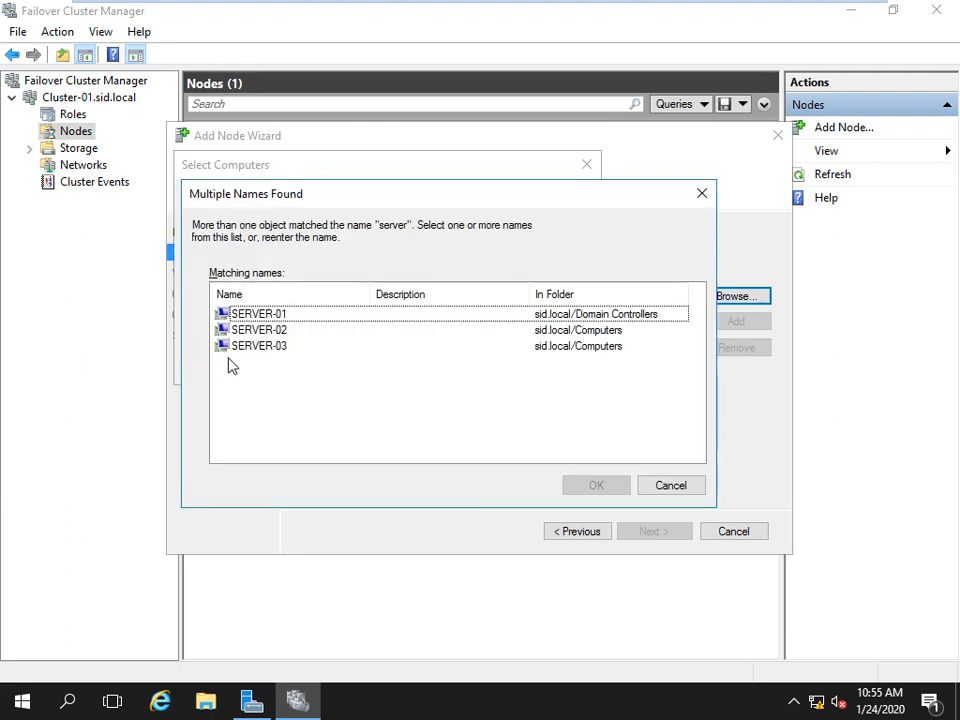
{"action": "left_click", "coordinate": [238, 346]}
{"action": "left_click", "coordinate": [597, 485]}
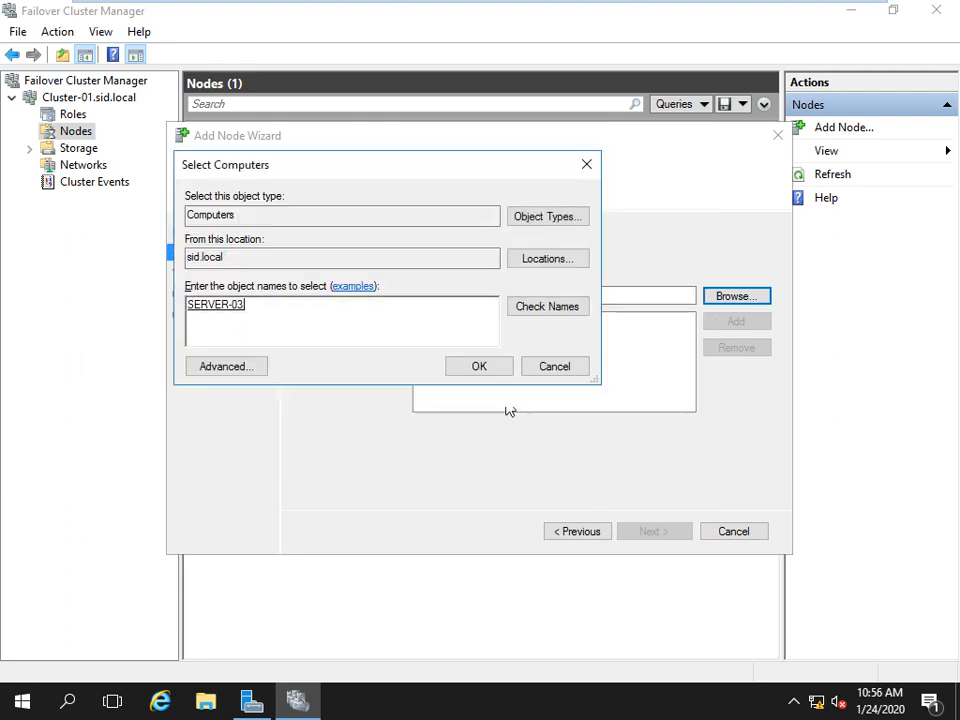
{"action": "left_click", "coordinate": [489, 368]}
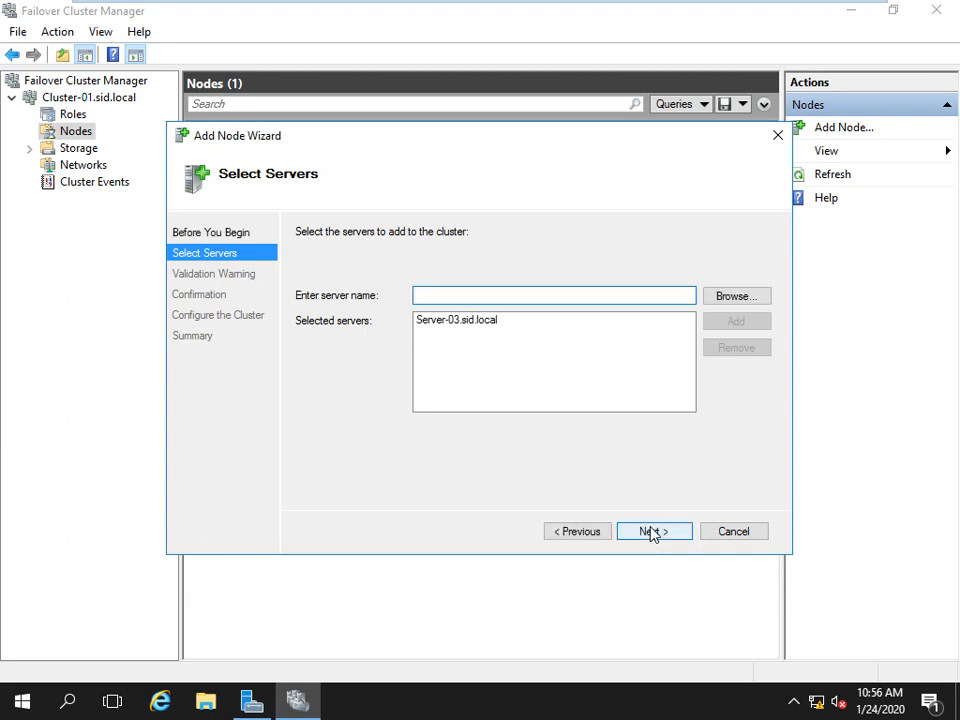
Skip validation tests, add SERVER-03 to the cluster and close the wizard.
{"action": "left_click", "coordinate": [651, 533]}
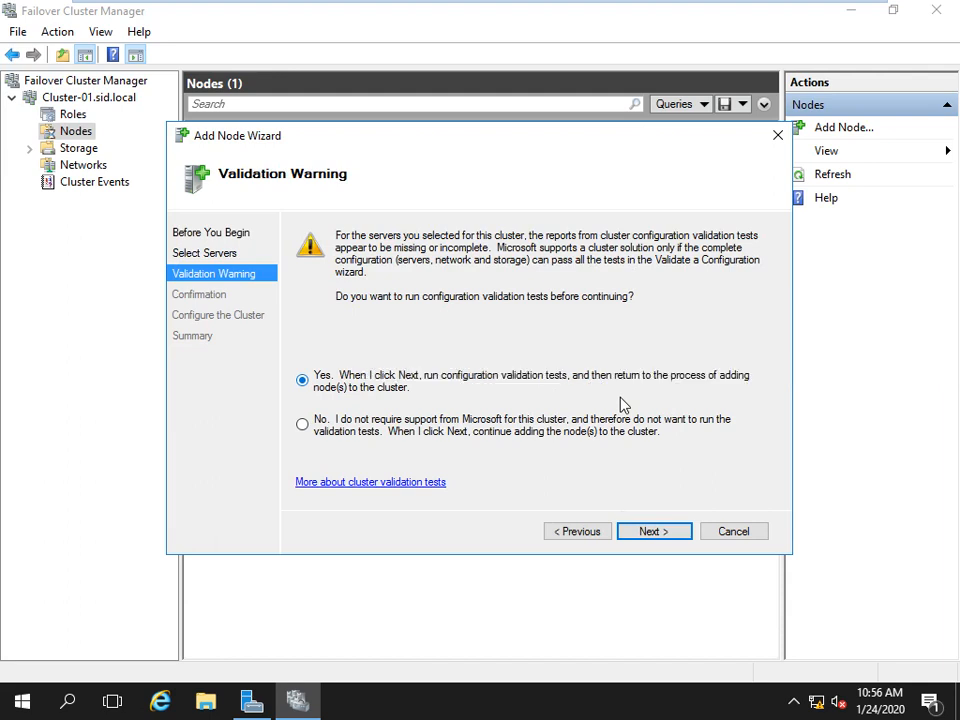
{"action": "left_click", "coordinate": [387, 427]}
{"action": "left_click", "coordinate": [652, 533]}
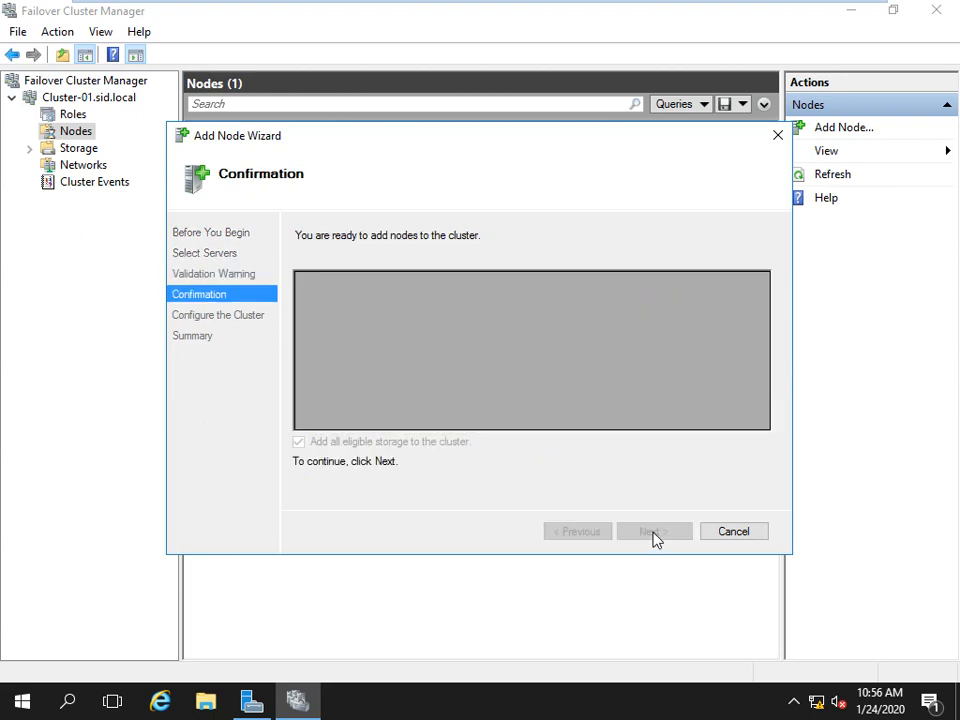
{"action": "left_click", "coordinate": [653, 532]}
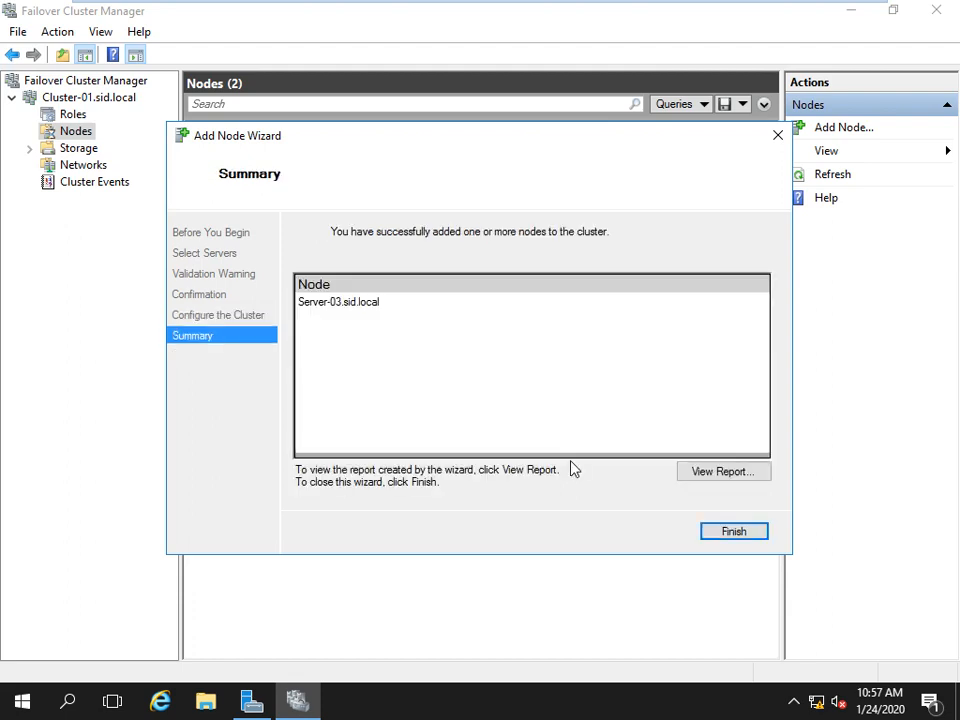
{"action": "left_click", "coordinate": [736, 536]}
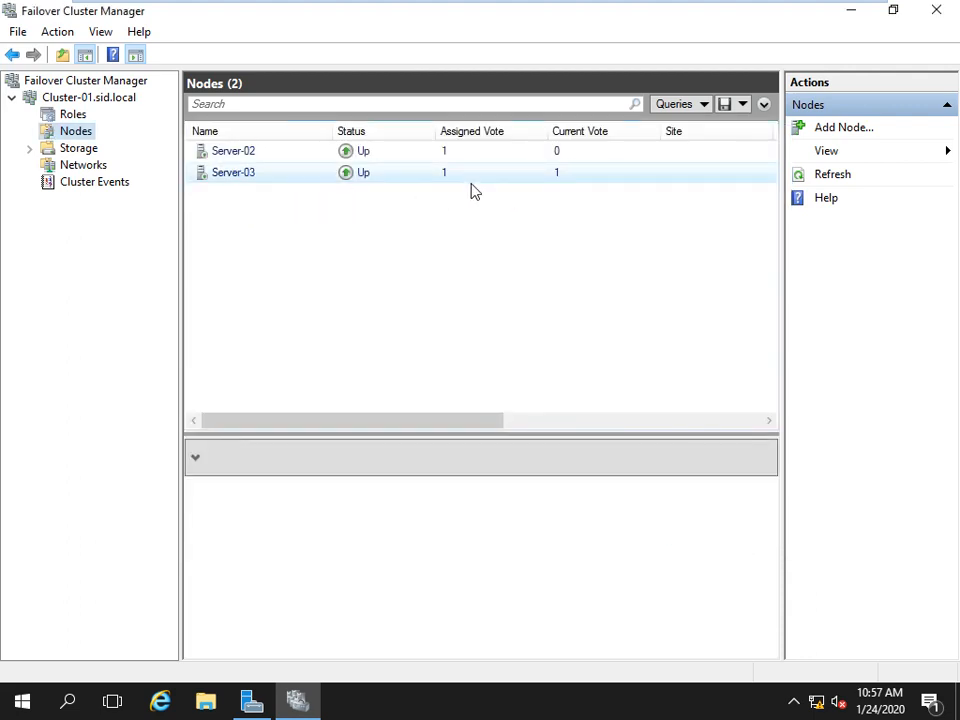
Browse Storage Disks and Pools past not-responding prompts, showing Cluster Disks 1 and 2 Online.
{"action": "left_click", "coordinate": [66, 150]}
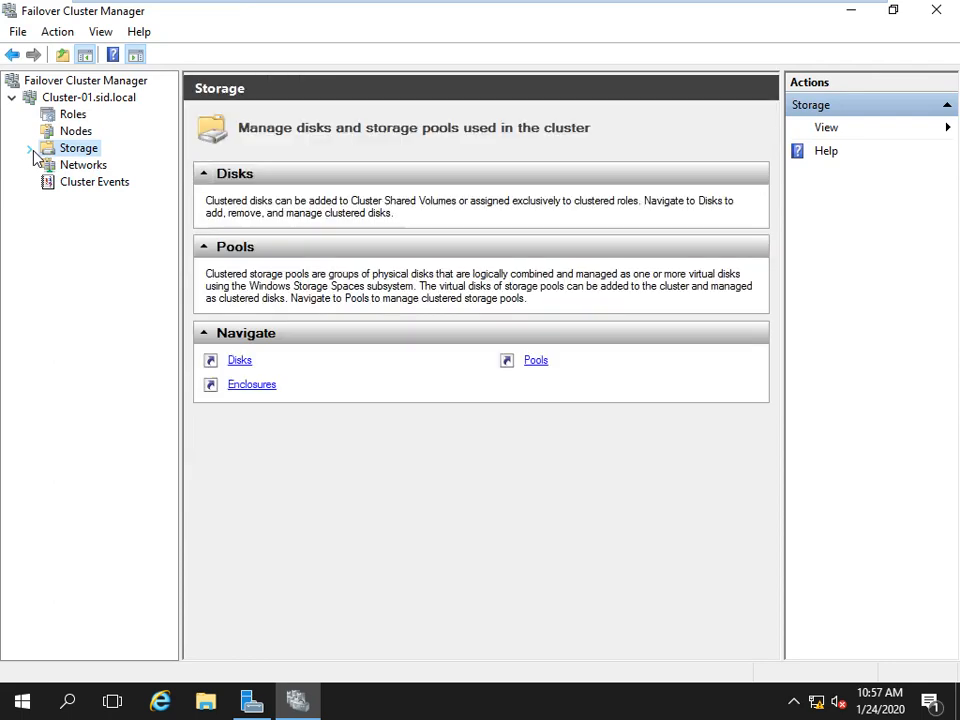
{"action": "left_click", "coordinate": [30, 149]}
{"action": "left_click", "coordinate": [80, 166]}
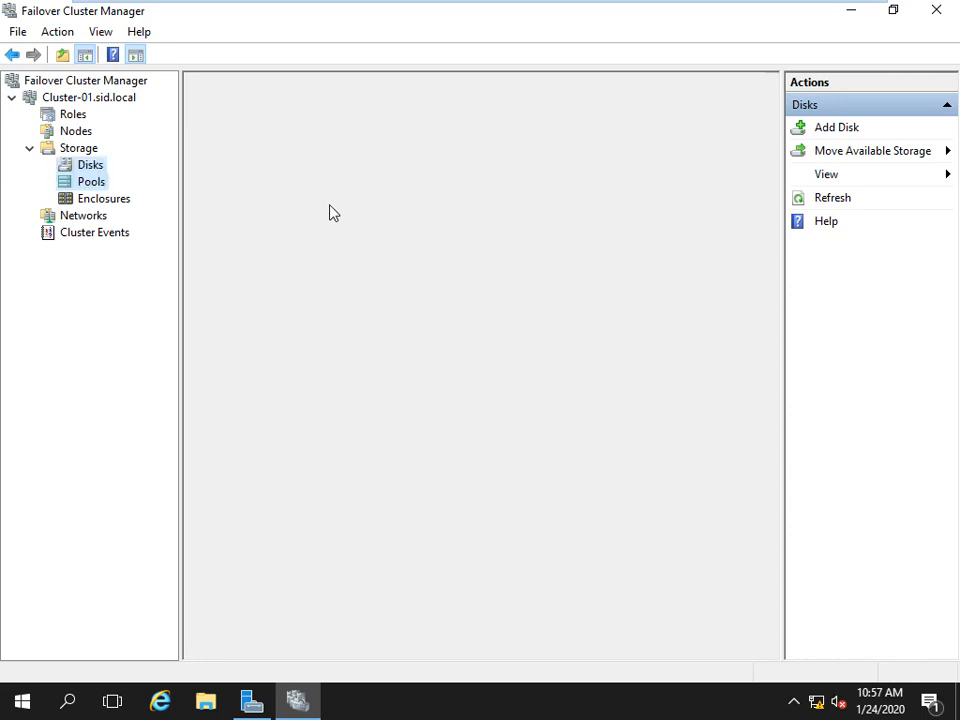
{"action": "left_click", "coordinate": [104, 181]}
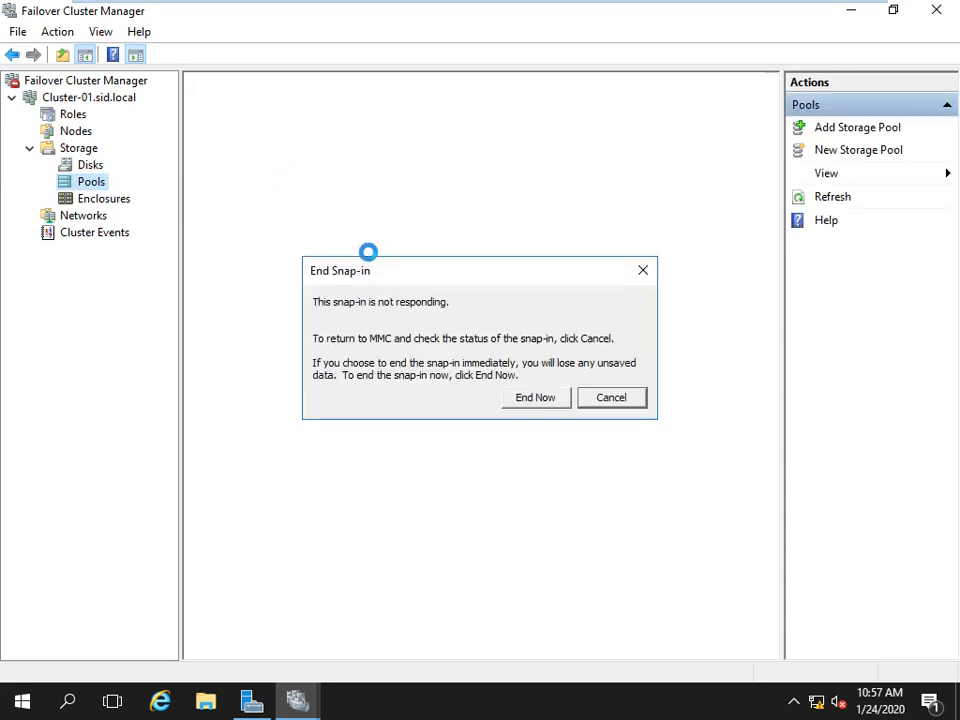
{"action": "left_click", "coordinate": [612, 400]}
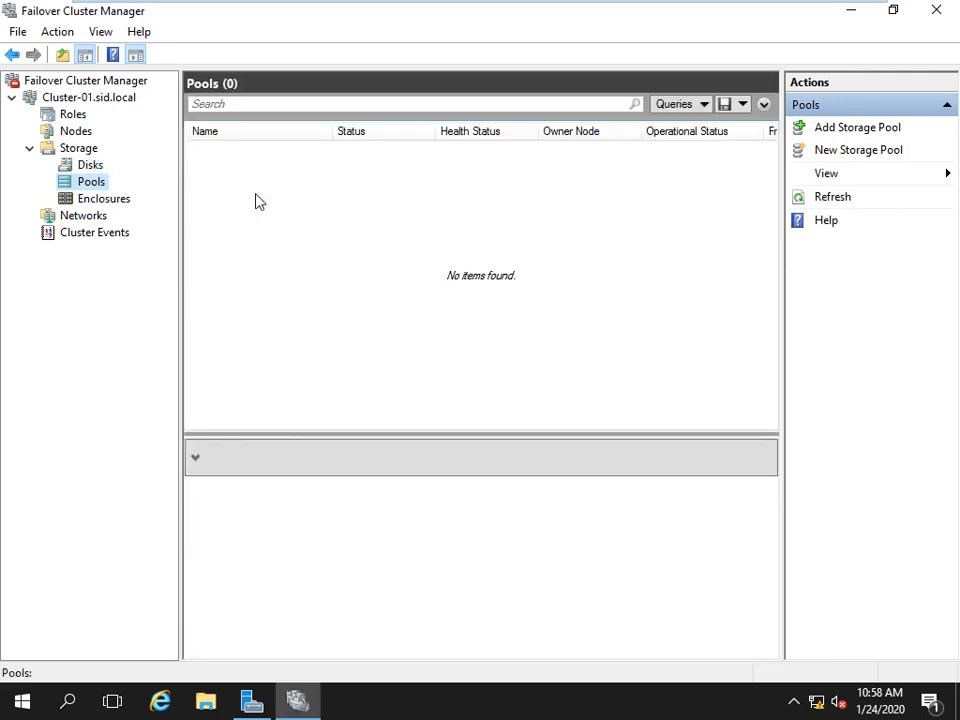
{"action": "left_click", "coordinate": [92, 166]}
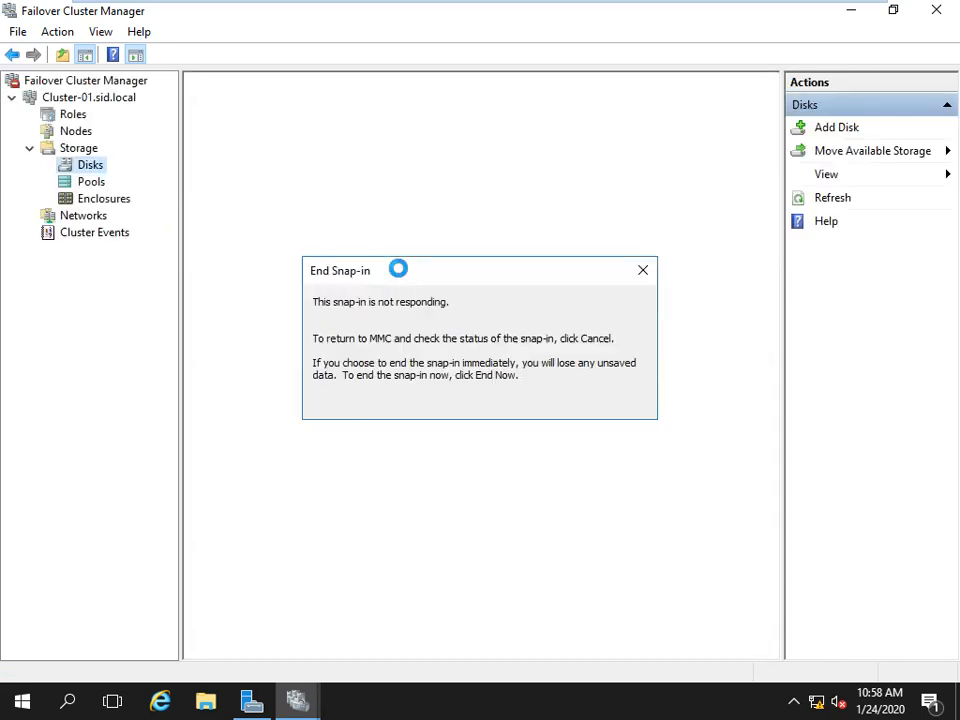
{"action": "left_click", "coordinate": [632, 399]}
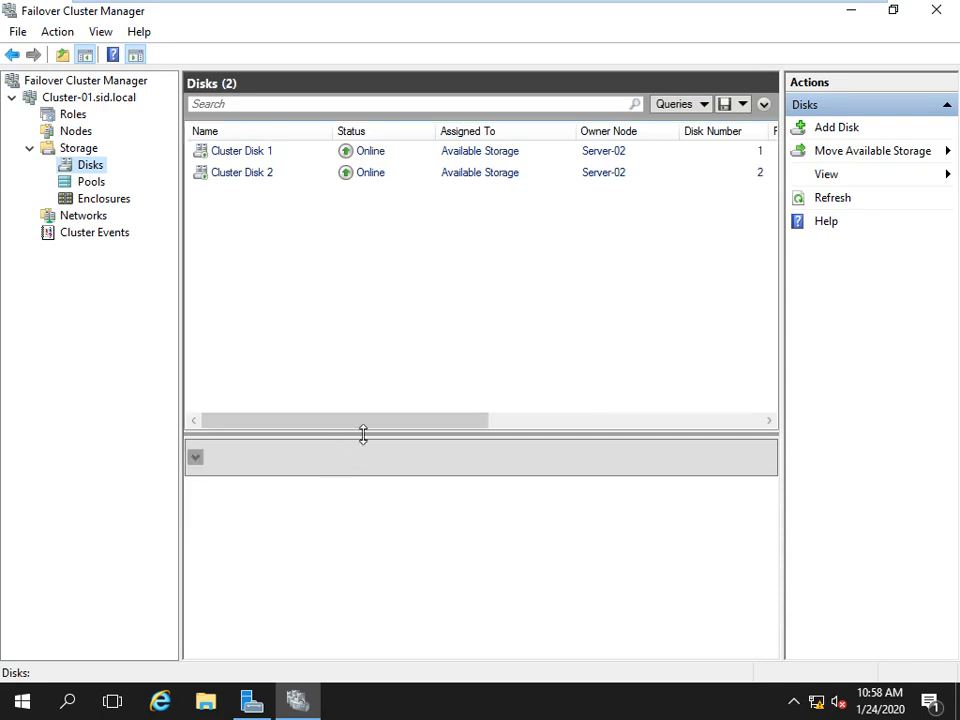
{"action": "scroll", "coordinate": [486, 423], "scroll_direction": "right", "scroll_amount": 3}
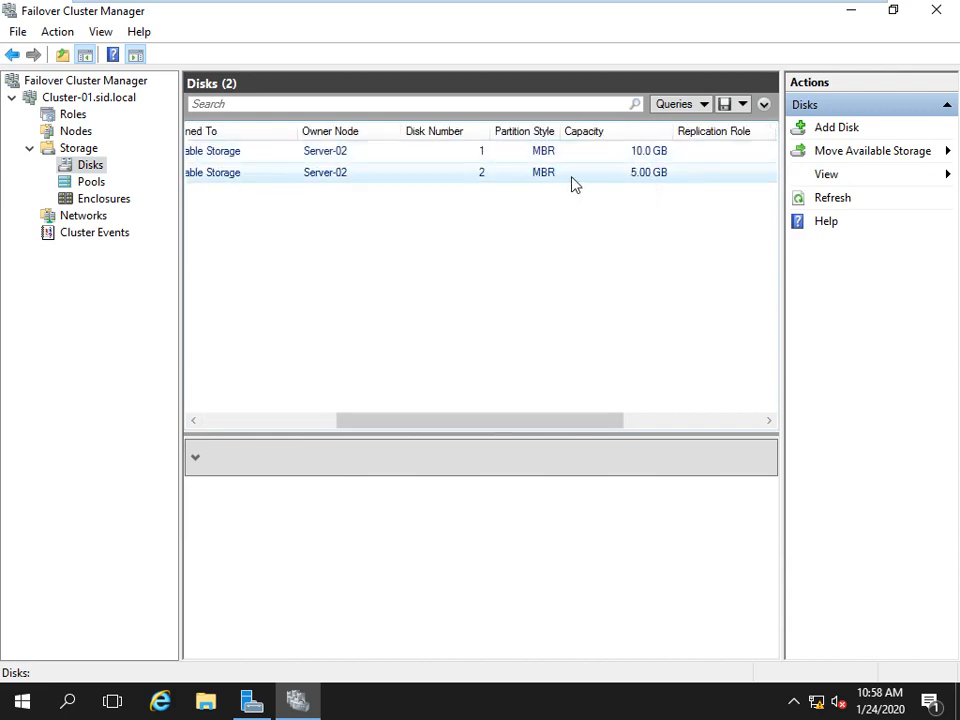
{"action": "left_click", "coordinate": [551, 160]}
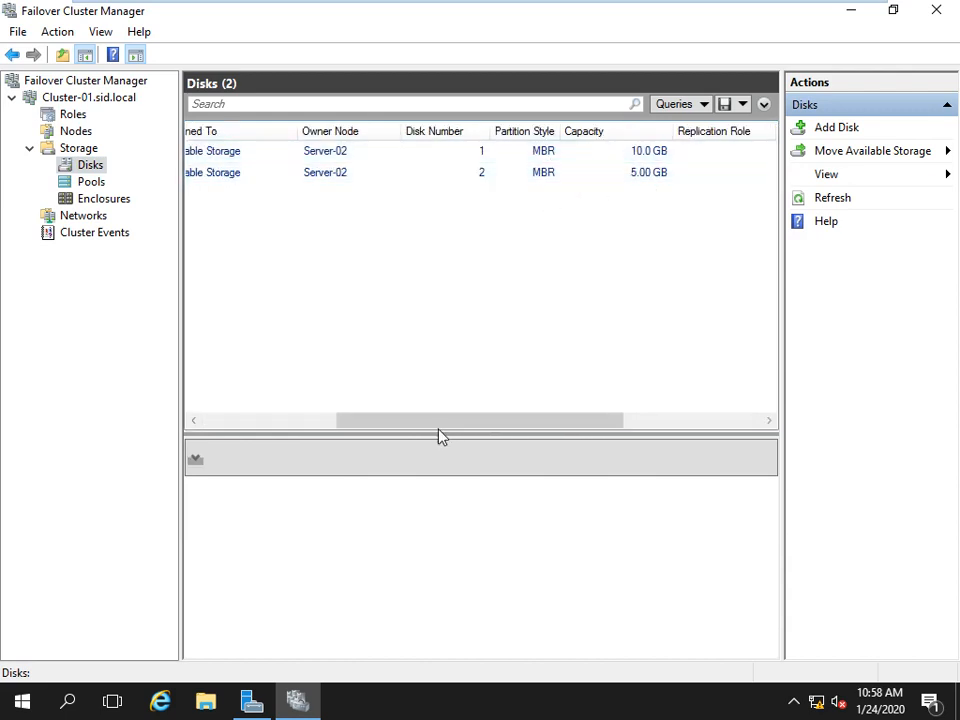
{"action": "left_click_drag", "start_coordinate": [437, 424], "coordinate": [204, 437]}
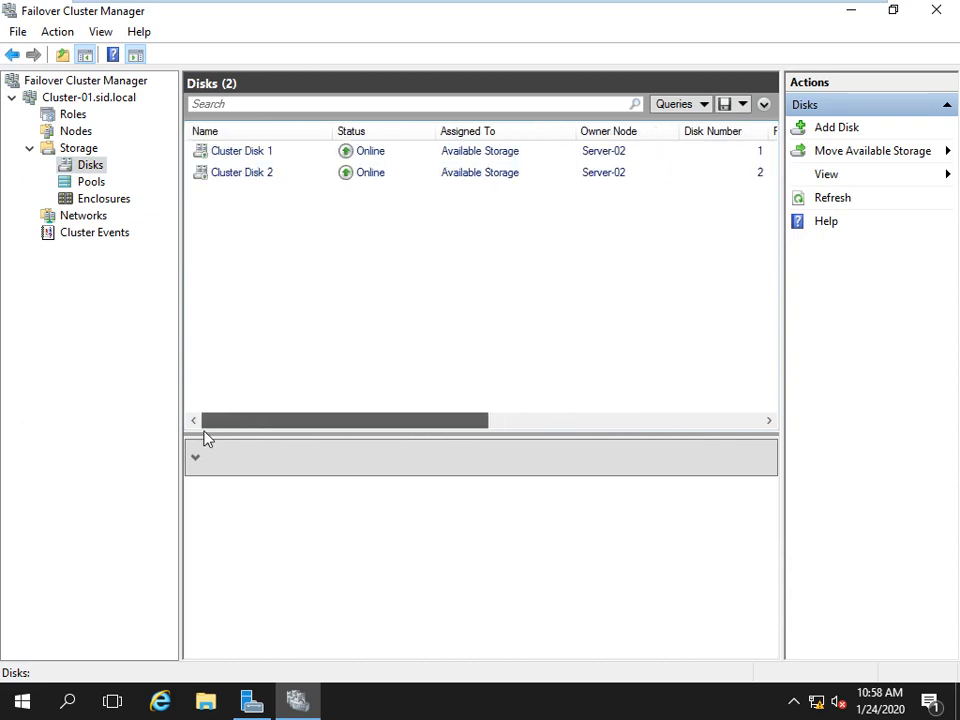
From Roles, launch Configure Role and choose File Server, keeping 'File Server for general use'.
{"action": "left_click", "coordinate": [68, 114]}
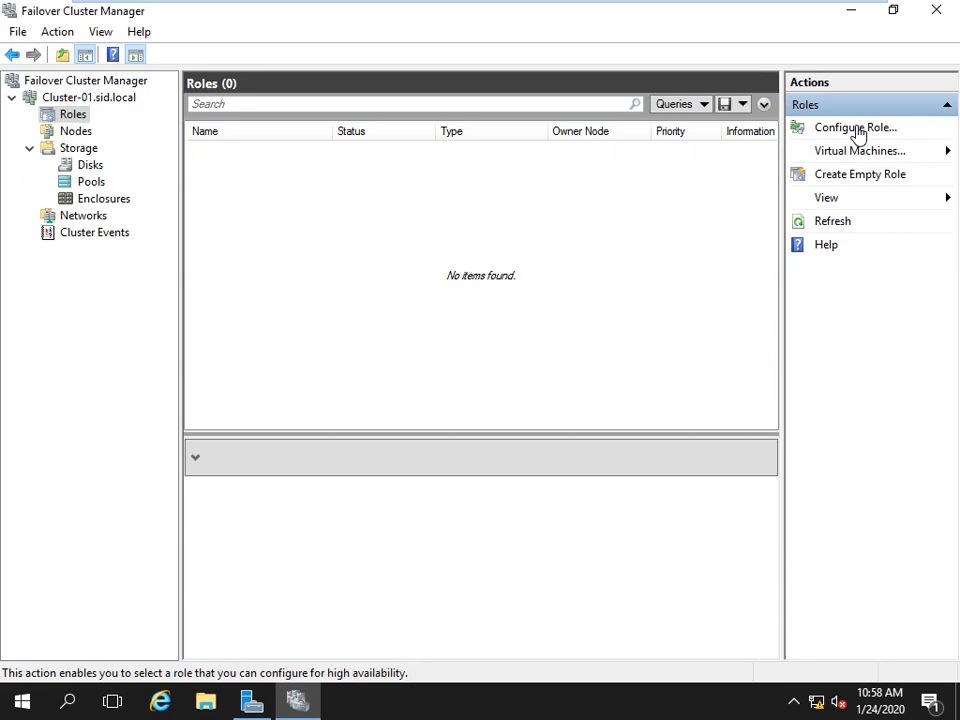
{"action": "left_click", "coordinate": [30, 149]}
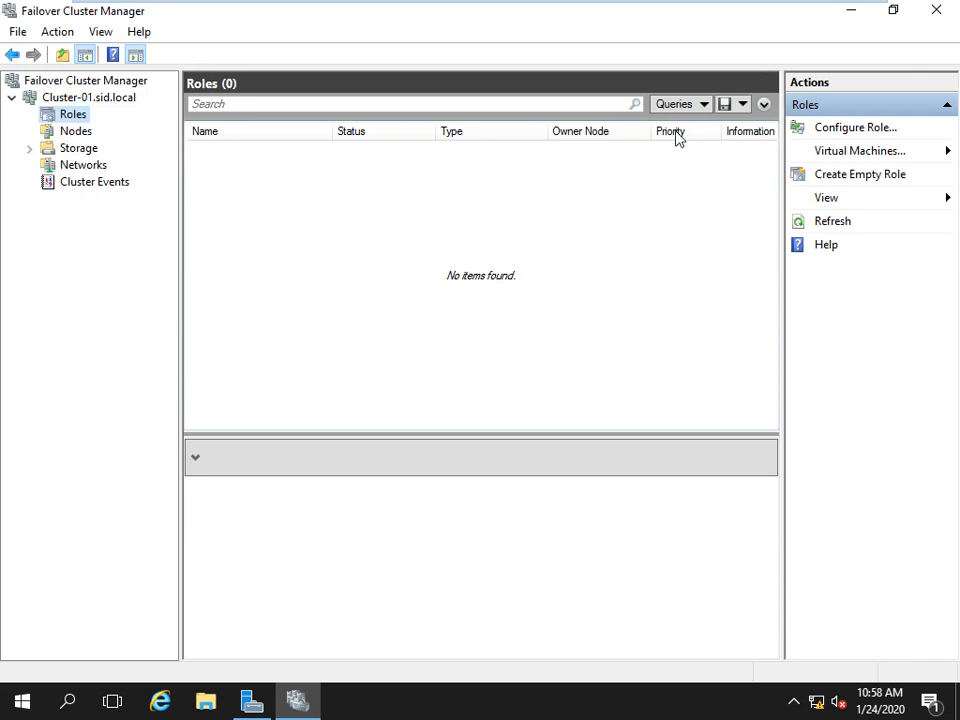
{"action": "left_click", "coordinate": [825, 132]}
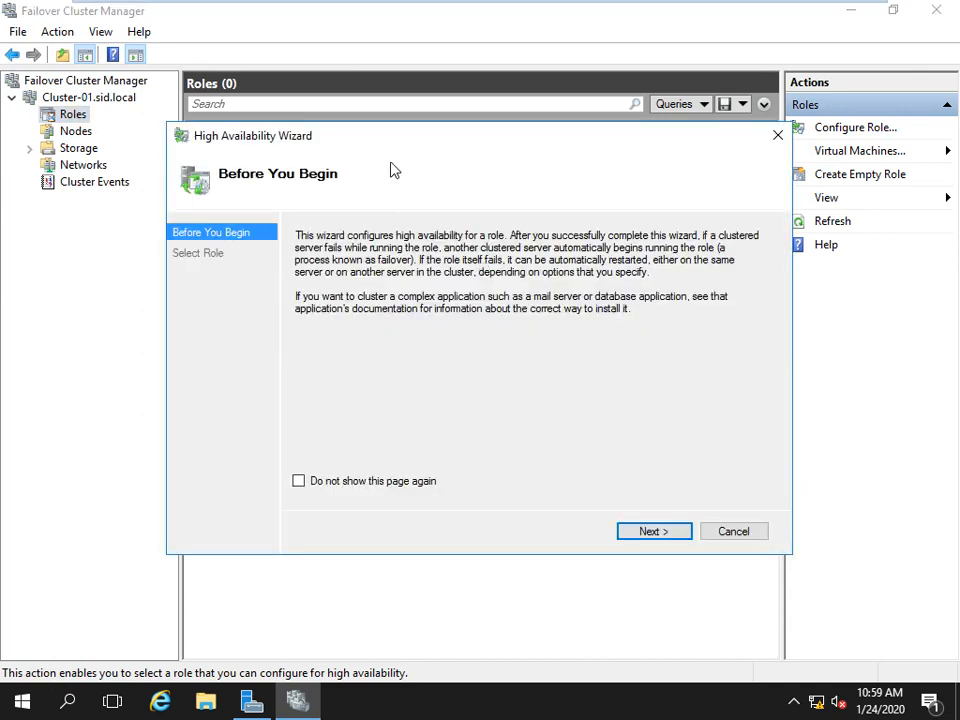
{"action": "left_click_drag", "start_coordinate": [372, 142], "coordinate": [396, 111]}
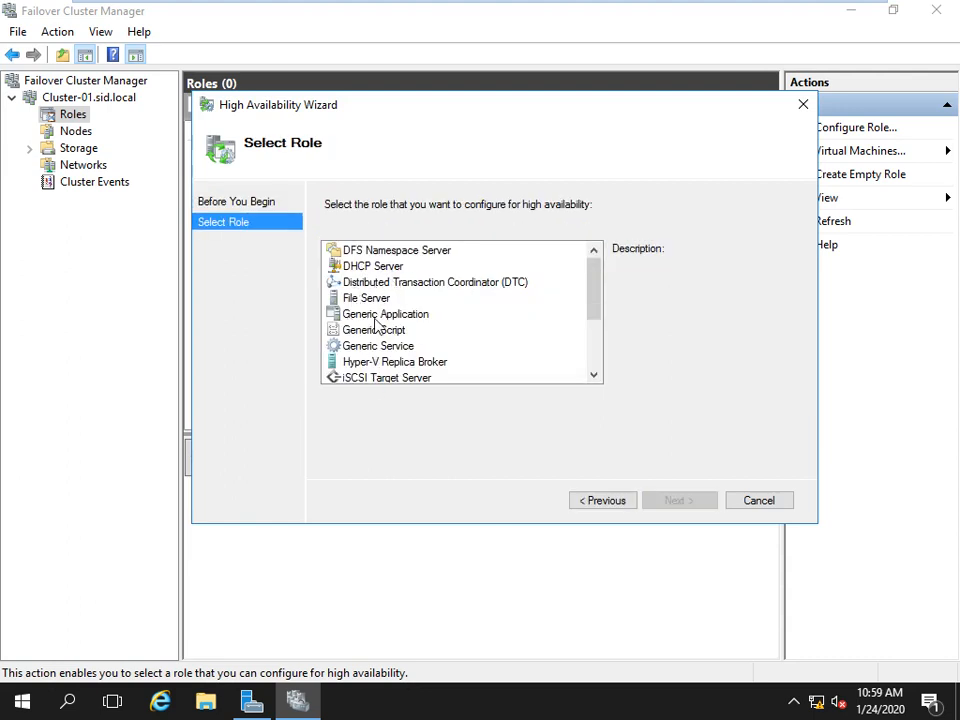
{"action": "left_click_drag", "start_coordinate": [597, 296], "coordinate": [593, 345]}
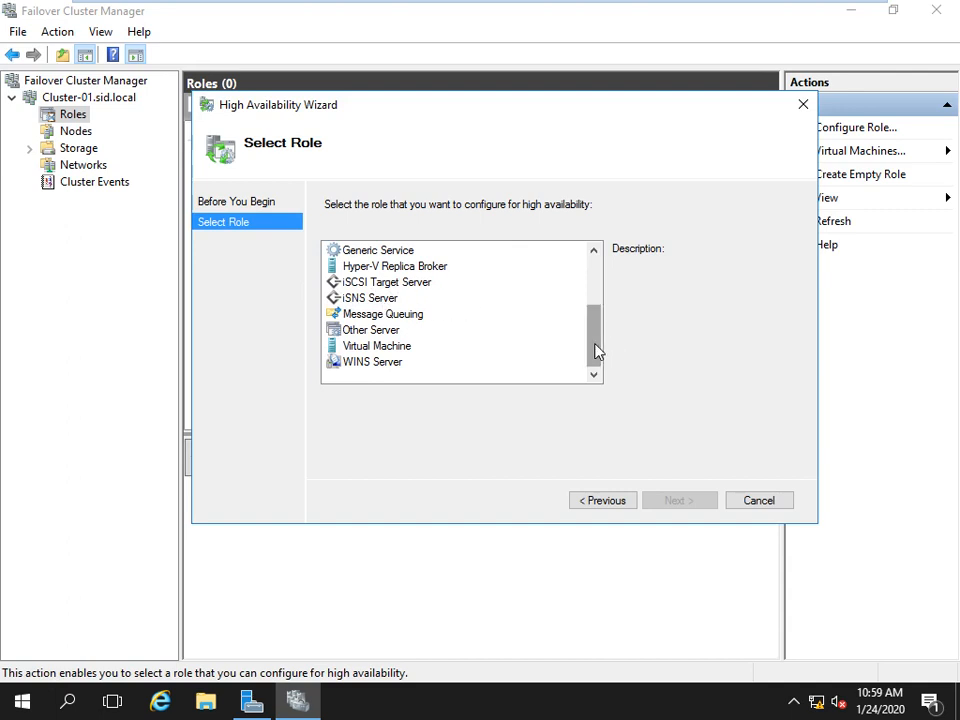
{"action": "left_click_drag", "start_coordinate": [597, 350], "coordinate": [596, 304]}
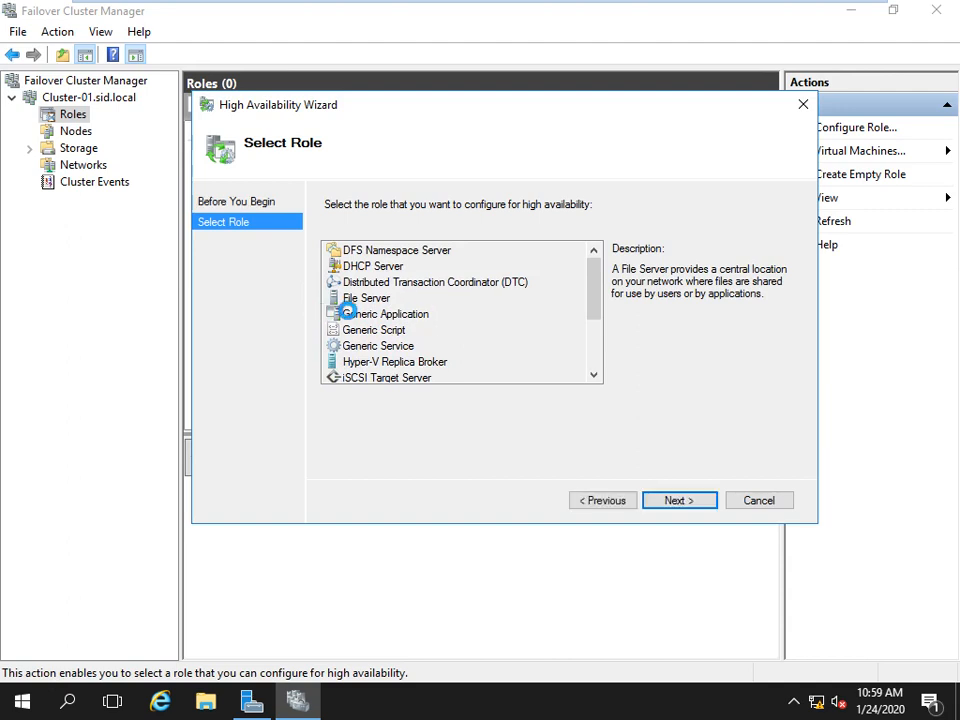
{"action": "left_click", "coordinate": [342, 300]}
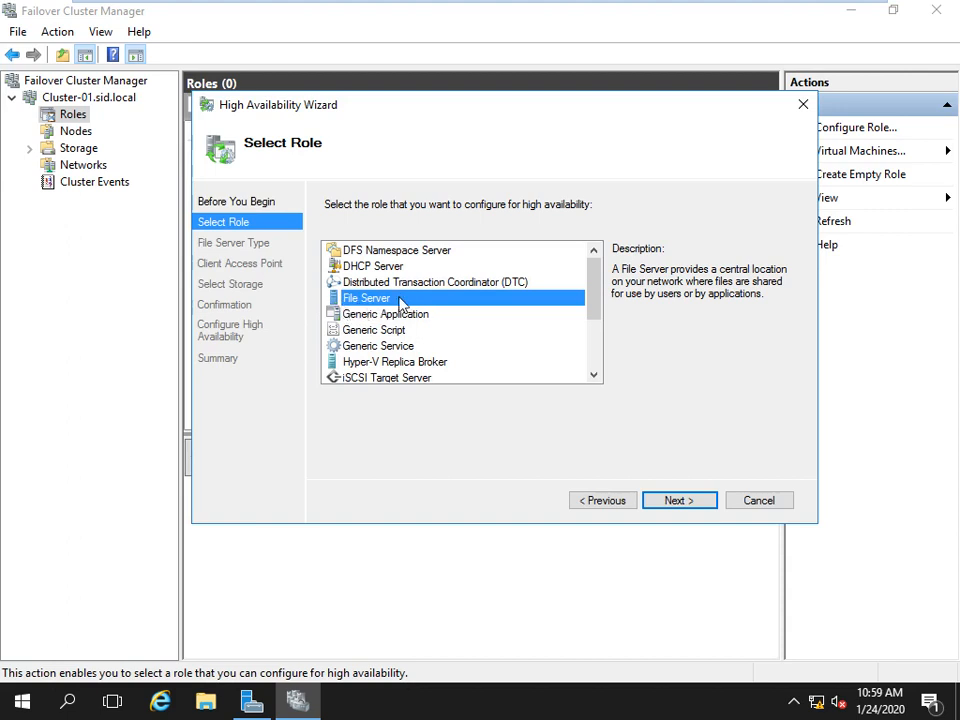
{"action": "left_click", "coordinate": [683, 504]}
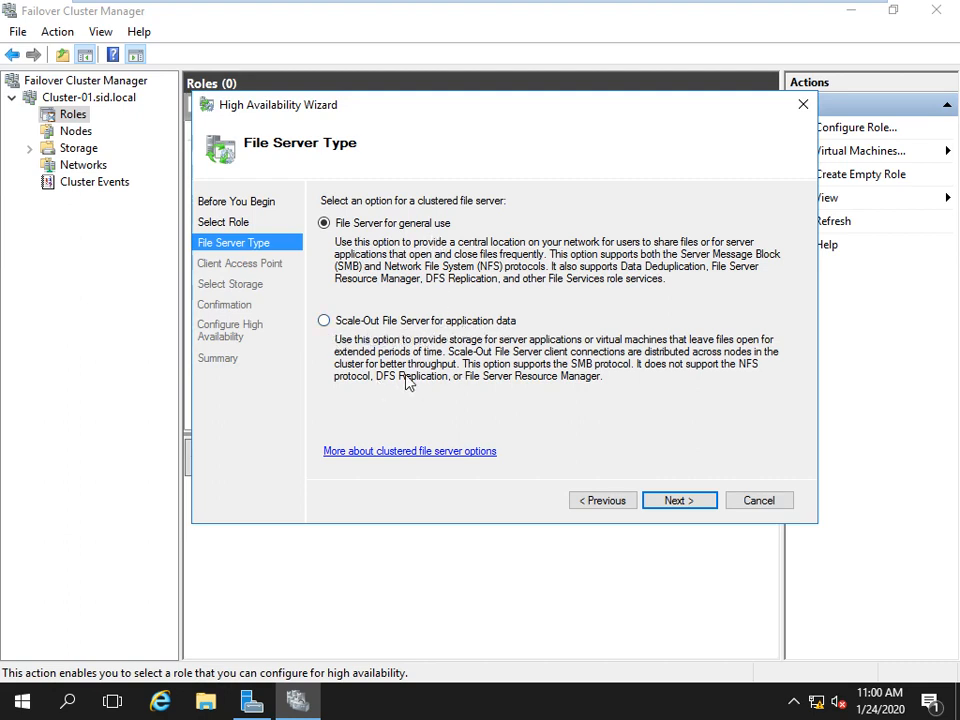
{"action": "left_click", "coordinate": [678, 504]}
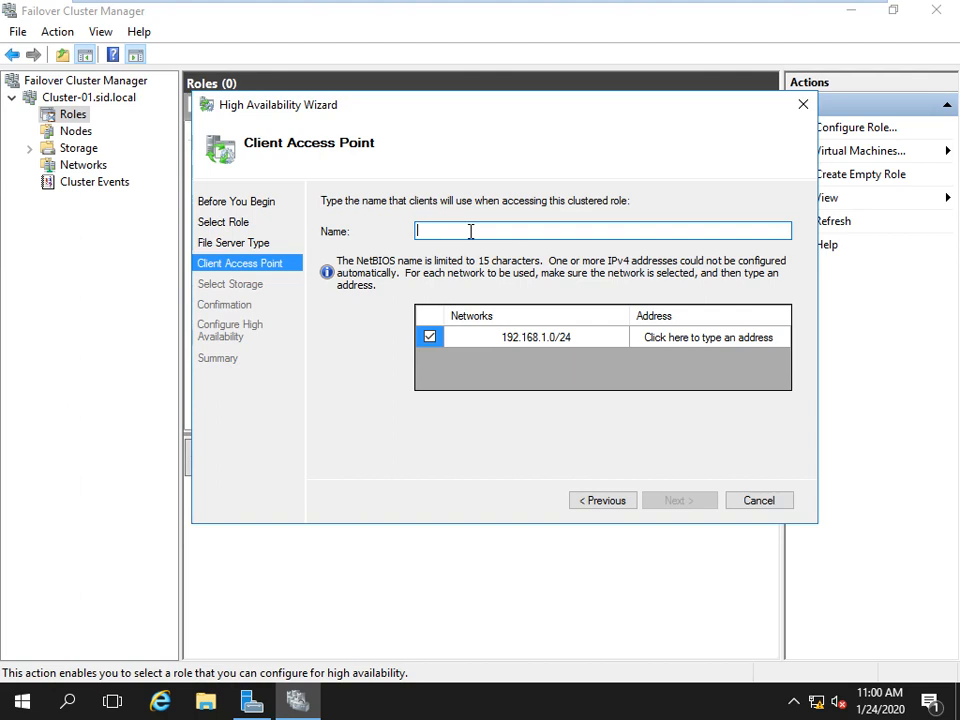
Name the access point FS-01 at 192.168.1.21 and continue to storage selection.
{"action": "type", "text": "FS-01"}
{"action": "left_click", "coordinate": [738, 338]}
{"action": "double_click", "coordinate": [767, 336]}
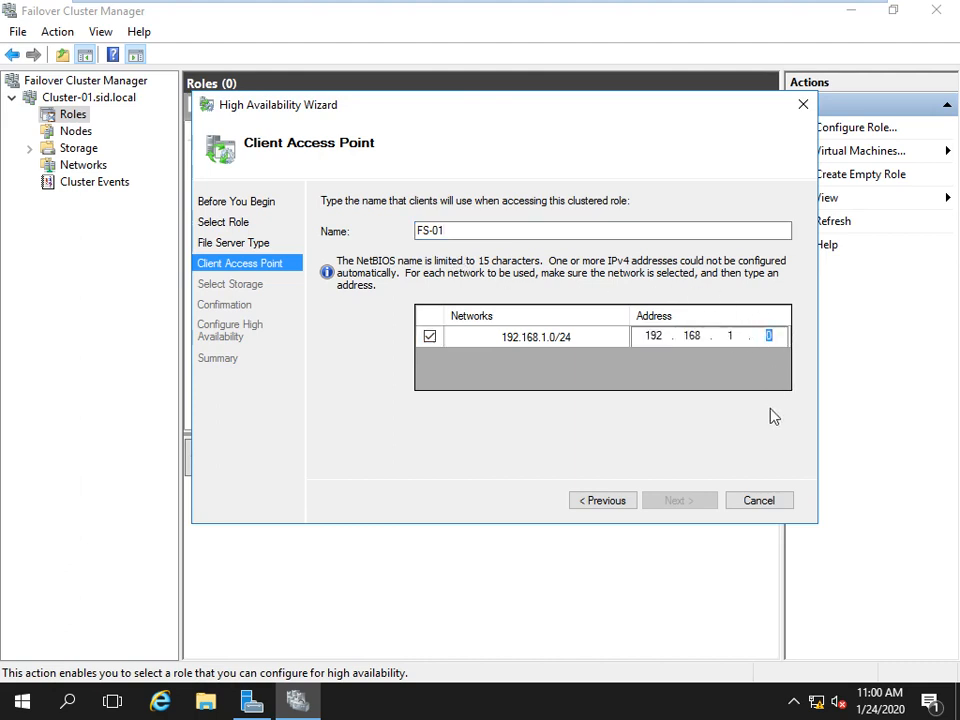
{"action": "type", "text": "21"}
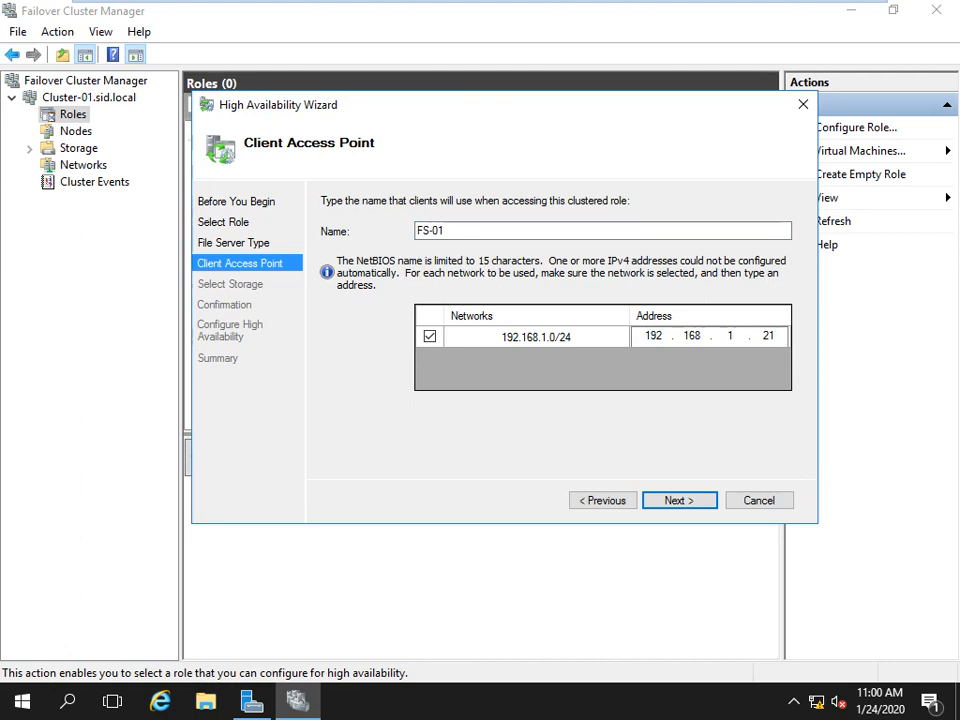
{"action": "left_click", "coordinate": [675, 503]}
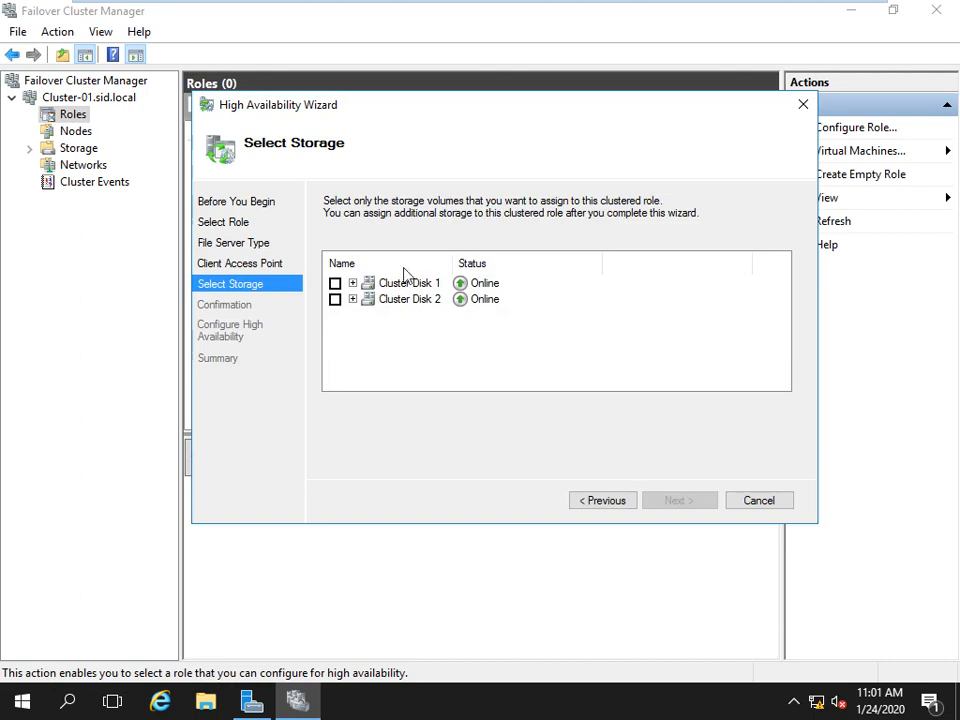
Assign Cluster Disk 1 as the storage for the FS-01 file server role.
{"action": "left_click", "coordinate": [354, 285]}
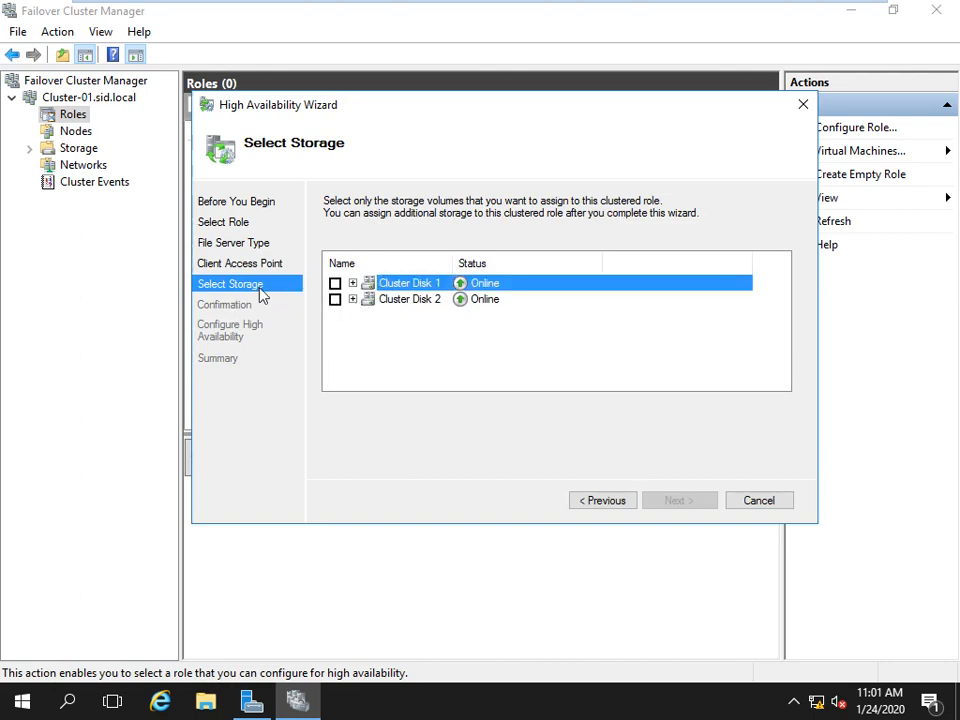
{"action": "left_click", "coordinate": [352, 299]}
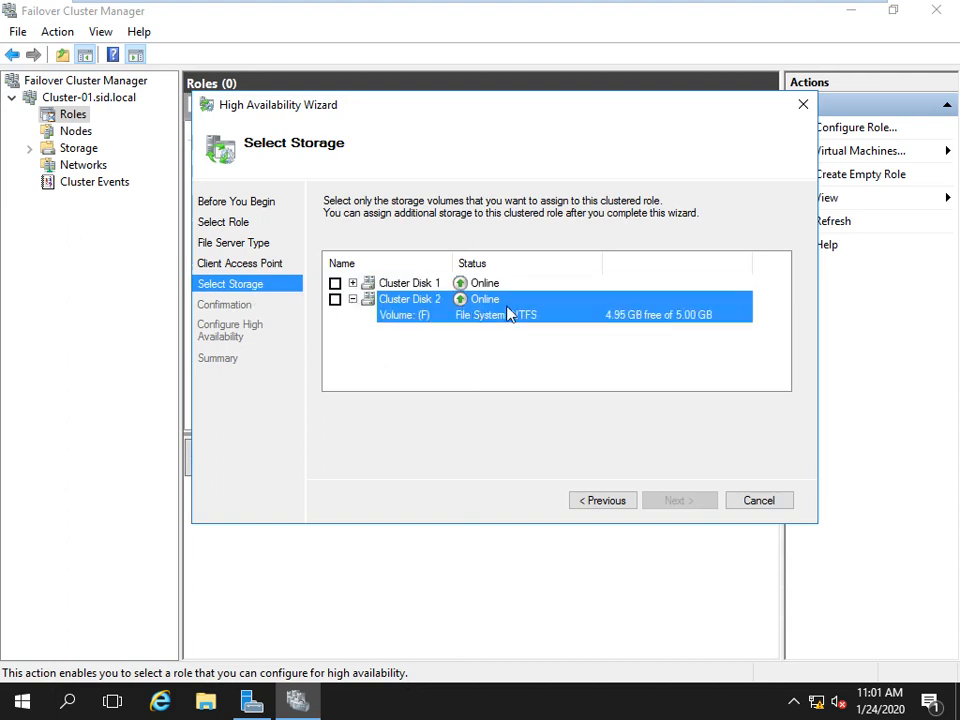
{"action": "left_click", "coordinate": [335, 283]}
{"action": "left_click", "coordinate": [350, 382]}
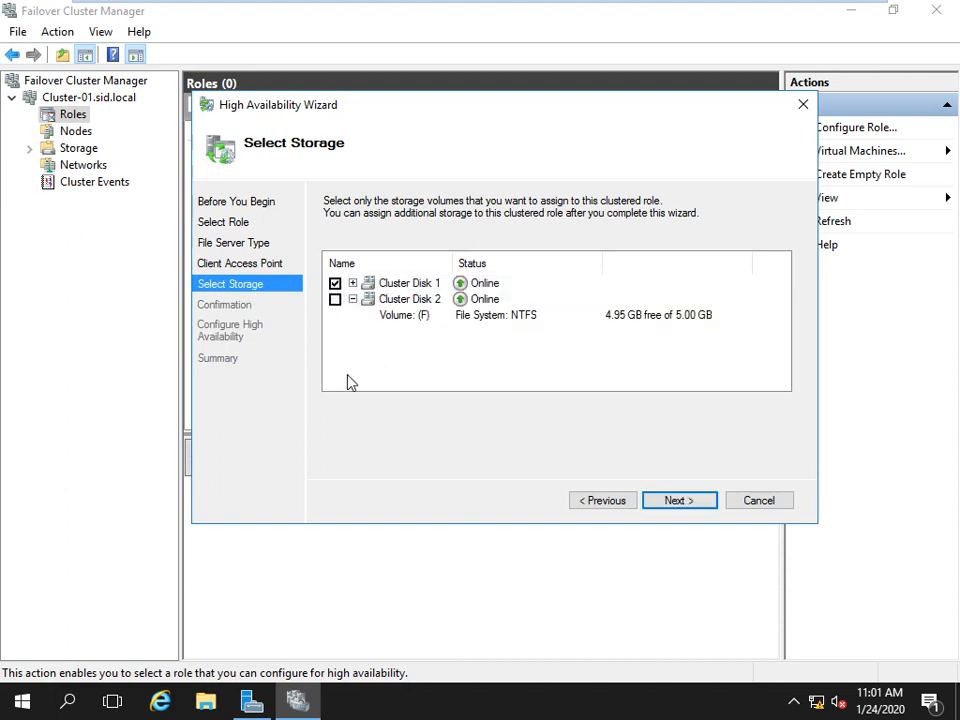
Confirm the settings and finish the High Availability Wizard so FS-01 runs on Server-02.
{"action": "left_click", "coordinate": [672, 503]}
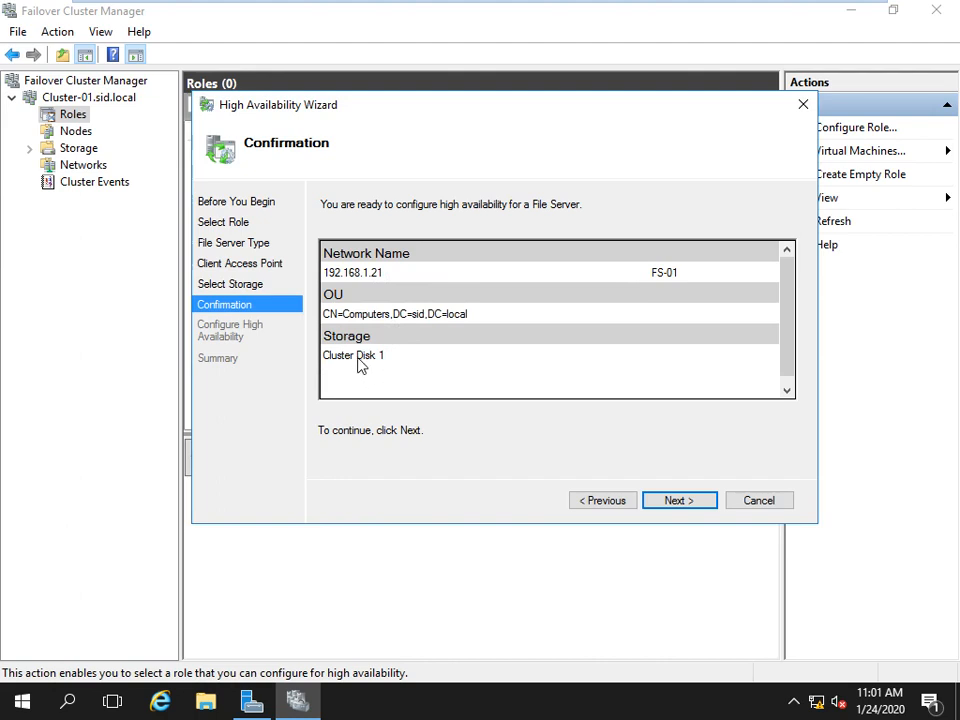
{"action": "left_click", "coordinate": [667, 502]}
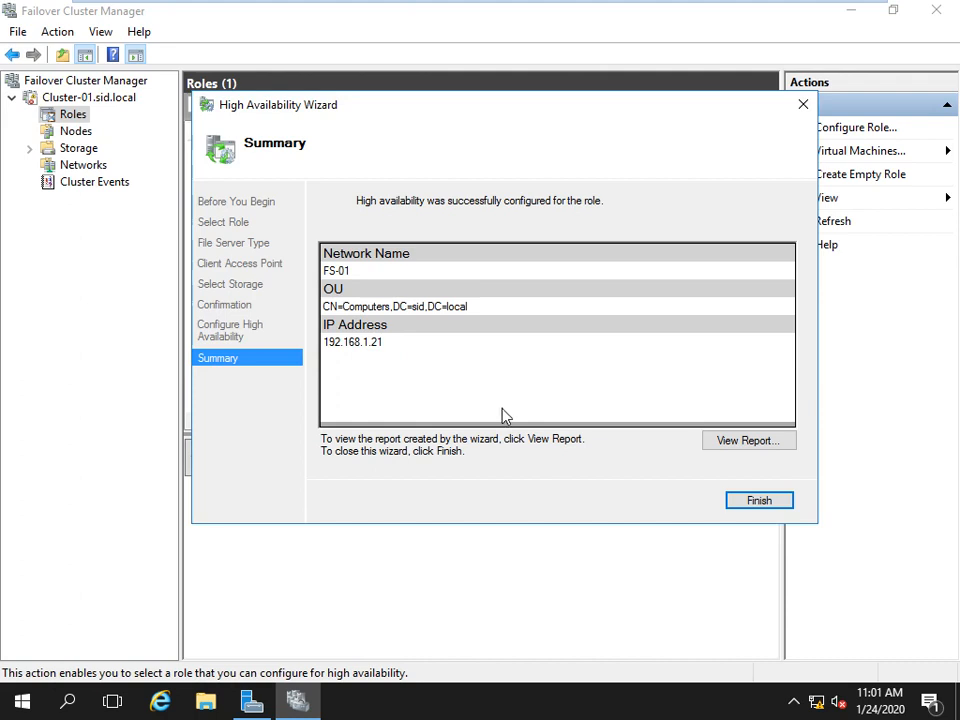
{"action": "left_click", "coordinate": [757, 499]}
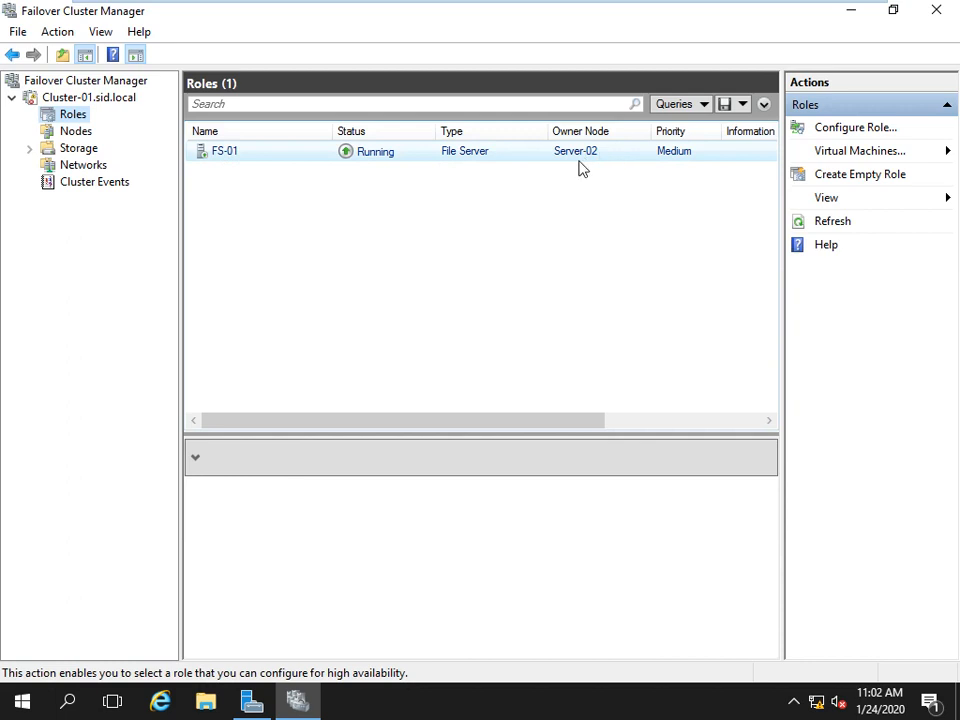
Launch the New Share Wizard using the FS-01 role's Add File Share action.
{"action": "left_click", "coordinate": [430, 158]}
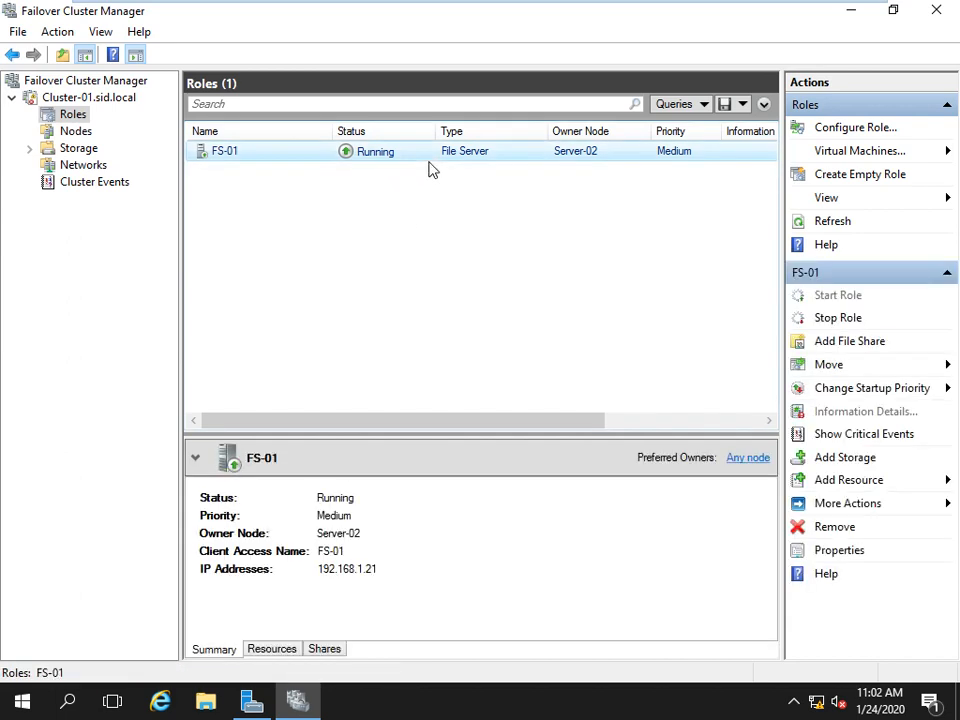
{"action": "right_click", "coordinate": [429, 163]}
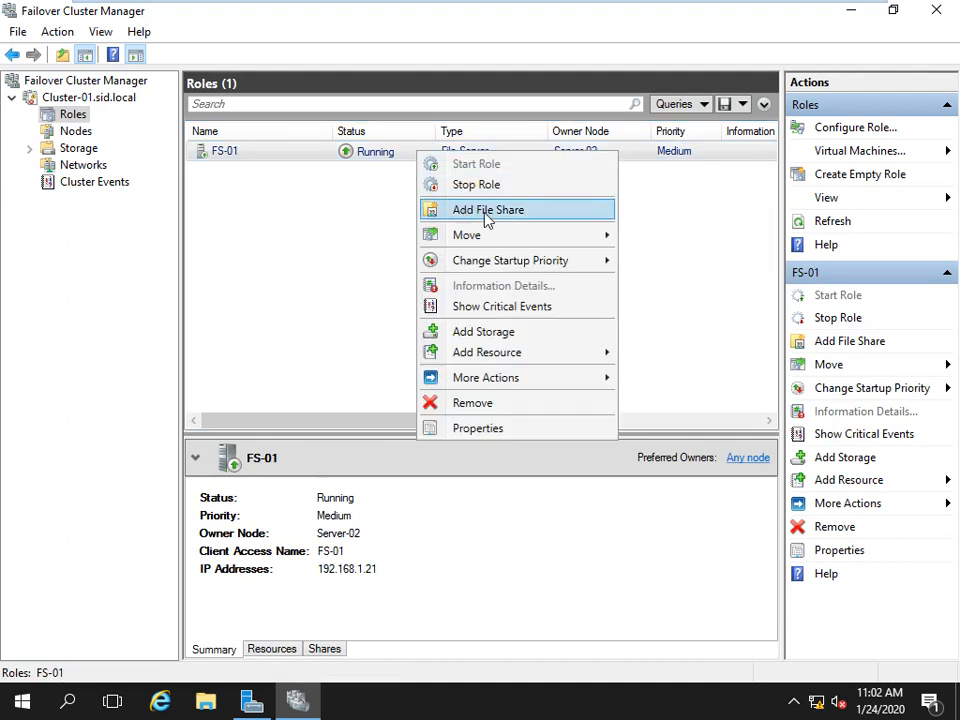
{"action": "left_click", "coordinate": [376, 216]}
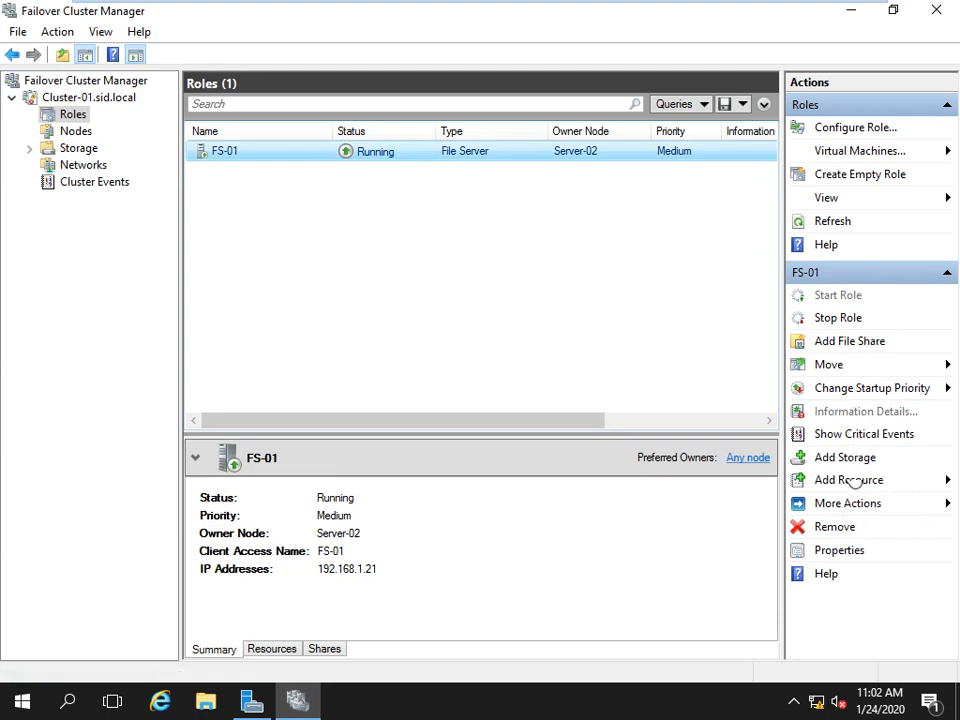
{"action": "right_click", "coordinate": [417, 158]}
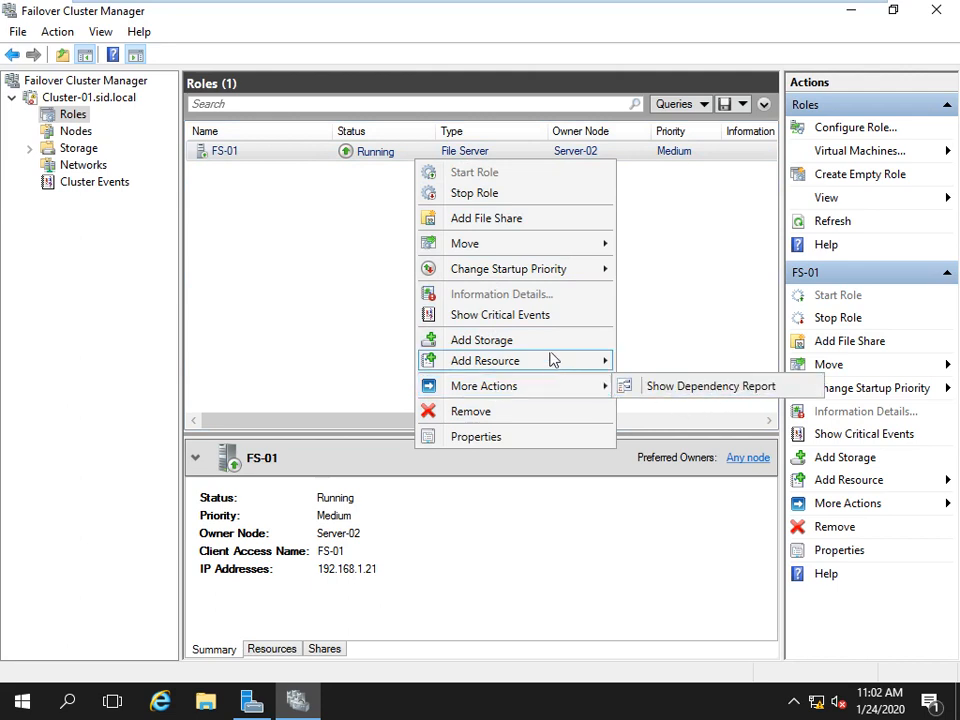
{"action": "mouse_move", "coordinate": [514, 247]}
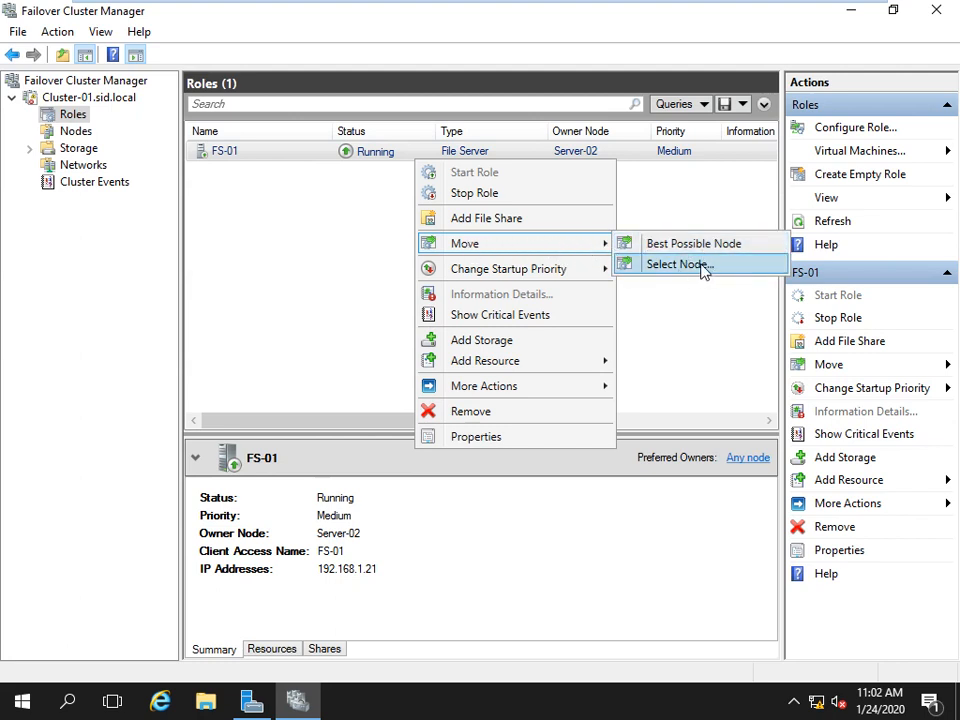
{"action": "left_click", "coordinate": [515, 219]}
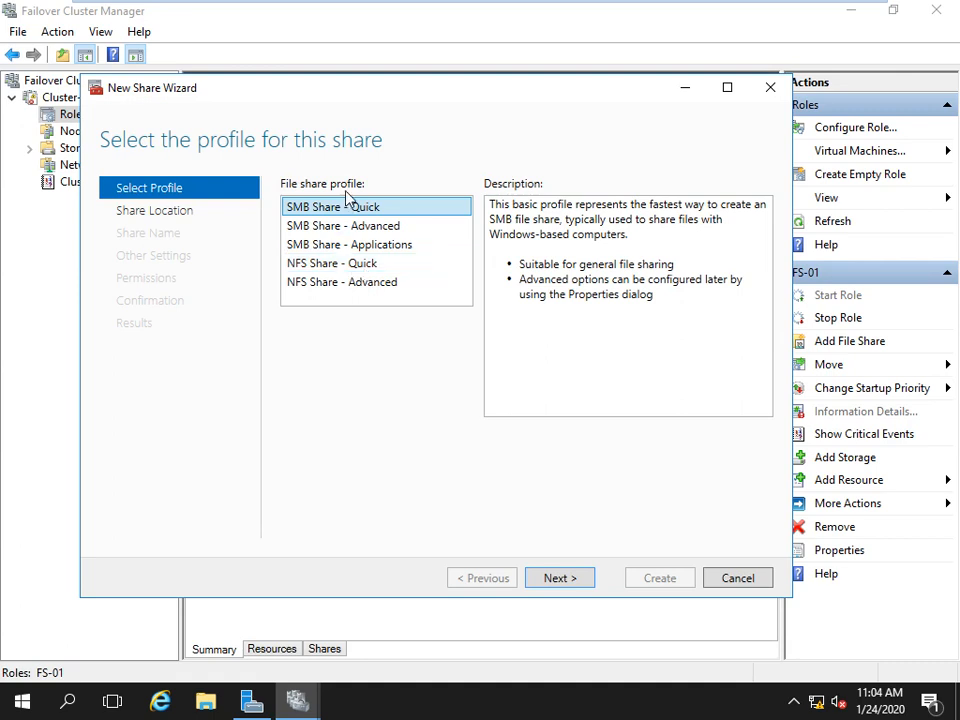
Choose the SMB Share - Quick profile on volume E: and name the share Data.
{"action": "left_click", "coordinate": [564, 577]}
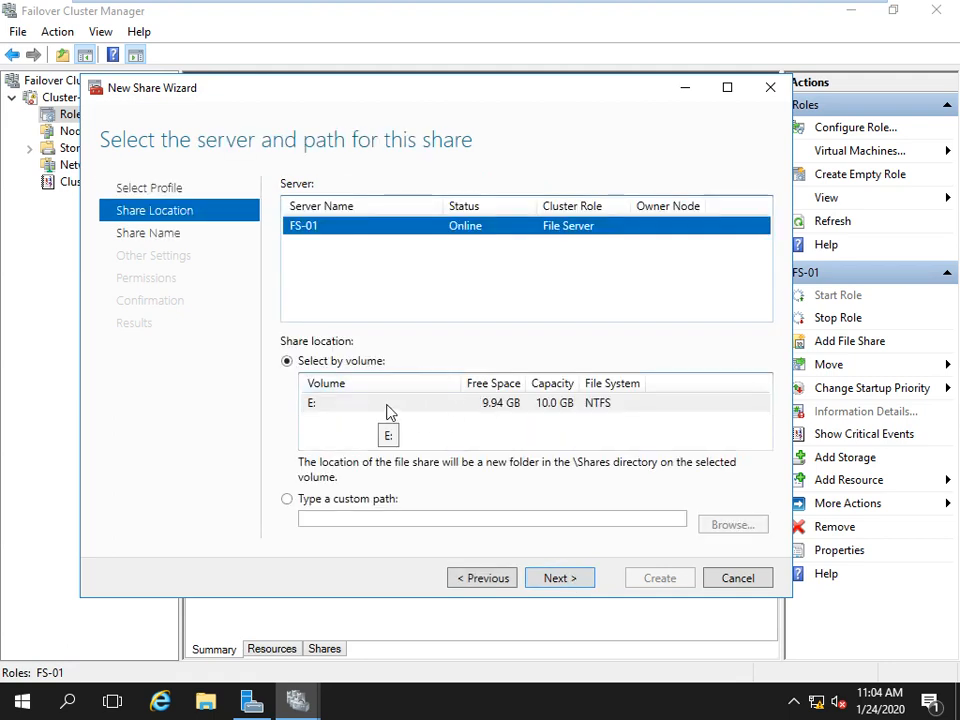
{"action": "left_click", "coordinate": [486, 408]}
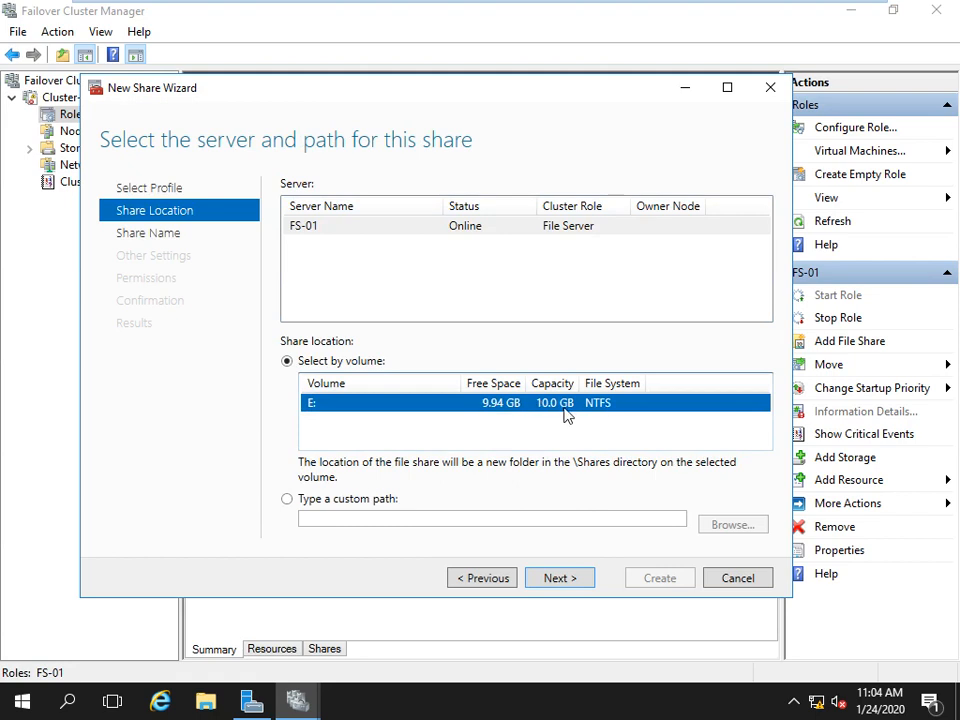
{"action": "left_click", "coordinate": [567, 584]}
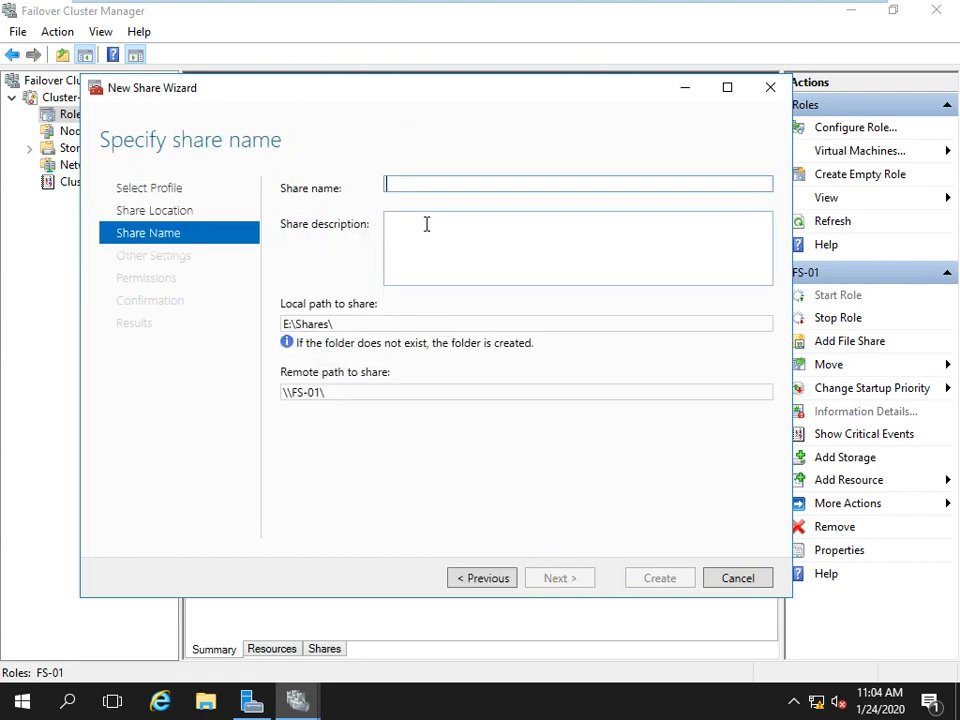
{"action": "type", "text": "Data"}
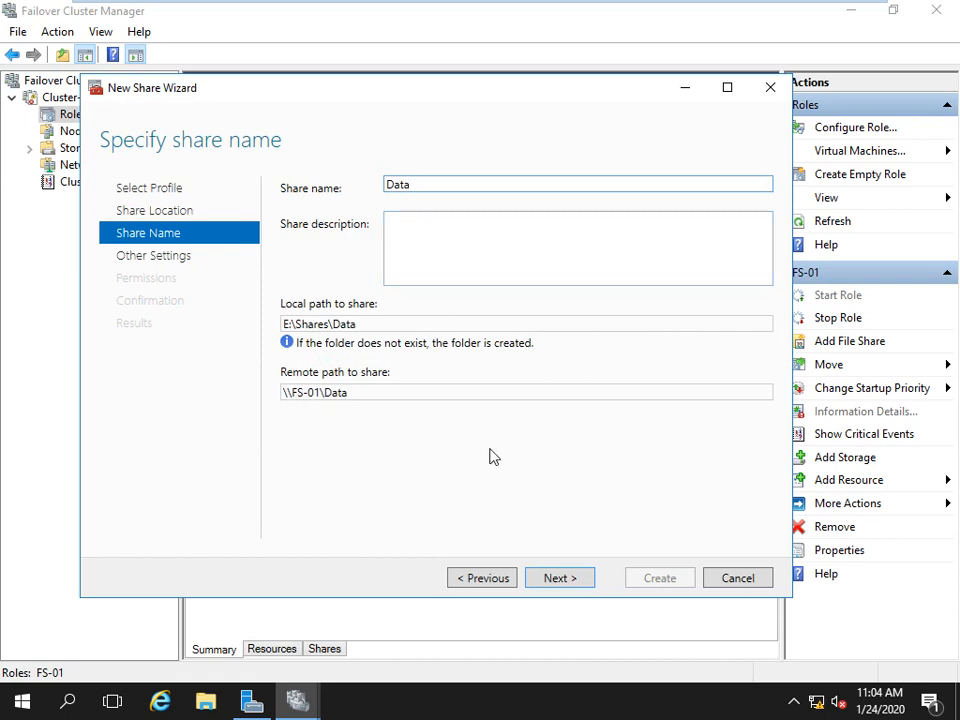
Keep continuous availability and default permissions, then create the Data share and close the wizard.
{"action": "left_click", "coordinate": [556, 578]}
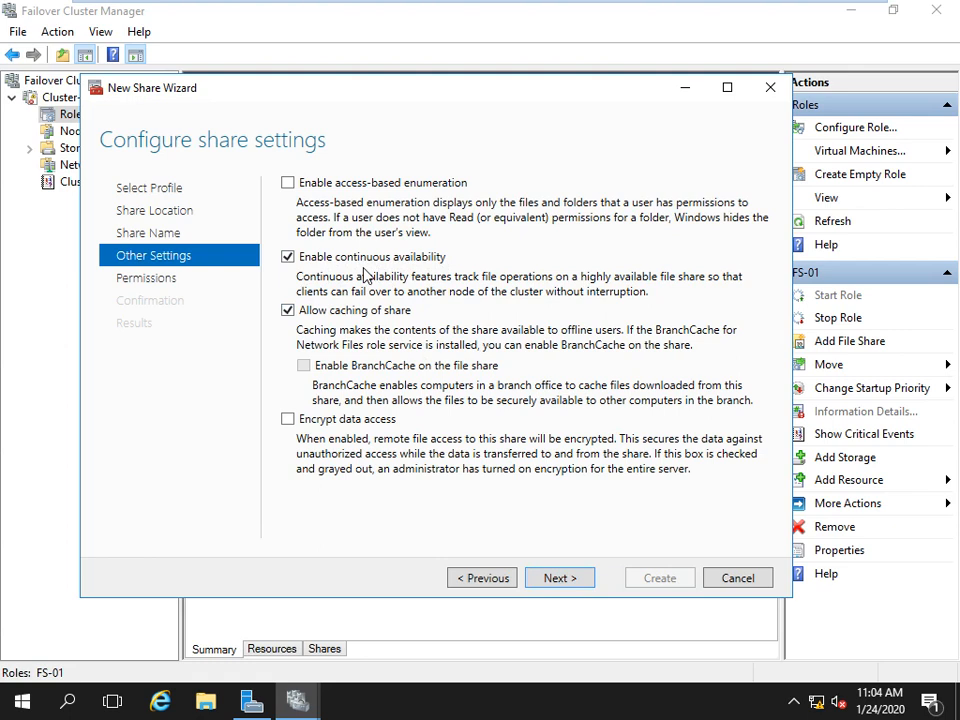
{"action": "left_click", "coordinate": [560, 581]}
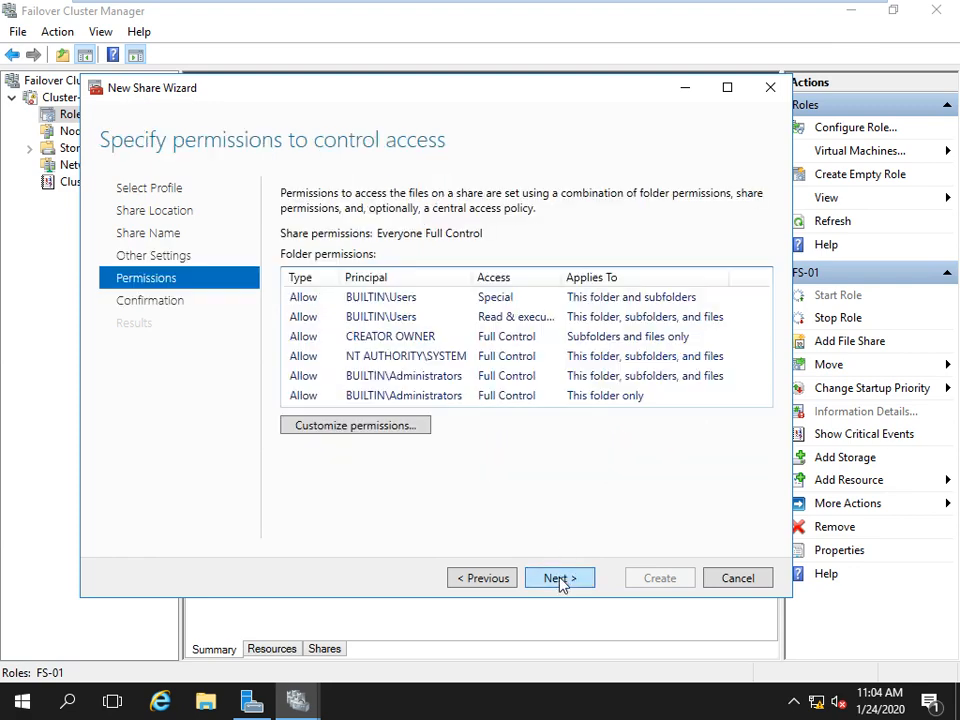
{"action": "left_click", "coordinate": [560, 580]}
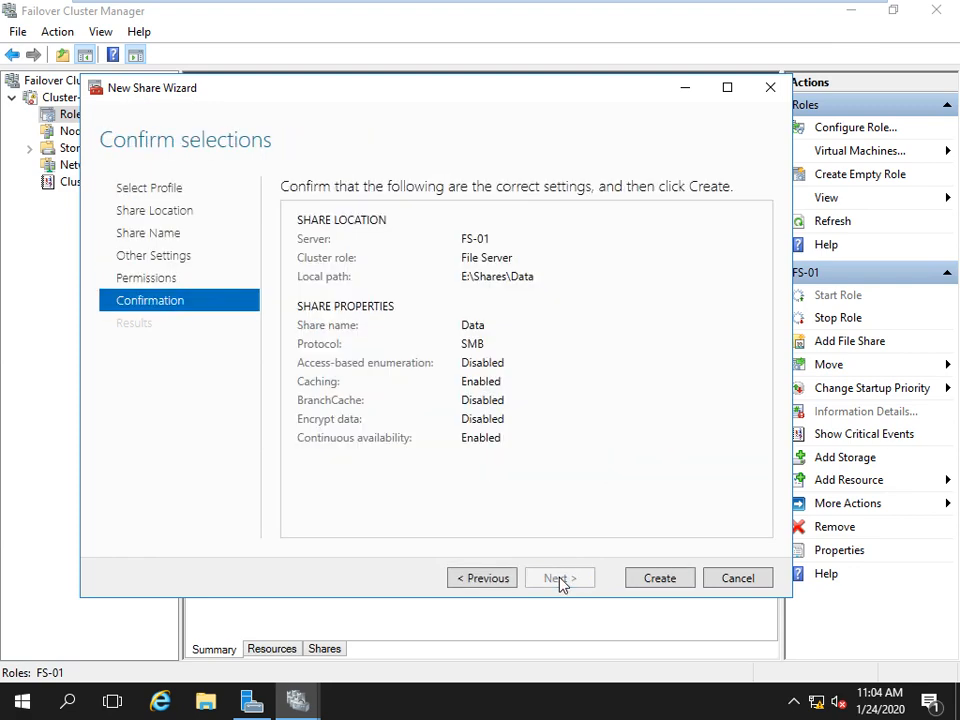
{"action": "left_click", "coordinate": [665, 577]}
{"action": "left_click", "coordinate": [632, 577]}
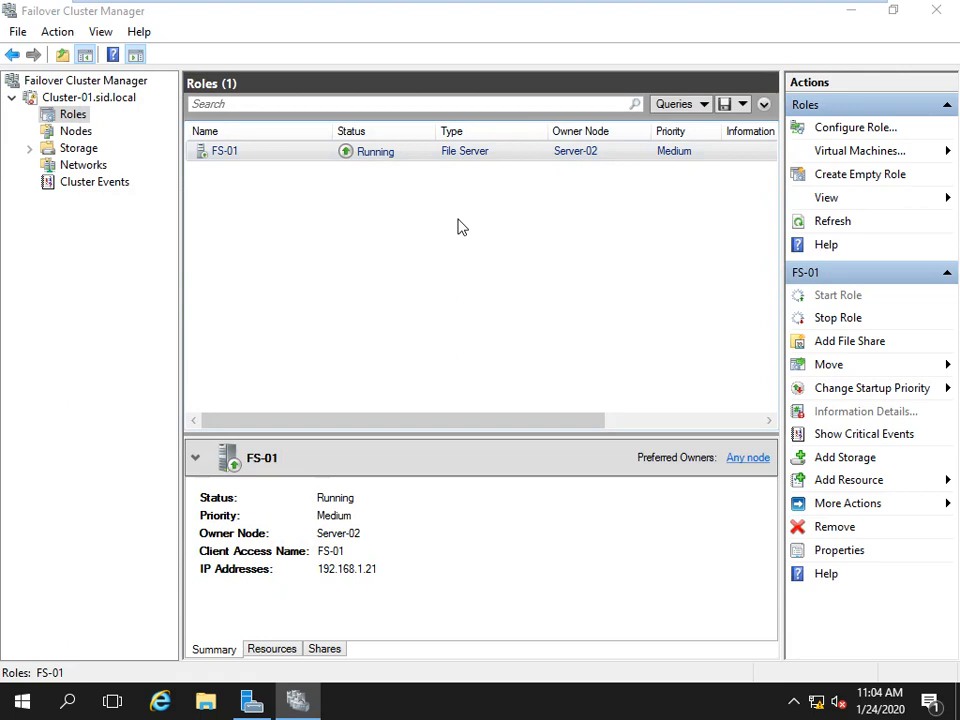
{"action": "key", "text": "super+e"}
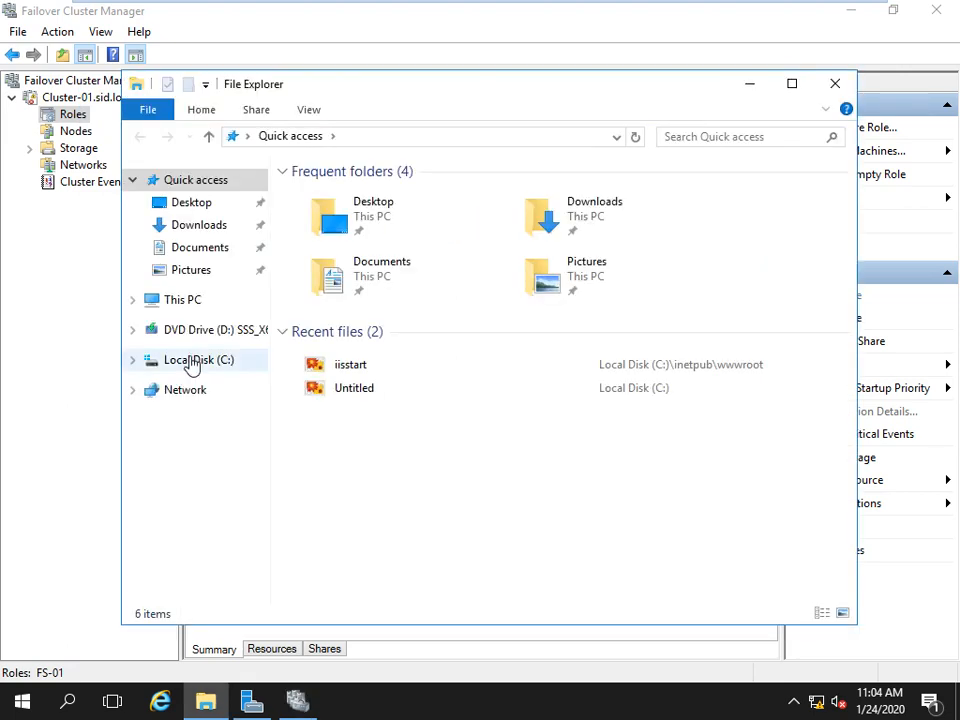
{"action": "left_click", "coordinate": [190, 364]}
{"action": "left_click", "coordinate": [182, 302]}
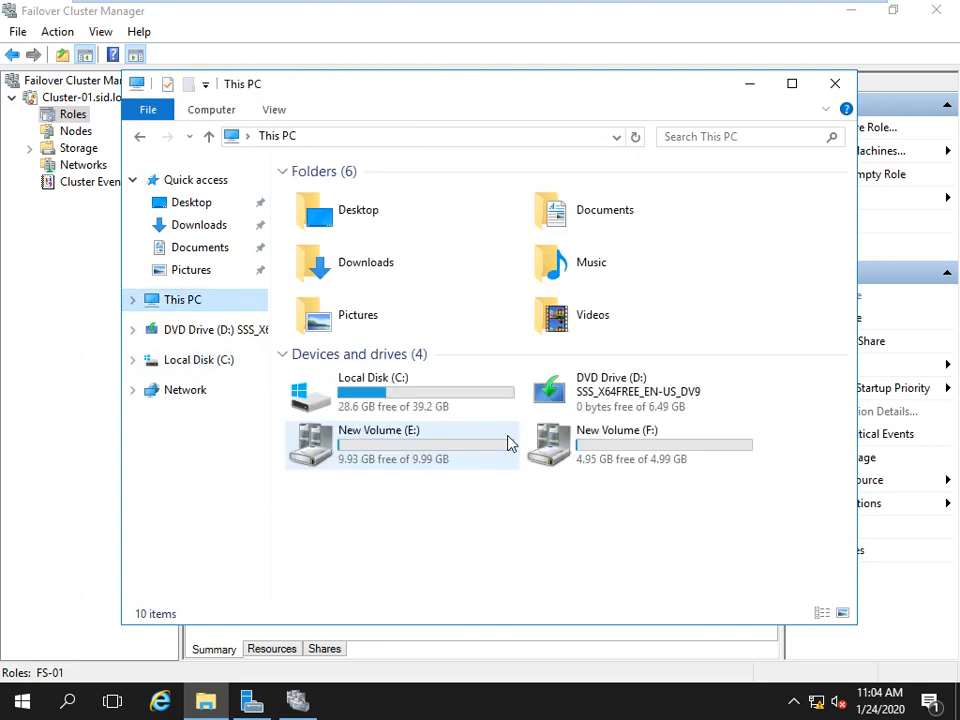
{"action": "left_click", "coordinate": [352, 456]}
{"action": "double_click", "coordinate": [352, 456]}
{"action": "double_click", "coordinate": [319, 201]}
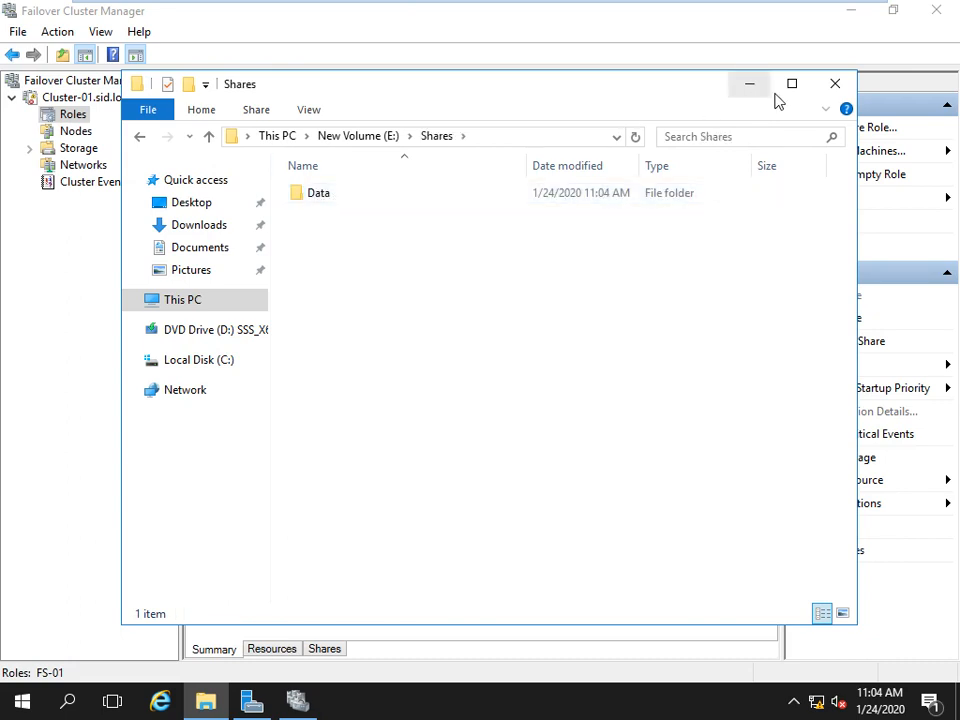
{"action": "left_click", "coordinate": [835, 84]}
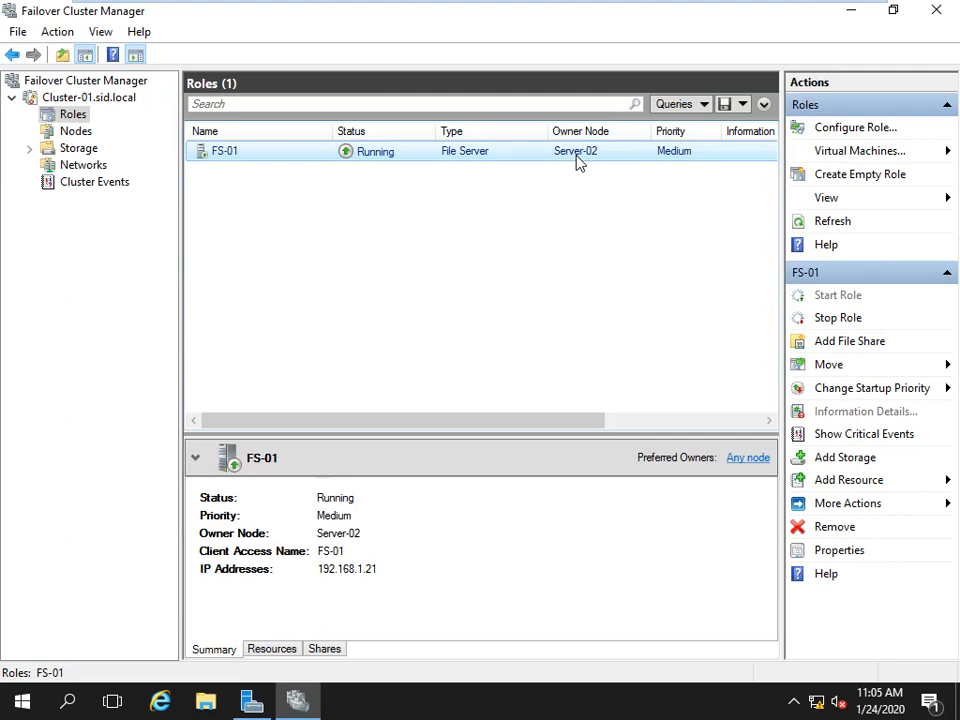
Power off the Server-02 virtual machine.
{"action": "mouse_move", "coordinate": [602, 6]}
{"action": "right_click", "coordinate": [634, 12]}
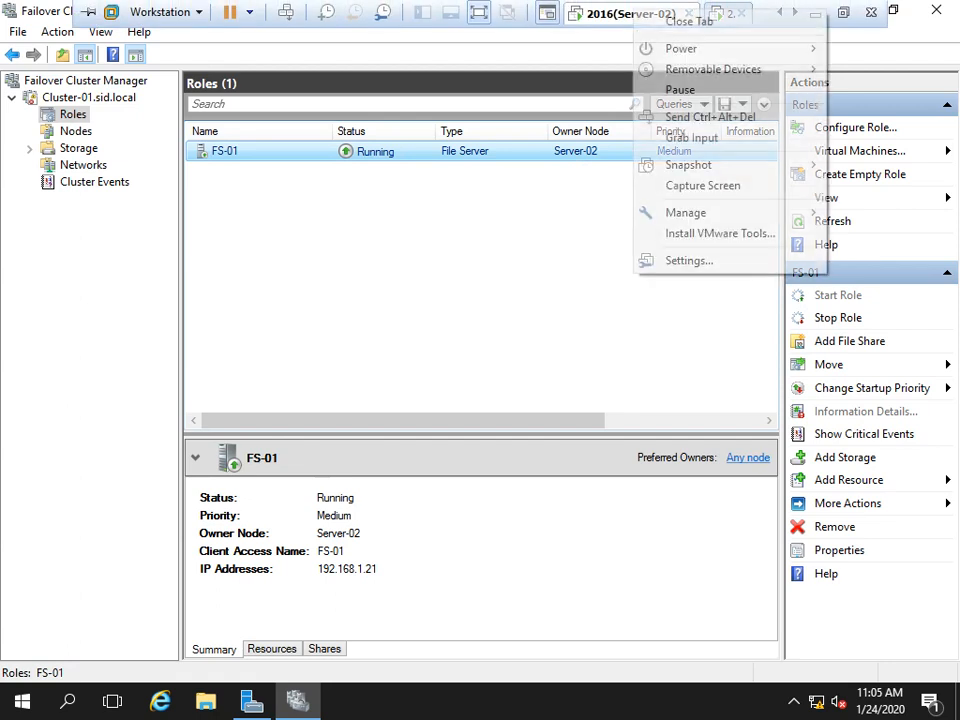
{"action": "mouse_move", "coordinate": [690, 48]}
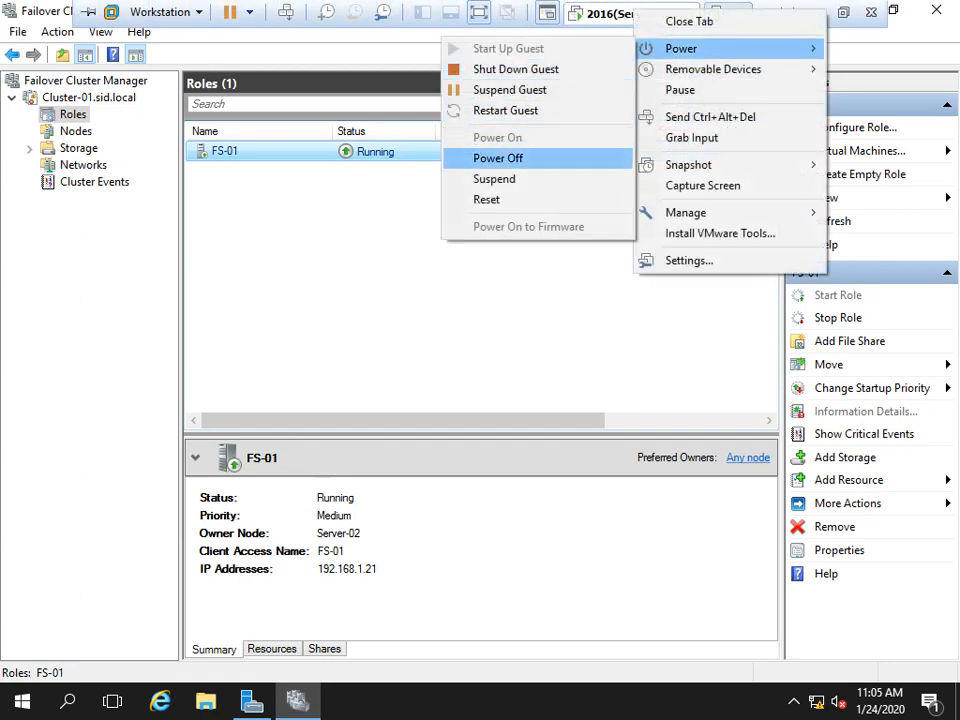
{"action": "left_click", "coordinate": [498, 158]}
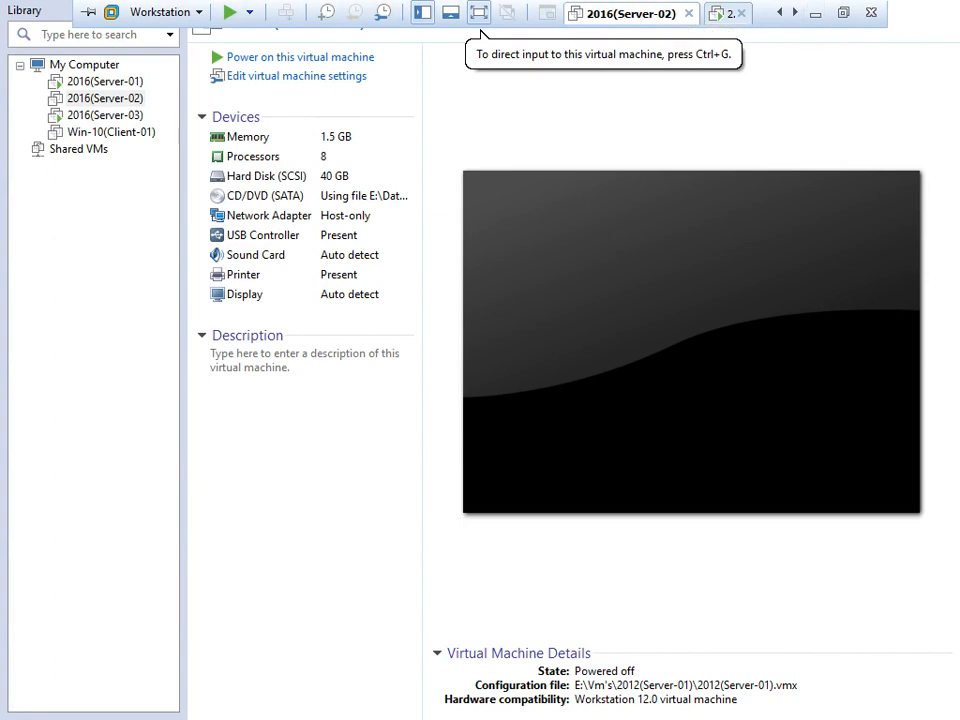
Switch to Server-03 and sign in with the administrator password.
{"action": "left_click", "coordinate": [795, 13]}
{"action": "left_click", "coordinate": [632, 14]}
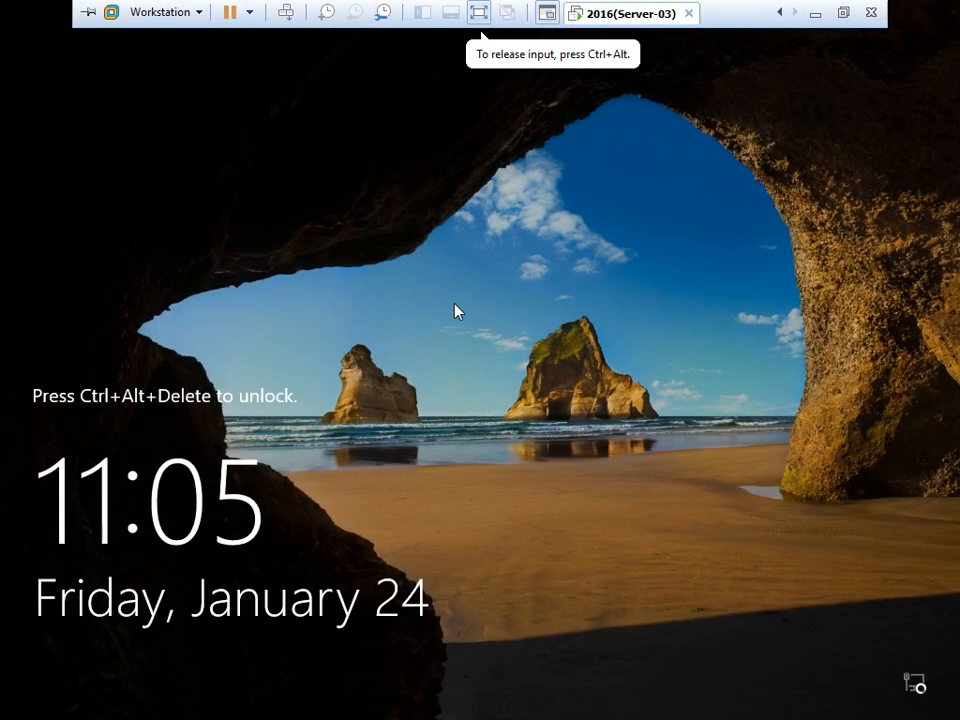
{"action": "key", "text": "ctrl+alt+Insert"}
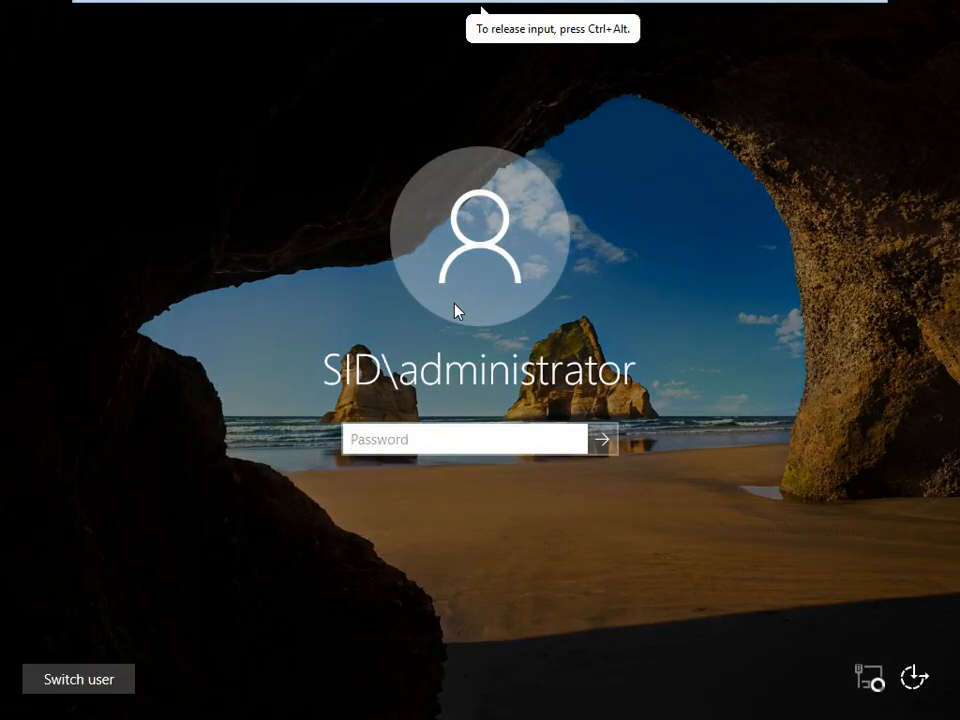
{"action": "type", "text": "*******"}
{"action": "key", "text": "Return"}
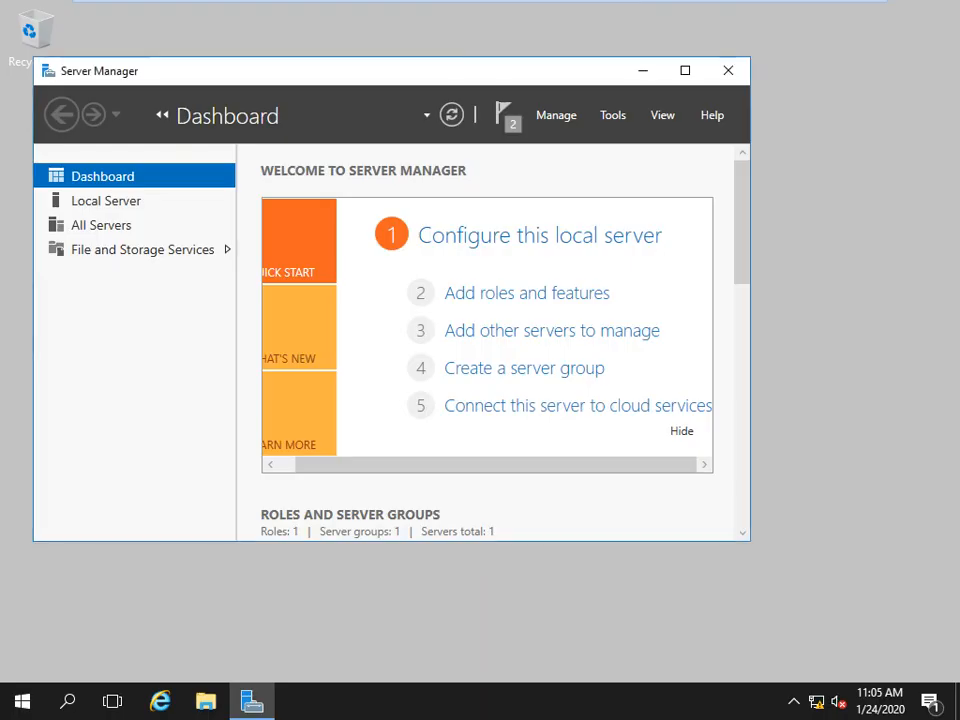
Launch Failover Cluster Manager from Server Manager's tools and minimize Server Manager.
{"action": "left_click", "coordinate": [614, 116]}
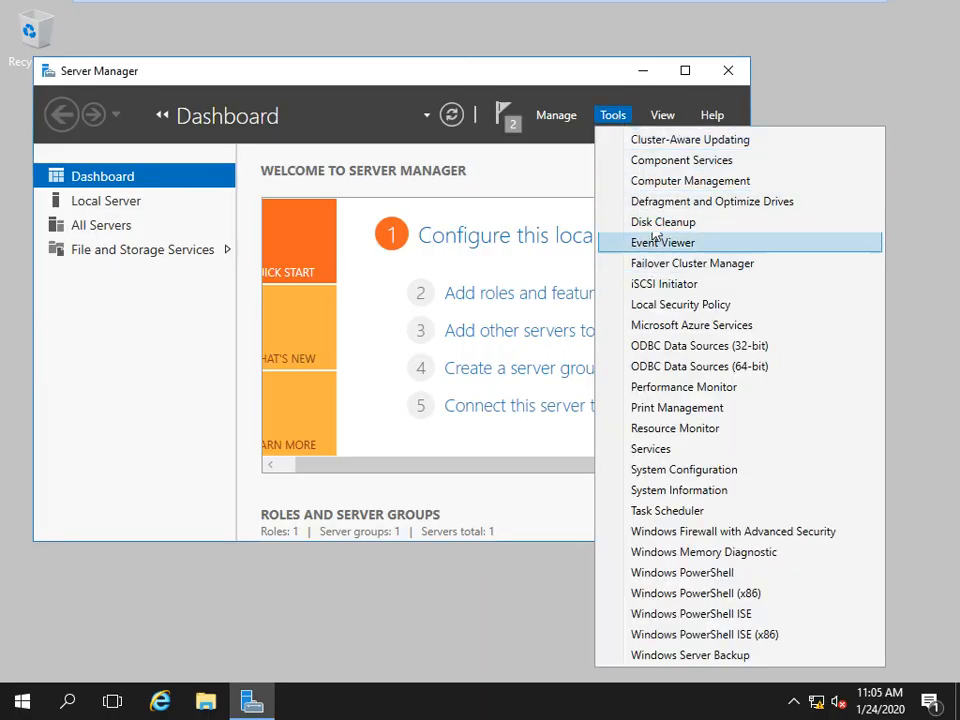
{"action": "left_click", "coordinate": [697, 266]}
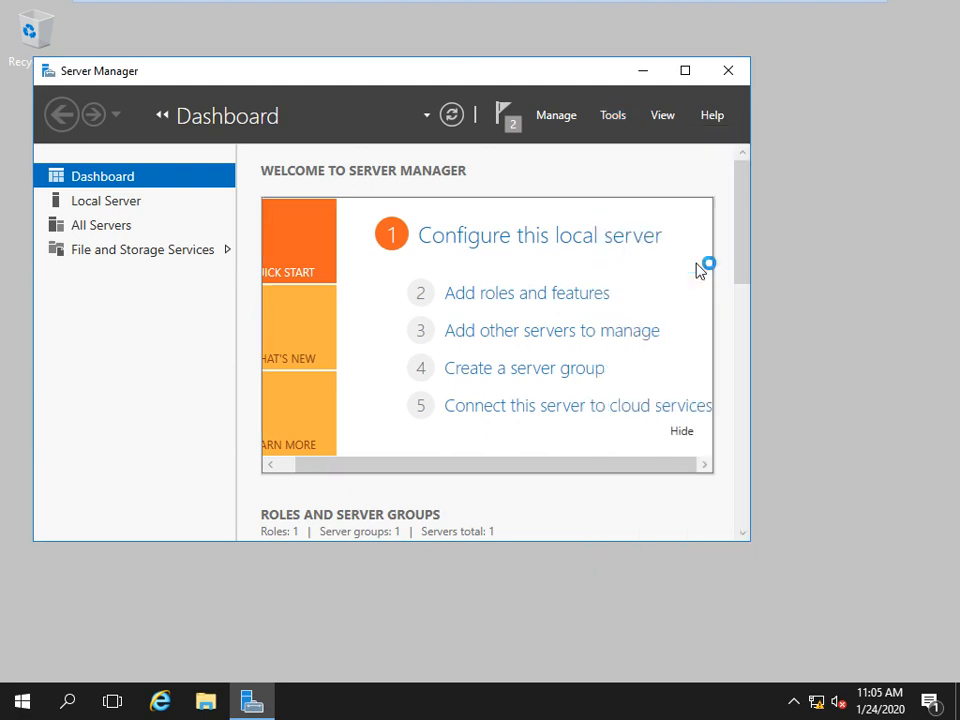
{"action": "left_click", "coordinate": [640, 72]}
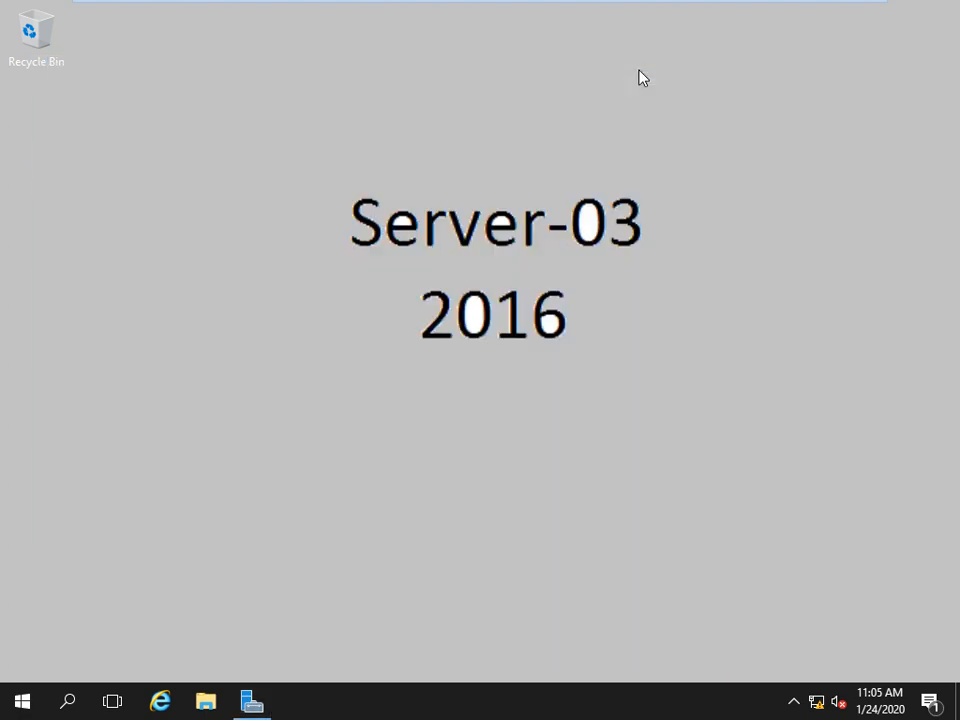
Refresh the Server-03 desktop several times.
{"action": "right_click", "coordinate": [244, 256]}
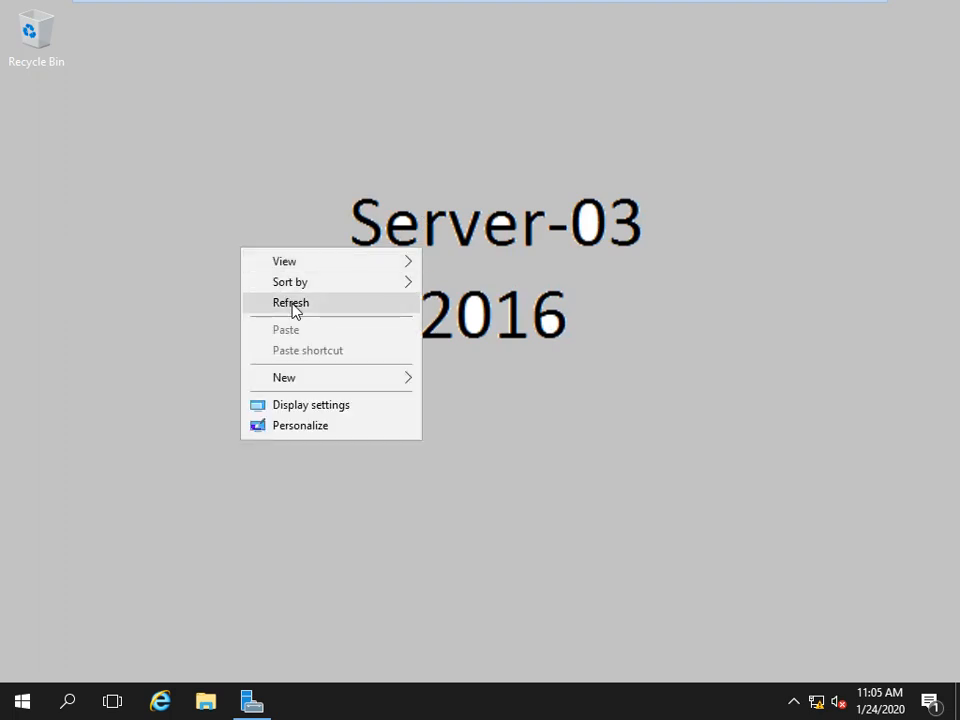
{"action": "left_click", "coordinate": [293, 302]}
{"action": "right_click", "coordinate": [200, 230]}
{"action": "left_click", "coordinate": [270, 294]}
{"action": "right_click", "coordinate": [221, 219]}
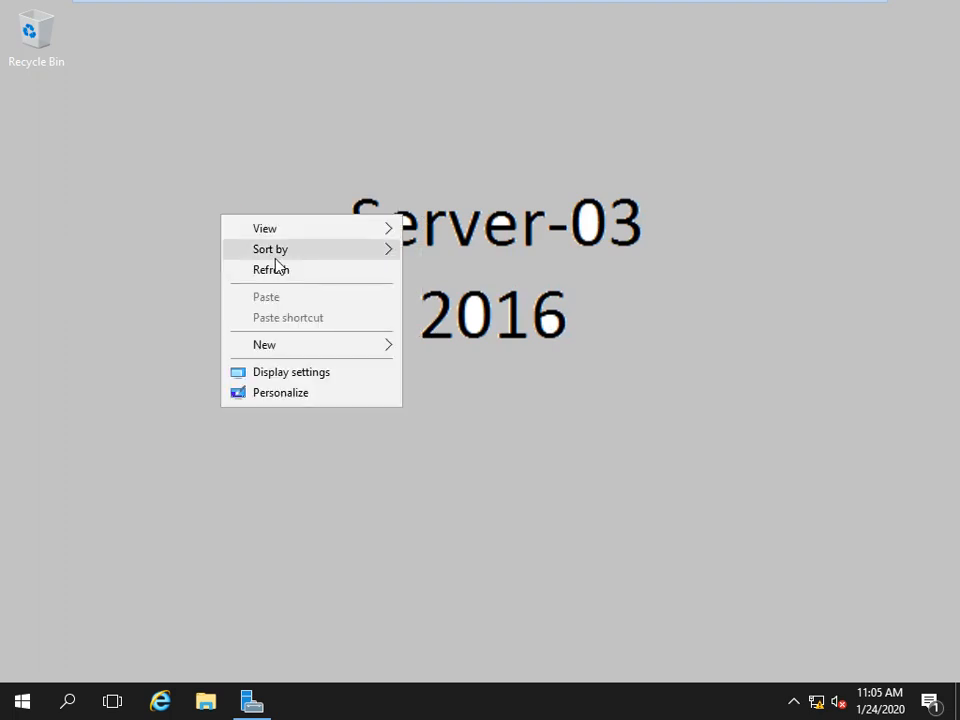
{"action": "left_click", "coordinate": [272, 272]}
{"action": "right_click", "coordinate": [212, 195]}
{"action": "left_click", "coordinate": [294, 250]}
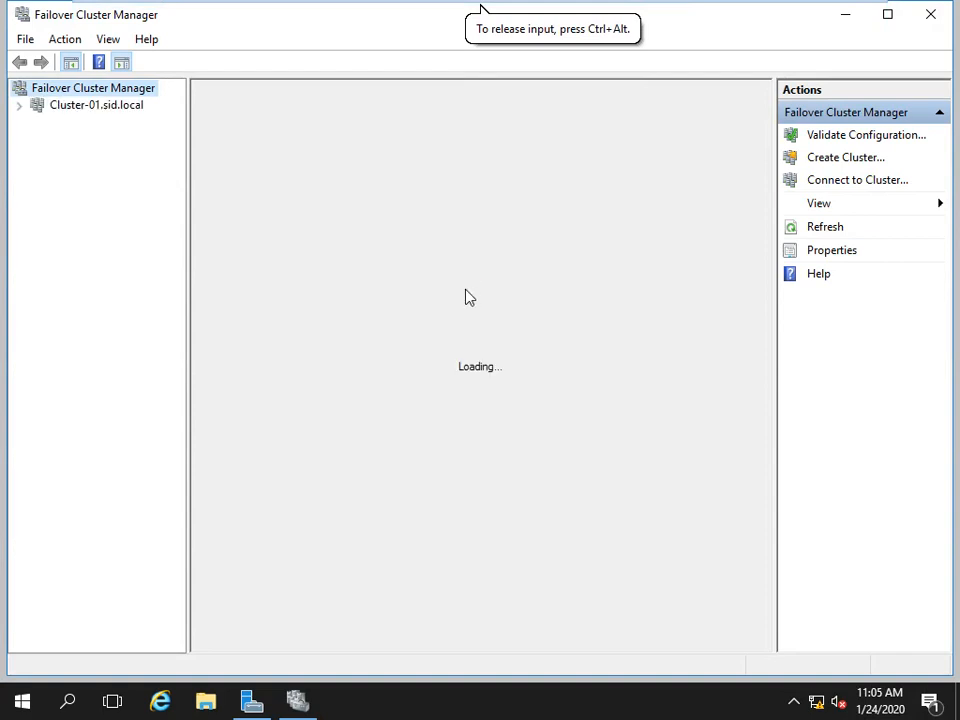
Connect to Cluster-01.sid.local, check Nodes for Server-02's status, then list Roles showing FS-01 on Server-03.
{"action": "left_click", "coordinate": [60, 106]}
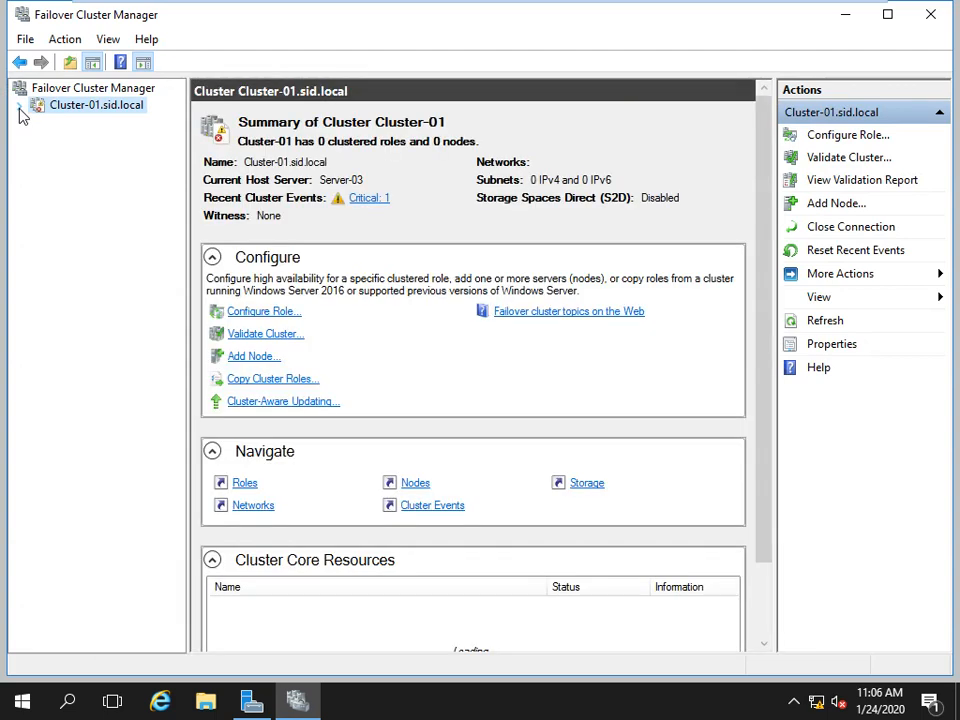
{"action": "left_click", "coordinate": [19, 106]}
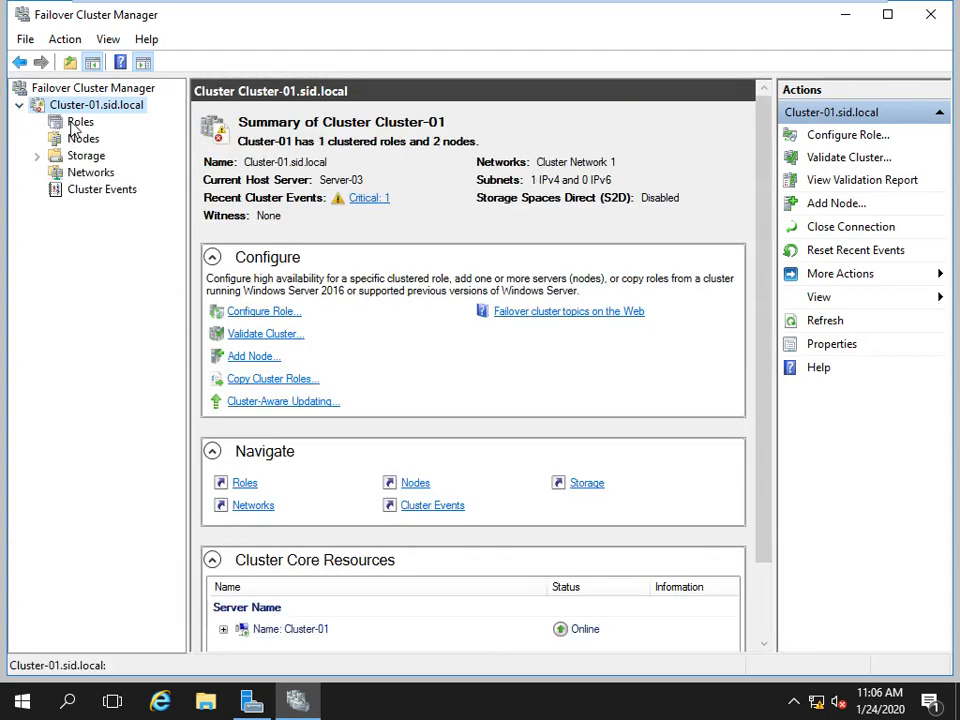
{"action": "left_click", "coordinate": [73, 127]}
{"action": "left_click", "coordinate": [75, 138]}
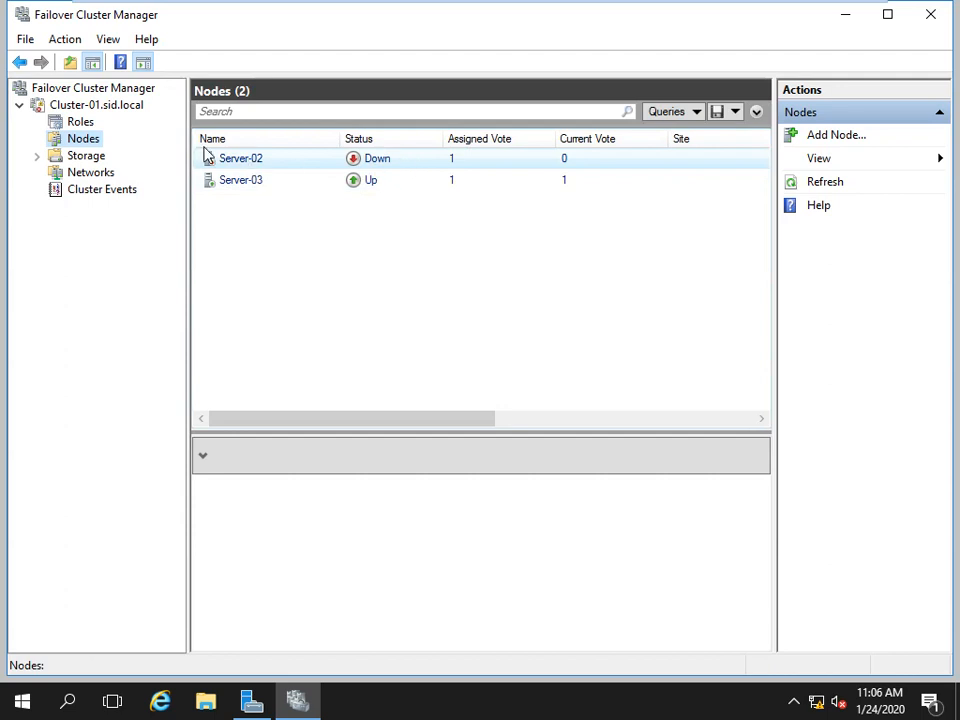
{"action": "left_click", "coordinate": [80, 123]}
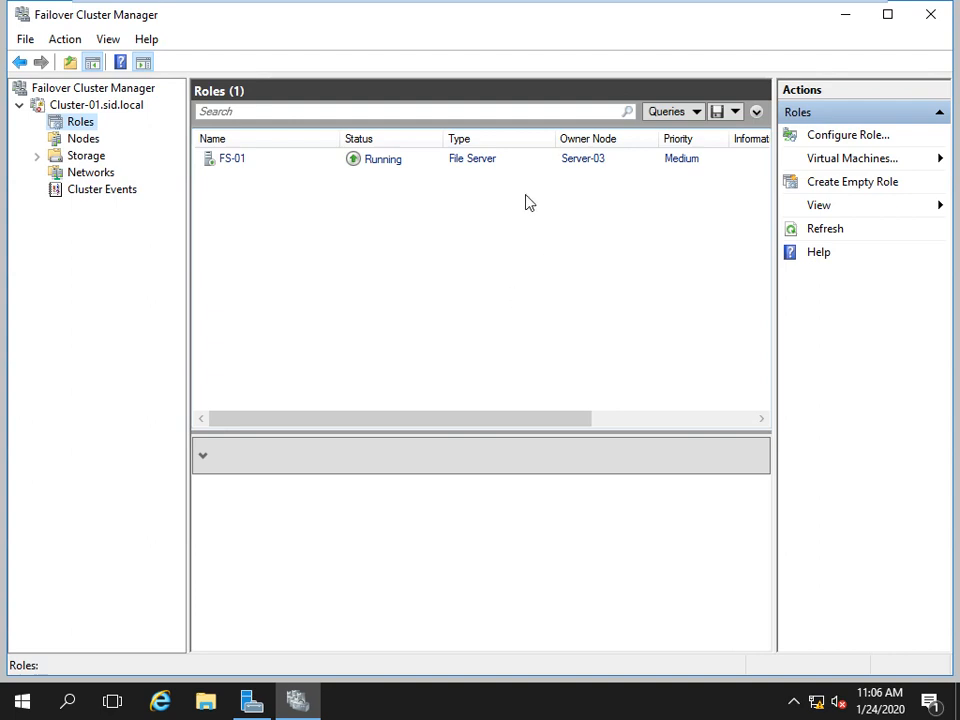
Switch to the Server-01 virtual machine and sign in with the administrator password.
{"action": "mouse_move", "coordinate": [480, 32]}
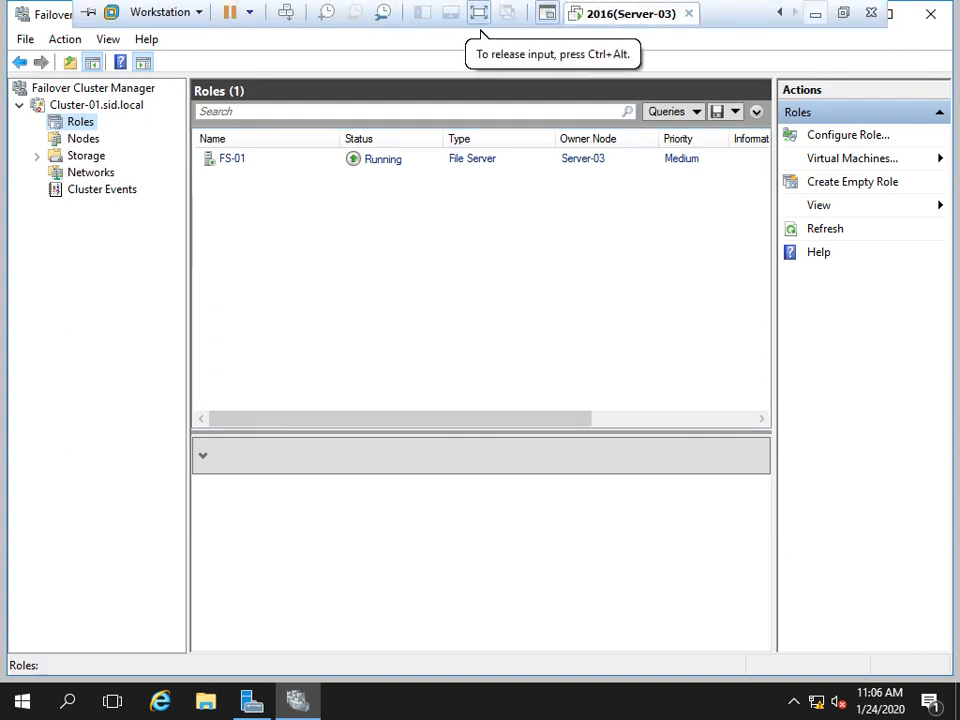
{"action": "left_click", "coordinate": [780, 13]}
{"action": "left_click", "coordinate": [780, 13]}
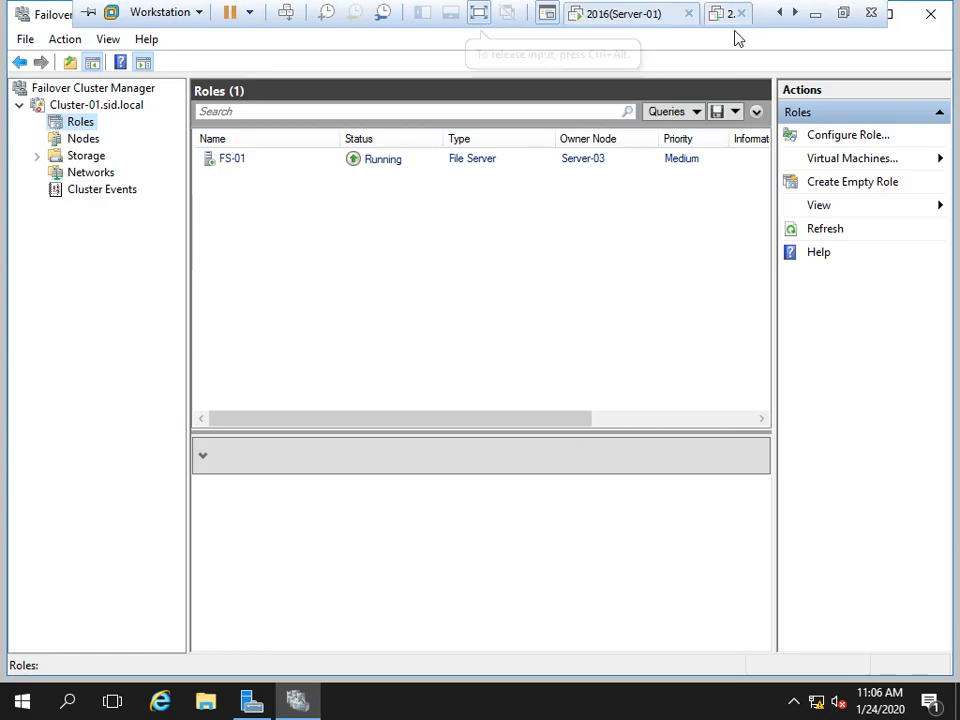
{"action": "left_click", "coordinate": [622, 14]}
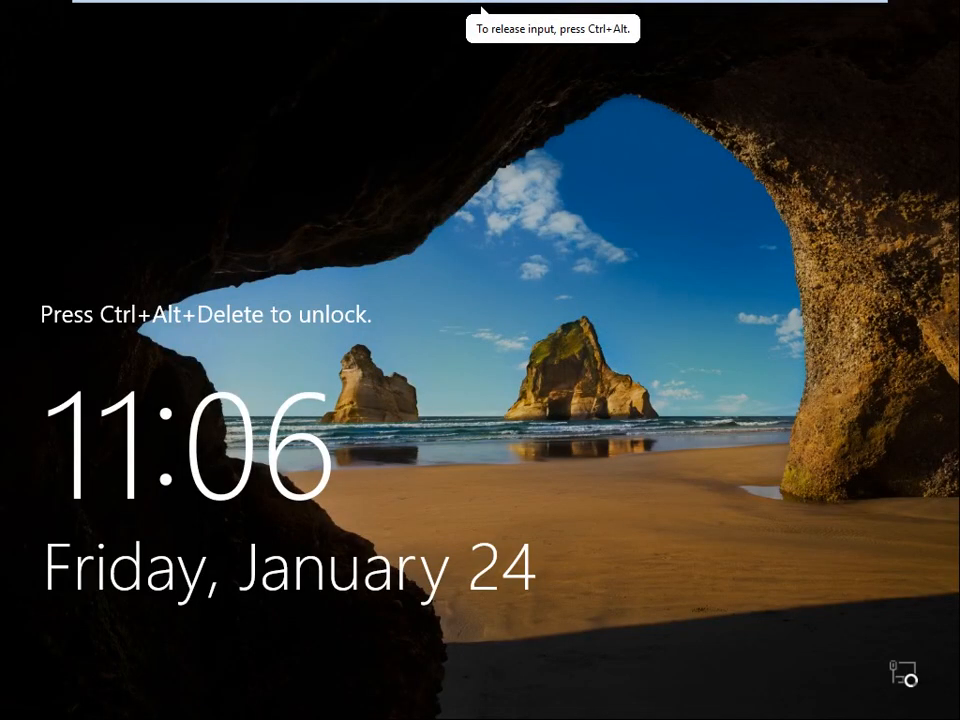
{"action": "key", "text": "ctrl+alt+Delete"}
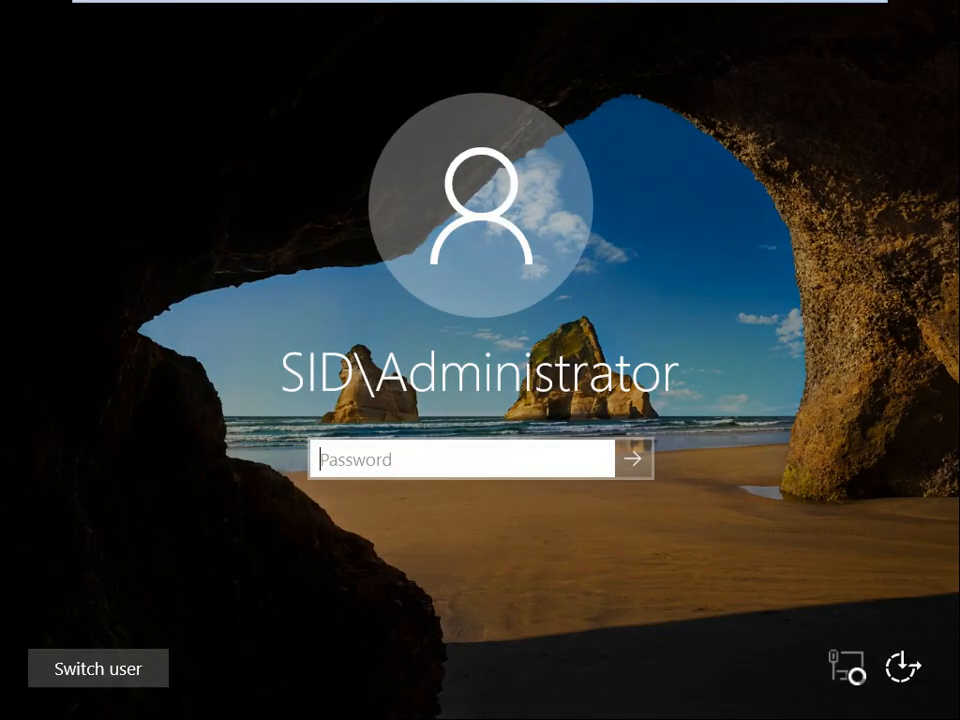
{"action": "type", "text": "•••••••"}
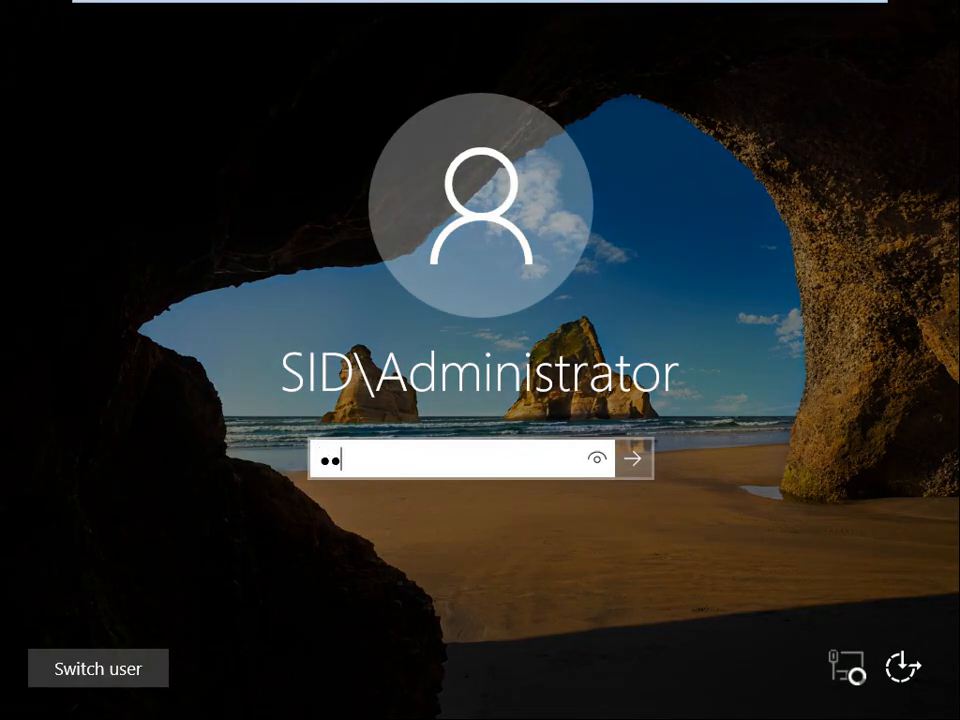
{"action": "key", "text": "Return"}
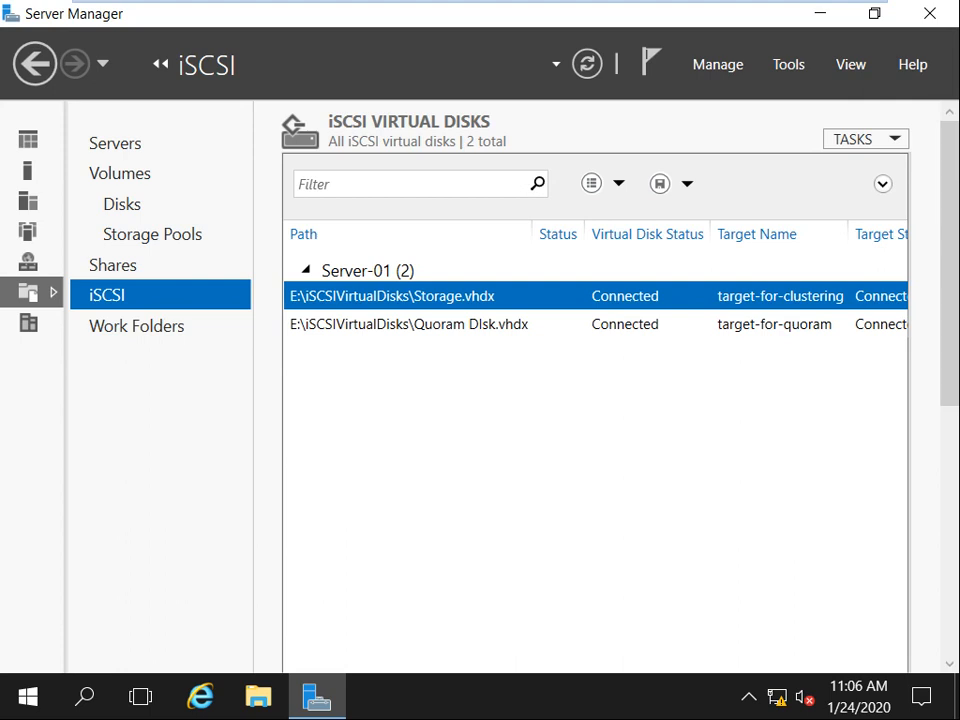
Close Server Manager and open the \\fs-01\Data share through the Run box.
{"action": "key", "text": "alt"}
{"action": "key", "text": "alt+F4"}
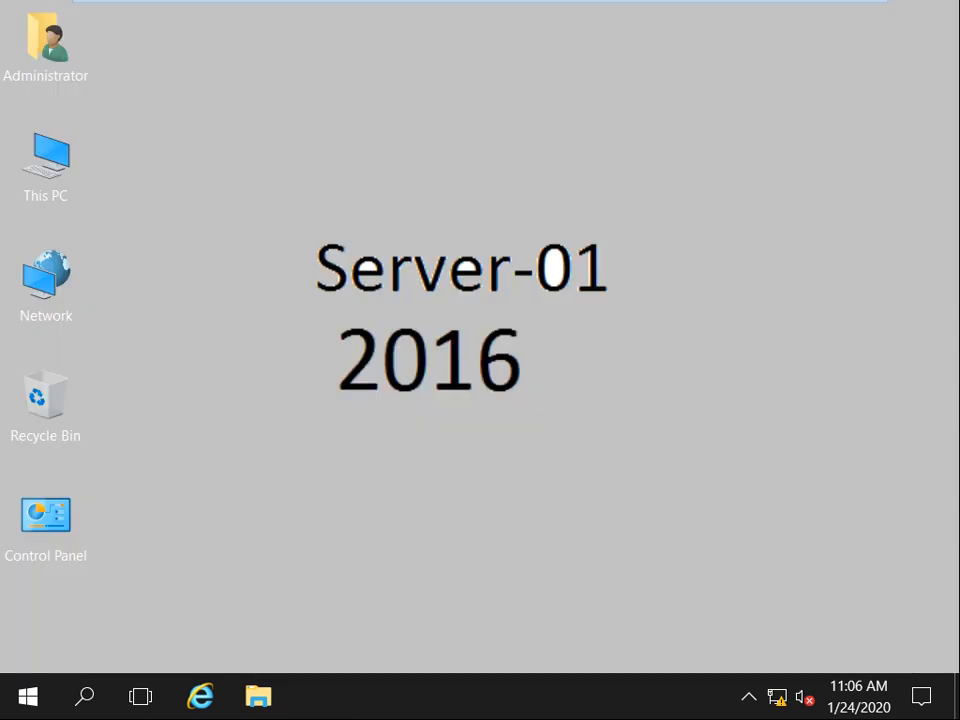
{"action": "key", "text": "super+r"}
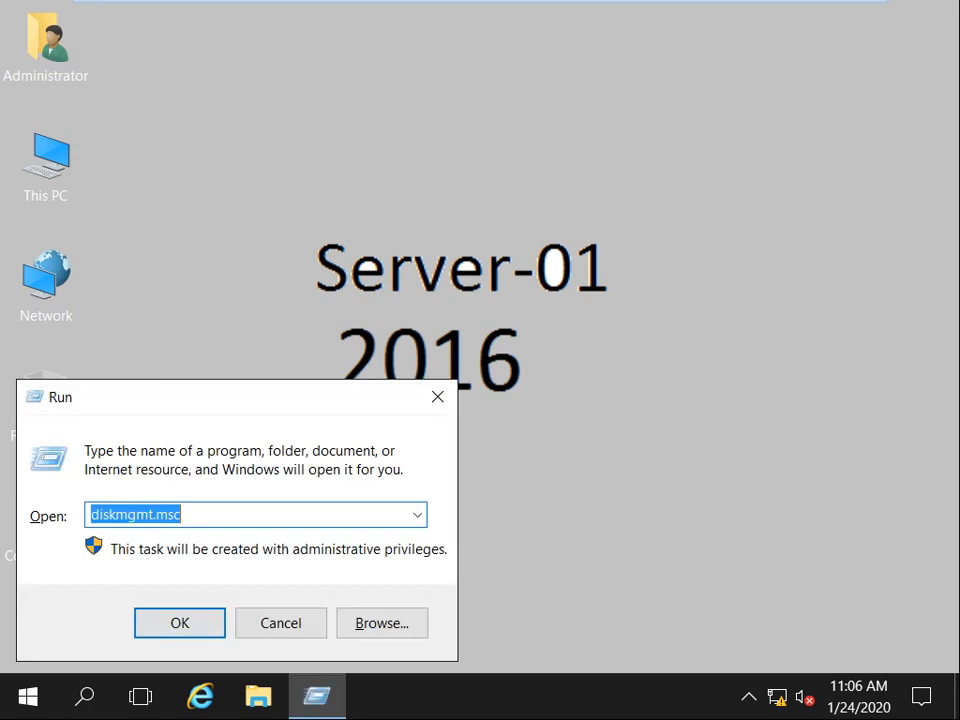
{"action": "type", "text": "\\fs-01"}
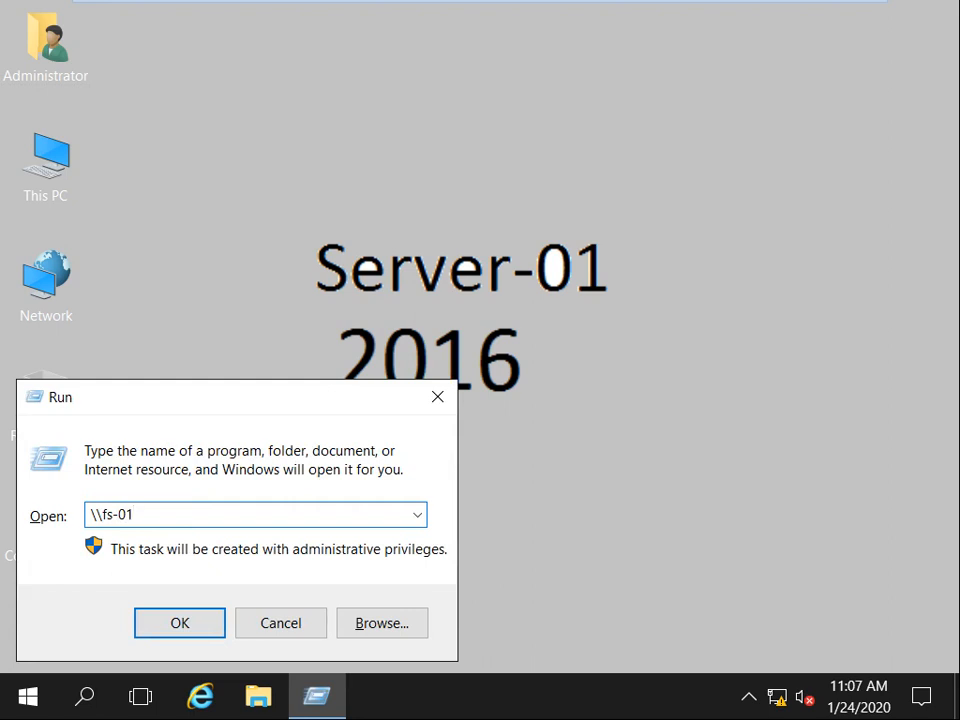
{"action": "type", "text": "\\"}
{"action": "key", "text": "BackSpace"}
{"action": "type", "text": "\\"}
{"action": "key", "text": "Down"}
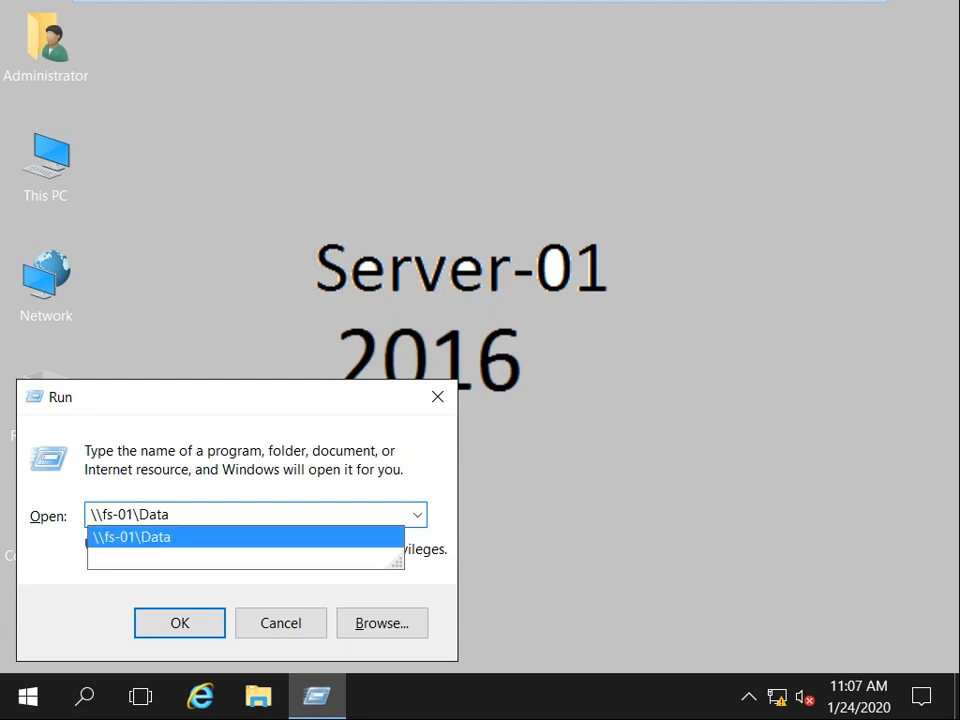
{"action": "key", "text": "Return"}
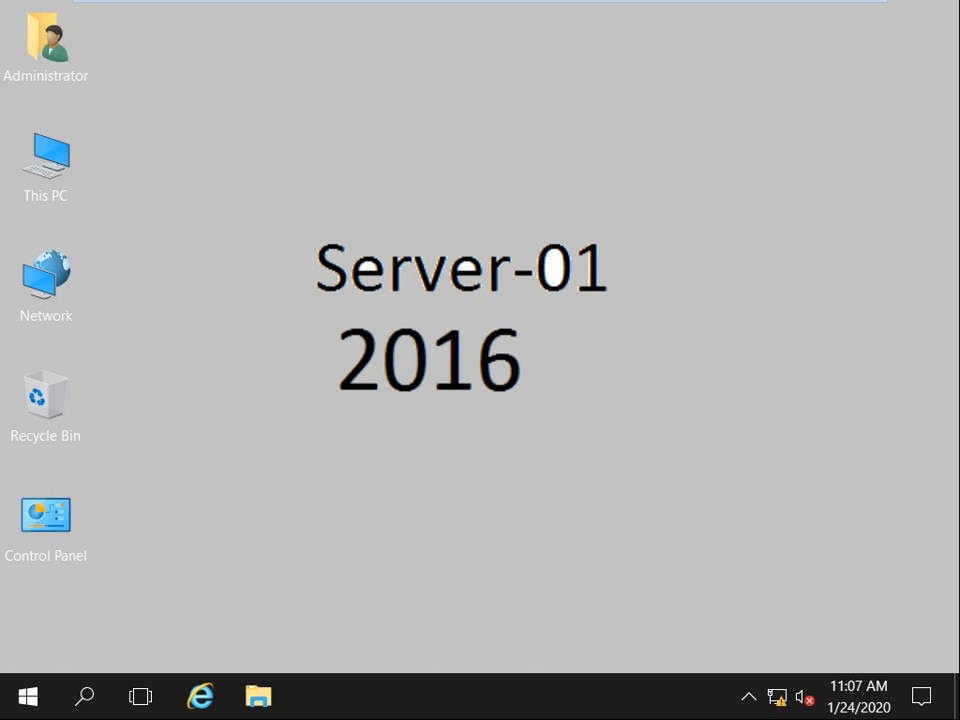
{"action": "right_click", "coordinate": [477, 195]}
{"action": "left_click", "coordinate": [540, 265]}
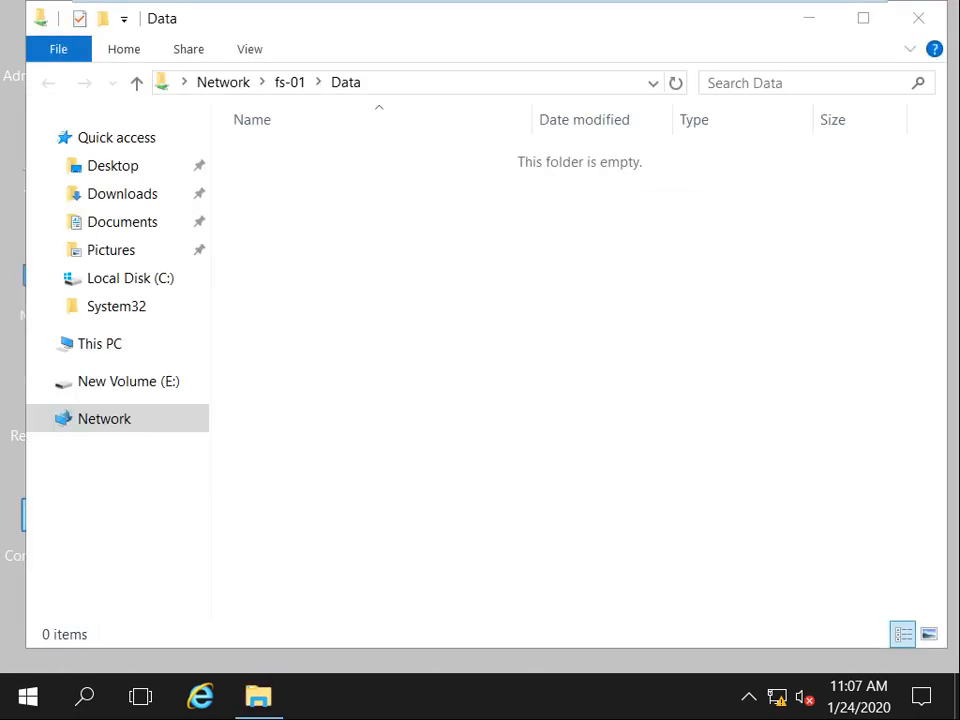
Bring the Data share's File Explorer window forward and close it.
{"action": "left_click", "coordinate": [550, 290]}
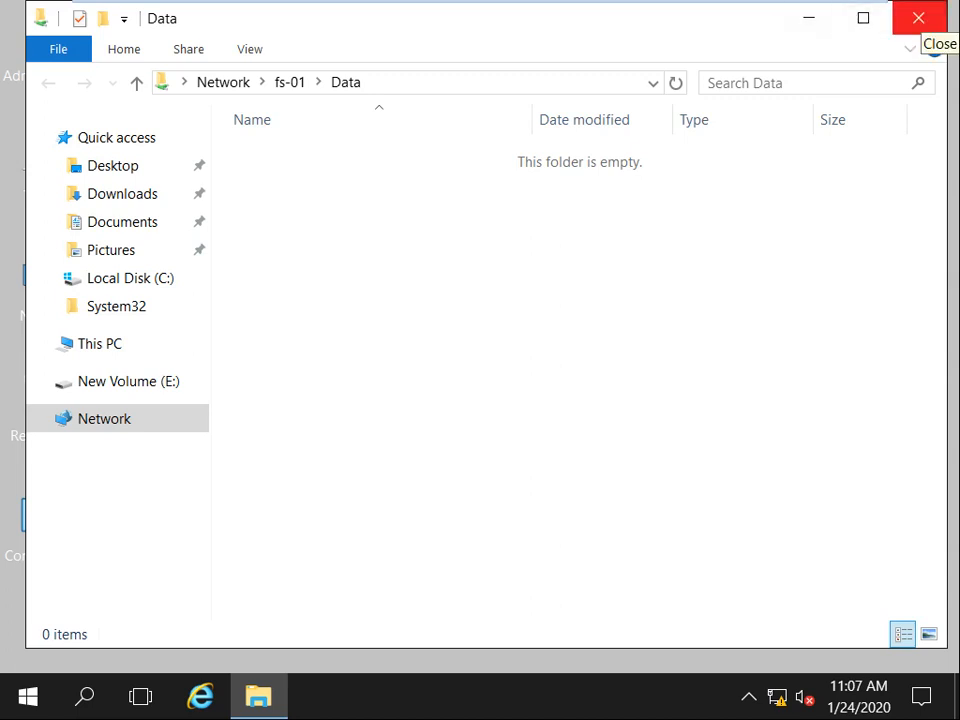
{"action": "left_click", "coordinate": [918, 17]}
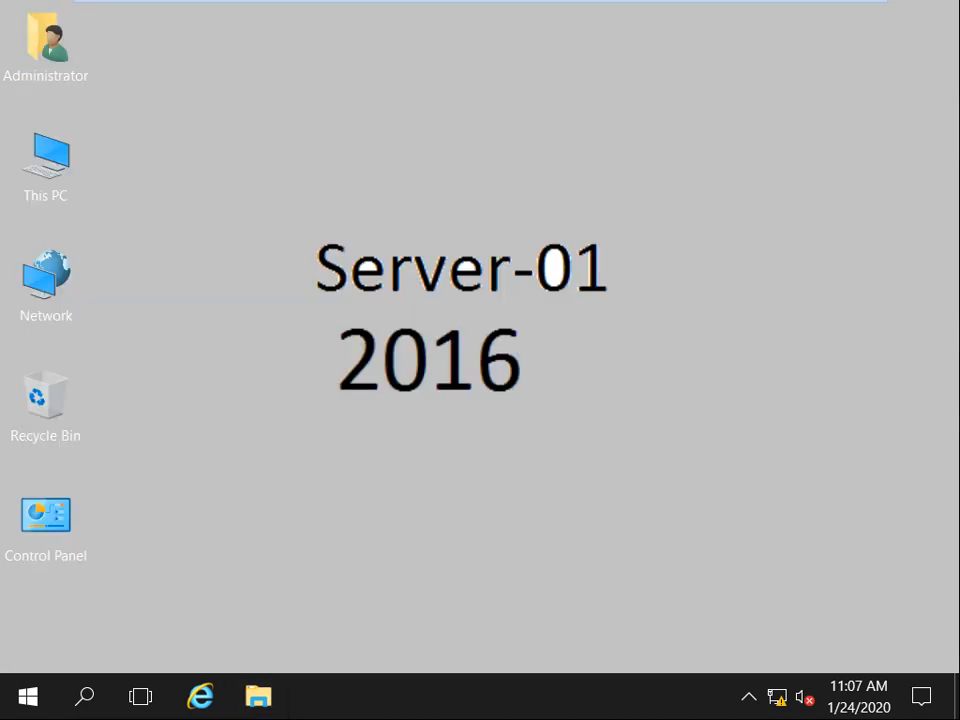
In File Explorer, browse This PC then Network, dismissing the network discovery error.
{"action": "key", "text": "super+r"}
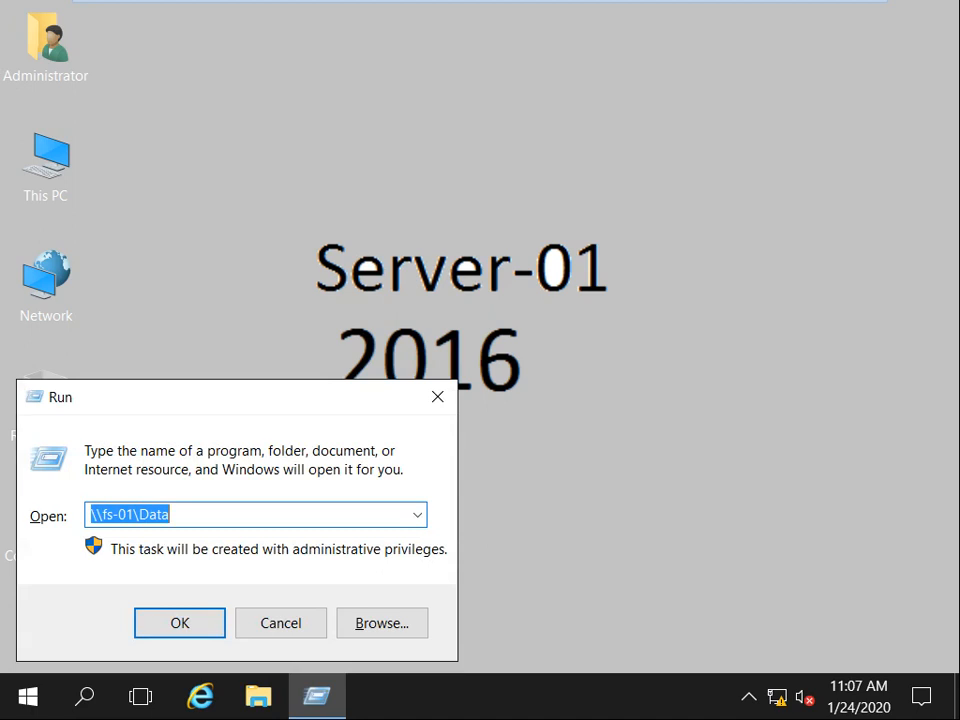
{"action": "type", "text": "\\\\"}
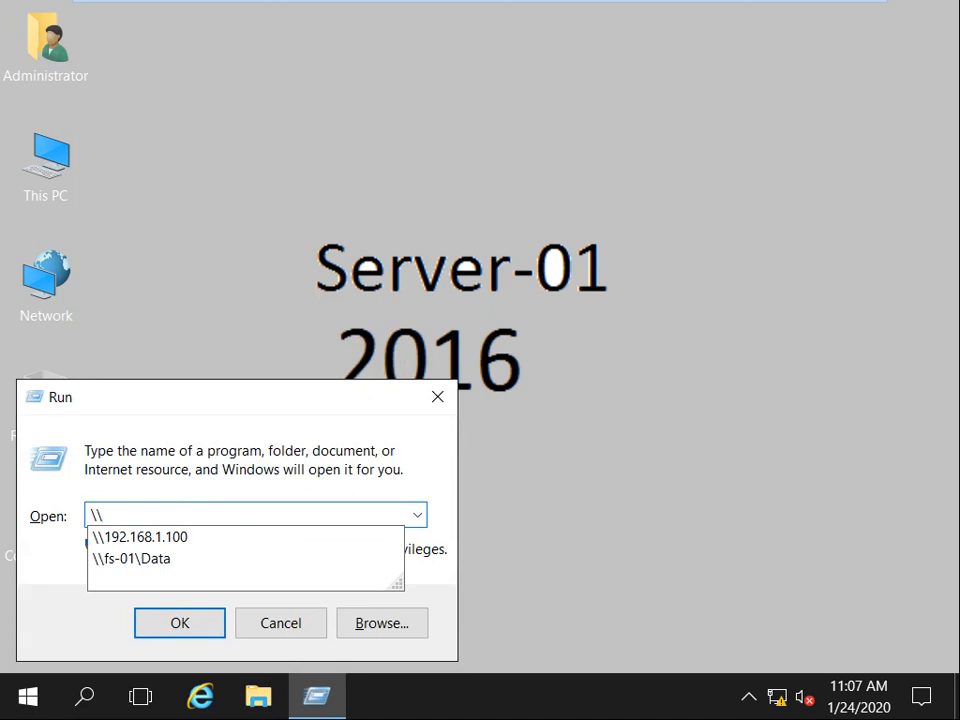
{"action": "key", "text": "super"}
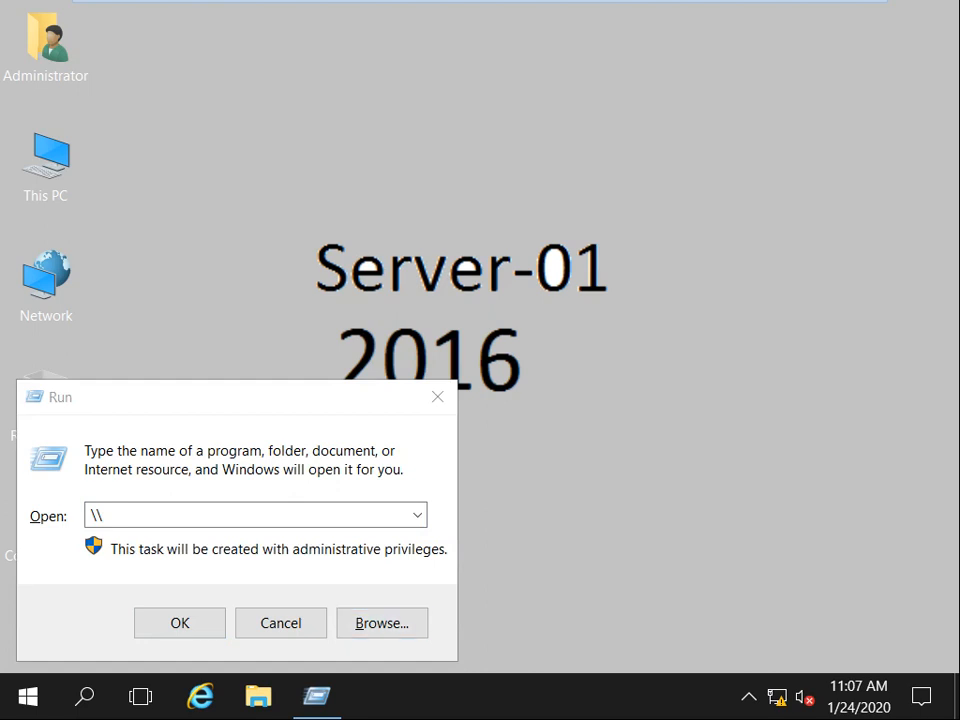
{"action": "left_click", "coordinate": [258, 696]}
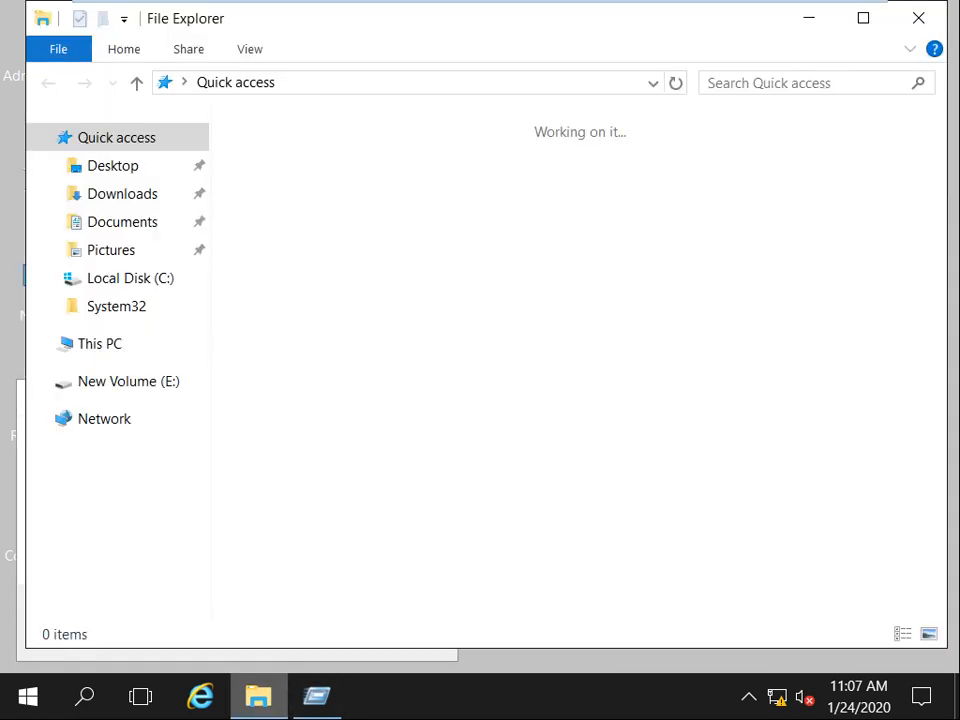
{"action": "left_click", "coordinate": [100, 344]}
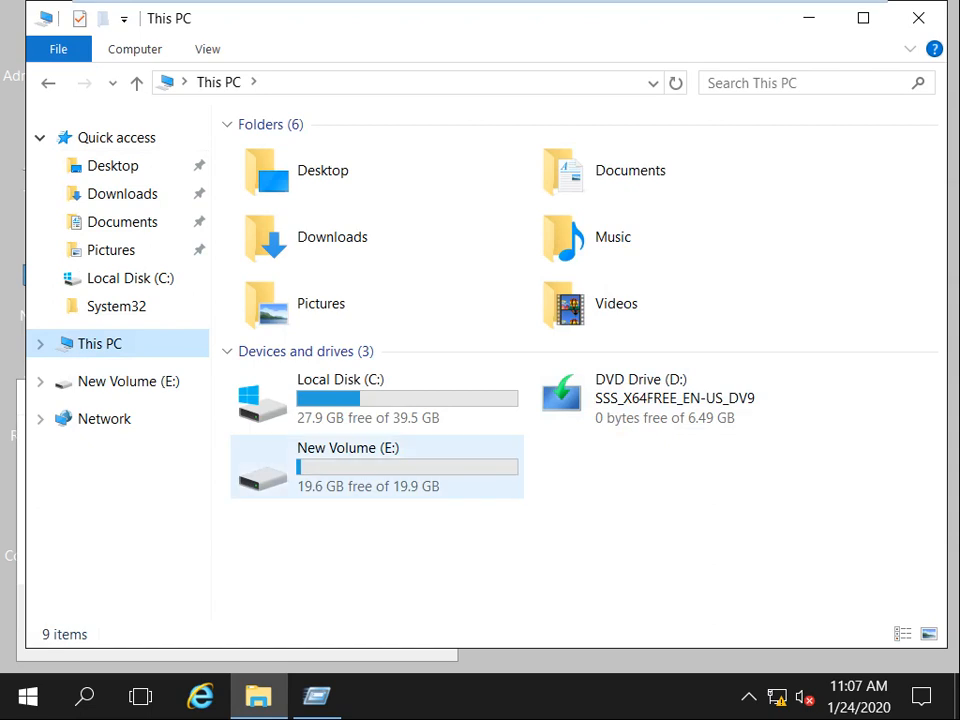
{"action": "left_click", "coordinate": [104, 419]}
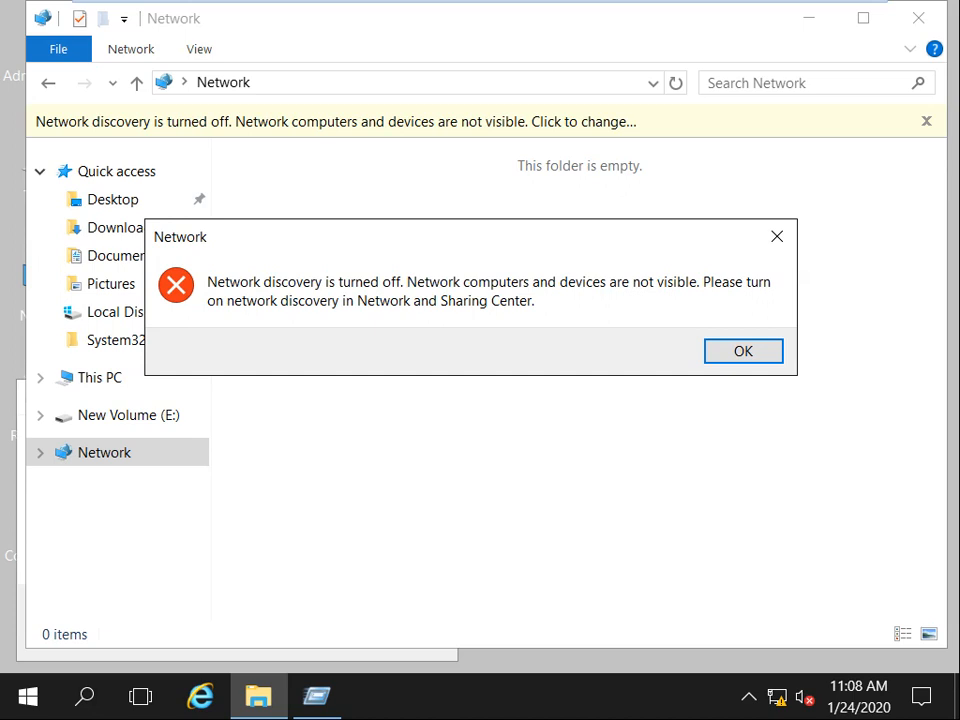
{"action": "key", "text": "Return"}
Switch to Server-03 and select FS-01 in Roles to view its details.
{"action": "mouse_move", "coordinate": [620, 2]}
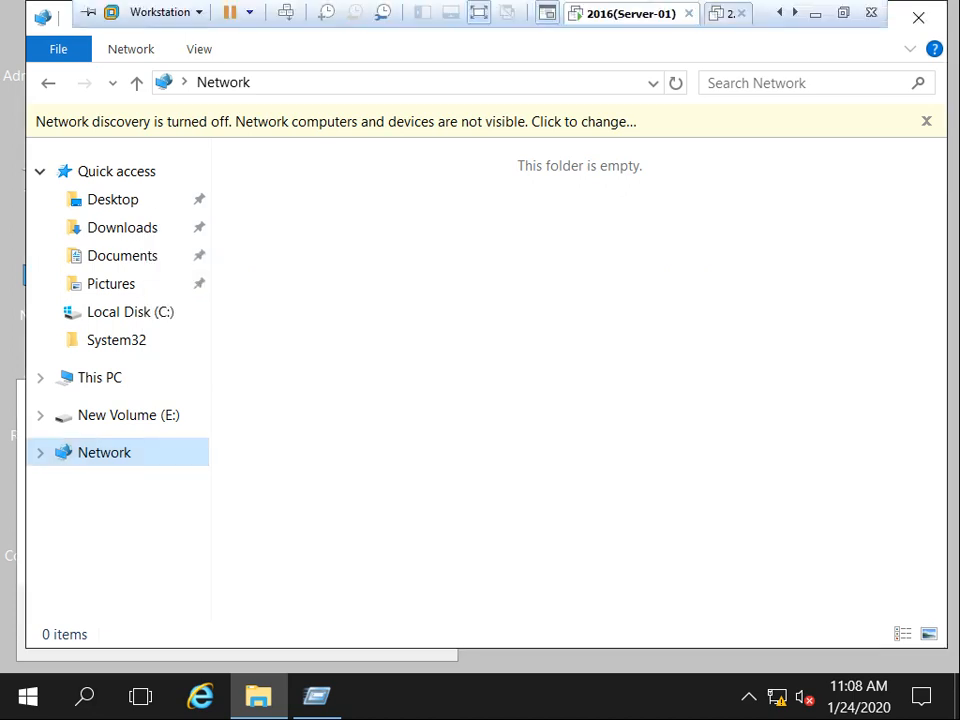
{"action": "left_click", "coordinate": [795, 13]}
{"action": "left_click", "coordinate": [795, 13]}
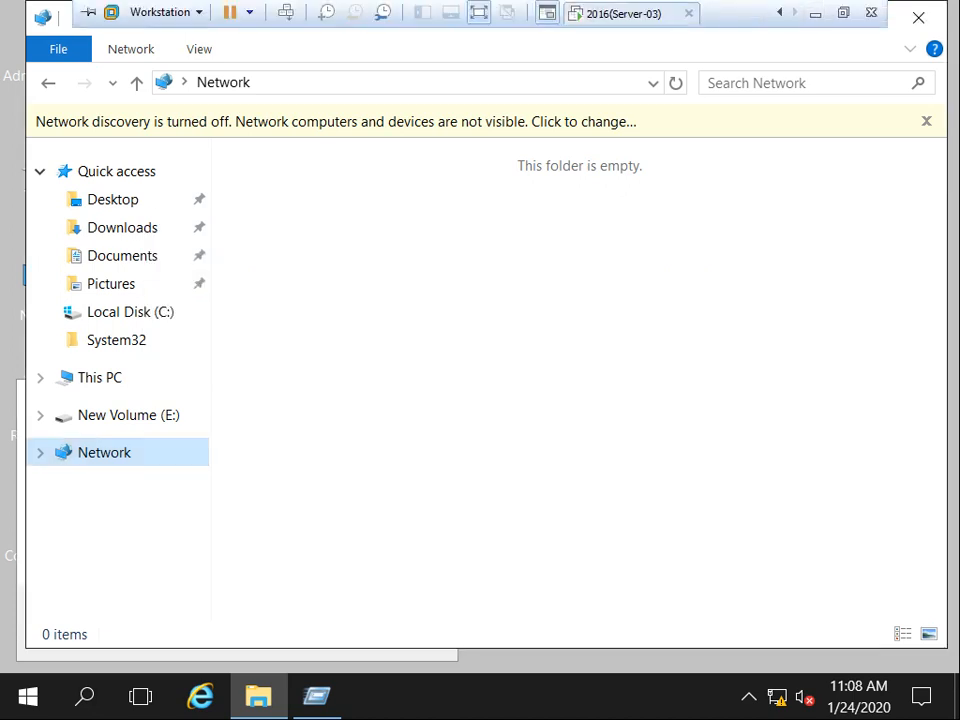
{"action": "left_click", "coordinate": [624, 14]}
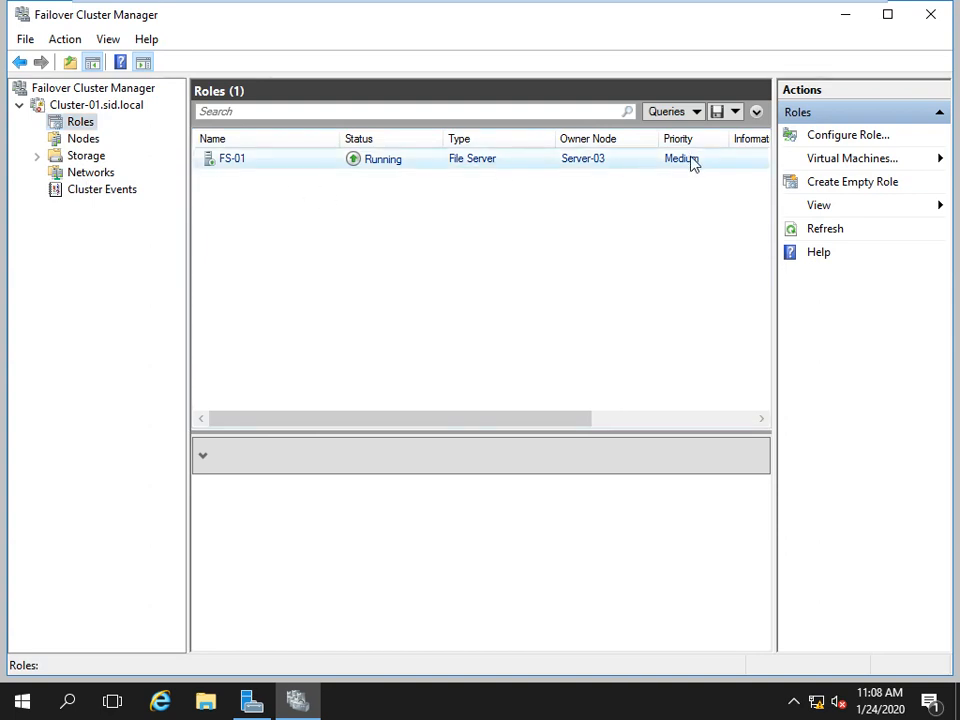
{"action": "left_click", "coordinate": [683, 170]}
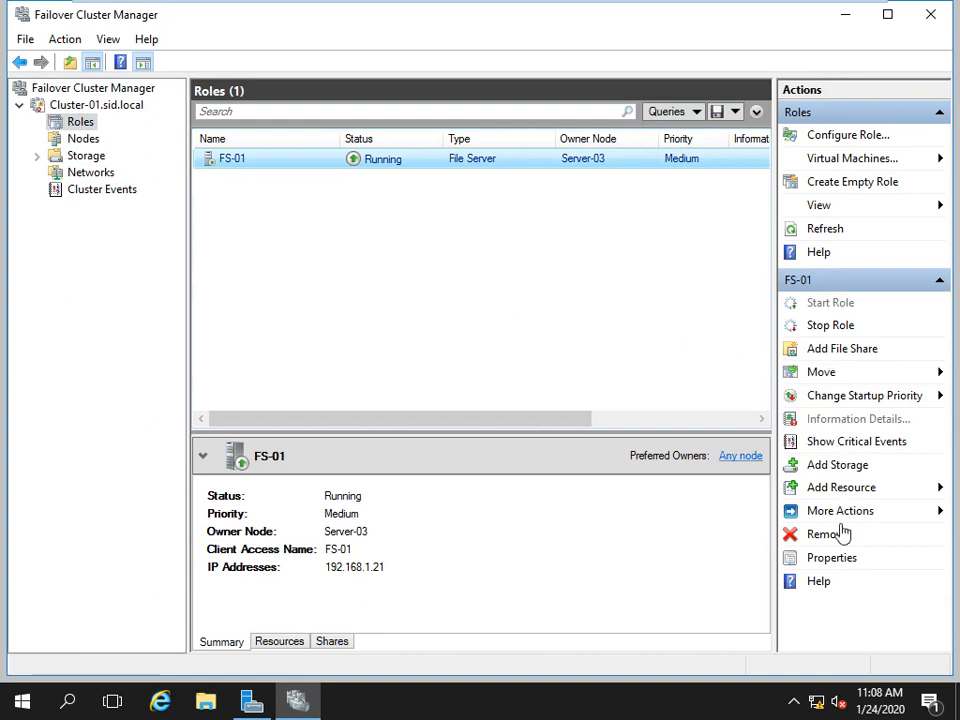
{"action": "right_click", "coordinate": [365, 166]}
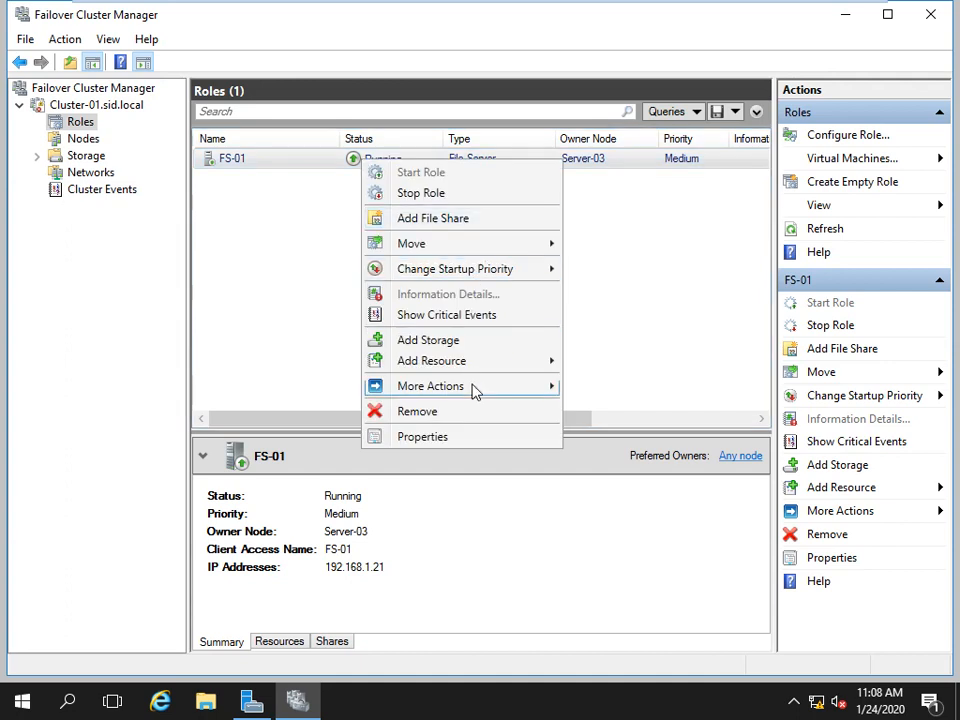
Review FS-01's Failover properties, cancel them, and minimize the VM to reveal Paint.
{"action": "left_click", "coordinate": [440, 437]}
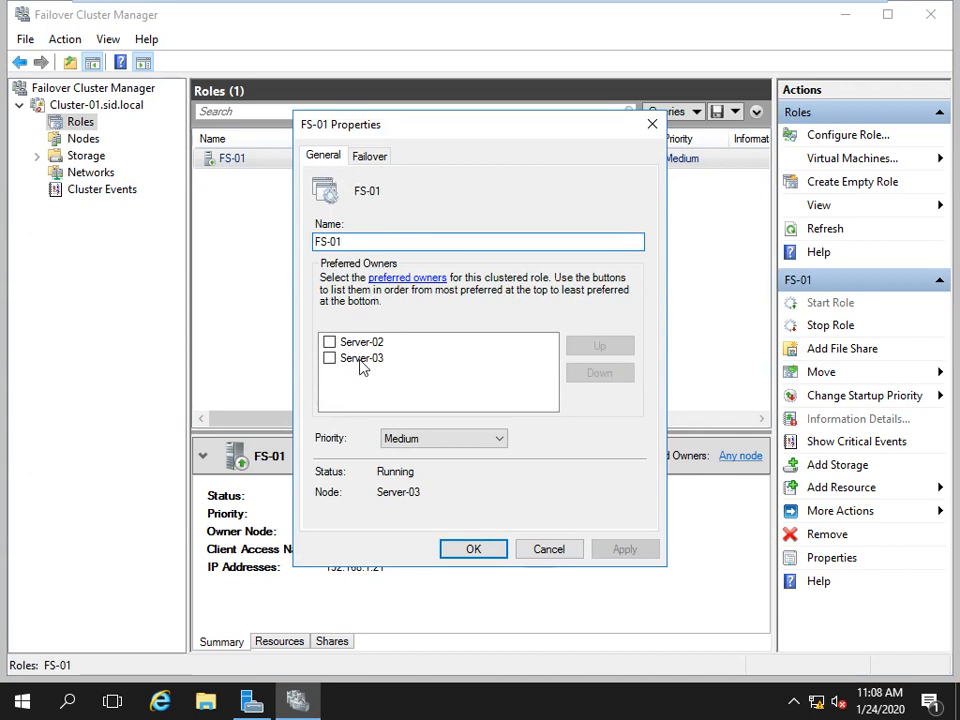
{"action": "left_click", "coordinate": [370, 160]}
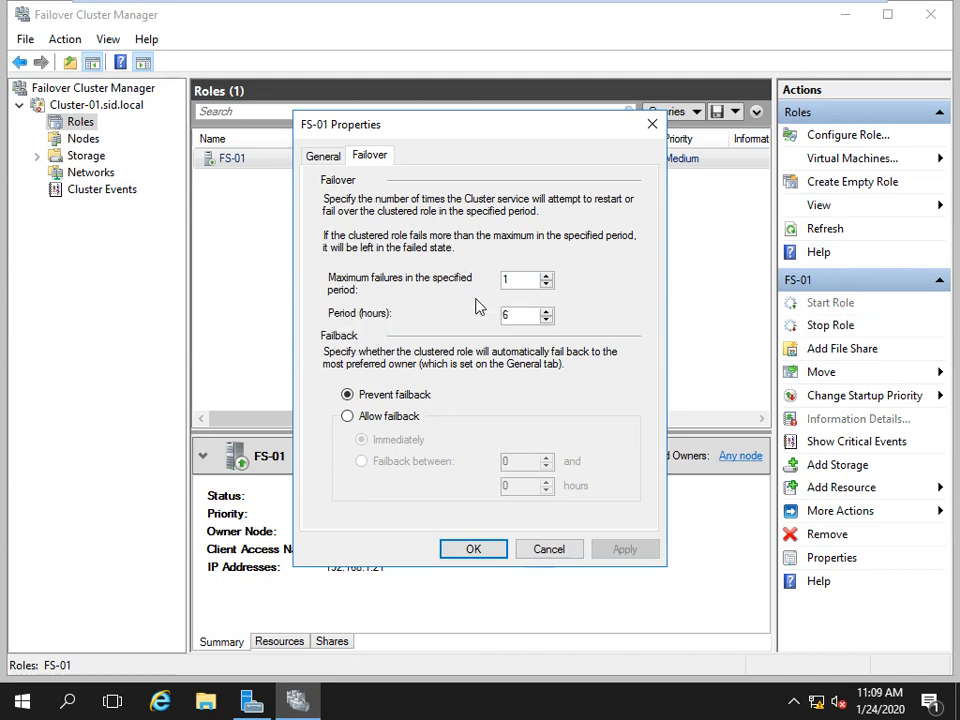
{"action": "left_click", "coordinate": [557, 553]}
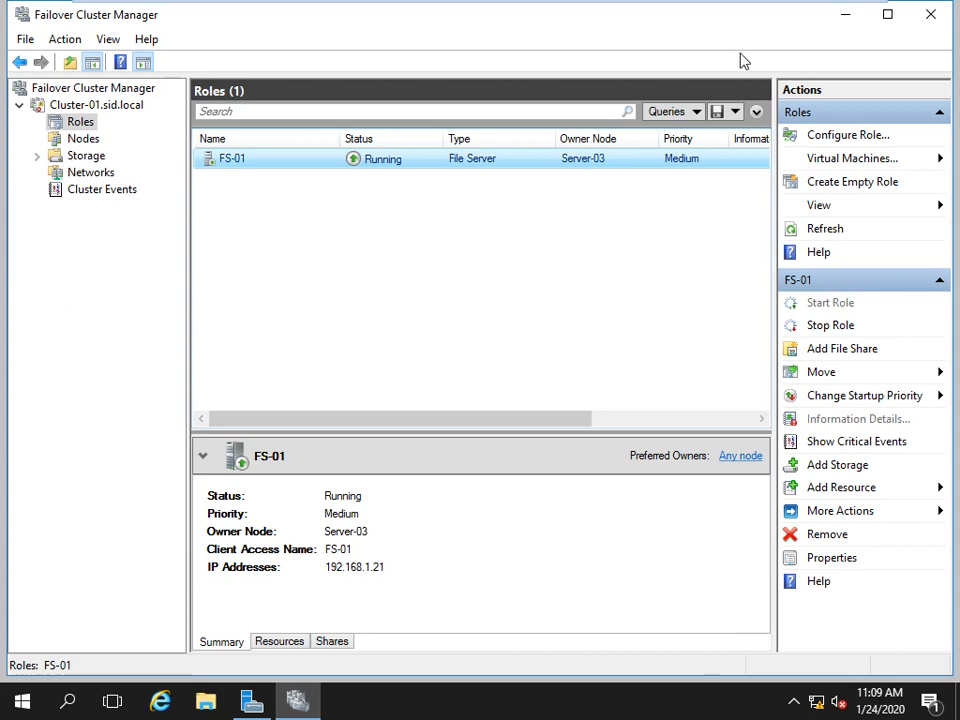
{"action": "mouse_move", "coordinate": [565, 3]}
{"action": "left_click", "coordinate": [816, 13]}
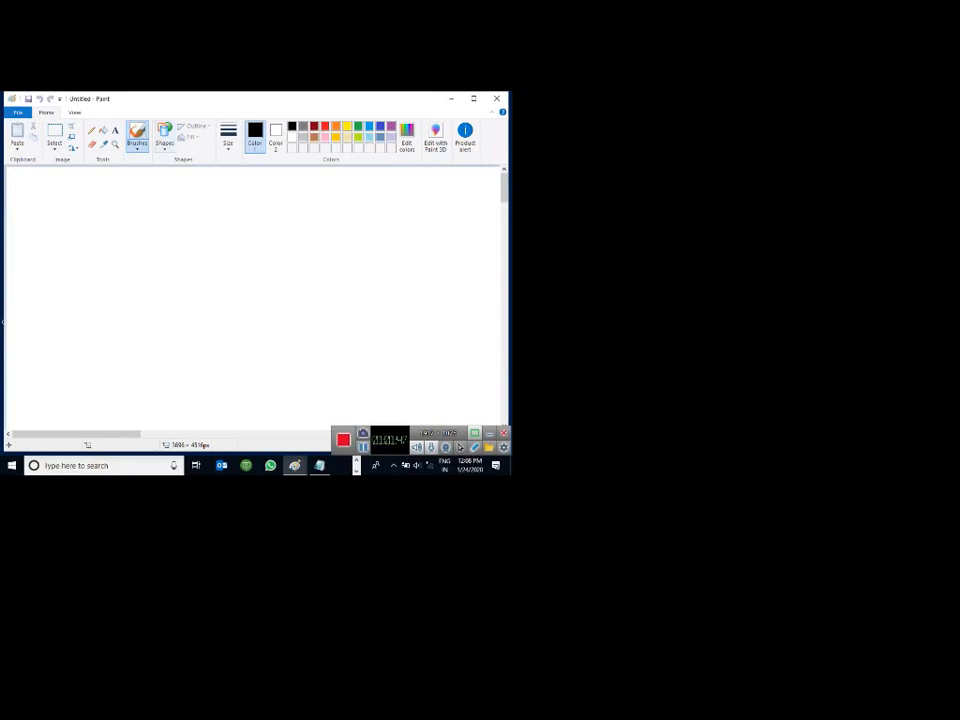
Draw a square and a rounded rectangle to its right, joined by a straight line.
{"action": "left_click", "coordinate": [164, 137]}
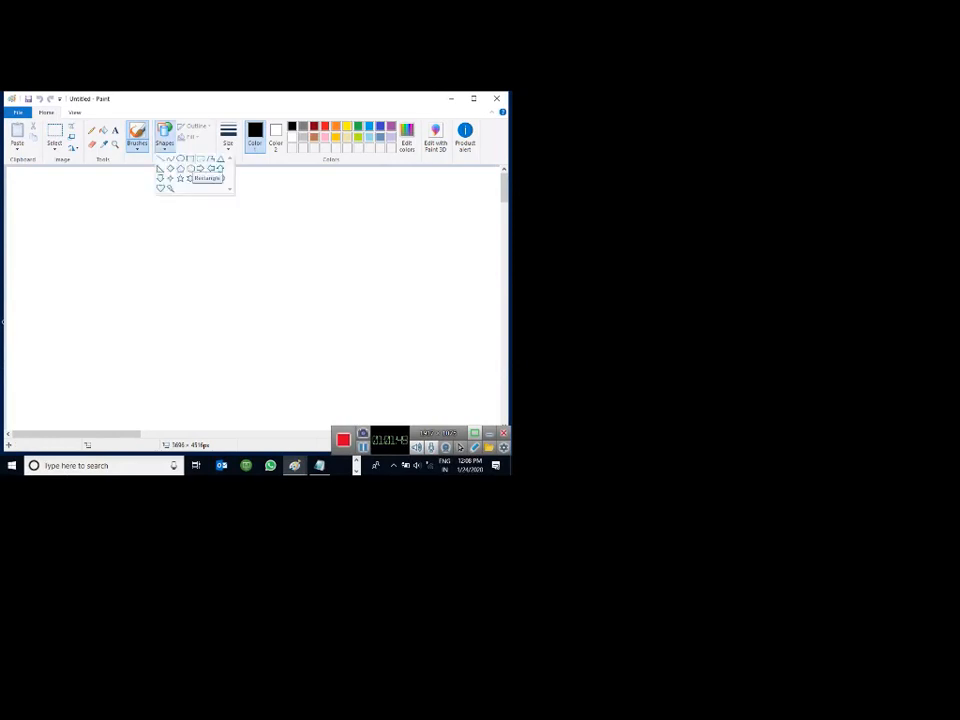
{"action": "left_click", "coordinate": [190, 159]}
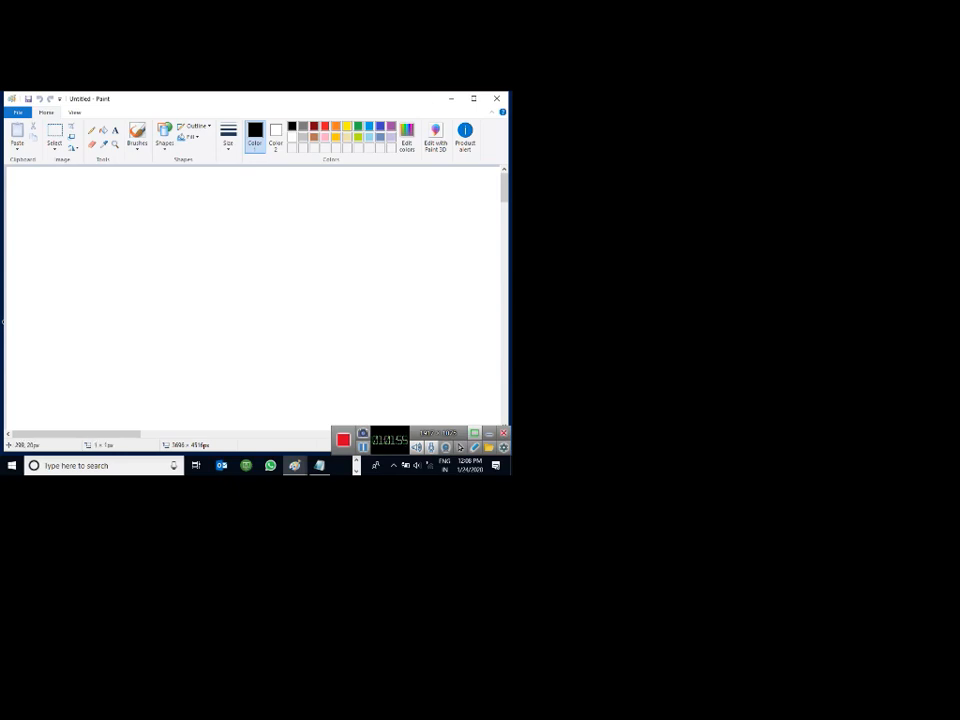
{"action": "left_click_drag", "start_coordinate": [156, 177], "coordinate": [231, 260]}
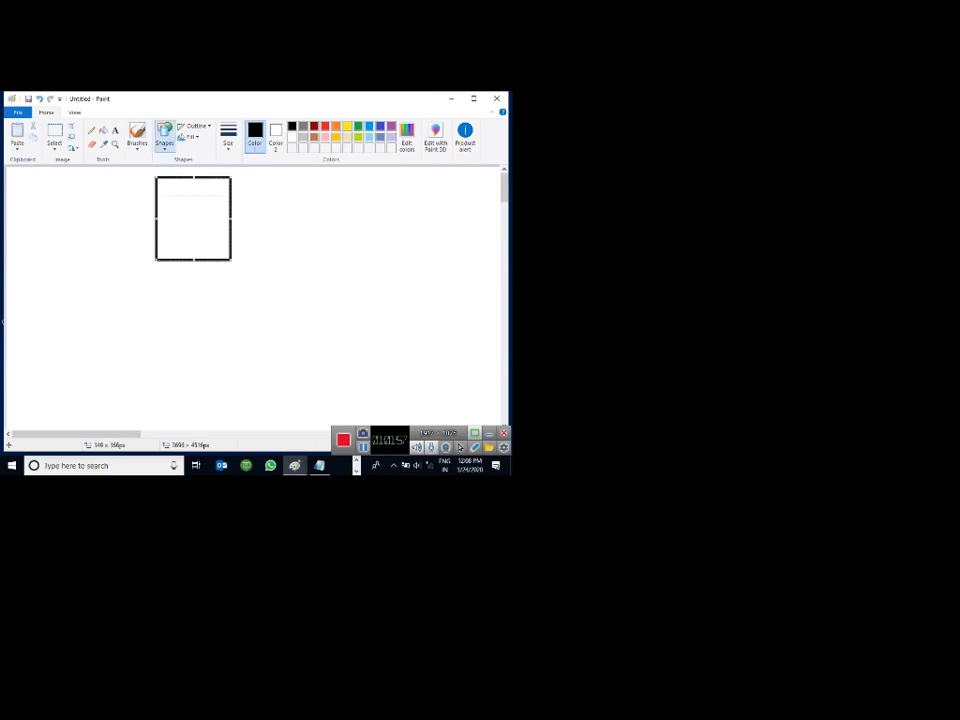
{"action": "left_click", "coordinate": [164, 136]}
{"action": "left_click", "coordinate": [190, 159]}
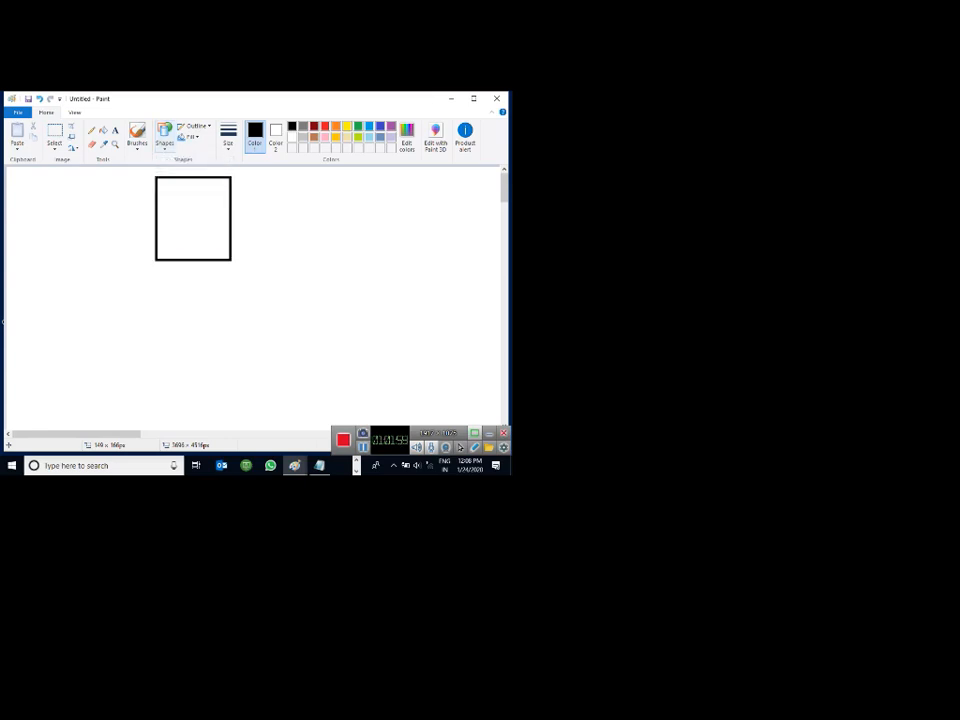
{"action": "left_click", "coordinate": [164, 136]}
{"action": "left_click", "coordinate": [190, 159]}
{"action": "left_click_drag", "start_coordinate": [274, 209], "coordinate": [340, 262]}
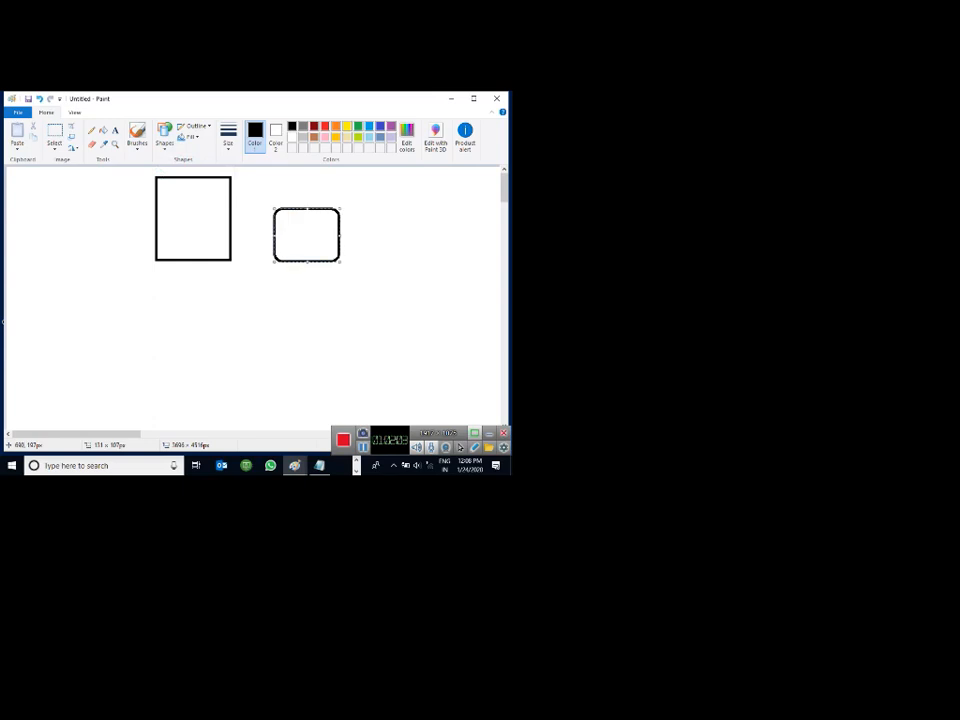
{"action": "left_click", "coordinate": [164, 136]}
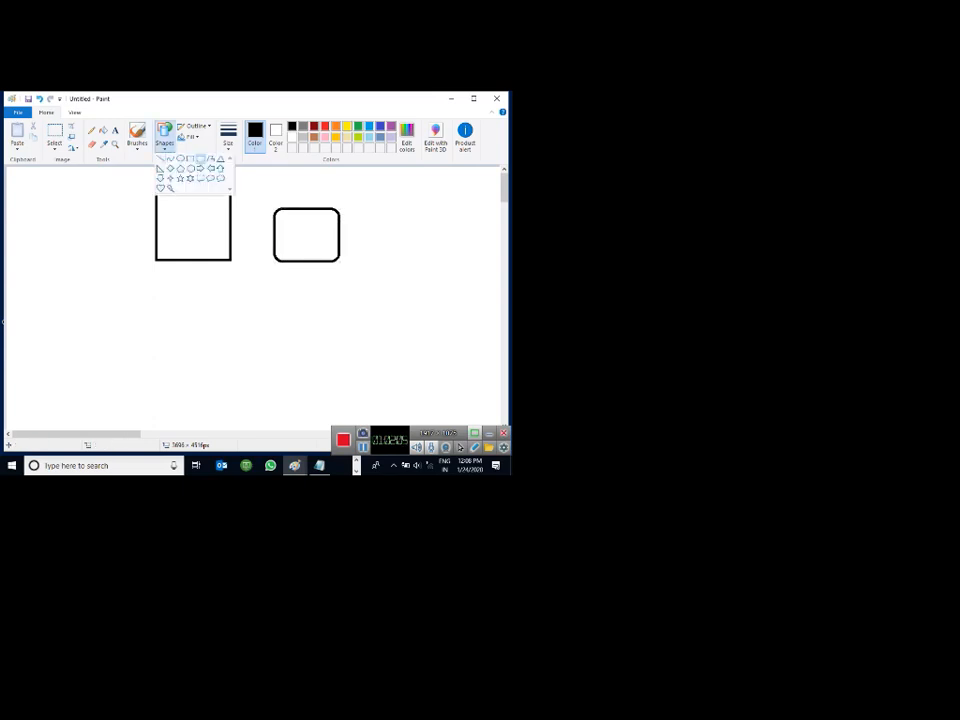
{"action": "left_click", "coordinate": [160, 159]}
{"action": "left_click_drag", "start_coordinate": [231, 221], "coordinate": [272, 229]}
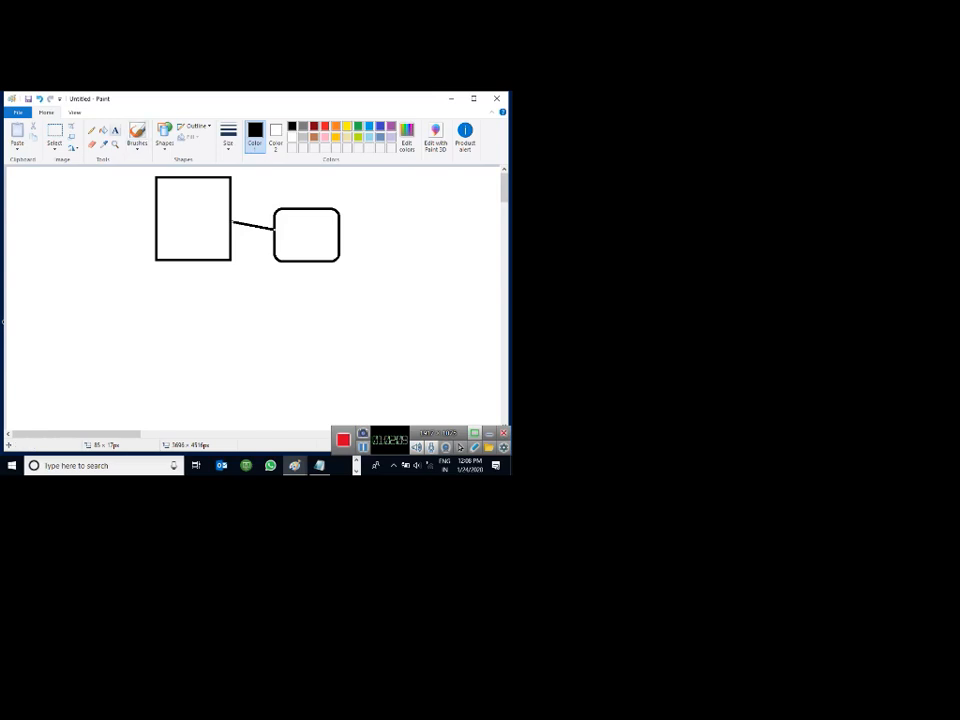
Label the square 'SAN Server' on two lines.
{"action": "left_click", "coordinate": [115, 130]}
{"action": "left_click_drag", "start_coordinate": [158, 180], "coordinate": [352, 206]}
{"action": "type", "text": "SAN"}
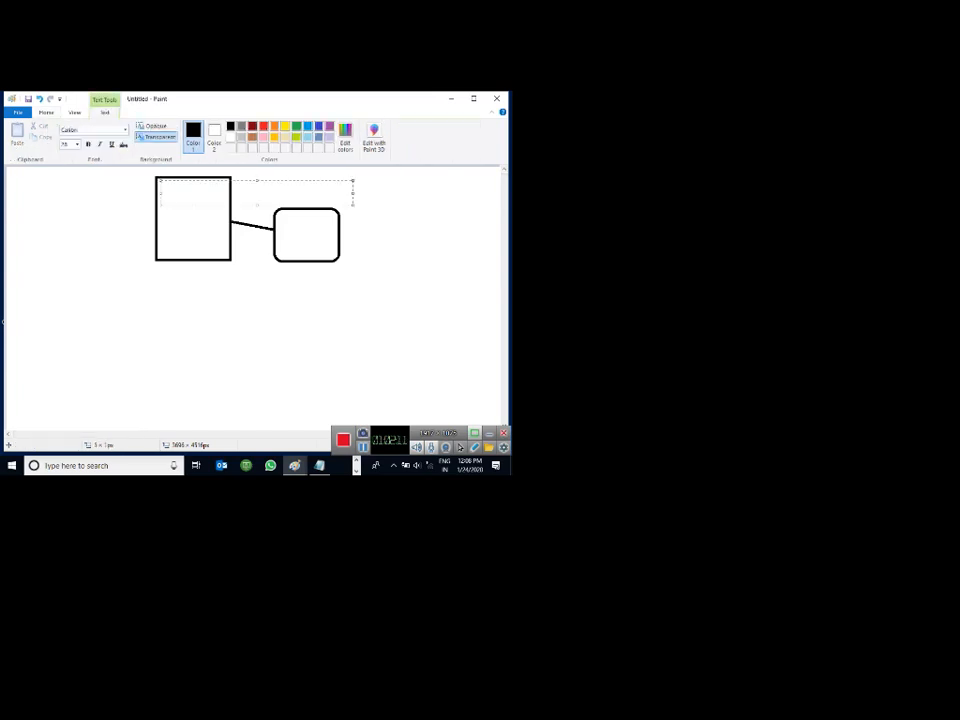
{"action": "type", "text": "\\"}
{"action": "key", "text": "Return"}
{"action": "key", "text": "BackSpace"}
{"action": "key", "text": "BackSpace"}
{"action": "key", "text": "Return"}
{"action": "type", "text": "Server"}
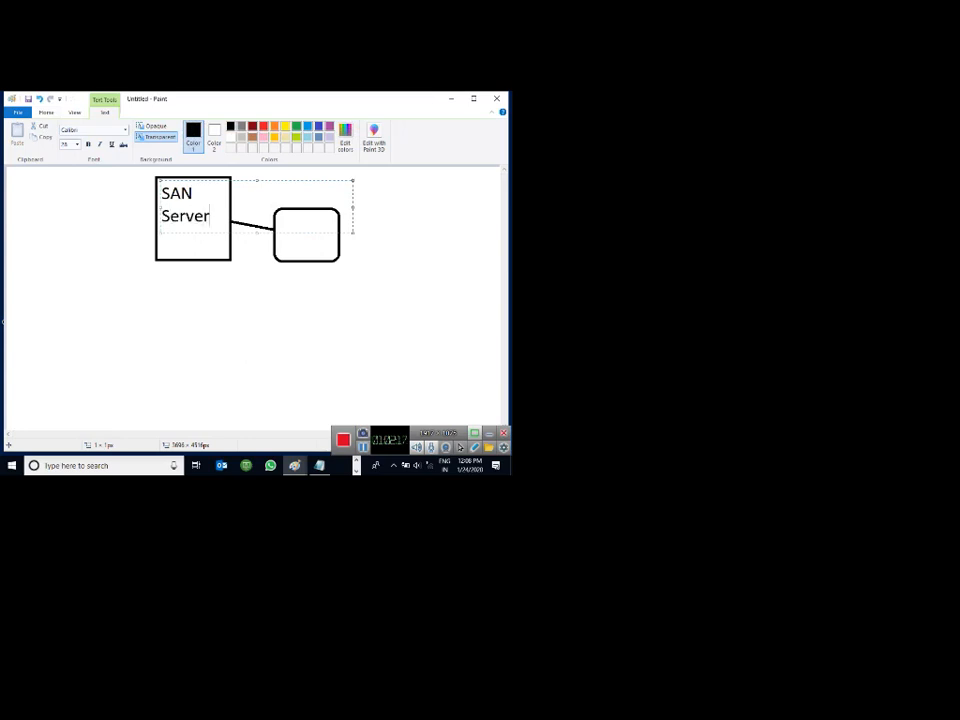
{"action": "left_click", "coordinate": [374, 208]}
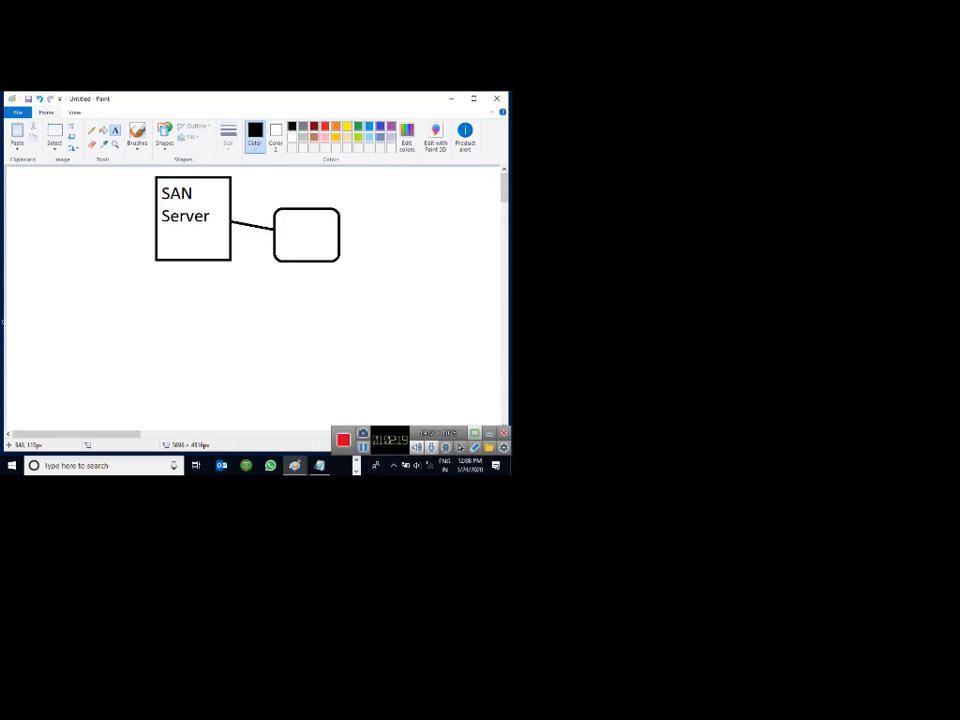
Label the rounded rectangle 'Rack Storage' on two lines.
{"action": "left_click", "coordinate": [282, 212]}
{"action": "type", "text": "Rack"}
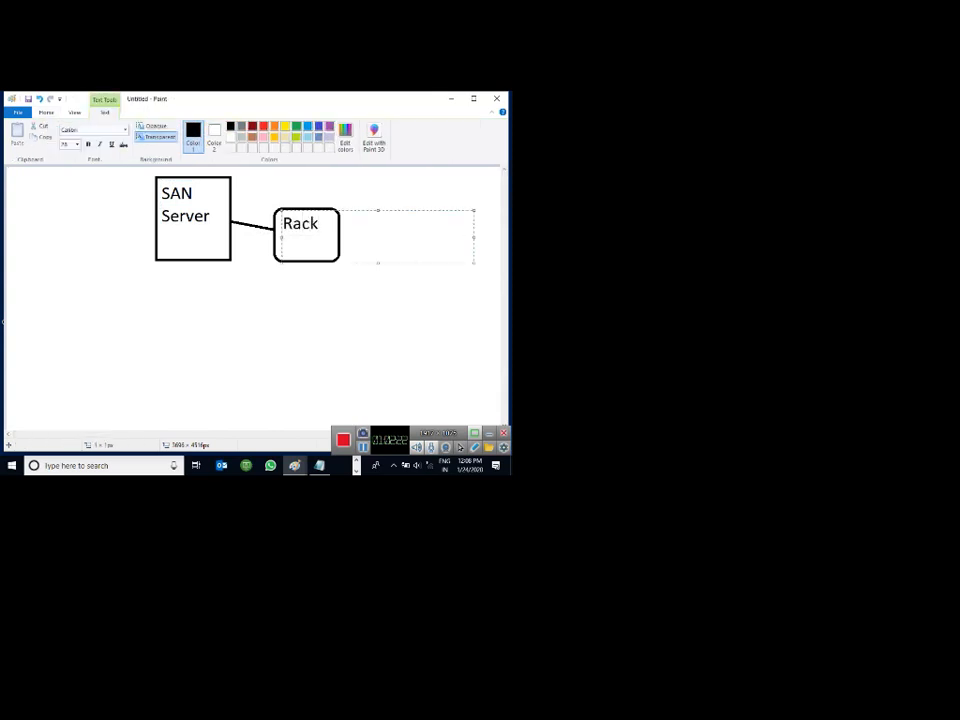
{"action": "key", "text": "Return"}
{"action": "type", "text": "Storage"}
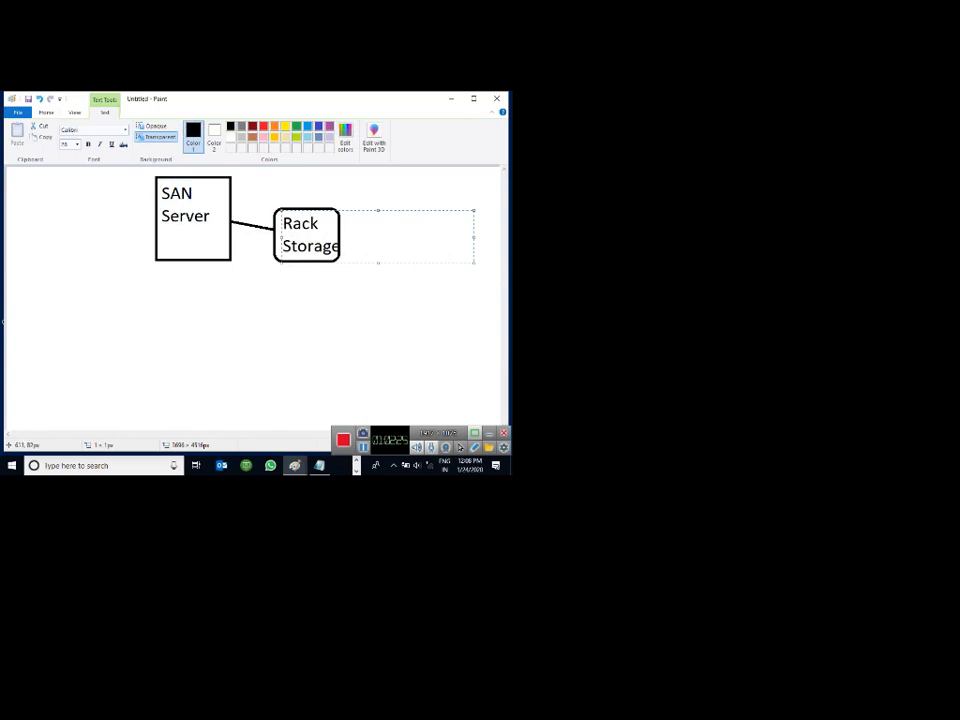
{"action": "left_click_drag", "start_coordinate": [313, 210], "coordinate": [308, 210]}
{"action": "left_click", "coordinate": [297, 183]}
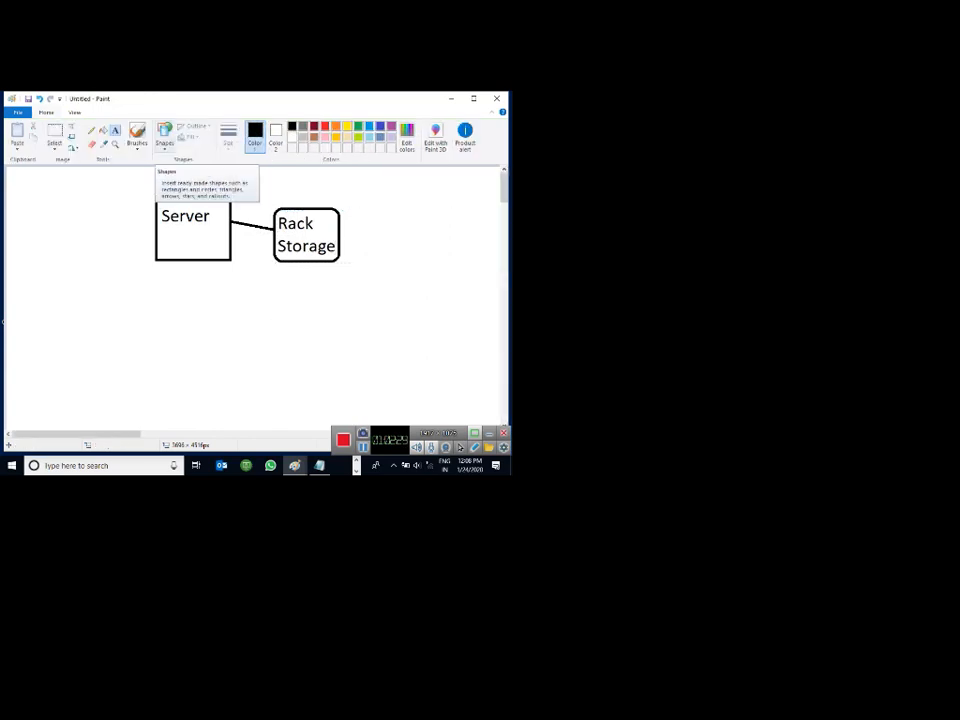
{"action": "left_click", "coordinate": [164, 138]}
{"action": "left_click", "coordinate": [192, 163]}
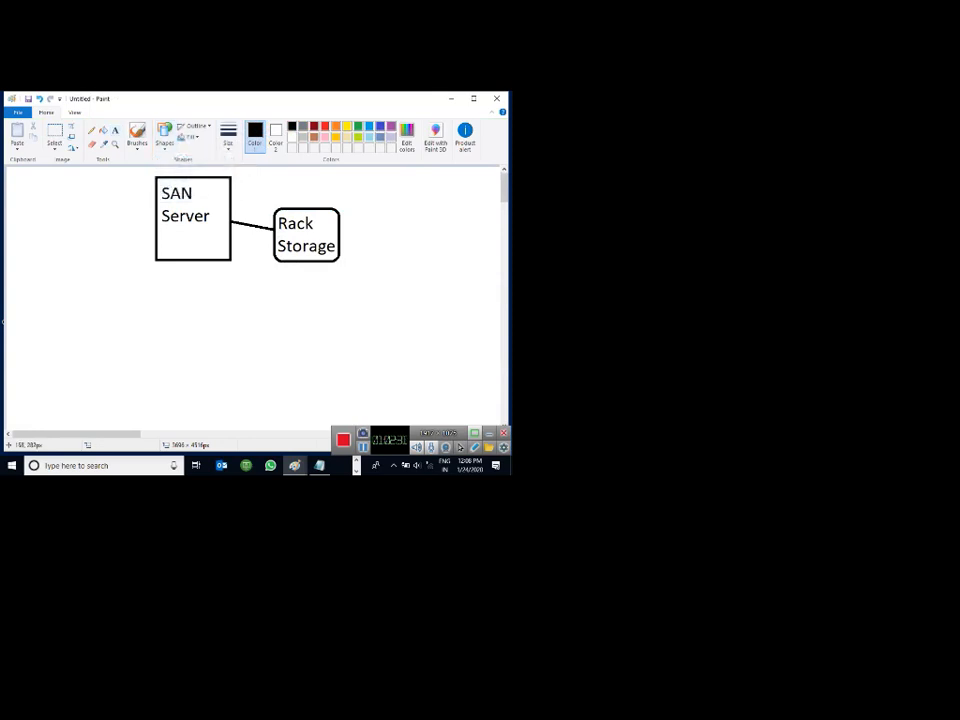
Draw two boxes below and label the left one 'Hyper-v Server-01'.
{"action": "left_click_drag", "start_coordinate": [75, 308], "coordinate": [150, 382]}
{"action": "left_click_drag", "start_coordinate": [213, 310], "coordinate": [296, 384]}
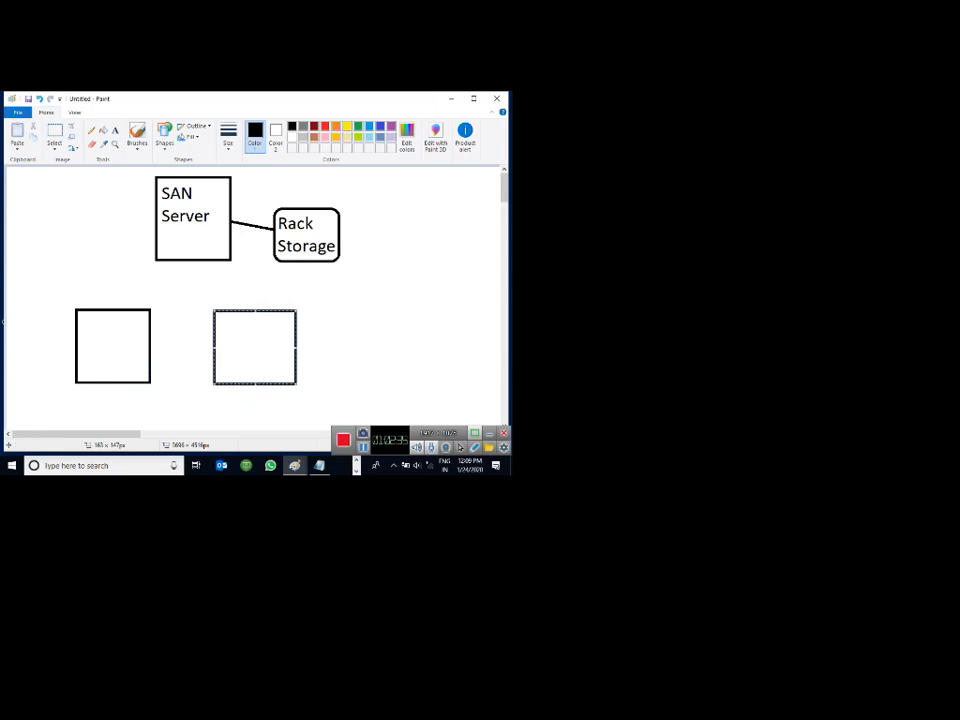
{"action": "left_click", "coordinate": [115, 130]}
{"action": "left_click_drag", "start_coordinate": [78, 312], "coordinate": [273, 338]}
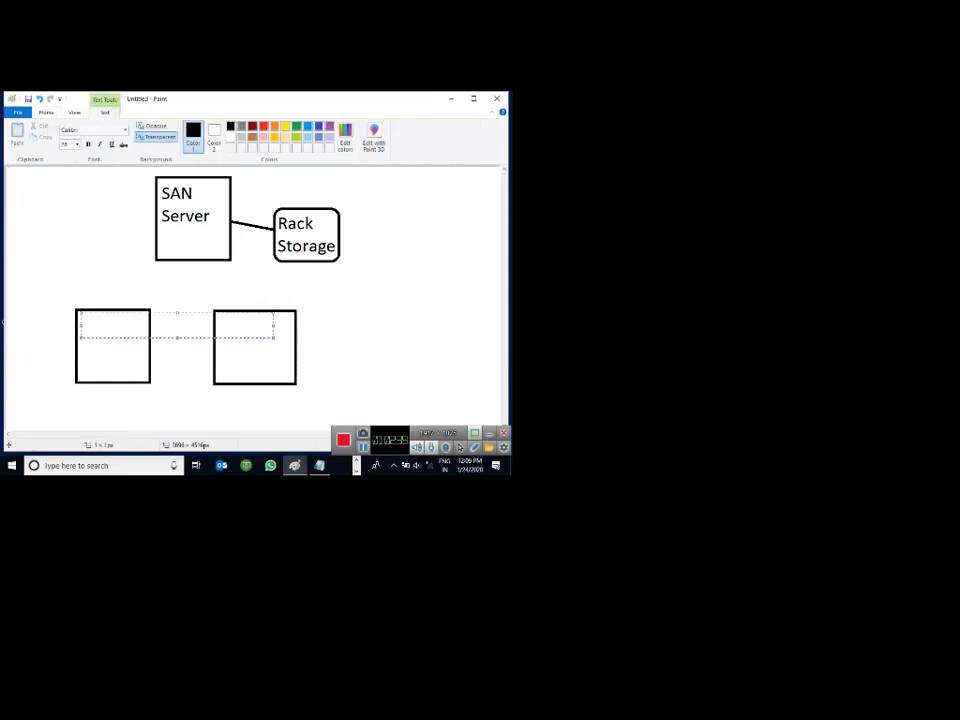
{"action": "type", "text": "Hyper-v"}
{"action": "key", "text": "Return"}
{"action": "type", "text": "Server"}
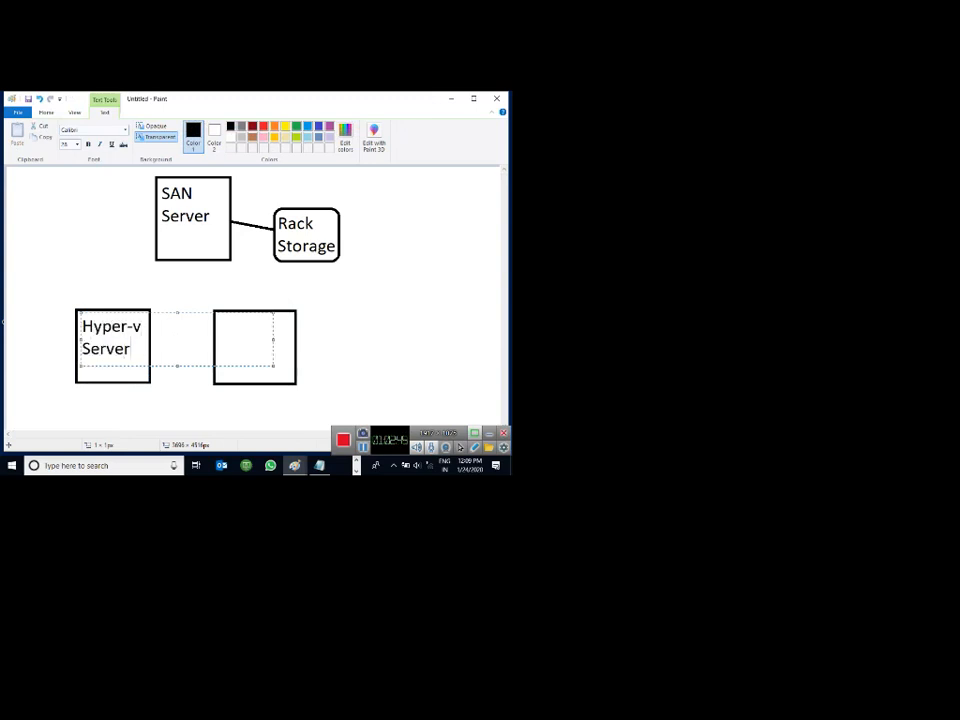
{"action": "type", "text": "-01"}
{"action": "left_click_drag", "start_coordinate": [111, 313], "coordinate": [107, 313]}
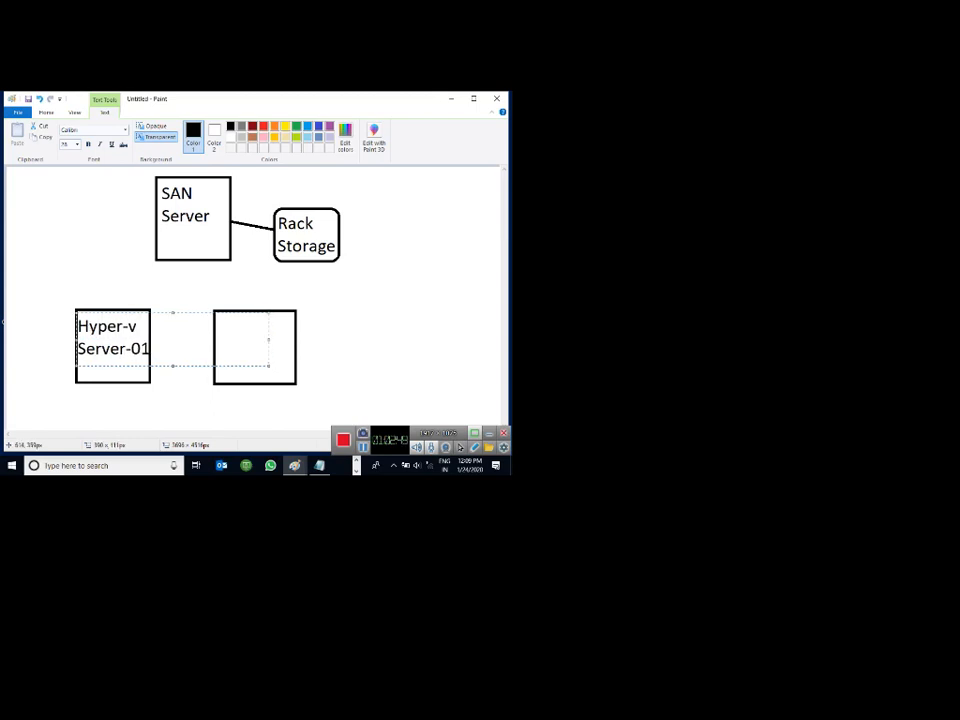
{"action": "left_click", "coordinate": [226, 331]}
Label the second box 'Hyper-V Server-02'.
{"action": "left_click", "coordinate": [219, 325]}
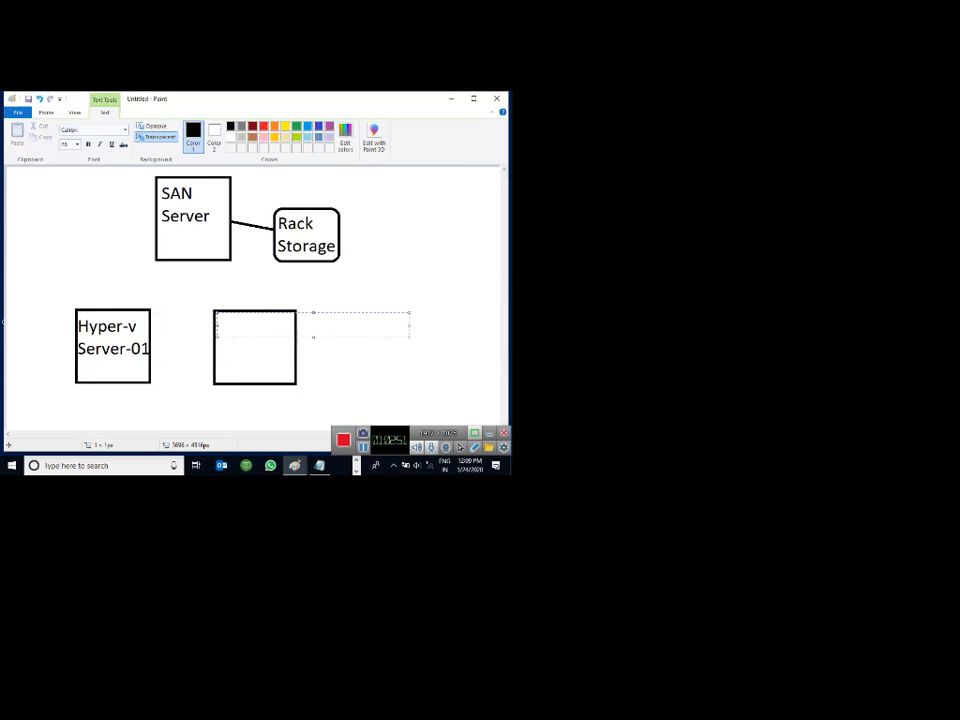
{"action": "type", "text": "Hyper-V"}
{"action": "key", "text": "Return"}
{"action": "type", "text": "Ser"}
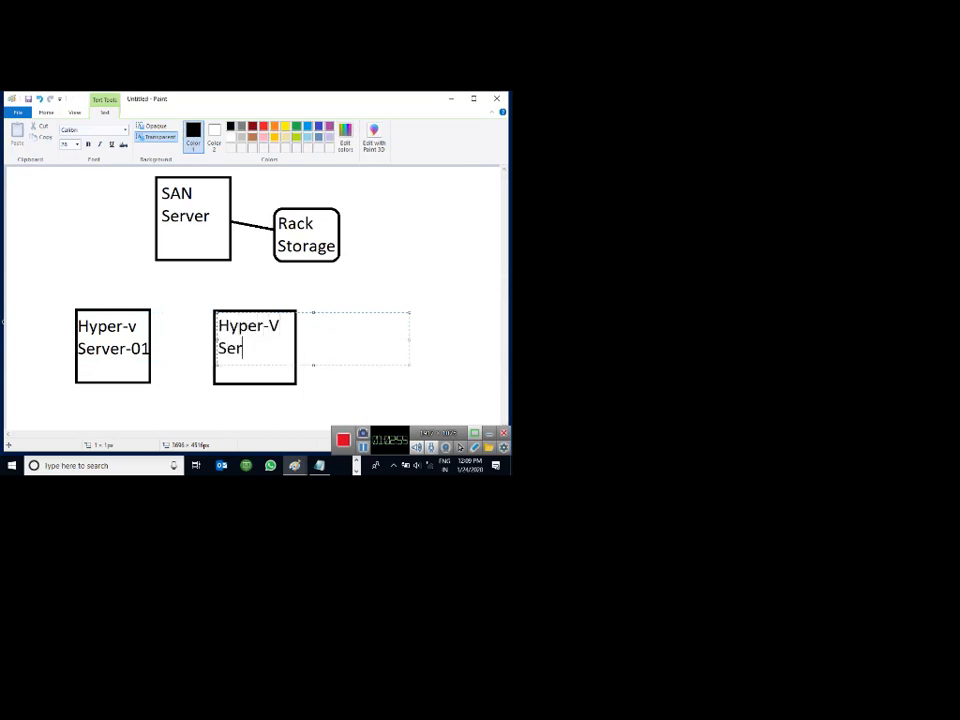
{"action": "type", "text": "ver-02"}
{"action": "left_click", "coordinate": [312, 248]}
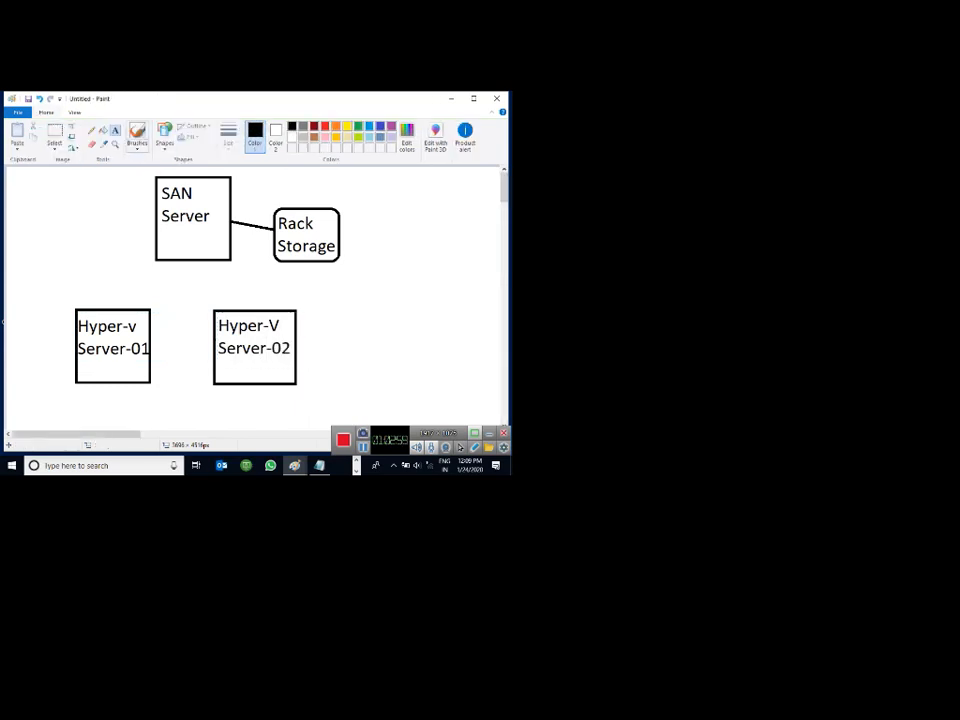
{"action": "left_click", "coordinate": [164, 135]}
{"action": "left_click", "coordinate": [161, 159]}
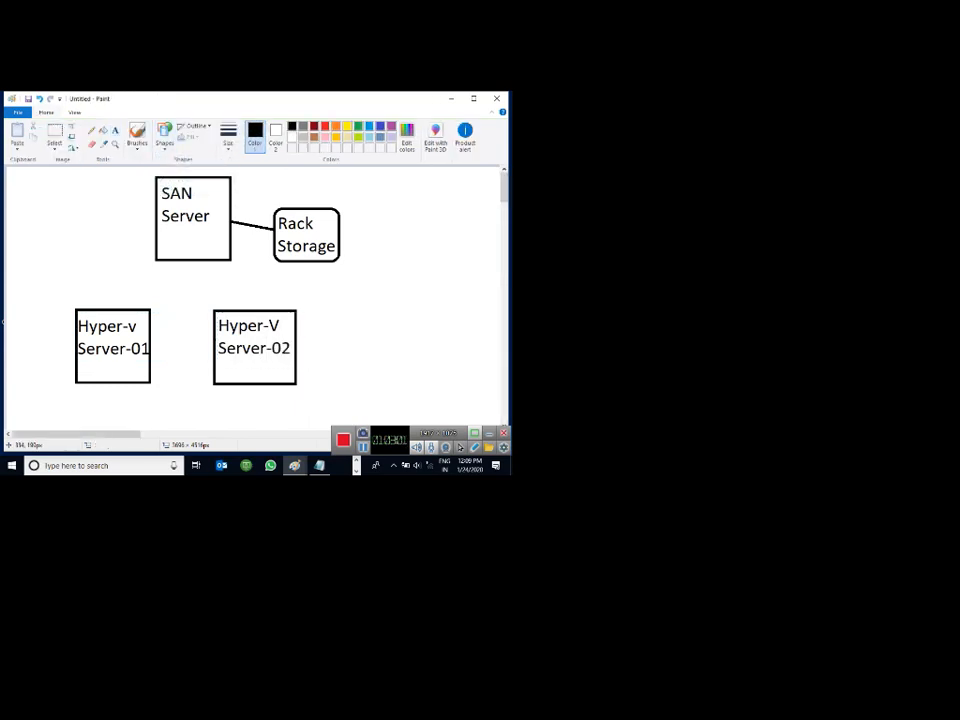
Connect SAN Server to both Hyper-V boxes and mark the links 10 GB and 5 GB.
{"action": "left_click_drag", "start_coordinate": [174, 261], "coordinate": [130, 309]}
{"action": "left_click_drag", "start_coordinate": [207, 261], "coordinate": [253, 310]}
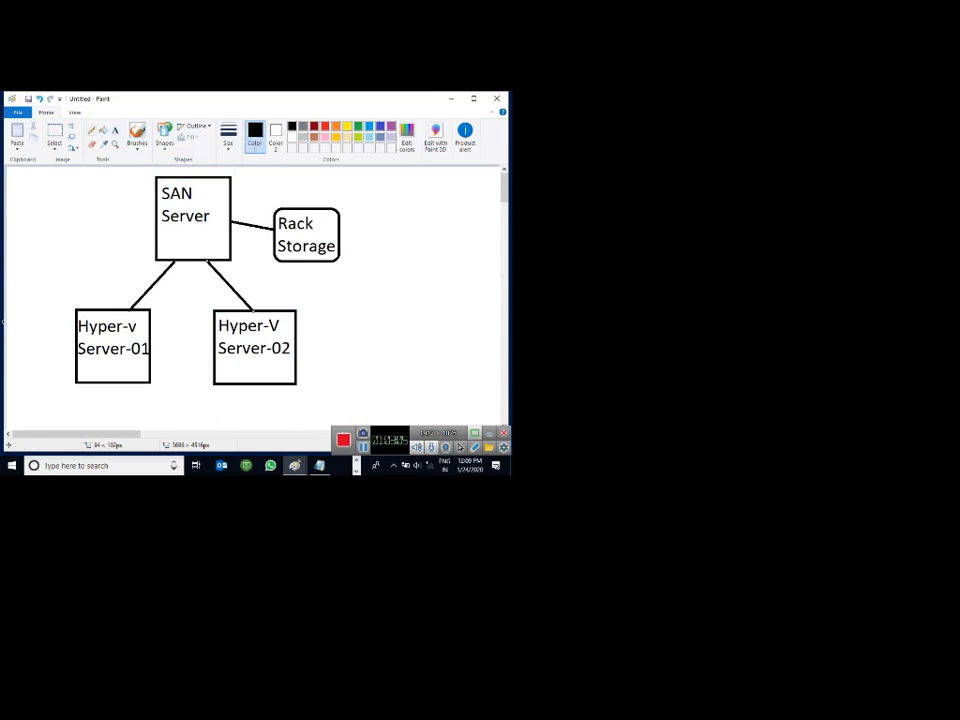
{"action": "left_click", "coordinate": [115, 130]}
{"action": "left_click", "coordinate": [169, 268]}
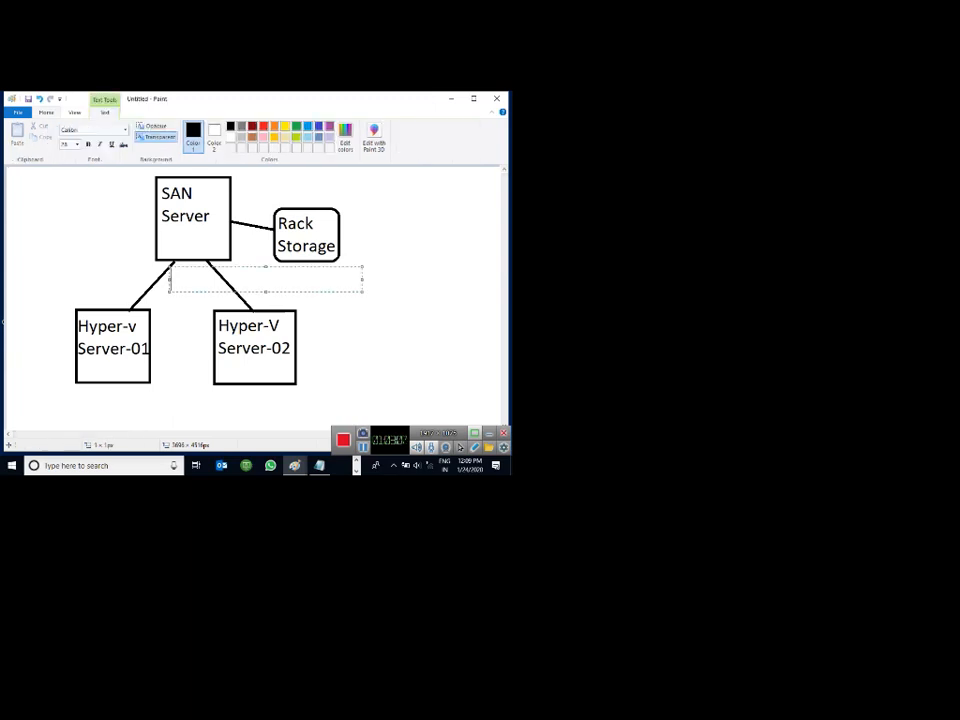
{"action": "type", "text": "10 GB"}
{"action": "left_click_drag", "start_coordinate": [265, 291], "coordinate": [265, 320]}
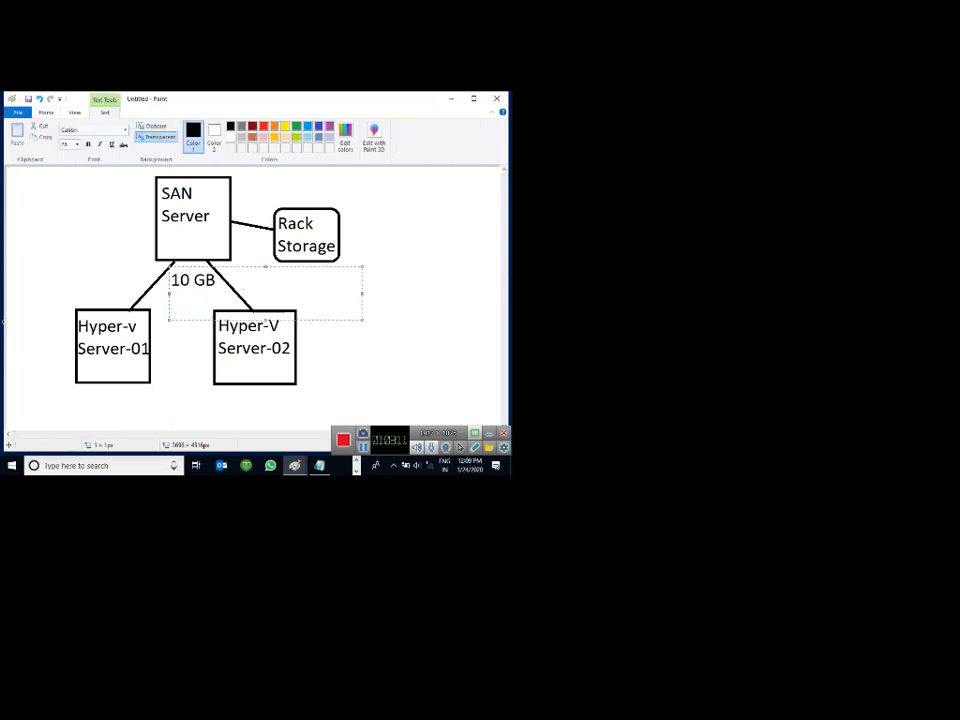
{"action": "key", "text": "Return"}
{"action": "type", "text": "5 GB"}
{"action": "left_click", "coordinate": [437, 273]}
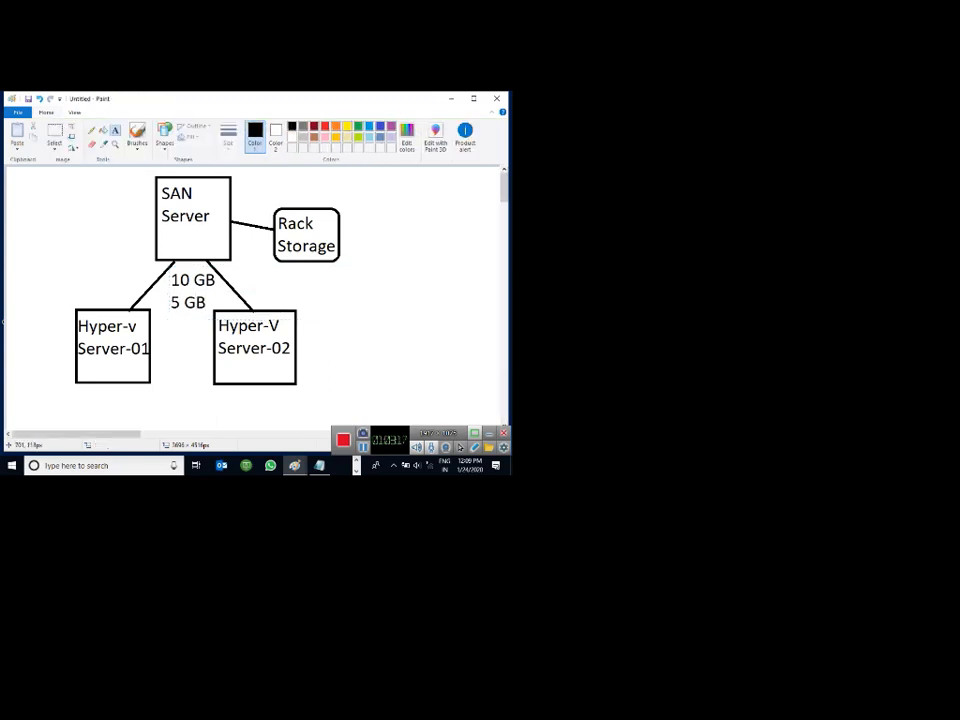
Draw a short straight line out from the Rack Storage box.
{"action": "left_click", "coordinate": [91, 130]}
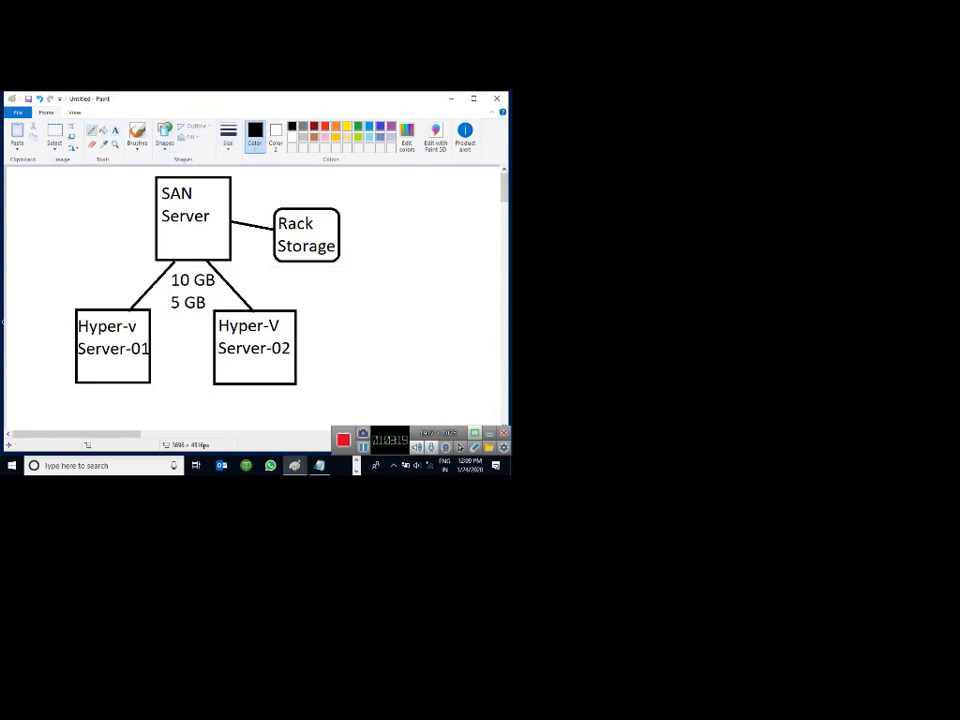
{"action": "left_click", "coordinate": [228, 137]}
{"action": "left_click", "coordinate": [246, 226]}
{"action": "left_click_drag", "start_coordinate": [331, 233], "coordinate": [359, 223]}
{"action": "key", "text": "ctrl+z"}
{"action": "left_click", "coordinate": [164, 140]}
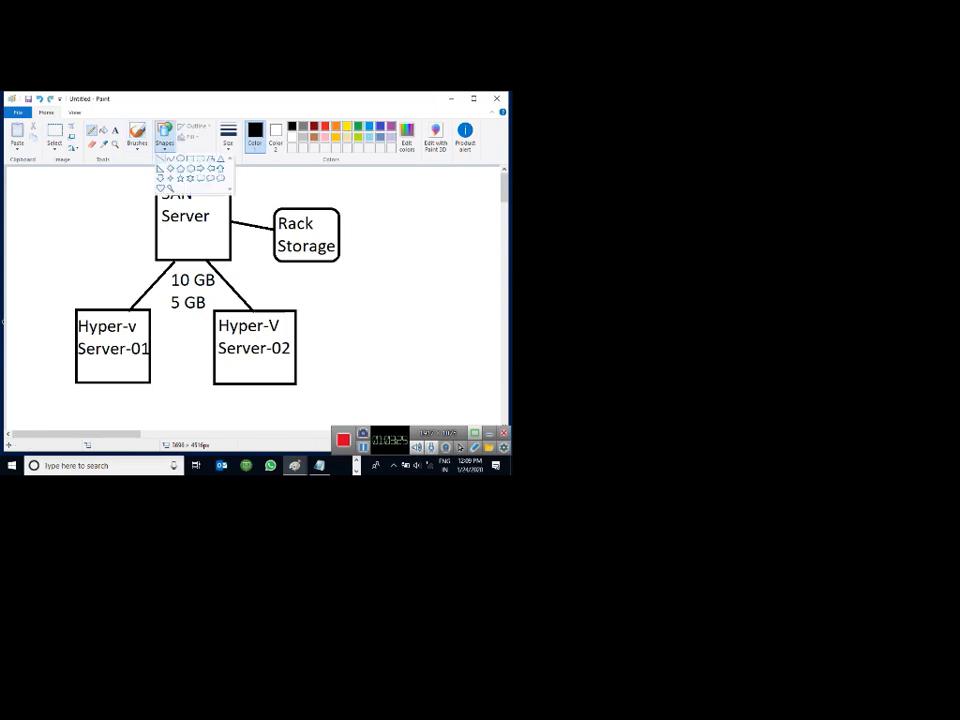
{"action": "left_click", "coordinate": [160, 159]}
{"action": "left_click_drag", "start_coordinate": [333, 224], "coordinate": [360, 213]}
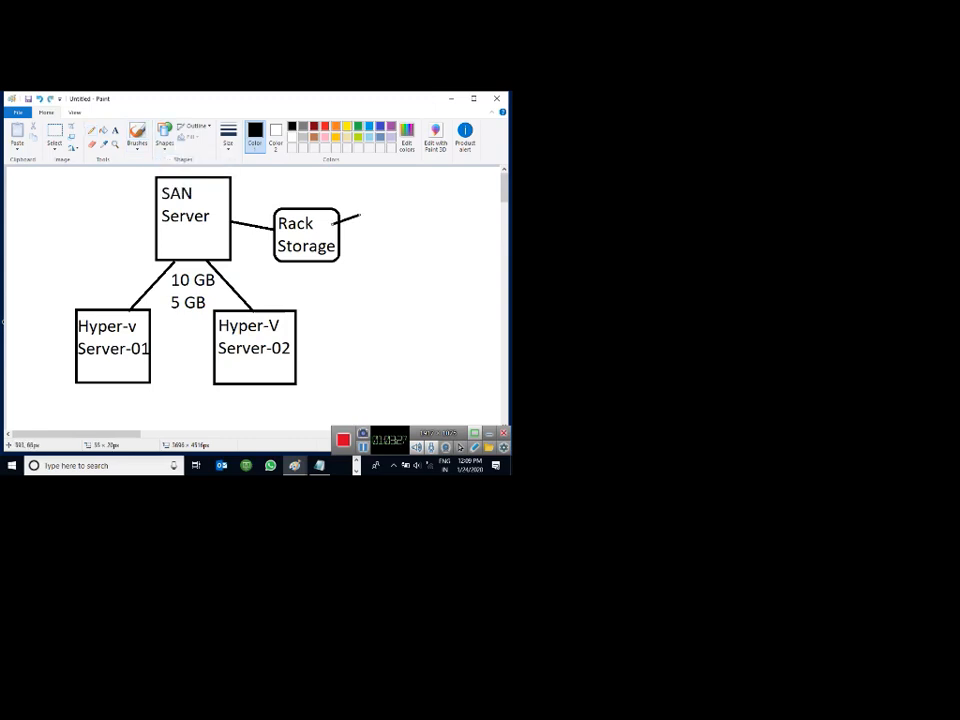
Label the new line '4TB'.
{"action": "left_click", "coordinate": [115, 130]}
{"action": "left_click", "coordinate": [367, 203]}
{"action": "type", "text": "4"}
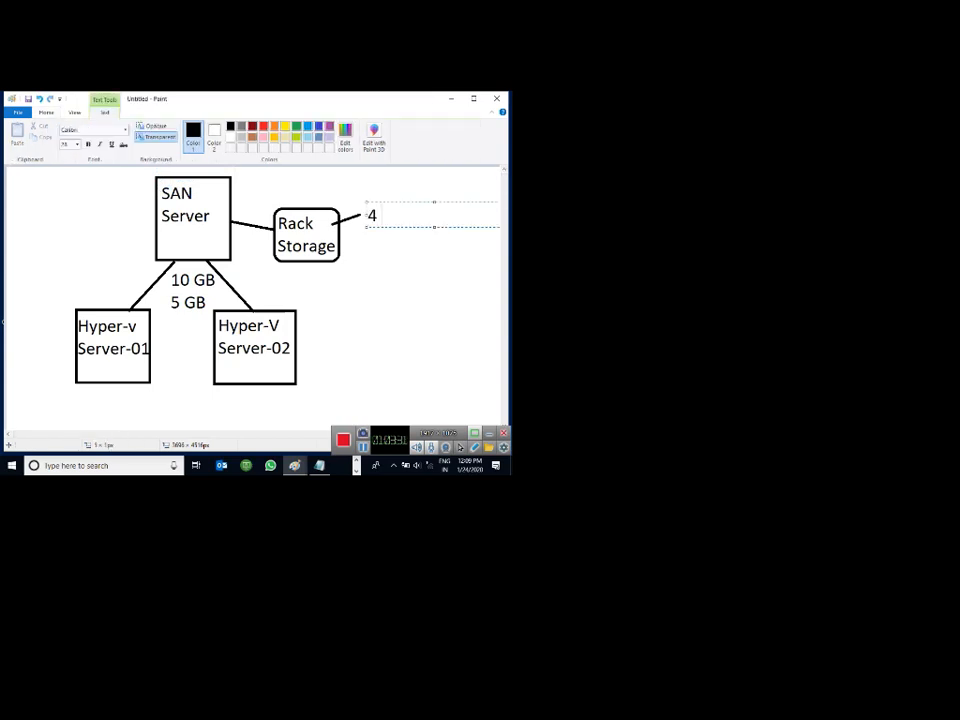
{"action": "type", "text": "TB"}
{"action": "left_click", "coordinate": [360, 330]}
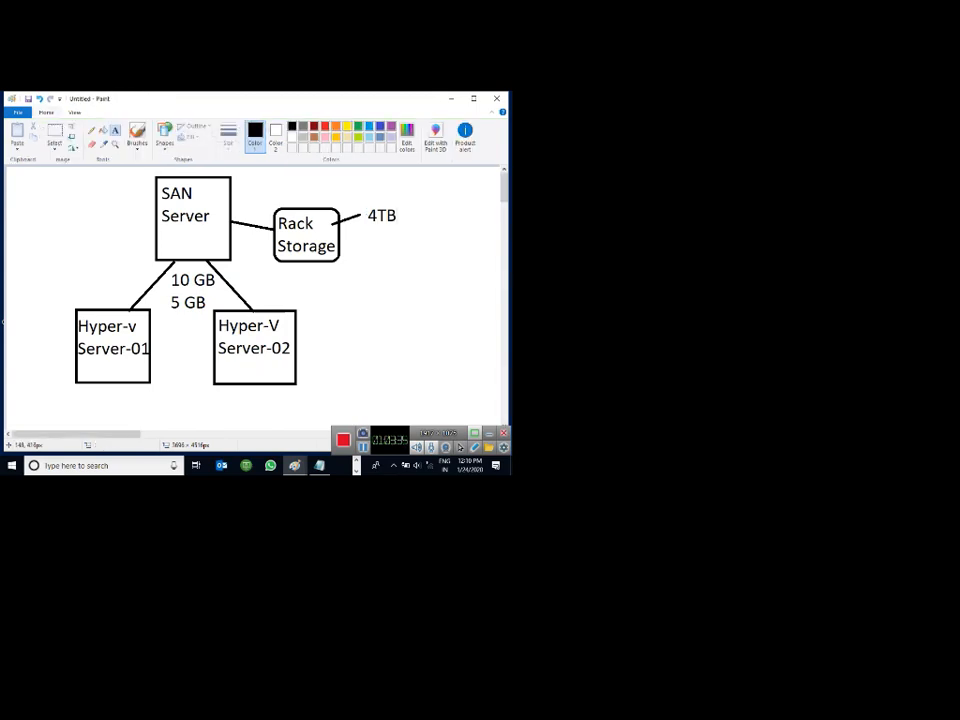
{"action": "left_click", "coordinate": [79, 374]}
Add 'Hyper-v' and 'FC Service' lines inside the Hyper-v Server-01 box.
{"action": "type", "text": "Hy"}
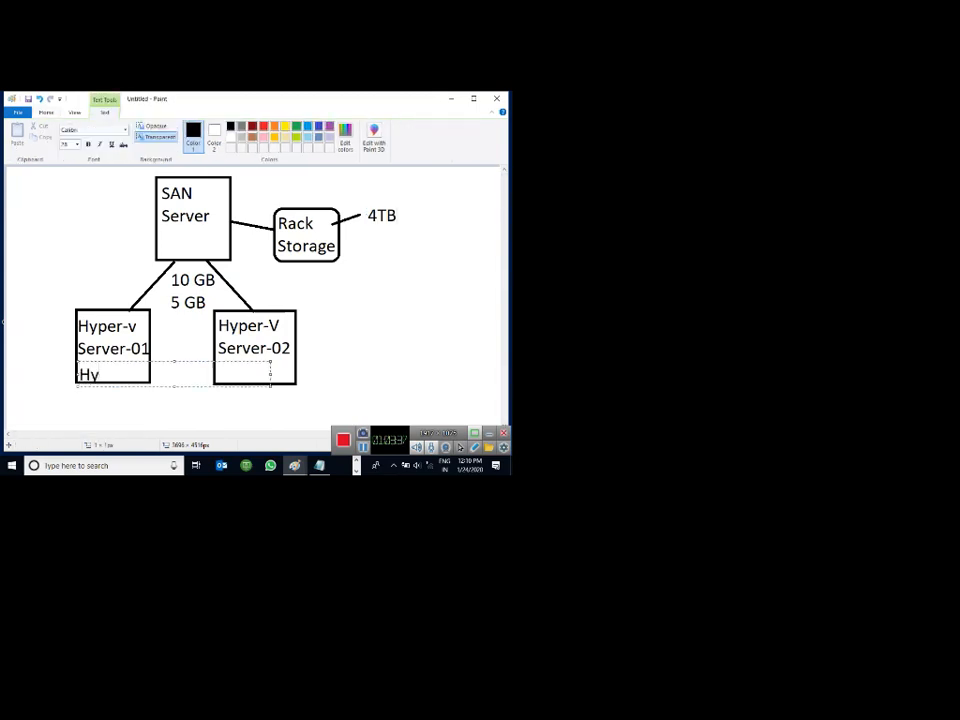
{"action": "type", "text": "per-v"}
{"action": "key", "text": "Return"}
{"action": "type", "text": "FC Se"}
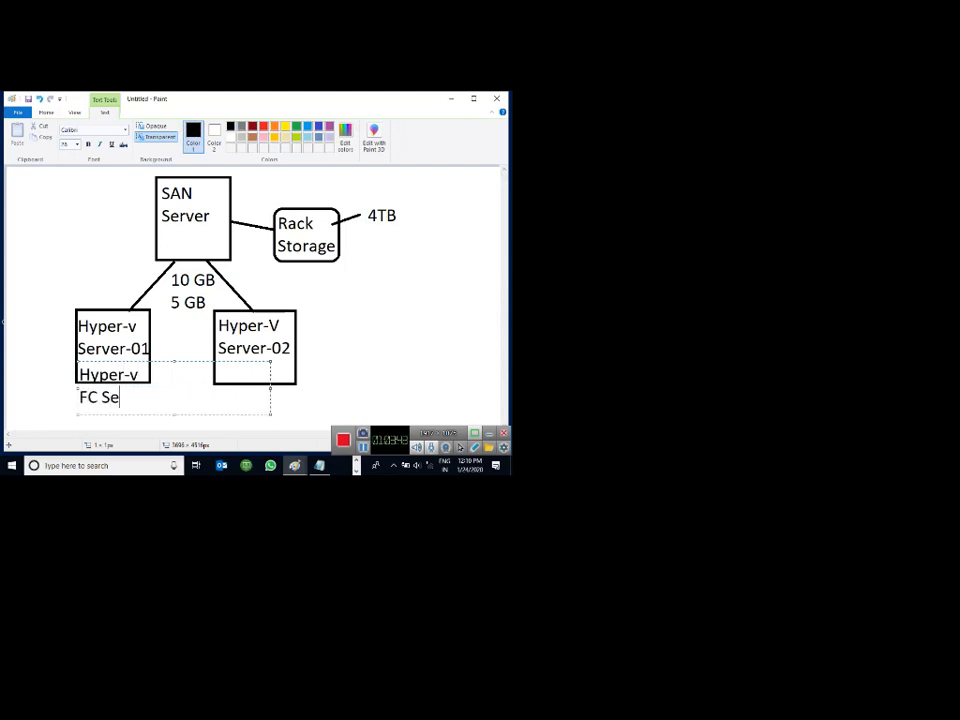
{"action": "type", "text": "rvices"}
{"action": "key", "text": "BackSpace"}
{"action": "left_click", "coordinate": [350, 378]}
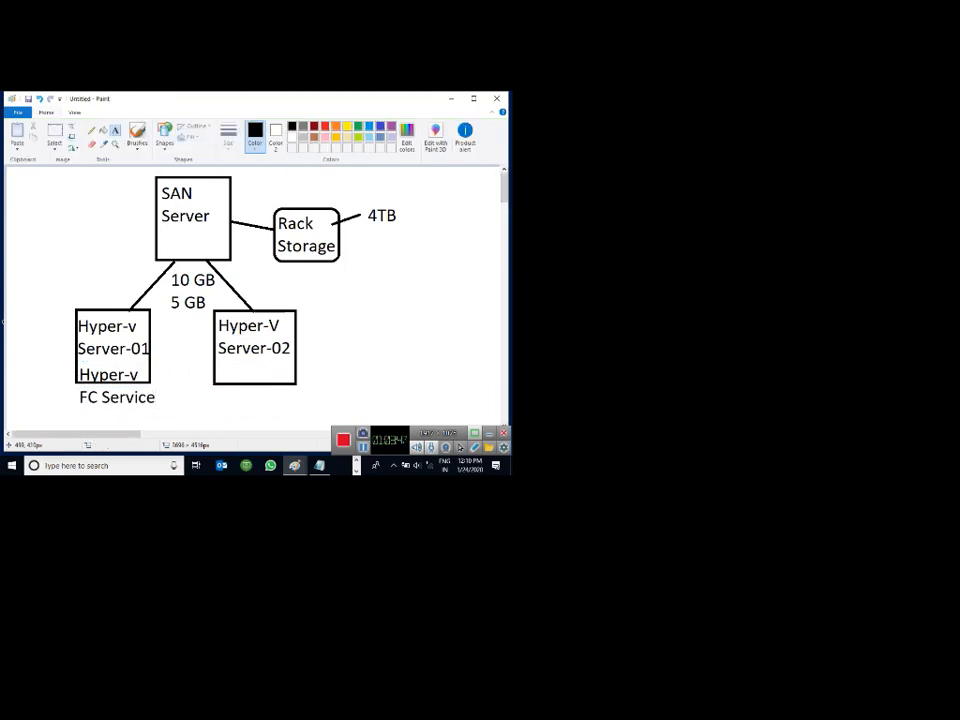
Add 'Hyper-v' and 'FC Service' lines inside the Hyper-V Server-02 box.
{"action": "left_click", "coordinate": [226, 372]}
{"action": "type", "text": "Hy"}
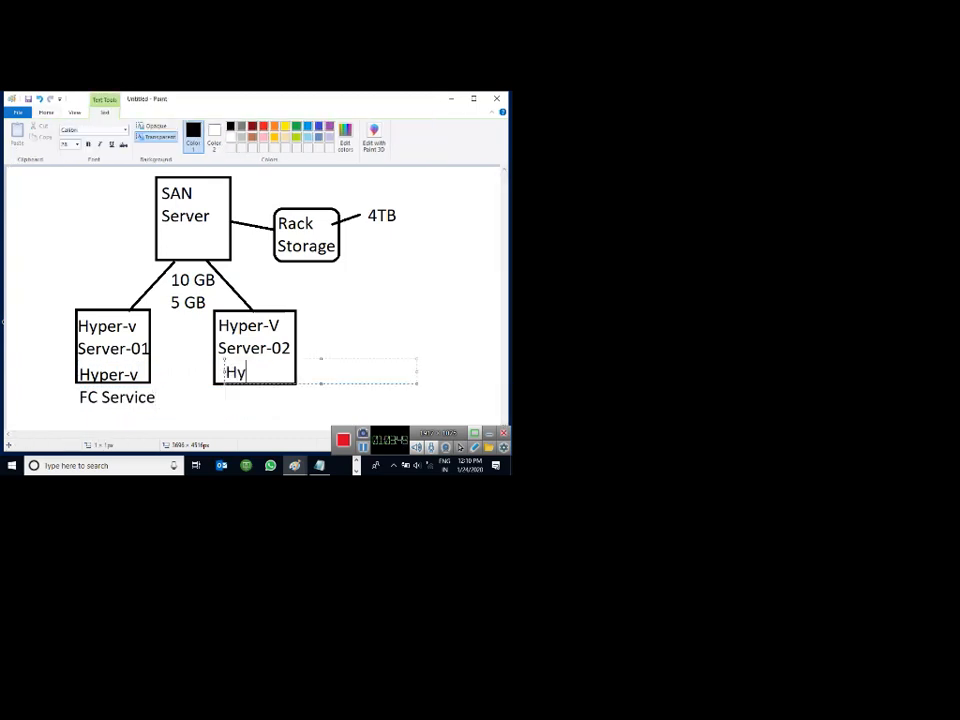
{"action": "type", "text": "per-v"}
{"action": "key", "text": "Return"}
{"action": "type", "text": "FC"}
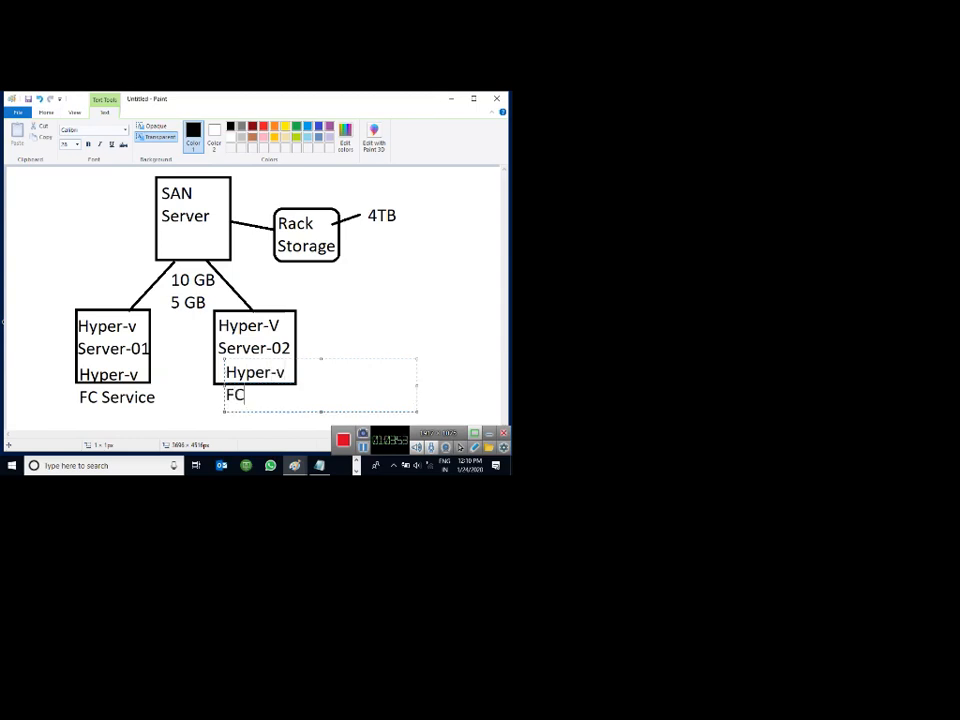
{"action": "type", "text": " Service"}
{"action": "left_click", "coordinate": [246, 278]}
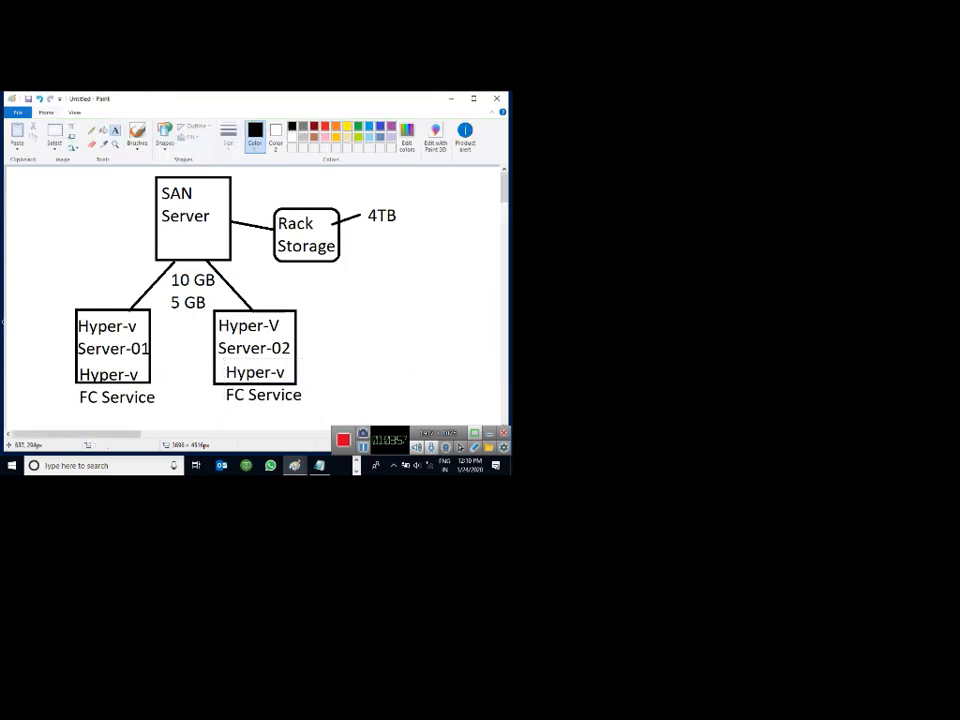
{"action": "left_click_drag", "start_coordinate": [504, 188], "coordinate": [504, 188]}
Add a small 'VM' box at lower left, linked by a line to Hyper-v Server-01.
{"action": "left_click", "coordinate": [165, 136]}
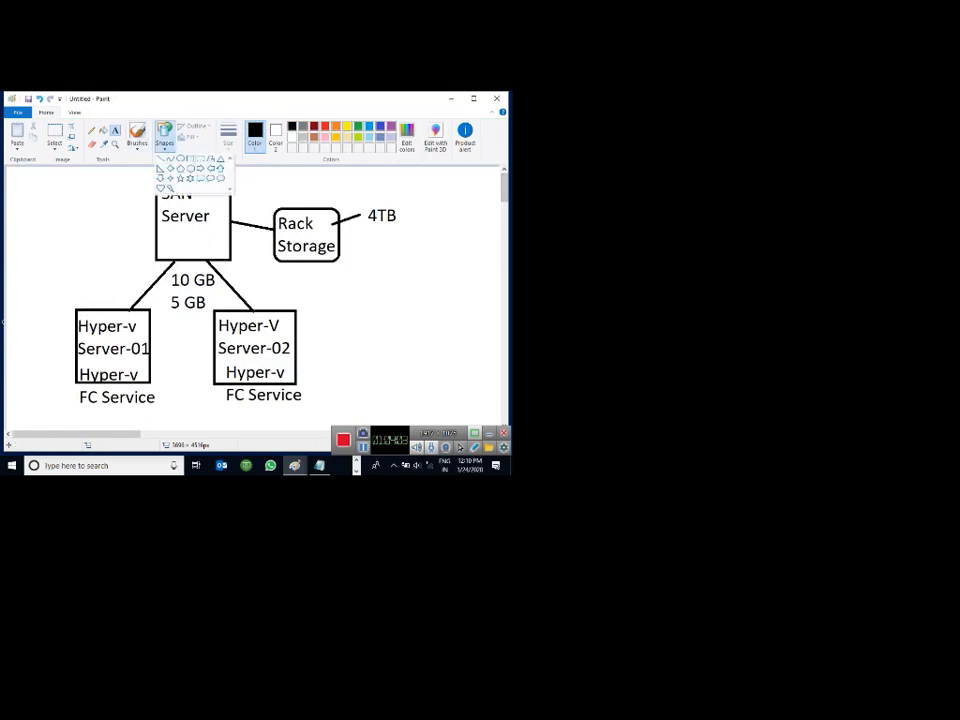
{"action": "left_click", "coordinate": [185, 158]}
{"action": "left_click_drag", "start_coordinate": [33, 405], "coordinate": [73, 435]}
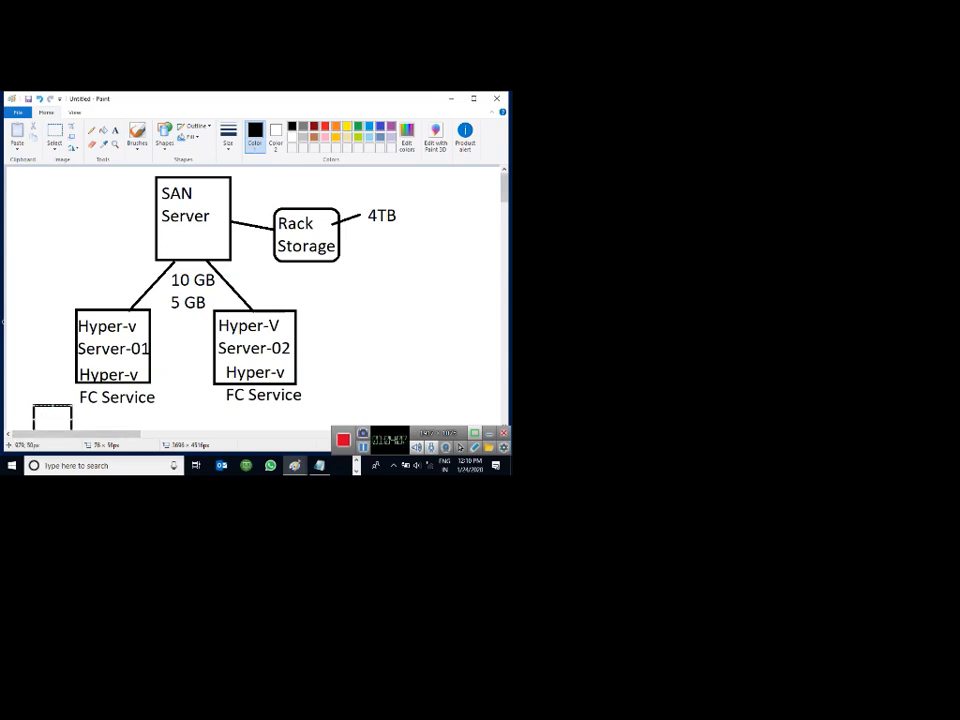
{"action": "left_click_drag", "start_coordinate": [504, 190], "coordinate": [504, 192]}
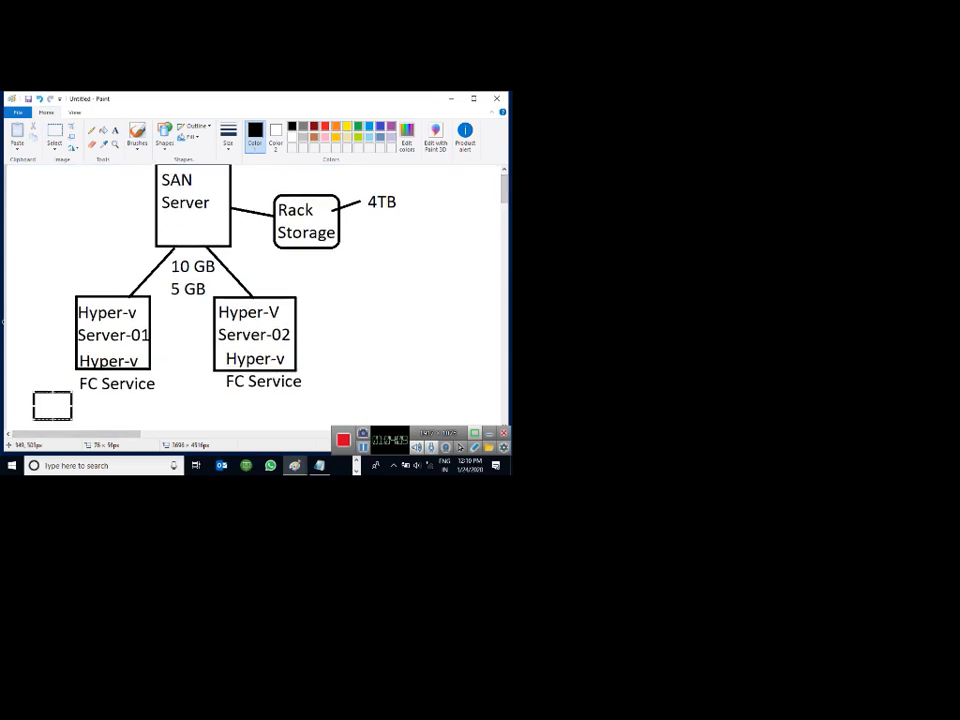
{"action": "left_click", "coordinate": [164, 134]}
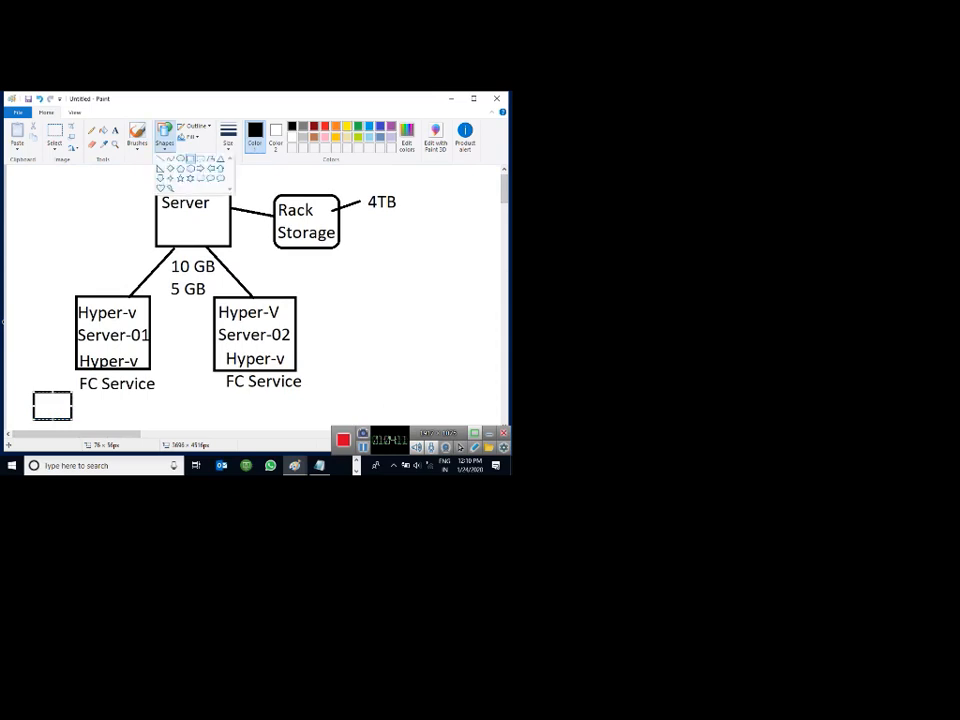
{"action": "left_click", "coordinate": [160, 158]}
{"action": "left_click_drag", "start_coordinate": [77, 369], "coordinate": [58, 390]}
{"action": "left_click", "coordinate": [115, 130]}
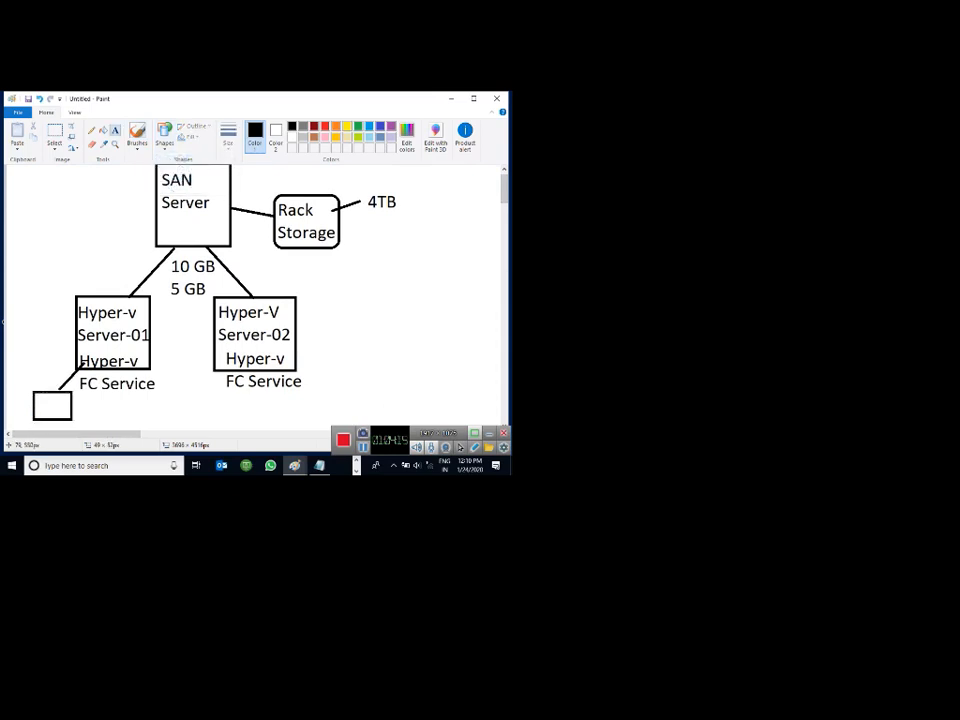
{"action": "left_click", "coordinate": [36, 394]}
{"action": "type", "text": "V"}
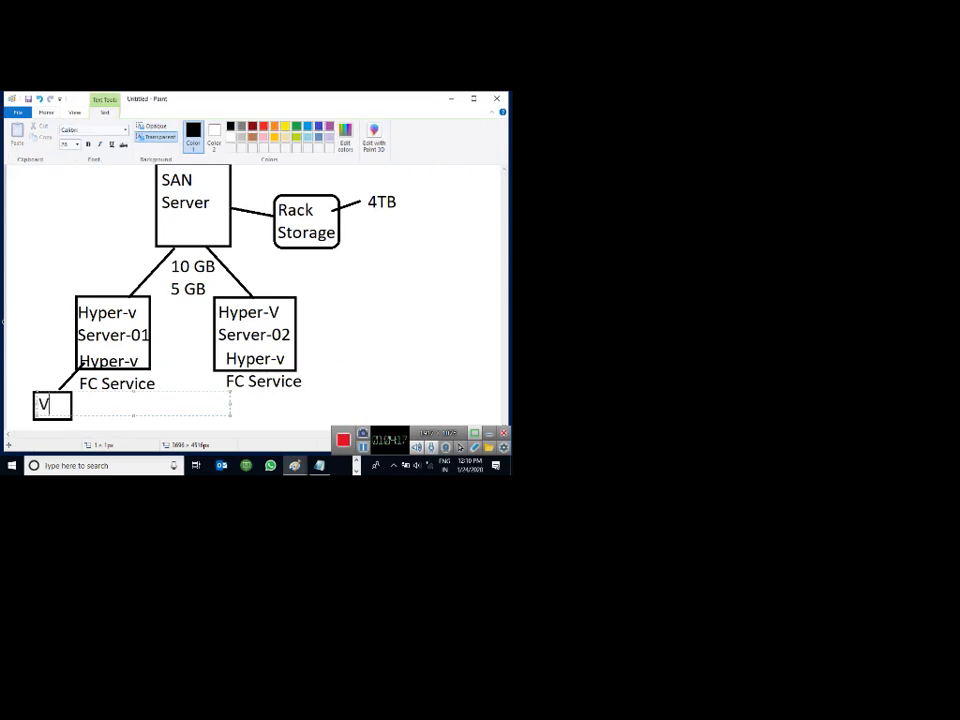
{"action": "type", "text": "M"}
{"action": "left_click", "coordinate": [185, 318]}
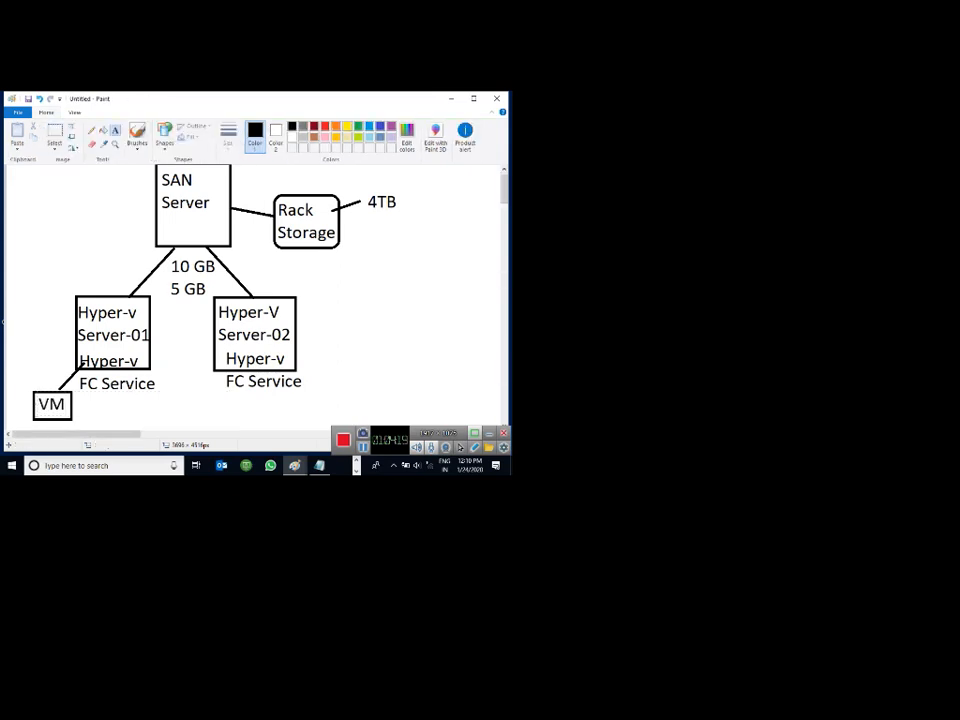
Draw a thick green arrow from VM to Server-02's FC Service, then minimize Paint.
{"action": "left_click", "coordinate": [91, 130]}
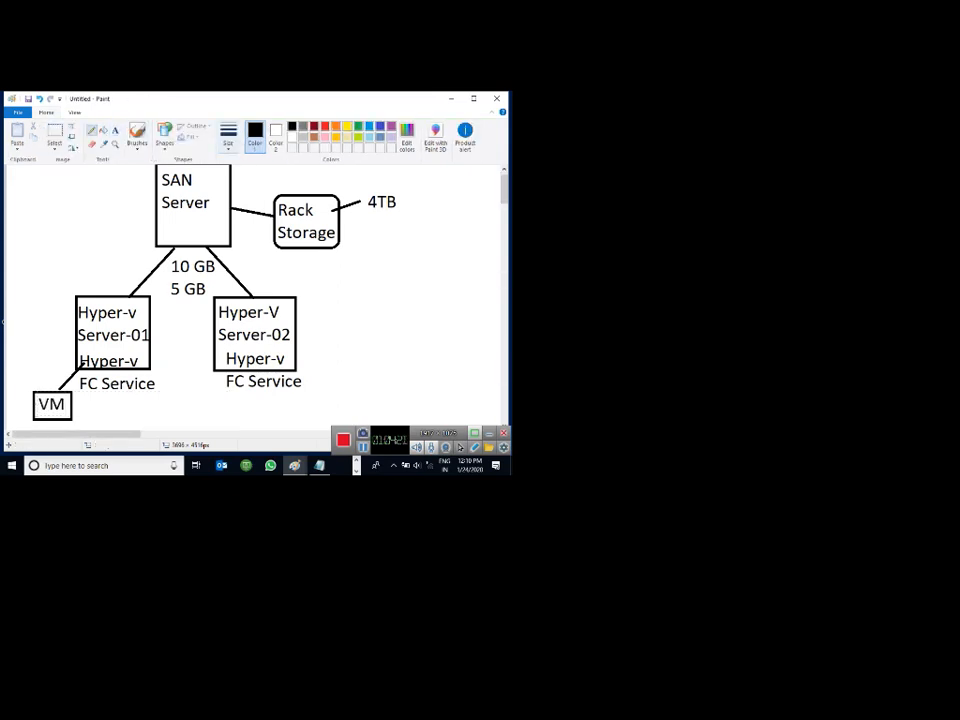
{"action": "left_click", "coordinate": [228, 135]}
{"action": "left_click", "coordinate": [250, 221]}
{"action": "left_click", "coordinate": [358, 127]}
{"action": "left_click_drag", "start_coordinate": [62, 414], "coordinate": [235, 402]}
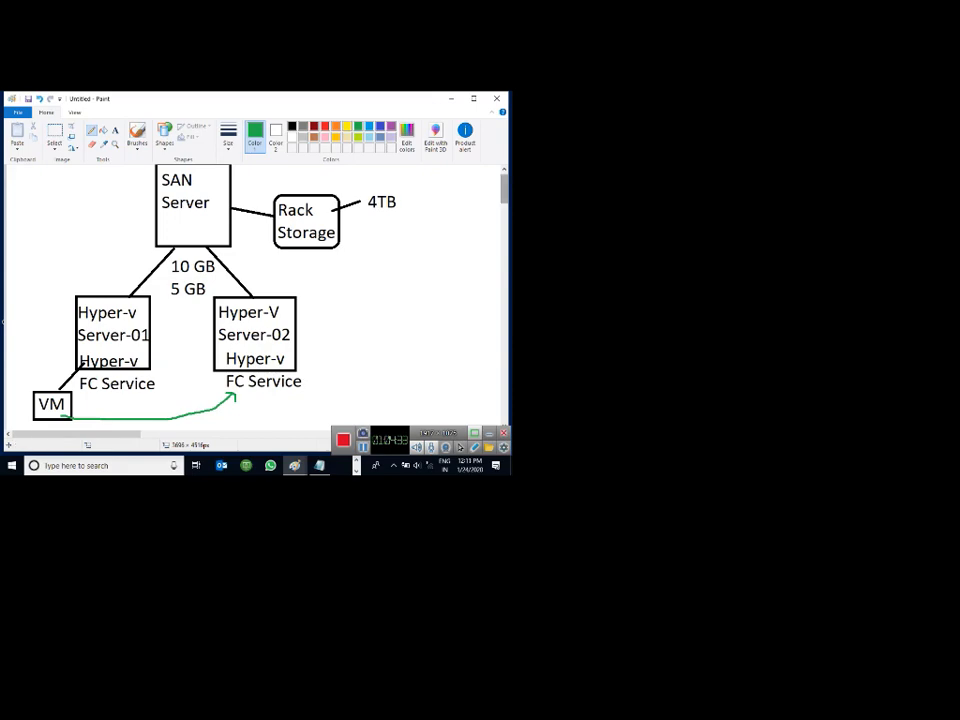
{"action": "left_click_drag", "start_coordinate": [504, 189], "coordinate": [504, 188]}
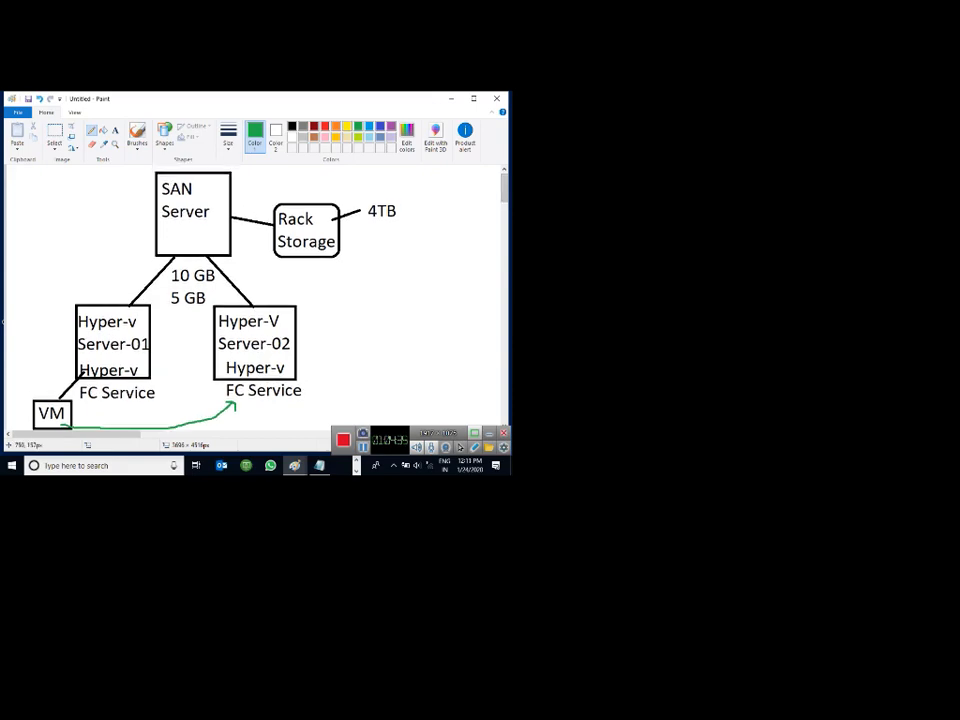
{"action": "left_click", "coordinate": [451, 99]}
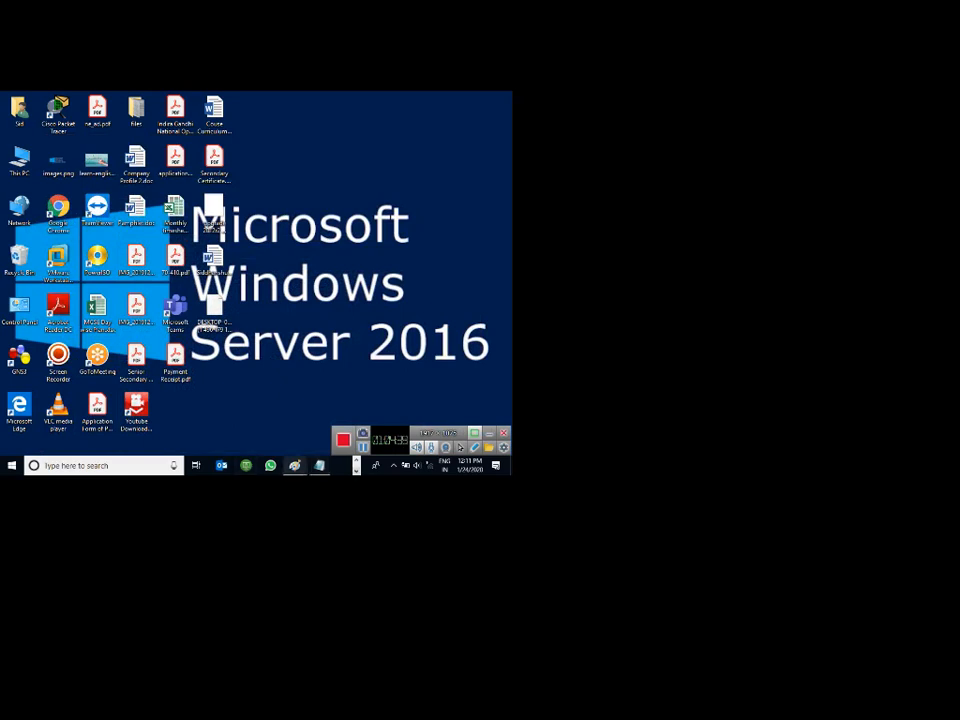
Restore the Paint diagram window from its taskbar preview.
{"action": "left_click", "coordinate": [356, 461]}
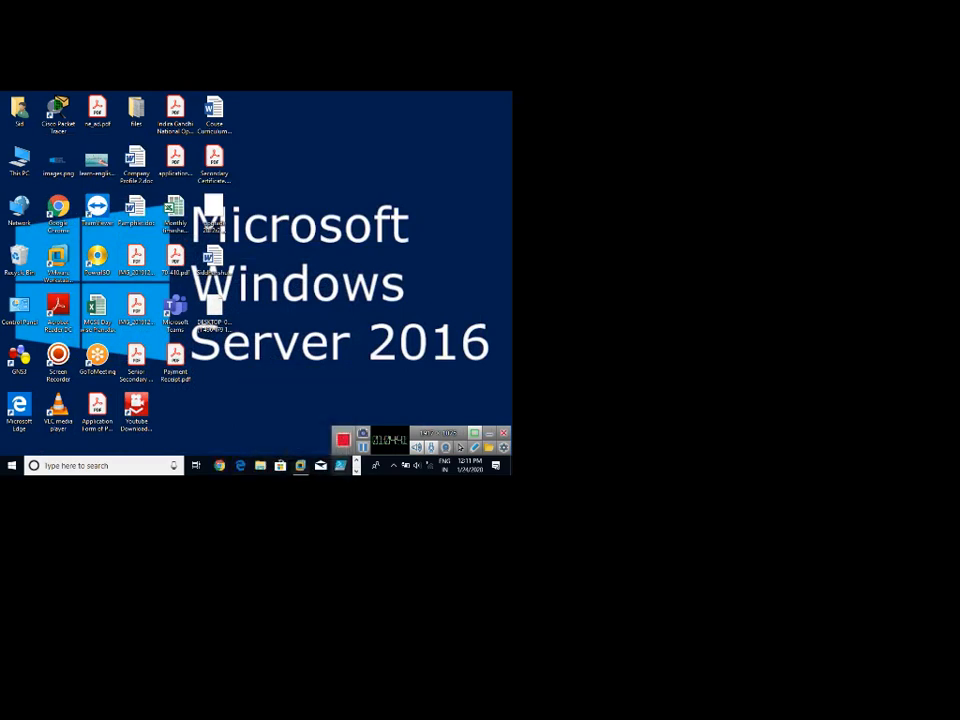
{"action": "left_click", "coordinate": [356, 470]}
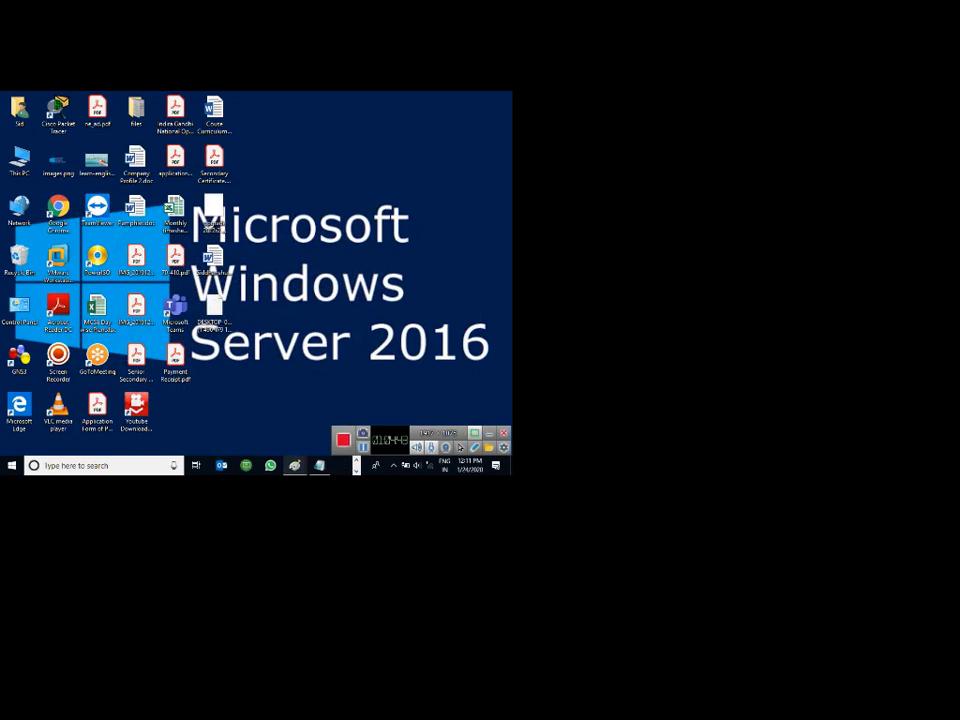
{"action": "left_click", "coordinate": [295, 465]}
{"action": "left_click", "coordinate": [450, 415]}
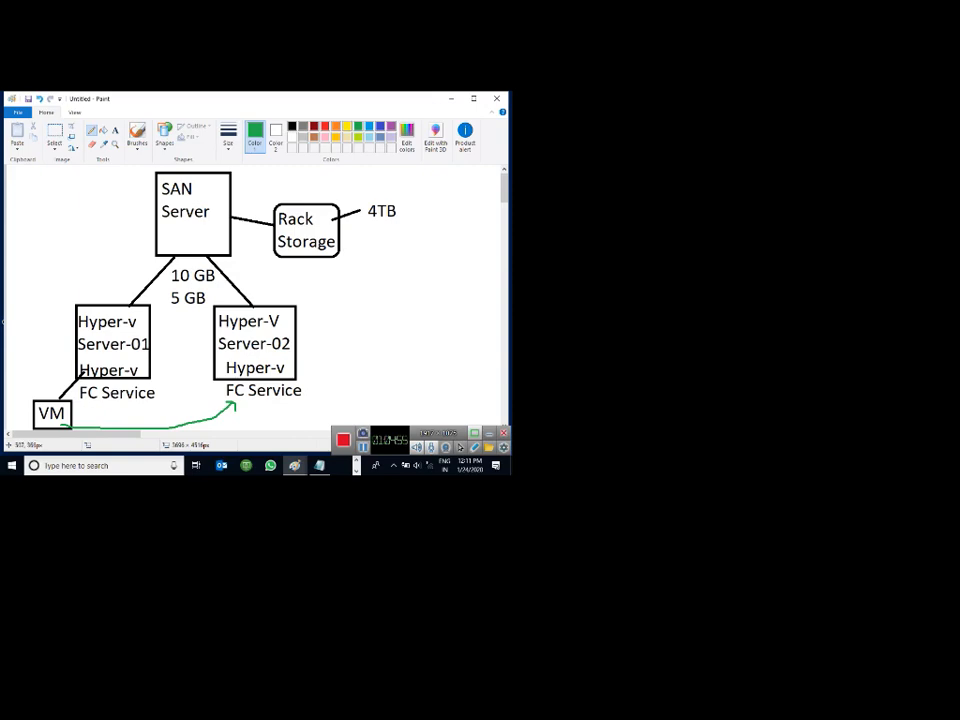
Return to VMware and set 2016(Server-02)'s guest OS version to Hyper-V (unsupported).
{"action": "left_click", "coordinate": [451, 99]}
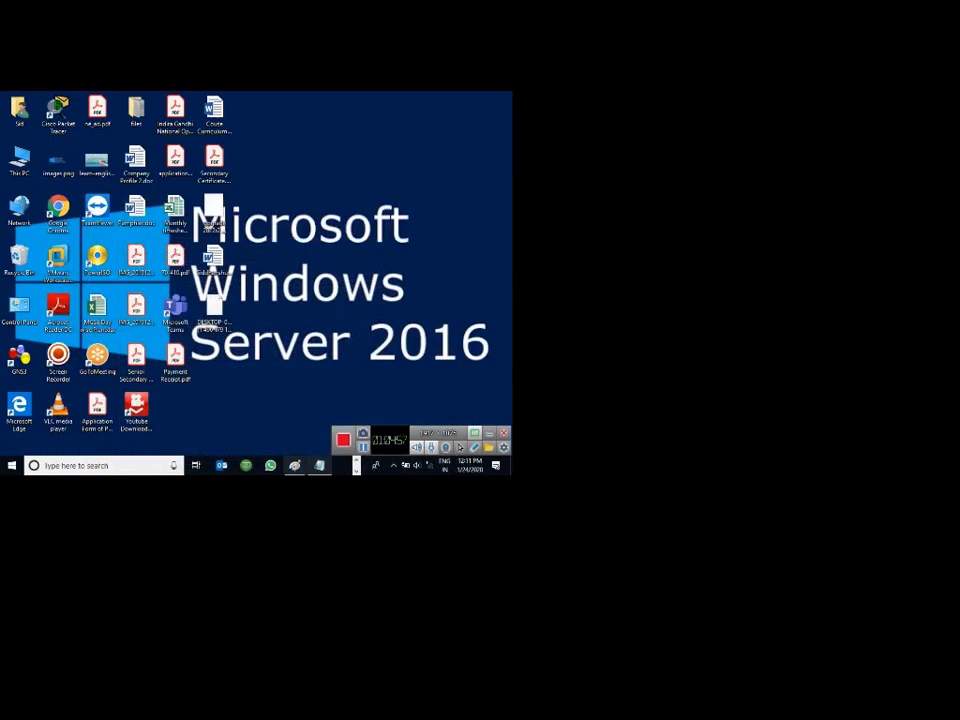
{"action": "left_click", "coordinate": [356, 461]}
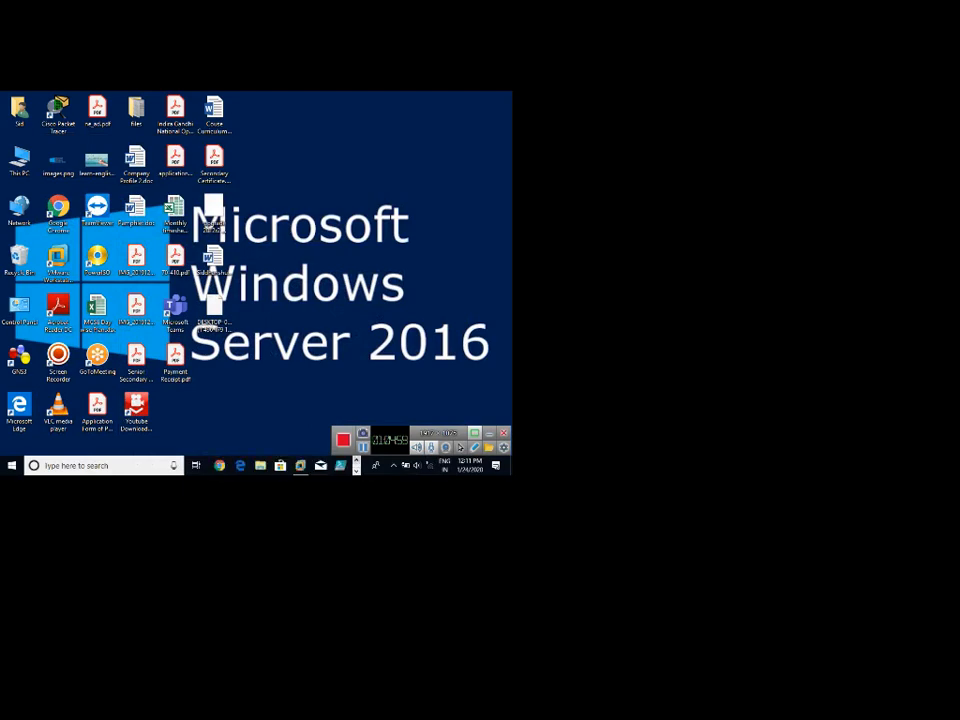
{"action": "left_click", "coordinate": [300, 465]}
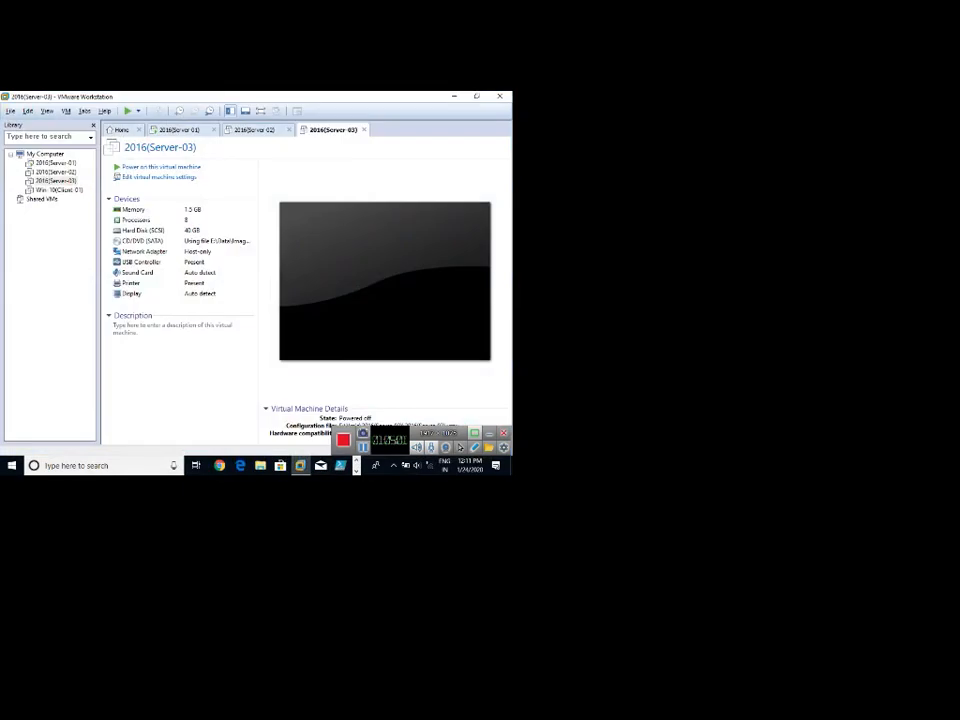
{"action": "left_click", "coordinate": [250, 130]}
{"action": "right_click", "coordinate": [247, 131]}
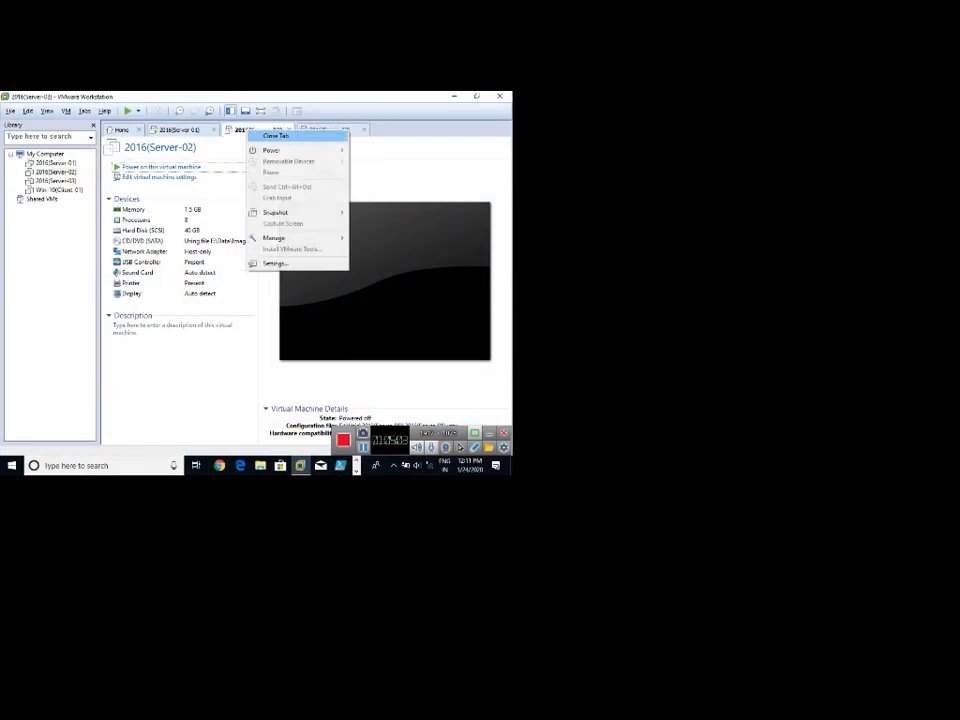
{"action": "left_click", "coordinate": [275, 263]}
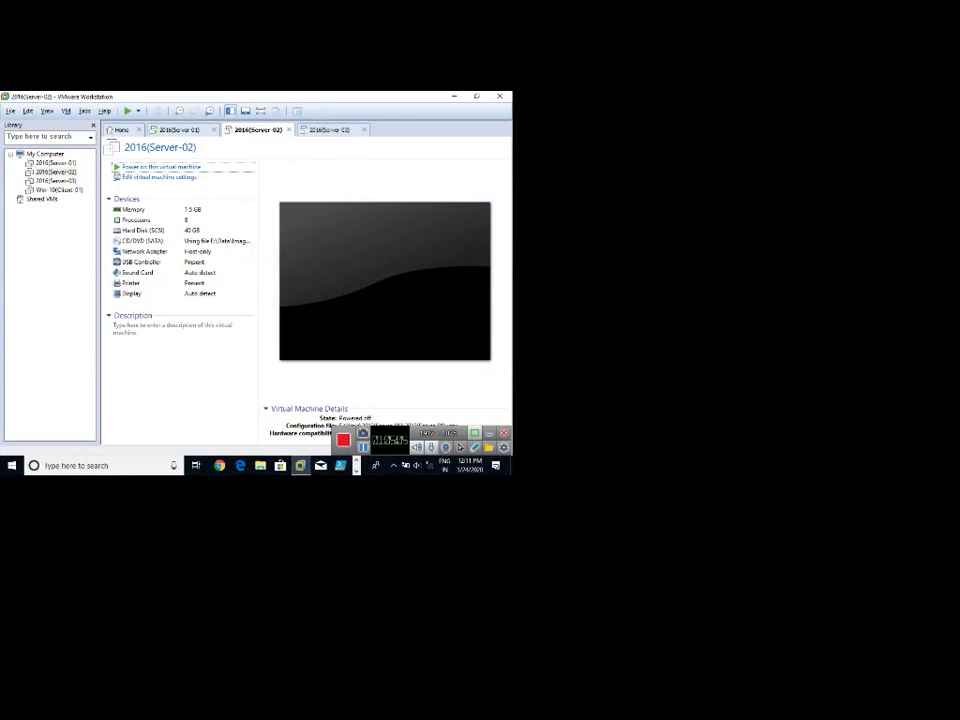
{"action": "left_click", "coordinate": [130, 140]}
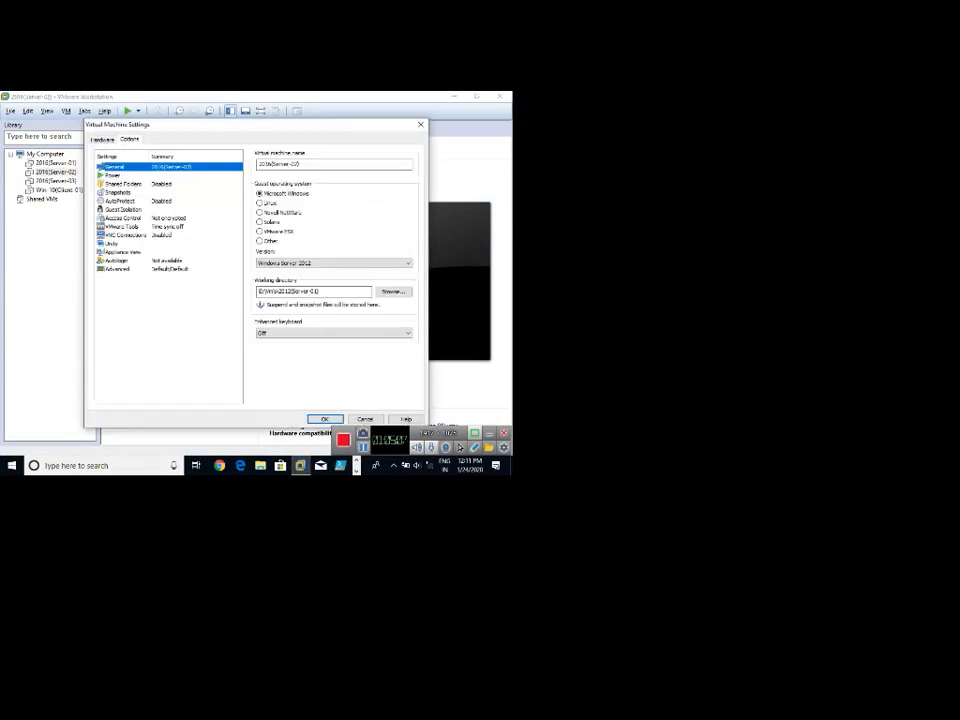
{"action": "left_click", "coordinate": [333, 263]}
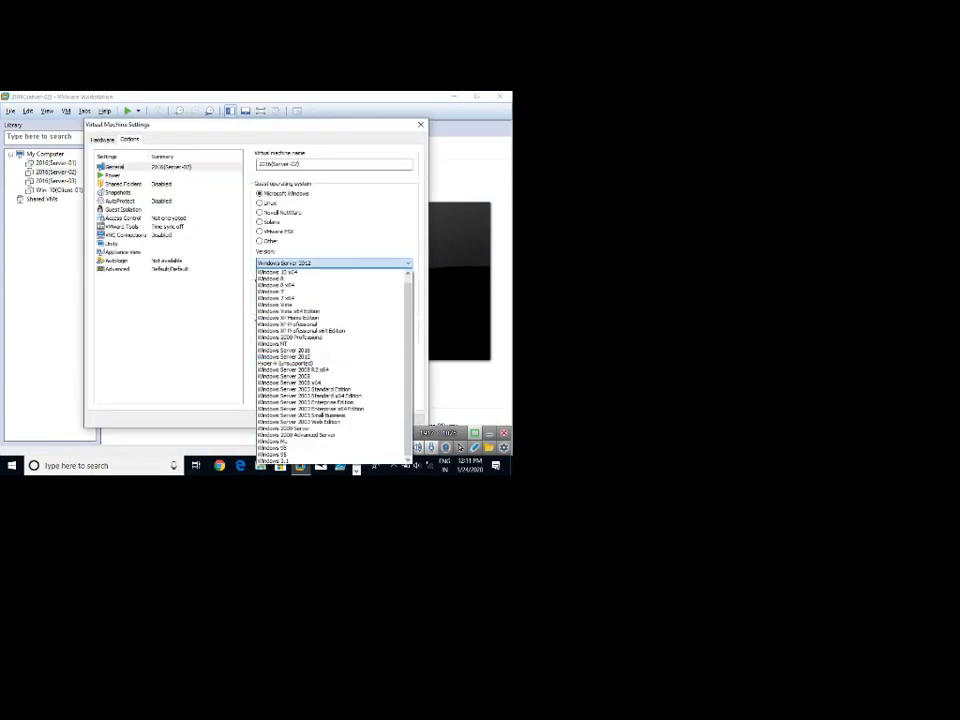
{"action": "key", "text": "Return"}
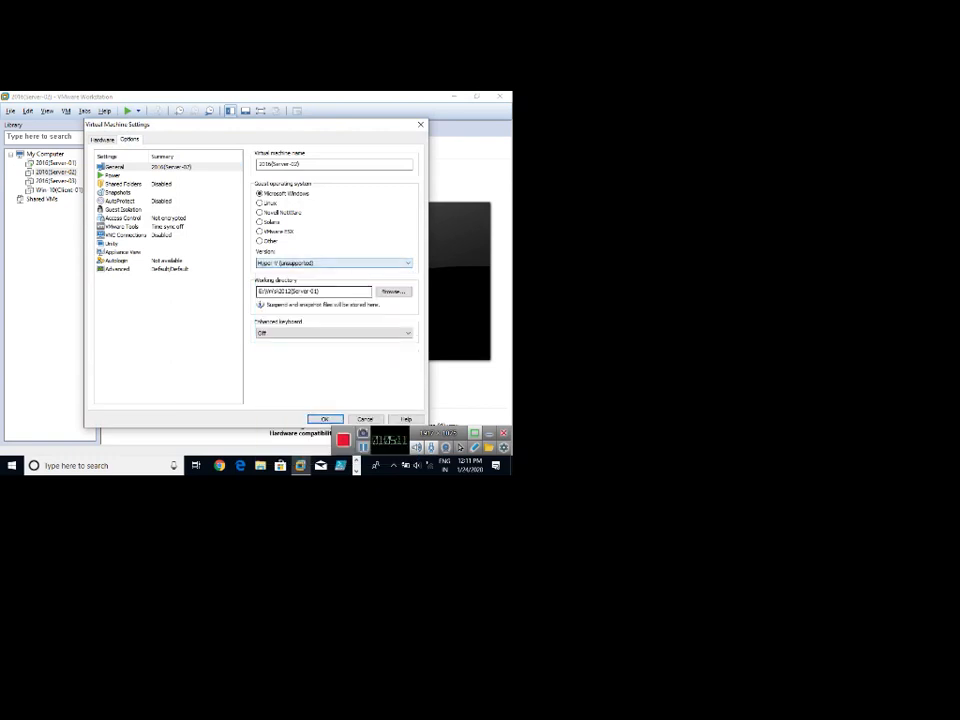
{"action": "key", "text": "Return"}
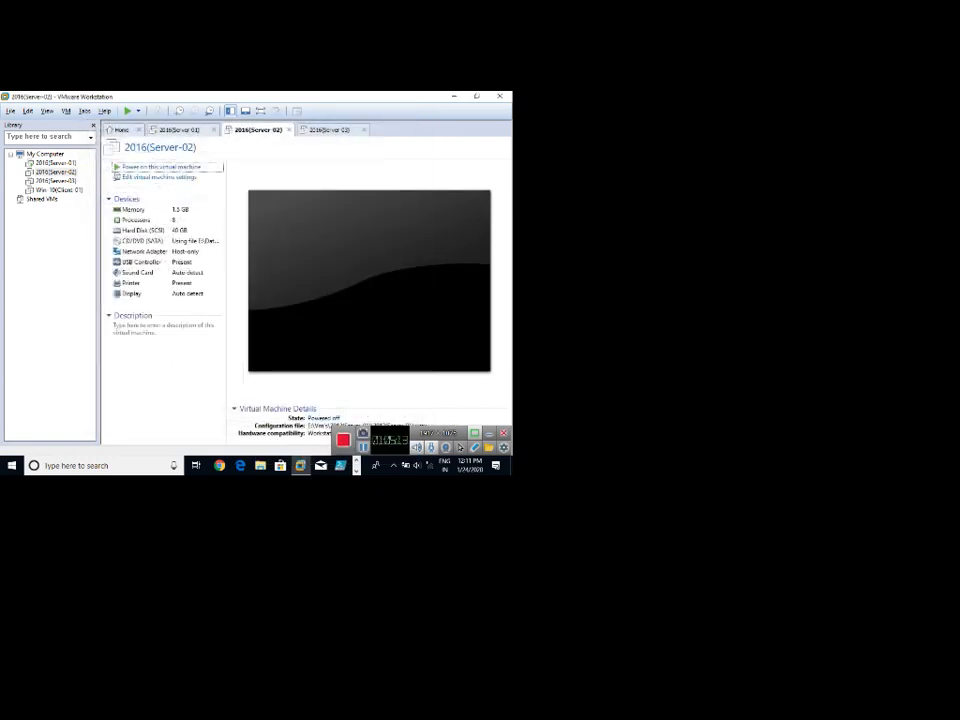
Set 2016(Server-03)'s guest OS version to Hyper-V (unsupported) too.
{"action": "left_click", "coordinate": [331, 130]}
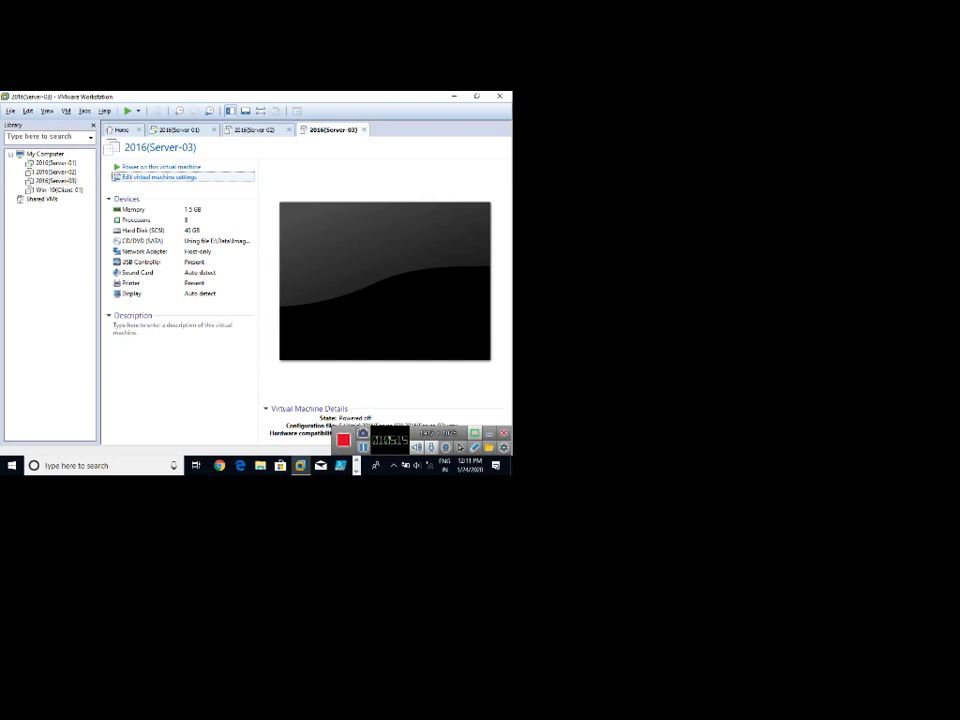
{"action": "key", "text": "Return"}
{"action": "key", "text": "ctrl+Tab"}
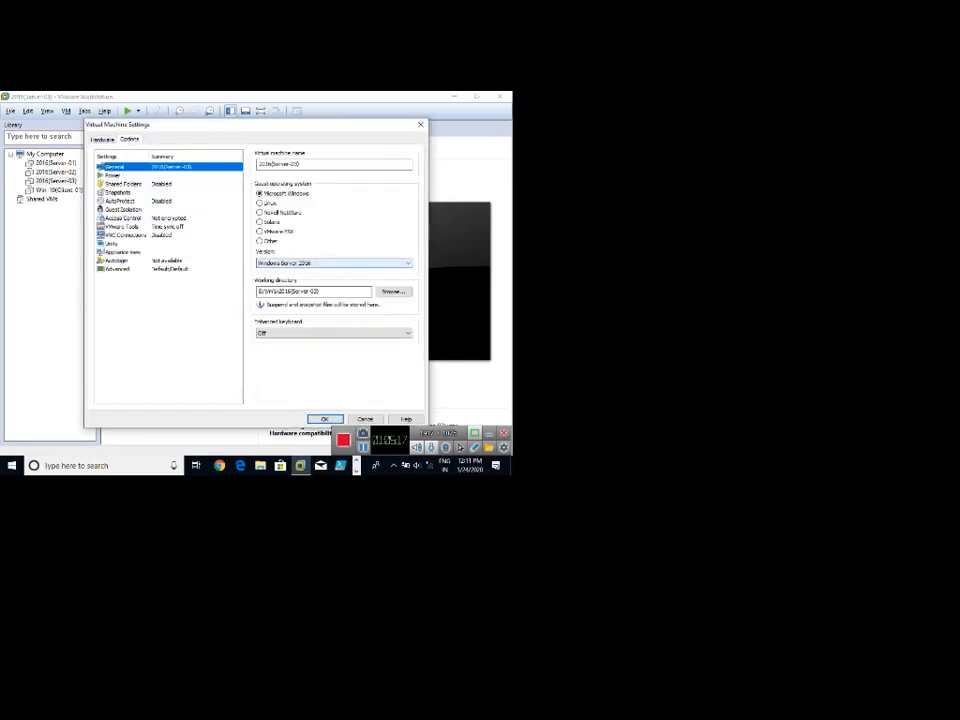
{"action": "left_click", "coordinate": [334, 263]}
{"action": "left_click", "coordinate": [325, 363]}
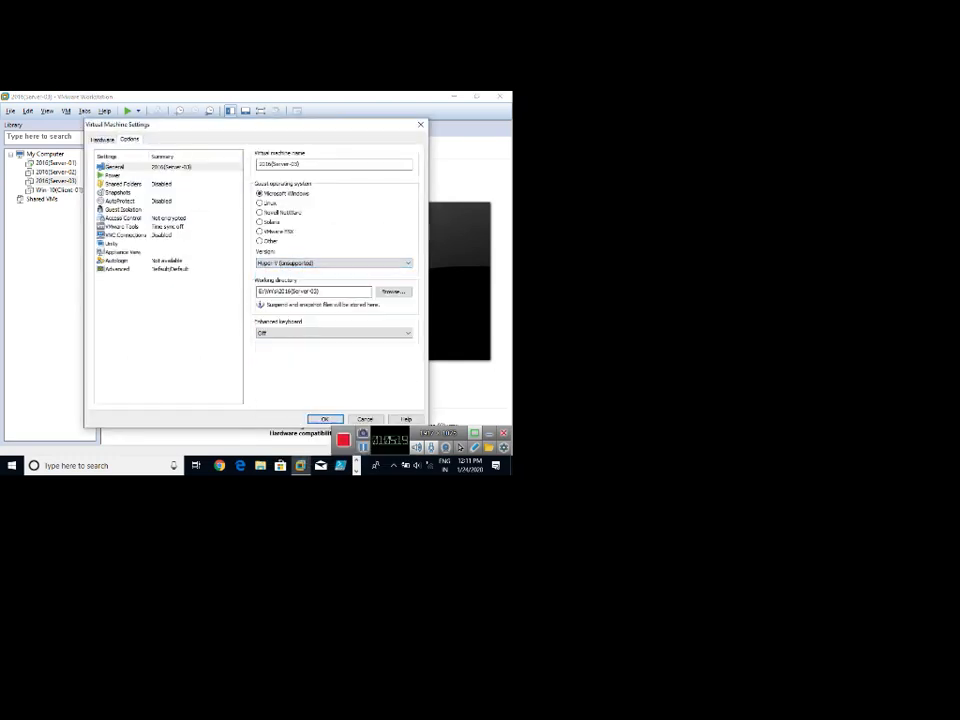
{"action": "key", "text": "Return"}
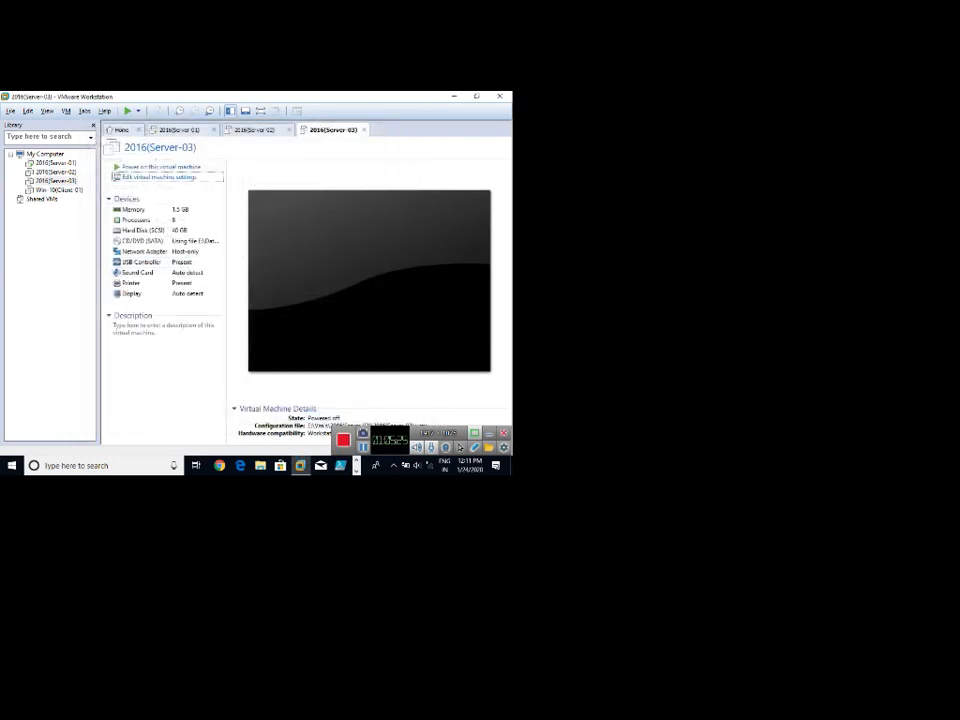
Select the 2016(Server-02) tab and power the machine on.
{"action": "left_click", "coordinate": [56, 172]}
{"action": "left_click", "coordinate": [56, 181]}
{"action": "left_click", "coordinate": [56, 172]}
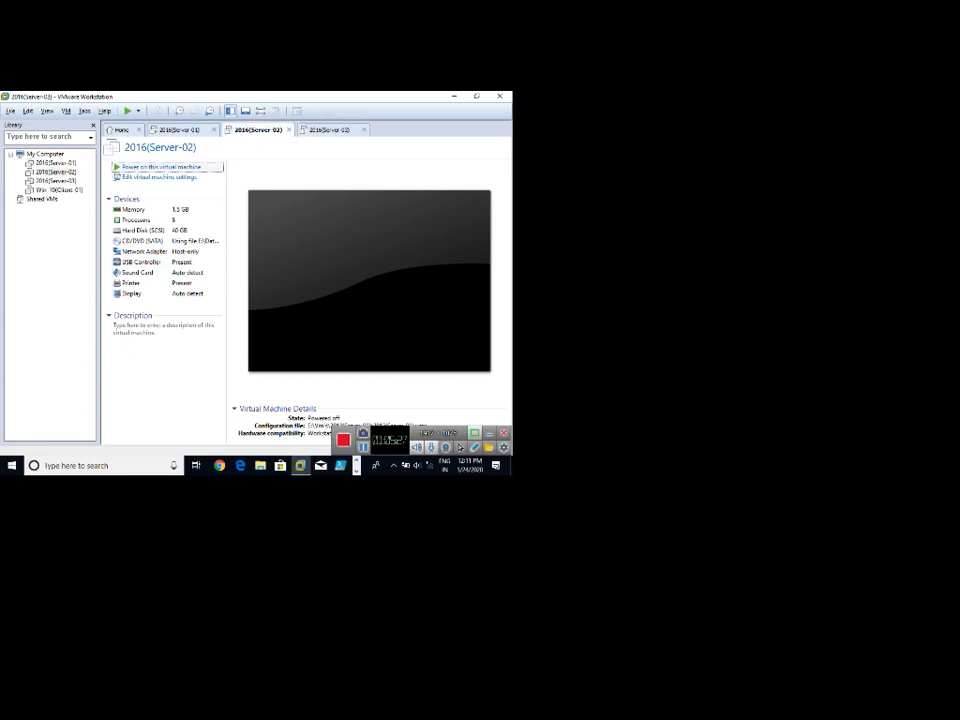
{"action": "left_click", "coordinate": [160, 167]}
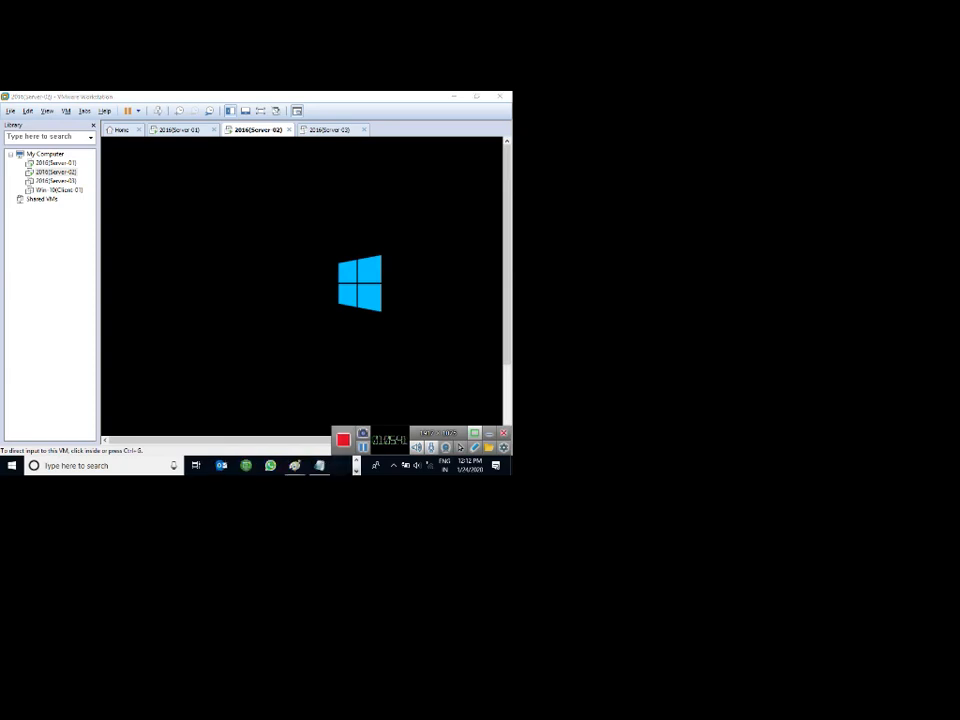
Type the three-line title 'Hyper-v / Clustering and / VM Migration' at the canvas's top left.
{"action": "mouse_move", "coordinate": [295, 465]}
{"action": "left_click", "coordinate": [458, 415]}
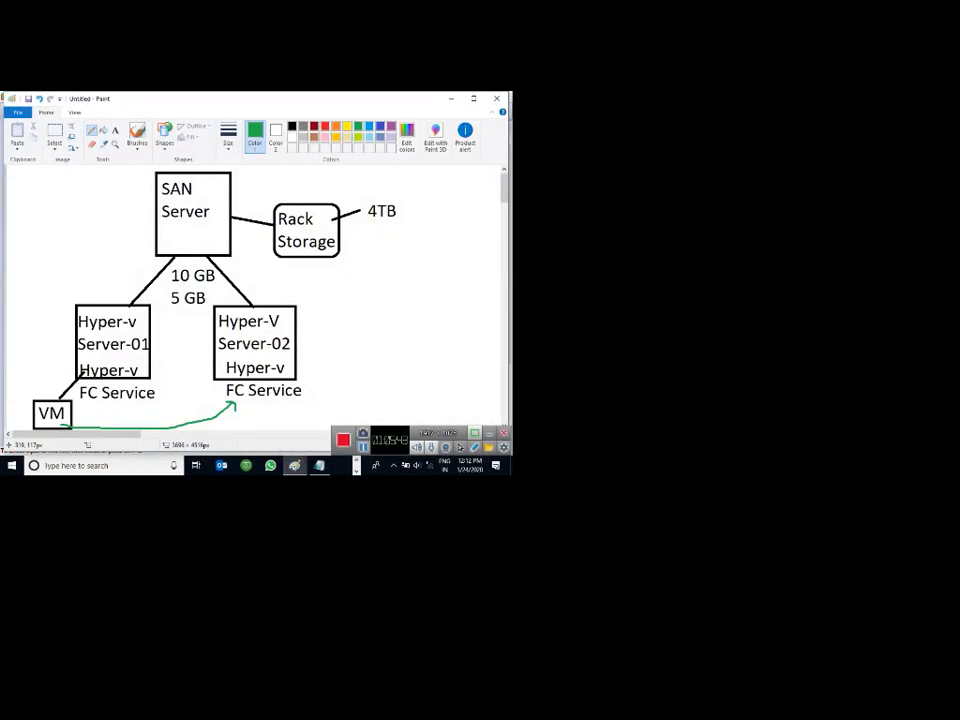
{"action": "left_click", "coordinate": [115, 131]}
{"action": "left_click", "coordinate": [26, 189]}
{"action": "type", "text": "Hyper-v"}
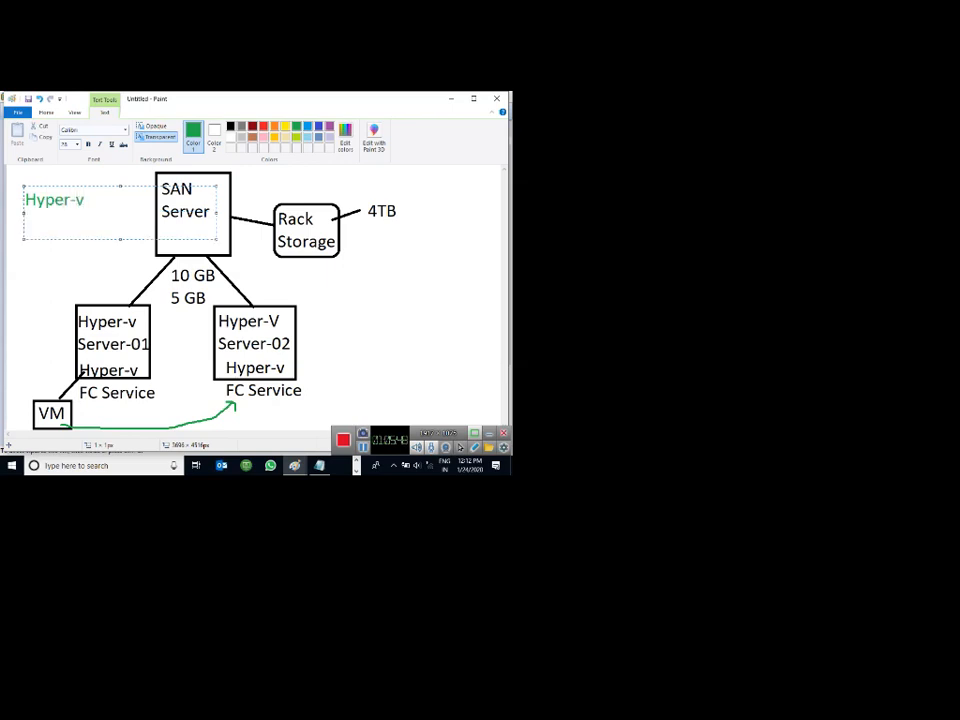
{"action": "key", "text": "Return"}
{"action": "type", "text": "Clustering "}
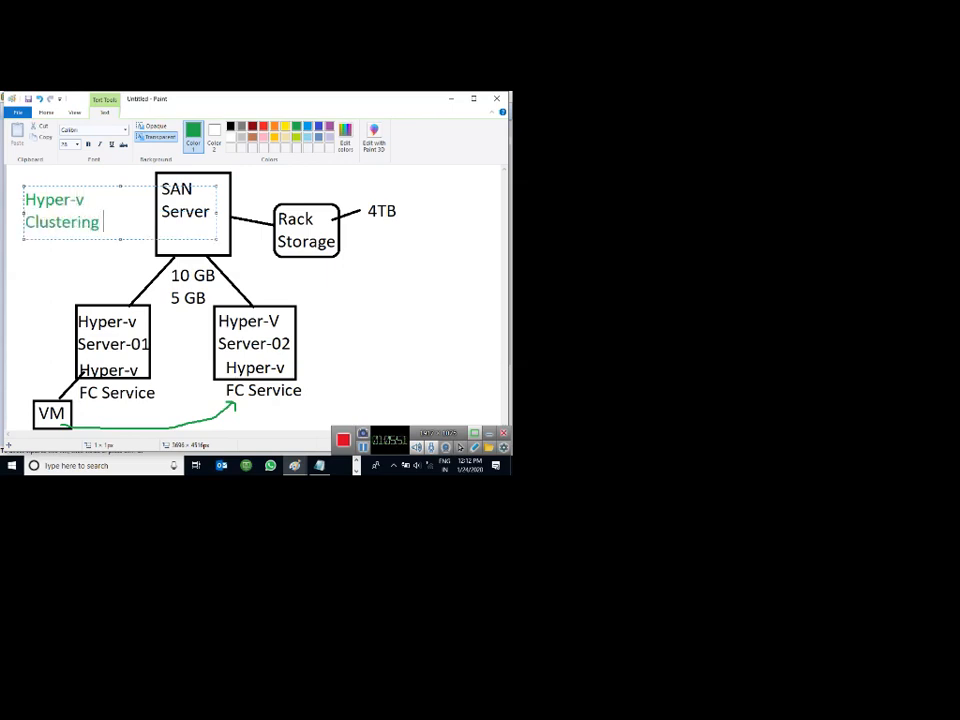
{"action": "type", "text": "and"}
{"action": "key", "text": "Return"}
{"action": "type", "text": "Vm"}
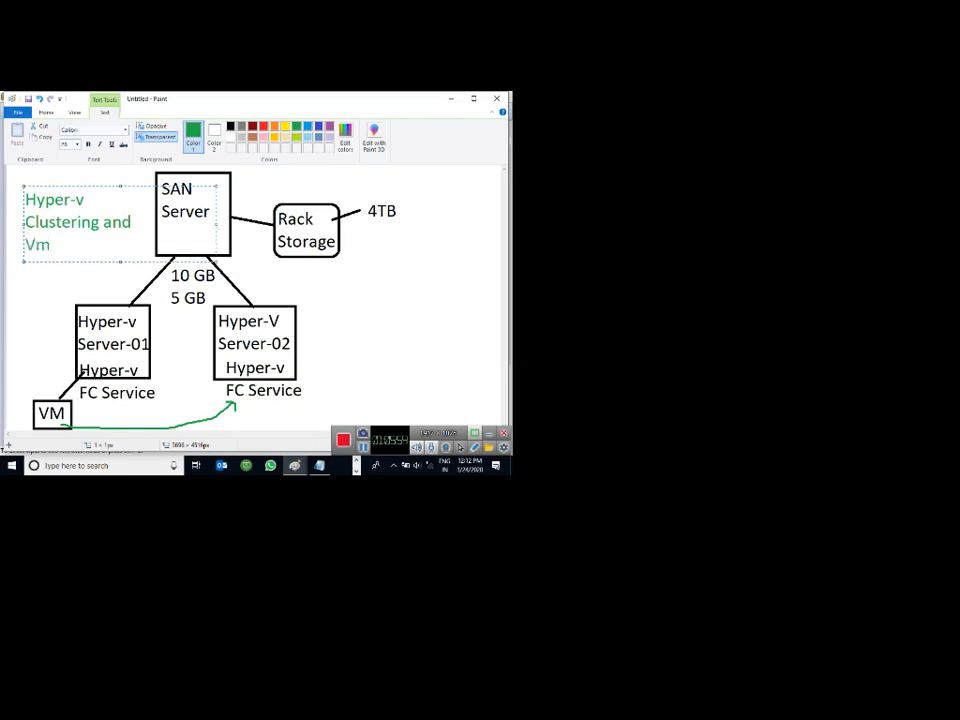
{"action": "key", "text": "BackSpace"}
{"action": "type", "text": "M"}
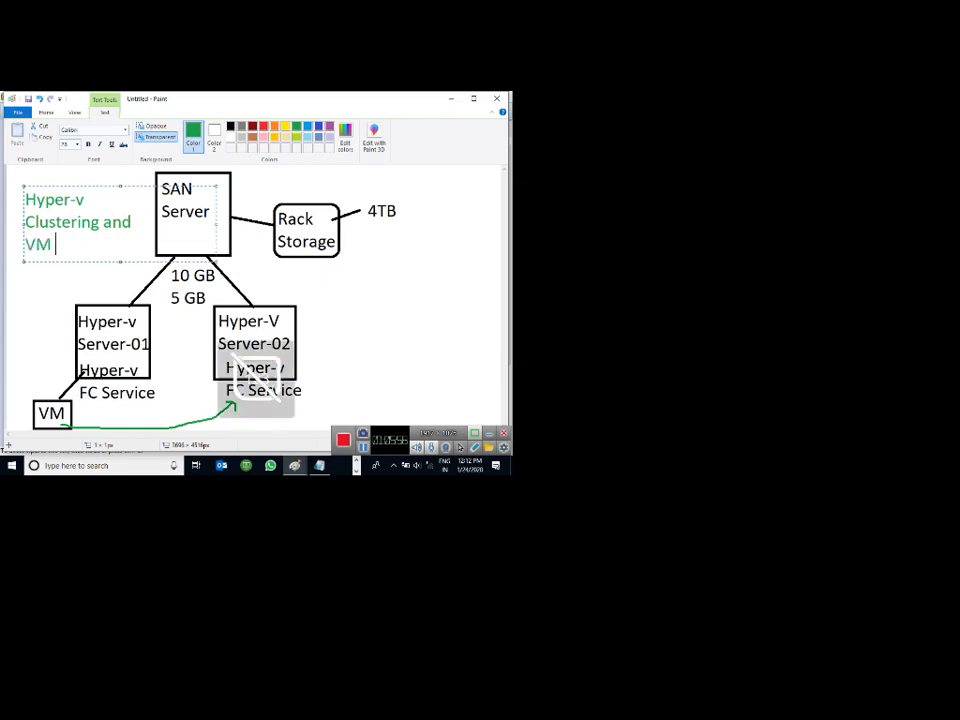
{"action": "type", "text": " Migration"}
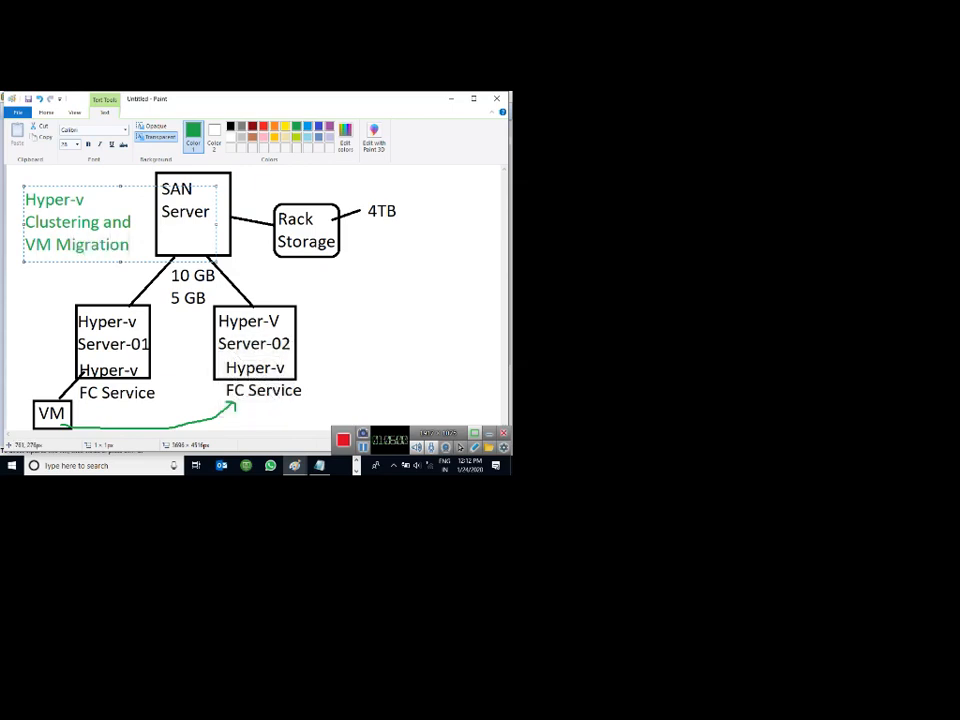
{"action": "left_click", "coordinate": [302, 304]}
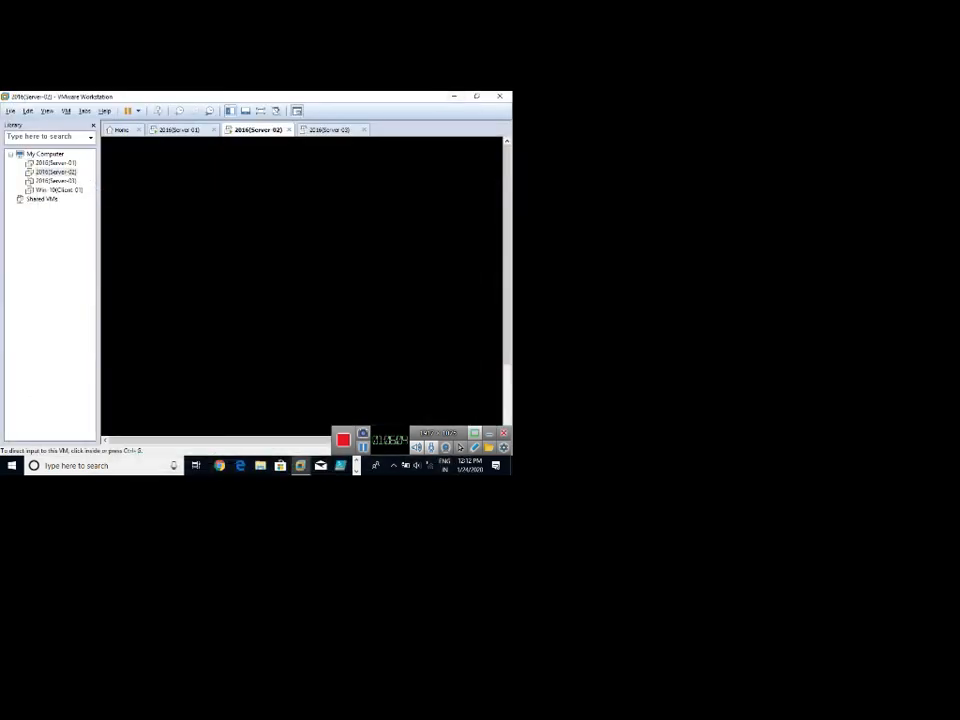
Check the Server-01 and booting Server-02 consoles, then bring up the Notepad topics list.
{"action": "left_click", "coordinate": [302, 288]}
{"action": "key", "text": "ctrl+alt"}
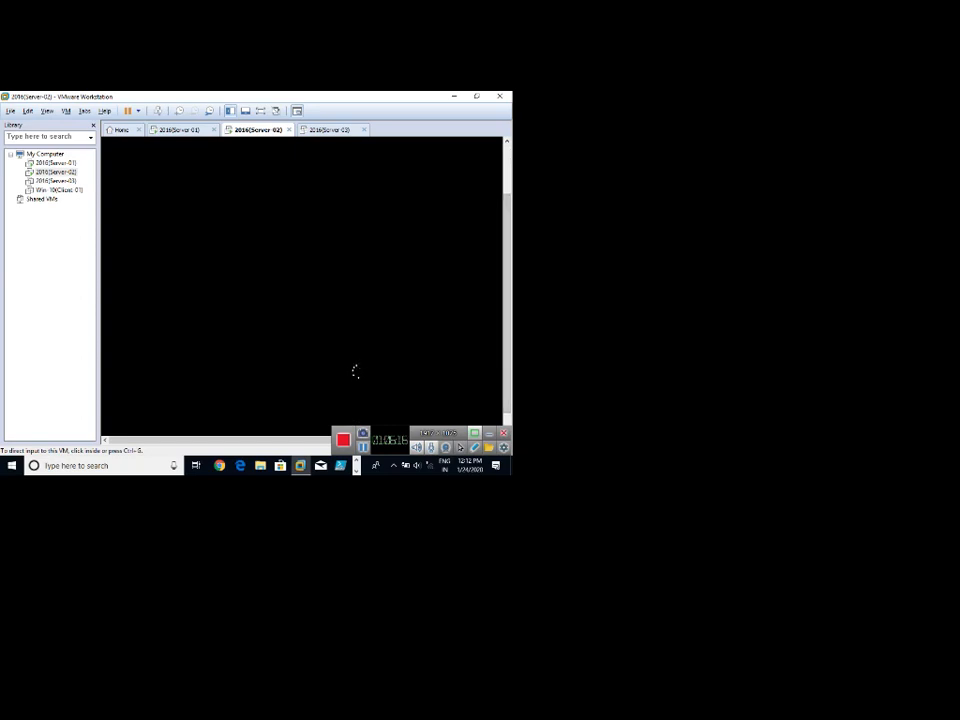
{"action": "left_click", "coordinate": [180, 130]}
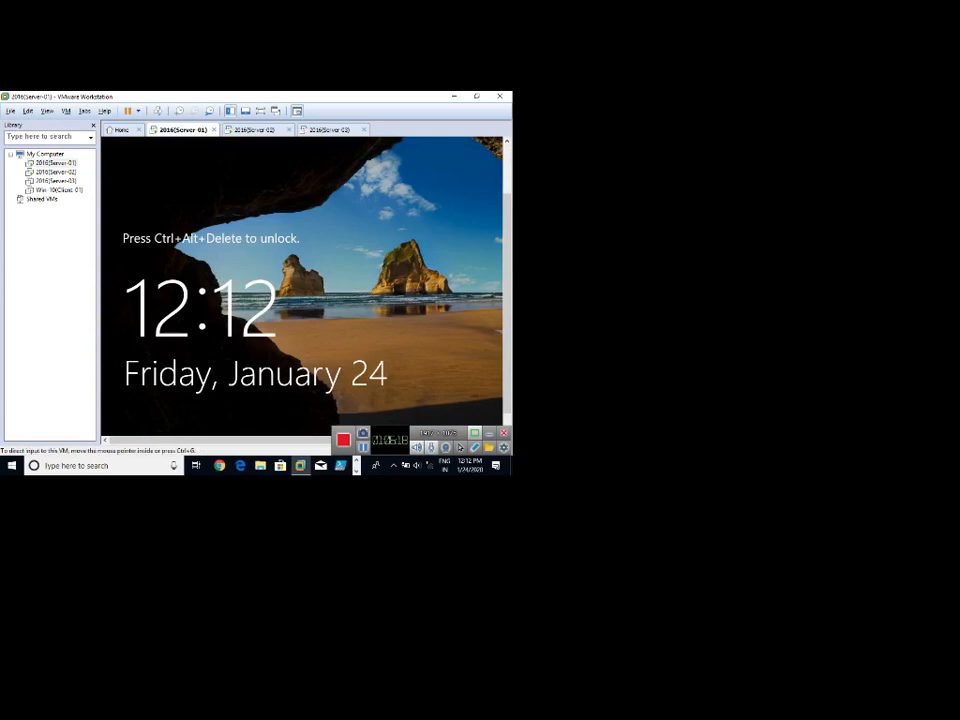
{"action": "left_click", "coordinate": [255, 130]}
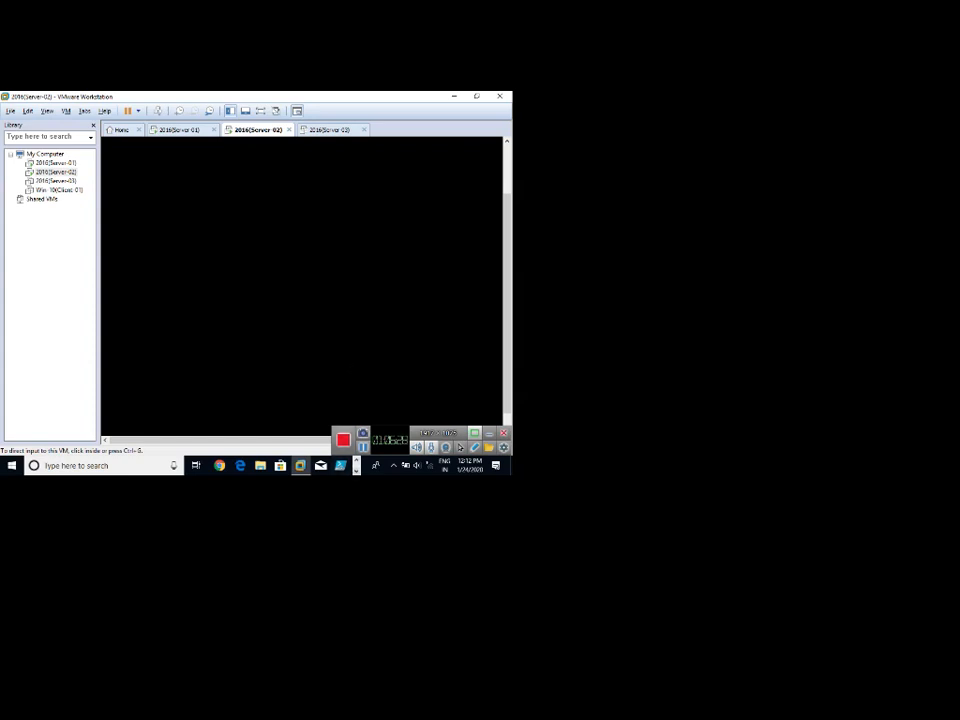
{"action": "left_click", "coordinate": [356, 471]}
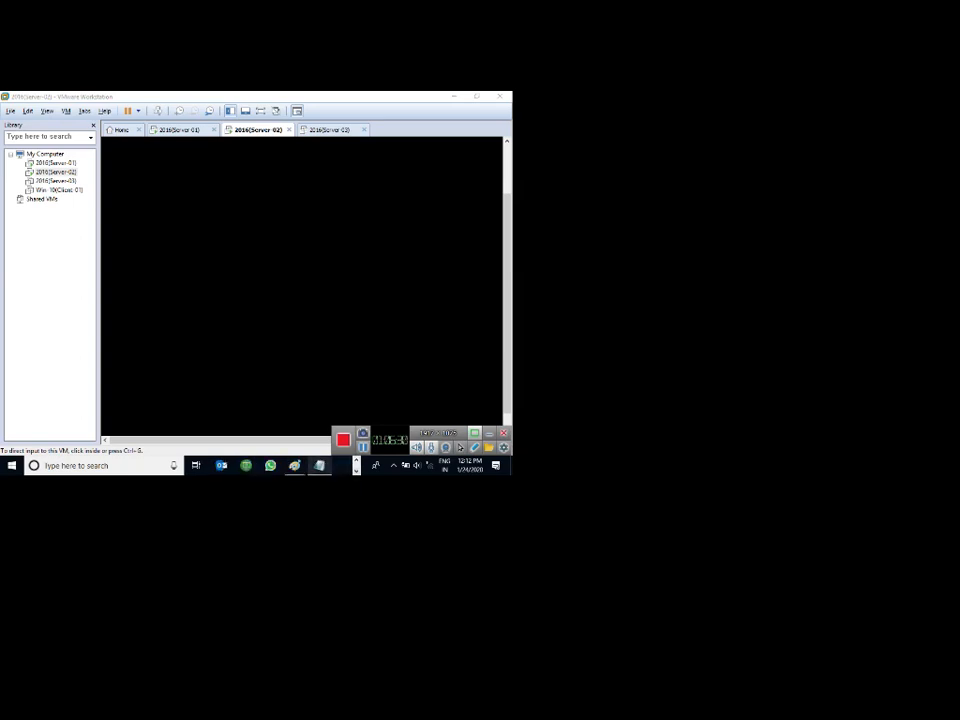
{"action": "left_click", "coordinate": [319, 466]}
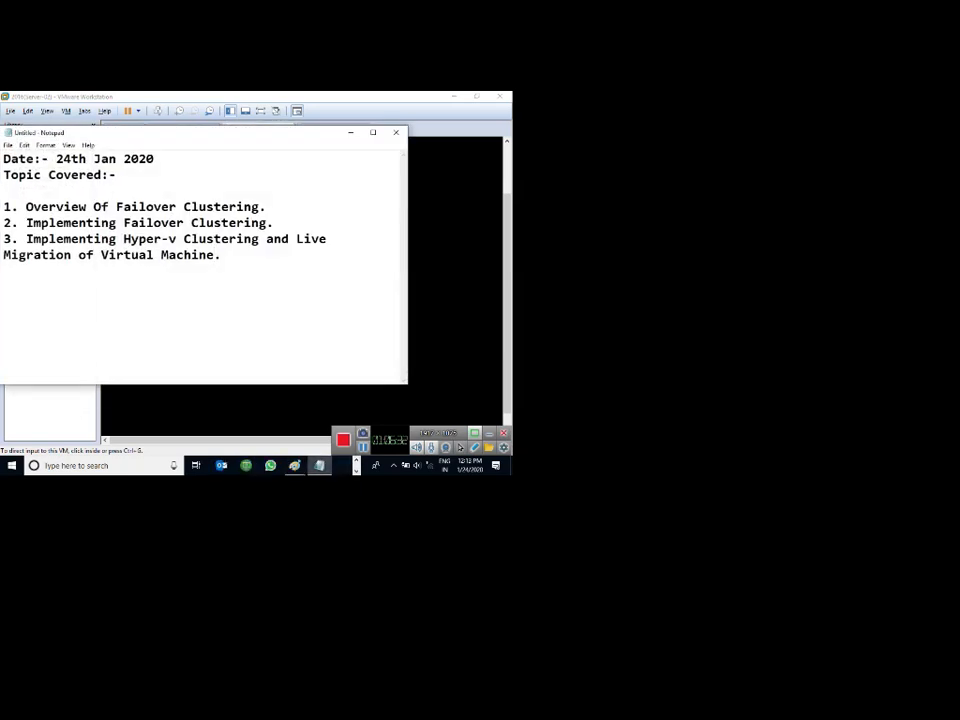
Nudge the Notepad topic notes right, then minimize them to reveal Server-02's lock screen.
{"action": "left_click_drag", "start_coordinate": [216, 132], "coordinate": [290, 126]}
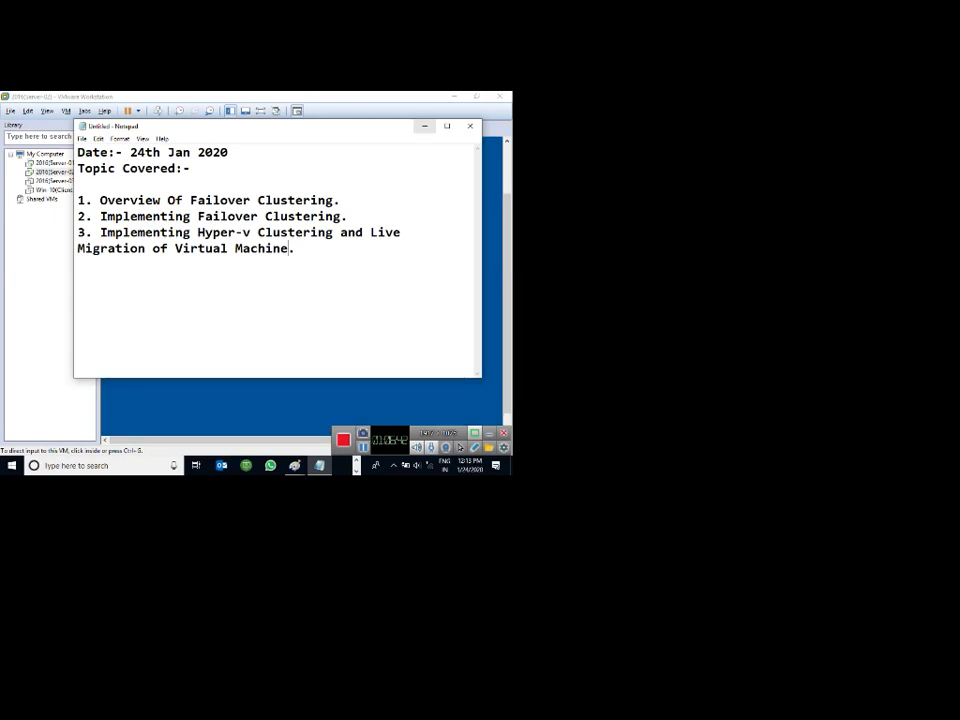
{"action": "left_click", "coordinate": [424, 126]}
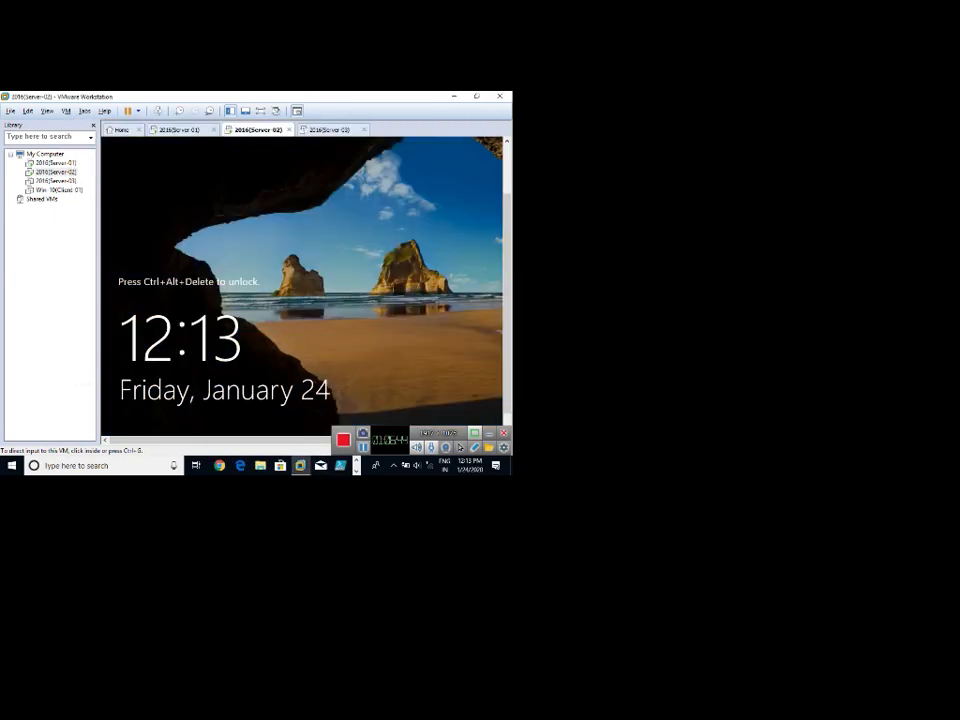
Power on Server-03, then sign in to Server-02 with Ctrl+Alt+Insert and the account password.
{"action": "left_click", "coordinate": [330, 129]}
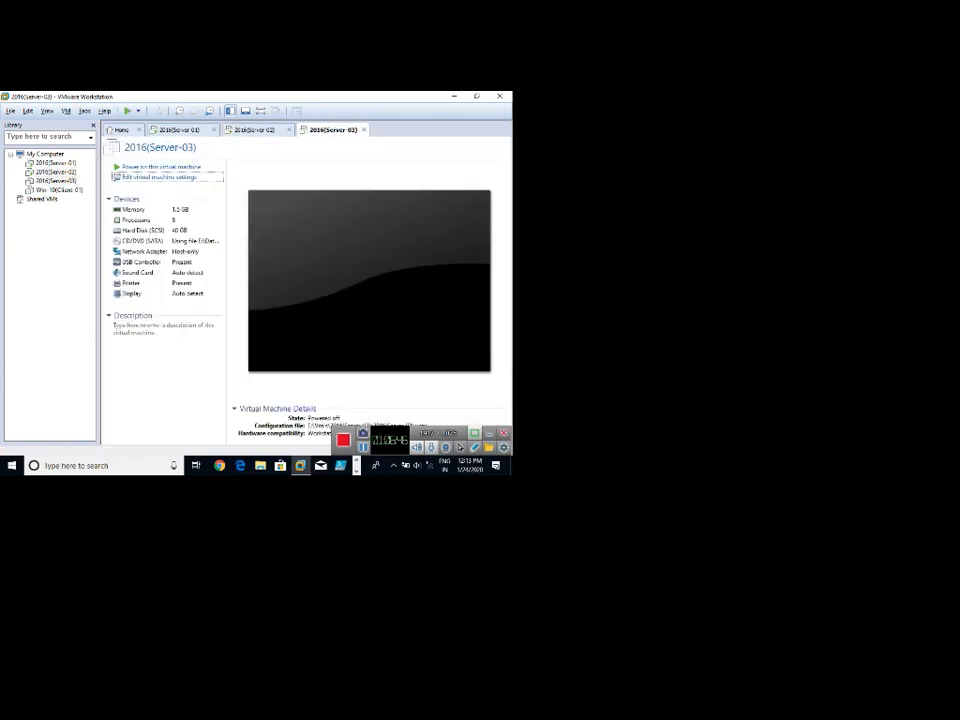
{"action": "left_click", "coordinate": [160, 166]}
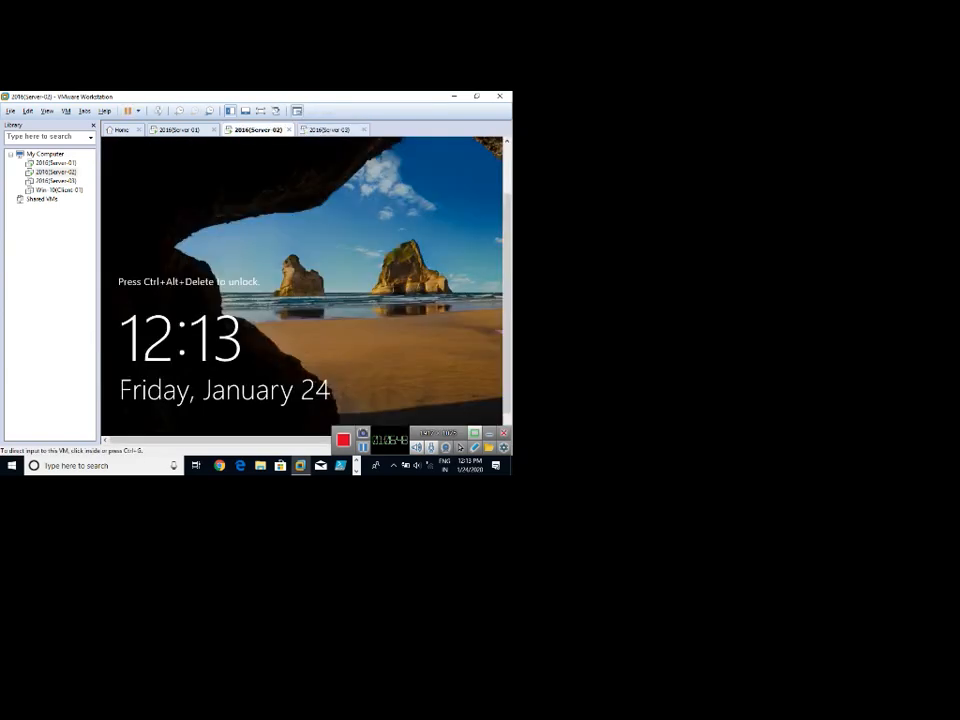
{"action": "left_click", "coordinate": [257, 129]}
{"action": "key", "text": "ctrl+alt+Insert"}
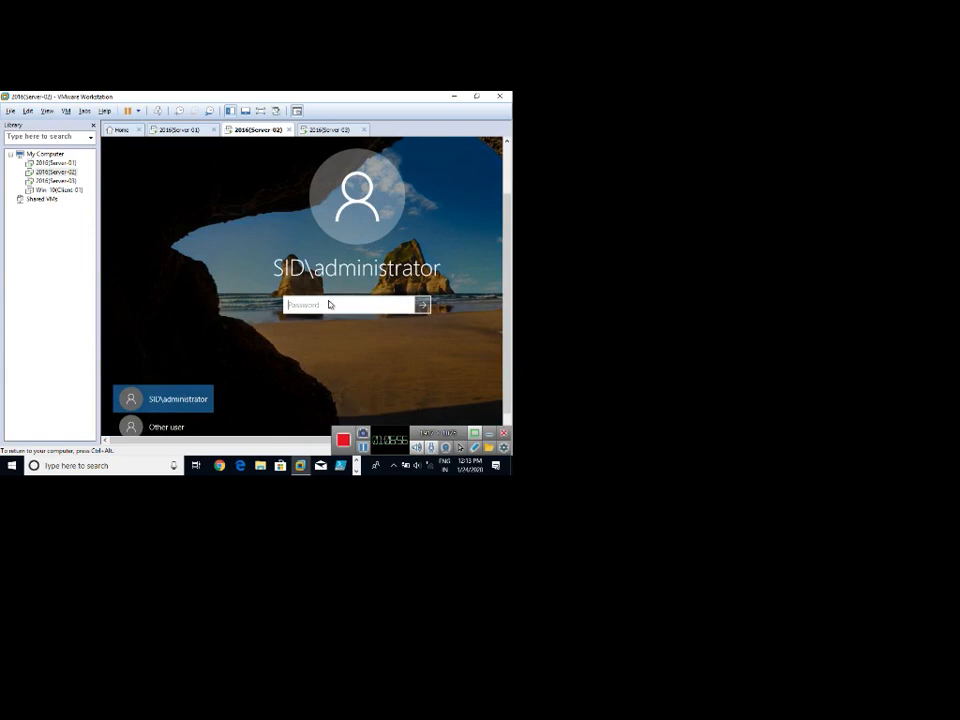
{"action": "type", "text": "P@ssw0rd"}
{"action": "key", "text": "Return"}
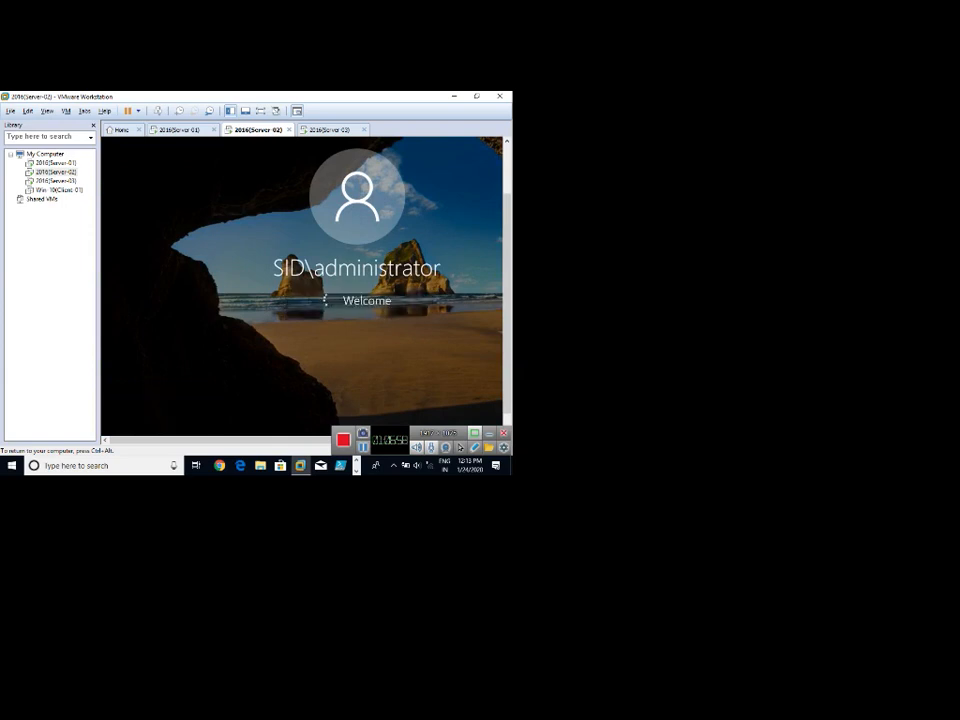
Alternate between Server-03's boot progress and Server-02's newly loaded desktop.
{"action": "left_click", "coordinate": [335, 130]}
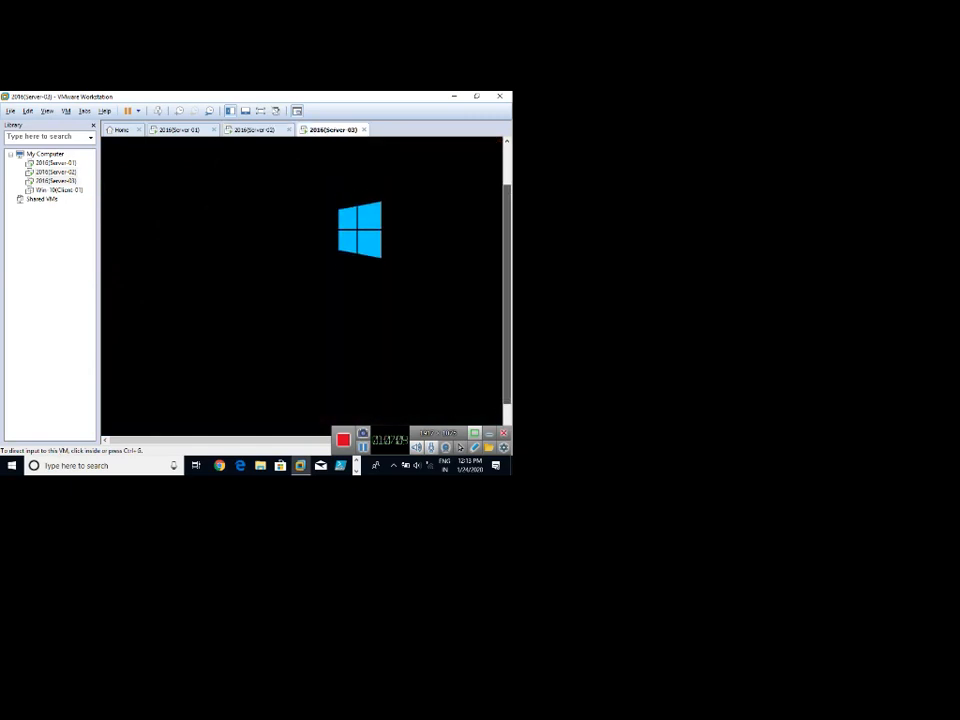
{"action": "left_click", "coordinate": [257, 130]}
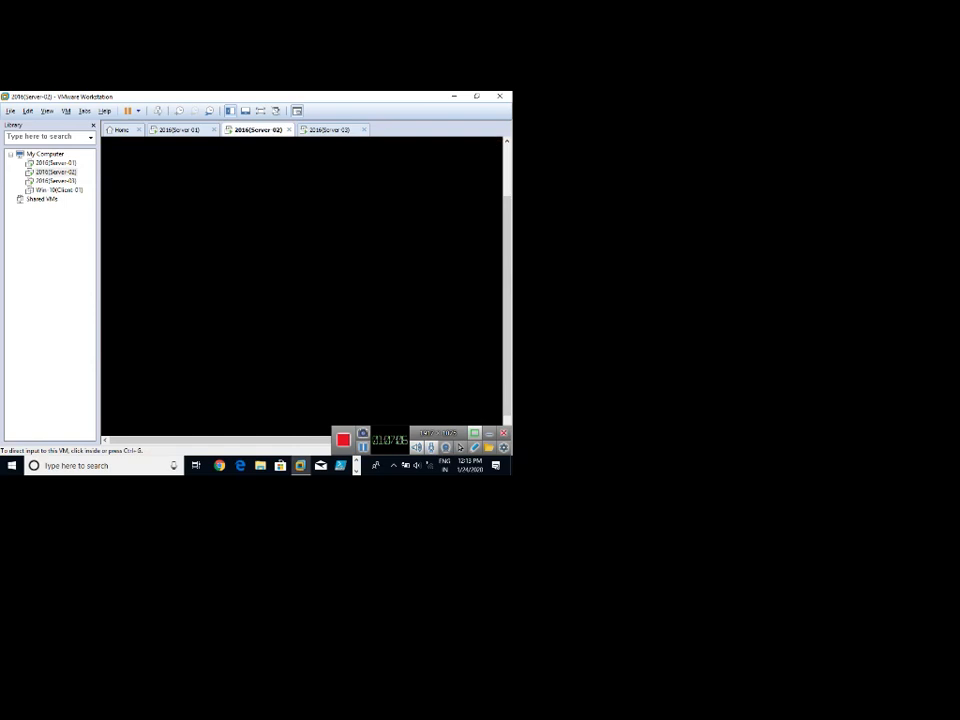
{"action": "left_click", "coordinate": [333, 130]}
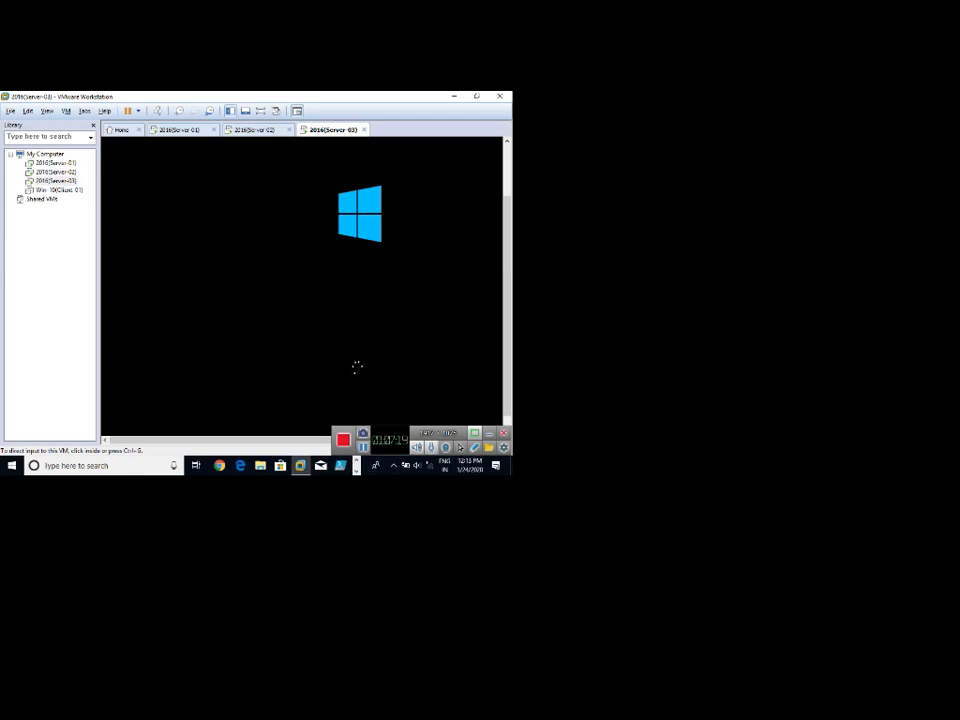
{"action": "left_click", "coordinate": [256, 130]}
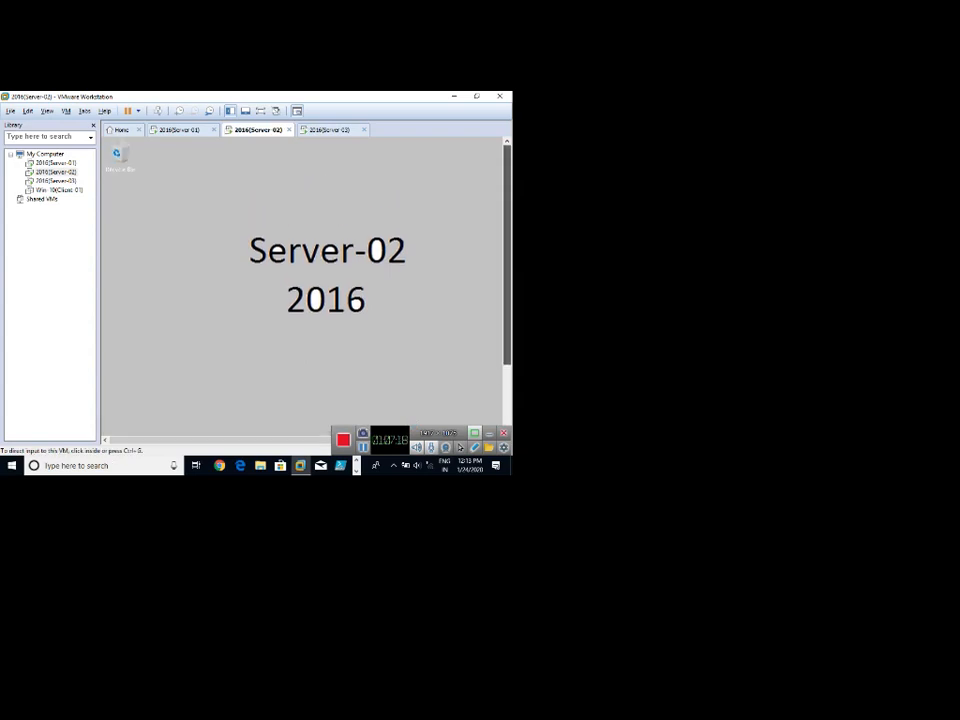
{"action": "left_click", "coordinate": [326, 132]}
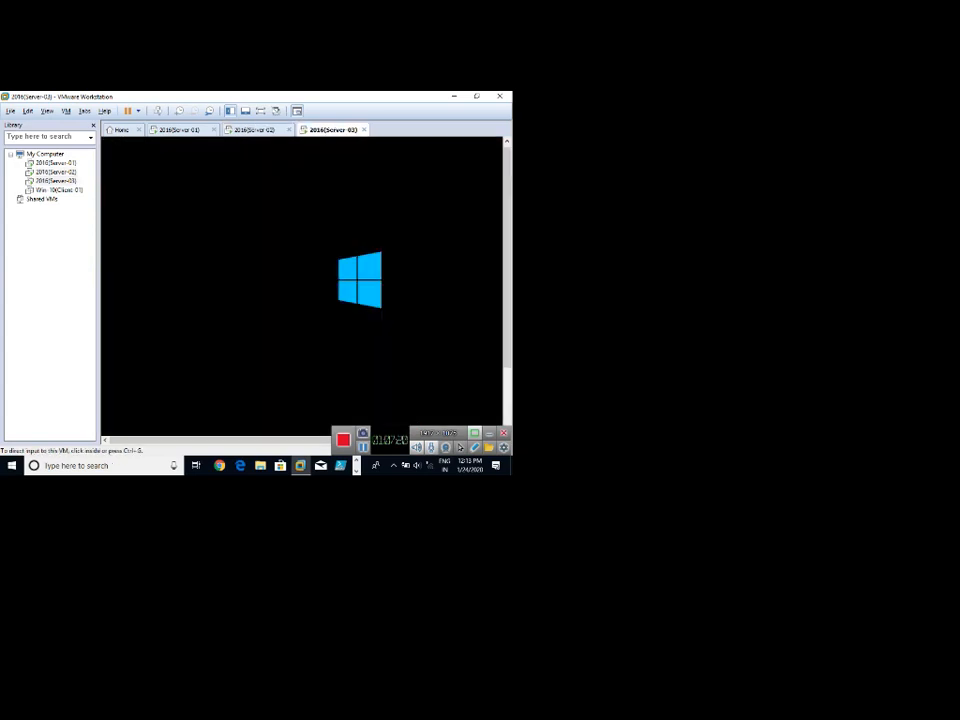
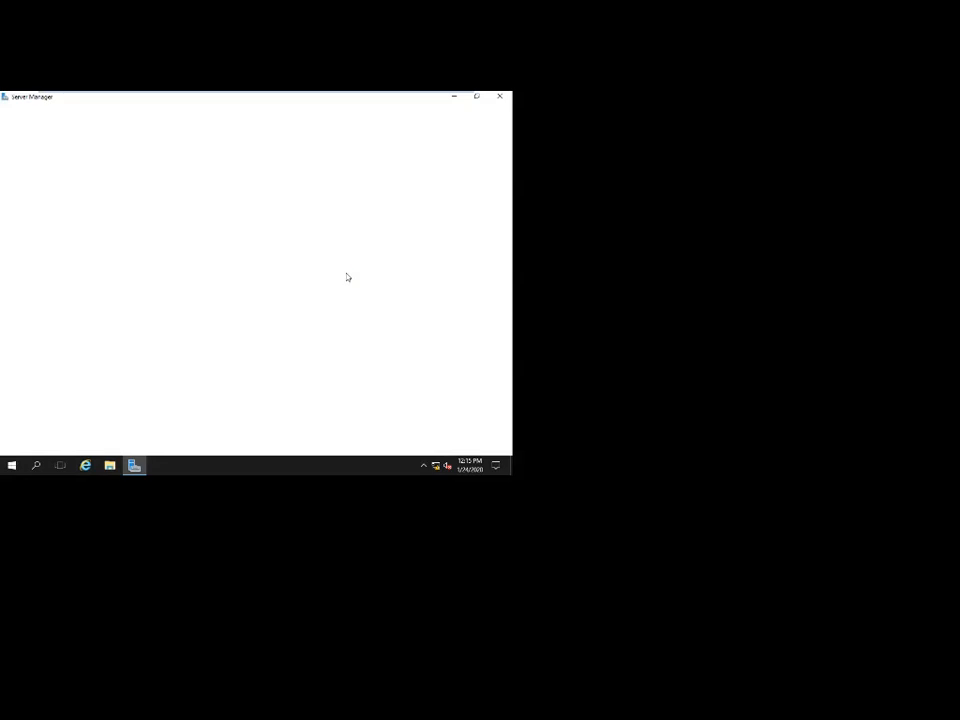
Minimize and restore Server Manager, try Add roles and features, and dismiss the inventory notice.
{"action": "mouse_move", "coordinate": [302, 93]}
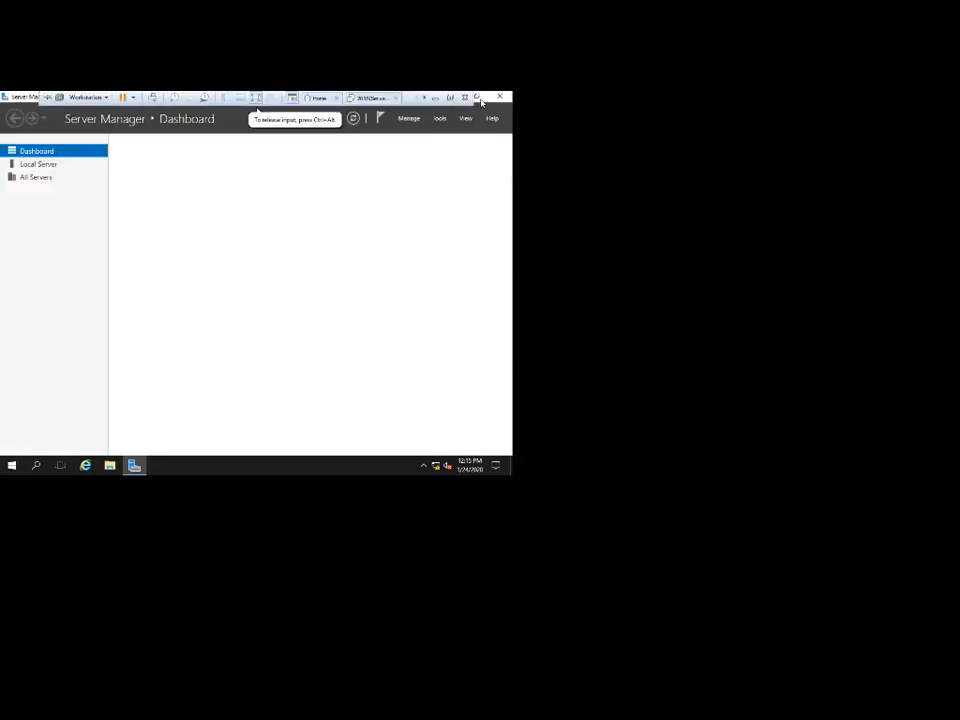
{"action": "left_click", "coordinate": [454, 97]}
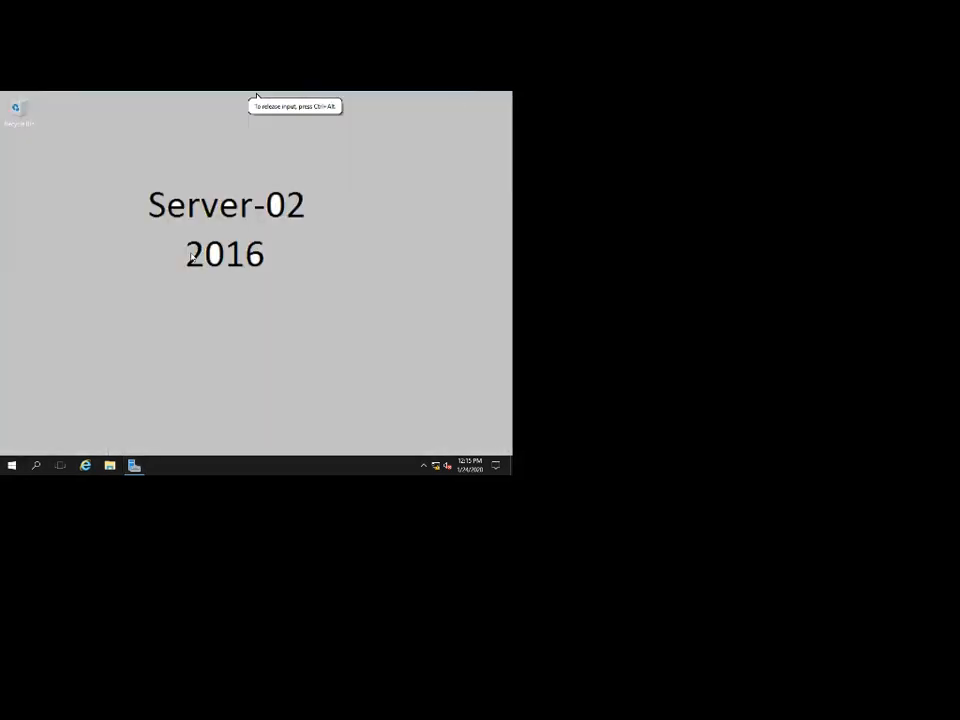
{"action": "left_click", "coordinate": [138, 468]}
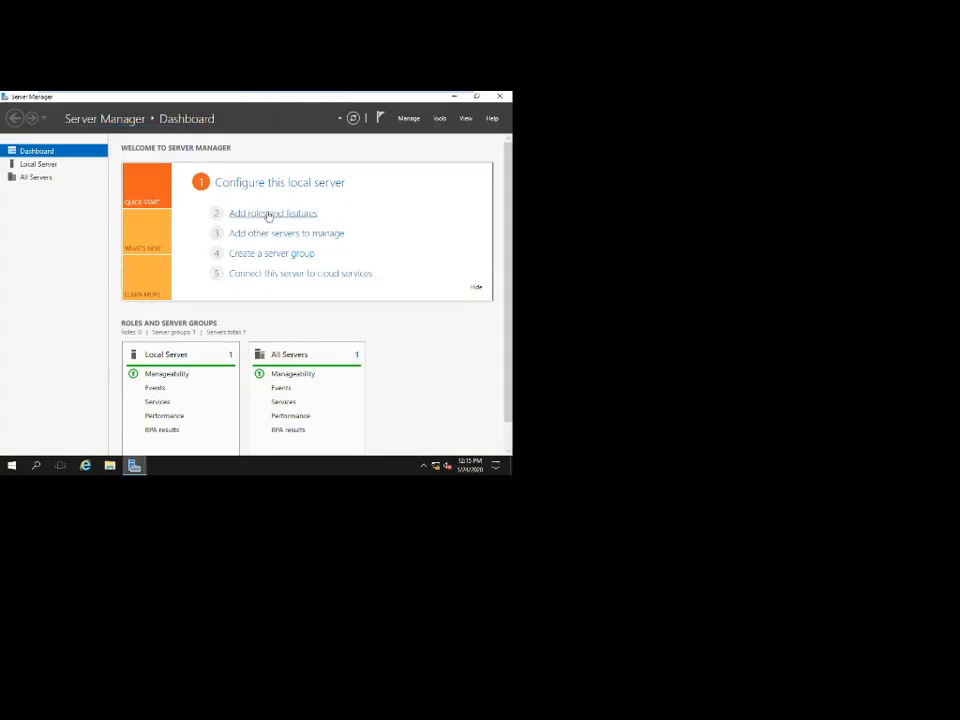
{"action": "left_click", "coordinate": [268, 216]}
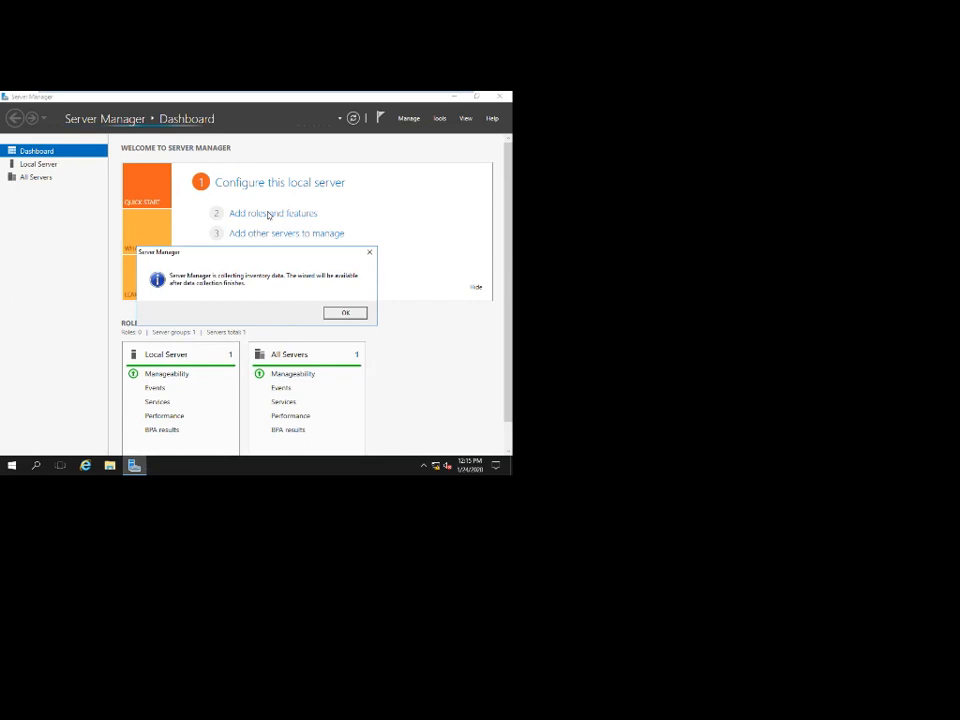
{"action": "left_click", "coordinate": [340, 313]}
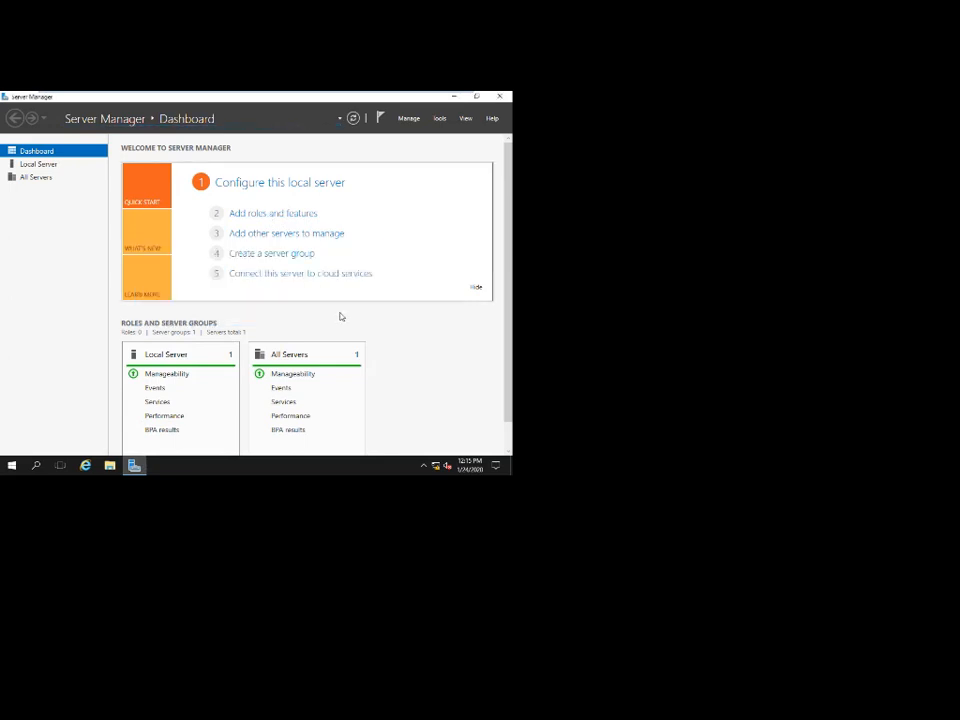
Minimize the VM view to the host, return to Server-02, and retry Add roles and features.
{"action": "mouse_move", "coordinate": [371, 93]}
{"action": "left_click", "coordinate": [435, 97]}
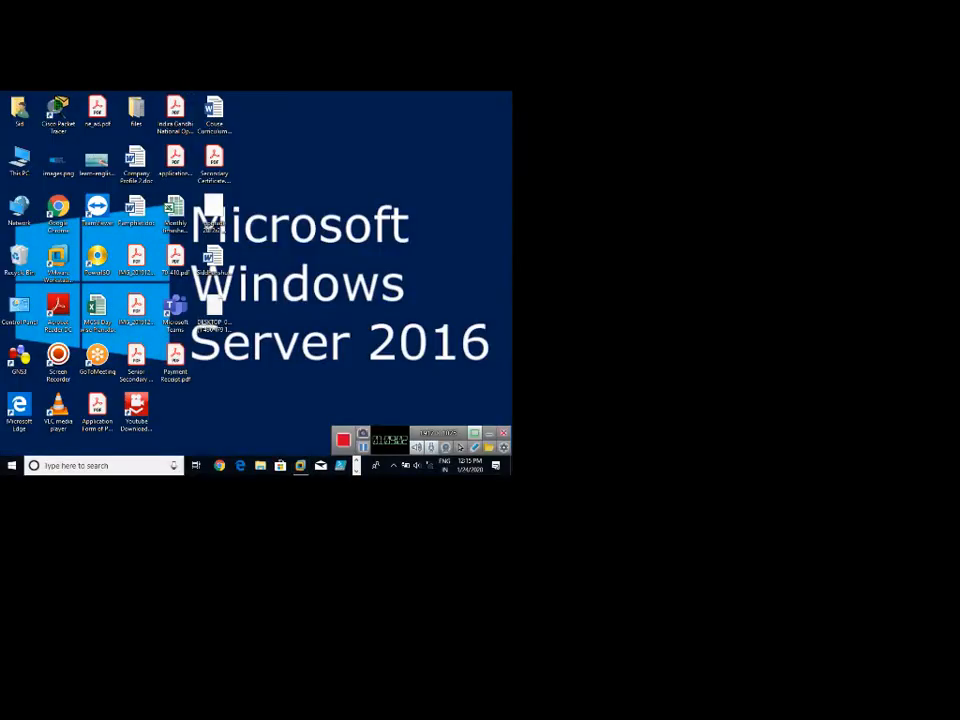
{"action": "left_click", "coordinate": [356, 465]}
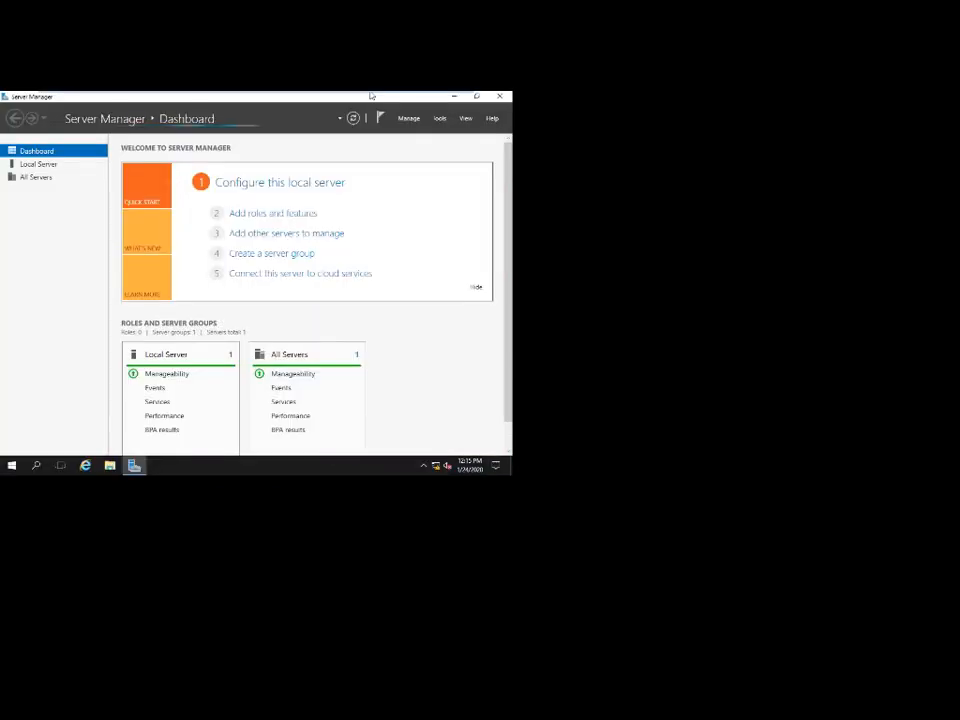
{"action": "mouse_move", "coordinate": [258, 107]}
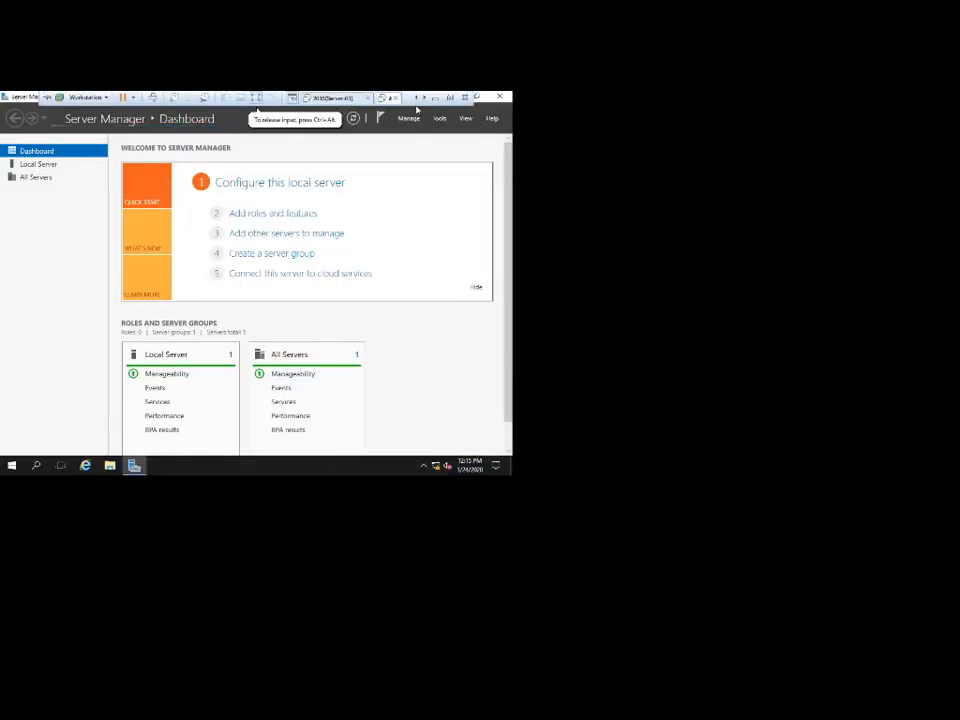
{"action": "left_click", "coordinate": [281, 213]}
Dismiss the inventory notice, launch the Add Roles and Features Wizard, and close the finished removal wizard.
{"action": "left_click", "coordinate": [337, 313]}
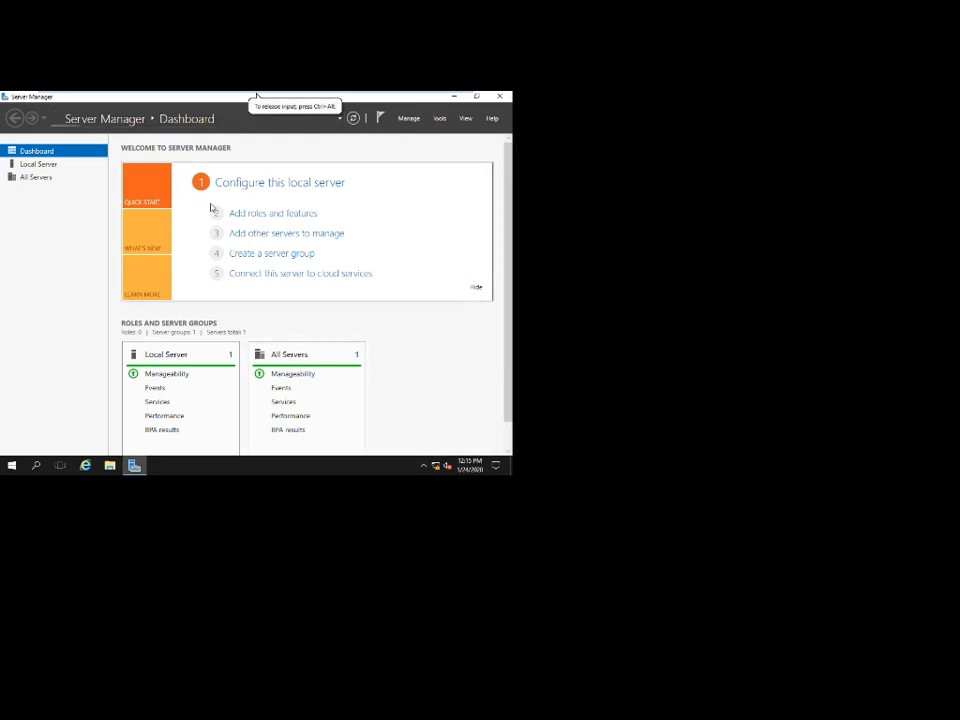
{"action": "left_click", "coordinate": [268, 216]}
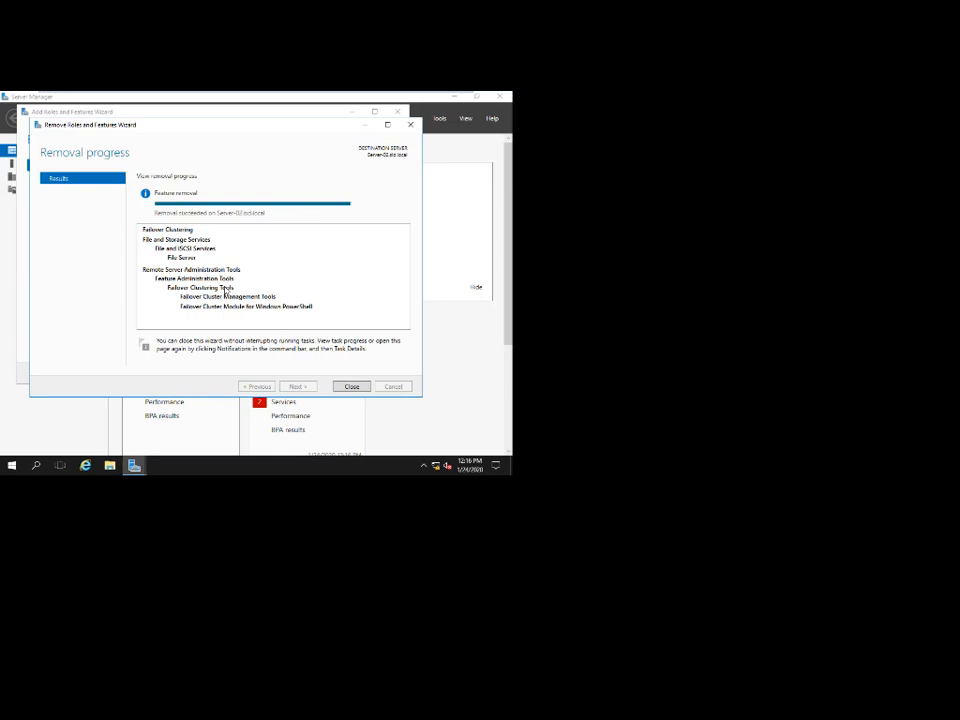
{"action": "left_click", "coordinate": [351, 386]}
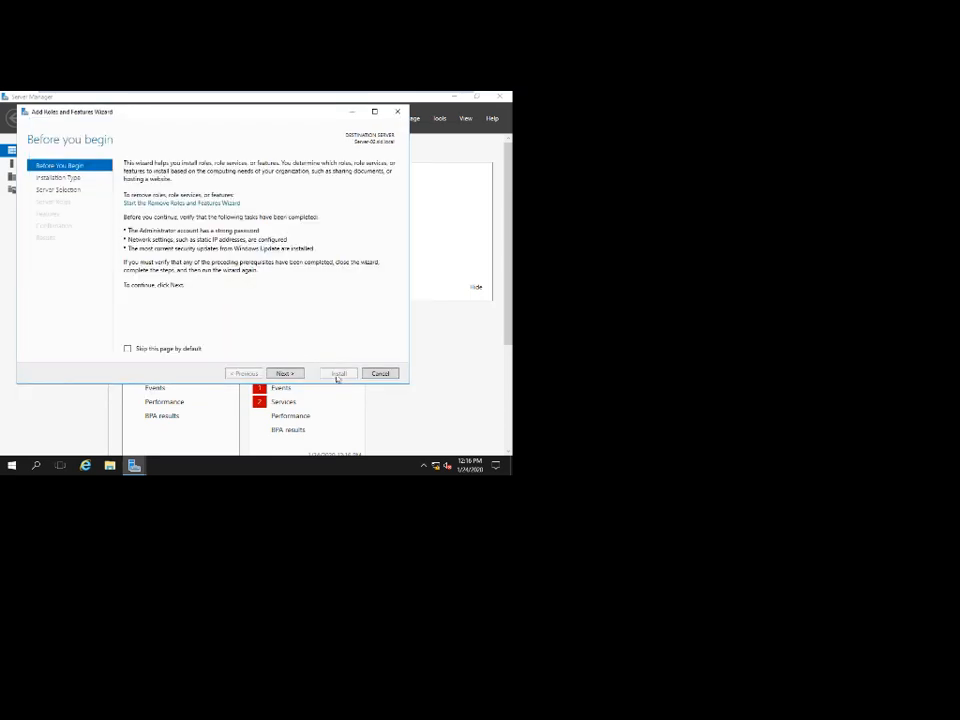
Keep role-based installation on Server-02, tick Hyper-V with its management tools, and advance to features.
{"action": "left_click", "coordinate": [280, 374]}
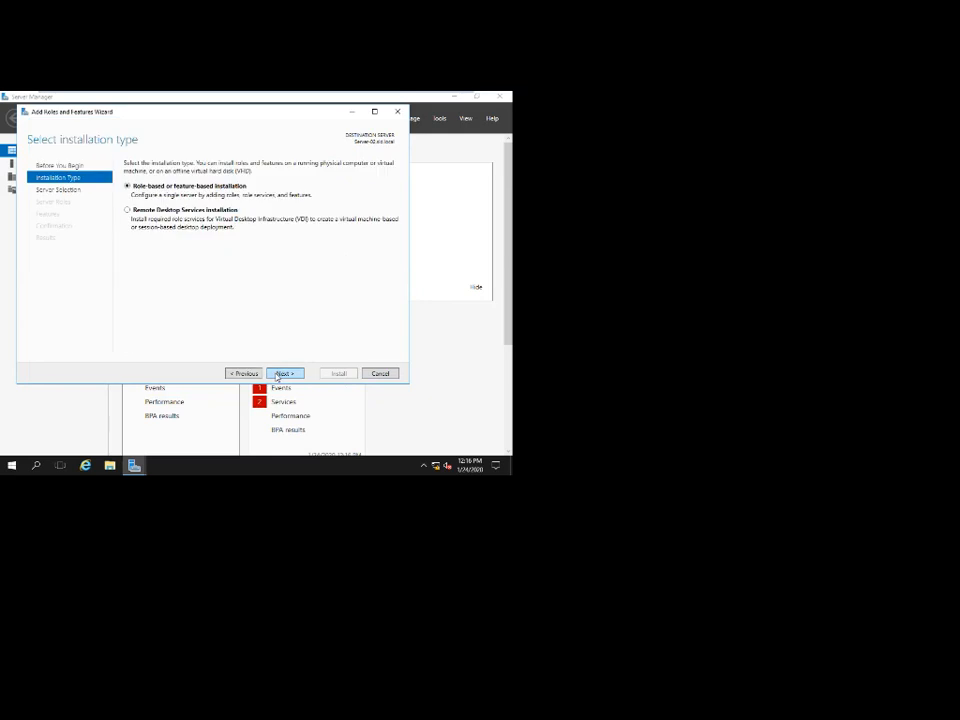
{"action": "left_click", "coordinate": [280, 374]}
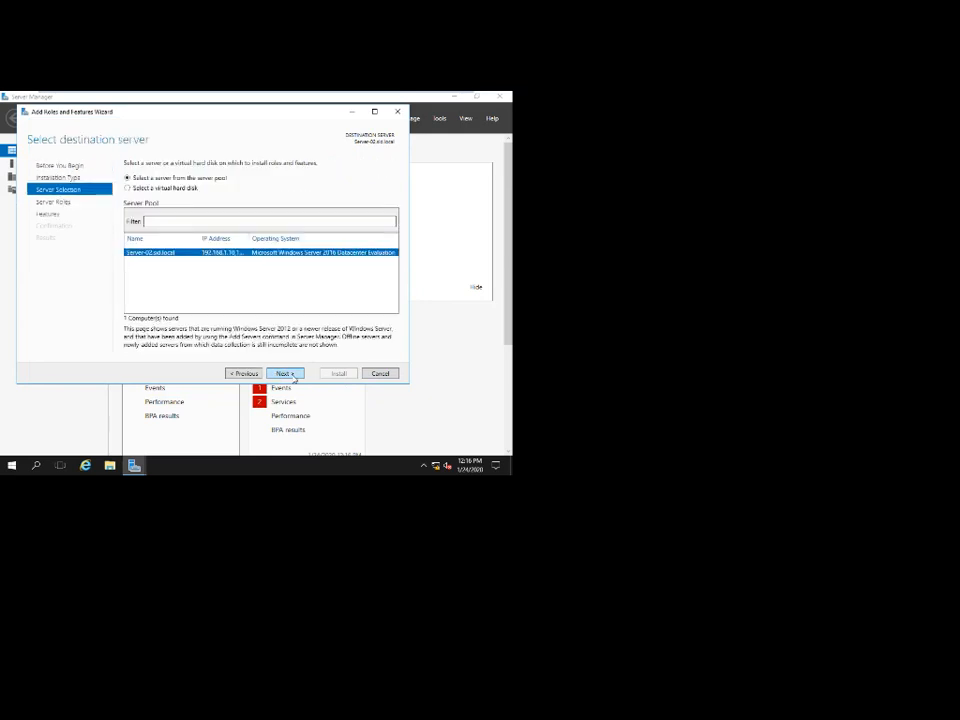
{"action": "key", "text": "Return"}
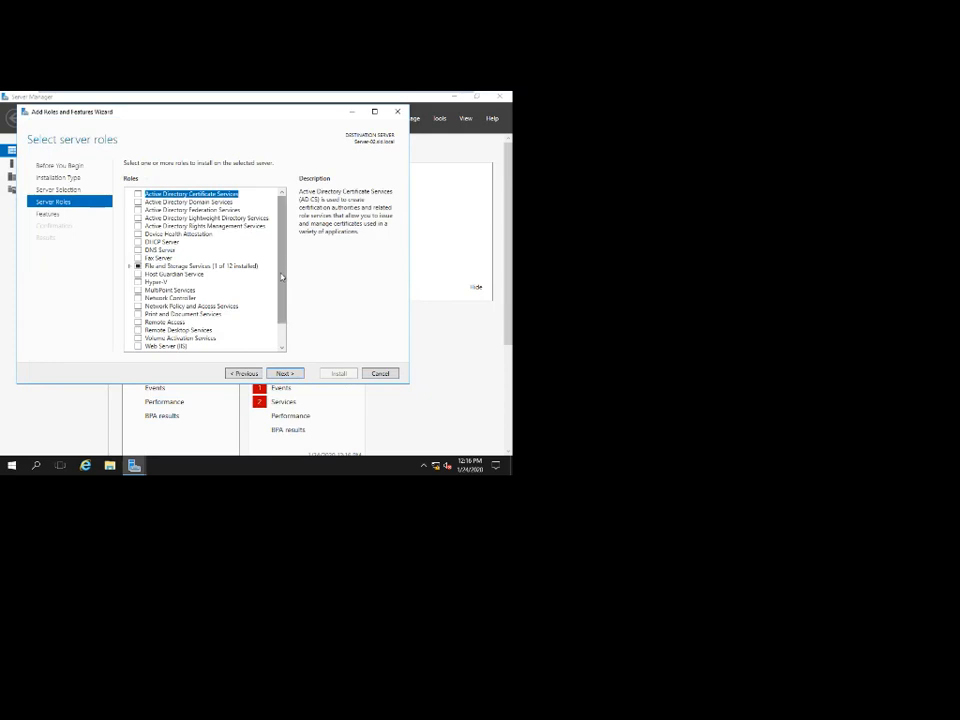
{"action": "scroll", "coordinate": [156, 266], "scroll_direction": "down", "scroll_amount": 1}
{"action": "left_click", "coordinate": [138, 270]}
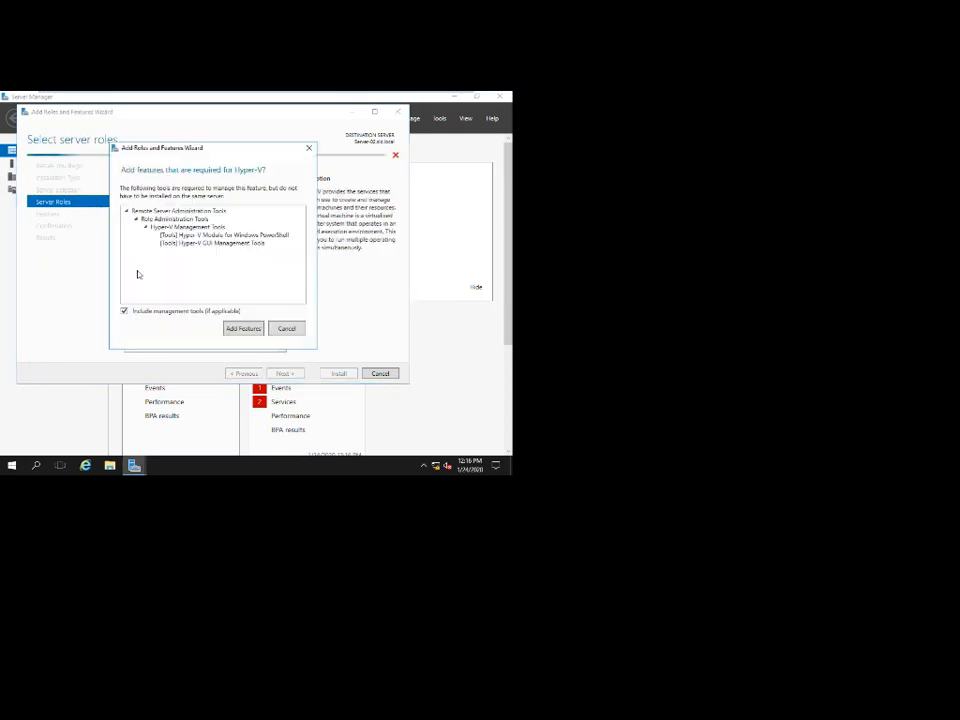
{"action": "left_click", "coordinate": [243, 328]}
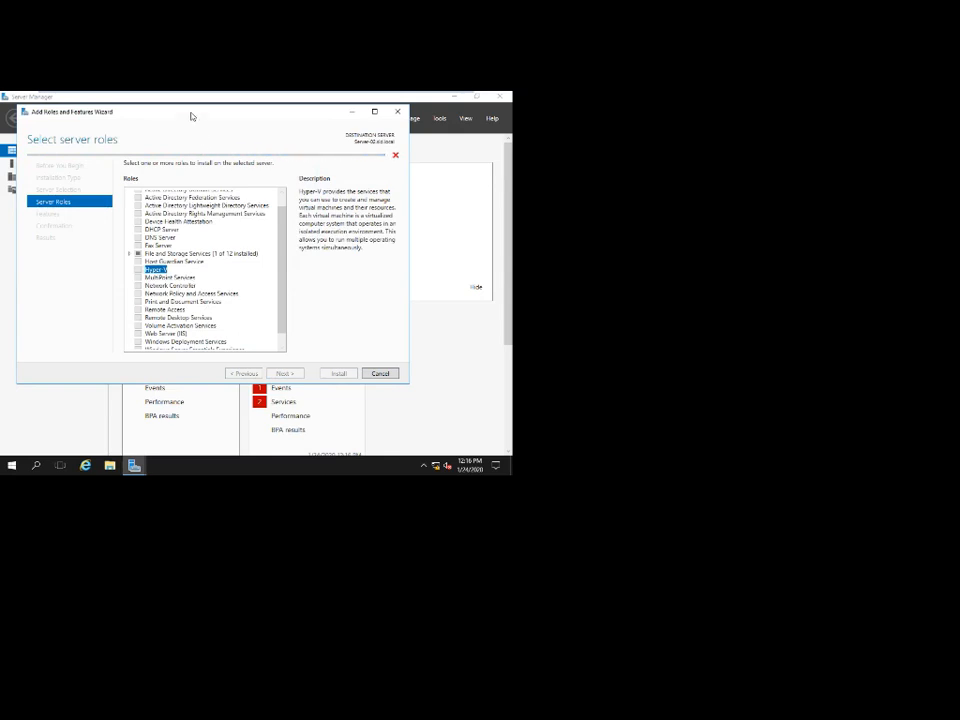
{"action": "left_click_drag", "start_coordinate": [191, 115], "coordinate": [225, 116]}
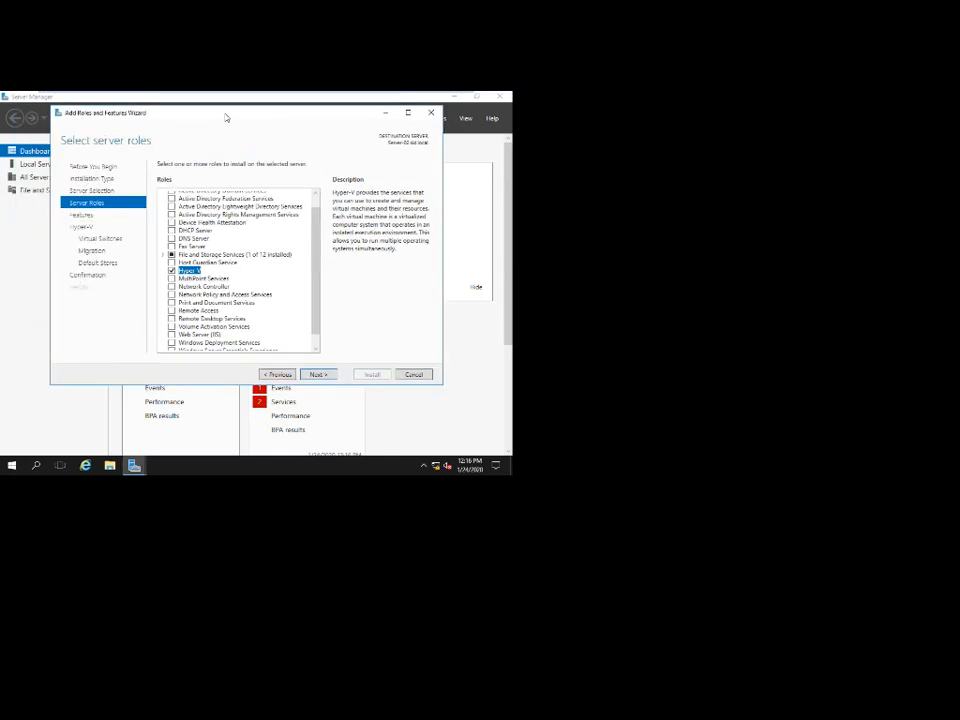
{"action": "left_click", "coordinate": [213, 279]}
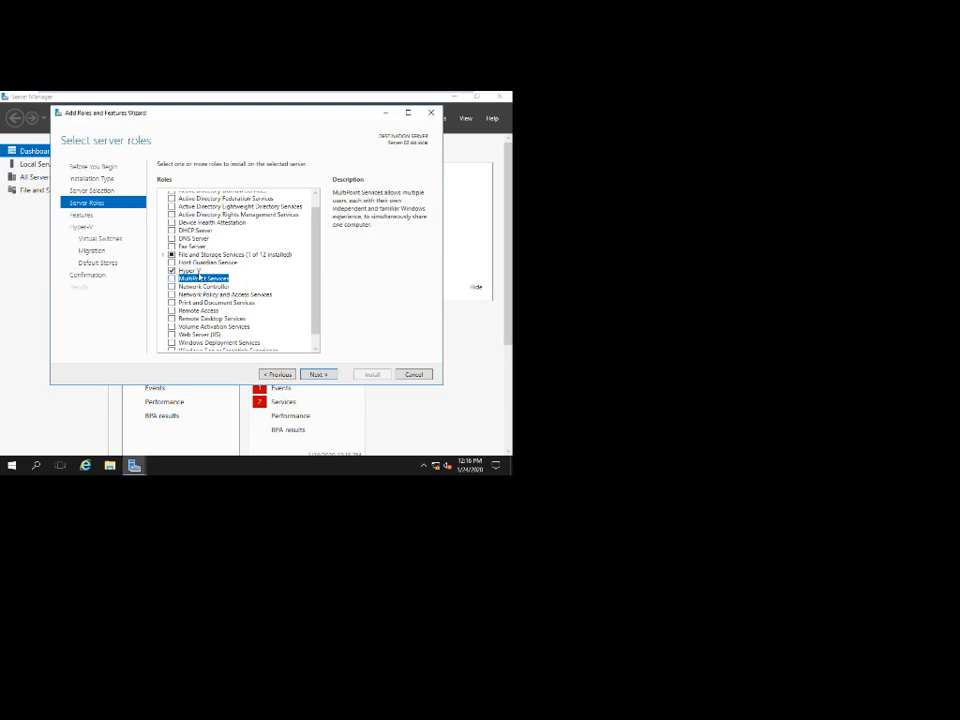
{"action": "left_click", "coordinate": [195, 270]}
{"action": "left_click", "coordinate": [317, 375]}
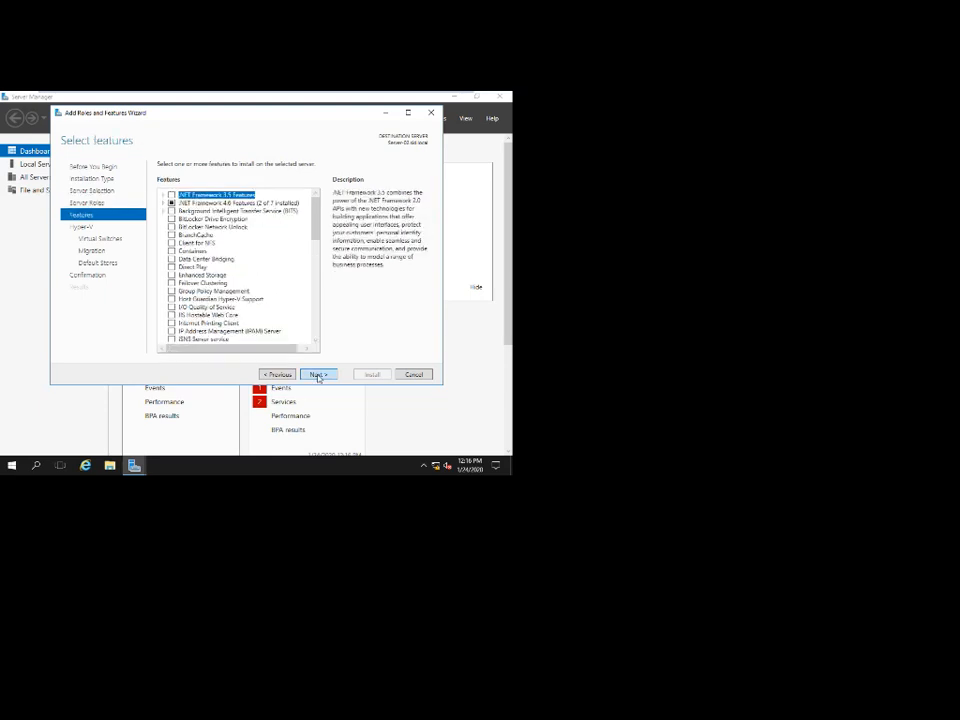
Skip extra features, virtual switch, live migration and storage pages, then allow automatic restart.
{"action": "left_click", "coordinate": [318, 376]}
{"action": "left_click", "coordinate": [318, 376]}
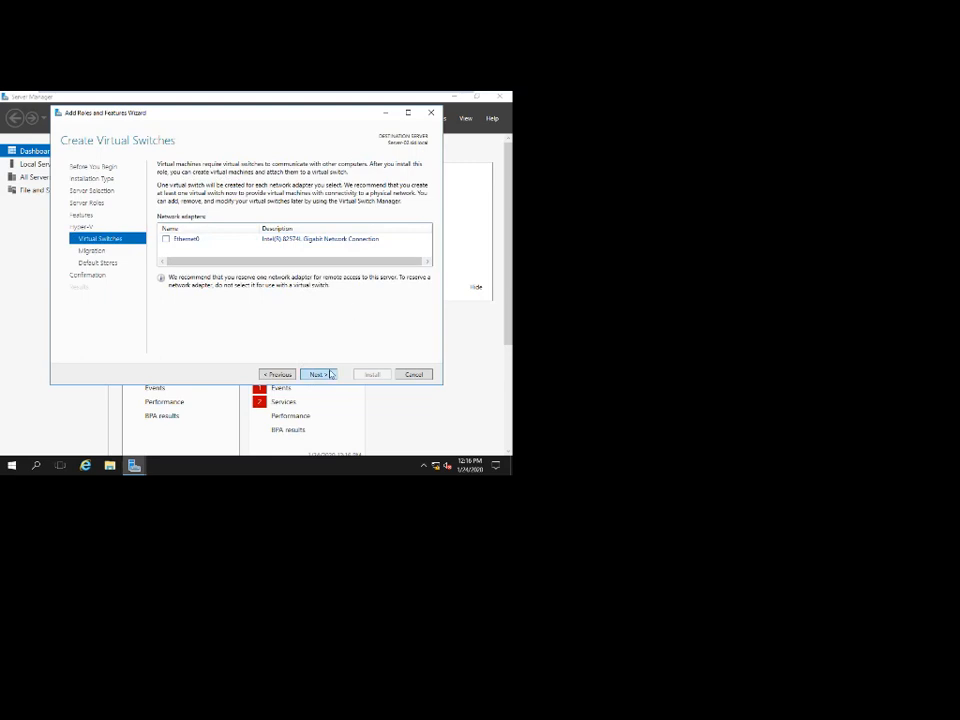
{"action": "left_click", "coordinate": [331, 374]}
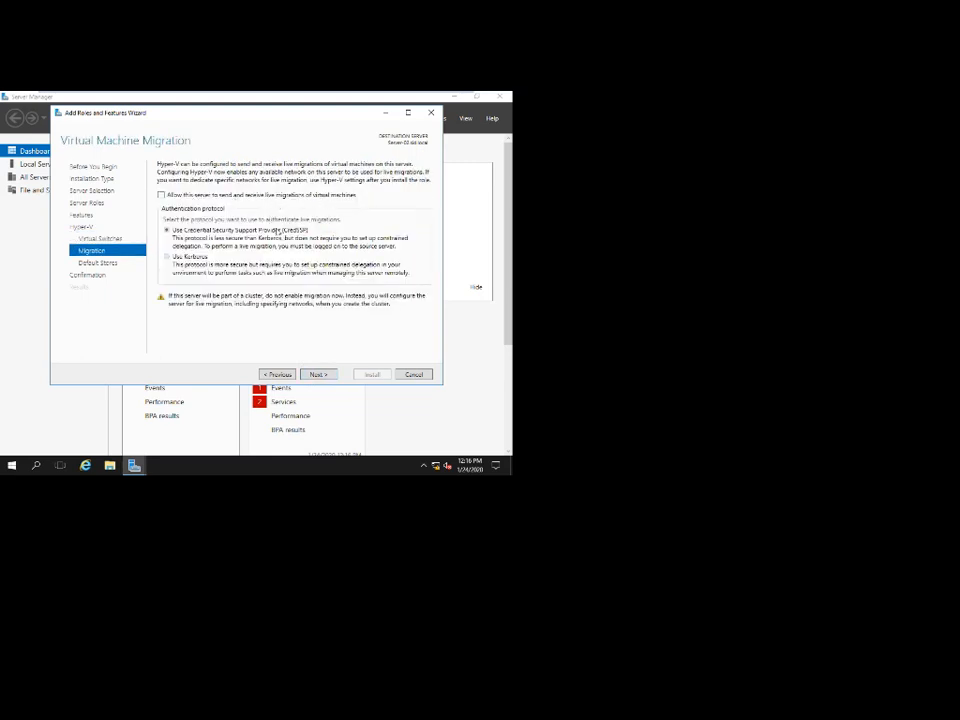
{"action": "left_click", "coordinate": [326, 375]}
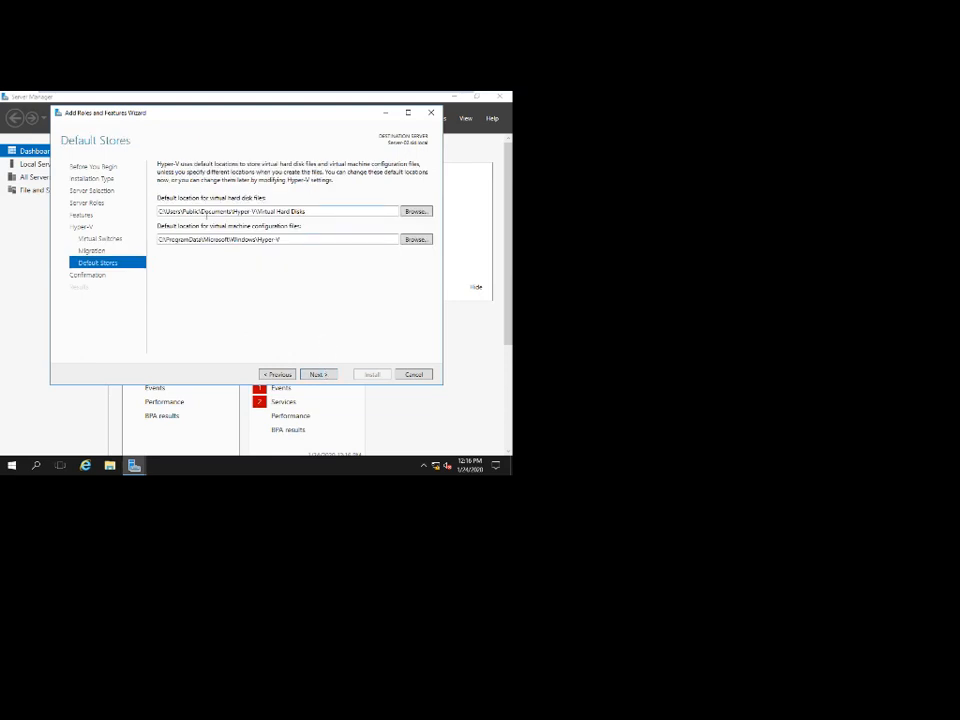
{"action": "left_click", "coordinate": [326, 375]}
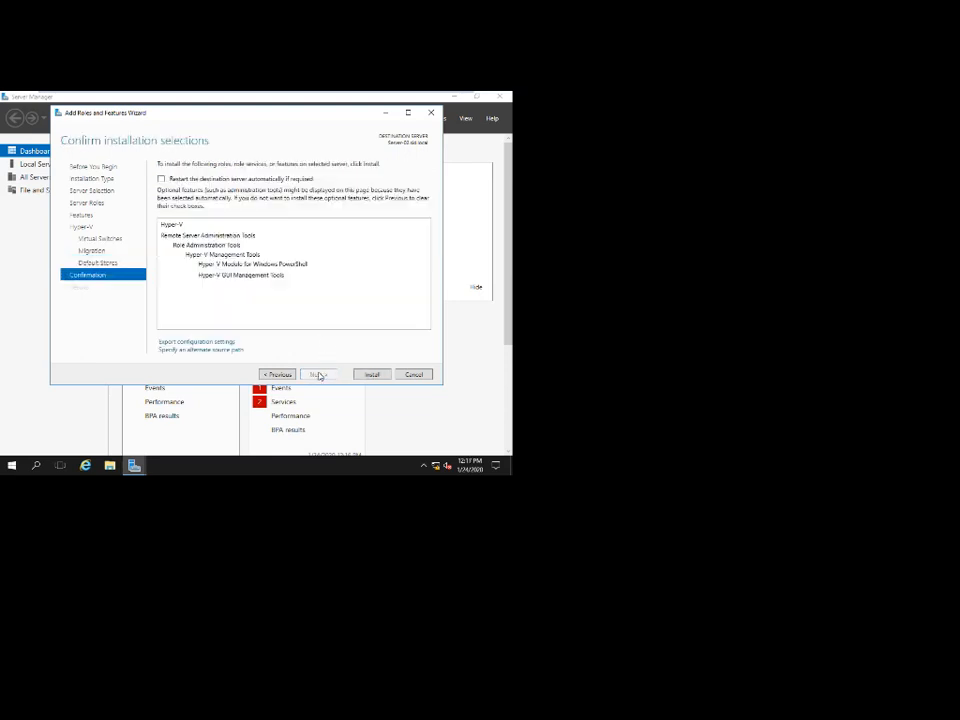
{"action": "left_click", "coordinate": [254, 179]}
{"action": "left_click", "coordinate": [289, 313]}
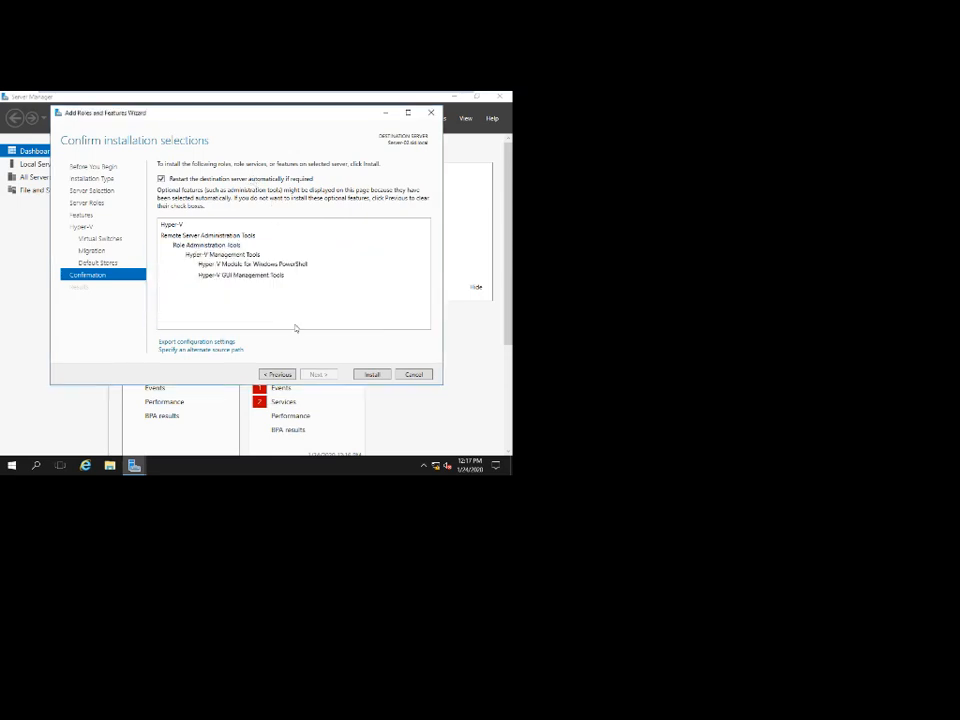
Start the Hyper-V installation on Server-02, then switch to the Server-03 lock screen.
{"action": "left_click", "coordinate": [373, 378]}
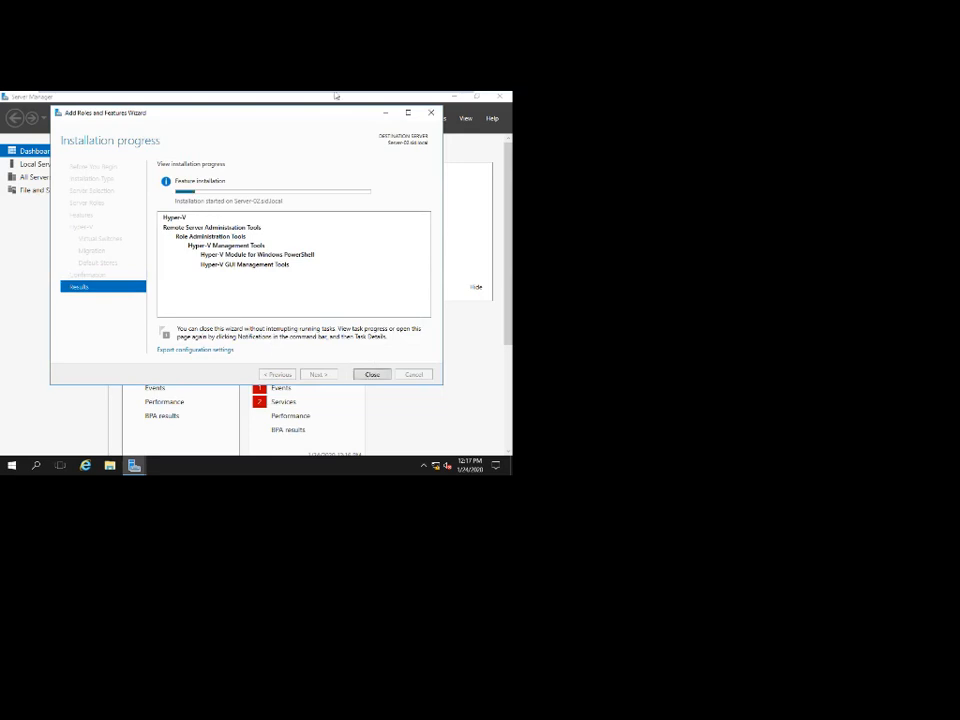
{"action": "mouse_move", "coordinate": [336, 94]}
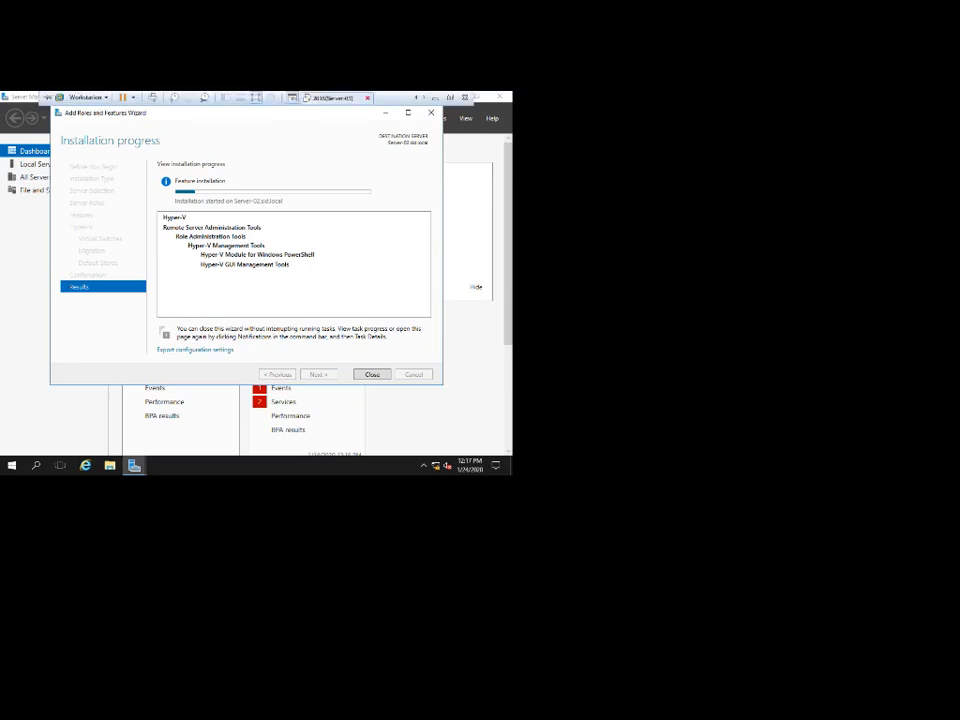
{"action": "left_click", "coordinate": [390, 97]}
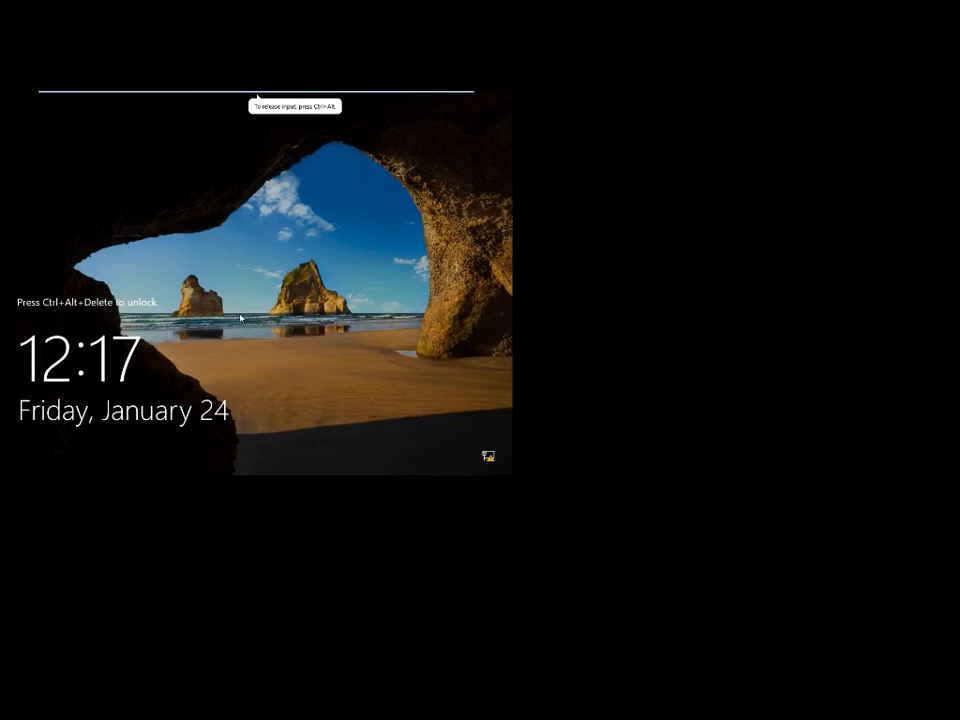
Sign in to Server-03 with Ctrl+Alt+Delete and the administrator password.
{"action": "key", "text": "ctrl+alt+Delete"}
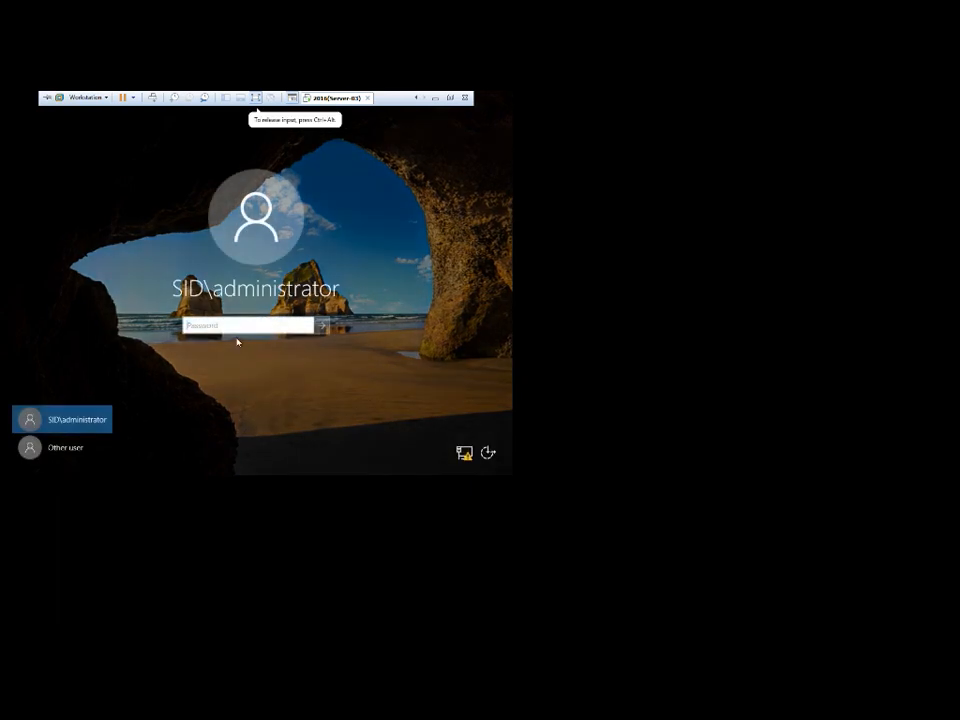
{"action": "type", "text": "****"}
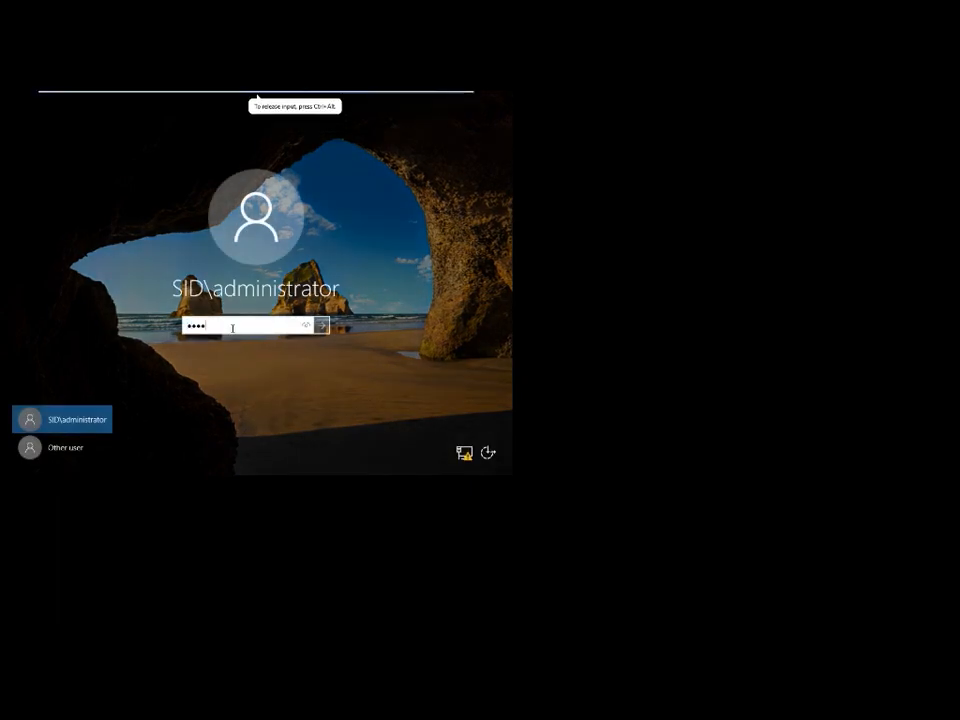
{"action": "type", "text": "****"}
{"action": "key", "text": "Return"}
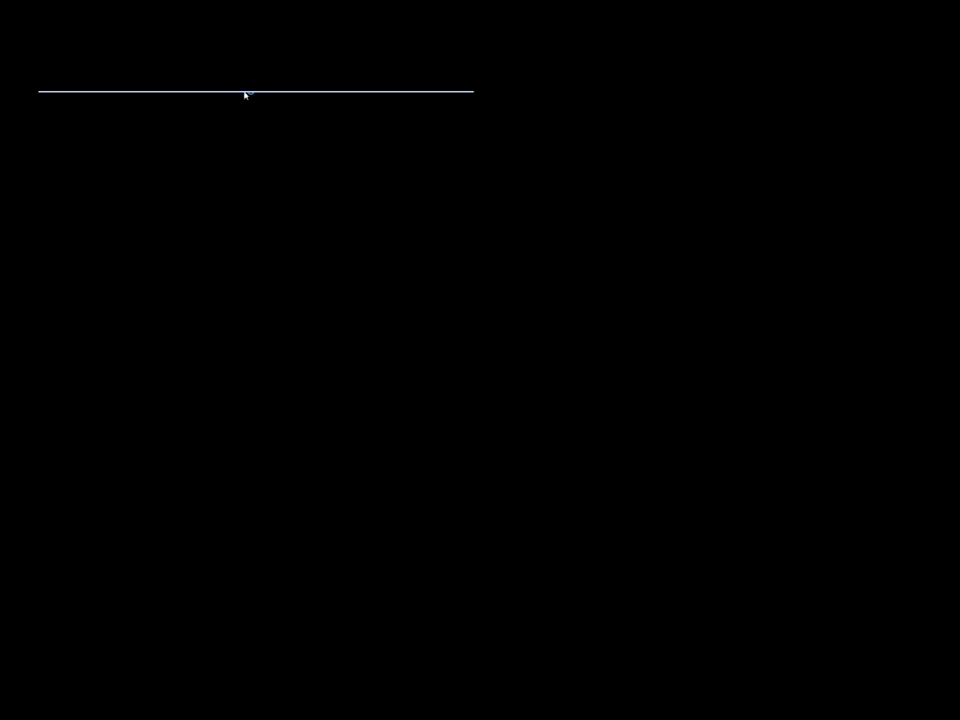
Alternate between Server-02's Hyper-V installation progress and Server-03 while its desktop loads.
{"action": "mouse_move", "coordinate": [244, 92]}
{"action": "left_click", "coordinate": [416, 98]}
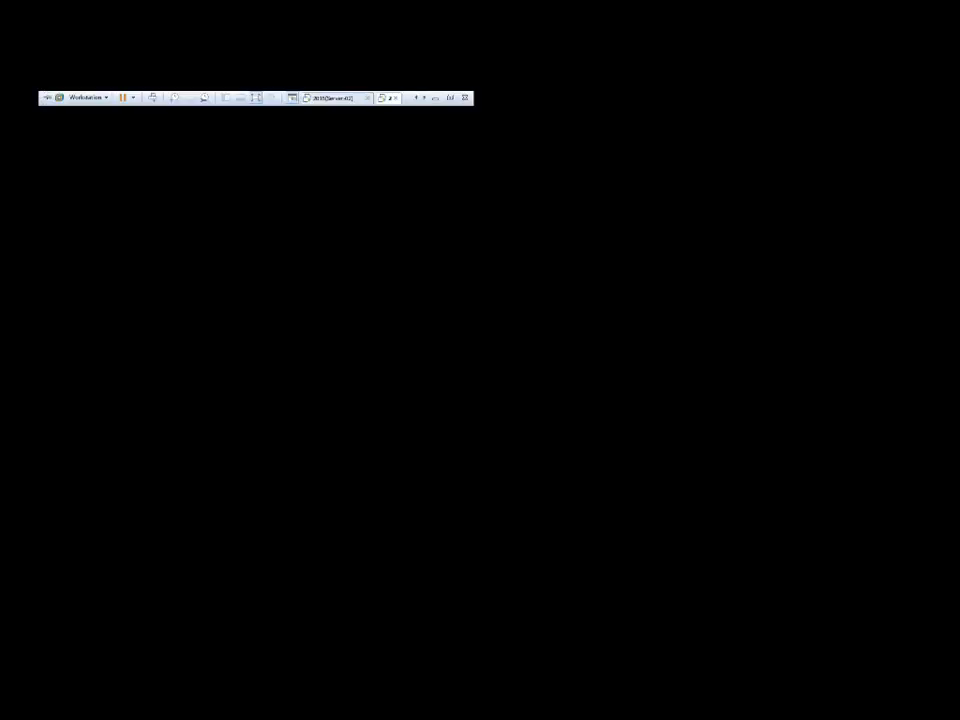
{"action": "left_click", "coordinate": [333, 97]}
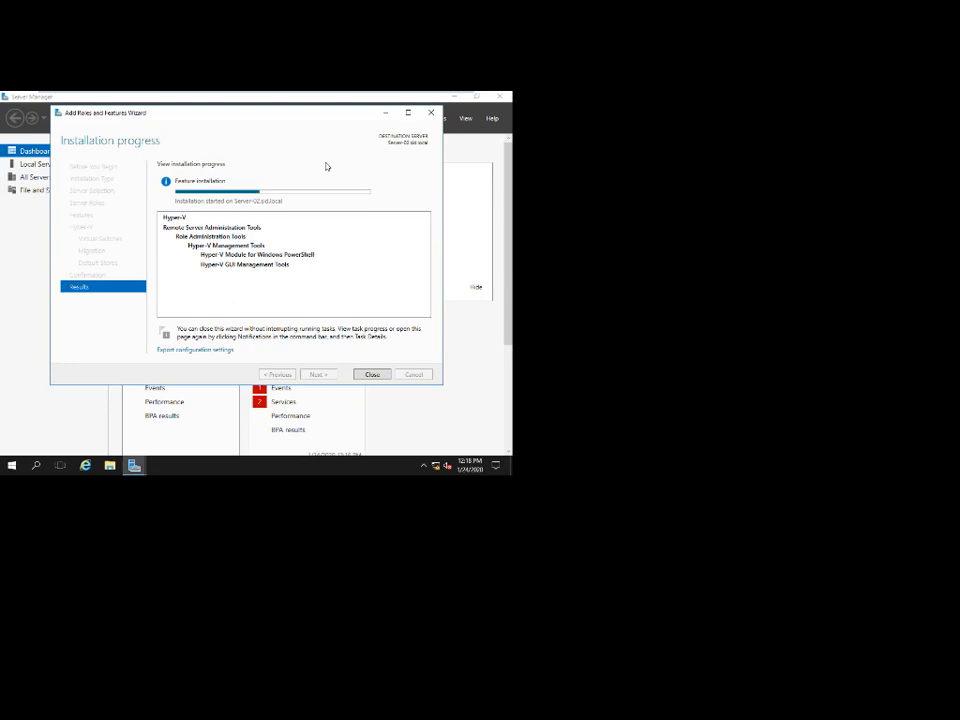
{"action": "mouse_move", "coordinate": [320, 94]}
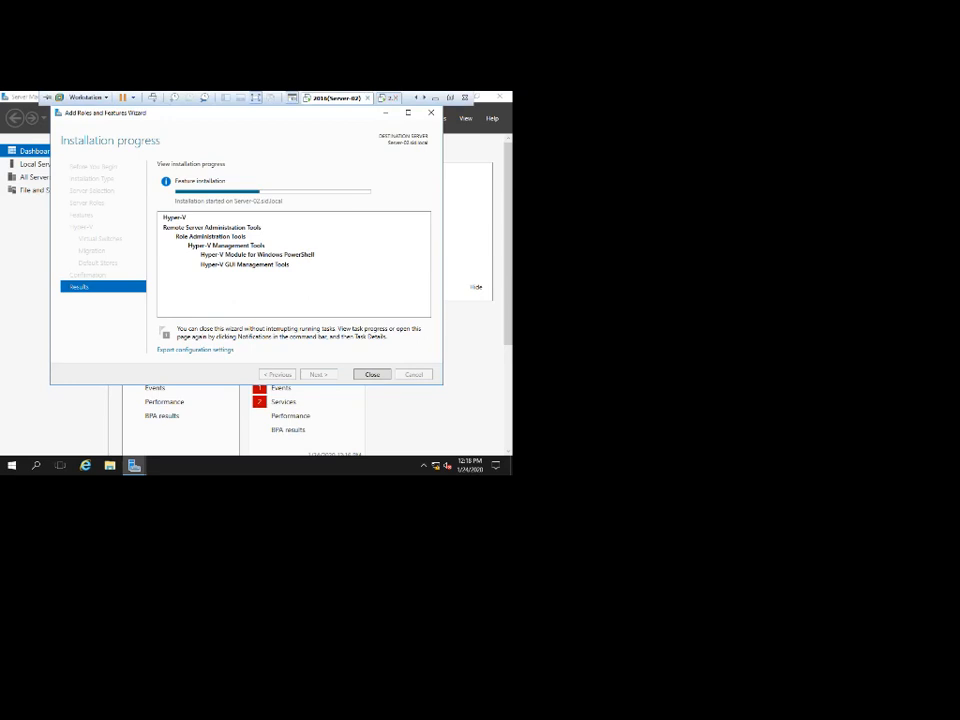
{"action": "left_click", "coordinate": [386, 97]}
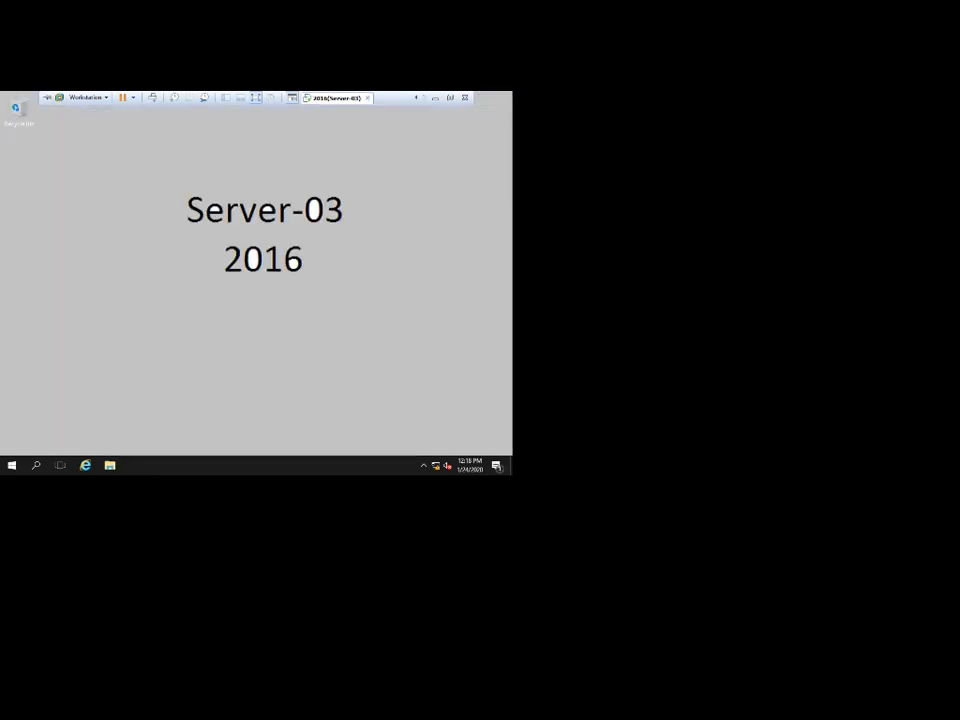
{"action": "left_click", "coordinate": [337, 97]}
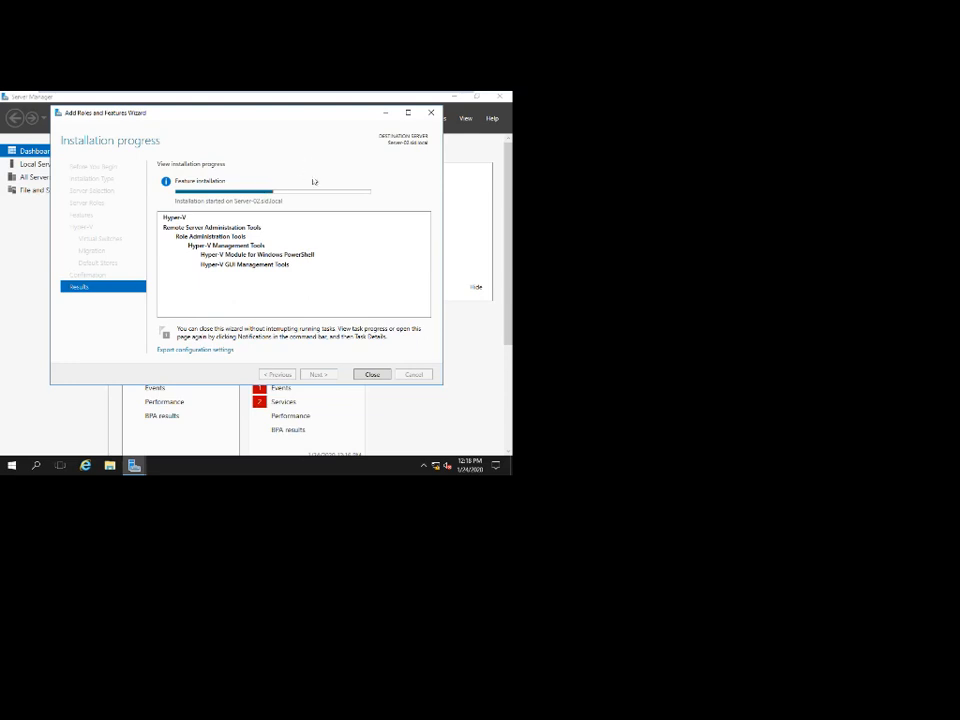
{"action": "mouse_move", "coordinate": [247, 95]}
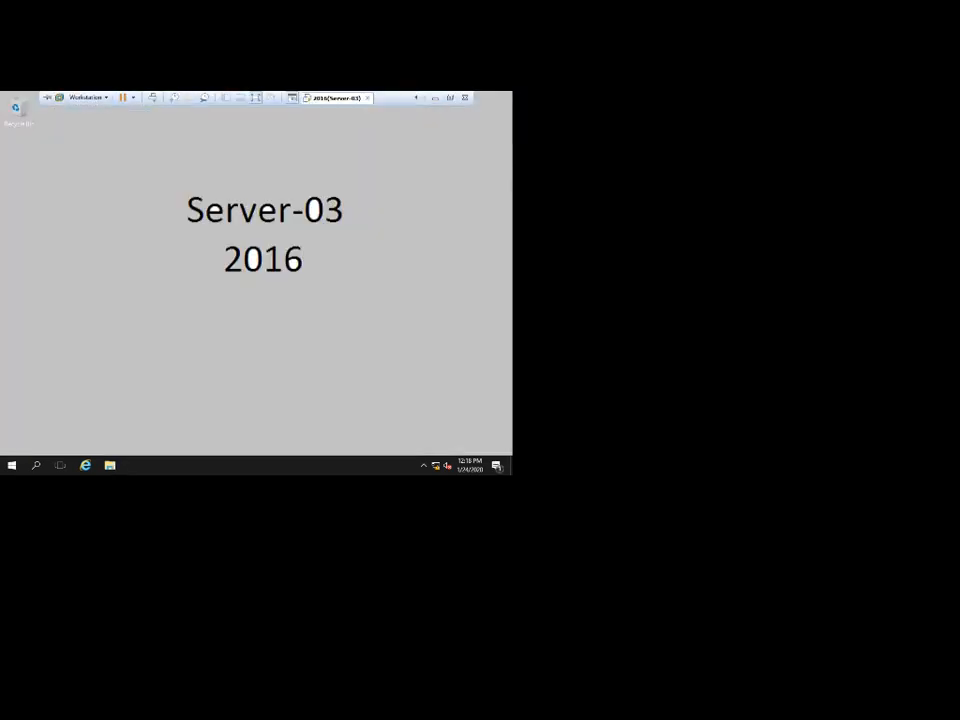
{"action": "left_click", "coordinate": [416, 98]}
{"action": "left_click", "coordinate": [336, 98]}
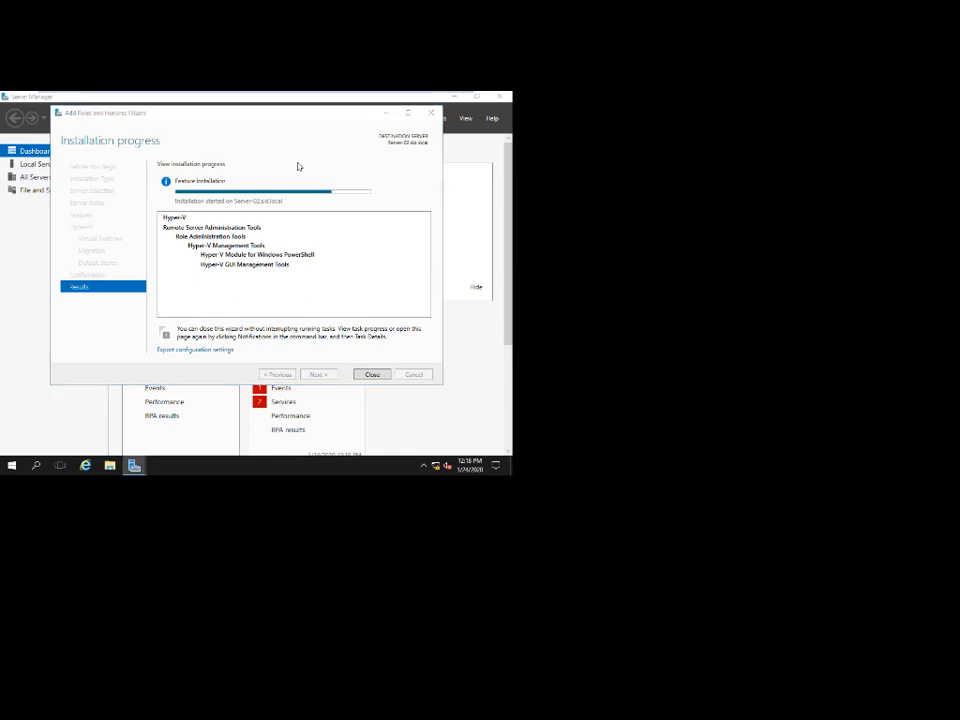
{"action": "mouse_move", "coordinate": [323, 92]}
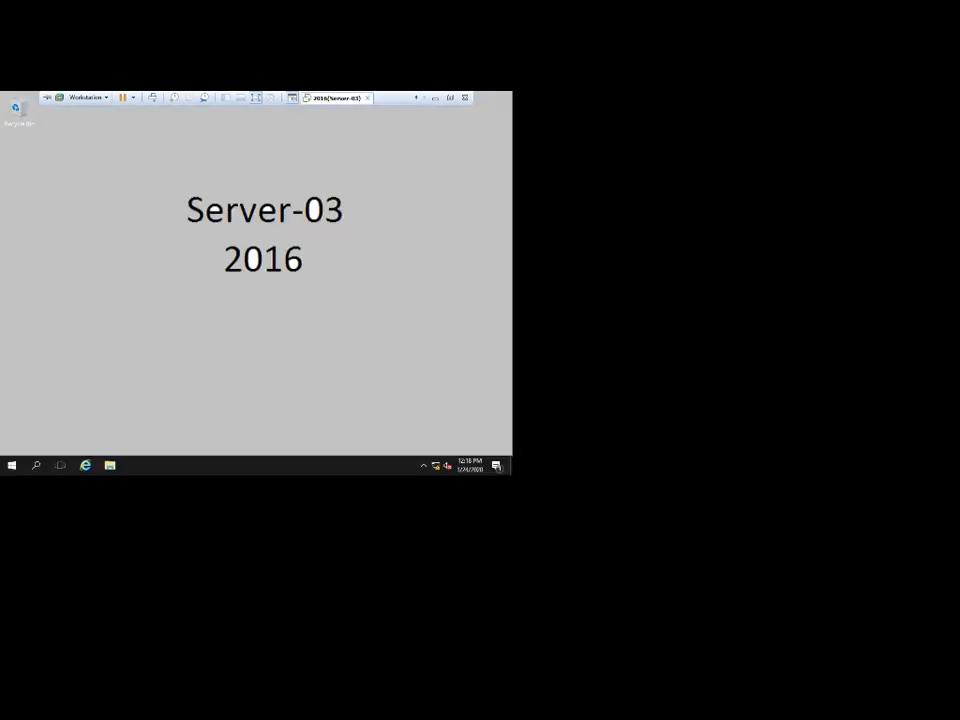
Focus the Server-03 desktop and briefly check Server-02 as it begins rebooting.
{"action": "left_click", "coordinate": [335, 157]}
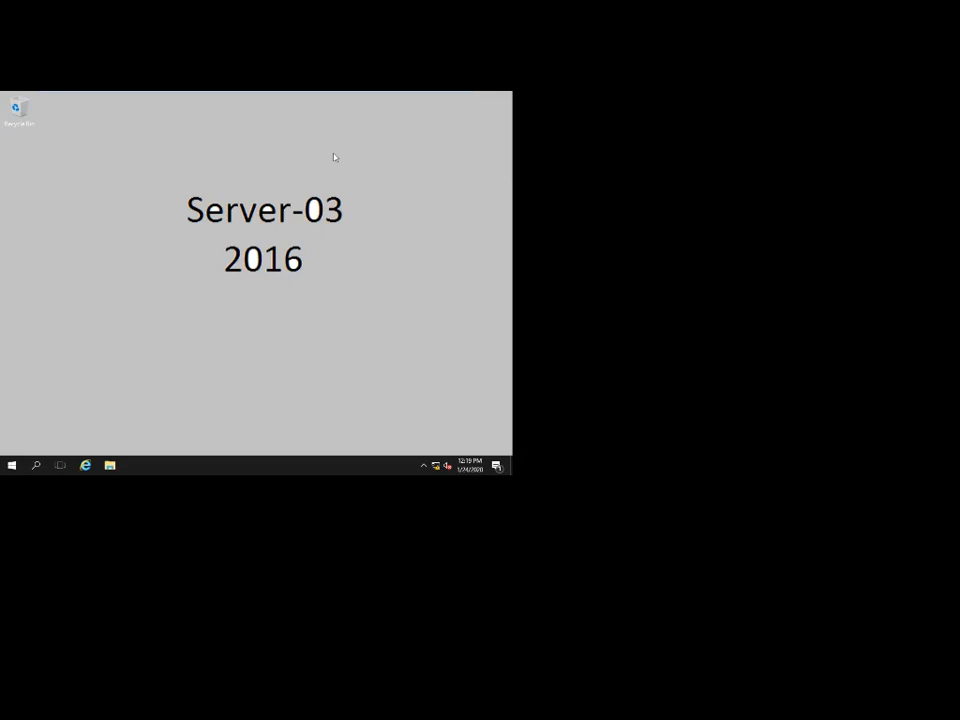
{"action": "mouse_move", "coordinate": [326, 93]}
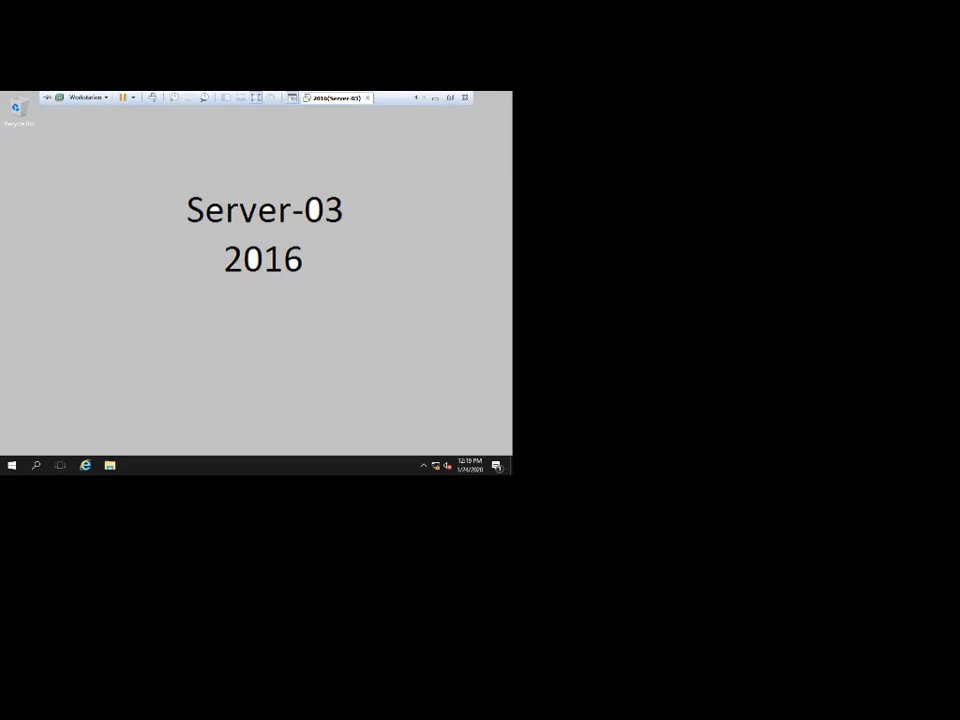
{"action": "left_click", "coordinate": [416, 98]}
{"action": "left_click", "coordinate": [335, 98]}
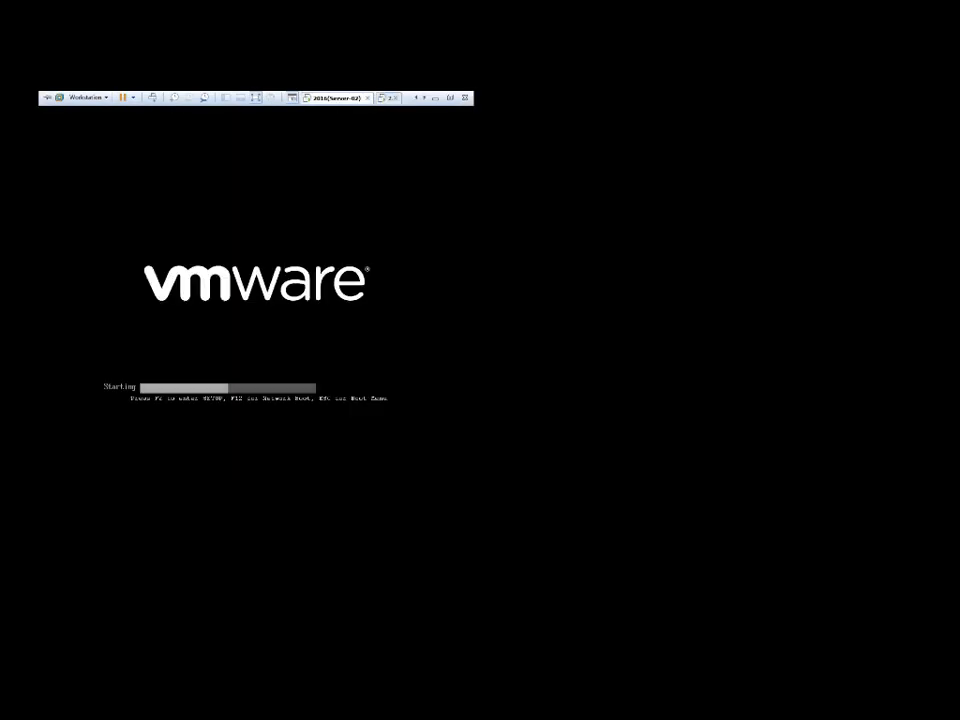
{"action": "left_click", "coordinate": [388, 98]}
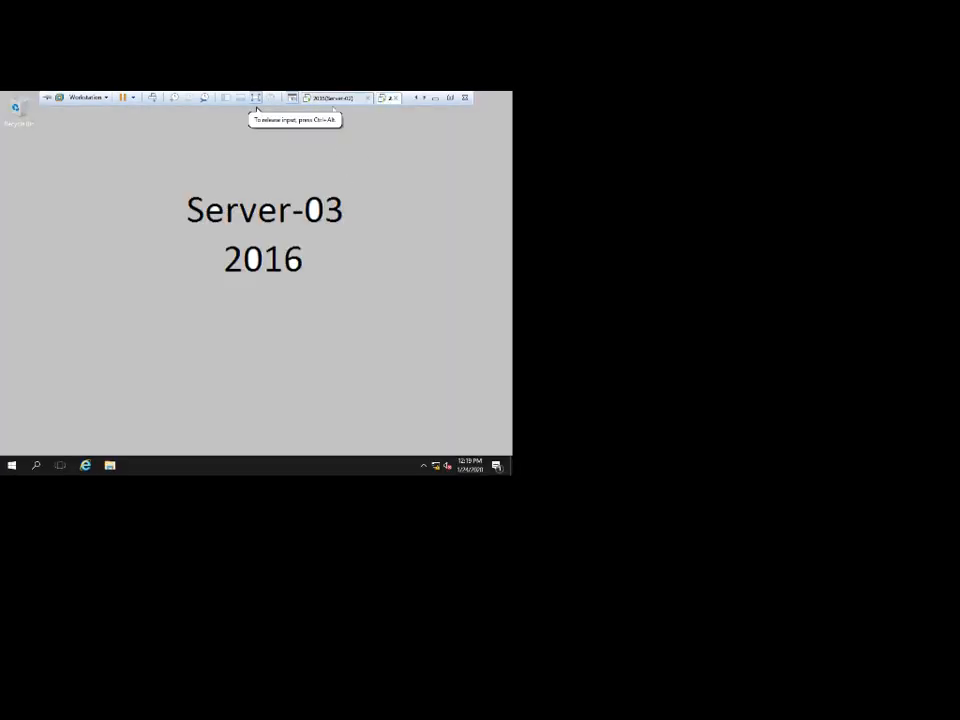
{"action": "left_click", "coordinate": [336, 98]}
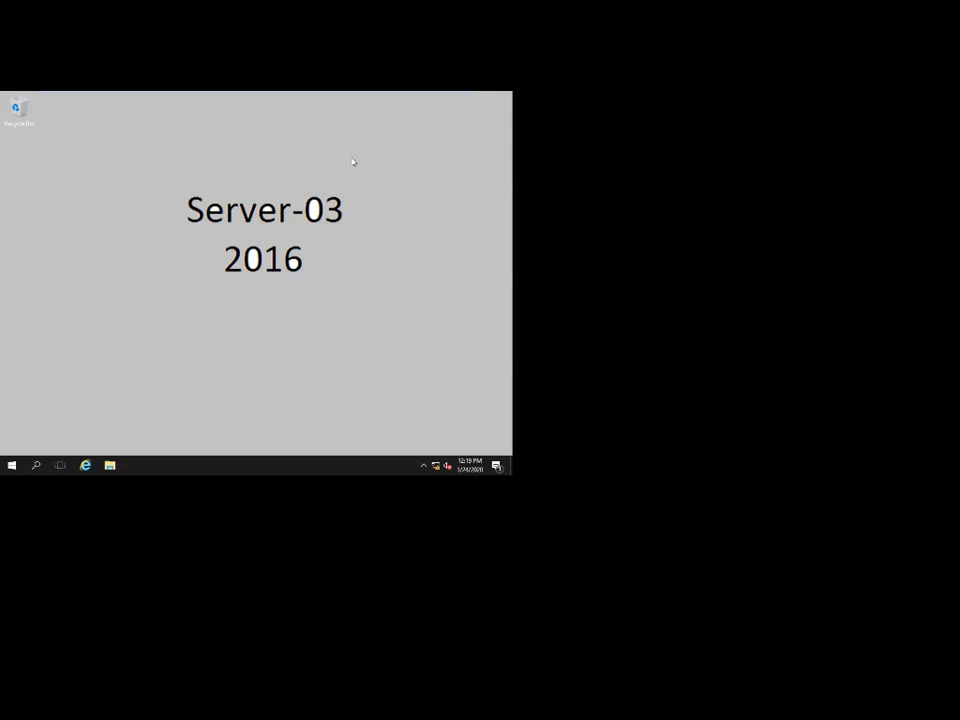
Flip between the Server-03 desktop and Server-02's boot screen, ending on Server-02.
{"action": "mouse_move", "coordinate": [249, 93]}
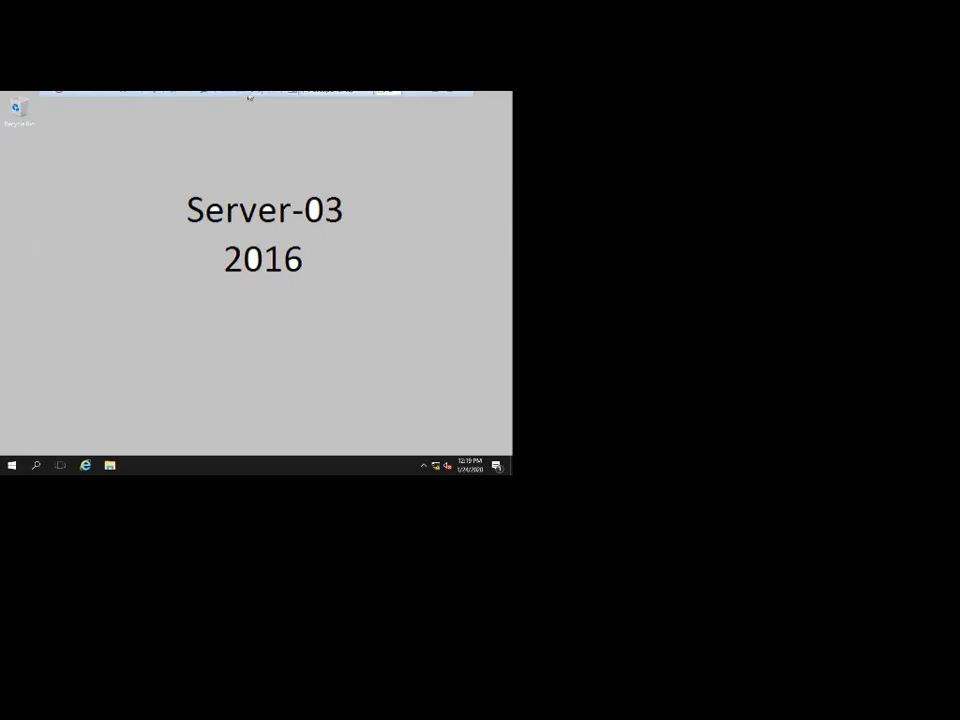
{"action": "left_click", "coordinate": [335, 97]}
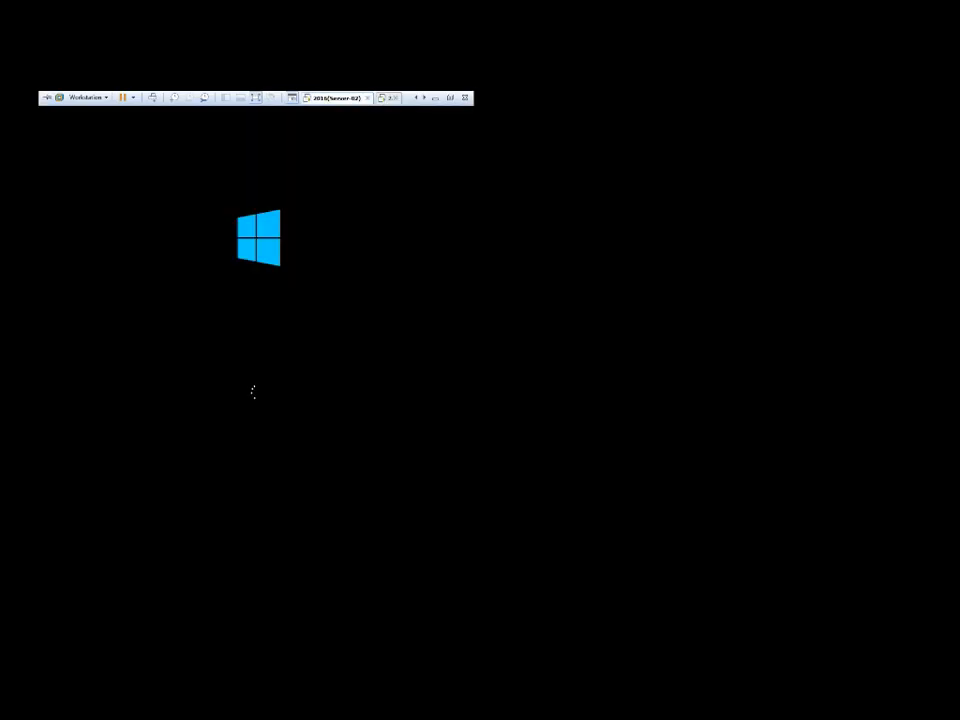
{"action": "left_click", "coordinate": [387, 98]}
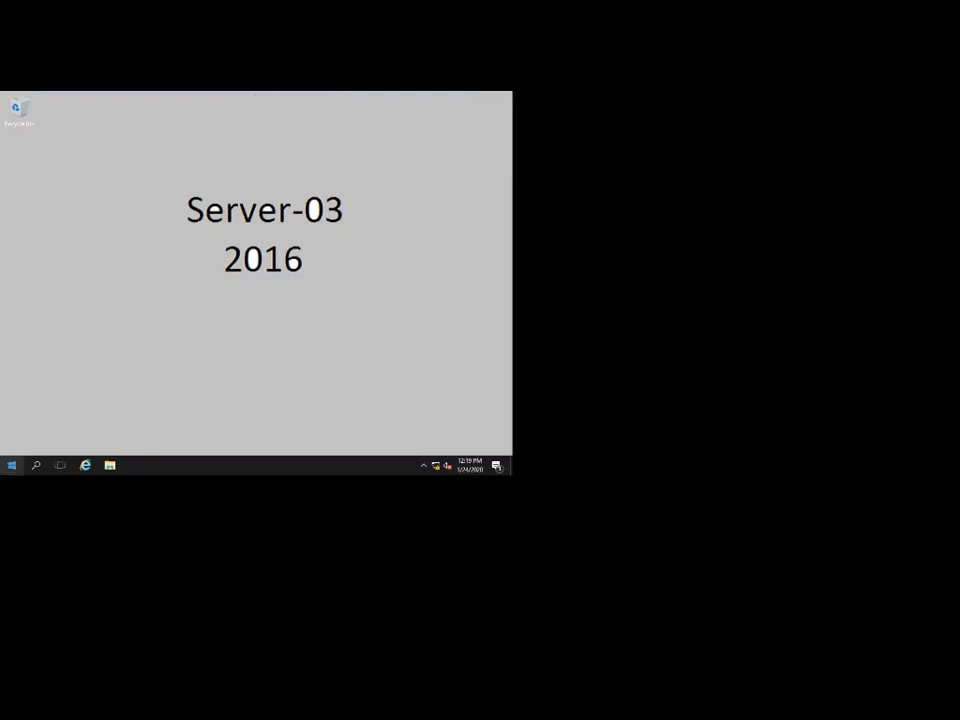
{"action": "left_click", "coordinate": [330, 98]}
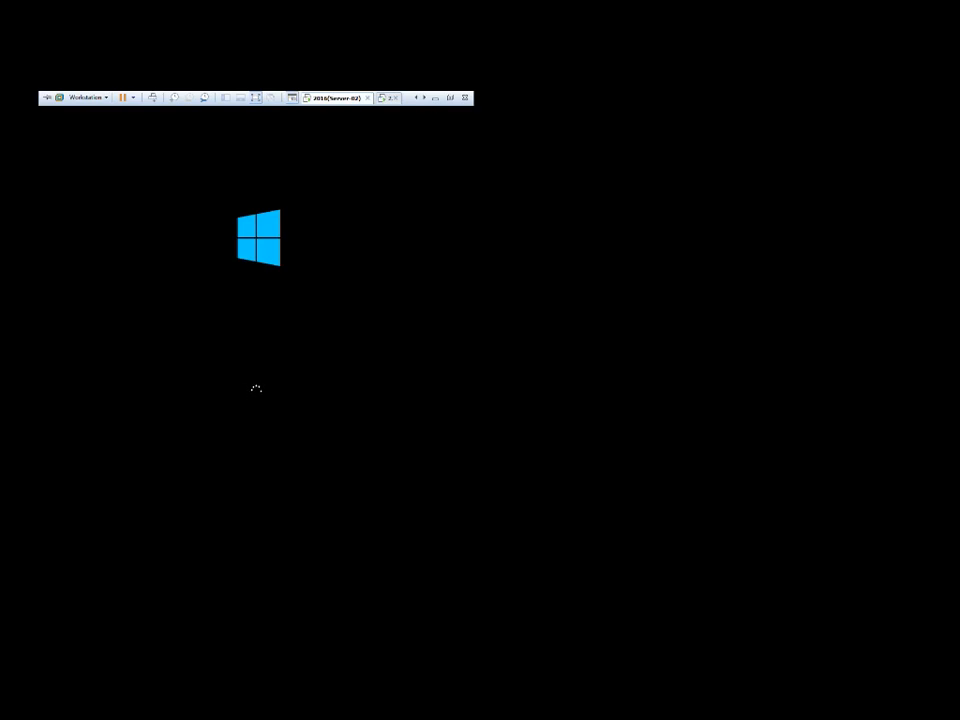
{"action": "mouse_move", "coordinate": [388, 96]}
Open and close Server-03's Start menu, then return to Server-02's boot screen.
{"action": "left_click", "coordinate": [388, 97]}
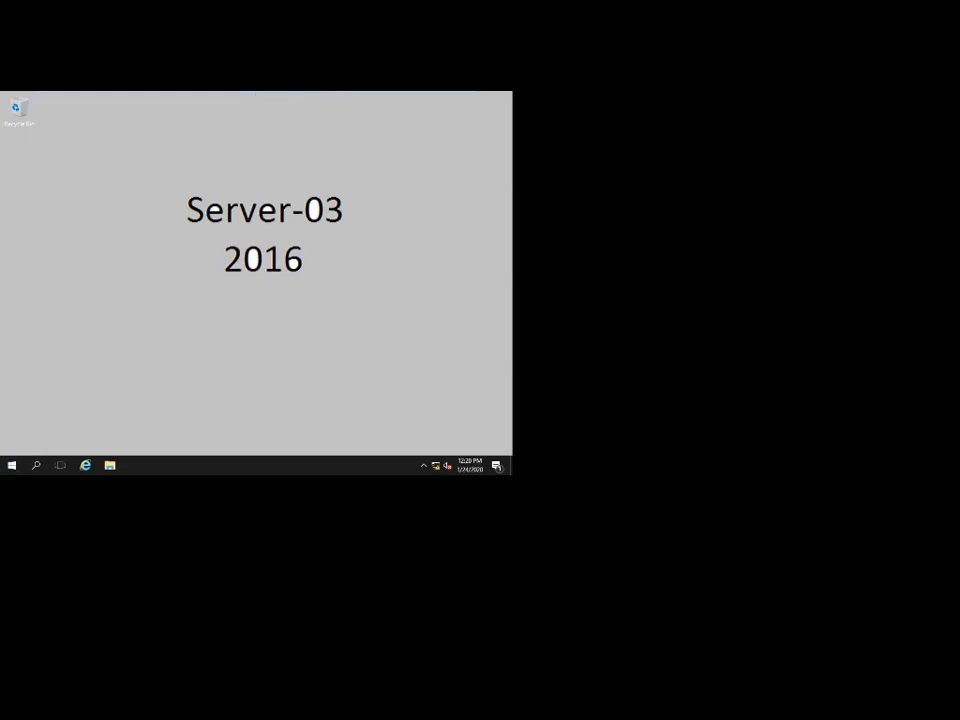
{"action": "key", "text": "super"}
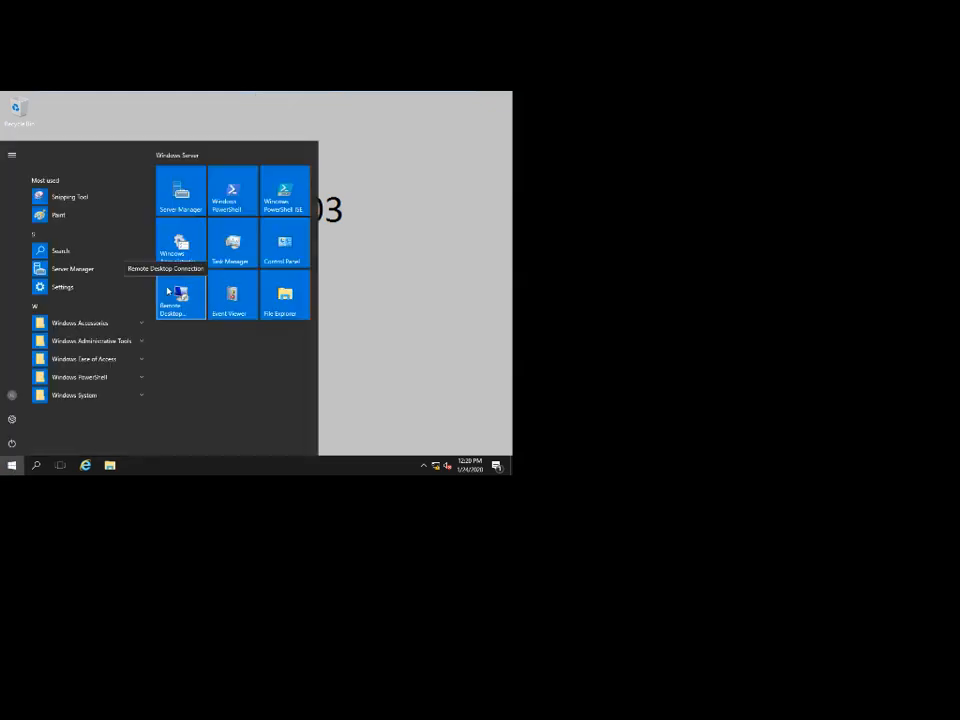
{"action": "left_click", "coordinate": [375, 164]}
{"action": "left_click", "coordinate": [335, 98]}
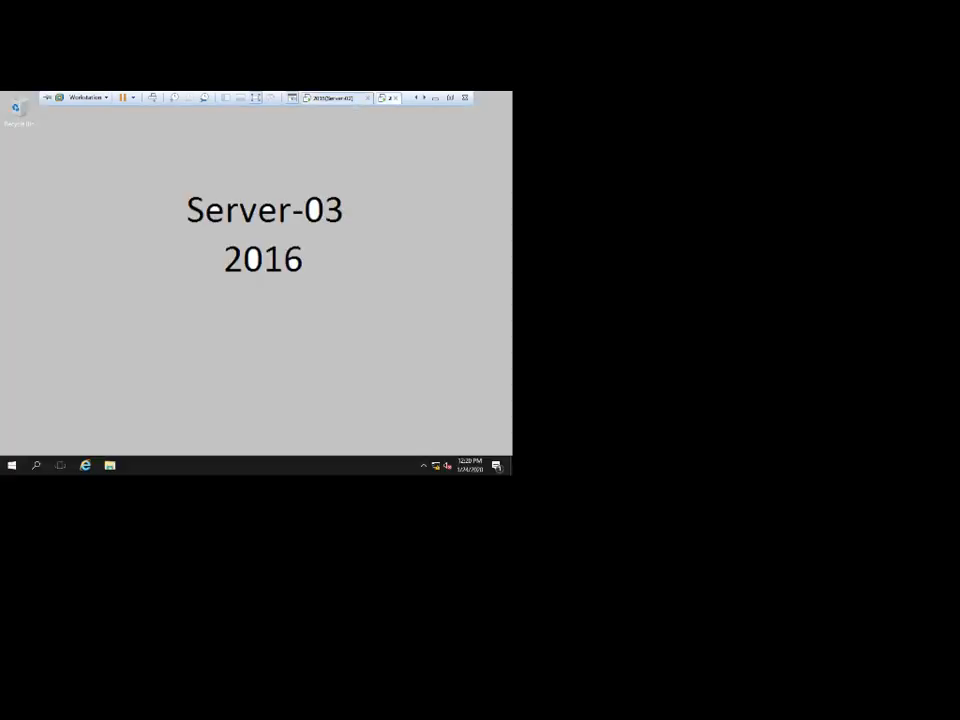
Watch Server-02 configure Hyper-V features at 88%, peeking briefly at Server-03.
{"action": "left_click", "coordinate": [334, 98]}
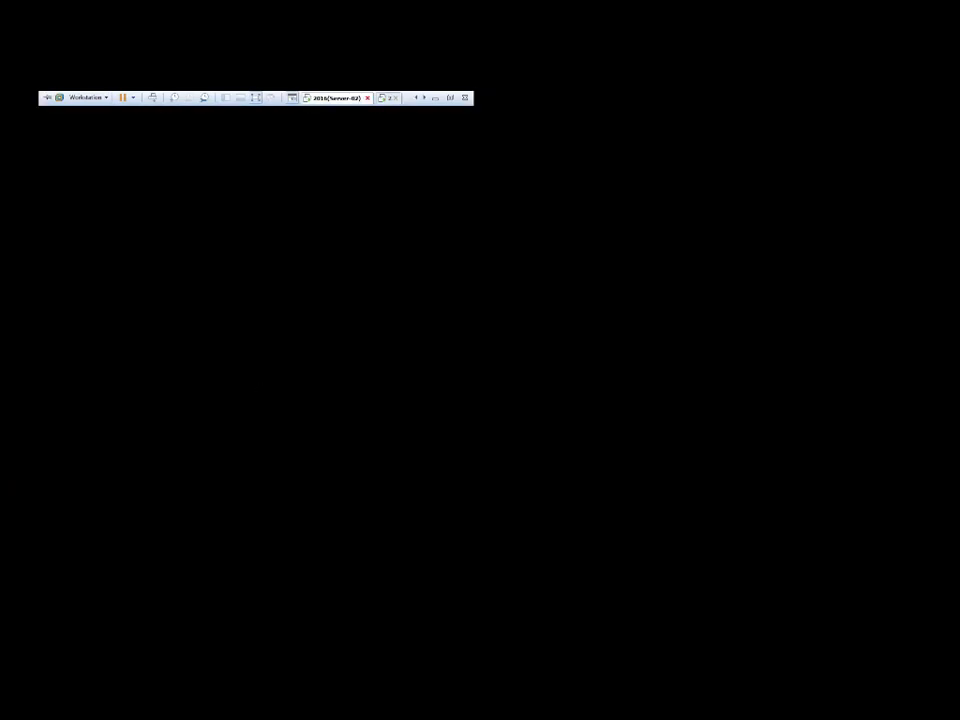
{"action": "left_click", "coordinate": [387, 98]}
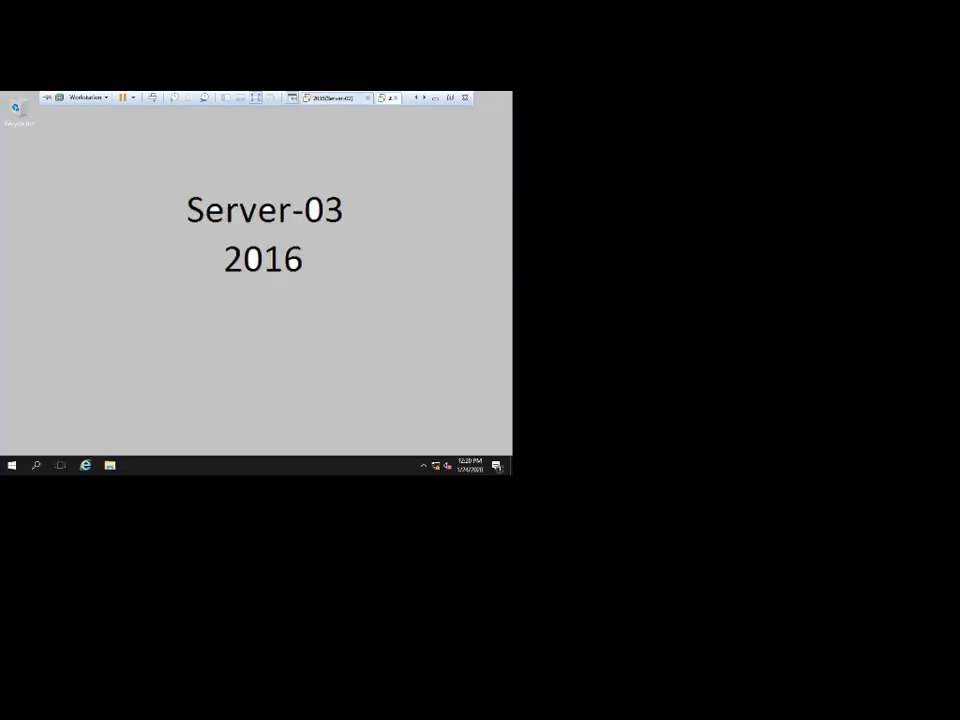
{"action": "left_click", "coordinate": [335, 98]}
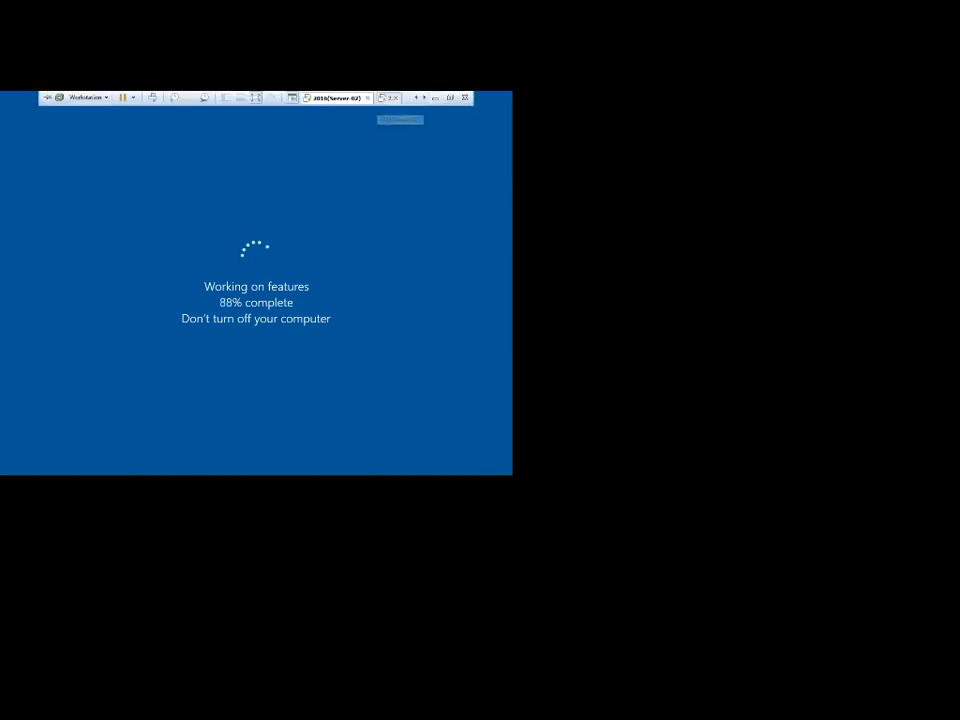
Glance at the Server-03 desktop, then return to Server-02's feature configuration progress.
{"action": "left_click", "coordinate": [388, 97]}
{"action": "left_click", "coordinate": [330, 97]}
{"action": "left_click", "coordinate": [326, 253]}
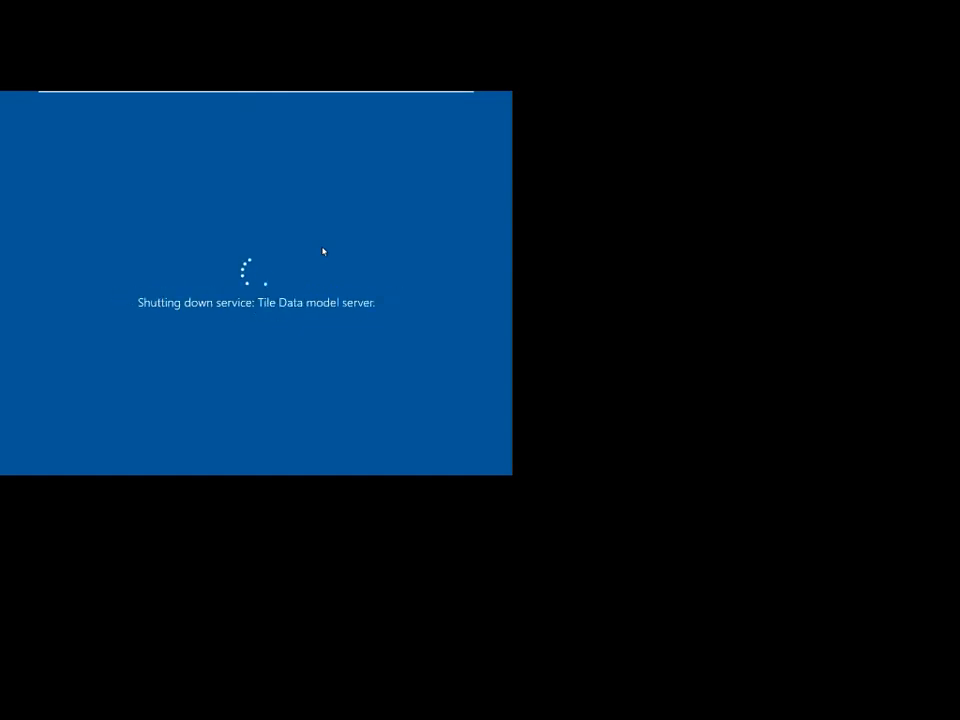
Open and close Server-03's Start menu, then check on Server-02 as it restarts.
{"action": "left_click", "coordinate": [388, 97]}
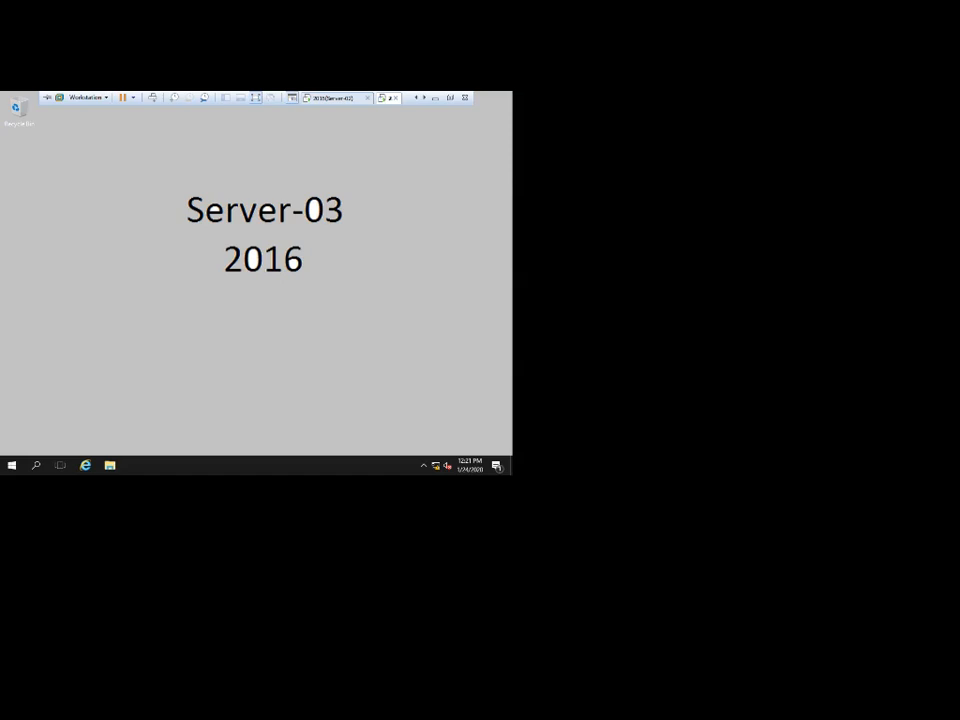
{"action": "left_click", "coordinate": [257, 108]}
{"action": "left_click", "coordinate": [13, 472]}
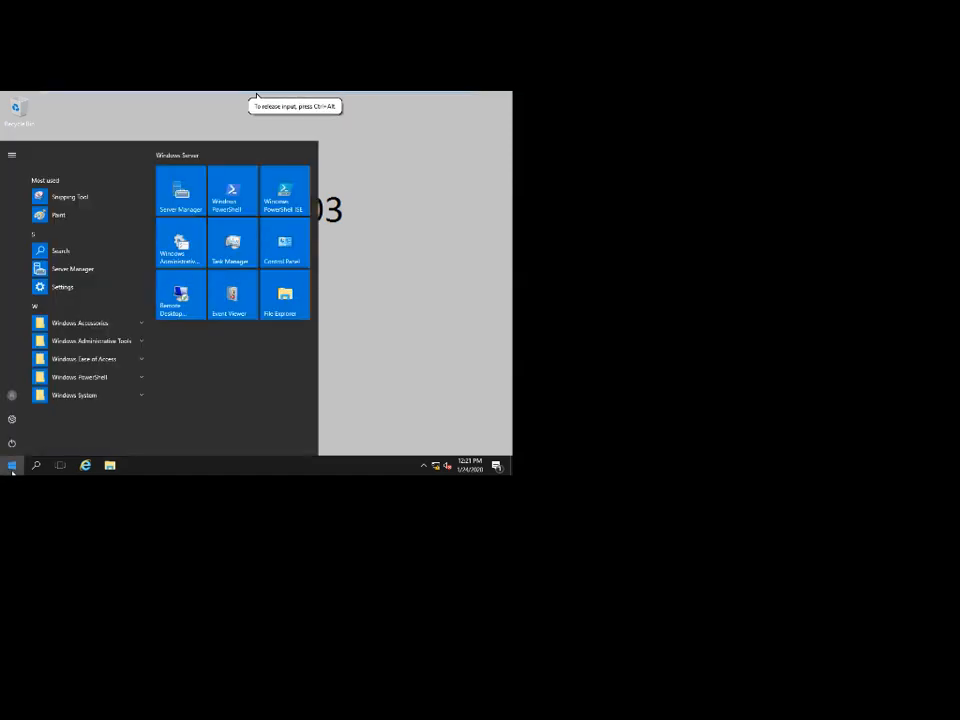
{"action": "left_click", "coordinate": [472, 238]}
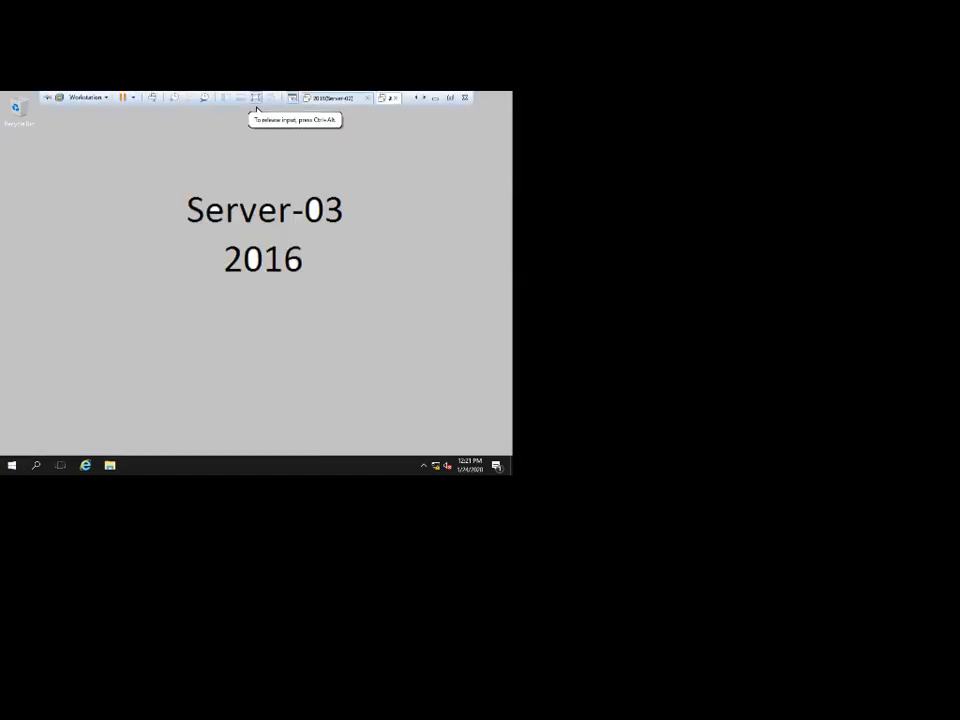
{"action": "left_click", "coordinate": [343, 98]}
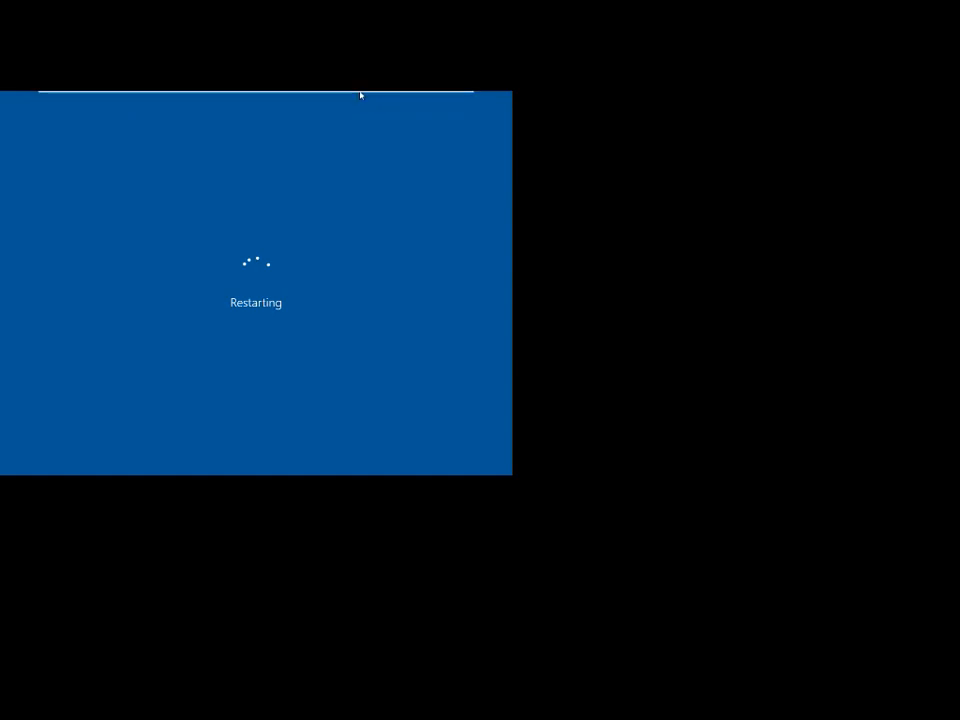
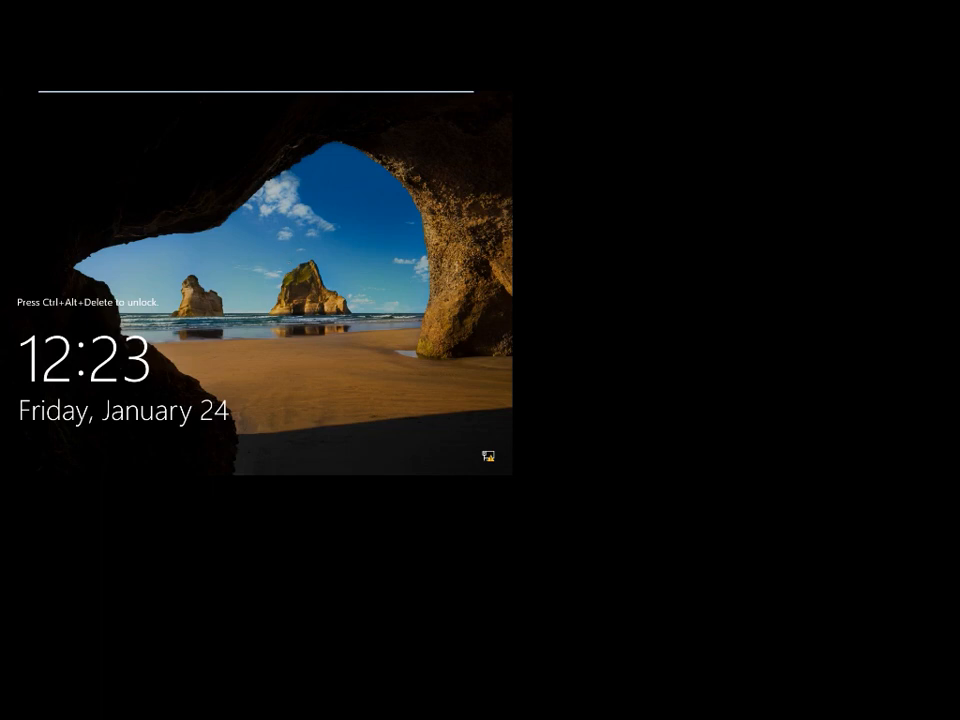
Dismiss the lock screen and sign in with the administrator password.
{"action": "left_click", "coordinate": [392, 98]}
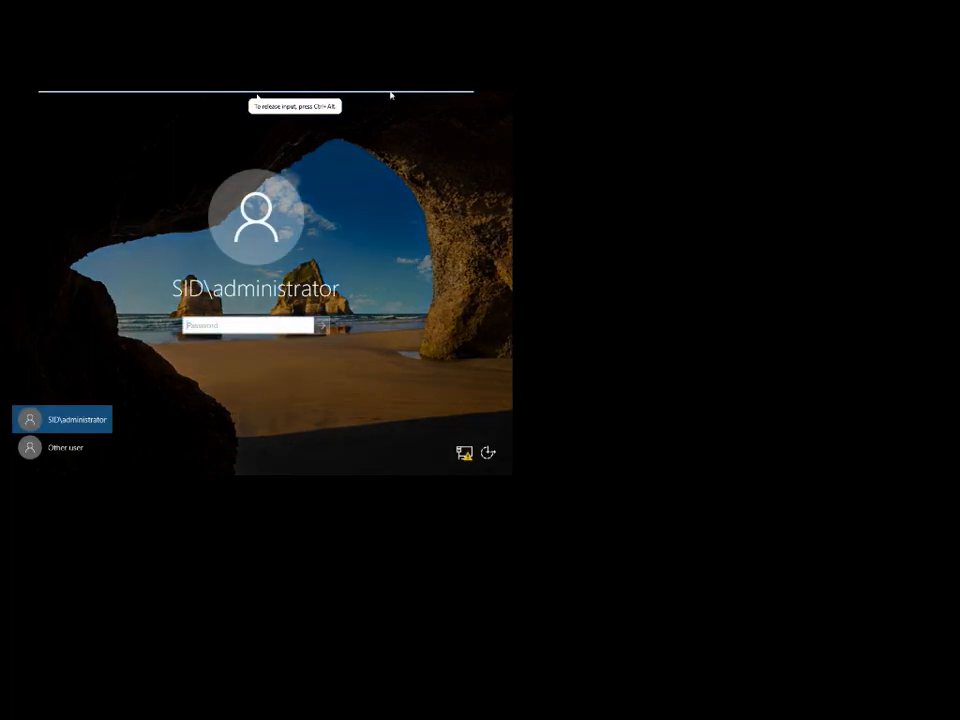
{"action": "mouse_move", "coordinate": [390, 92]}
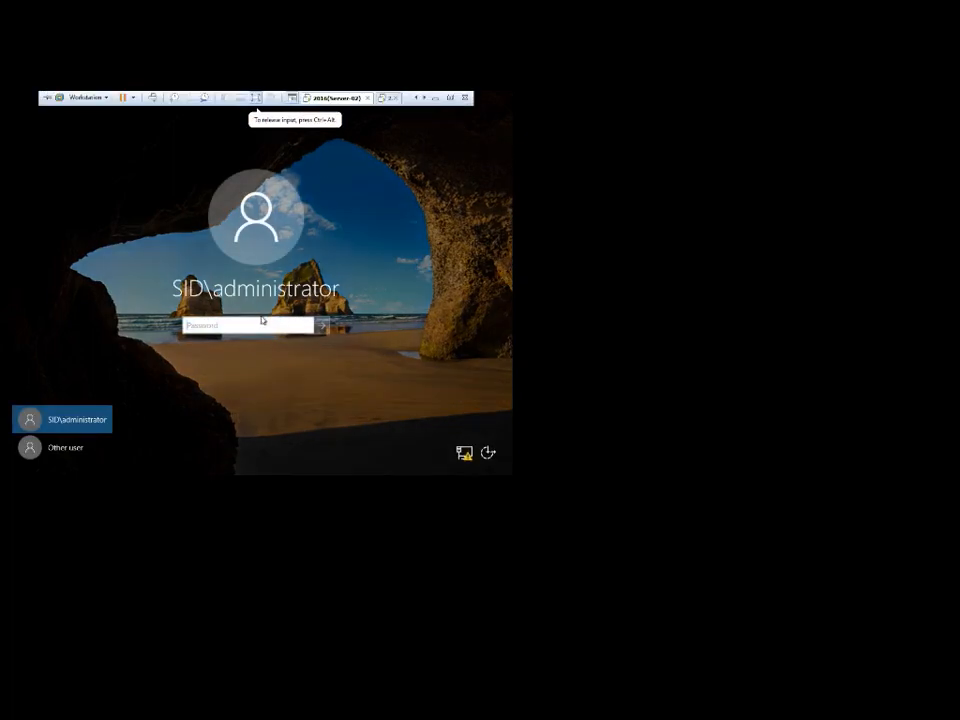
{"action": "type", "text": "•••••••"}
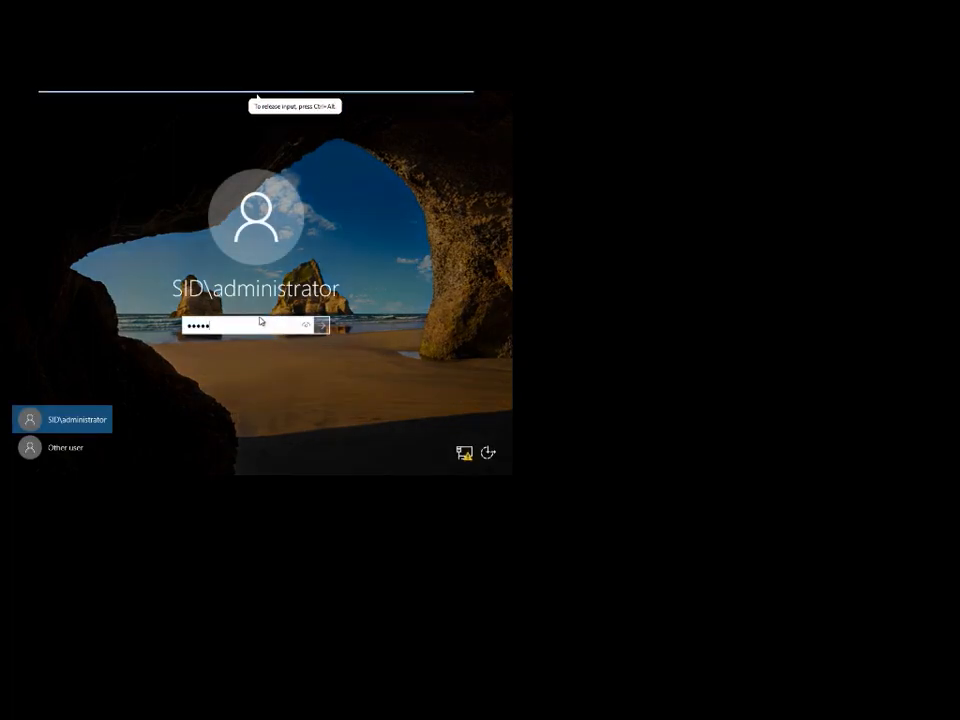
{"action": "key", "text": "Return"}
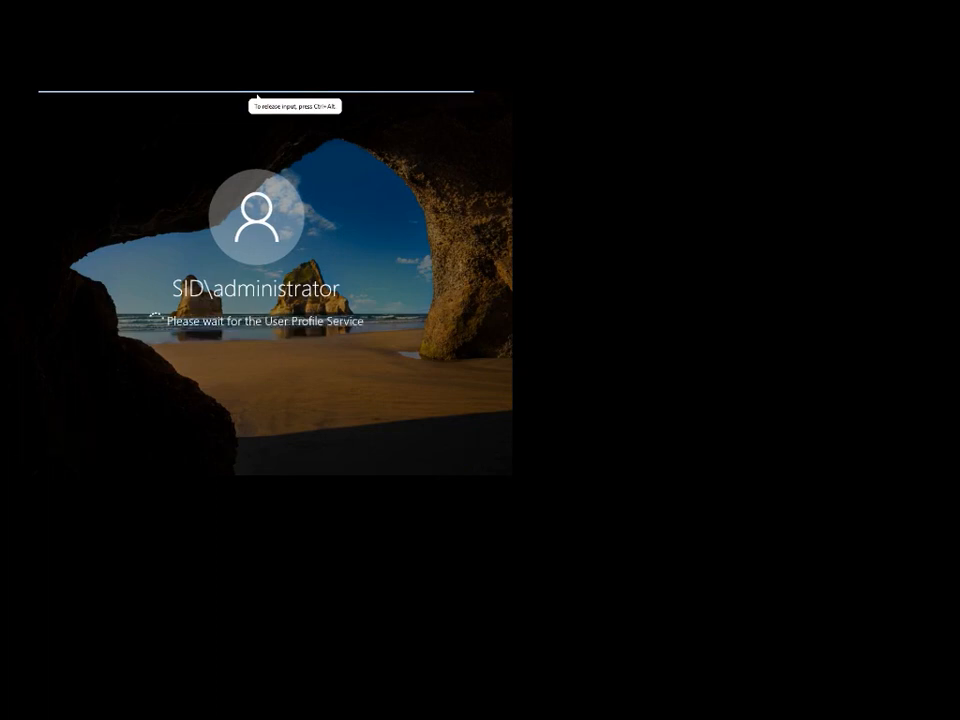
{"action": "key", "text": "ctrl+alt"}
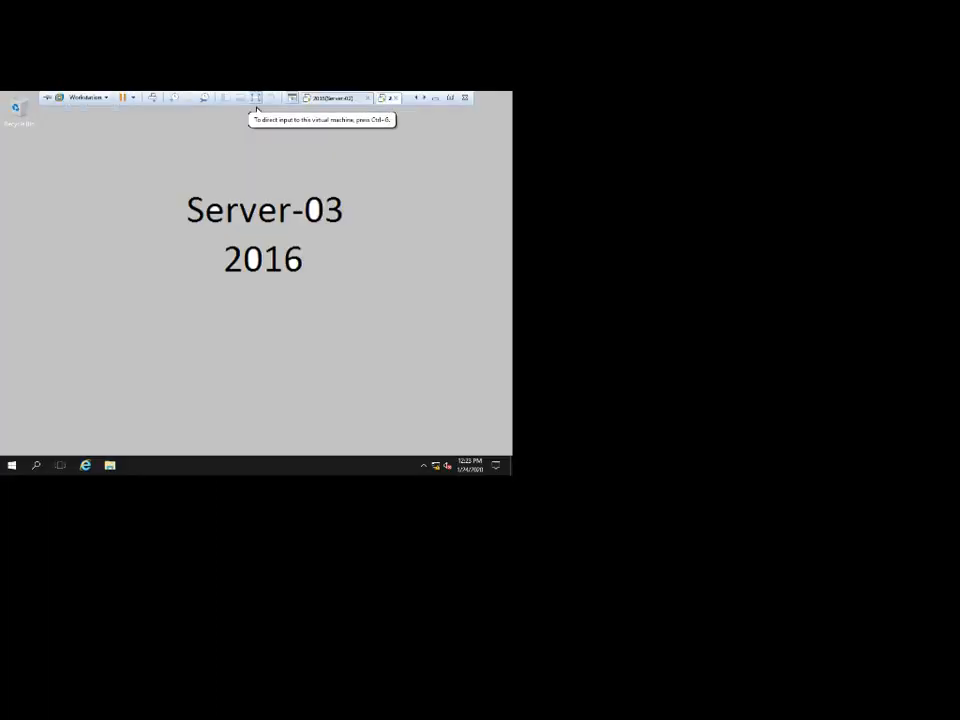
Launch Server Manager from Server-03's Start menu, then switch to the Server-02 virtual machine.
{"action": "left_click", "coordinate": [11, 465]}
{"action": "left_click", "coordinate": [173, 187]}
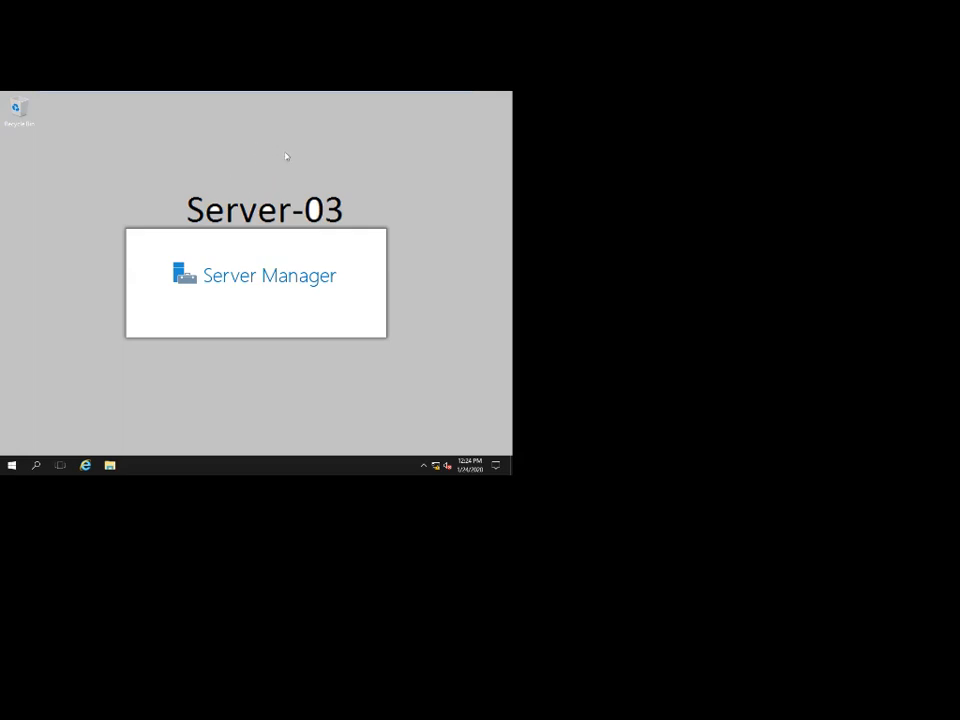
{"action": "mouse_move", "coordinate": [288, 94]}
{"action": "left_click", "coordinate": [333, 98]}
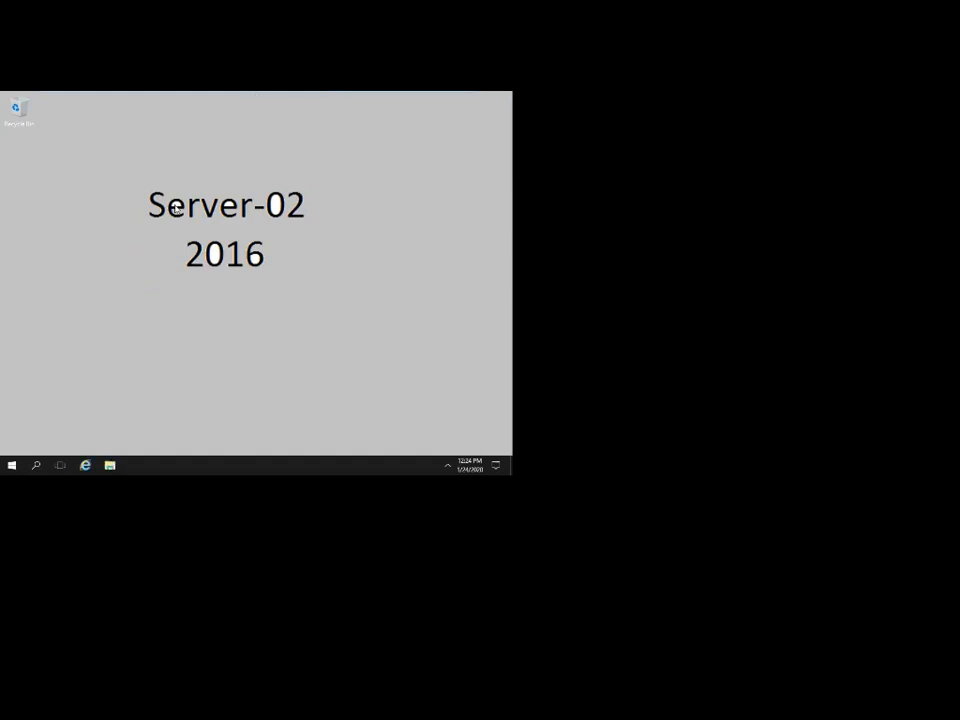
Refresh the Server-02 desktop several times from its right-click menu.
{"action": "right_click", "coordinate": [86, 261]}
{"action": "left_click", "coordinate": [103, 259]}
{"action": "right_click", "coordinate": [175, 206]}
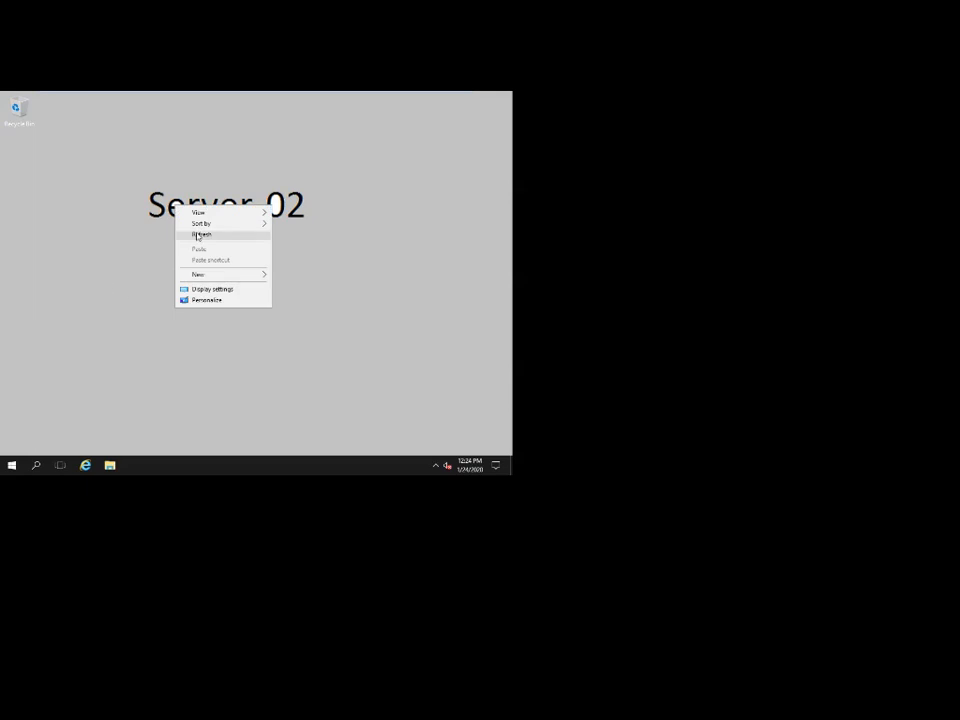
{"action": "left_click", "coordinate": [197, 236]}
{"action": "right_click", "coordinate": [131, 208]}
{"action": "left_click", "coordinate": [152, 236]}
{"action": "right_click", "coordinate": [118, 216]}
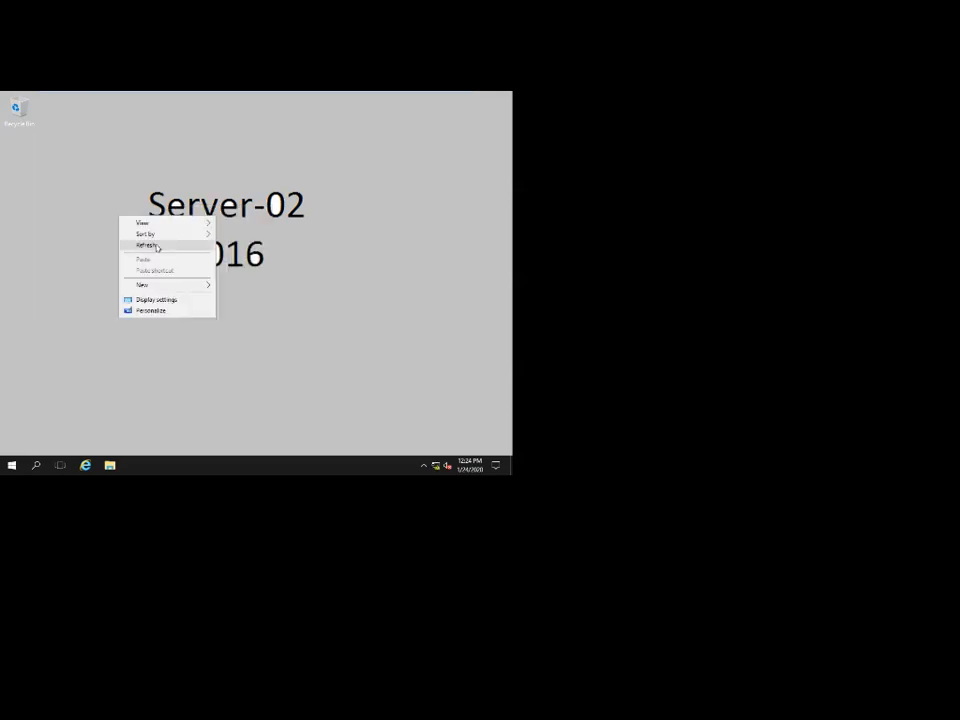
{"action": "left_click", "coordinate": [150, 245]}
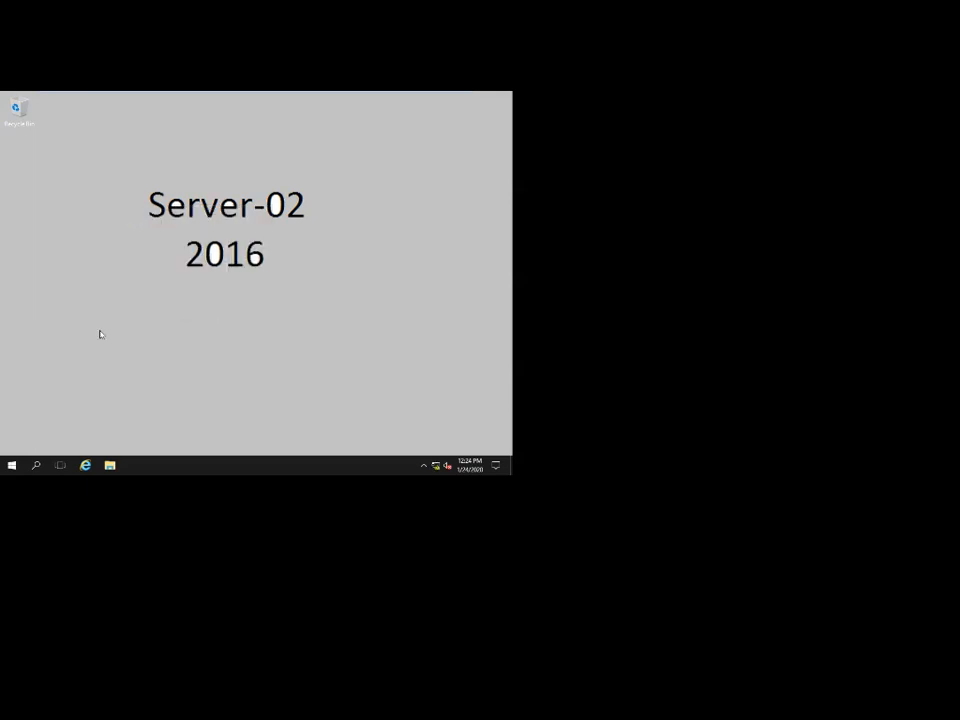
Open Server Manager from Start under Windows Administrative Tools.
{"action": "left_click", "coordinate": [10, 466]}
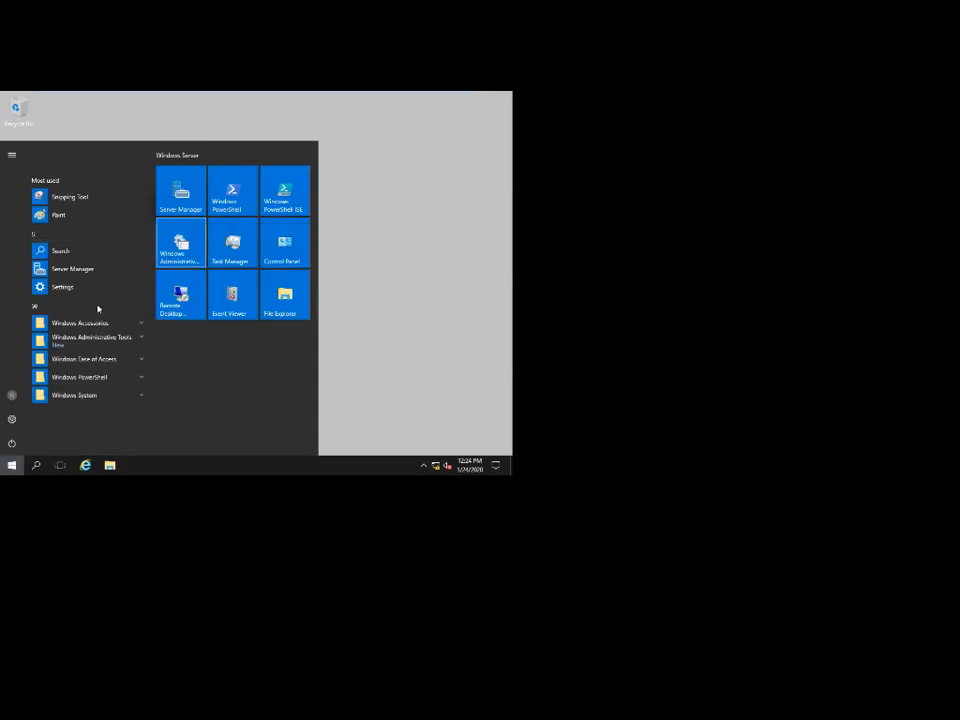
{"action": "left_click", "coordinate": [96, 346]}
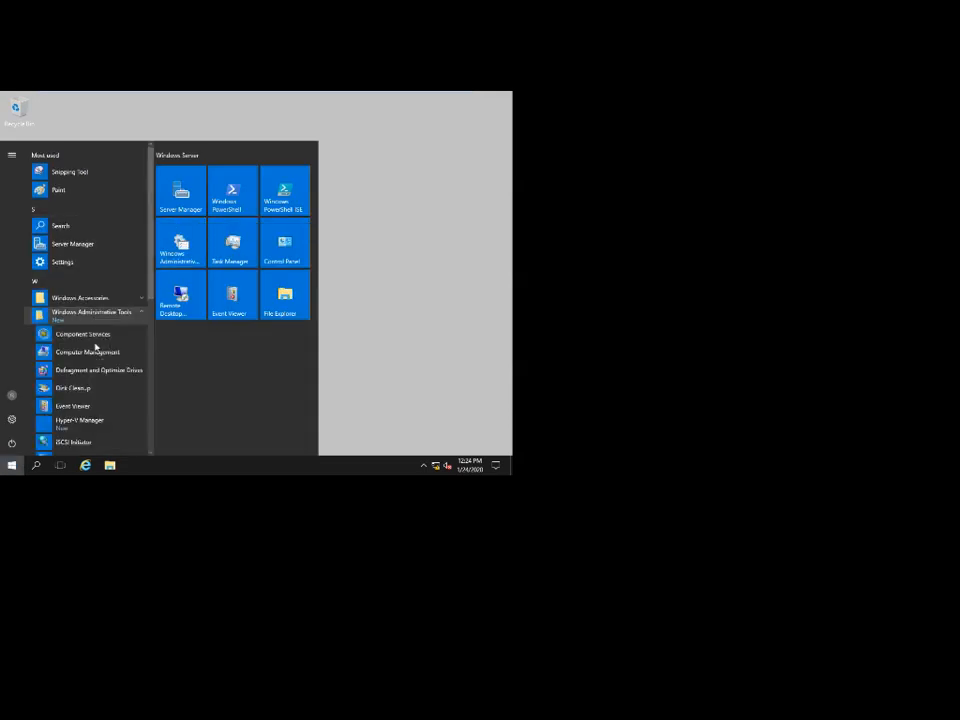
{"action": "scroll", "coordinate": [117, 337], "scroll_direction": "down", "scroll_amount": 4}
{"action": "scroll", "coordinate": [115, 340], "scroll_direction": "down", "scroll_amount": 1}
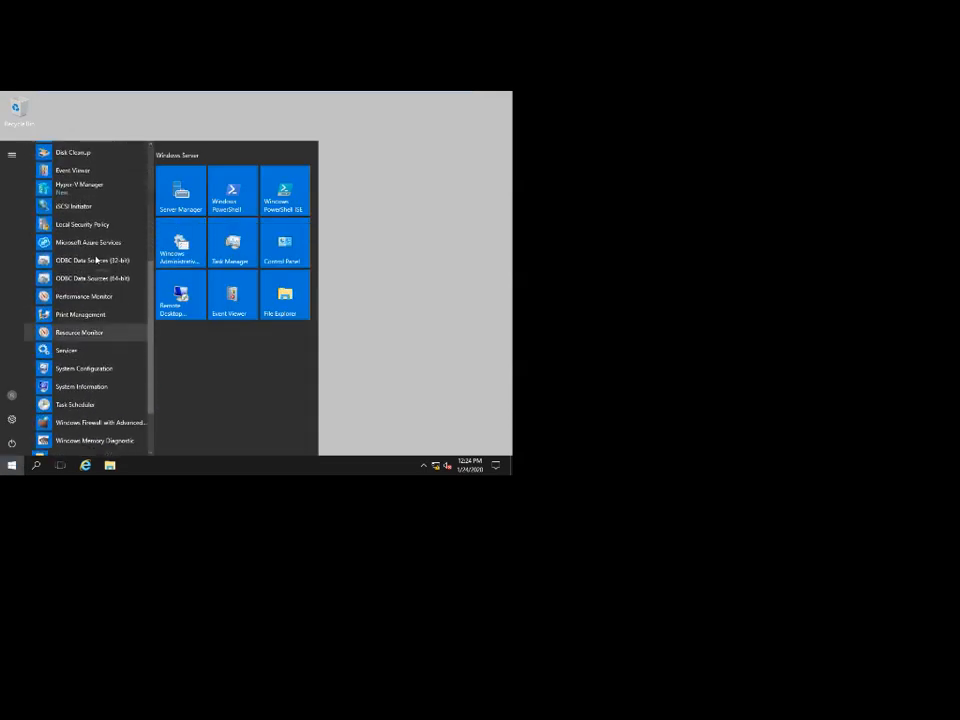
{"action": "left_click", "coordinate": [72, 188]}
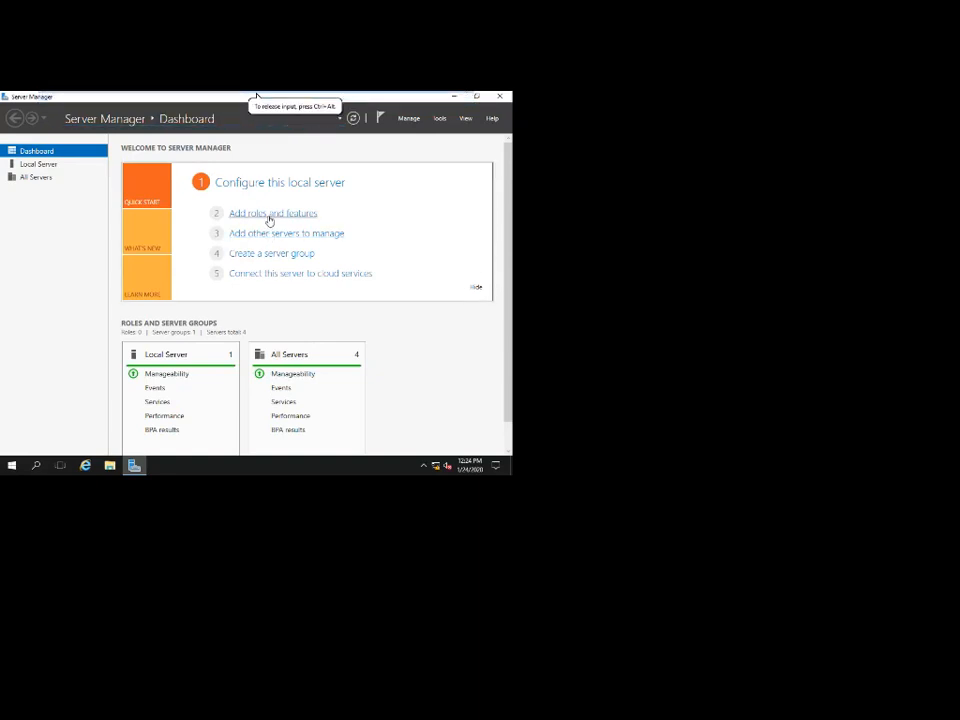
Start Add Roles and Features, dismiss the inventory notice, and view Server-03's removal progress.
{"action": "mouse_move", "coordinate": [281, 93]}
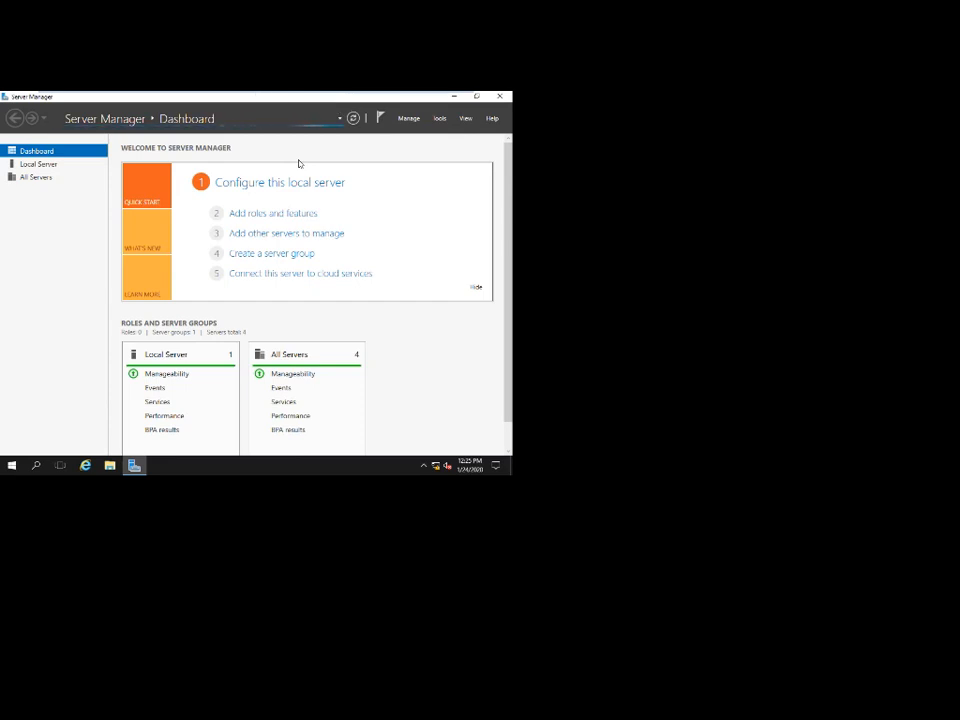
{"action": "left_click", "coordinate": [267, 215]}
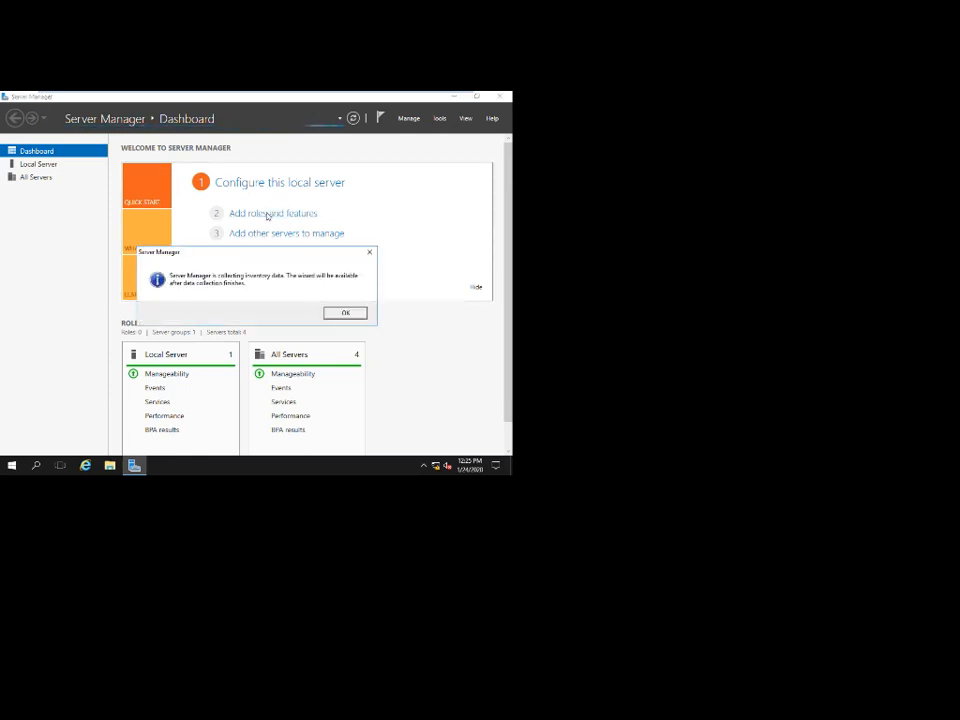
{"action": "left_click", "coordinate": [362, 314]}
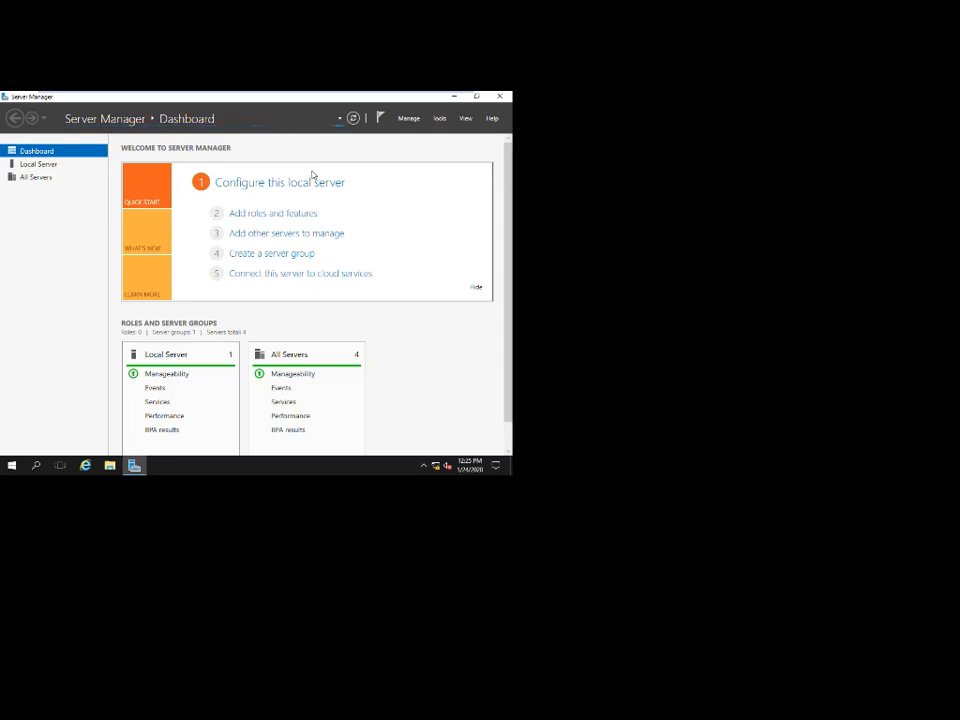
{"action": "mouse_move", "coordinate": [362, 94]}
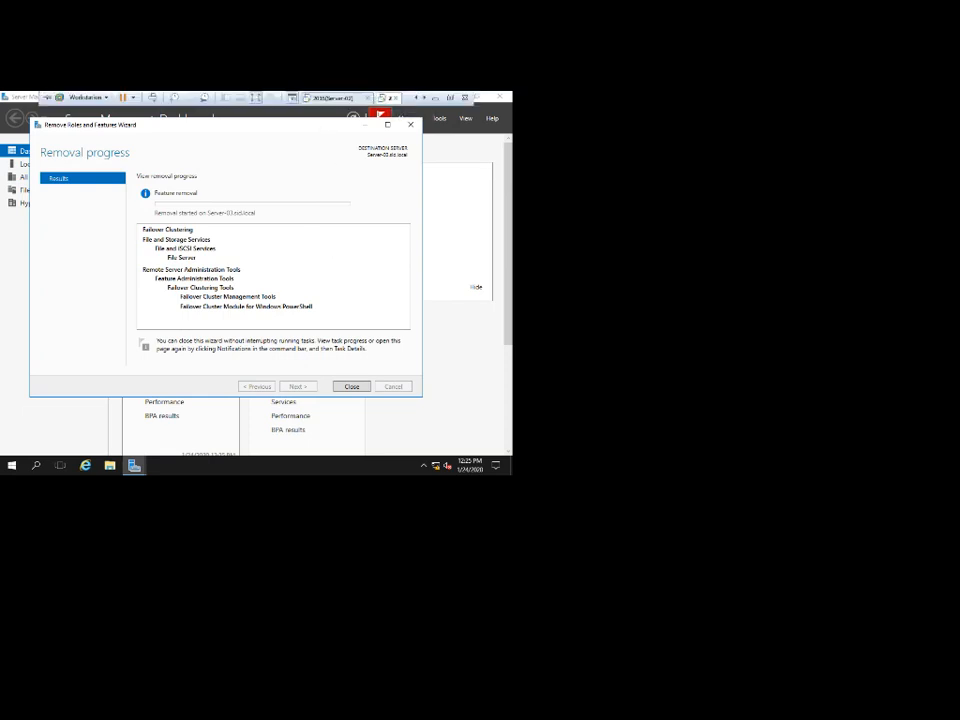
Wait for Failover Clustering and File Server removal on Server-03 to finish, then close the wizard.
{"action": "left_click", "coordinate": [335, 98]}
{"action": "left_click", "coordinate": [384, 98]}
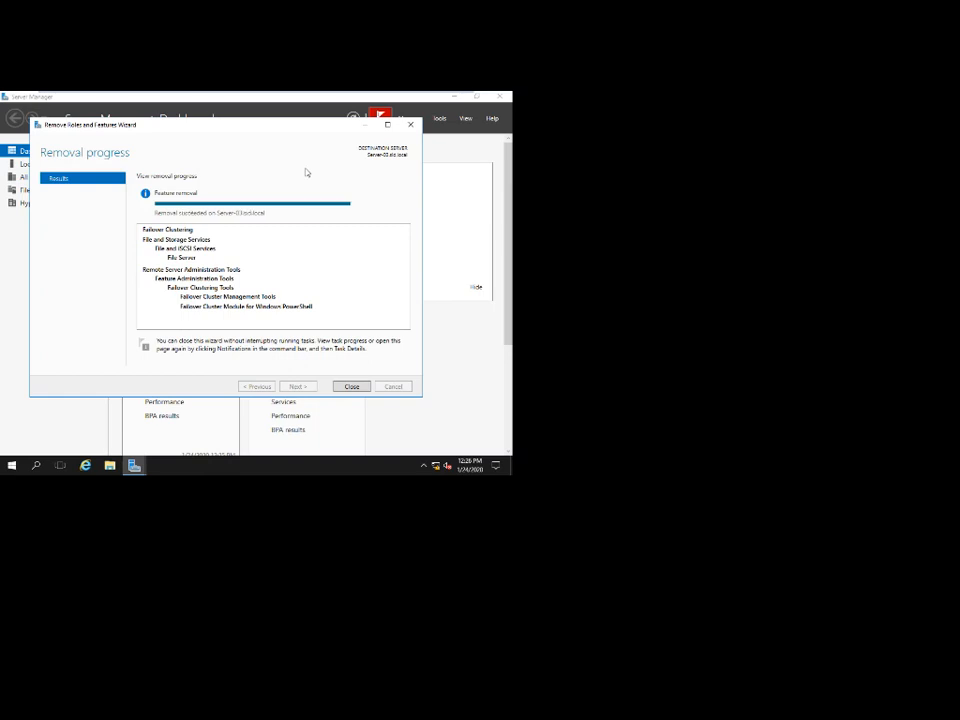
{"action": "left_click", "coordinate": [350, 386]}
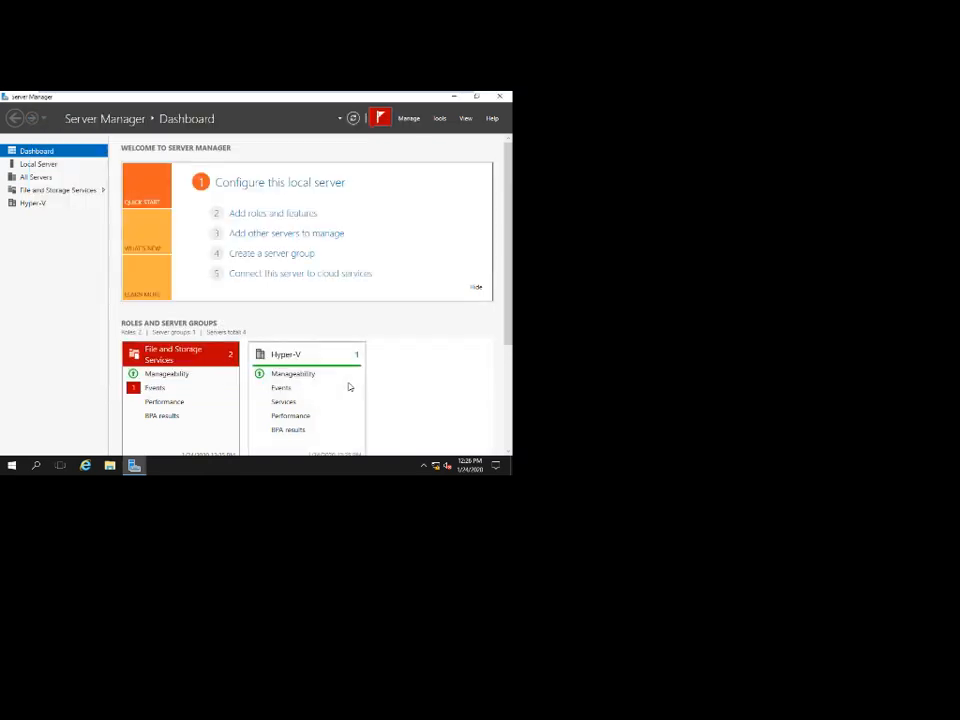
Start a role-based Add Roles installation with Server-03 as the destination server.
{"action": "left_click", "coordinate": [288, 214]}
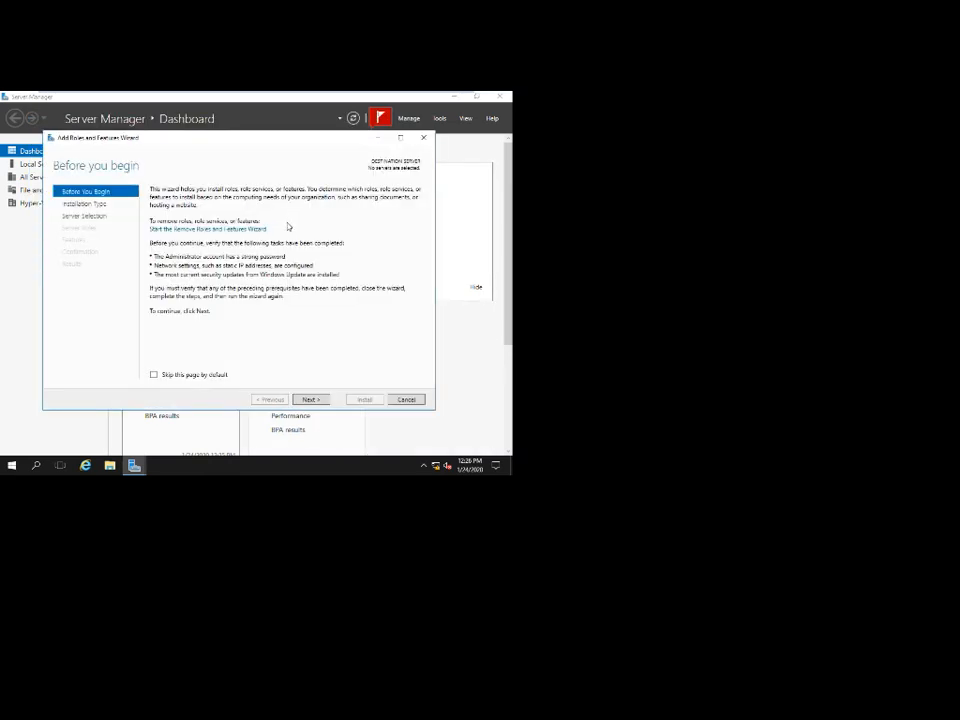
{"action": "left_click", "coordinate": [309, 399]}
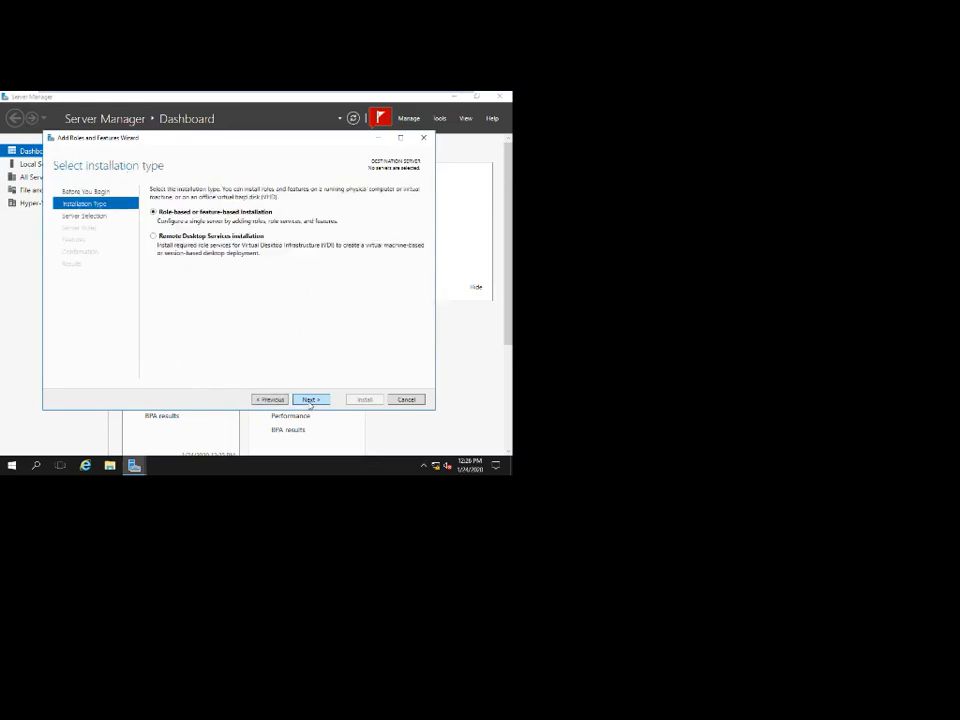
{"action": "left_click", "coordinate": [310, 400]}
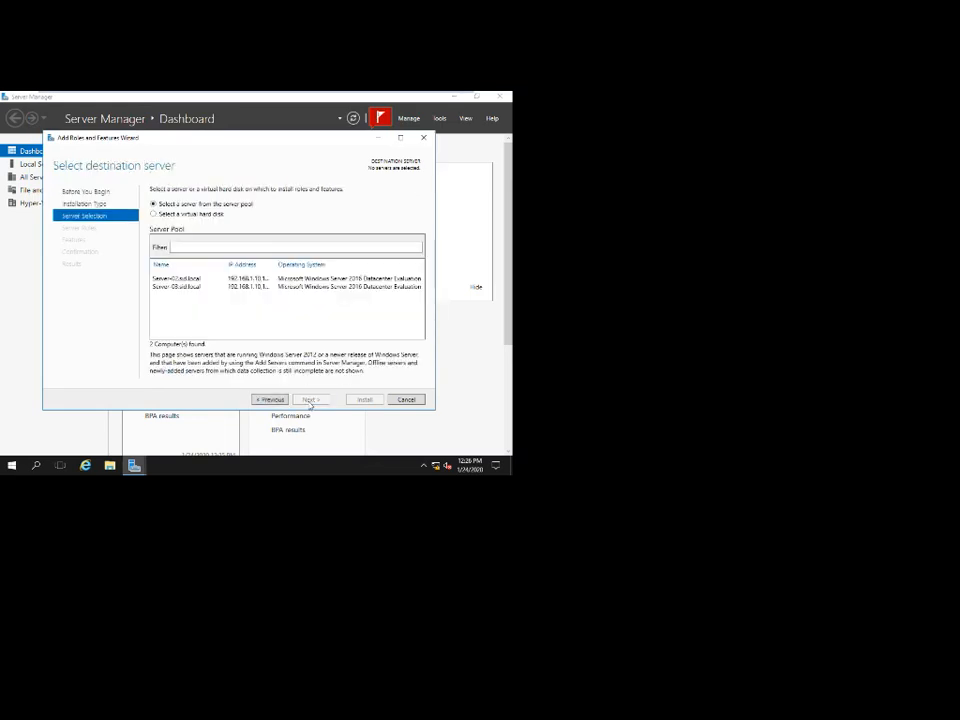
{"action": "mouse_move", "coordinate": [332, 93]}
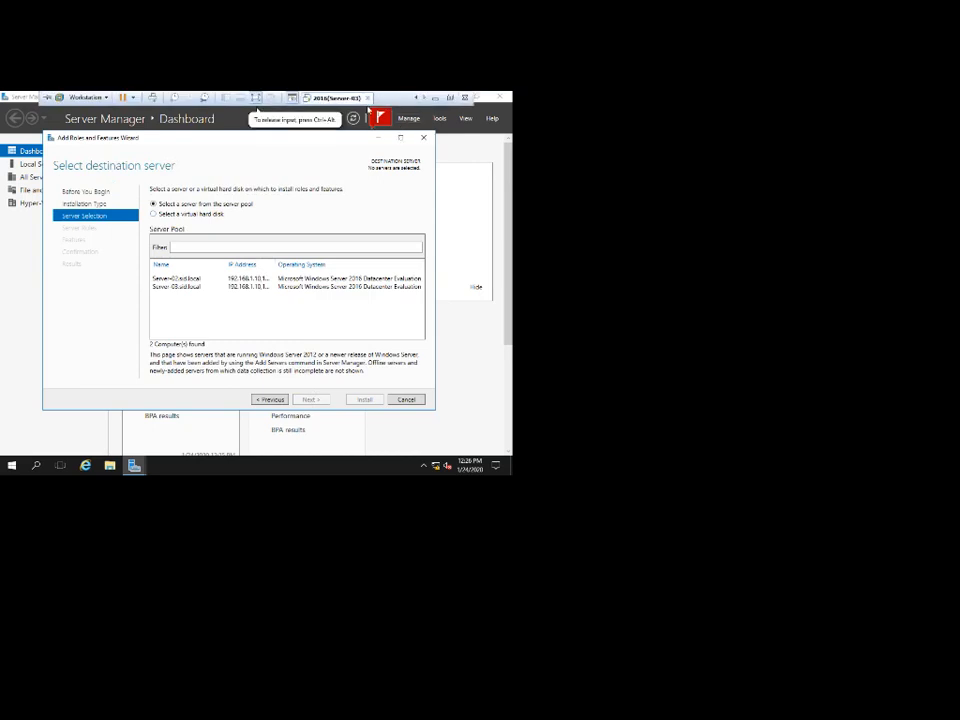
{"action": "left_click", "coordinate": [192, 288]}
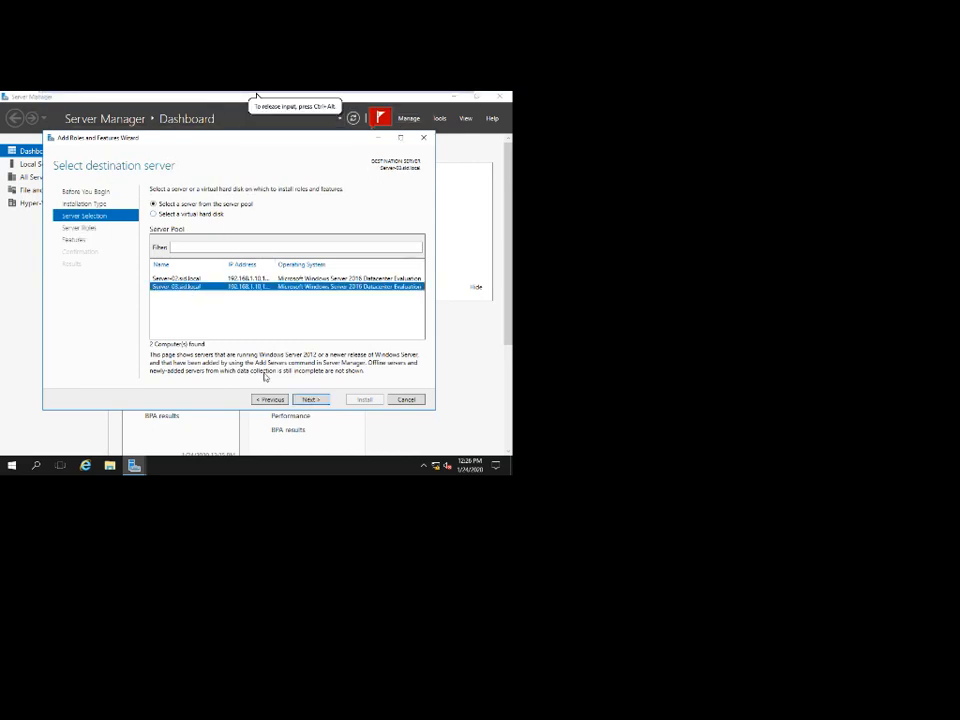
{"action": "left_click", "coordinate": [311, 400]}
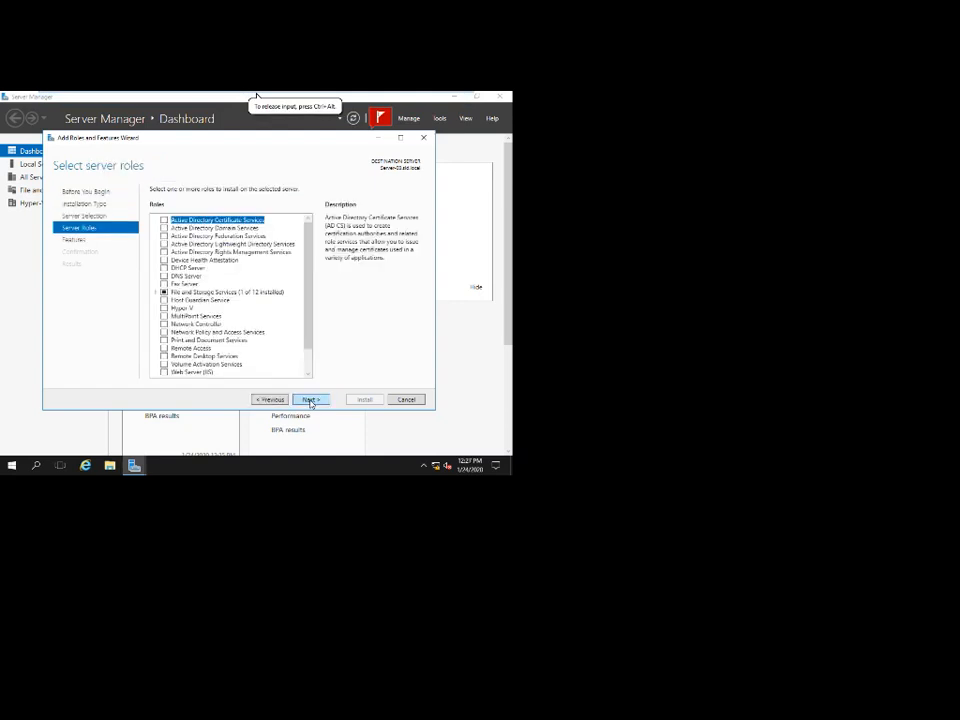
Select the Hyper-V role, including its required management tools.
{"action": "left_click", "coordinate": [164, 309]}
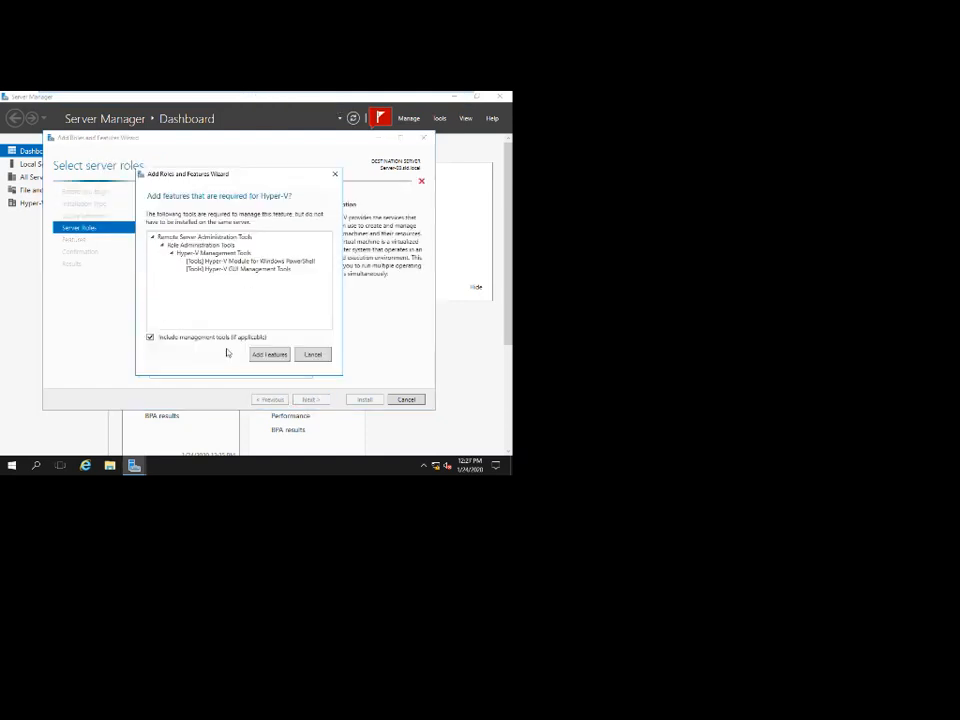
{"action": "left_click", "coordinate": [268, 354]}
{"action": "left_click", "coordinate": [318, 400]}
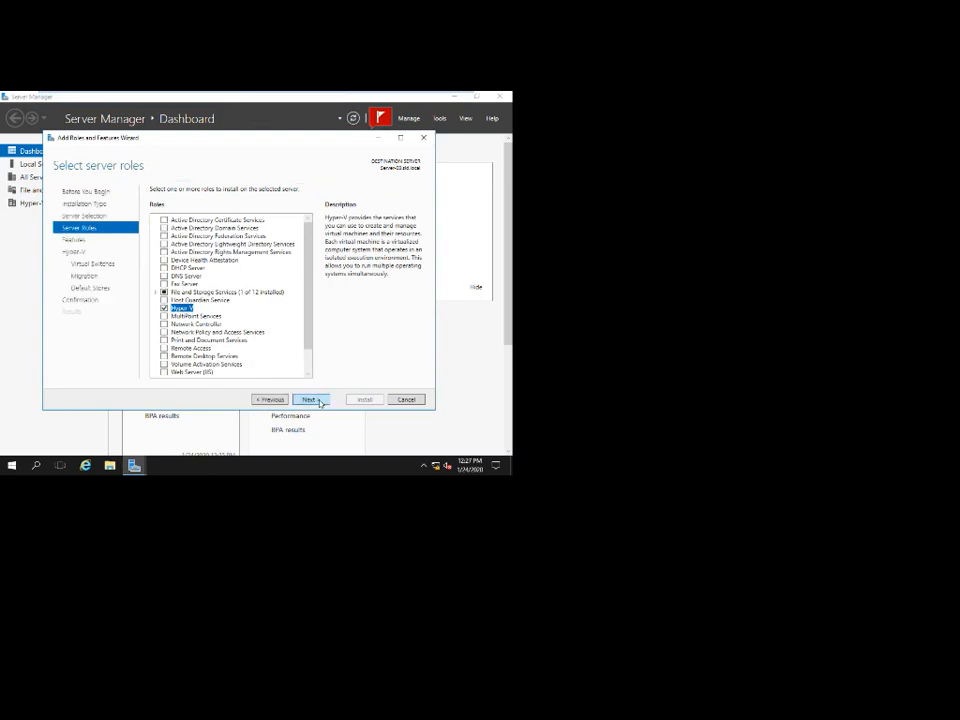
Keep default features, no virtual switch, default migration and storage, and allow automatic restart.
{"action": "left_click", "coordinate": [310, 399]}
{"action": "left_click", "coordinate": [310, 399]}
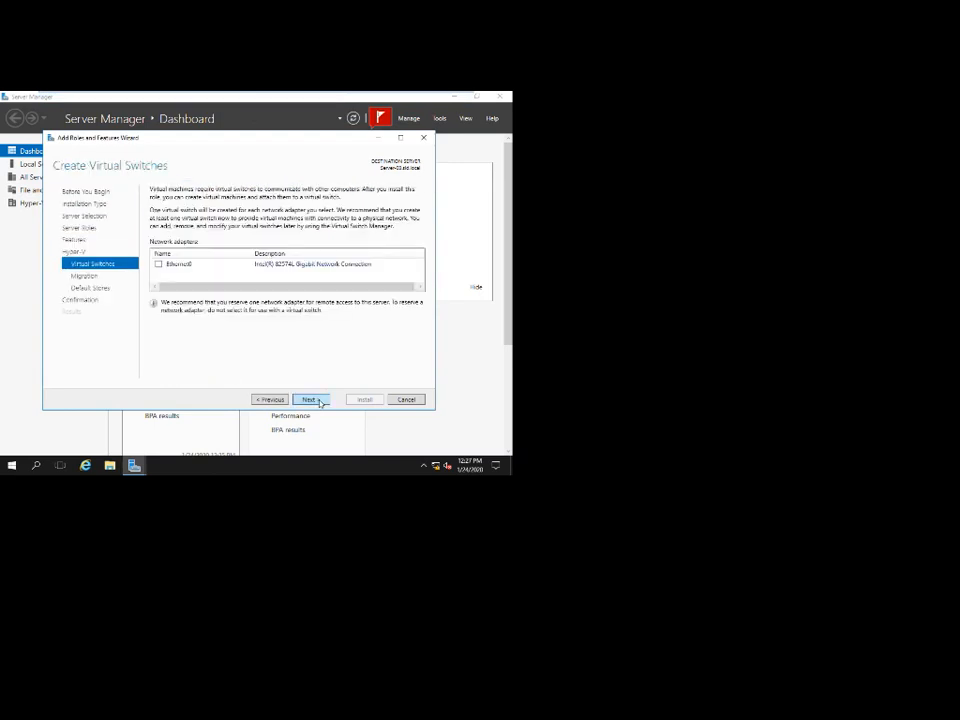
{"action": "left_click", "coordinate": [312, 400]}
{"action": "left_click", "coordinate": [310, 399]}
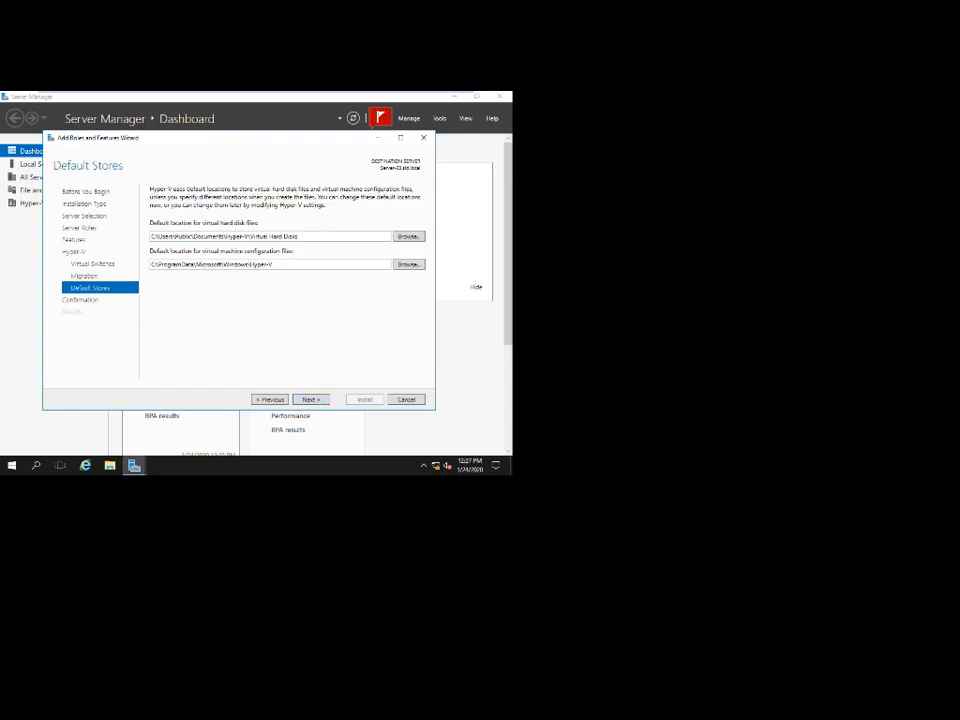
{"action": "left_click", "coordinate": [310, 399]}
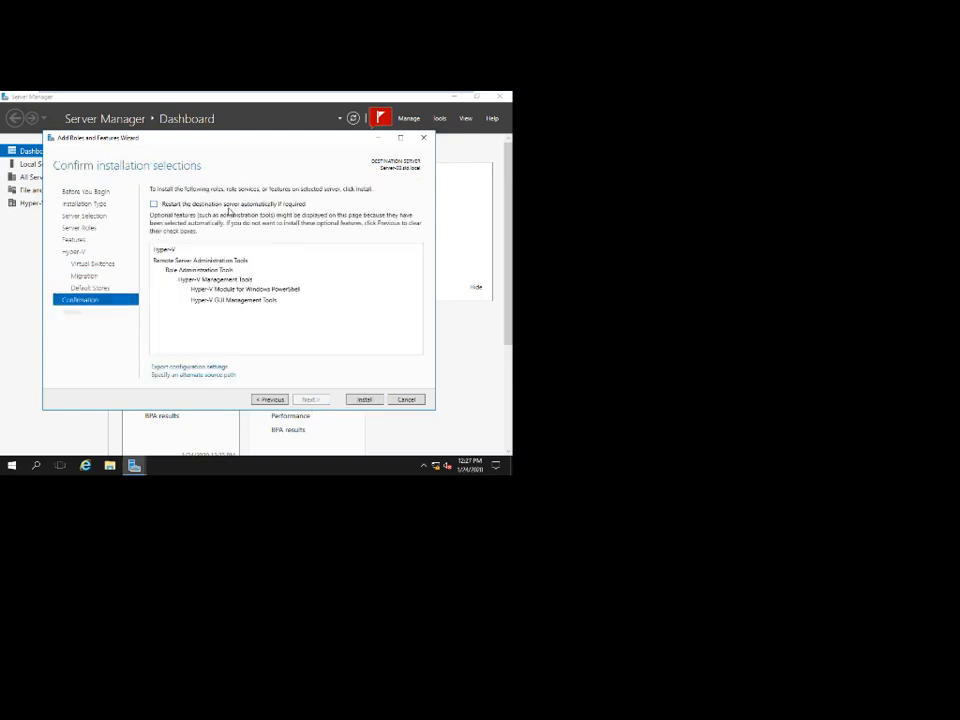
{"action": "left_click", "coordinate": [228, 206]}
{"action": "left_click", "coordinate": [290, 314]}
Install Hyper-V on Server-03, nudging the progress window right, then reveal Server-02.
{"action": "left_click", "coordinate": [364, 399]}
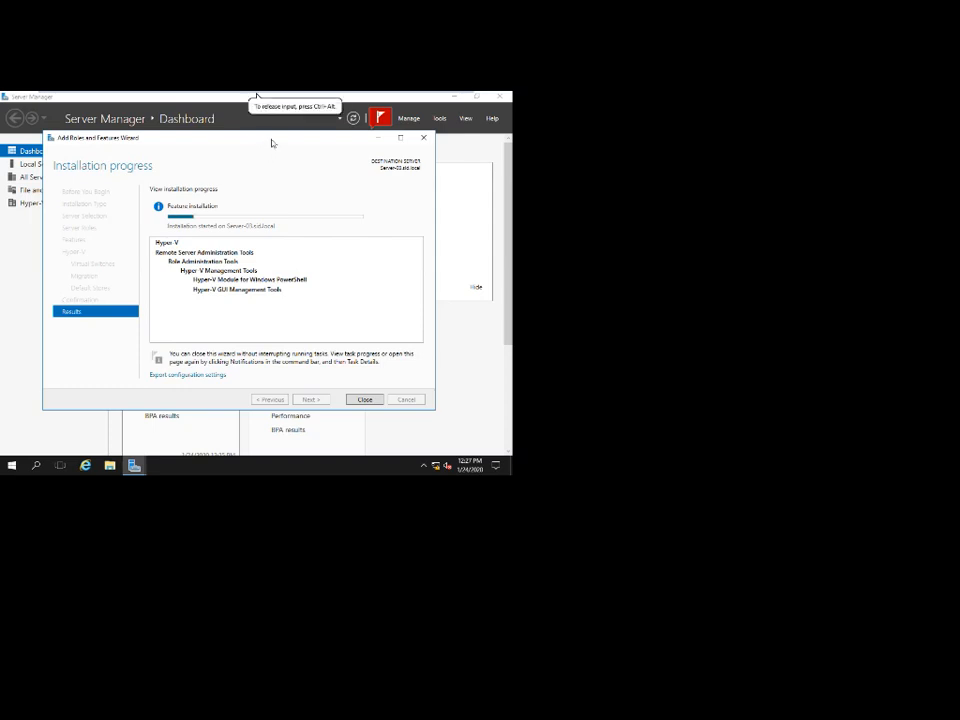
{"action": "left_click_drag", "start_coordinate": [251, 140], "coordinate": [296, 148]}
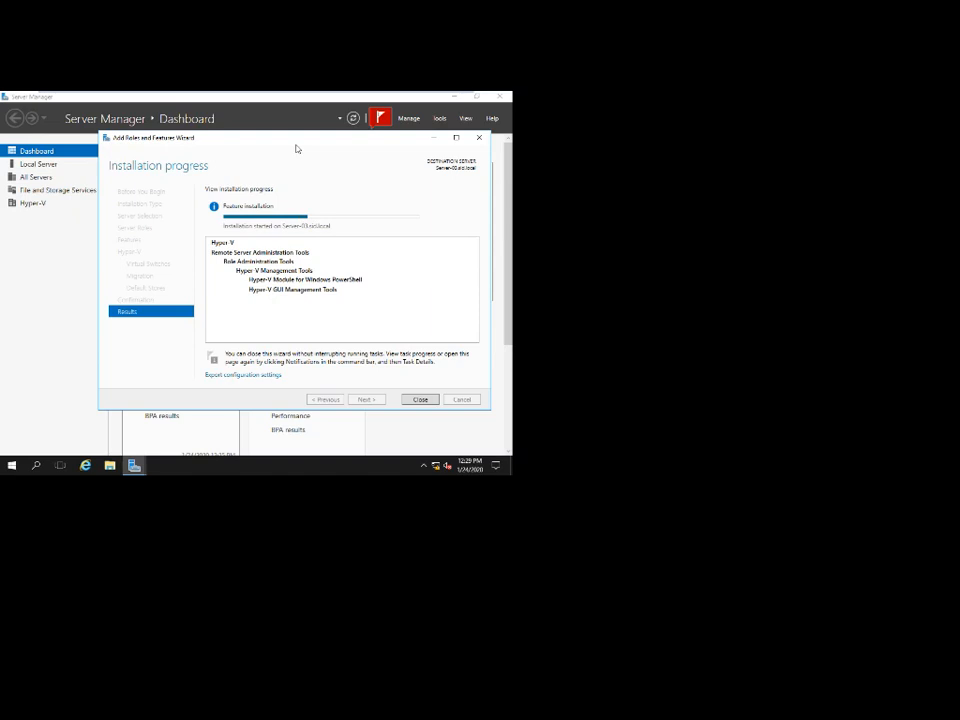
{"action": "mouse_move", "coordinate": [304, 93]}
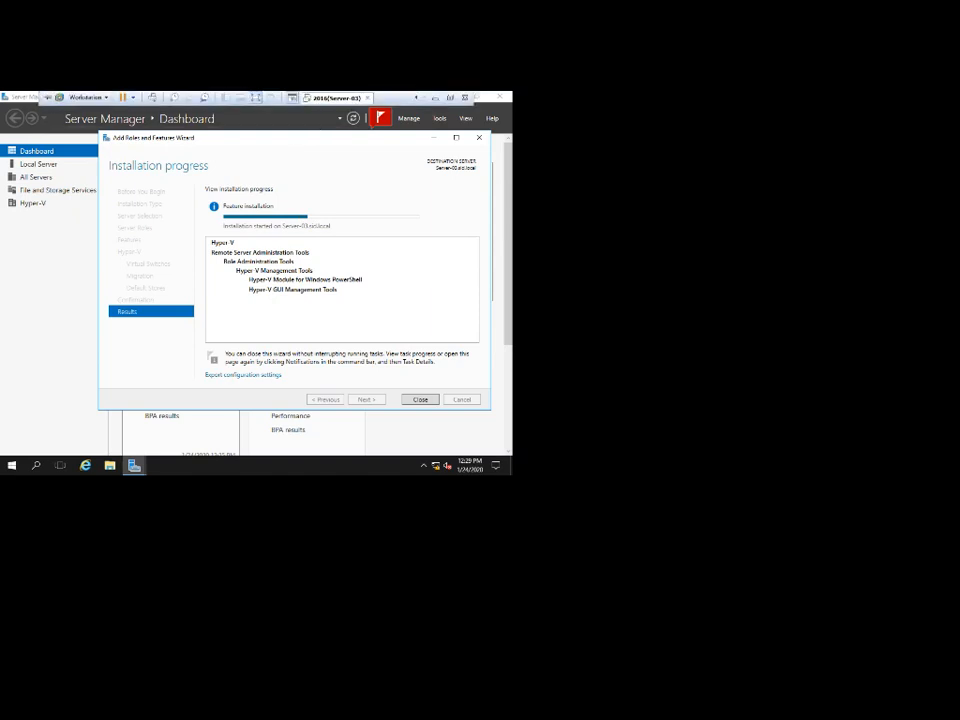
{"action": "left_click", "coordinate": [416, 98]}
Switch between Server-02 and Server-03 to monitor Server-03 restarting after the Hyper-V install.
{"action": "left_click", "coordinate": [337, 98]}
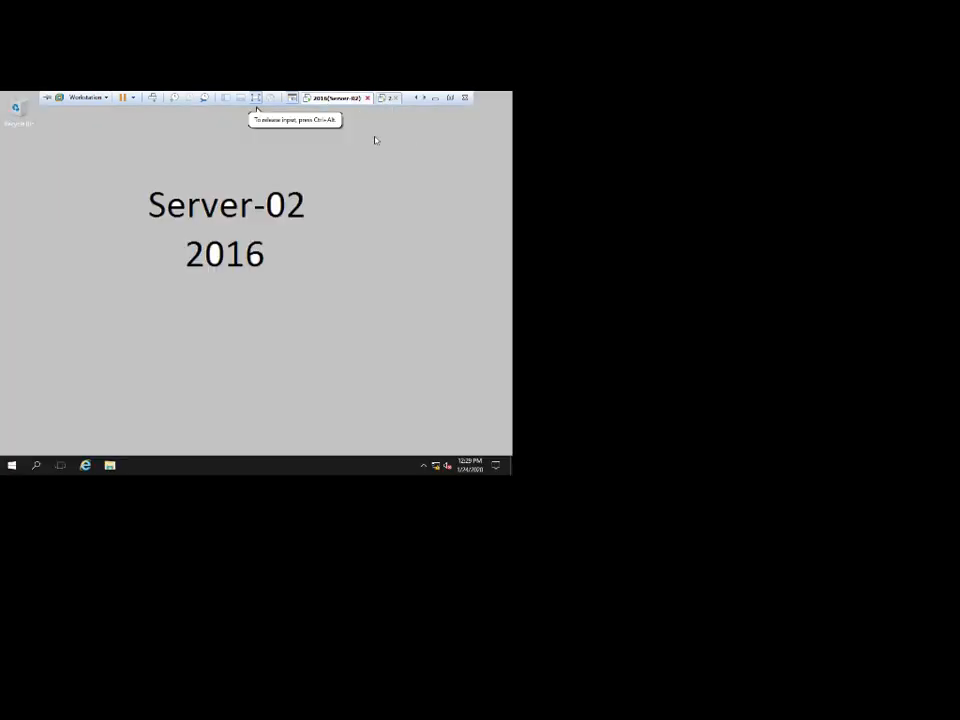
{"action": "left_click", "coordinate": [390, 101]}
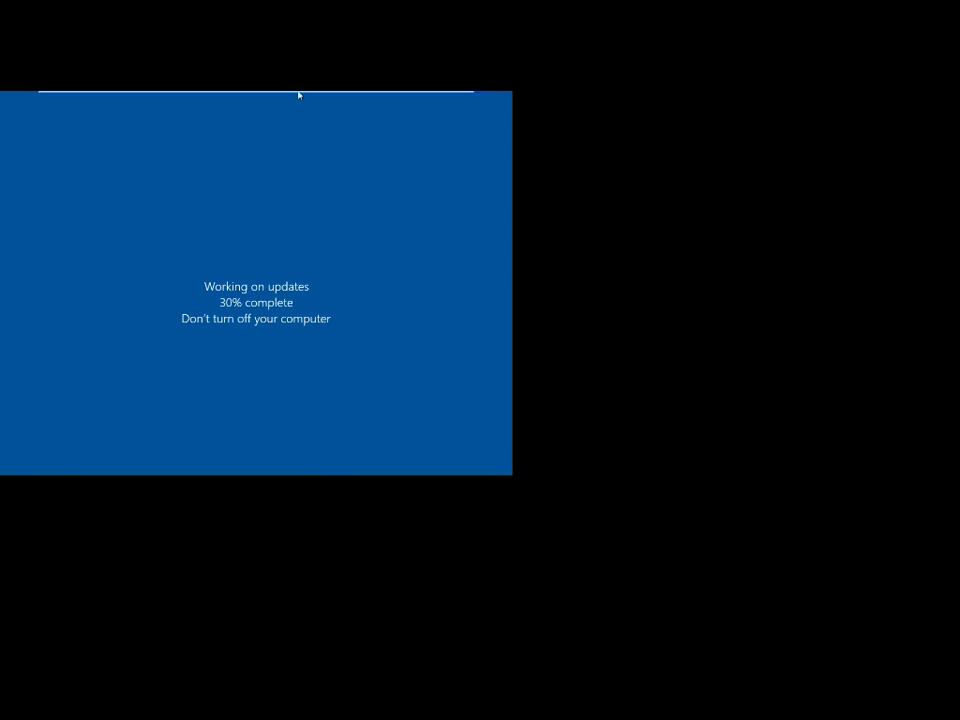
{"action": "mouse_move", "coordinate": [300, 92]}
{"action": "left_click", "coordinate": [416, 98]}
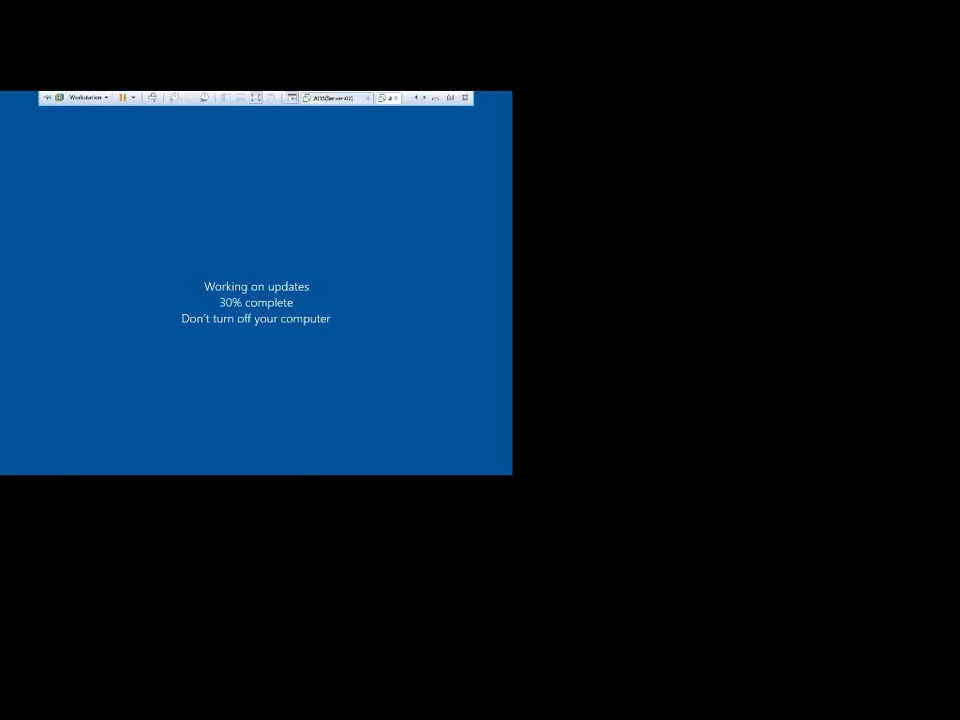
{"action": "left_click", "coordinate": [343, 98]}
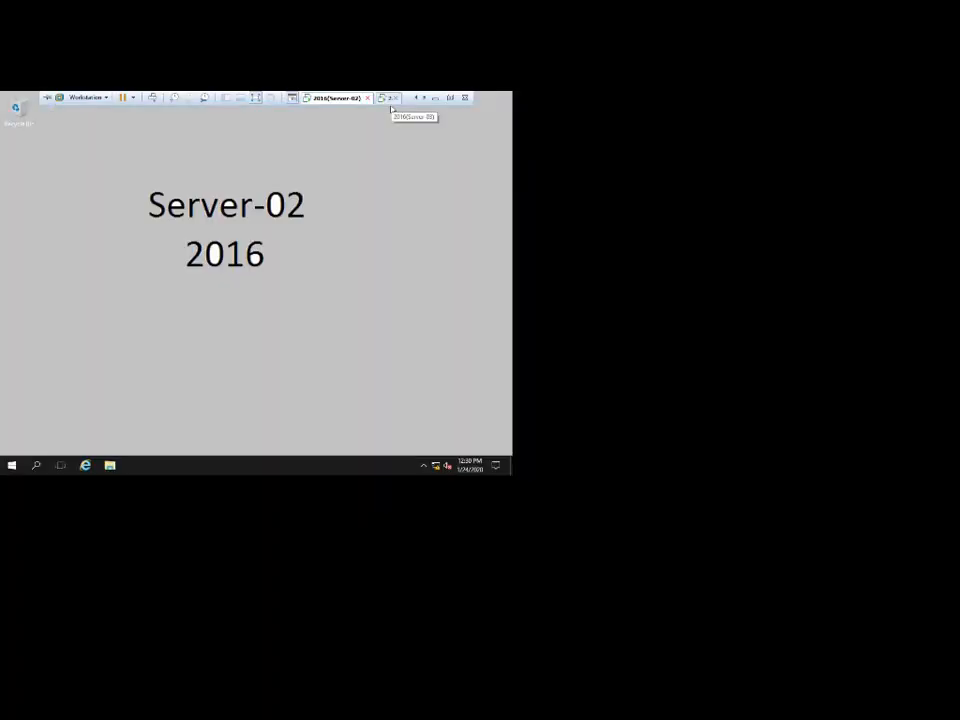
{"action": "left_click", "coordinate": [389, 98]}
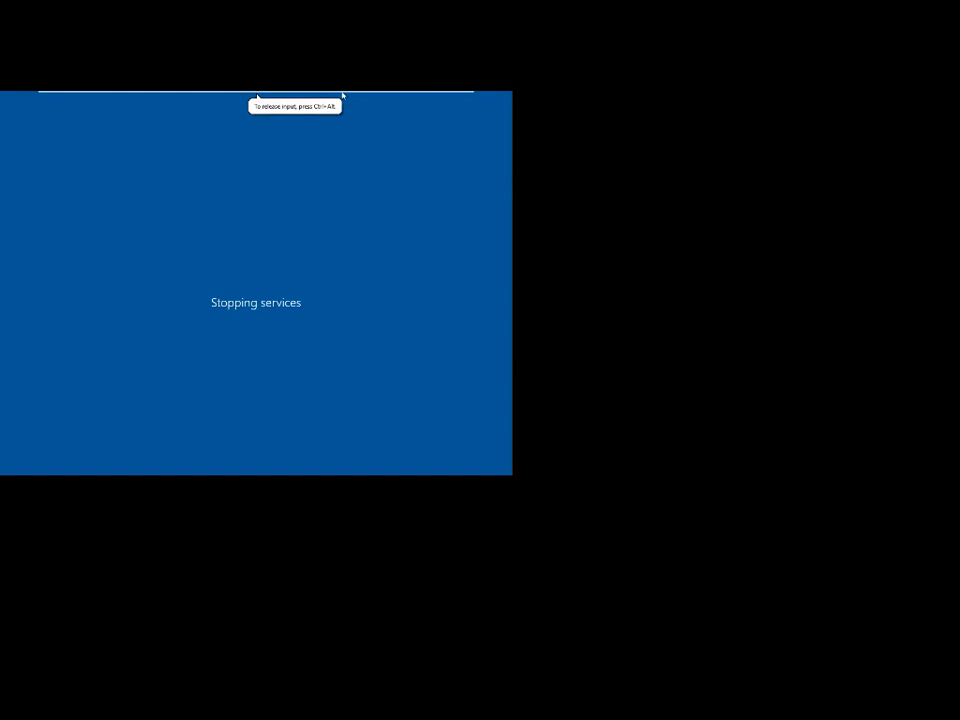
{"action": "mouse_move", "coordinate": [343, 93]}
{"action": "left_click", "coordinate": [388, 98]}
Refresh the Server-02 desktop repeatedly from its right-click menu.
{"action": "right_click", "coordinate": [364, 183]}
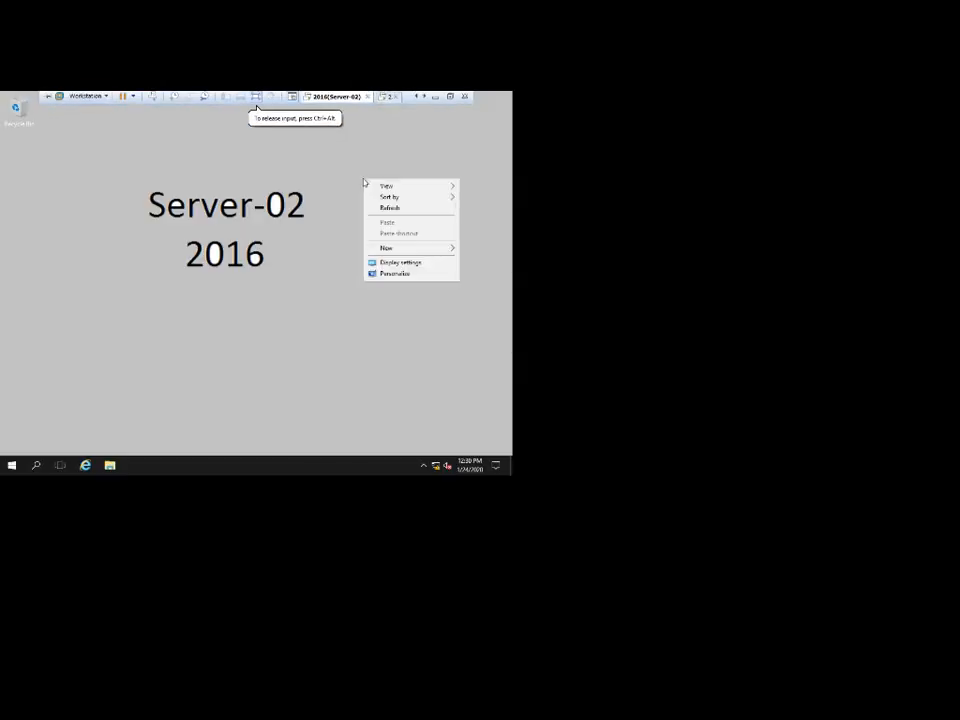
{"action": "left_click", "coordinate": [361, 194]}
{"action": "right_click", "coordinate": [361, 194]}
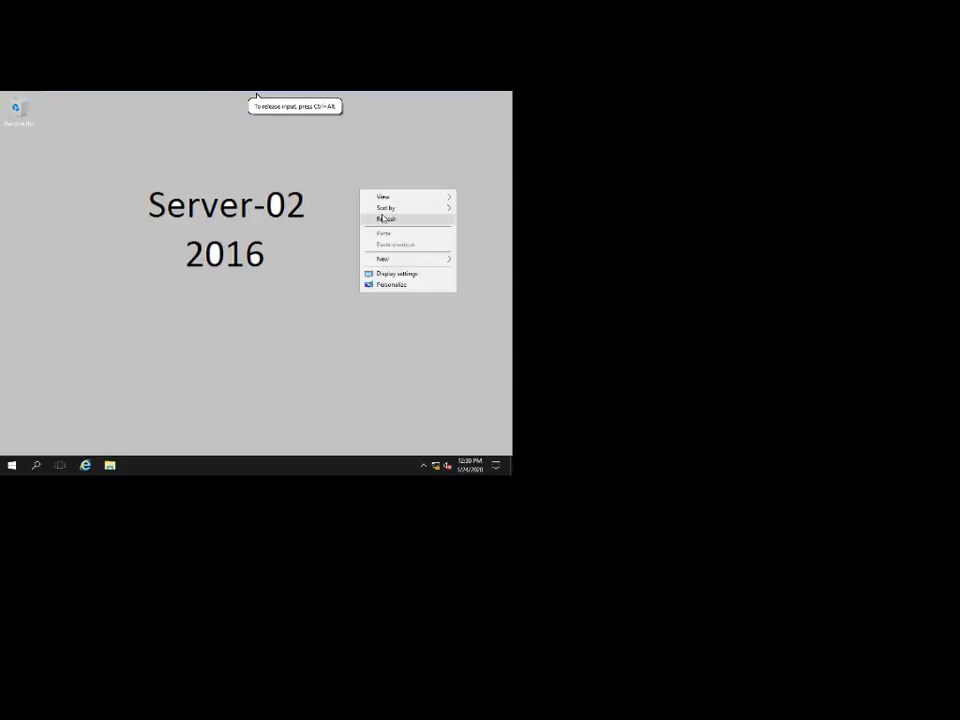
{"action": "left_click", "coordinate": [385, 218]}
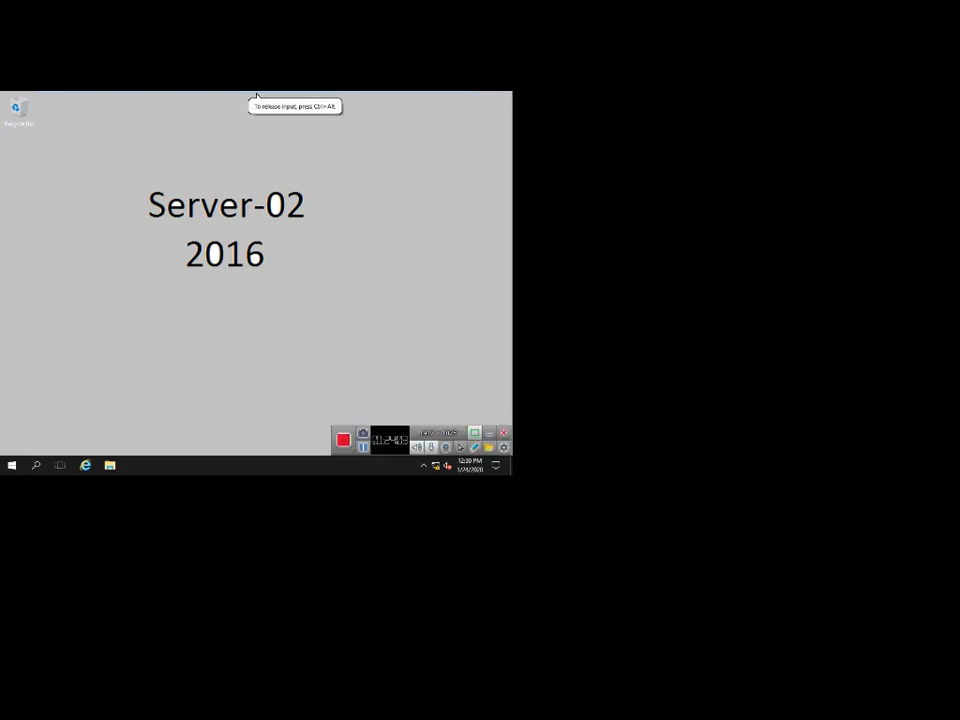
{"action": "right_click", "coordinate": [321, 147]}
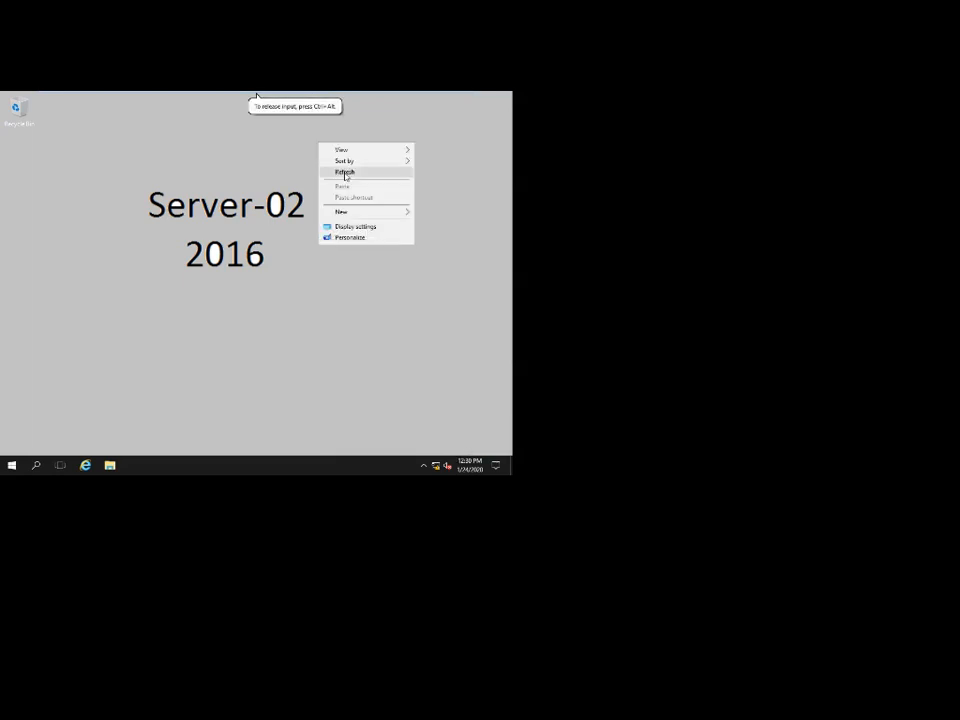
{"action": "left_click", "coordinate": [345, 174]}
{"action": "right_click", "coordinate": [331, 157]}
{"action": "left_click", "coordinate": [362, 182]}
{"action": "right_click", "coordinate": [349, 161]}
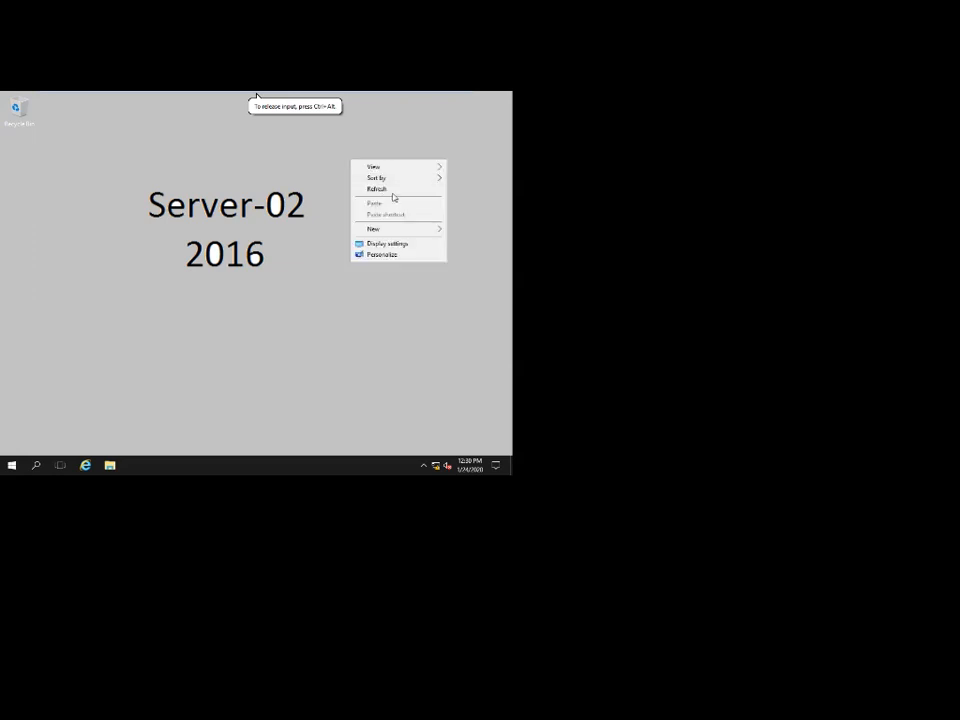
{"action": "left_click", "coordinate": [392, 192]}
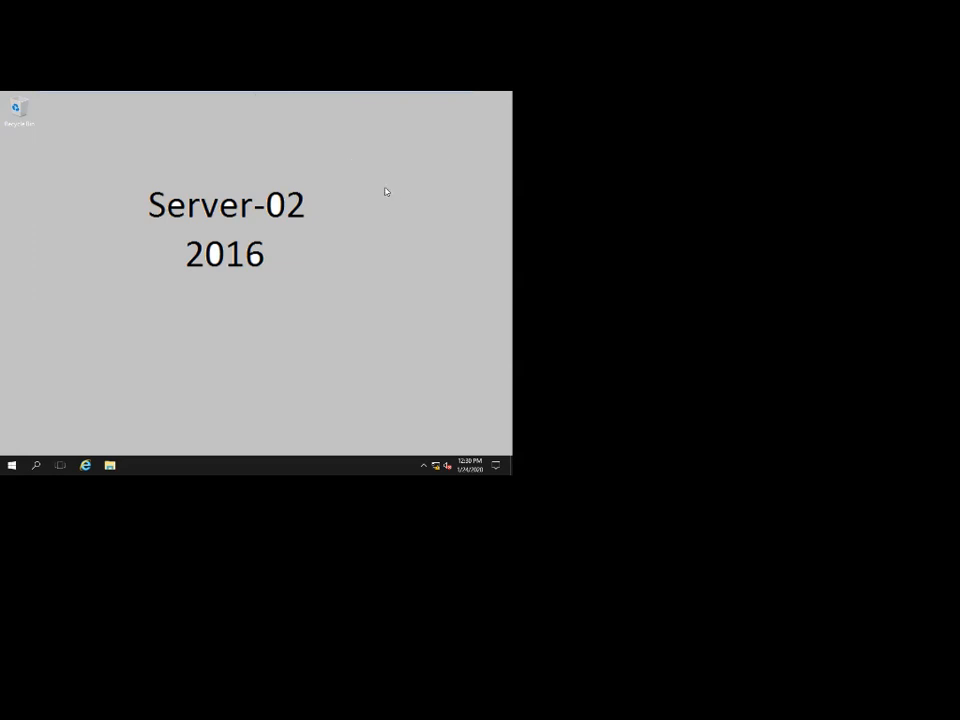
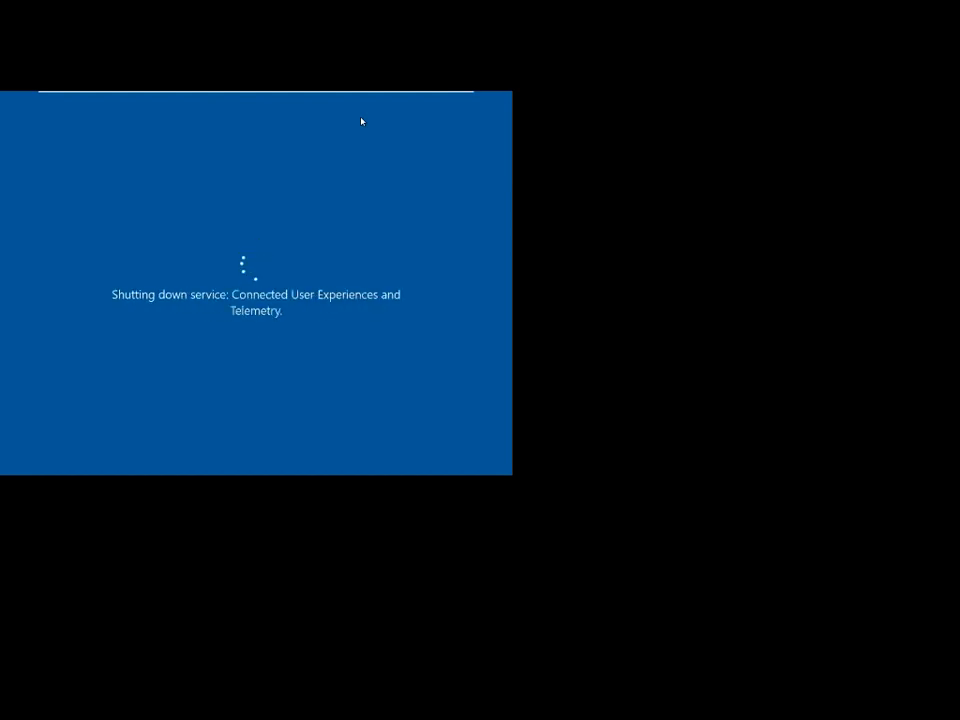
Capture input inside the Windows Server VM while it restarts and stops its services.
{"action": "mouse_move", "coordinate": [358, 93]}
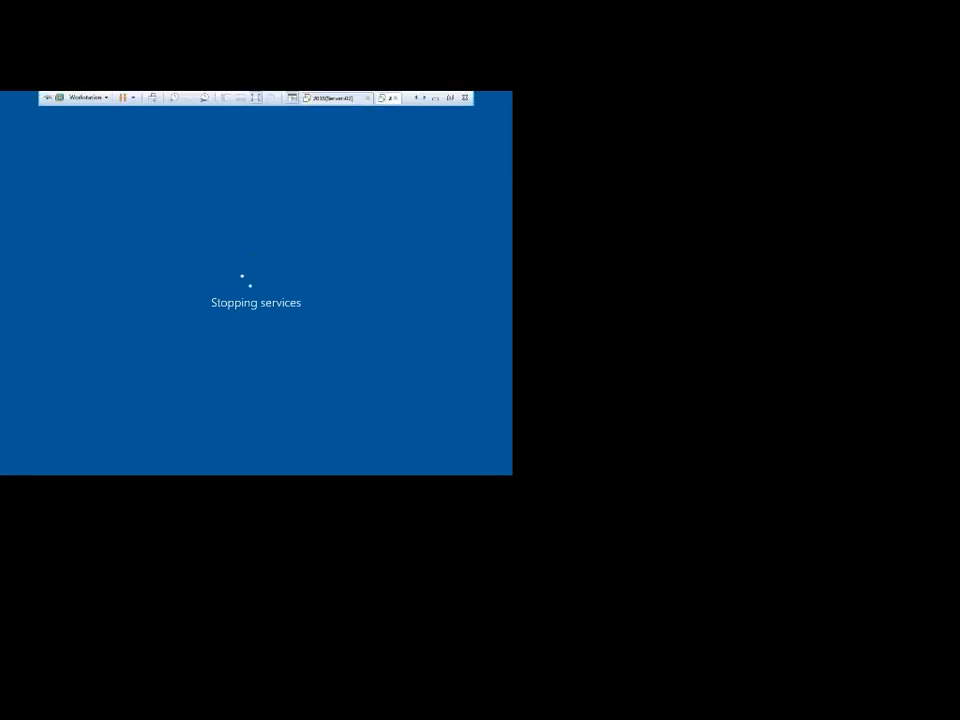
{"action": "left_click", "coordinate": [358, 229]}
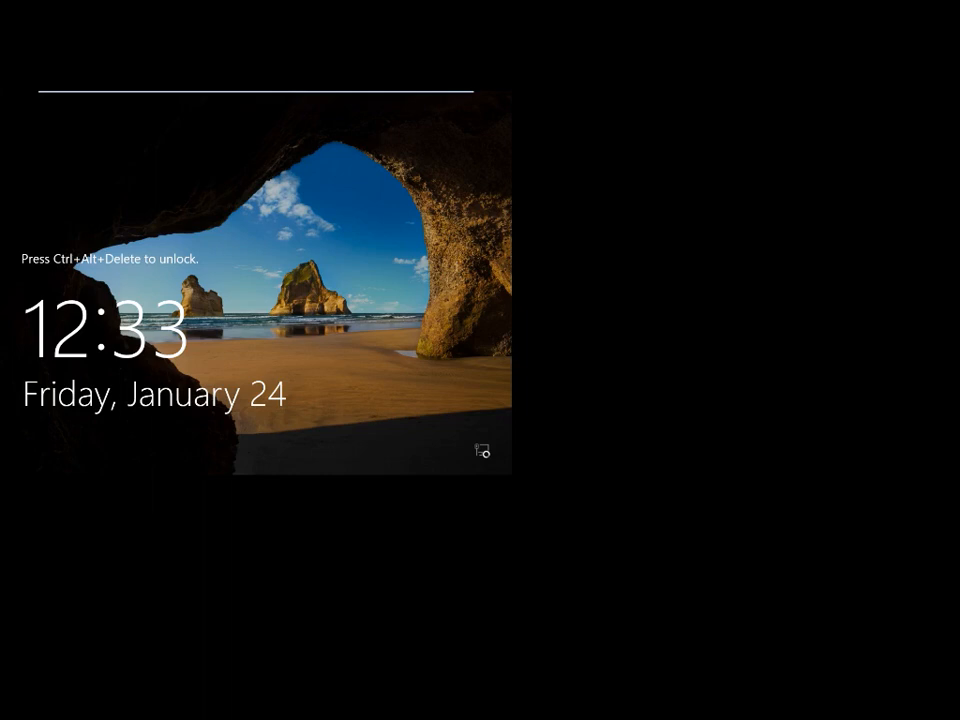
Sign in to Server-01 as Administrator with Ctrl+Alt+Delete and the account password.
{"action": "key", "text": "ctrl+alt+Delete"}
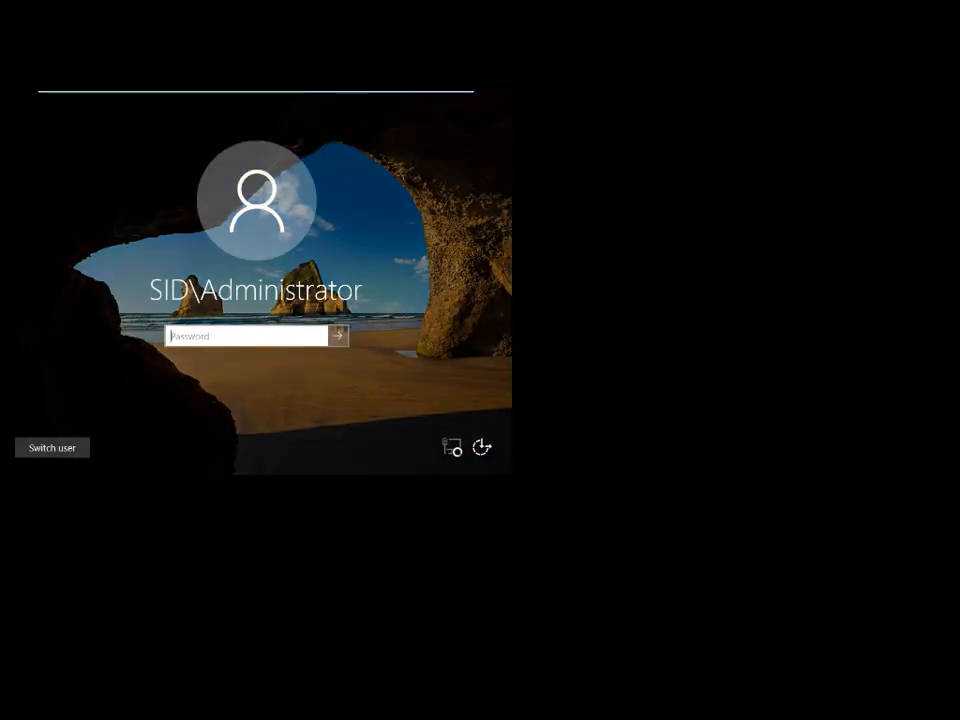
{"action": "type", "text": "******"}
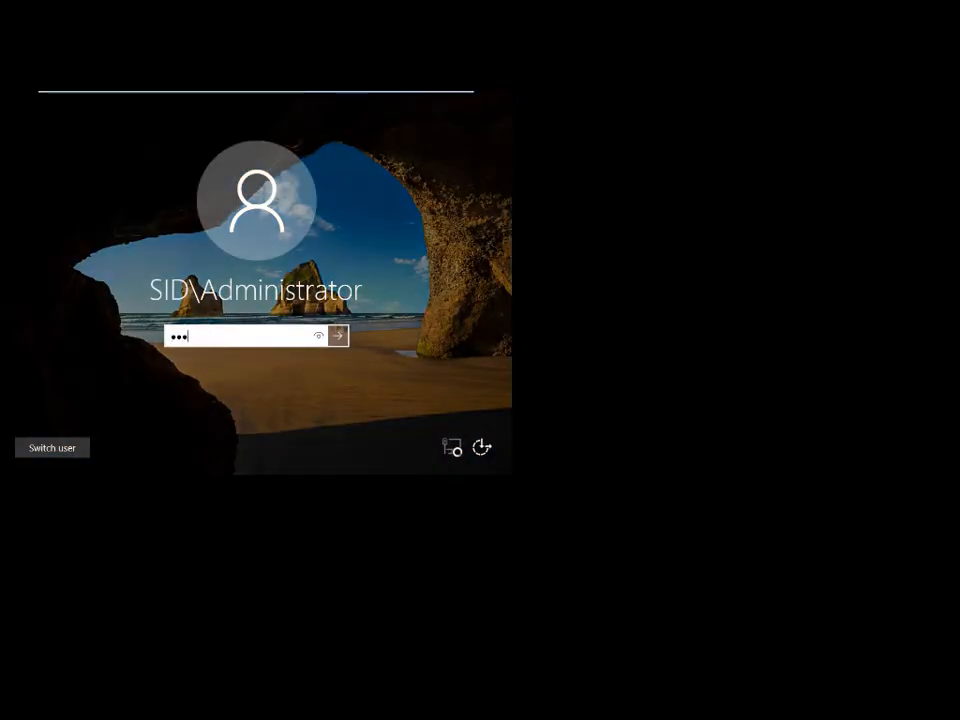
{"action": "key", "text": "Return"}
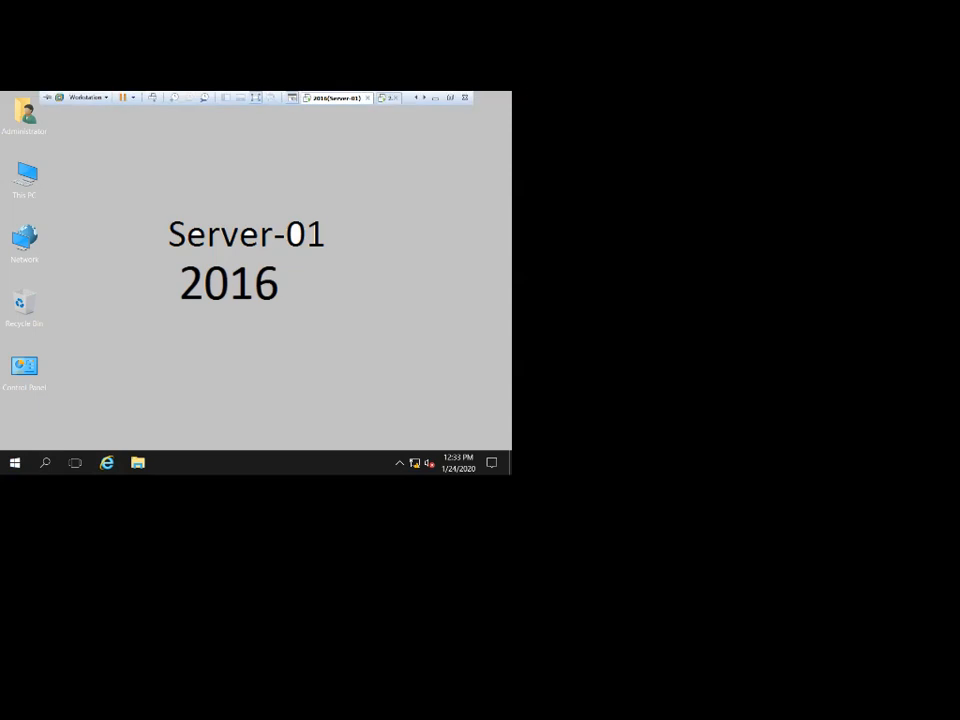
Glance at Server-02 and Server-03, then launch Server Manager from Server-01's Start menu.
{"action": "left_click", "coordinate": [424, 98]}
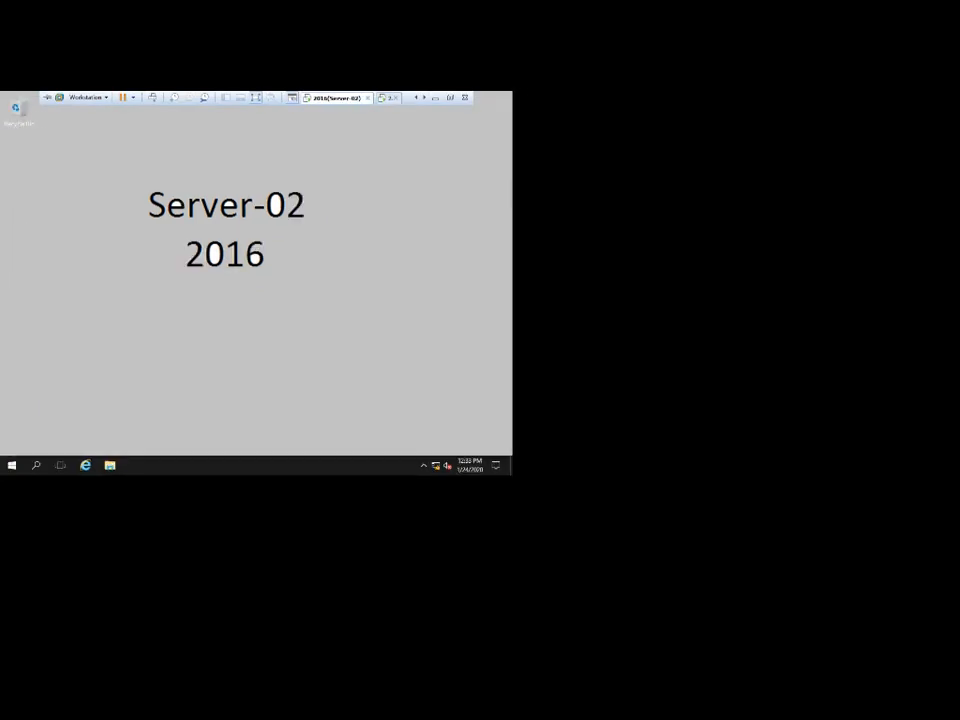
{"action": "left_click", "coordinate": [424, 98]}
{"action": "left_click", "coordinate": [334, 98]}
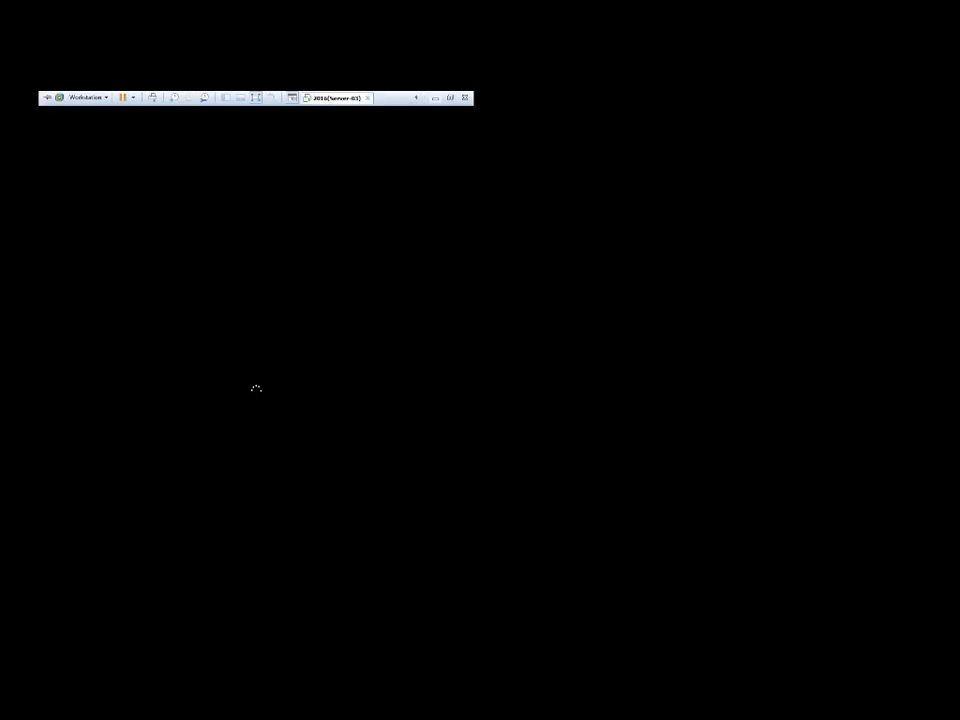
{"action": "left_click", "coordinate": [416, 98]}
{"action": "left_click", "coordinate": [416, 98]}
{"action": "left_click", "coordinate": [334, 98]}
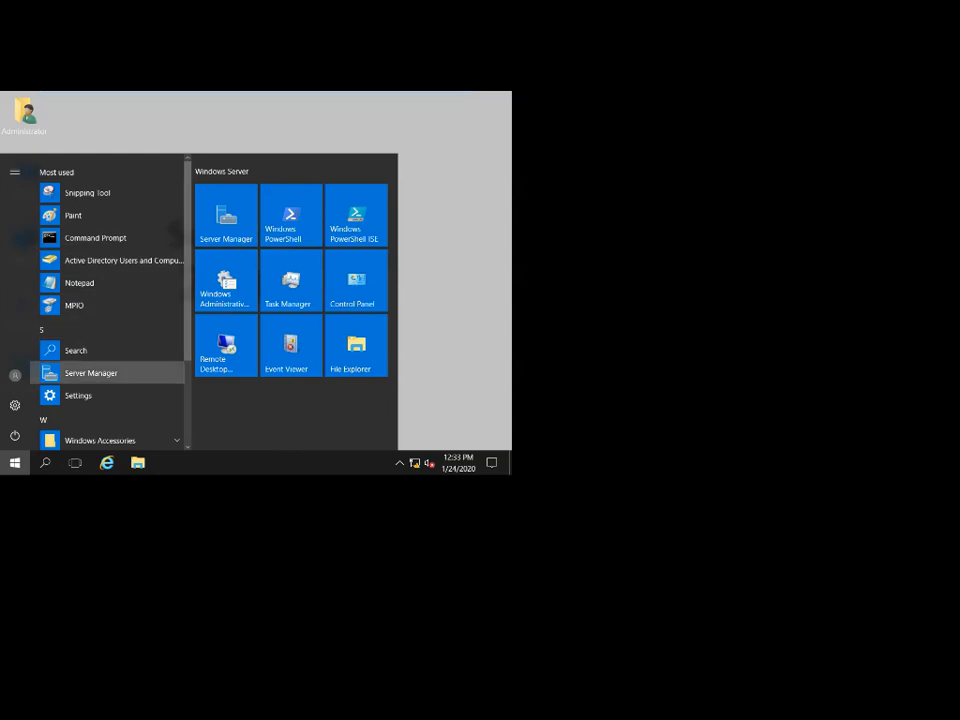
{"action": "left_click", "coordinate": [91, 373]}
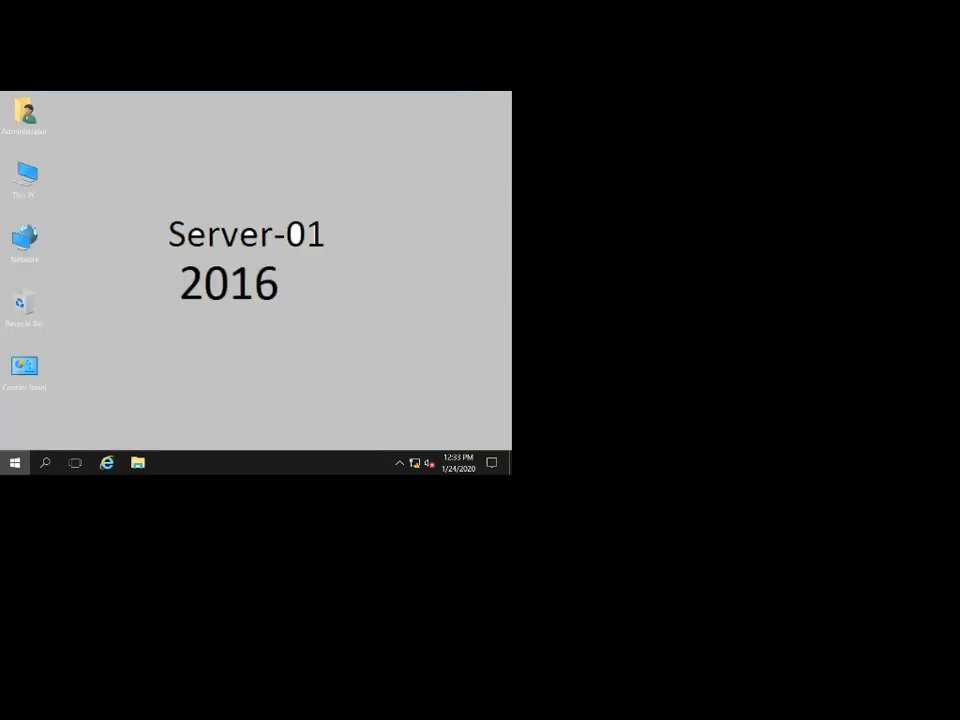
Switch machine tabs and refresh the desktop three times while Server Manager loads.
{"action": "mouse_move", "coordinate": [256, 93]}
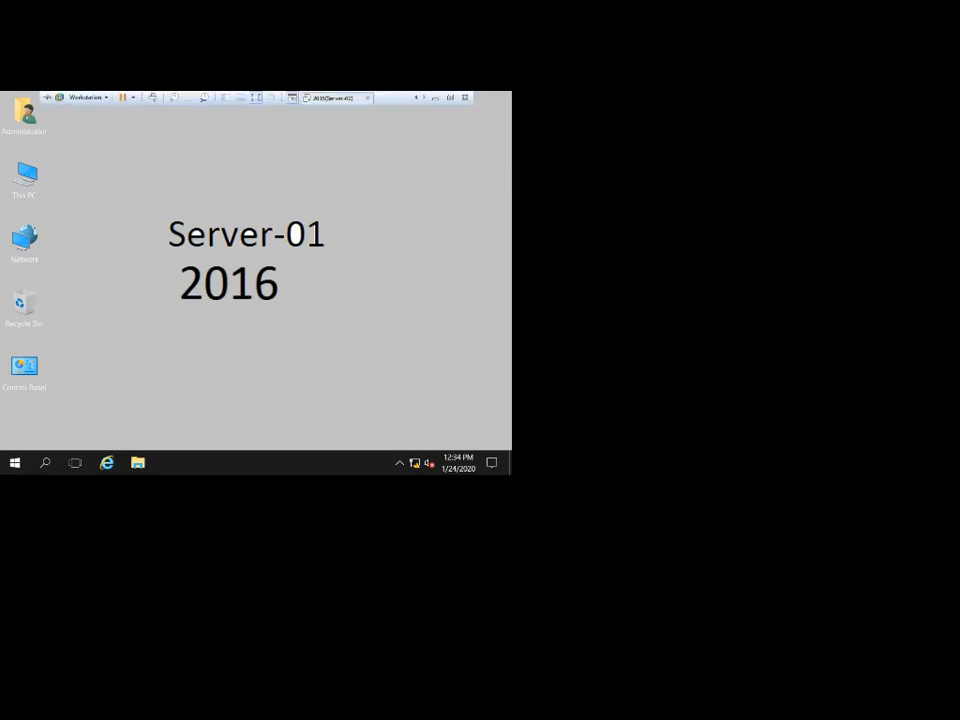
{"action": "left_click", "coordinate": [334, 98]}
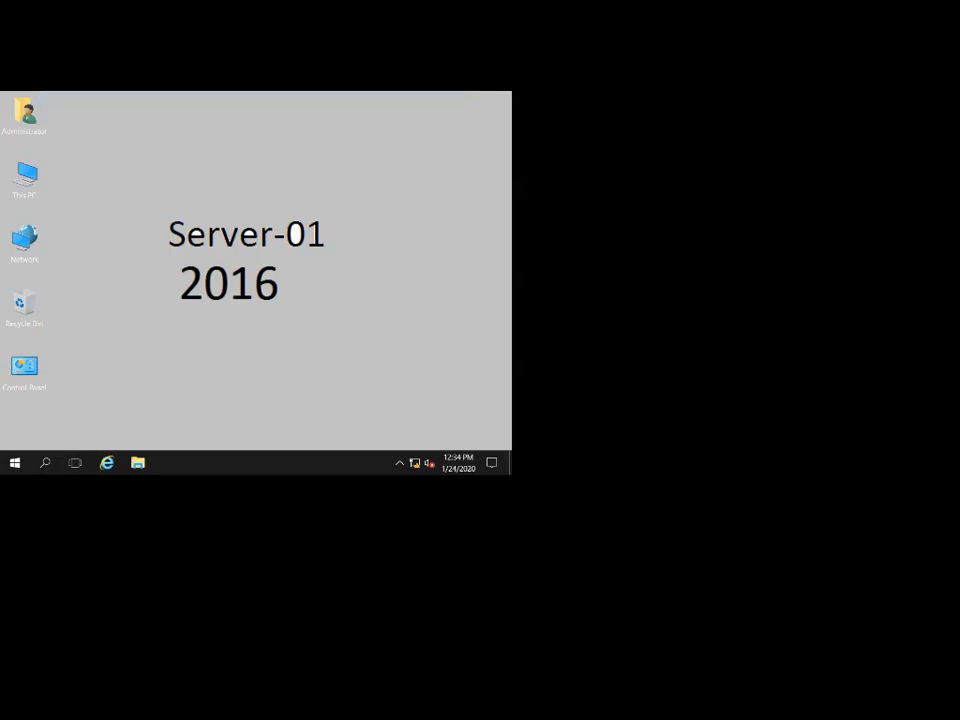
{"action": "right_click", "coordinate": [281, 183]}
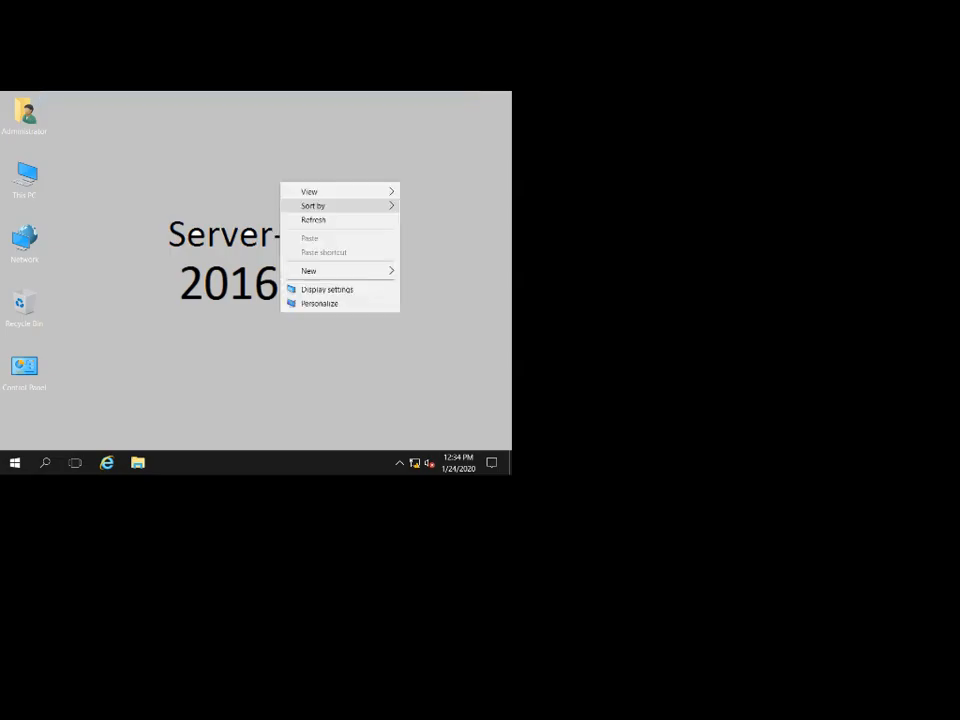
{"action": "left_click", "coordinate": [310, 219]}
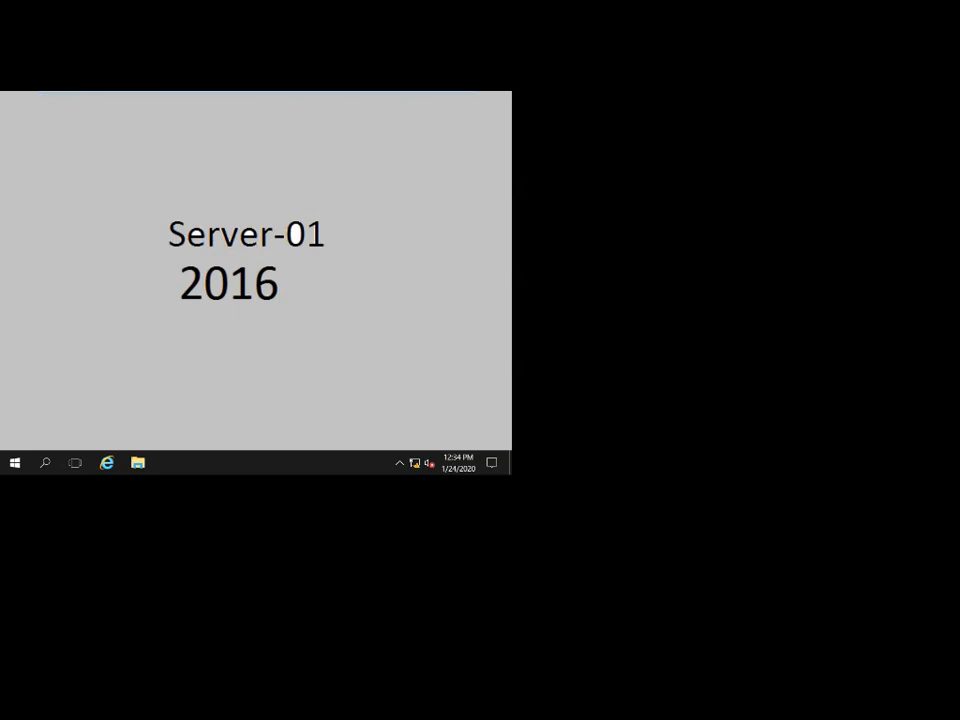
{"action": "right_click", "coordinate": [302, 185]}
{"action": "left_click", "coordinate": [331, 222]}
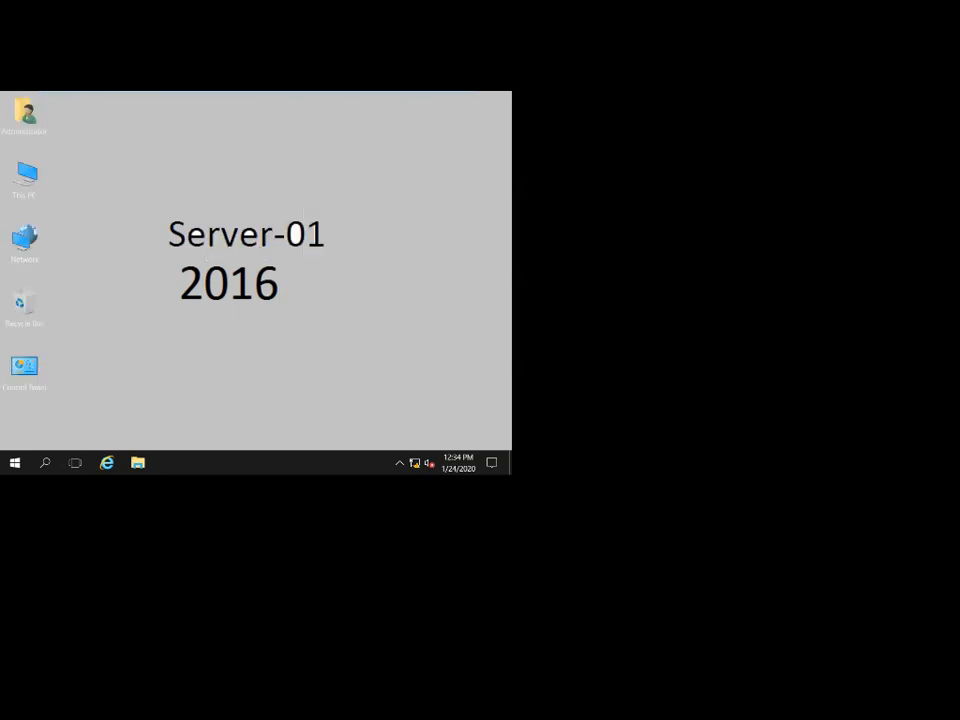
{"action": "right_click", "coordinate": [319, 192]}
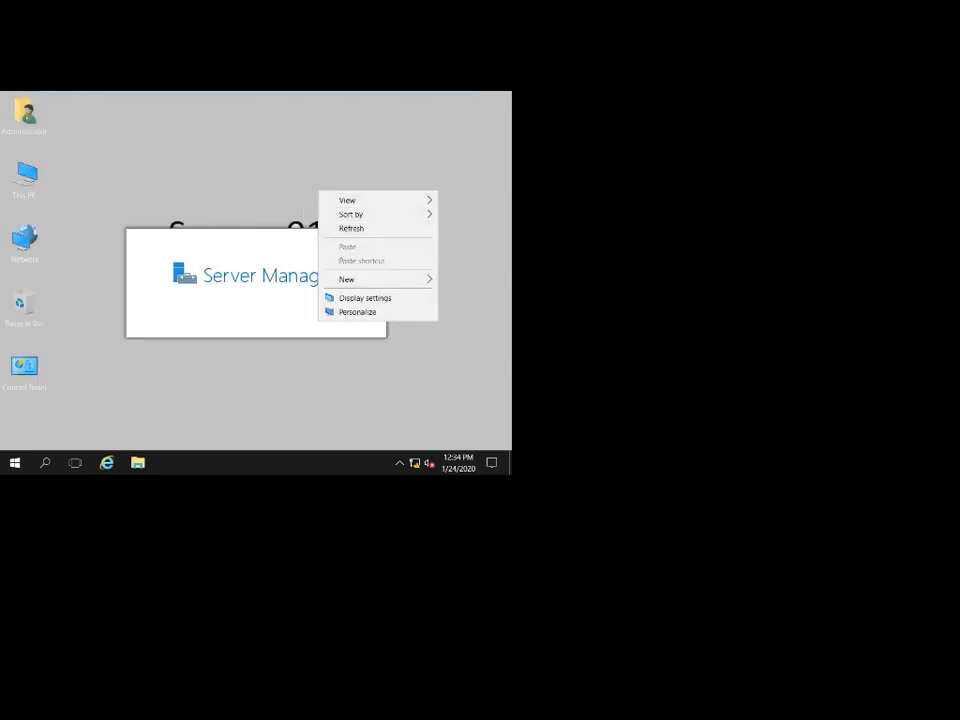
{"action": "left_click", "coordinate": [350, 228]}
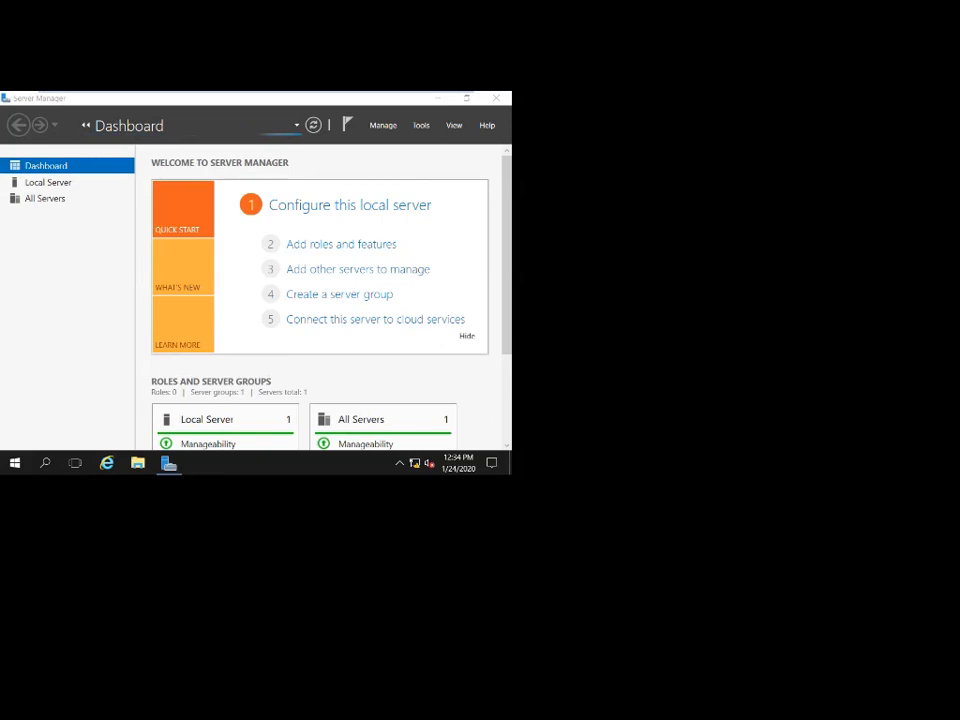
Switch to Server-02, capture its input, and bring up its sign-in screen with Ctrl+Alt+Insert.
{"action": "mouse_move", "coordinate": [256, 93]}
{"action": "left_click", "coordinate": [424, 98]}
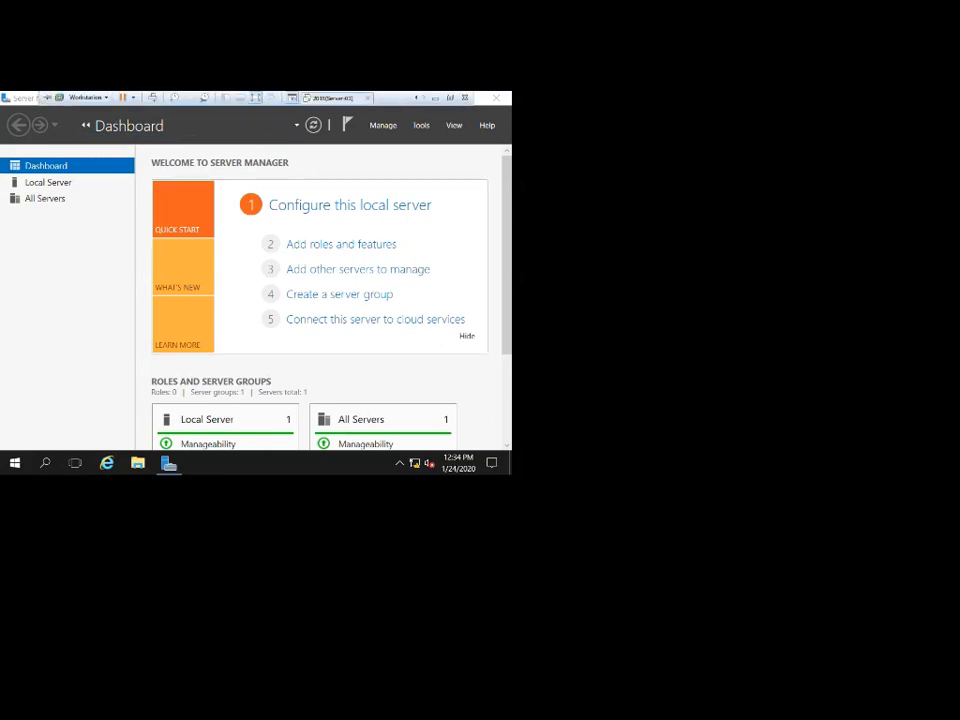
{"action": "left_click", "coordinate": [333, 98]}
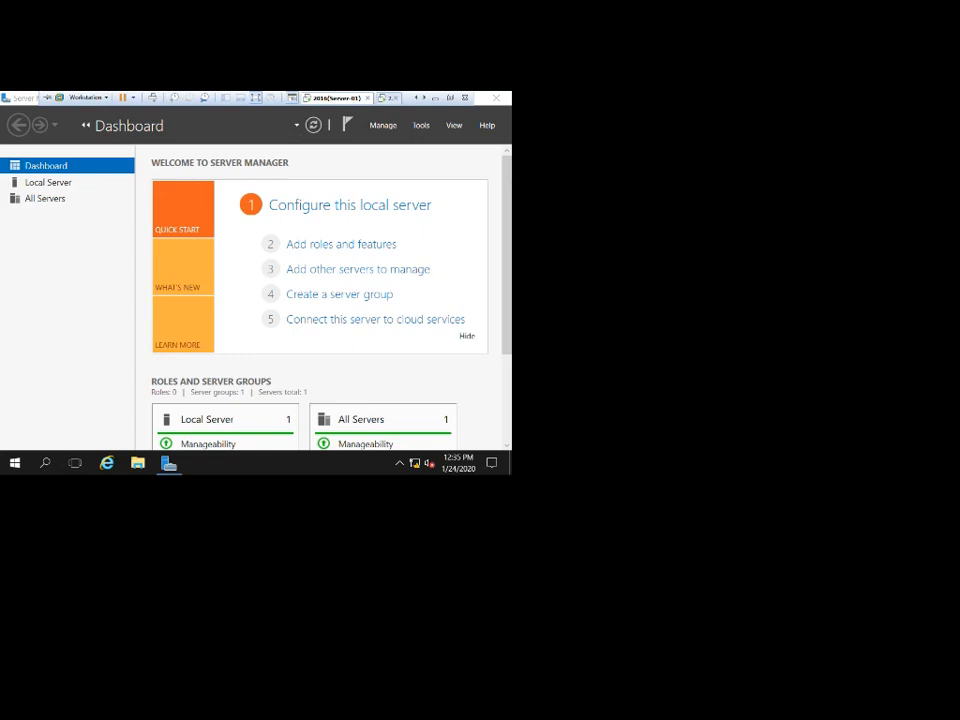
{"action": "key", "text": "ctrl+alt+Right"}
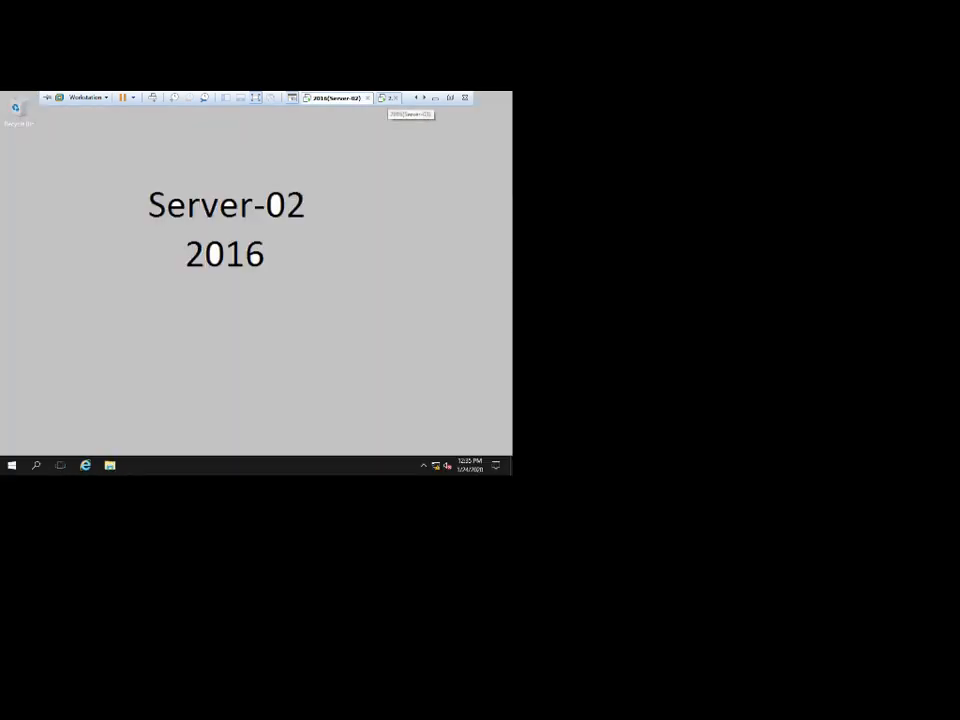
{"action": "left_click", "coordinate": [389, 98]}
{"action": "left_click", "coordinate": [205, 321]}
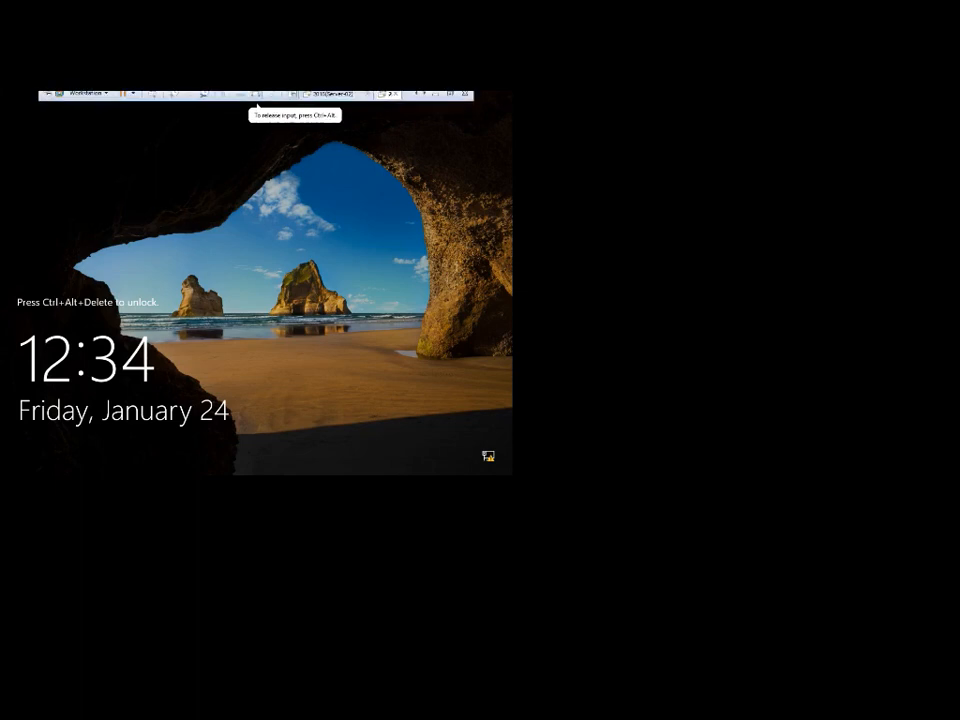
{"action": "key", "text": "ctrl+alt+Insert"}
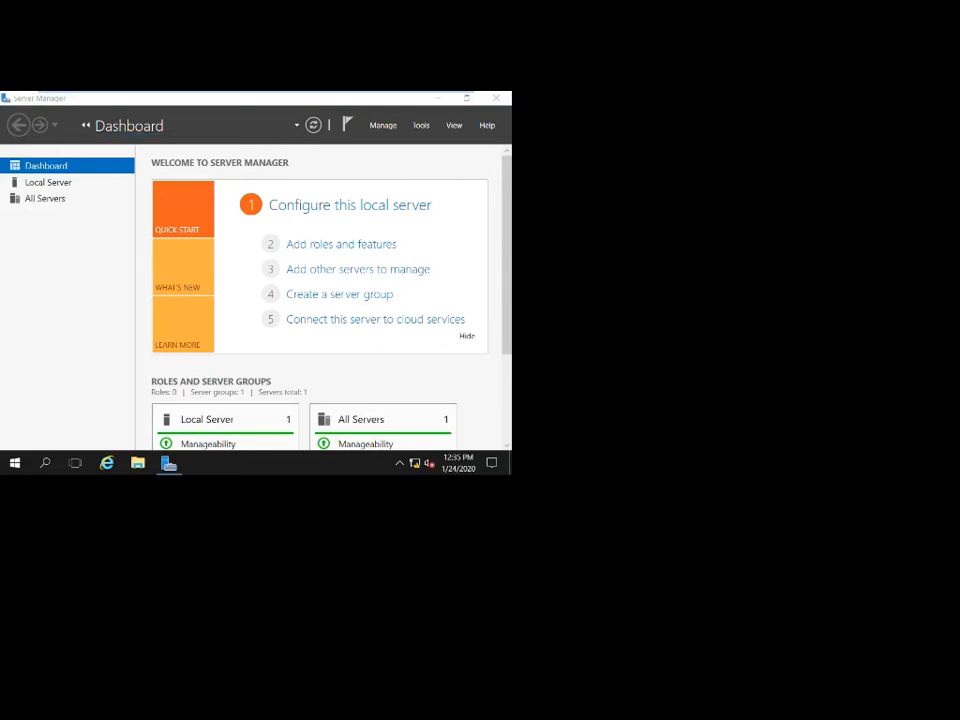
Cycle through the full-screen toolbar tabs back to Server-02.
{"action": "mouse_move", "coordinate": [256, 93]}
{"action": "left_click", "coordinate": [424, 98]}
{"action": "left_click", "coordinate": [424, 98]}
{"action": "left_click", "coordinate": [332, 98]}
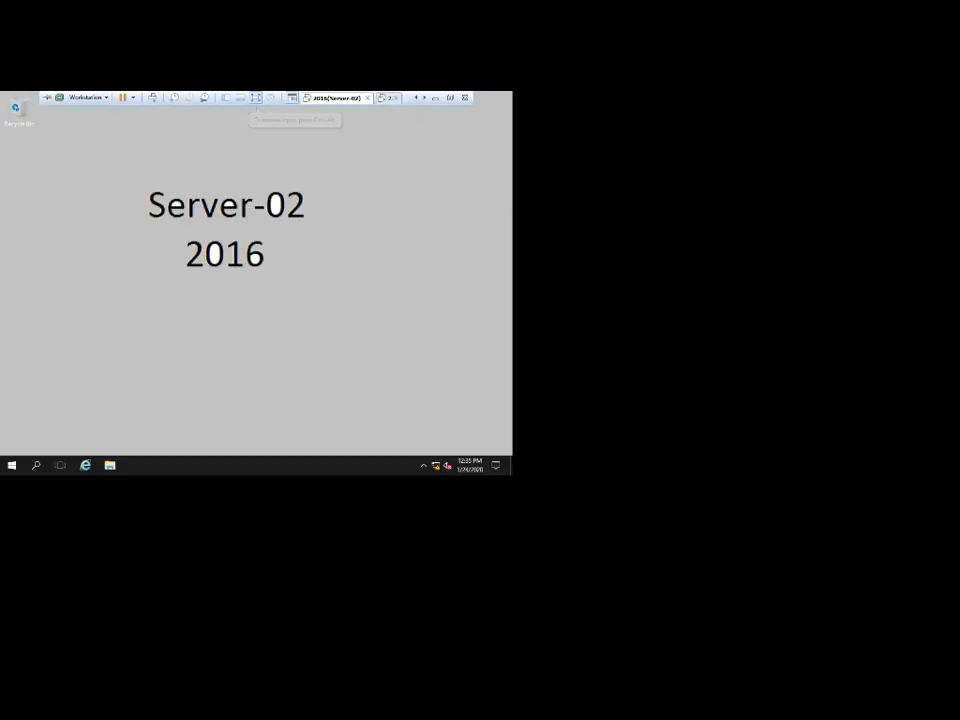
Refresh the Server-02 desktop repeatedly from its right-click menu.
{"action": "right_click", "coordinate": [312, 152]}
{"action": "left_click", "coordinate": [340, 180]}
{"action": "right_click", "coordinate": [335, 182]}
{"action": "left_click", "coordinate": [343, 190]}
{"action": "right_click", "coordinate": [346, 190]}
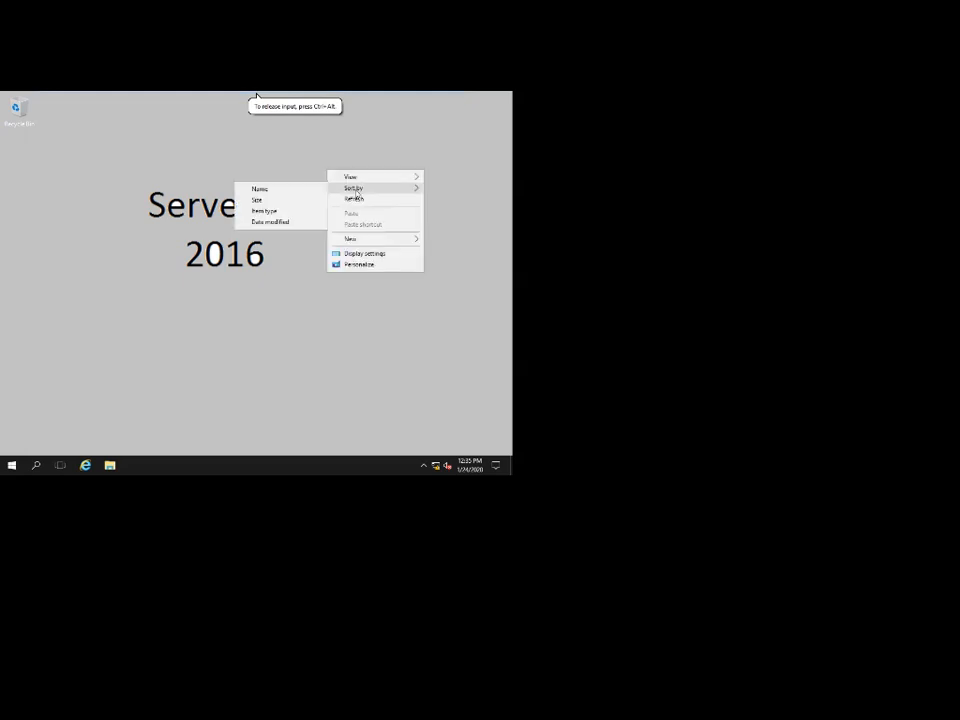
{"action": "left_click", "coordinate": [336, 161]}
{"action": "right_click", "coordinate": [336, 160]}
{"action": "left_click", "coordinate": [358, 185]}
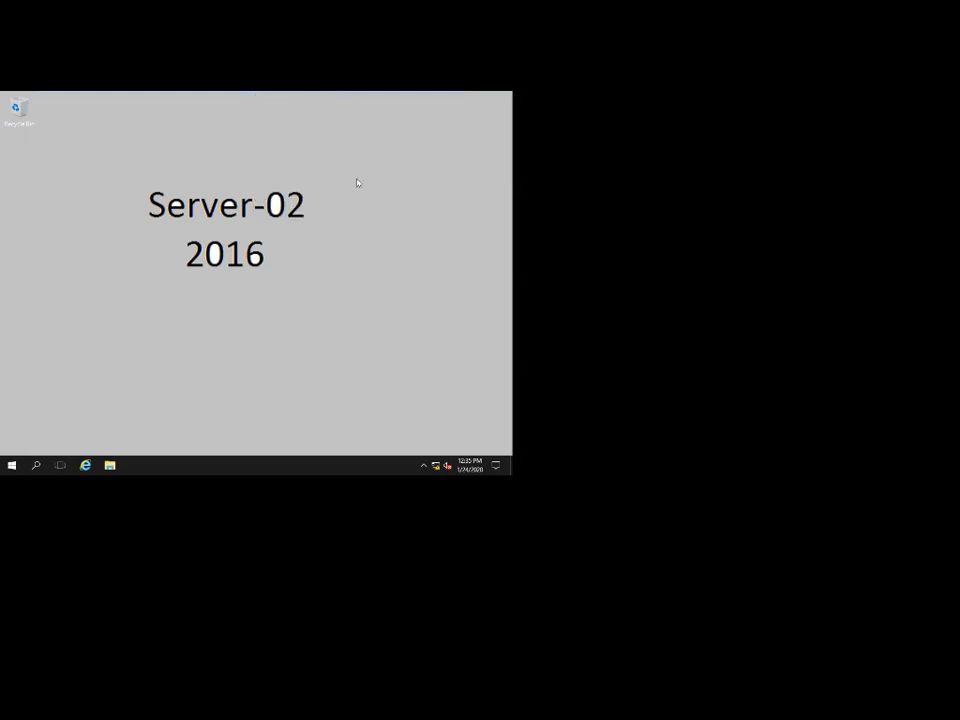
{"action": "right_click", "coordinate": [327, 148]}
{"action": "left_click", "coordinate": [356, 180]}
Sign in as the SID domain administrator, correcting a mistyped password.
{"action": "mouse_move", "coordinate": [422, 93]}
{"action": "left_click", "coordinate": [390, 98]}
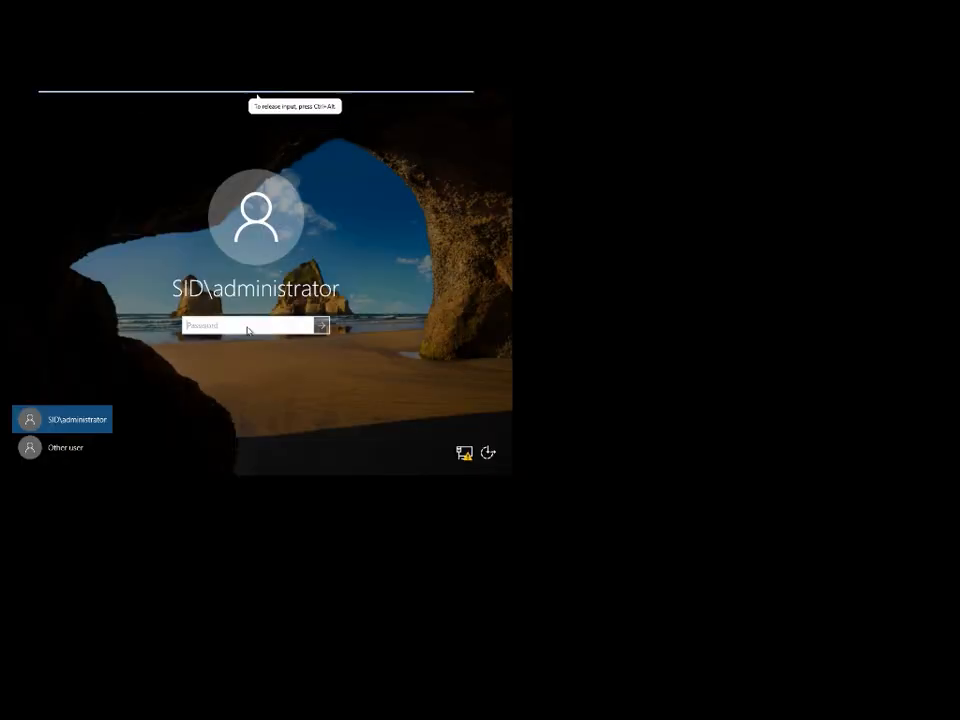
{"action": "left_click", "coordinate": [248, 328]}
{"action": "type", "text": "••••••"}
{"action": "key", "text": "BackSpace"}
{"action": "key", "text": "BackSpace"}
{"action": "key", "text": "BackSpace"}
{"action": "key", "text": "BackSpace"}
{"action": "key", "text": "BackSpace"}
{"action": "key", "text": "BackSpace"}
{"action": "type", "text": "••••"}
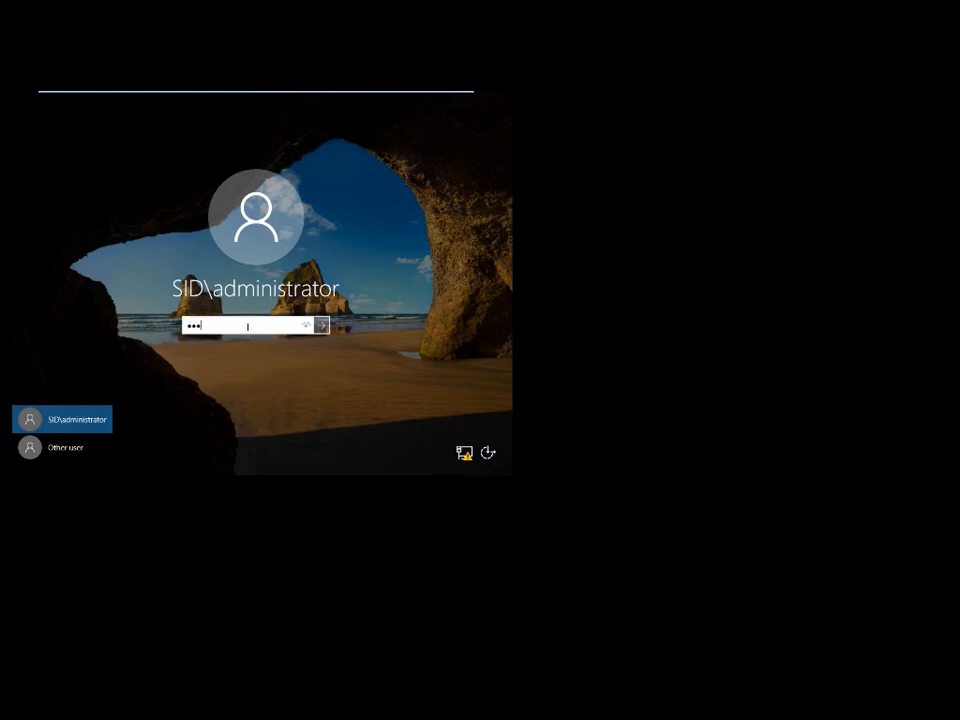
{"action": "type", "text": "••••"}
{"action": "key", "text": "Return"}
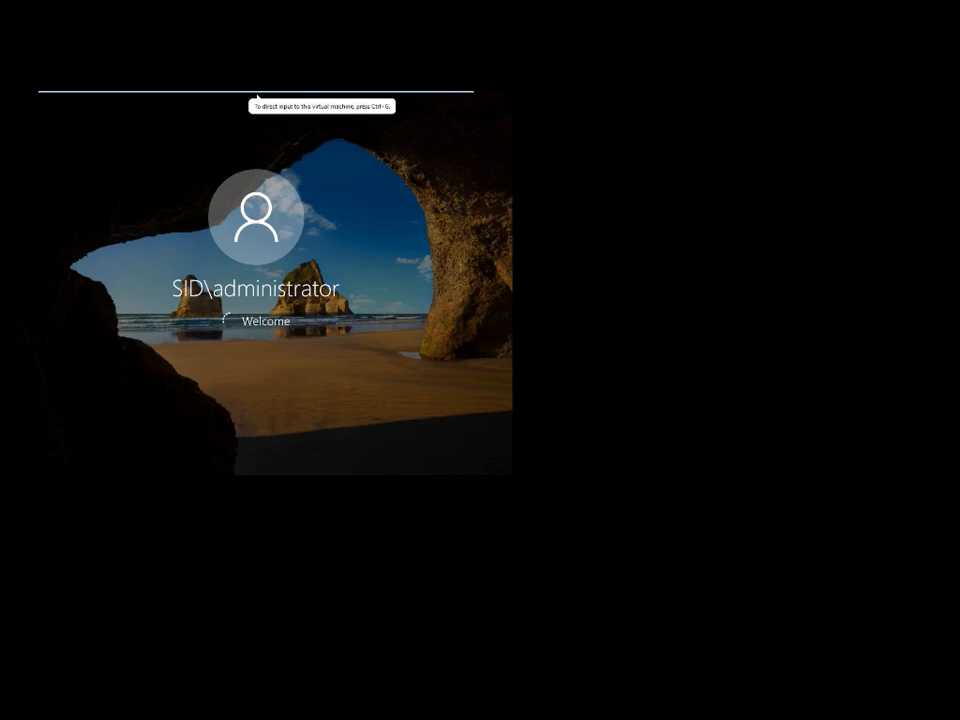
Check Server-01's Server Manager, then move on to Server-02 and the next machine.
{"action": "mouse_move", "coordinate": [257, 97]}
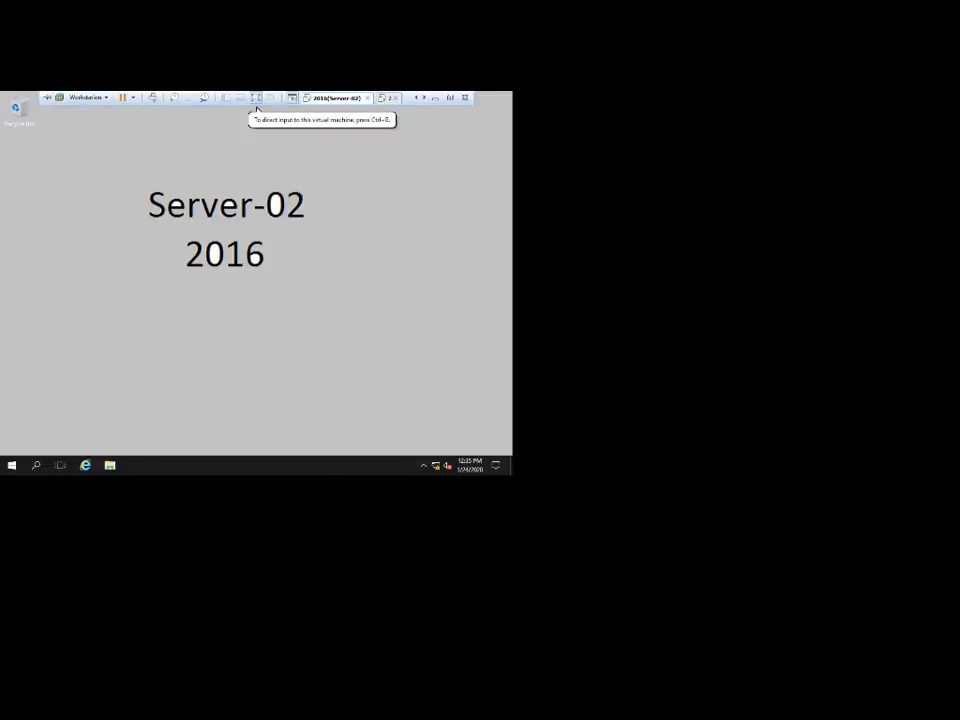
{"action": "left_click", "coordinate": [334, 98]}
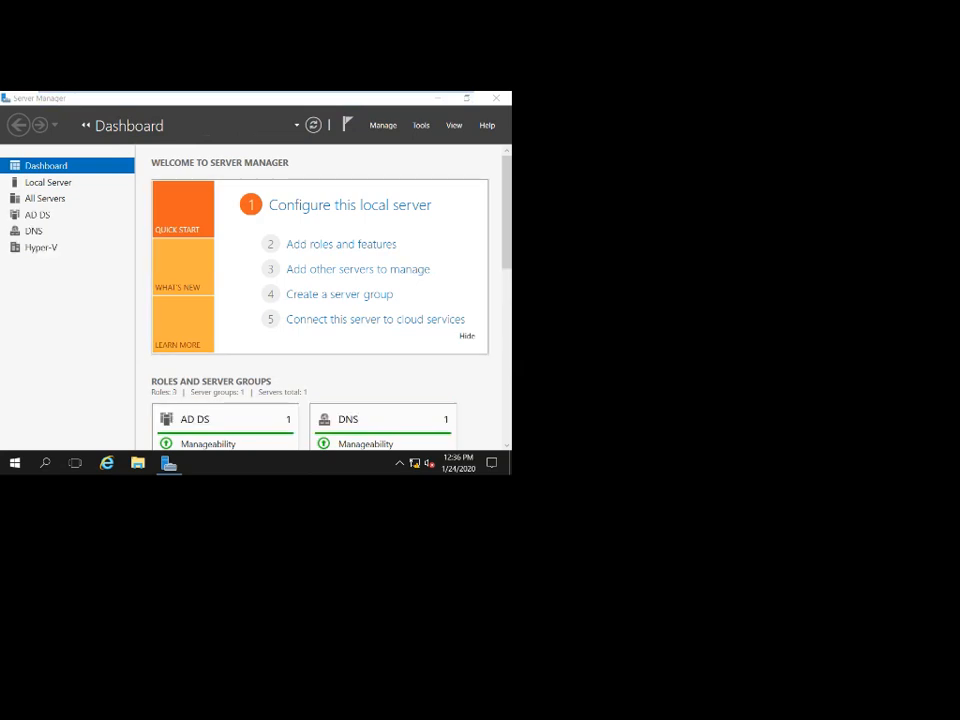
{"action": "left_click", "coordinate": [388, 98]}
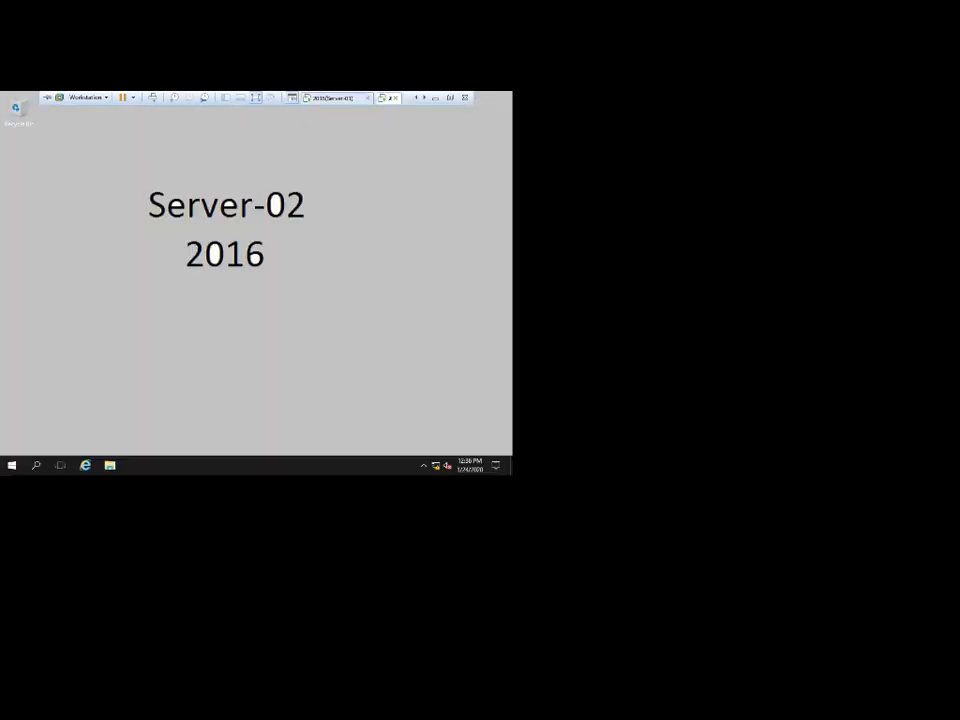
{"action": "left_click", "coordinate": [389, 98]}
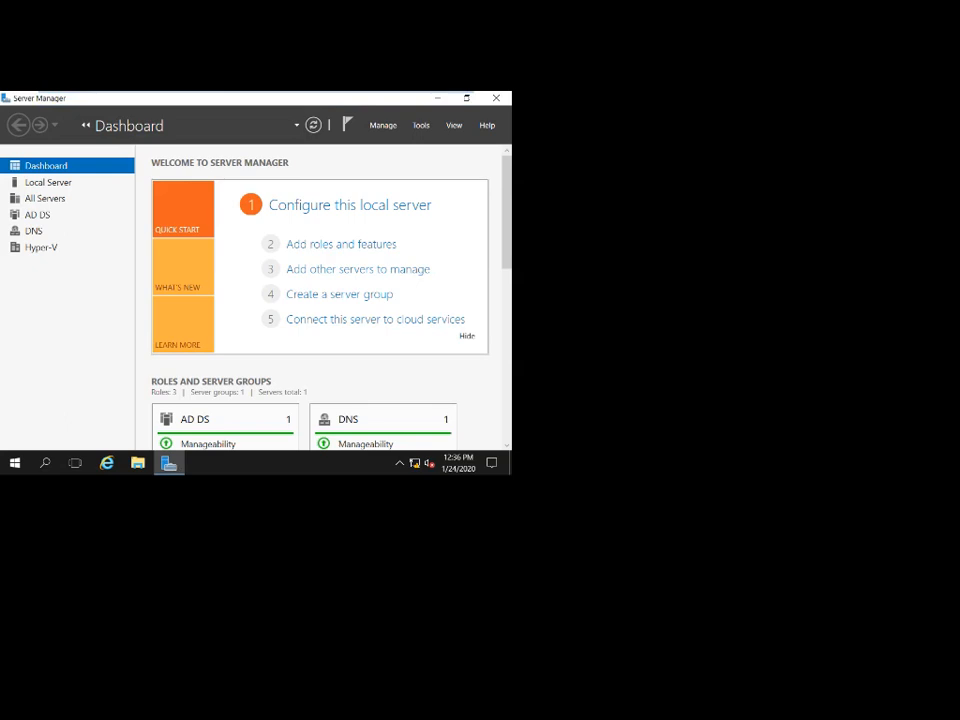
Leave full screen, look in on Server-03, and return to Server-01.
{"action": "key", "text": "ctrl+alt+Return"}
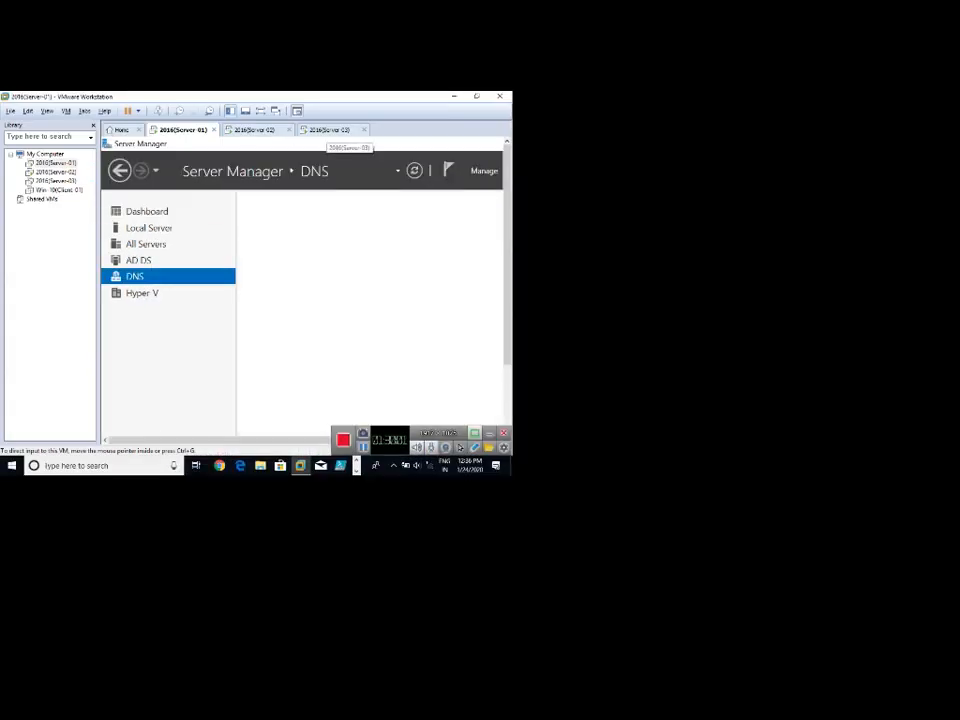
{"action": "left_click", "coordinate": [330, 130]}
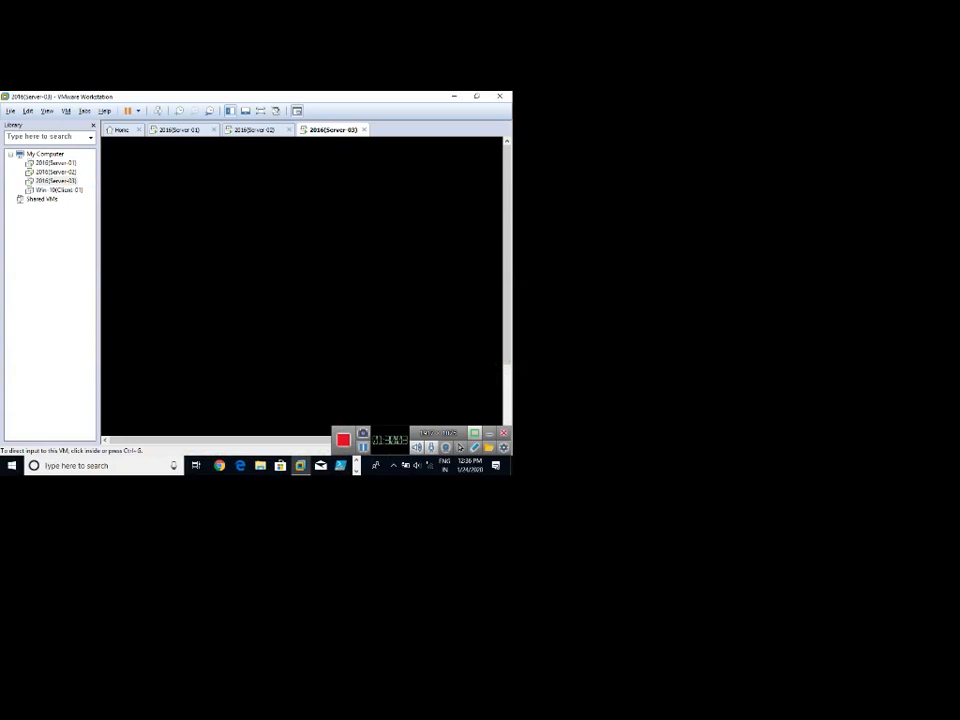
{"action": "left_click", "coordinate": [321, 225]}
{"action": "left_click", "coordinate": [182, 130]}
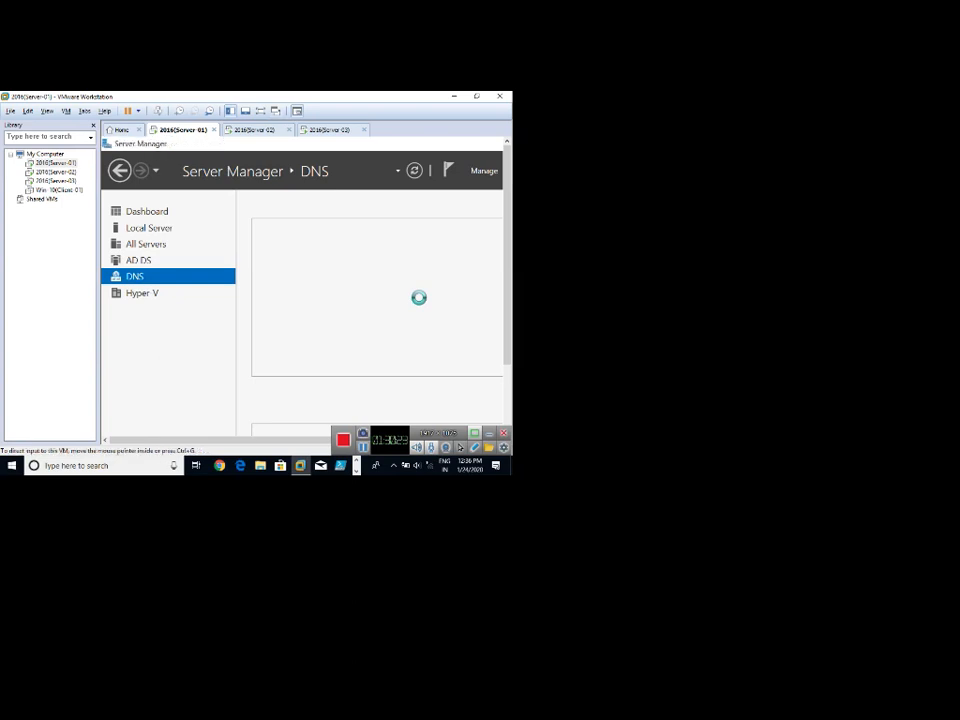
Check Server-02 and Server-03 again, then go back to Server-01's Server Manager.
{"action": "left_click", "coordinate": [258, 130]}
{"action": "left_click", "coordinate": [178, 130]}
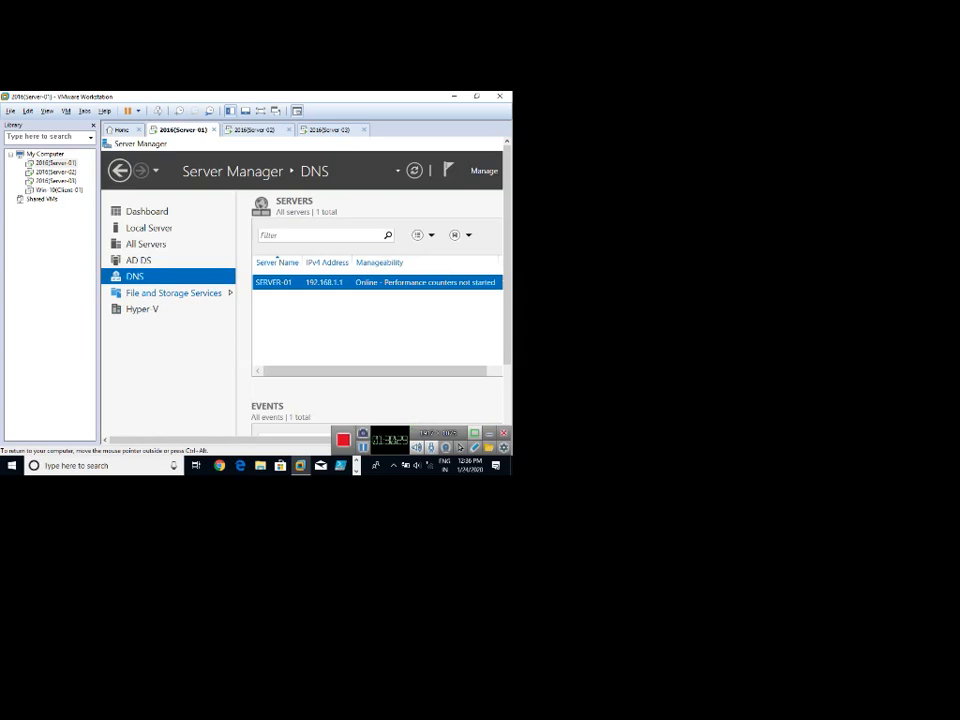
{"action": "left_click", "coordinate": [255, 130]}
{"action": "left_click", "coordinate": [331, 130]}
{"action": "left_click", "coordinate": [221, 261]}
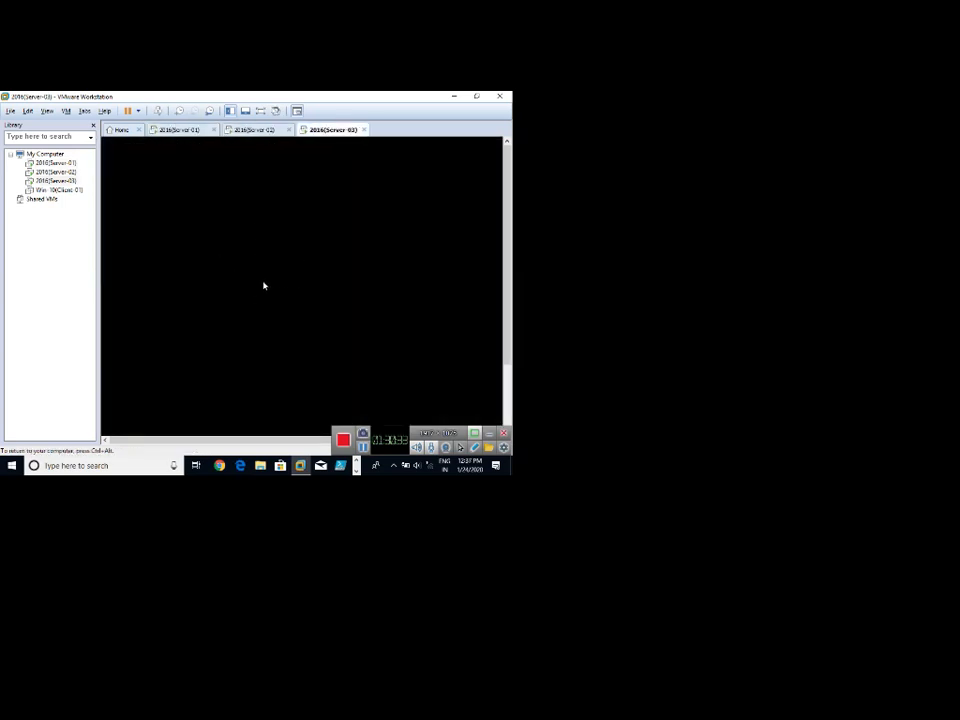
{"action": "key", "text": "ctrl+alt"}
{"action": "left_click", "coordinate": [178, 130]}
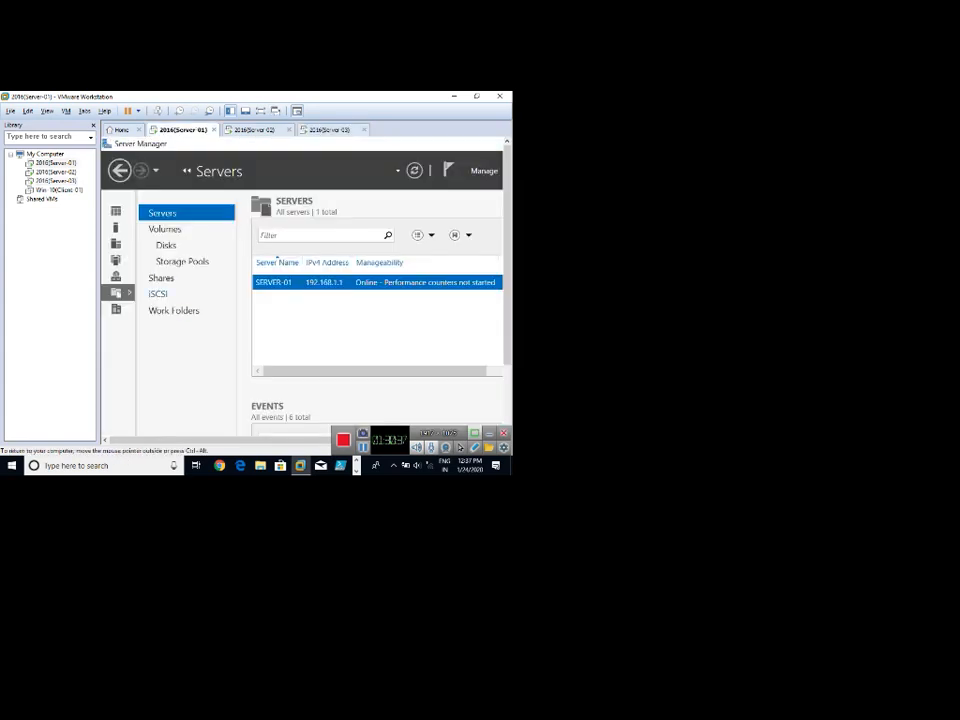
Open the iSCSI page in File and Storage Services and make Server-01 full screen.
{"action": "left_click", "coordinate": [158, 293]}
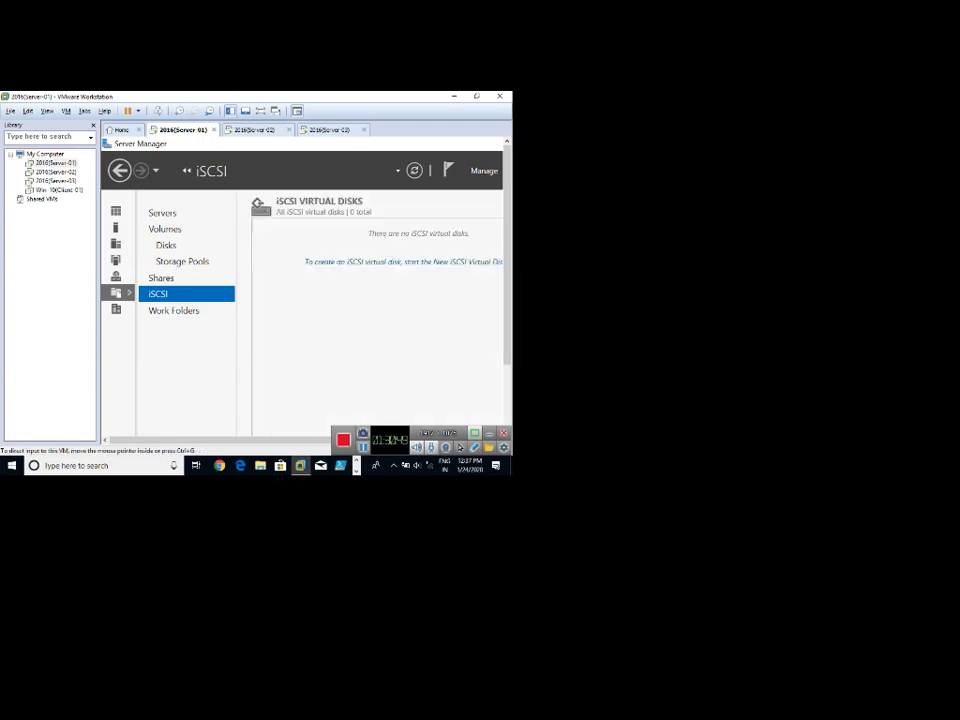
{"action": "left_click", "coordinate": [255, 130]}
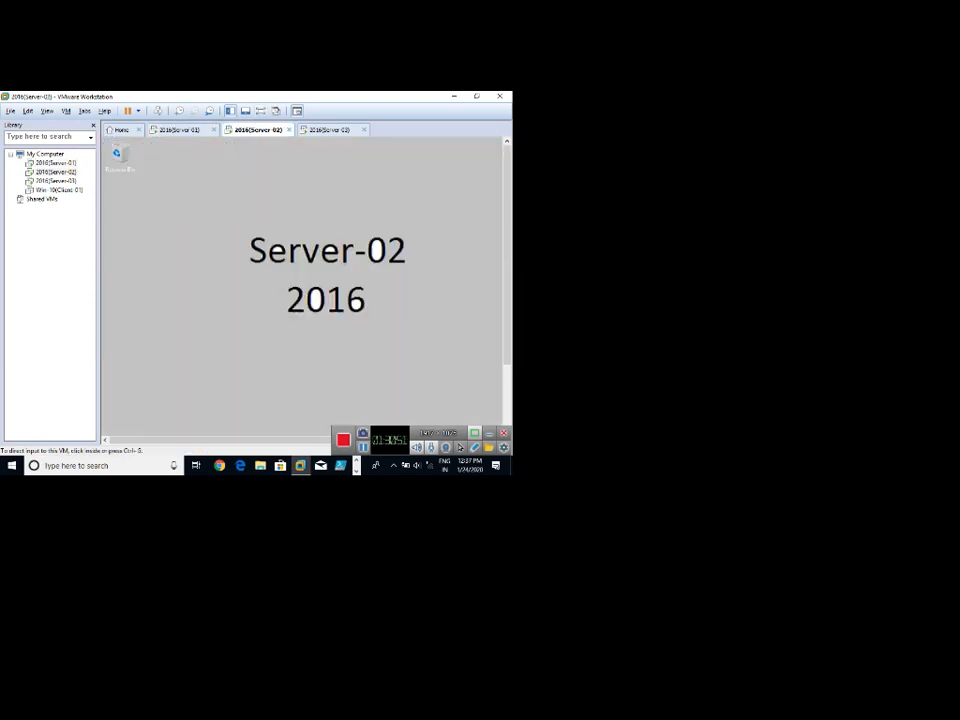
{"action": "left_click", "coordinate": [321, 133]}
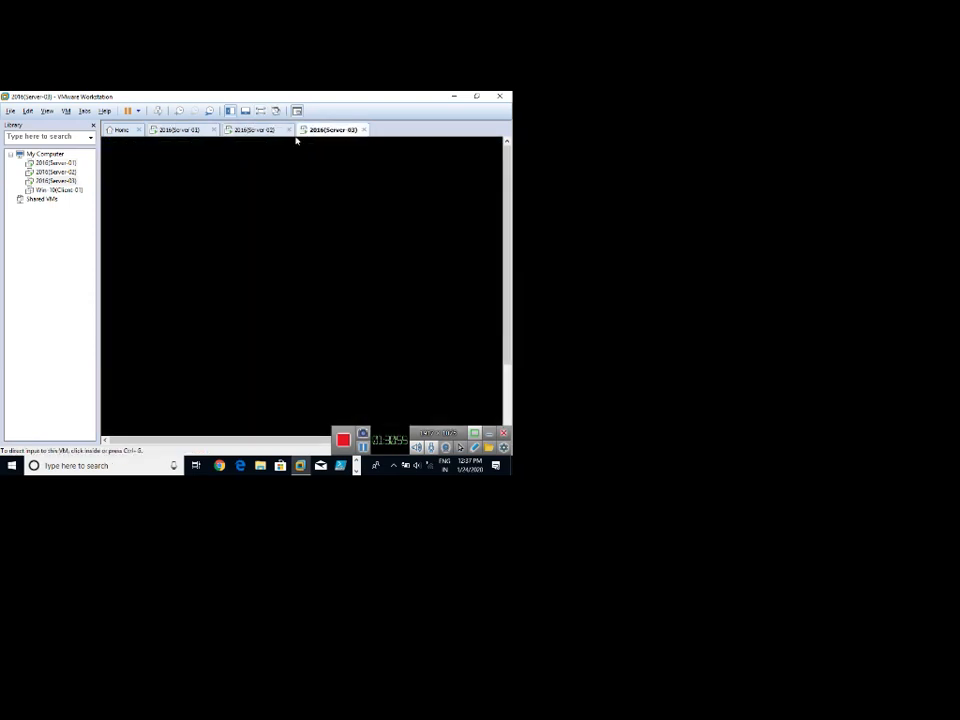
{"action": "left_click", "coordinate": [182, 130]}
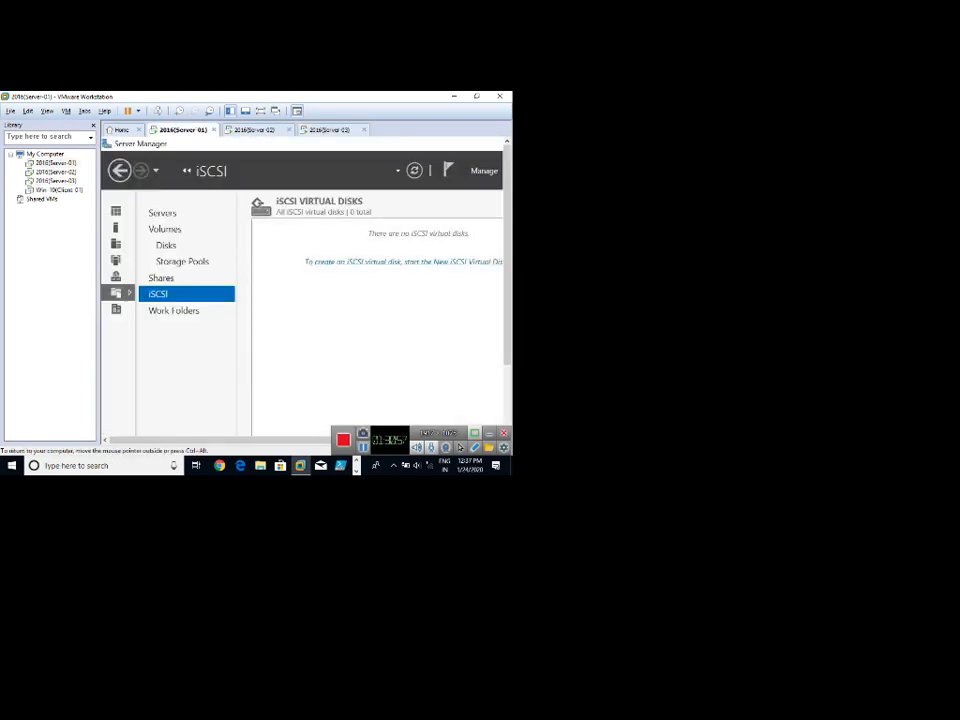
{"action": "key", "text": "ctrl+alt+Return"}
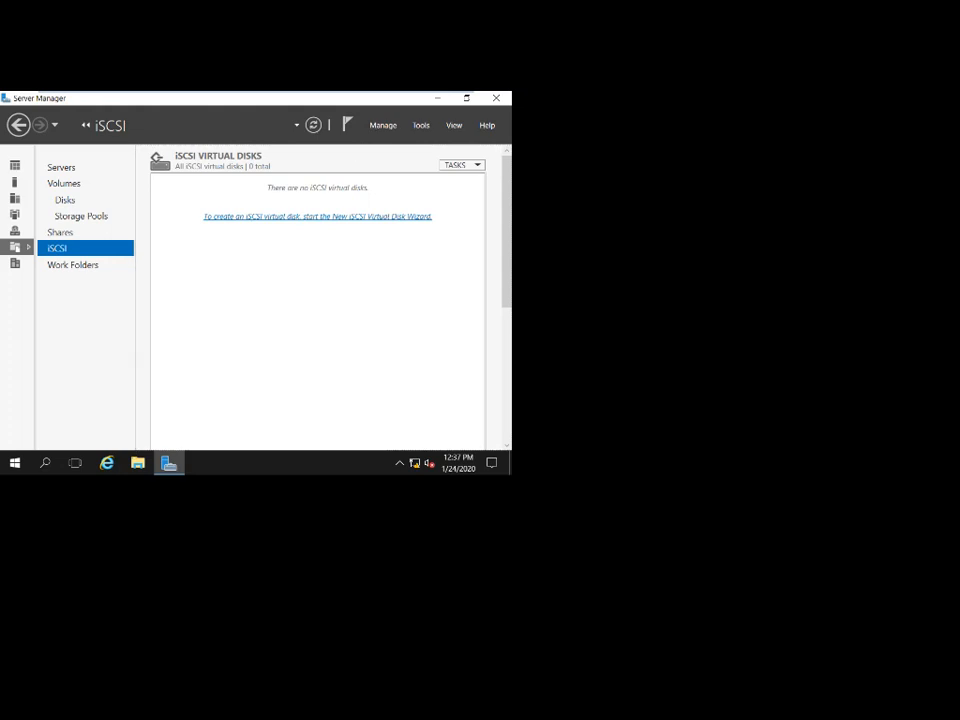
Cycle through the Server-02 and Server-03 tabs and return to Server-01's iSCSI page.
{"action": "mouse_move", "coordinate": [256, 93]}
{"action": "left_click", "coordinate": [424, 98]}
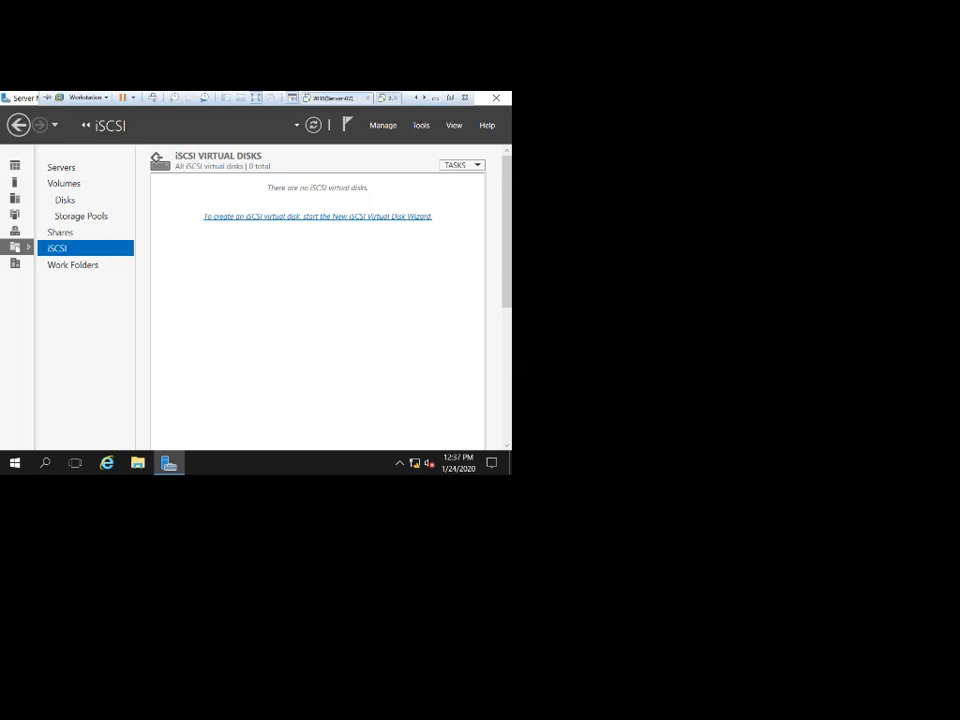
{"action": "left_click", "coordinate": [335, 98]}
{"action": "left_click", "coordinate": [416, 98]}
{"action": "left_click", "coordinate": [335, 98]}
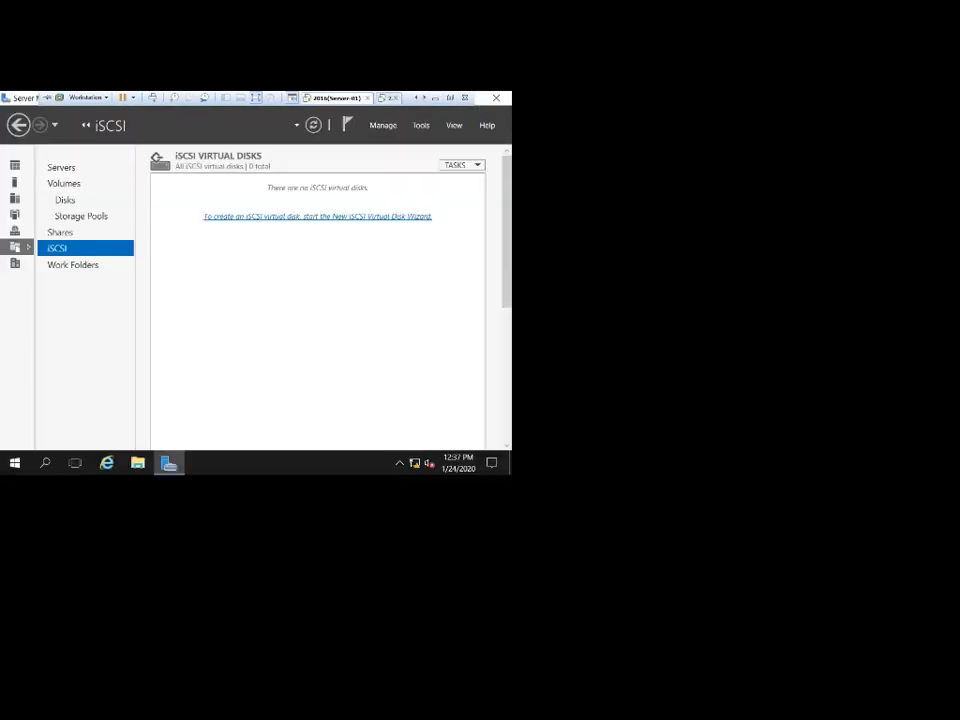
Start a new iSCSI virtual disk on volume E: named Hyper-v-Storage, sized 10 GB.
{"action": "left_click", "coordinate": [317, 216]}
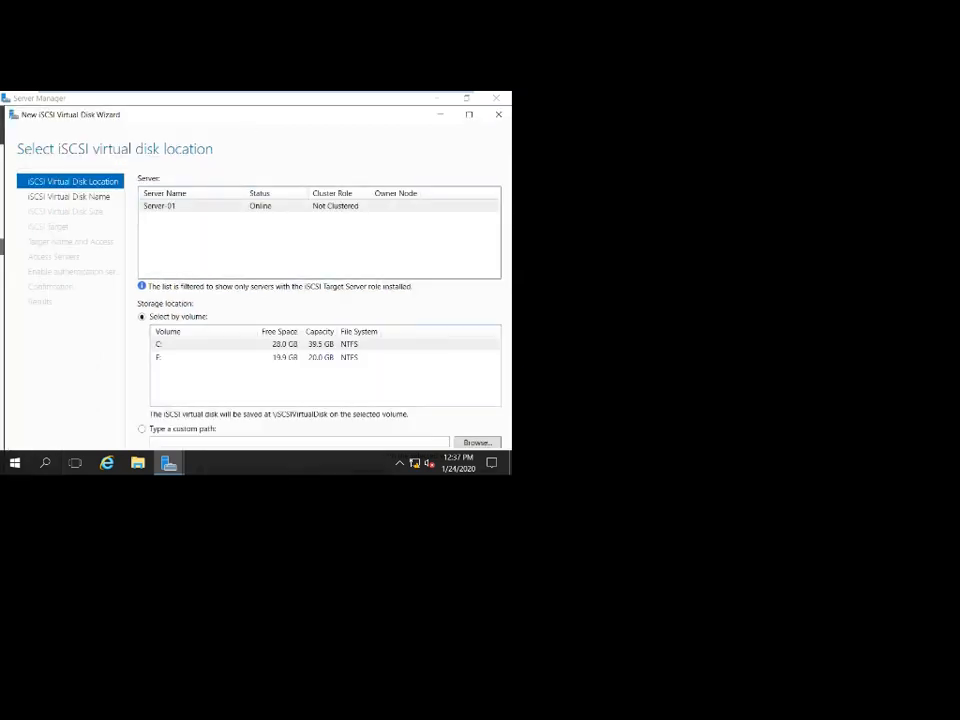
{"action": "left_click", "coordinate": [230, 357]}
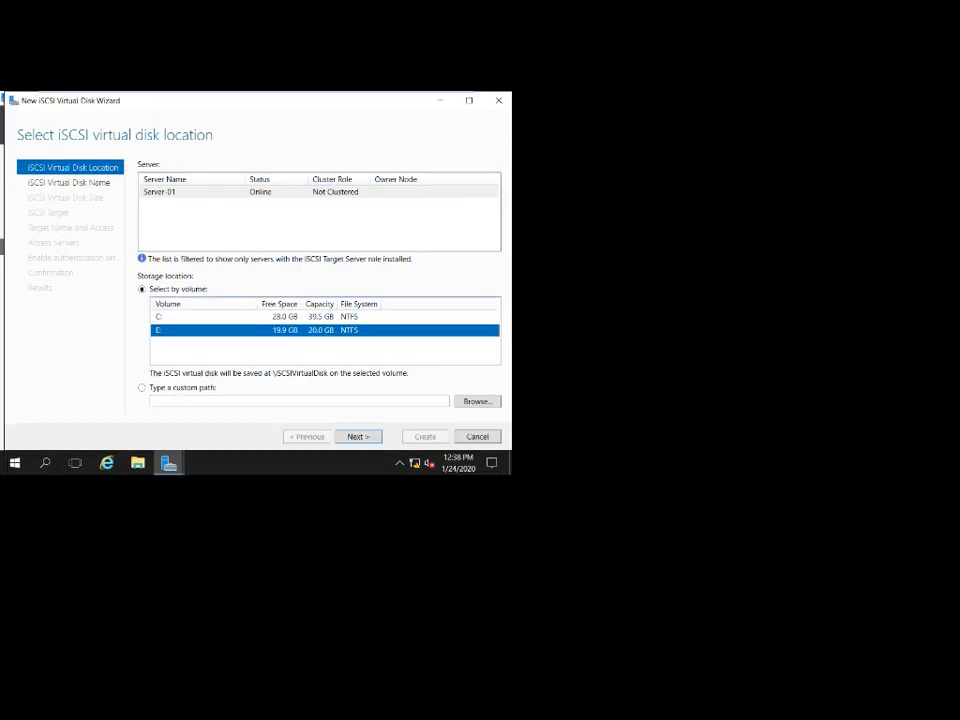
{"action": "key", "text": "Return"}
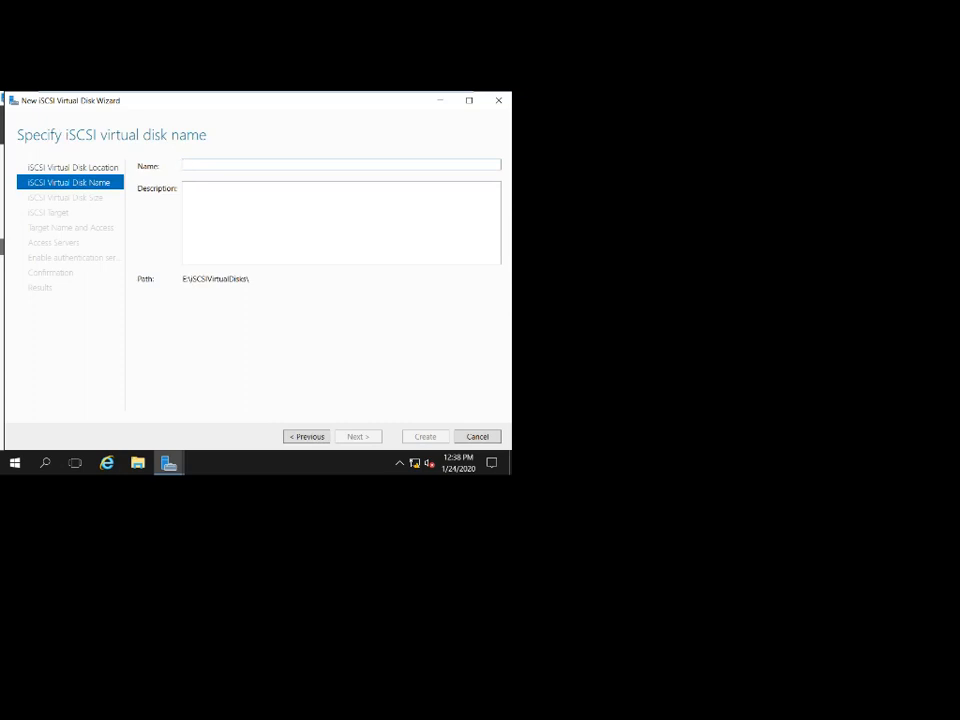
{"action": "type", "text": "Hyper"}
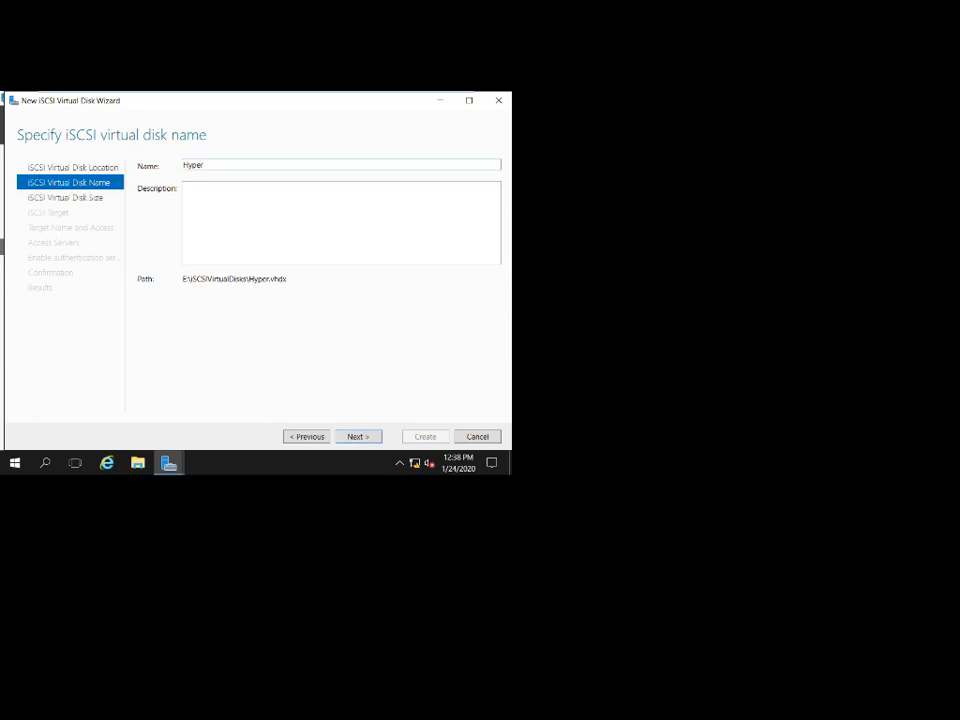
{"action": "type", "text": "-v-Storage"}
{"action": "key", "text": "Return"}
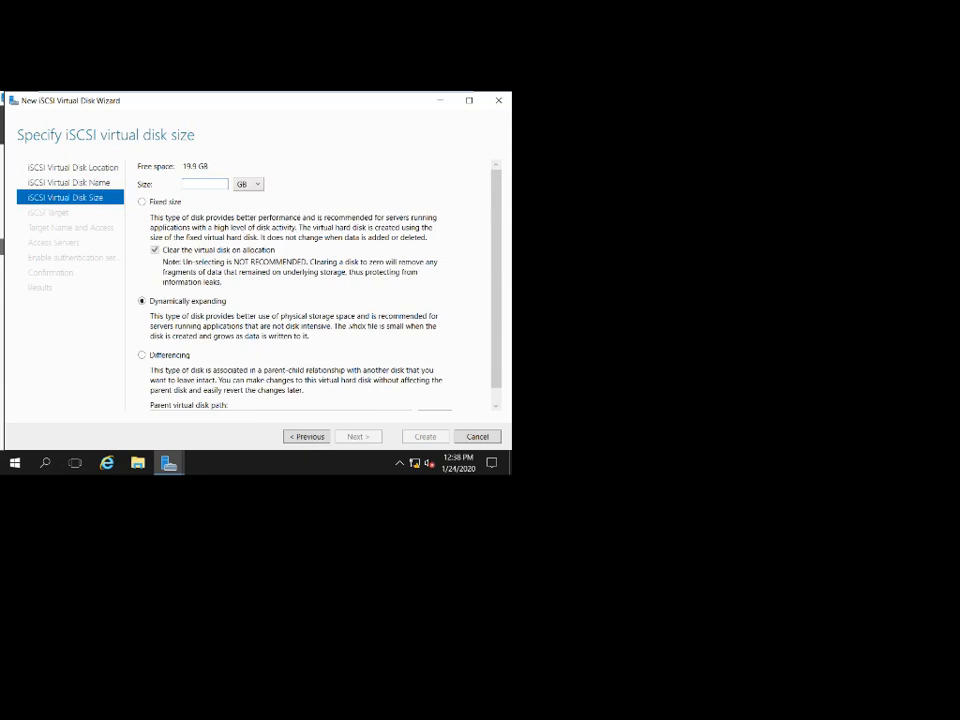
{"action": "type", "text": "10"}
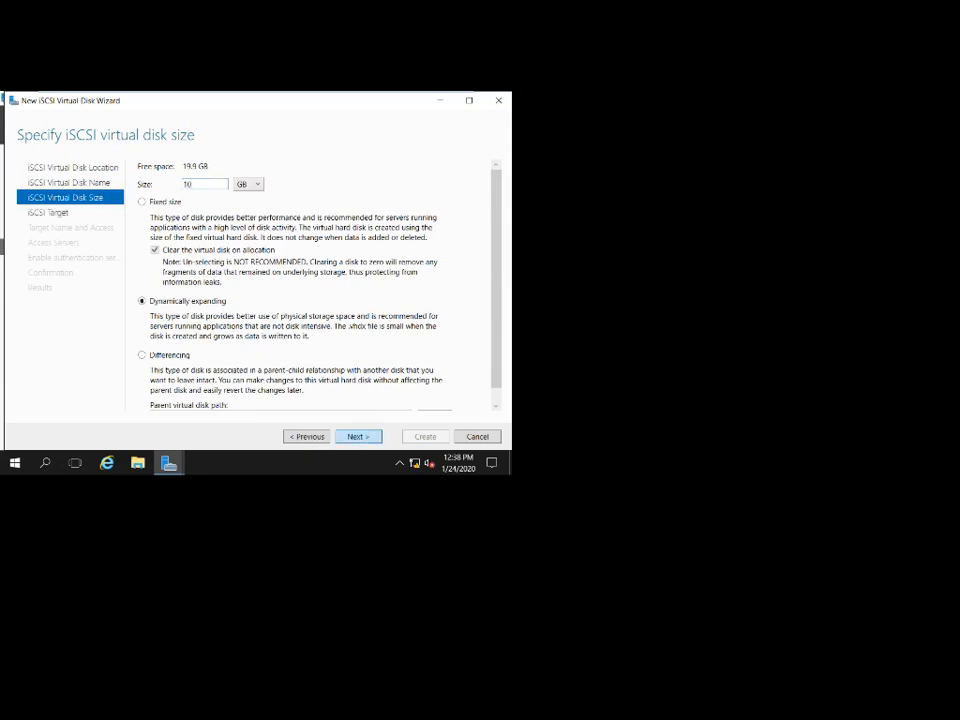
{"action": "key", "text": "Return"}
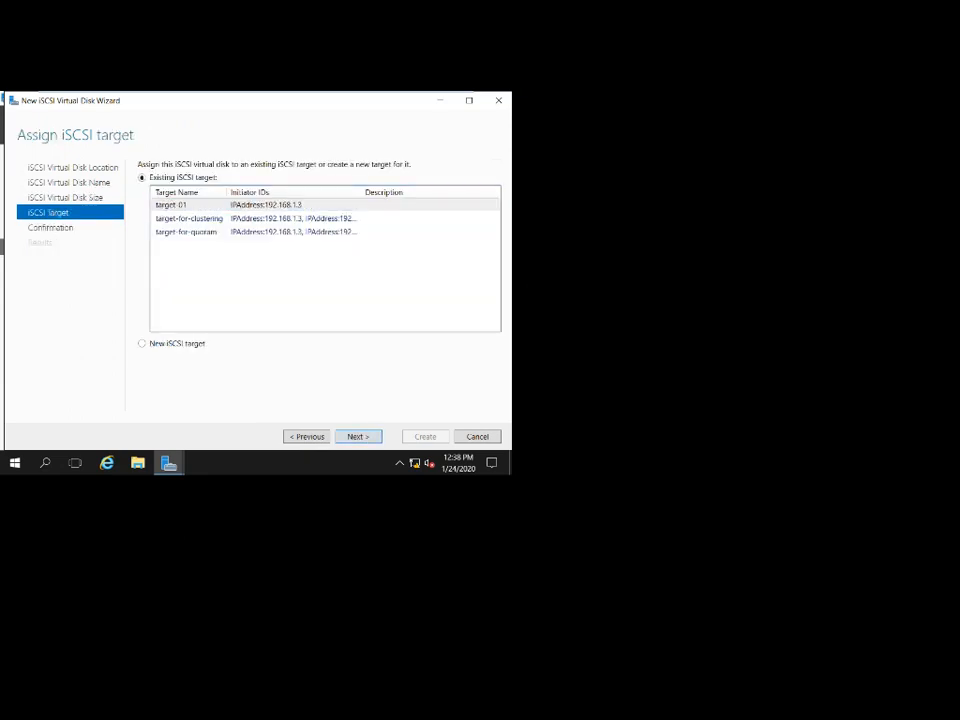
Choose a new iSCSI target named Target-for-hyper-v-Storage, fixing the misspelled ending.
{"action": "left_click", "coordinate": [142, 344]}
{"action": "key", "text": "Return"}
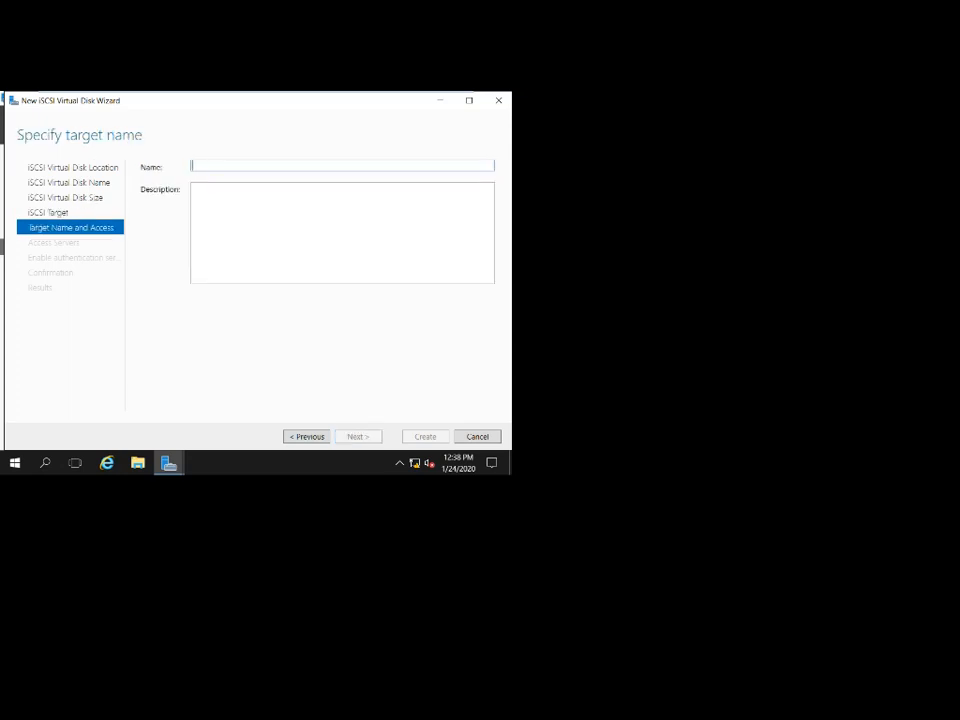
{"action": "type", "text": "Tar"}
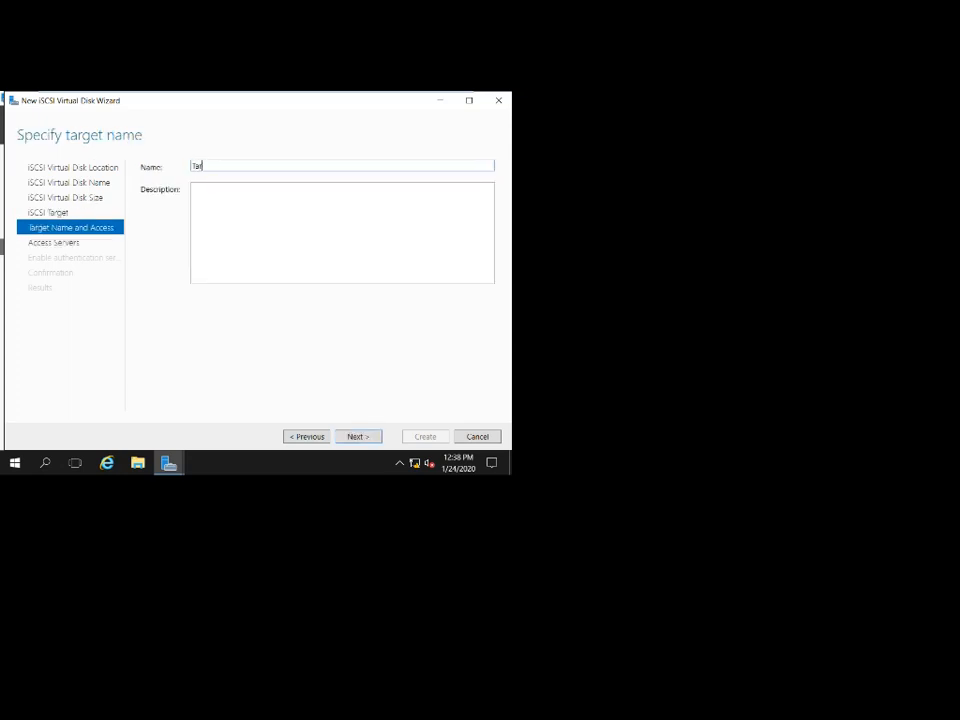
{"action": "type", "text": "get-for-hyper-v-Stoarge"}
{"action": "key", "text": "BackSpace"}
{"action": "key", "text": "BackSpace"}
{"action": "key", "text": "BackSpace"}
{"action": "key", "text": "BackSpace"}
{"action": "type", "text": "rage"}
{"action": "key", "text": "Return"}
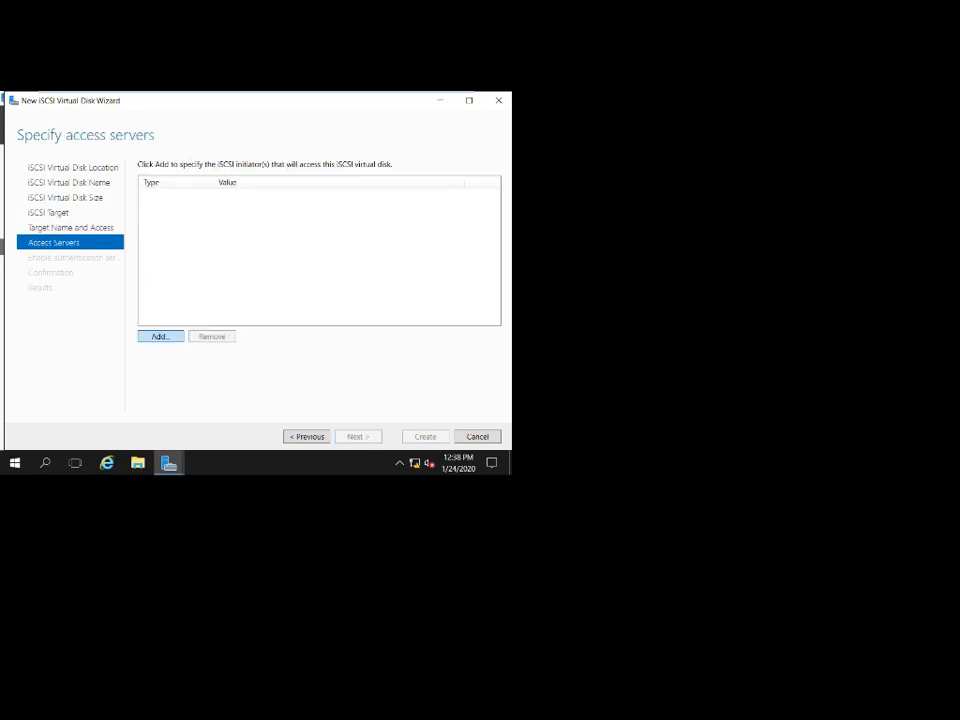
Add access server 192.168.1.3 identified by IP Address.
{"action": "left_click", "coordinate": [161, 337]}
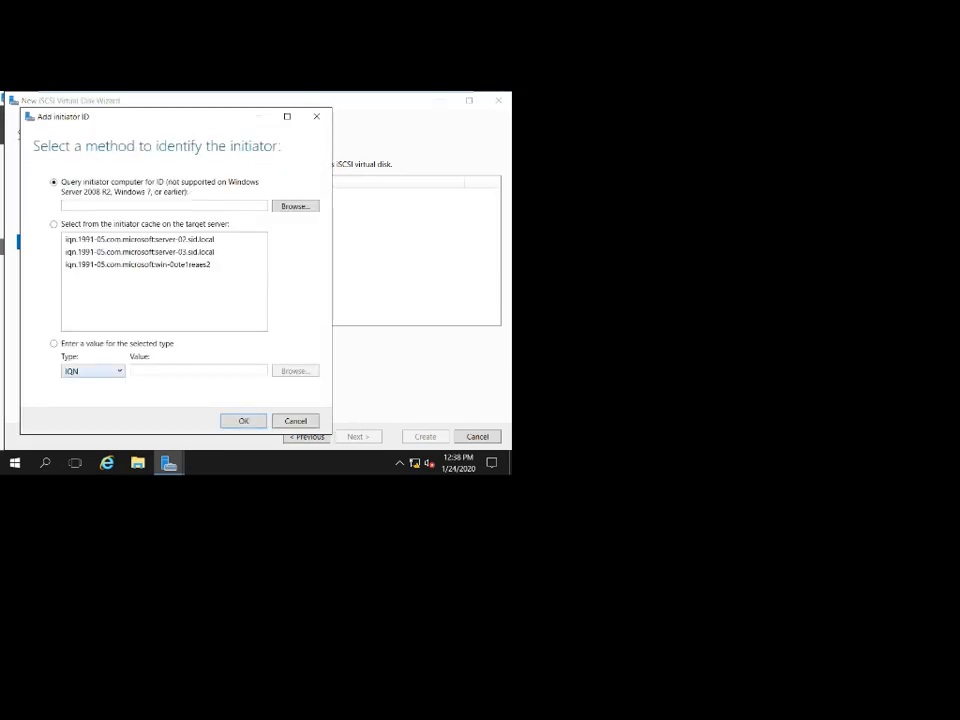
{"action": "left_click", "coordinate": [108, 371]}
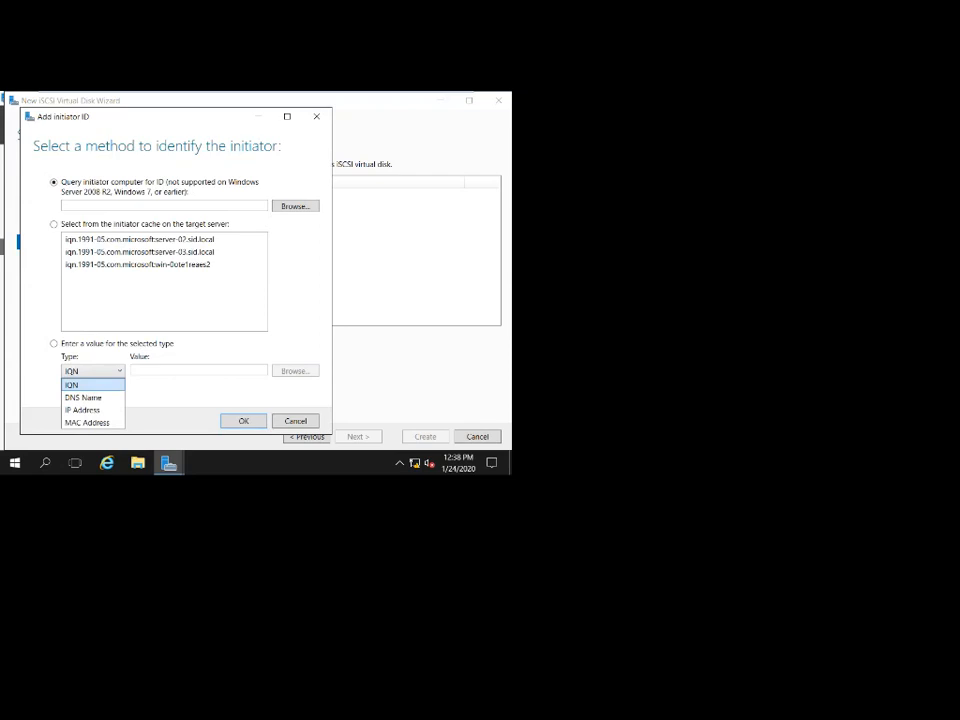
{"action": "left_click", "coordinate": [84, 398]}
{"action": "left_click", "coordinate": [108, 371]}
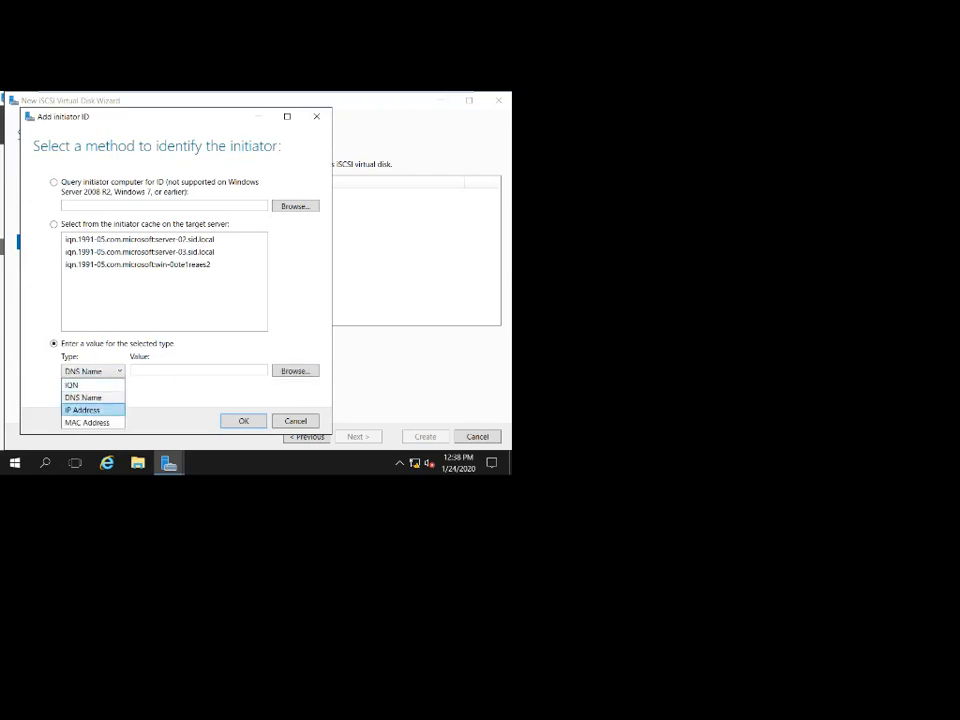
{"action": "left_click", "coordinate": [84, 410]}
{"action": "left_click", "coordinate": [180, 371]}
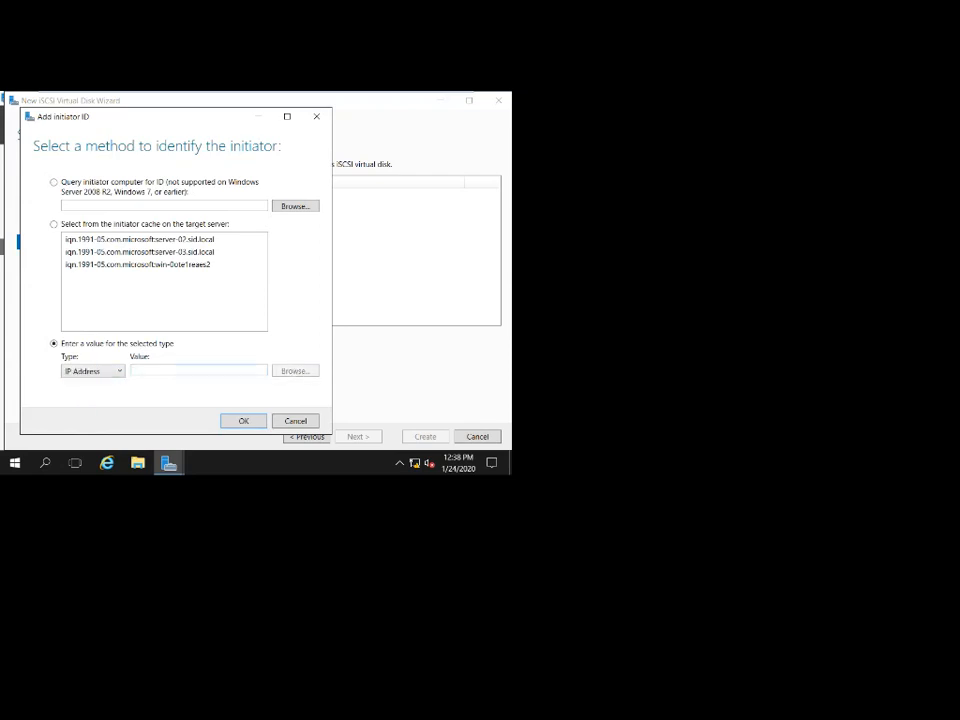
{"action": "type", "text": "192.168.1.3"}
{"action": "key", "text": "Return"}
Add access server 192.168.1.4 by IP Address and continue to authentication.
{"action": "left_click", "coordinate": [161, 336]}
{"action": "left_click", "coordinate": [109, 387]}
{"action": "left_click", "coordinate": [98, 426]}
{"action": "left_click", "coordinate": [200, 387]}
{"action": "type", "text": "192.16"}
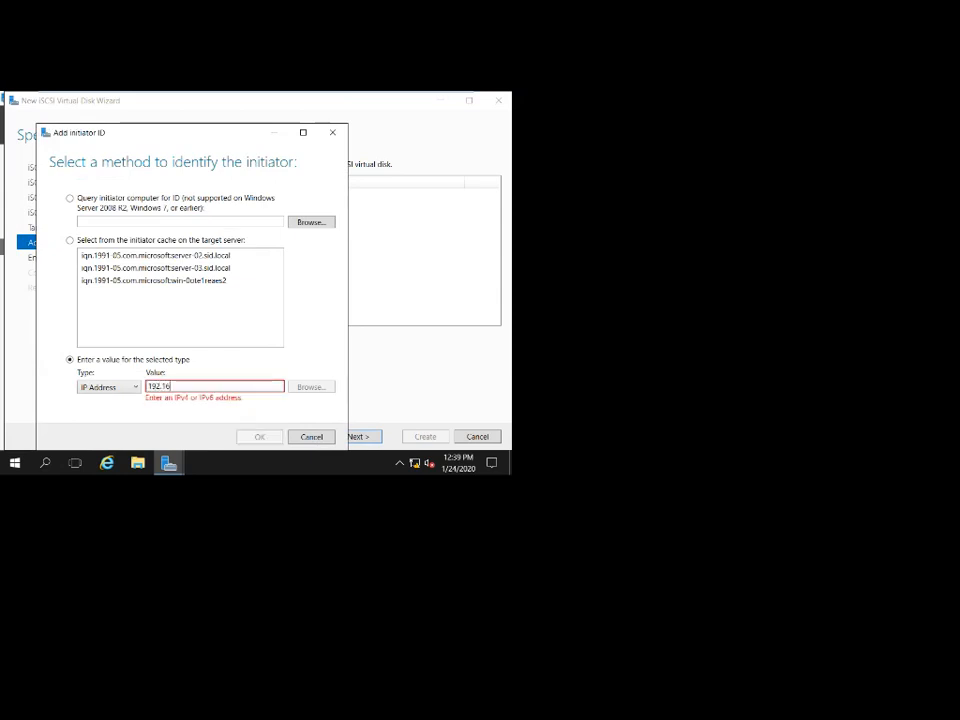
{"action": "type", "text": "8.1.4"}
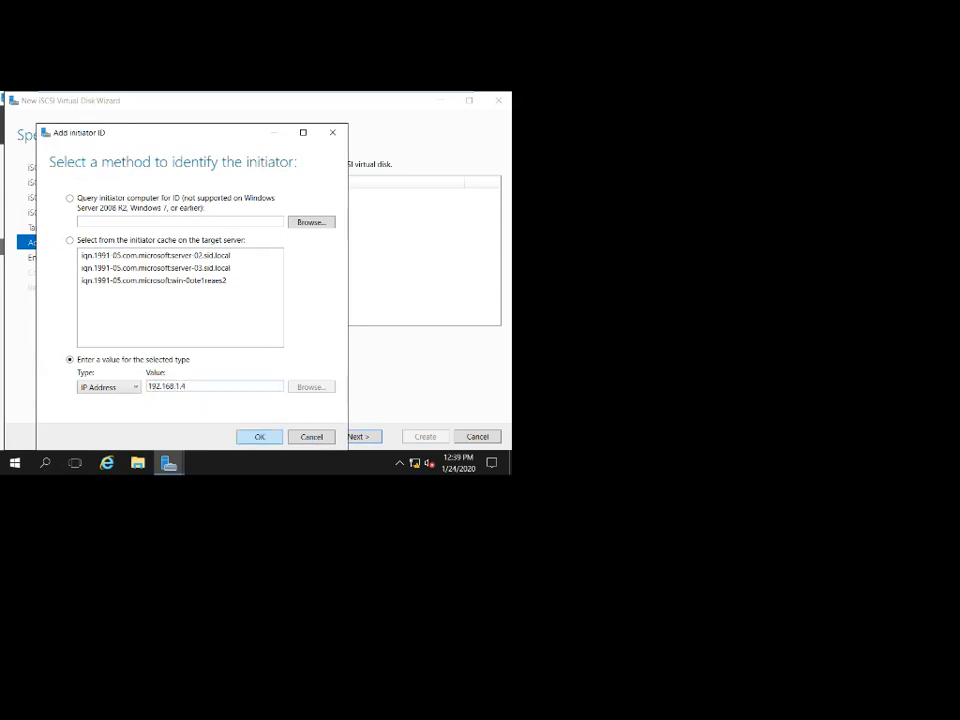
{"action": "key", "text": "Return"}
{"action": "key", "text": "Return"}
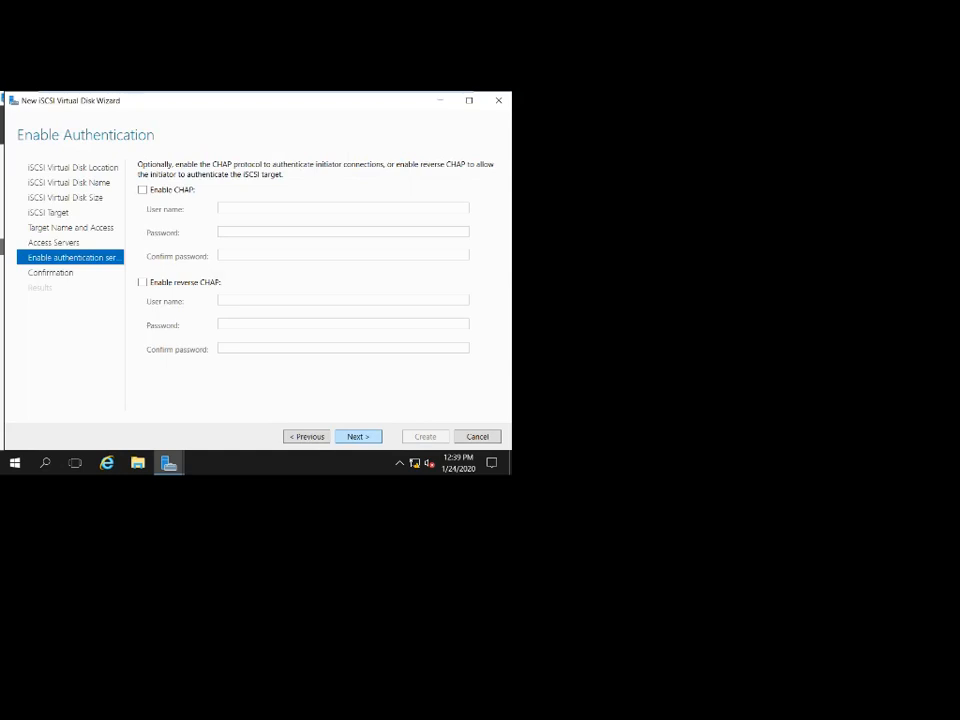
{"action": "key", "text": "Return"}
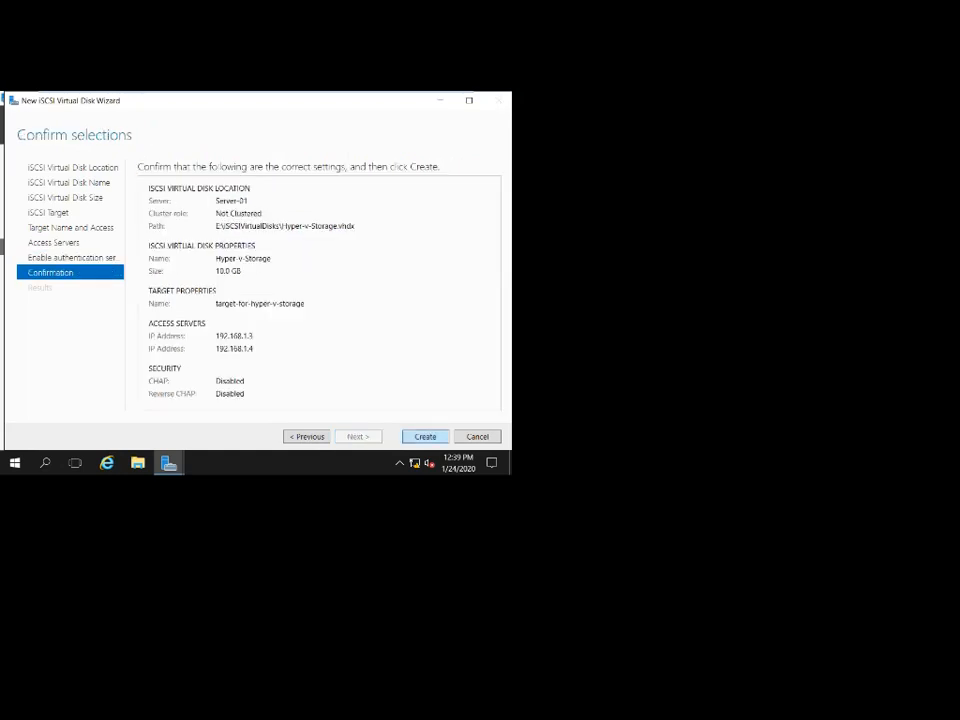
Start creating the 10 GB Hyper-v-Storage disk and return to the Server-01 console view.
{"action": "key", "text": "Return"}
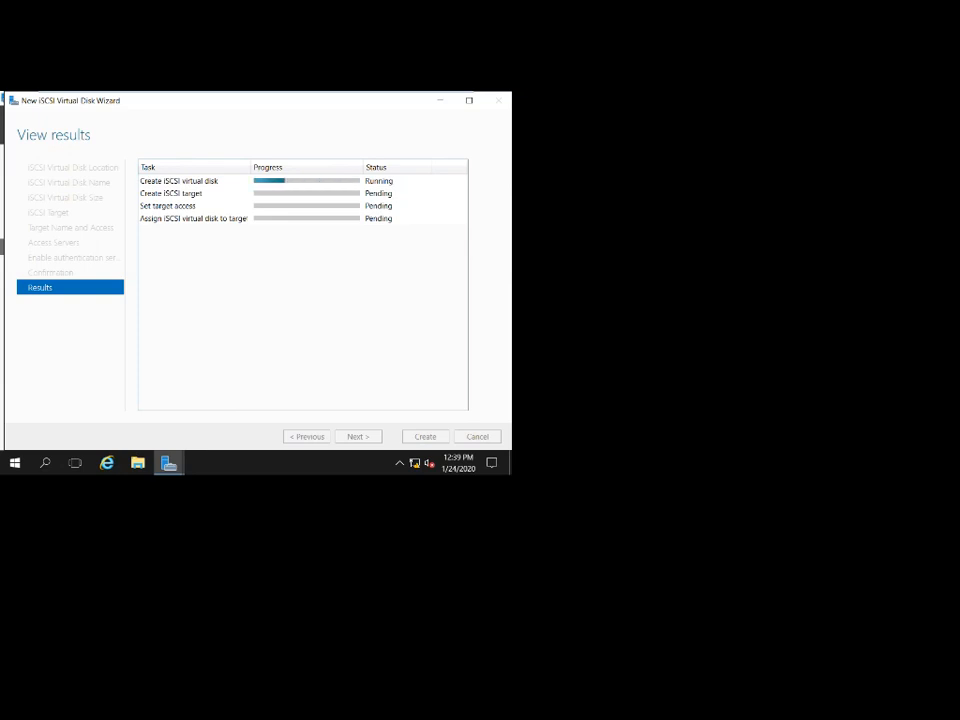
{"action": "left_click", "coordinate": [469, 100]}
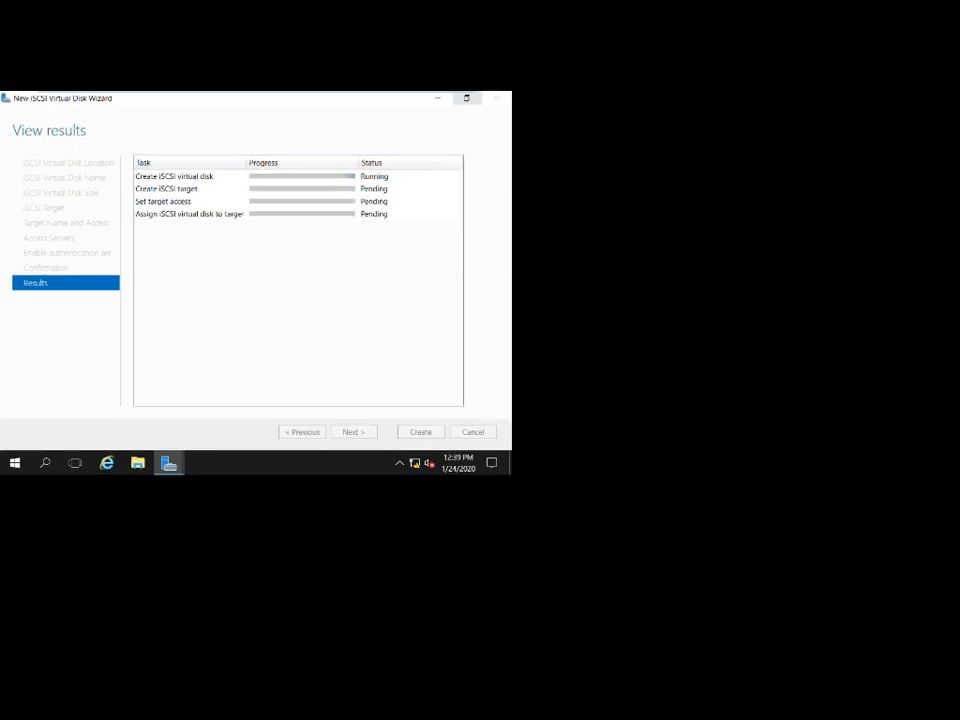
{"action": "mouse_move", "coordinate": [466, 93]}
{"action": "left_click", "coordinate": [424, 98]}
{"action": "left_click", "coordinate": [416, 98]}
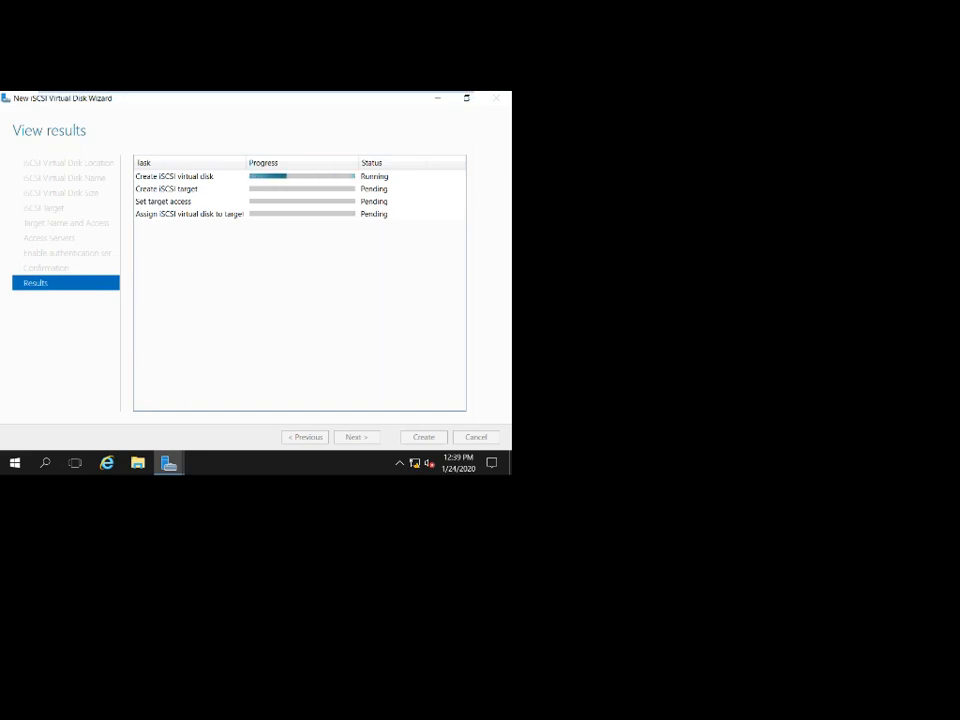
Check the Server-02 and Server-03 machines, then watch Server-01 full-screen until all four wizard tasks complete.
{"action": "left_click", "coordinate": [450, 97]}
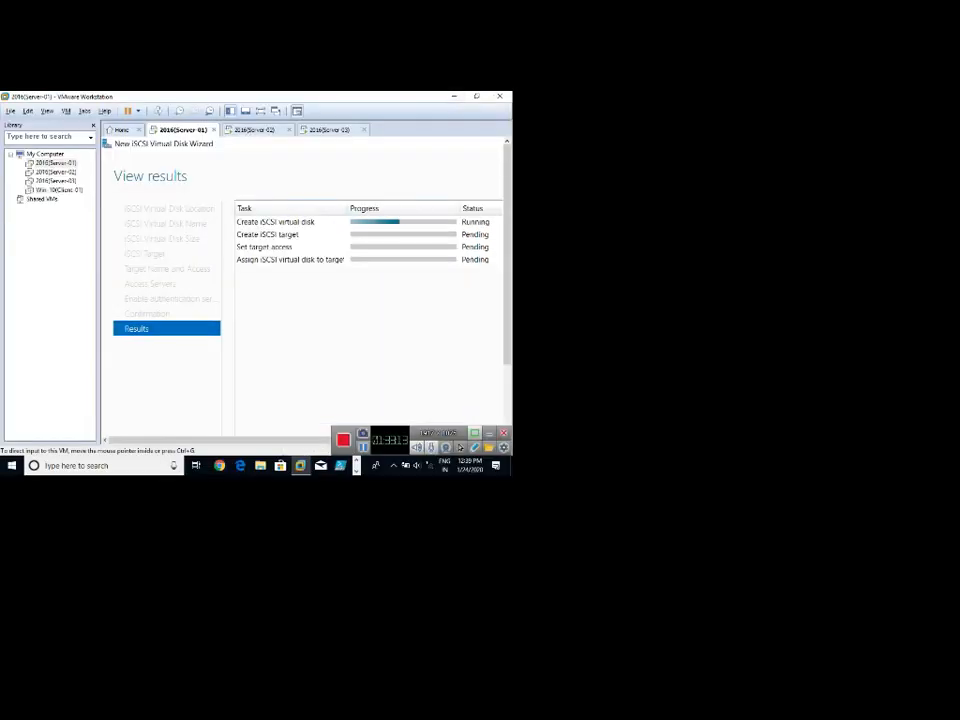
{"action": "left_click", "coordinate": [256, 130]}
{"action": "left_click", "coordinate": [327, 132]}
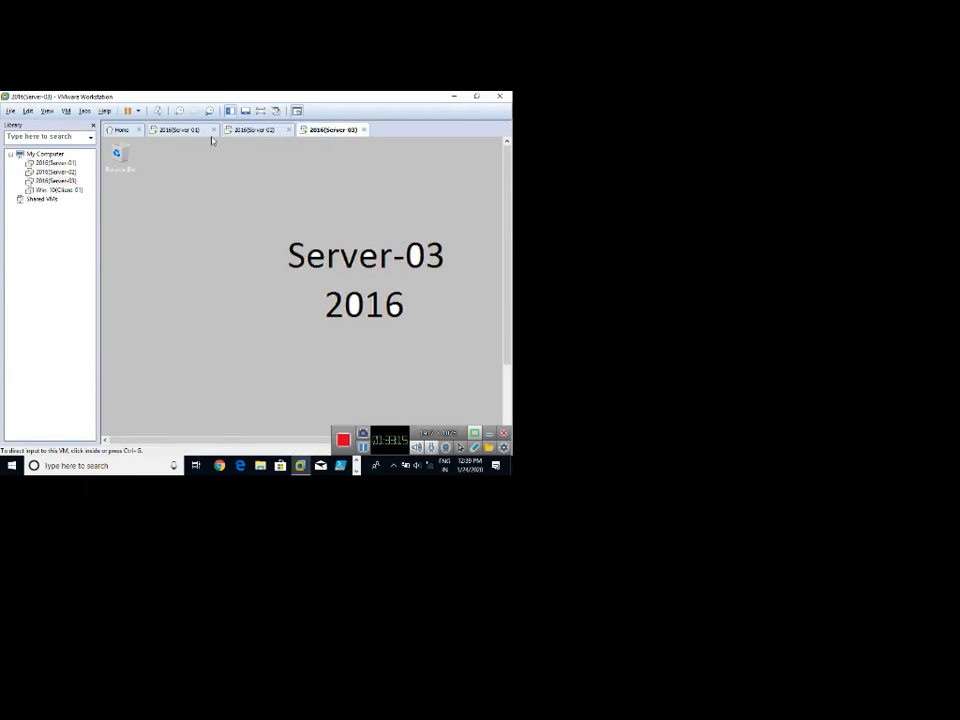
{"action": "left_click", "coordinate": [185, 130]}
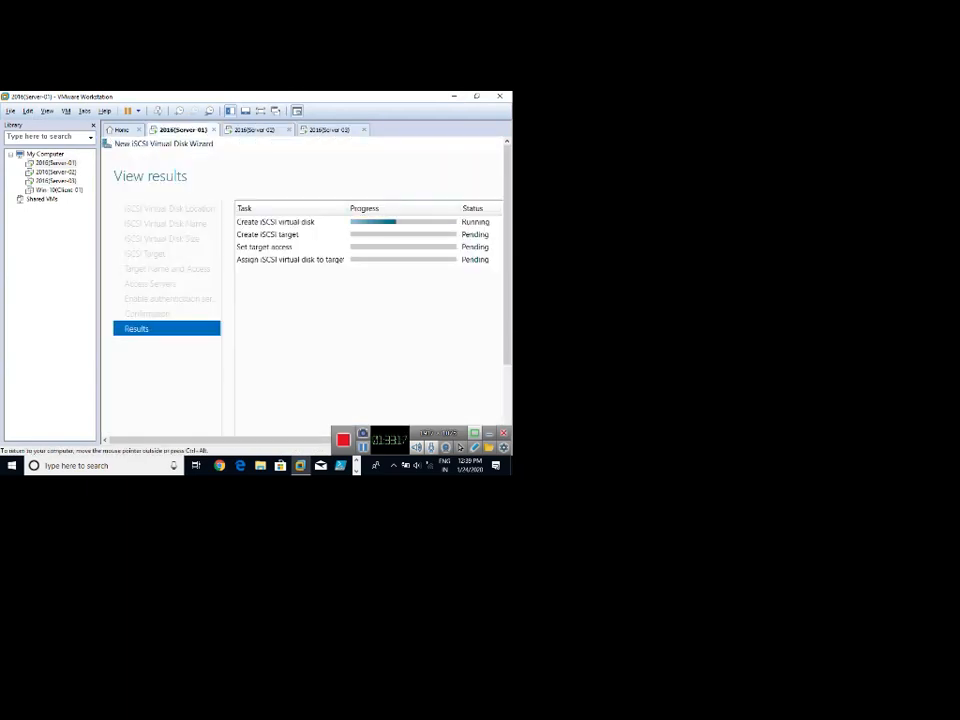
{"action": "left_click", "coordinate": [261, 111]}
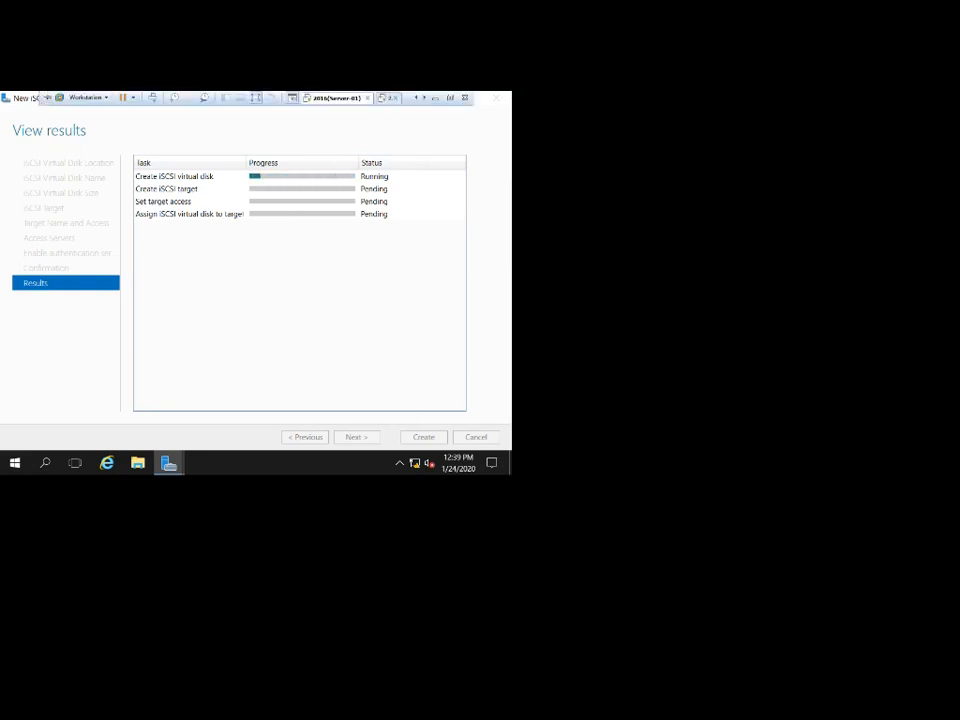
{"action": "left_click", "coordinate": [261, 97]}
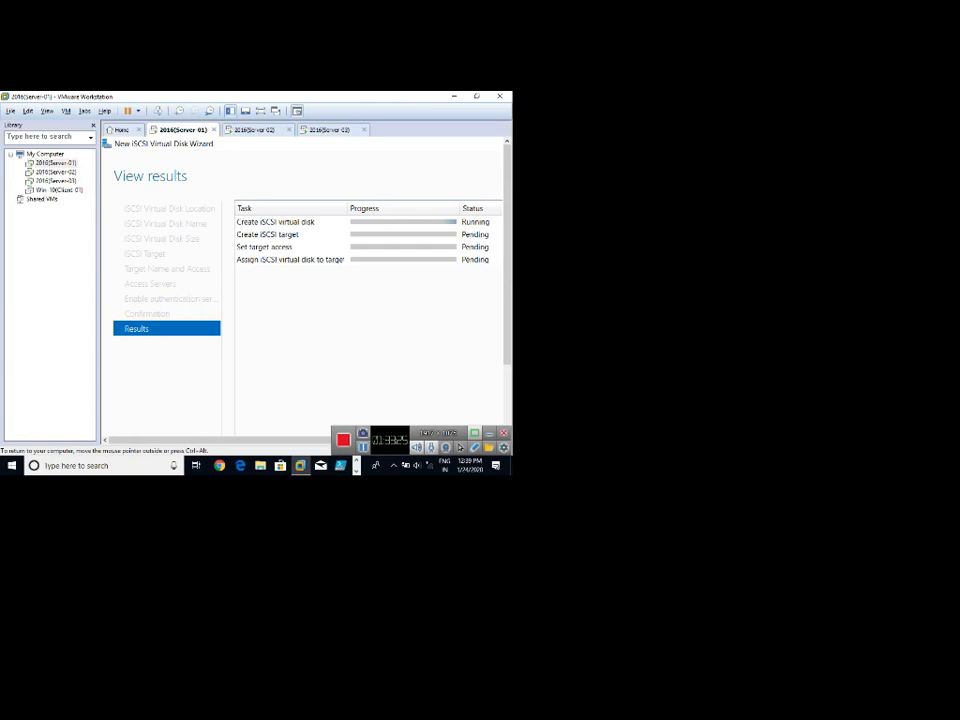
{"action": "left_click", "coordinate": [261, 111]}
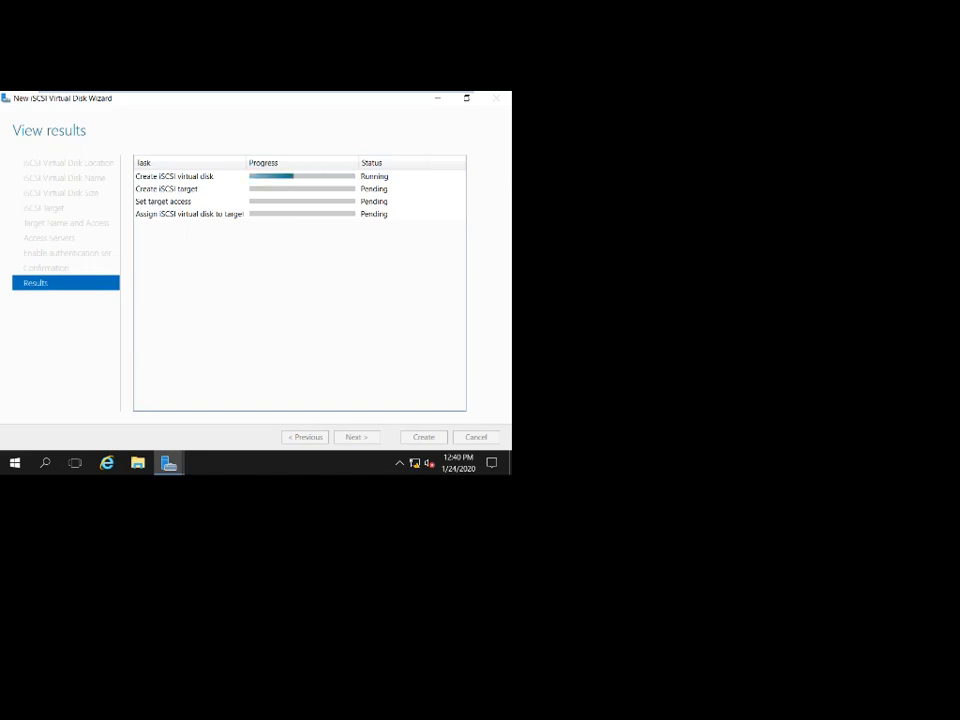
{"action": "mouse_move", "coordinate": [256, 93]}
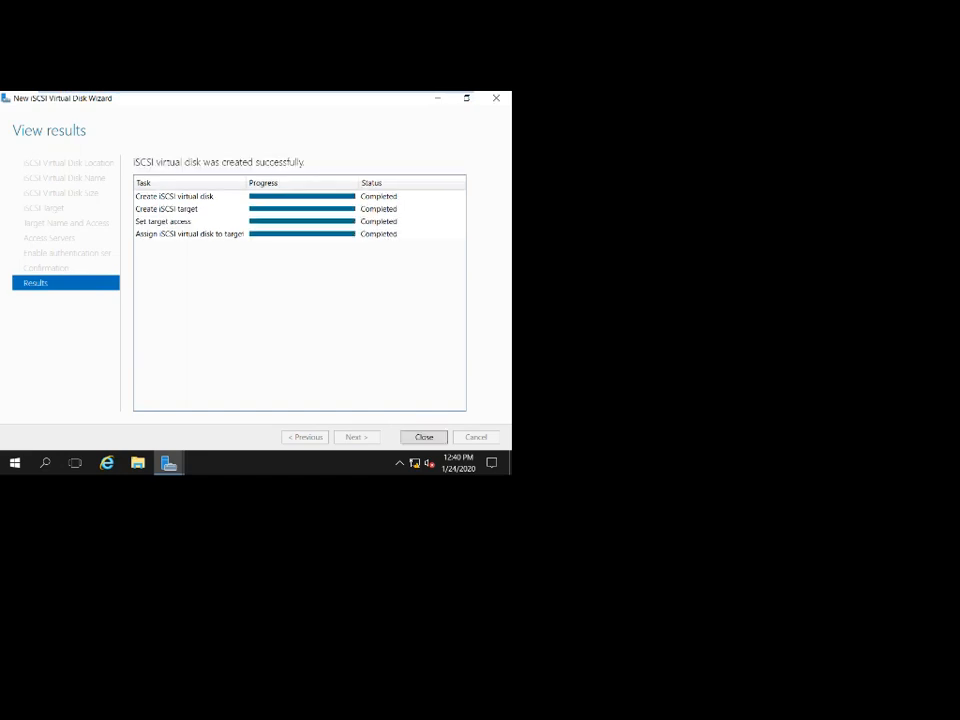
Close the finished wizard and start a new iSCSI virtual disk from the disk list.
{"action": "key", "text": "Return"}
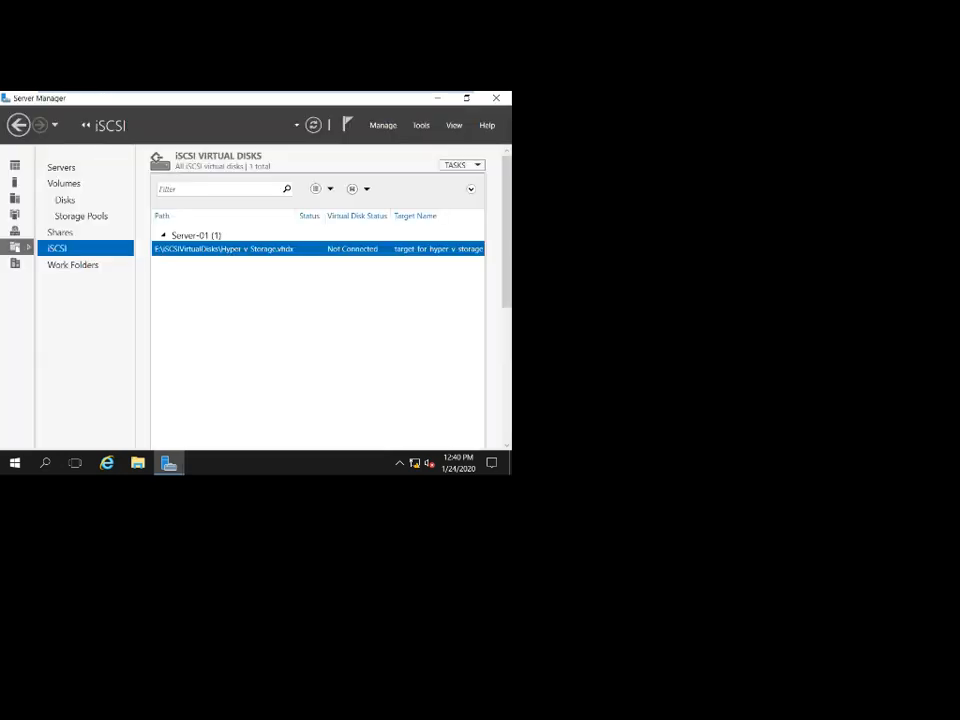
{"action": "right_click", "coordinate": [242, 285]}
{"action": "left_click", "coordinate": [304, 295]}
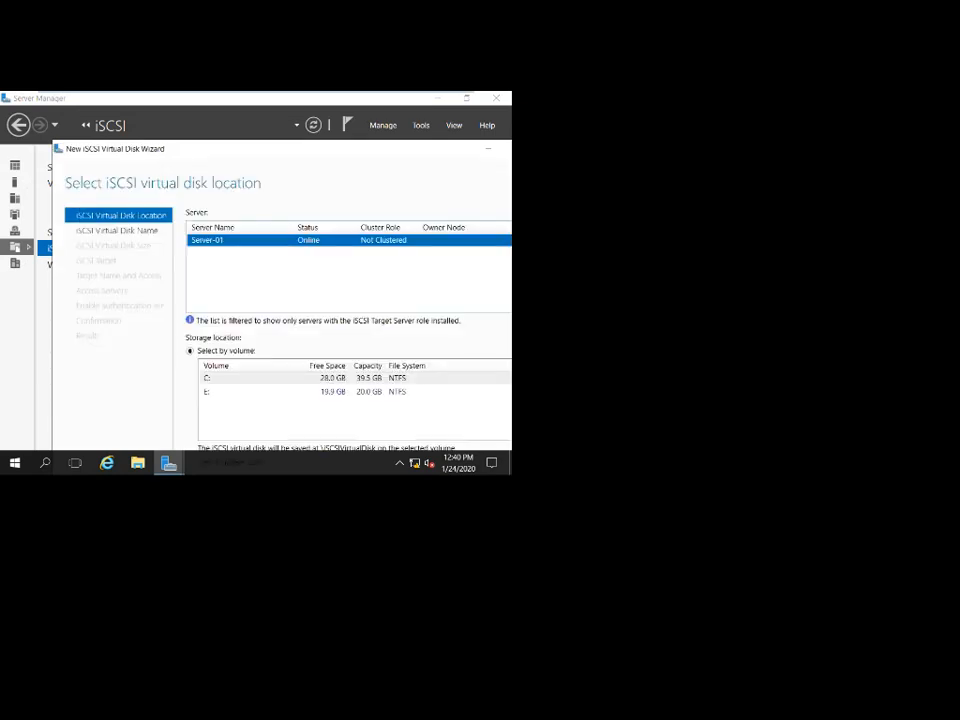
{"action": "key", "text": "super+Up"}
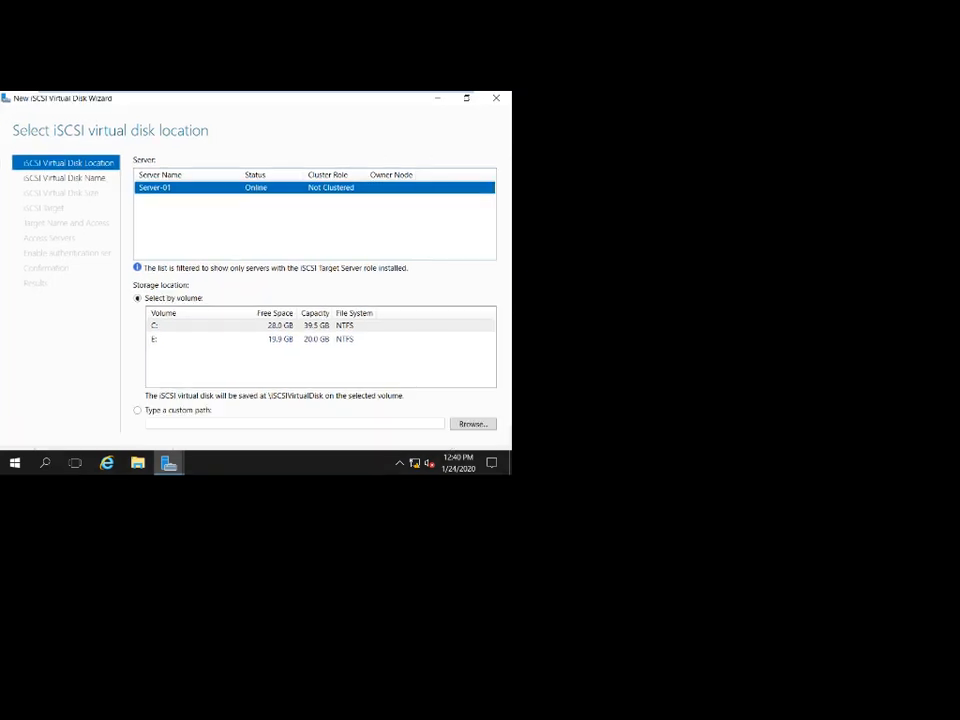
{"action": "key", "text": "super+Down"}
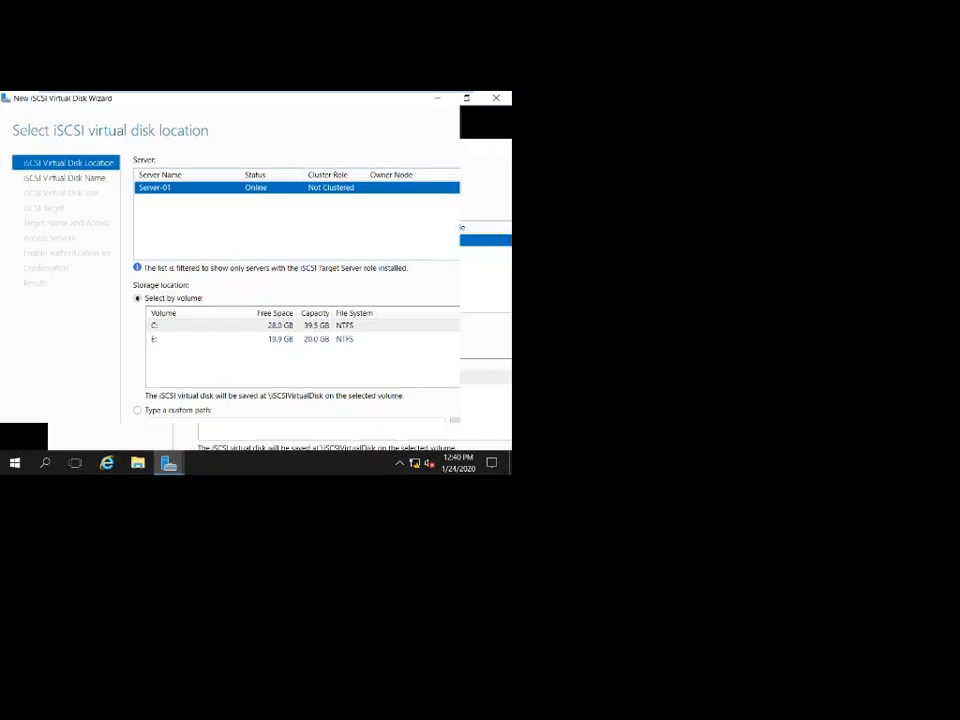
Store the new virtual disk on volume E: and advance to naming it.
{"action": "left_click", "coordinate": [280, 346]}
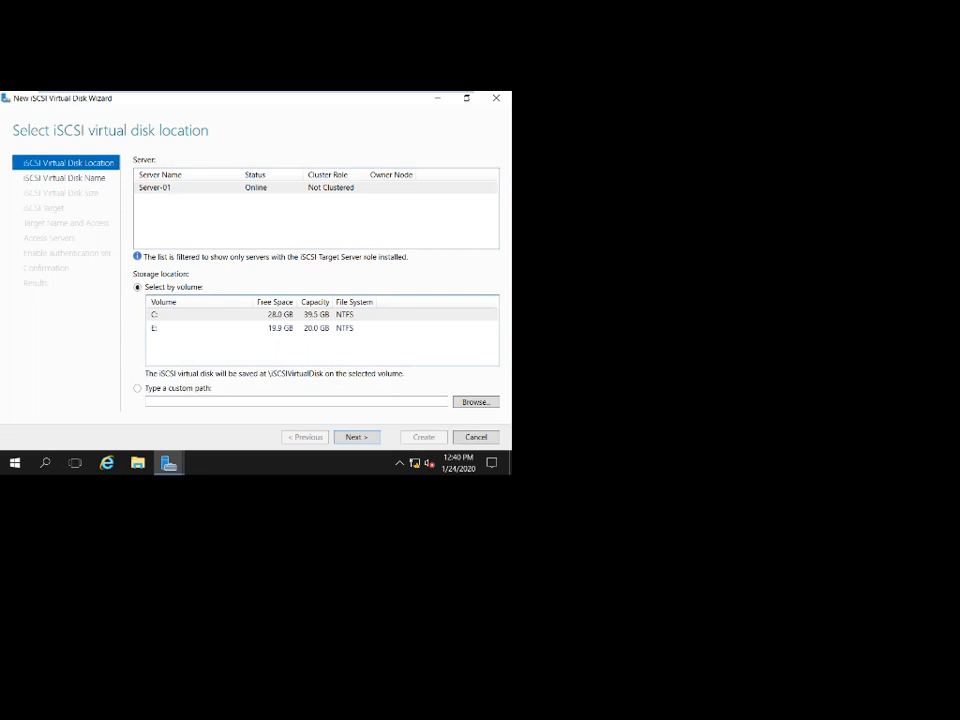
{"action": "left_click", "coordinate": [280, 328]}
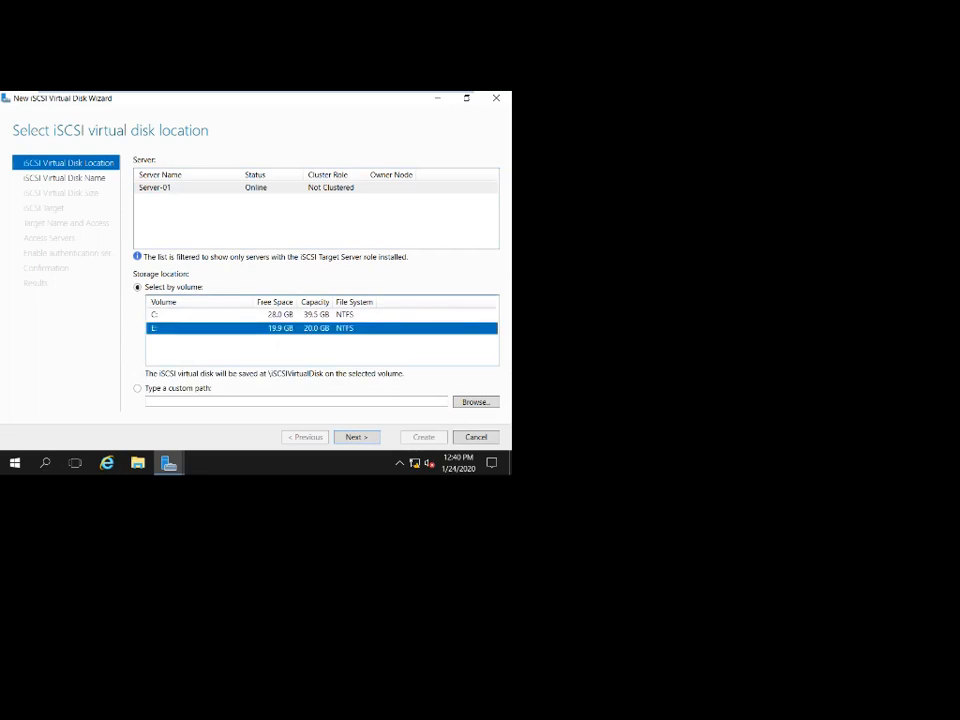
{"action": "key", "text": "Return"}
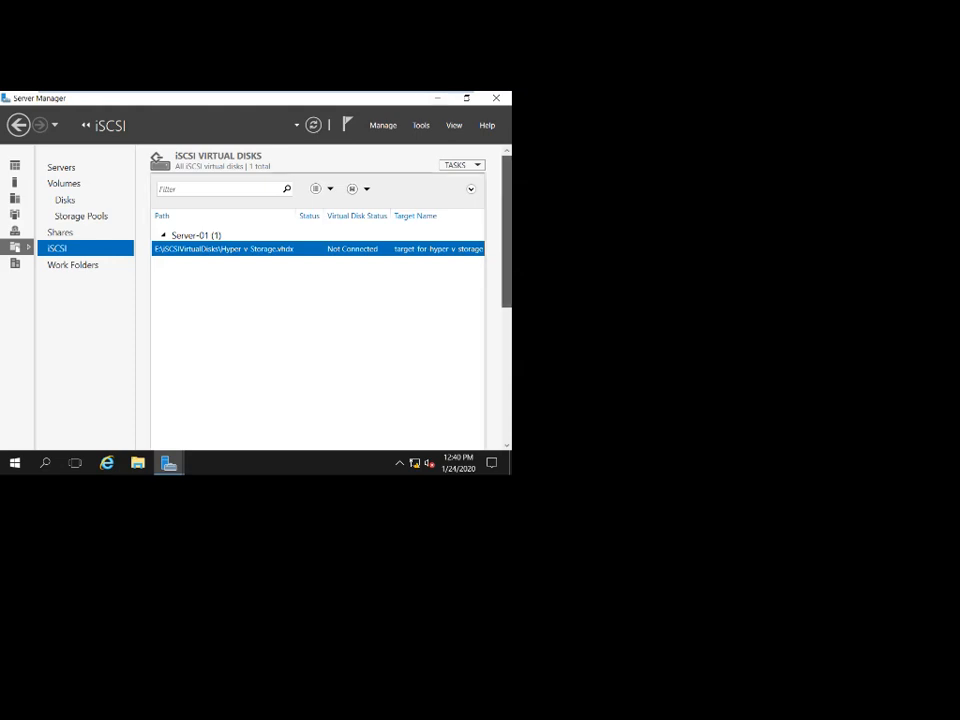
{"action": "scroll", "coordinate": [318, 300], "scroll_direction": "down", "scroll_amount": 3}
{"action": "scroll", "coordinate": [318, 300], "scroll_direction": "up", "scroll_amount": 1}
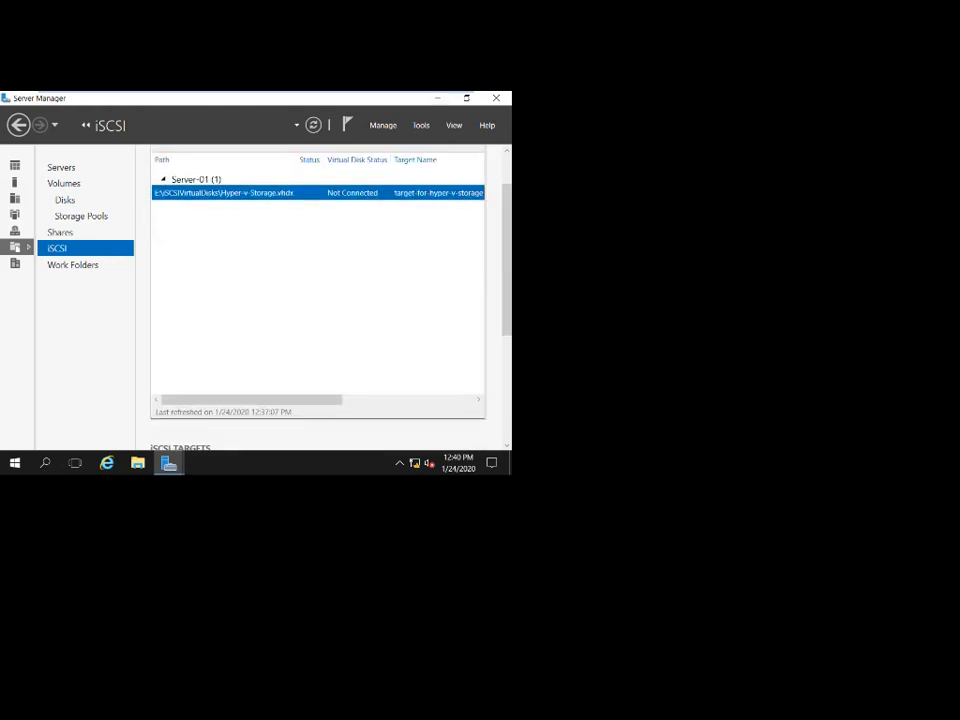
{"action": "mouse_move", "coordinate": [252, 400]}
{"action": "left_mouse_down"}
{"action": "mouse_move", "coordinate": [346, 400]}
{"action": "mouse_move", "coordinate": [250, 400]}
{"action": "left_mouse_up"}
Name the second disk Hyper-v-Quorum and give it a 5 GB size.
{"action": "mouse_move", "coordinate": [168, 462]}
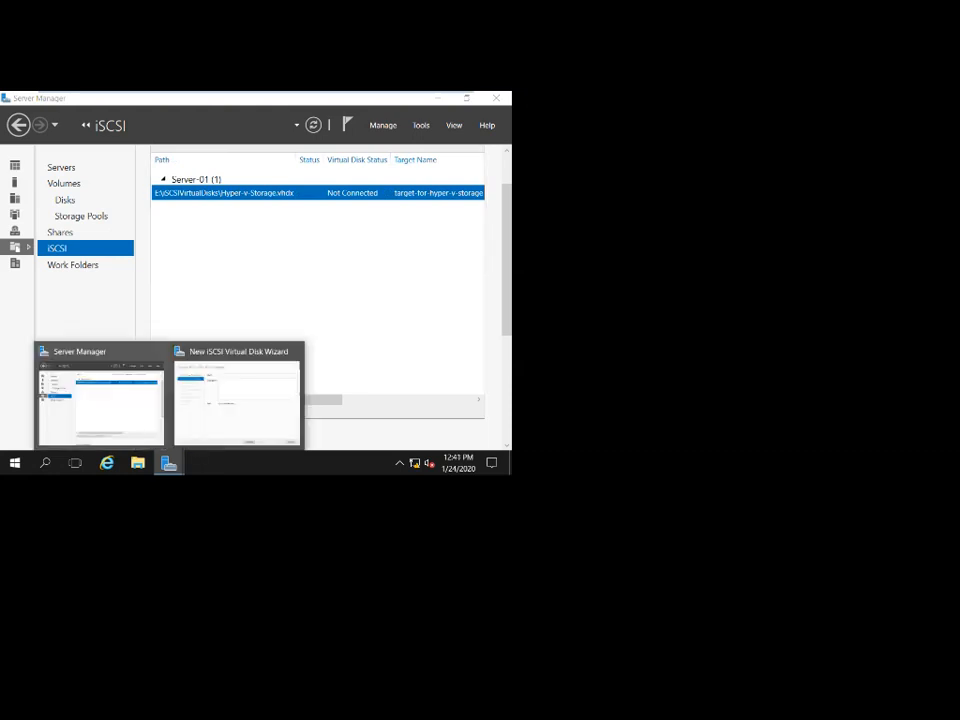
{"action": "left_click", "coordinate": [236, 396]}
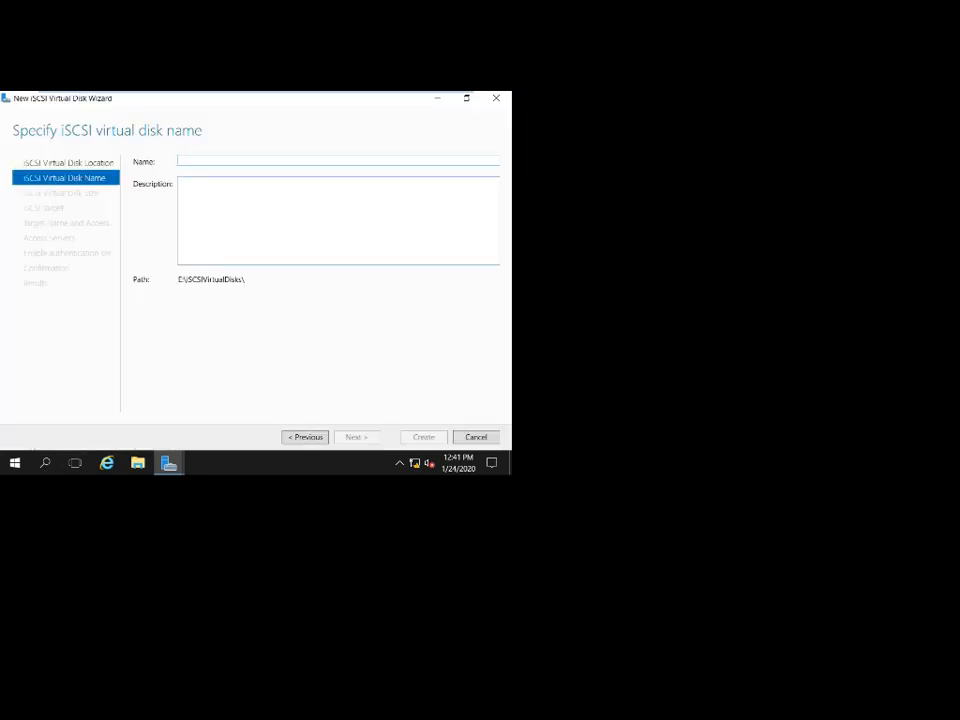
{"action": "type", "text": "Hy"}
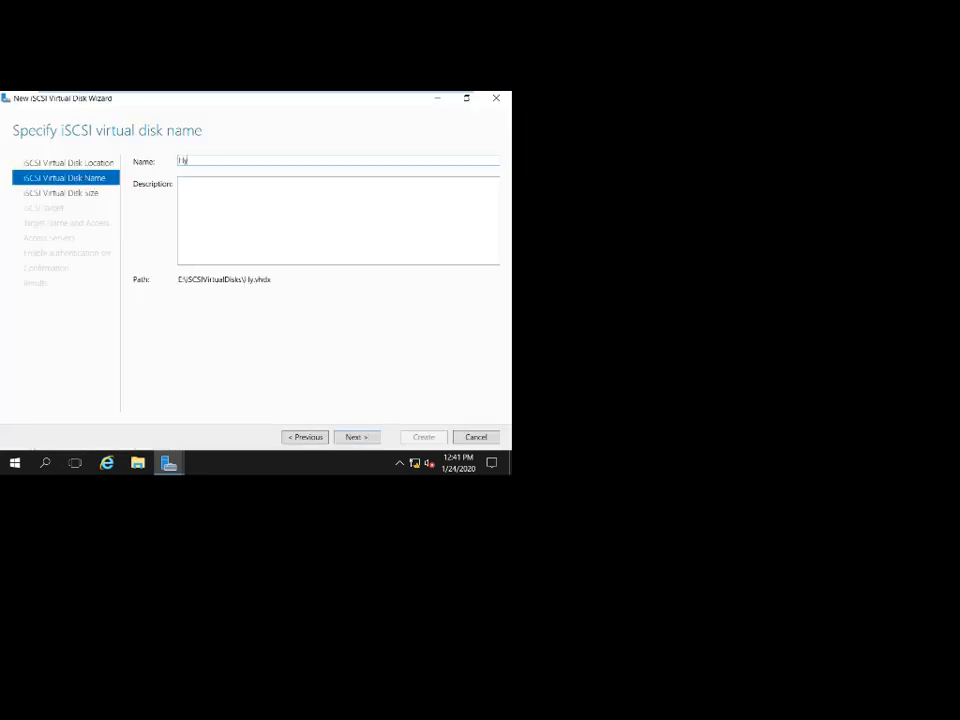
{"action": "type", "text": "per-v-"}
{"action": "type", "text": "Quorum"}
{"action": "key", "text": "Return"}
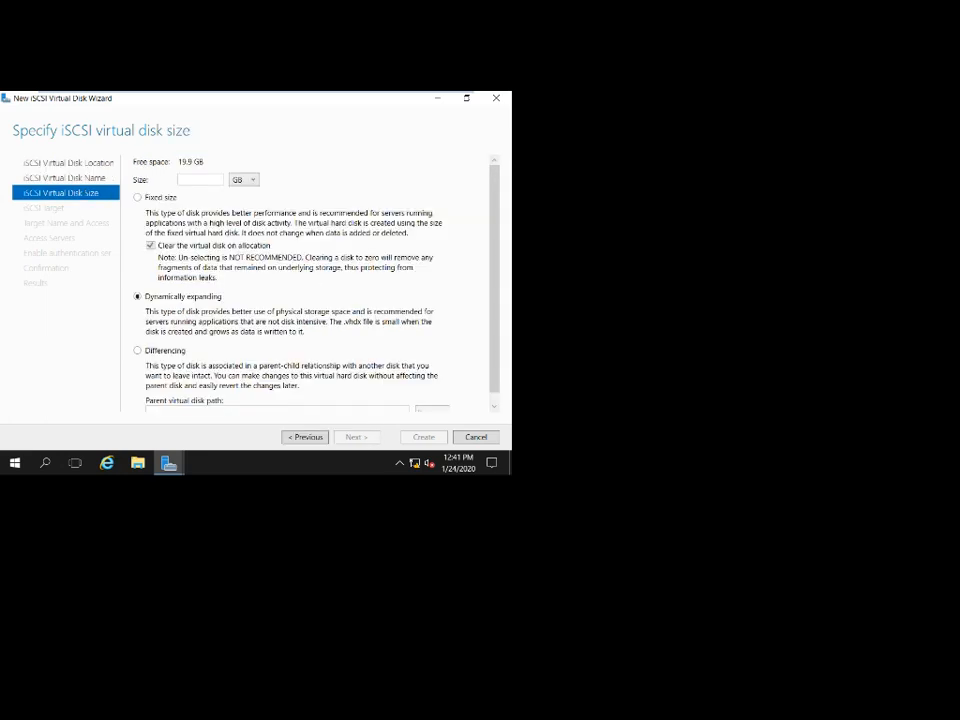
{"action": "type", "text": "5"}
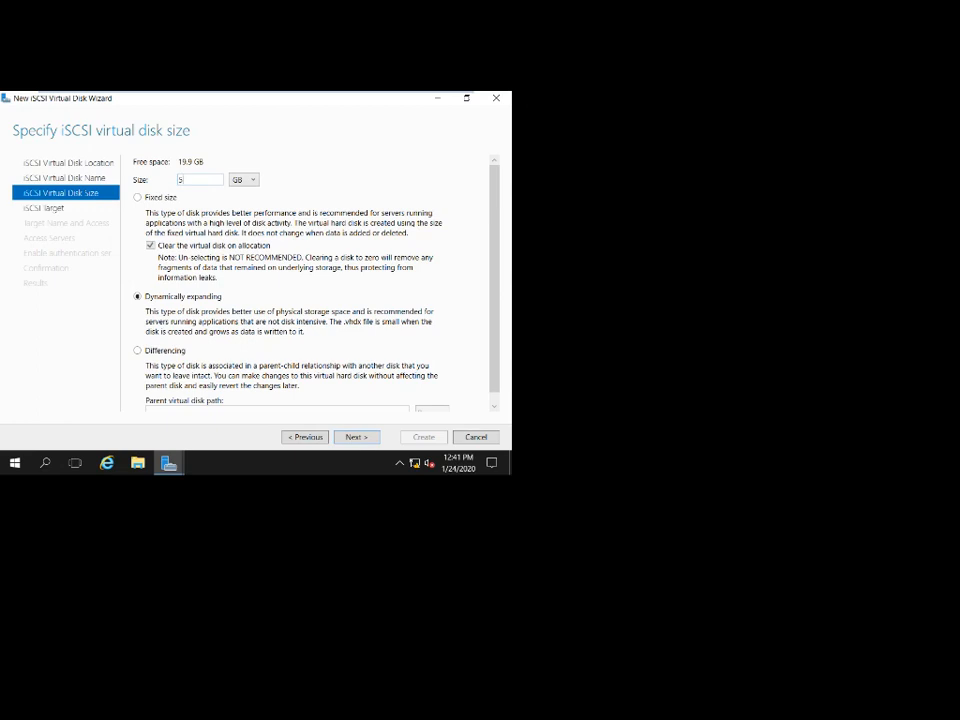
{"action": "key", "text": "Return"}
Choose a new iSCSI target and begin naming it 'Traget-hyper-v-fs'.
{"action": "left_click", "coordinate": [138, 344]}
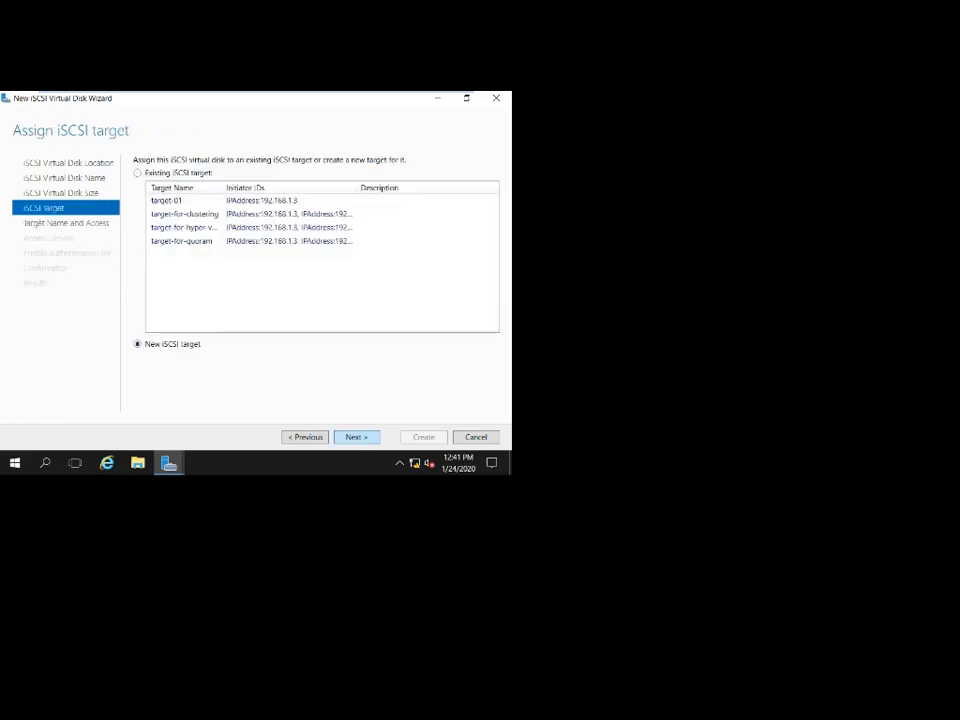
{"action": "key", "text": "Return"}
{"action": "type", "text": "Traget"}
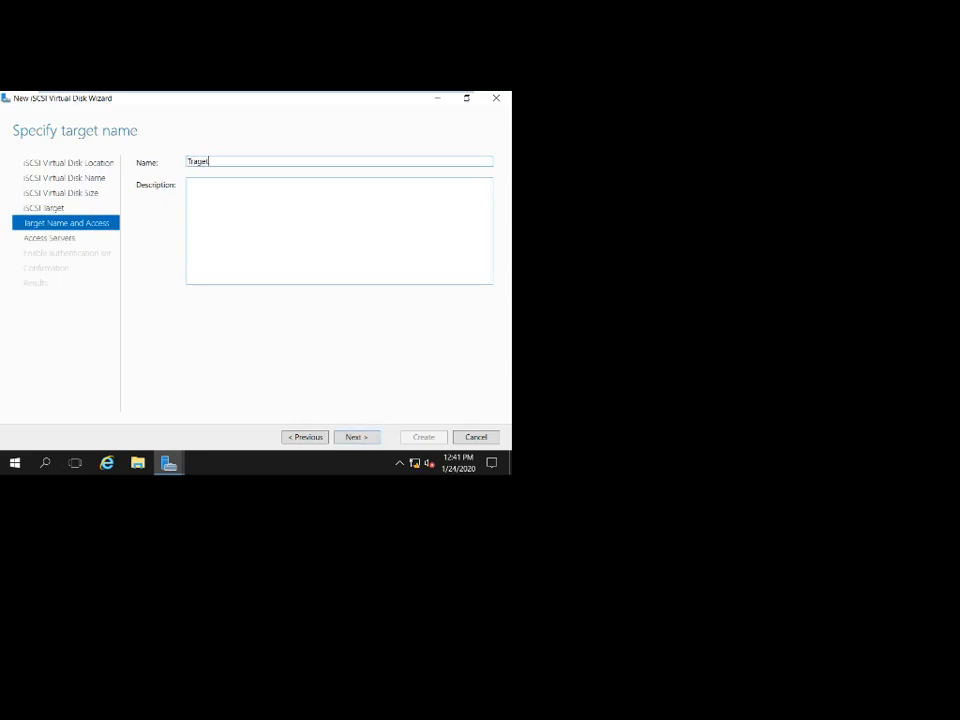
{"action": "type", "text": "-hyper-v-fs"}
Correct the target name to end in 'or-Quoram' and advance to access servers.
{"action": "key", "text": "BackSpace"}
{"action": "key", "text": "BackSpace"}
{"action": "type", "text": "or-Quoram"}
{"action": "key", "text": "Return"}
Allow the initiator with IP address 192.168.1.3 to access the disk.
{"action": "left_click", "coordinate": [156, 337]}
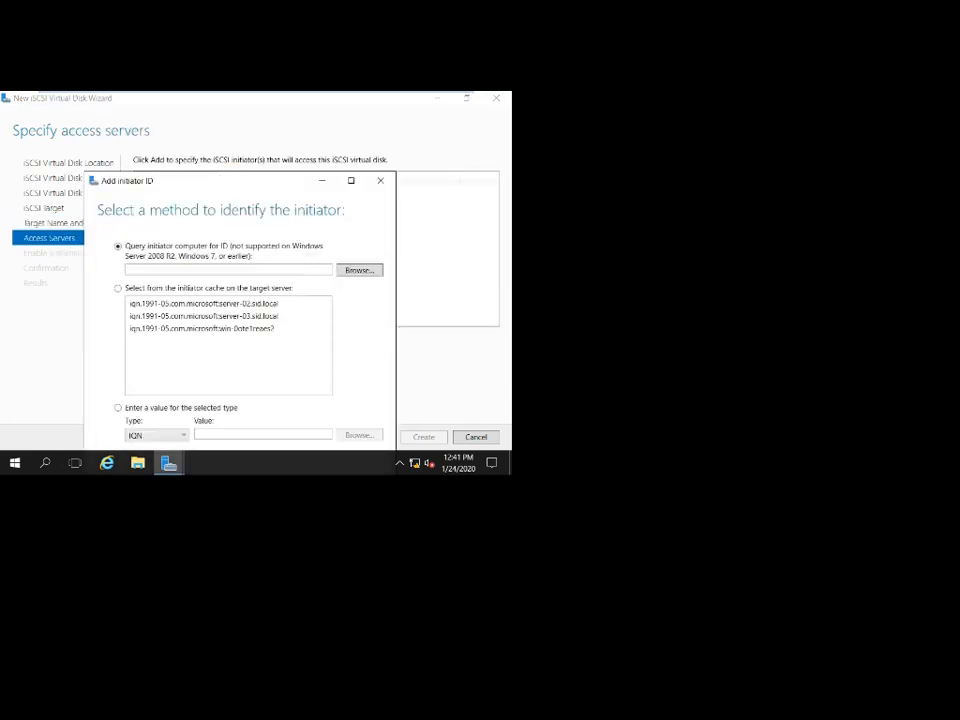
{"action": "left_click", "coordinate": [351, 181]}
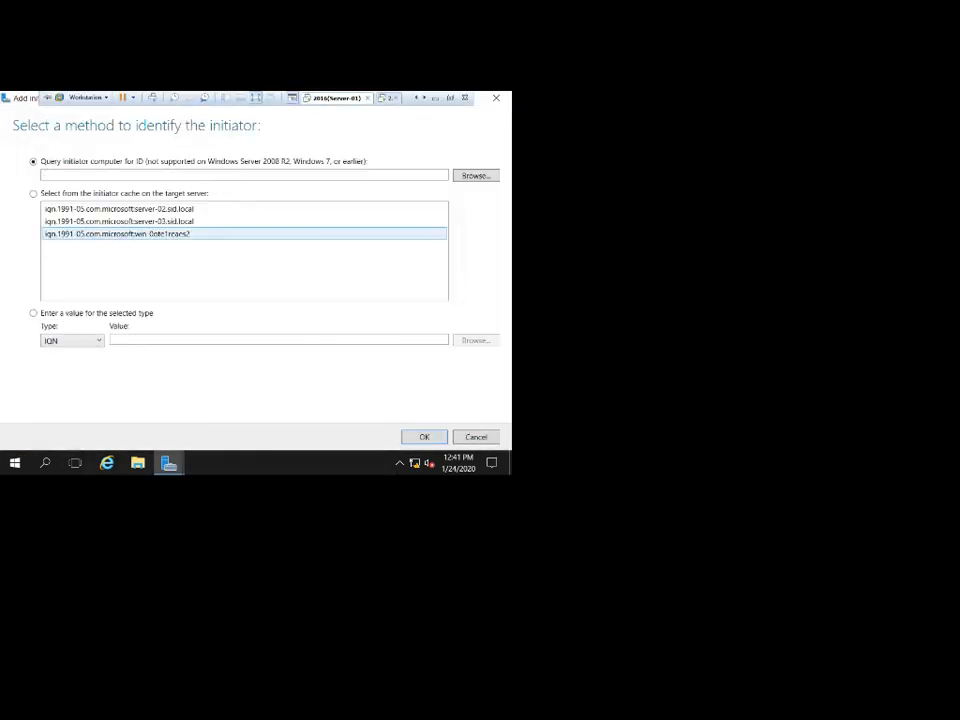
{"action": "left_click", "coordinate": [75, 341]}
{"action": "left_click", "coordinate": [62, 380]}
{"action": "left_click", "coordinate": [278, 340]}
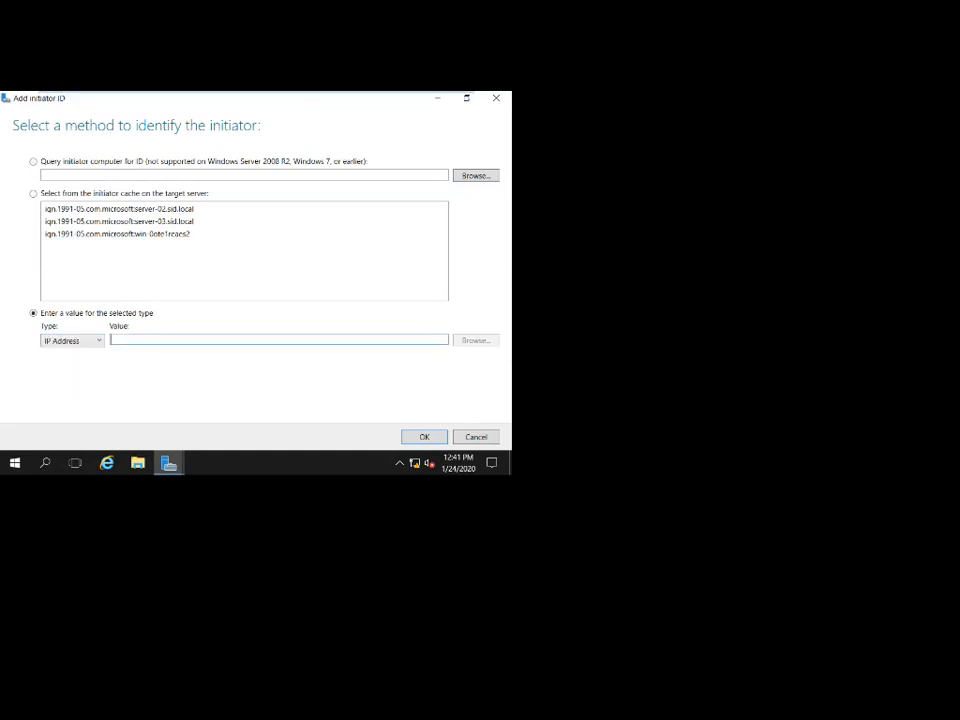
{"action": "type", "text": "192.168.1.3"}
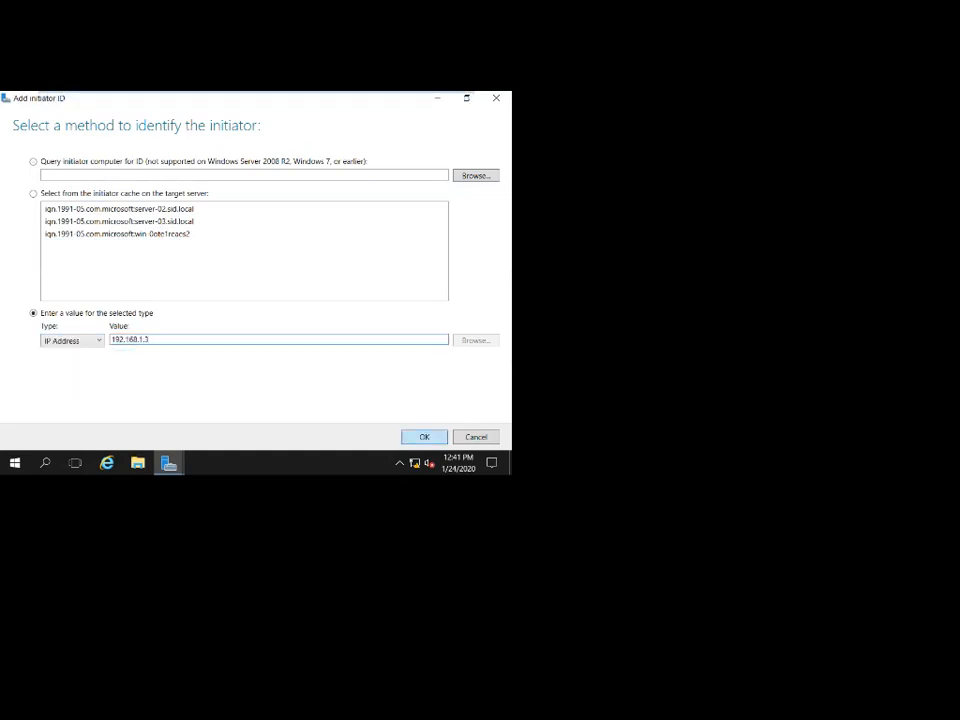
{"action": "key", "text": "Return"}
Add initiator IP 192.168.1.4, create the disk and target, then switch to Server-02.
{"action": "left_click", "coordinate": [156, 337]}
{"action": "left_click", "coordinate": [93, 371]}
{"action": "left_click", "coordinate": [82, 409]}
{"action": "left_click", "coordinate": [198, 371]}
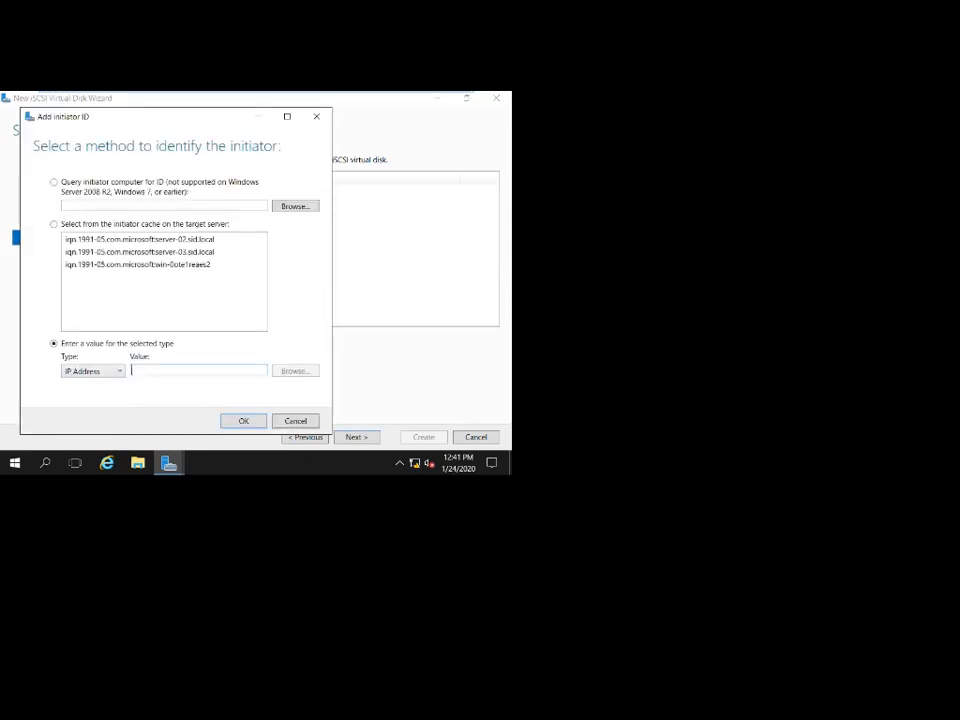
{"action": "type", "text": "192.168.1"}
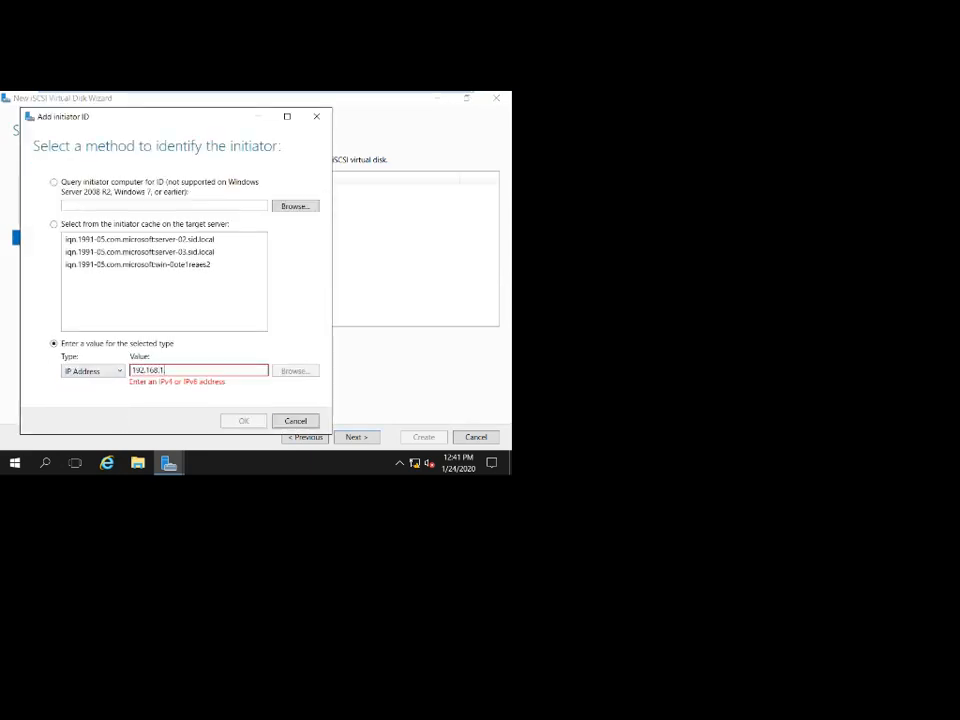
{"action": "type", "text": ".4"}
{"action": "key", "text": "BackSpace"}
{"action": "type", "text": "4"}
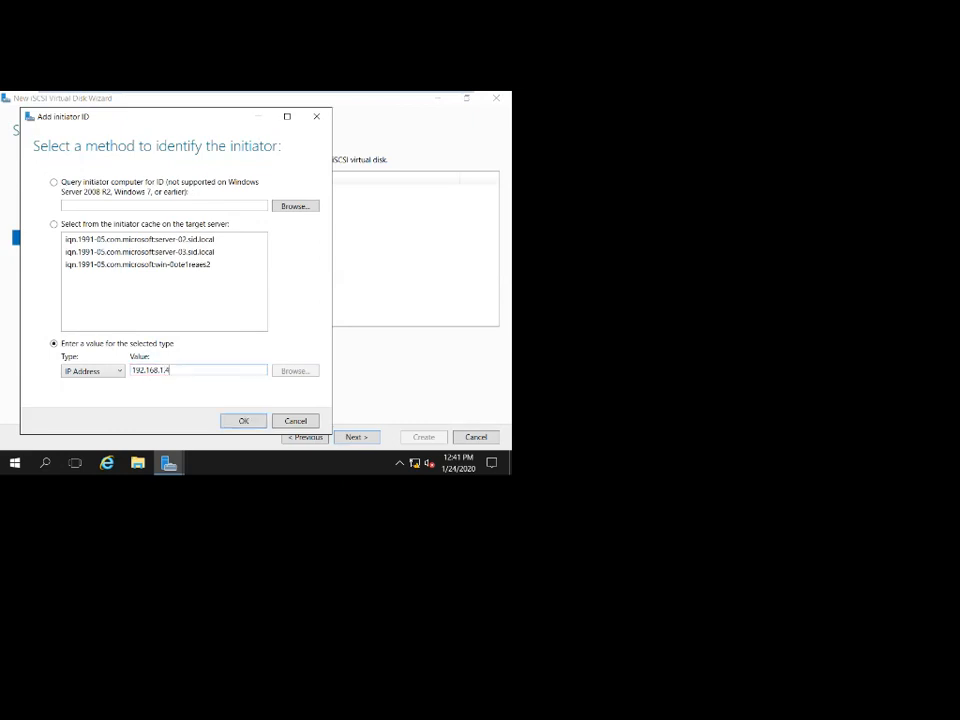
{"action": "key", "text": "Return"}
{"action": "key", "text": "Return"}
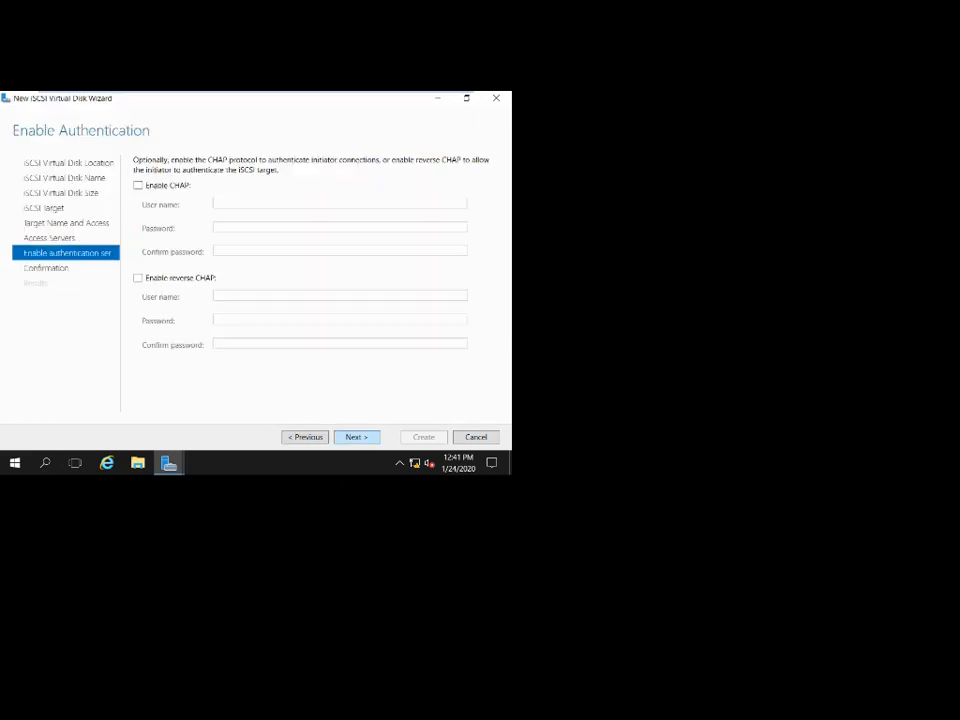
{"action": "key", "text": "Return"}
{"action": "key", "text": "Return"}
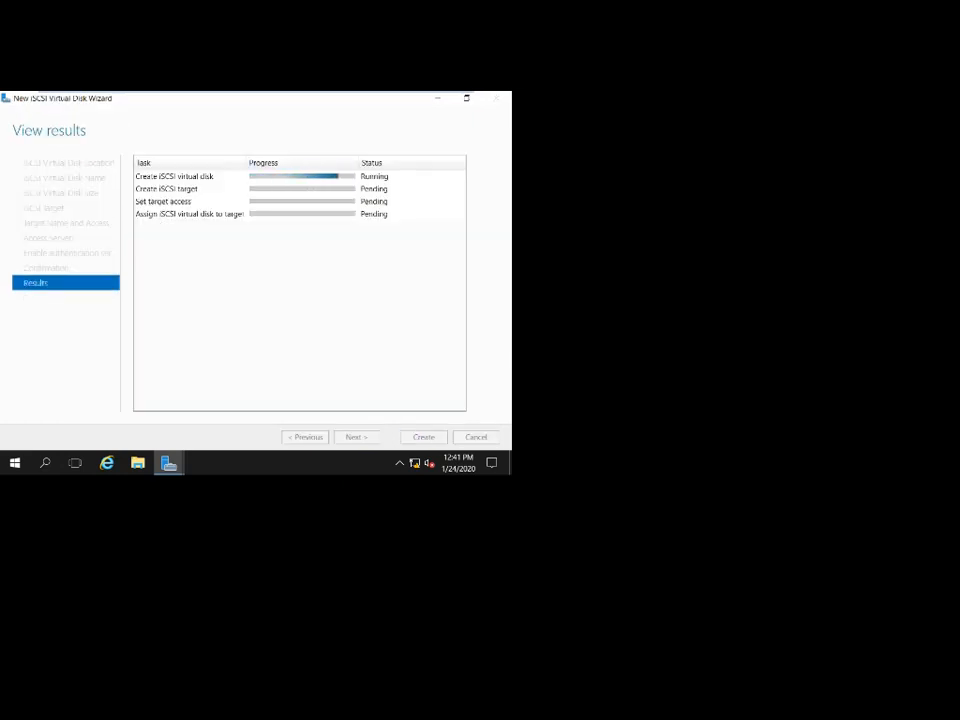
{"action": "key", "text": "Return"}
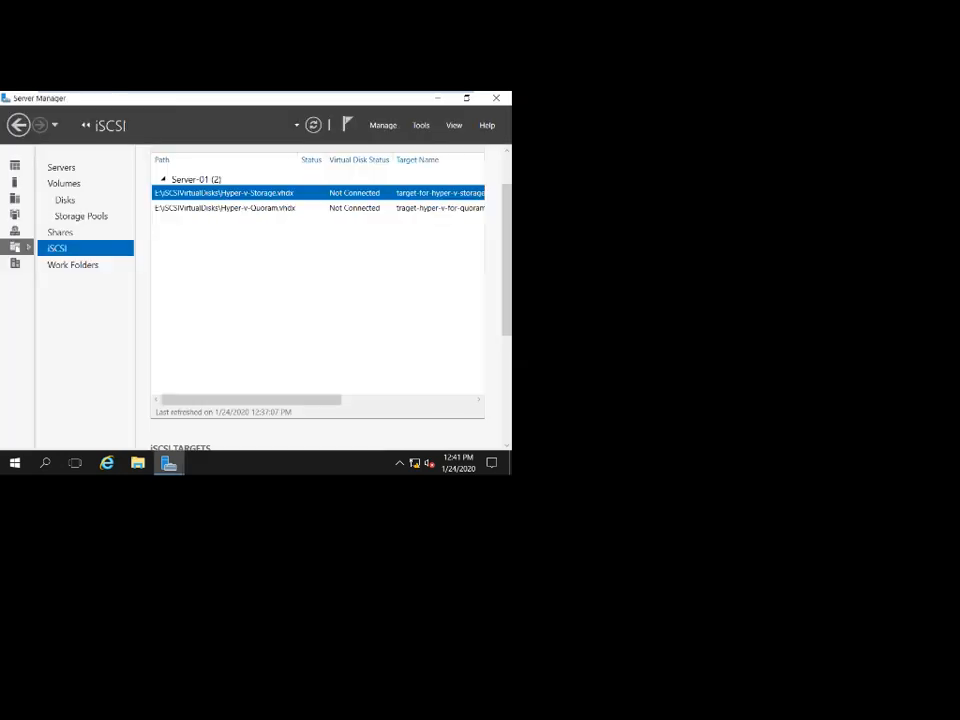
{"action": "key", "text": "ctrl+alt+Right"}
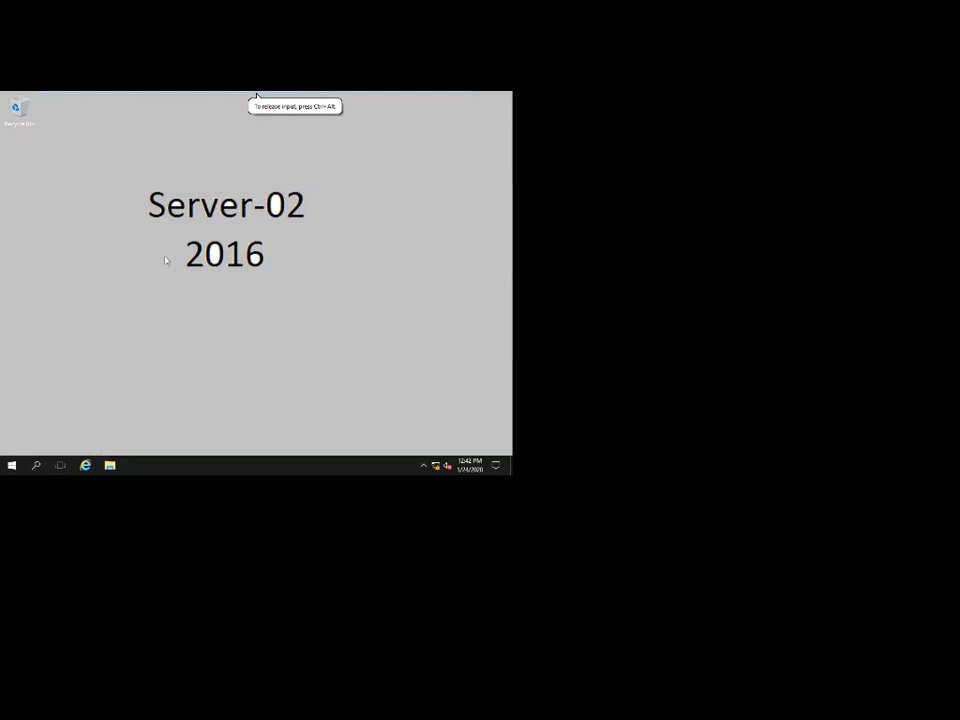
Launch the iSCSI Initiator from Windows Administrative Tools on Server-02.
{"action": "key", "text": "super"}
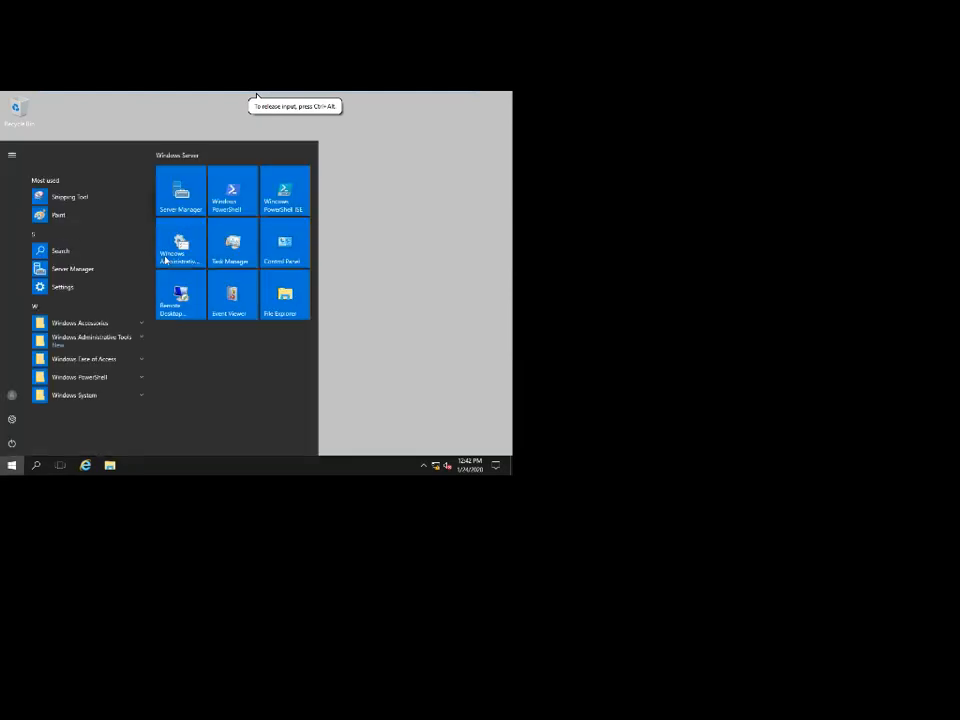
{"action": "left_click", "coordinate": [79, 352]}
{"action": "left_click", "coordinate": [81, 317]}
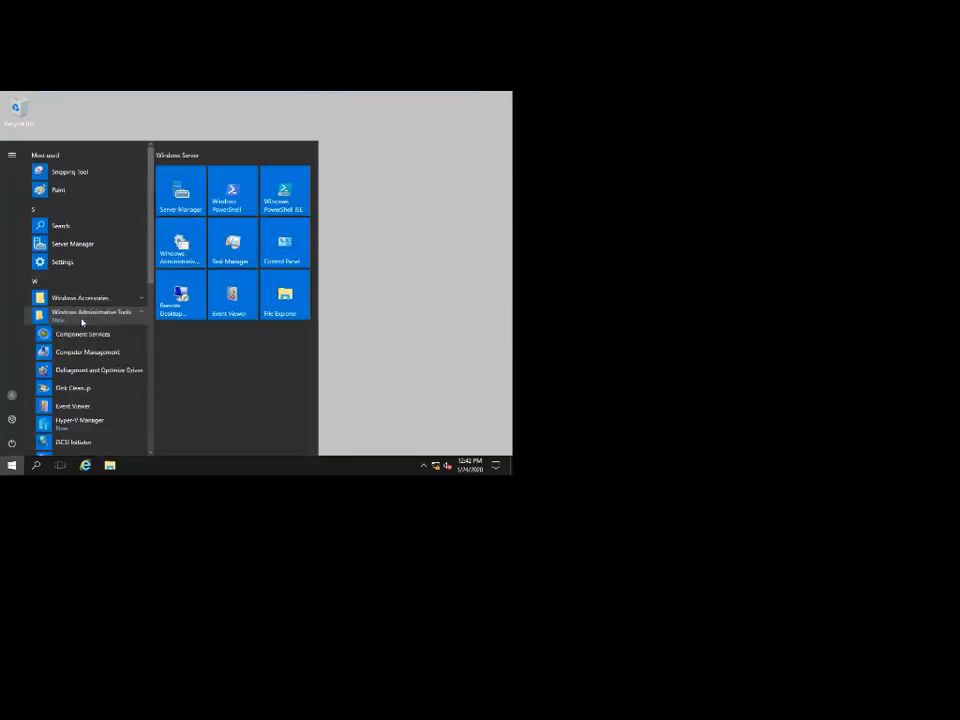
{"action": "scroll", "coordinate": [77, 367], "scroll_direction": "down", "scroll_amount": 2}
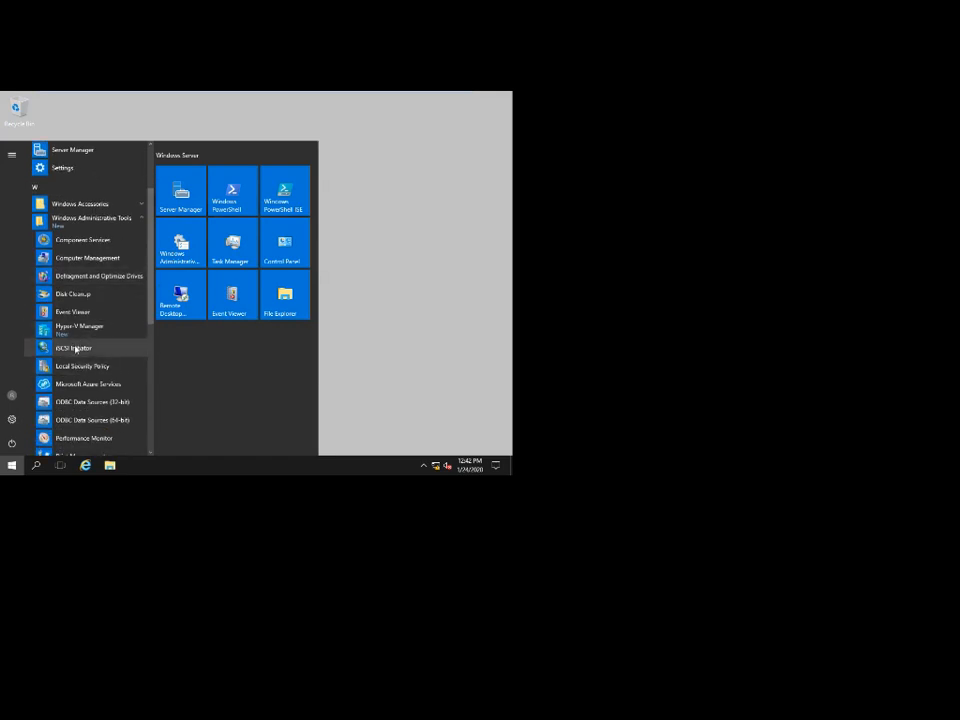
{"action": "left_click", "coordinate": [75, 348]}
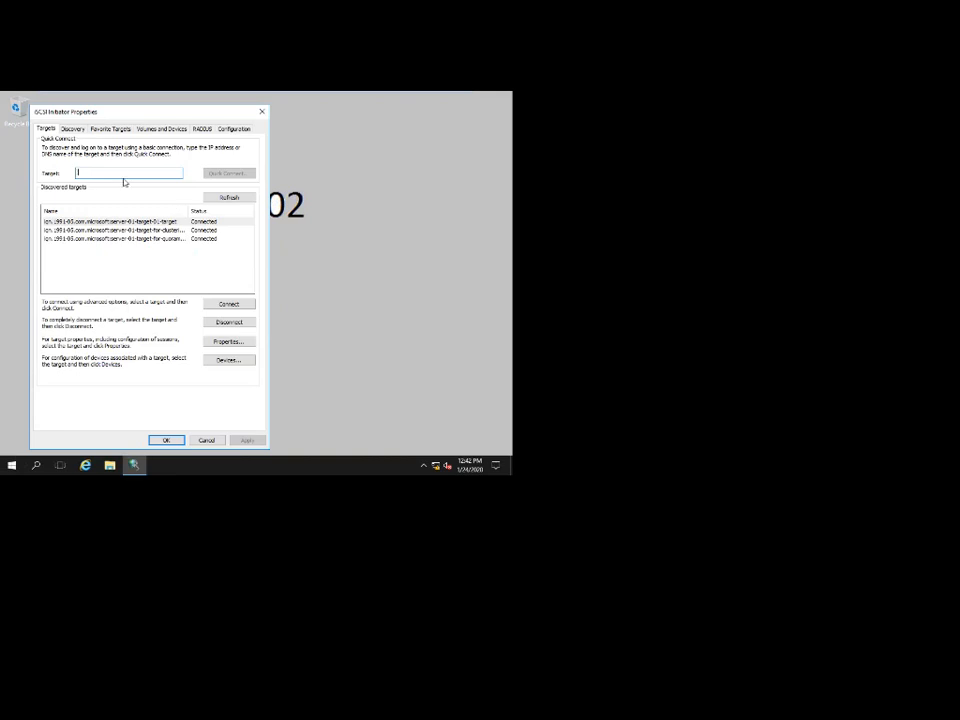
Disconnect the three old Server-01 targets, including the quorum and clustering targets.
{"action": "double_click", "coordinate": [187, 211]}
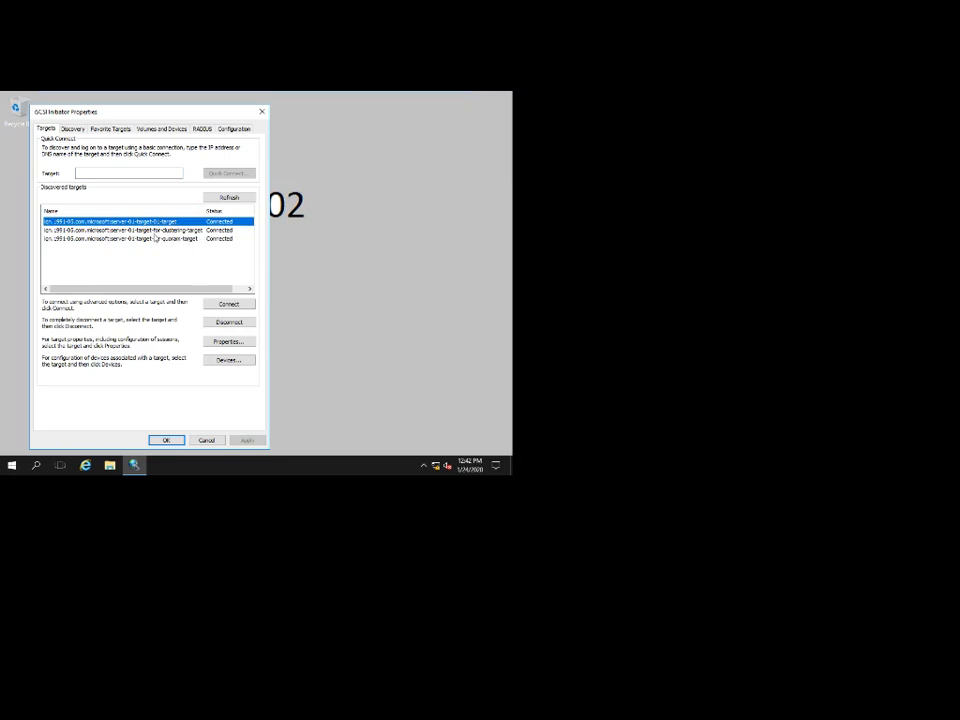
{"action": "left_click", "coordinate": [231, 322]}
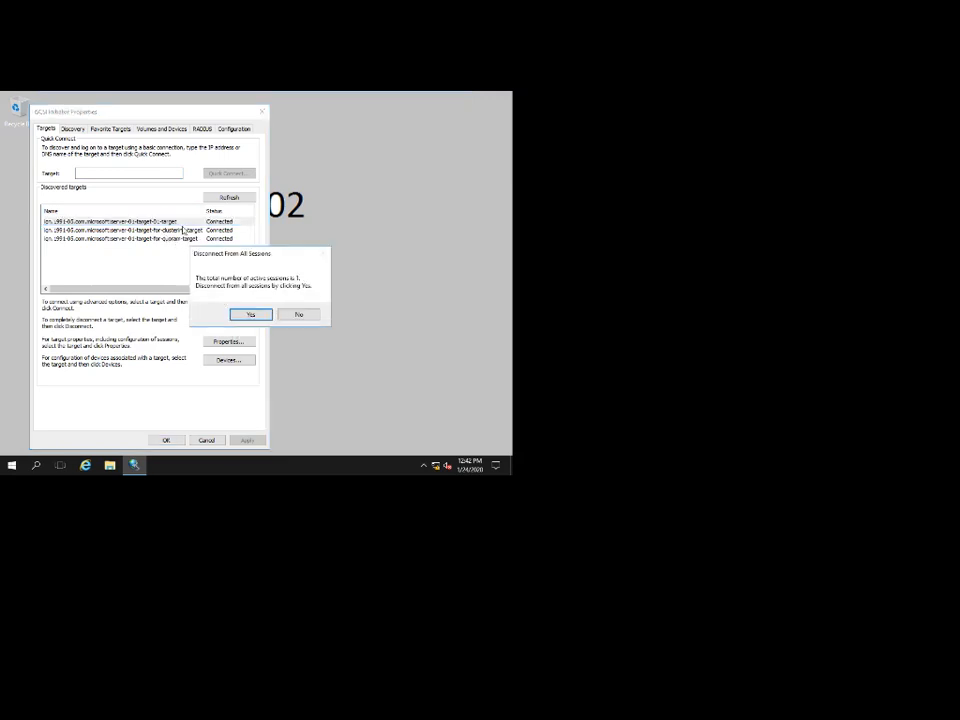
{"action": "left_click", "coordinate": [240, 317]}
{"action": "left_click", "coordinate": [189, 238]}
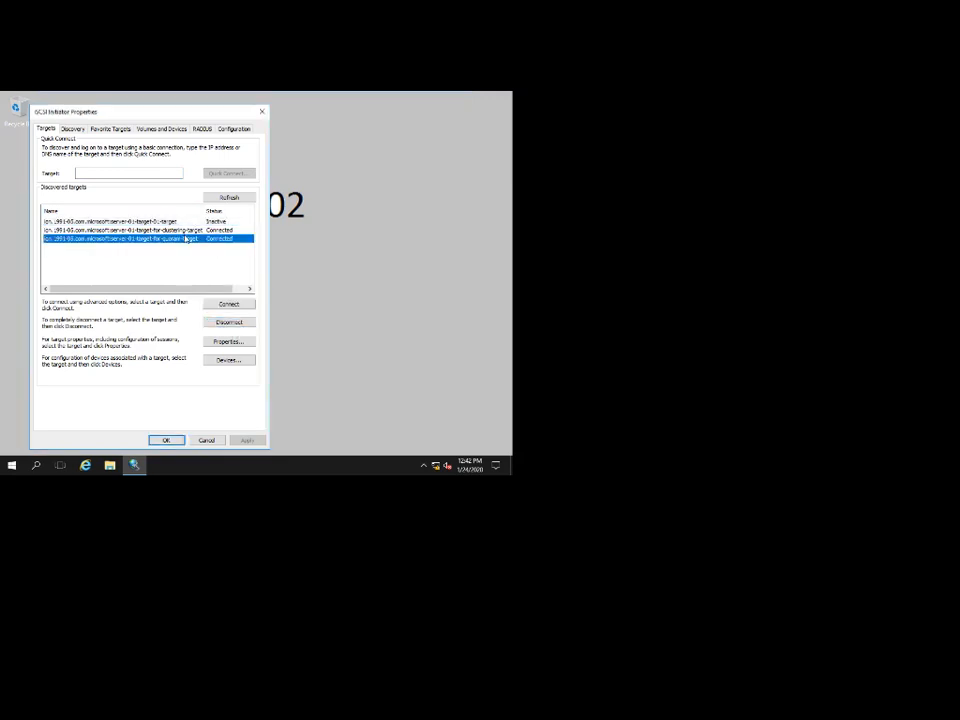
{"action": "left_click", "coordinate": [227, 322]}
{"action": "left_click", "coordinate": [240, 315]}
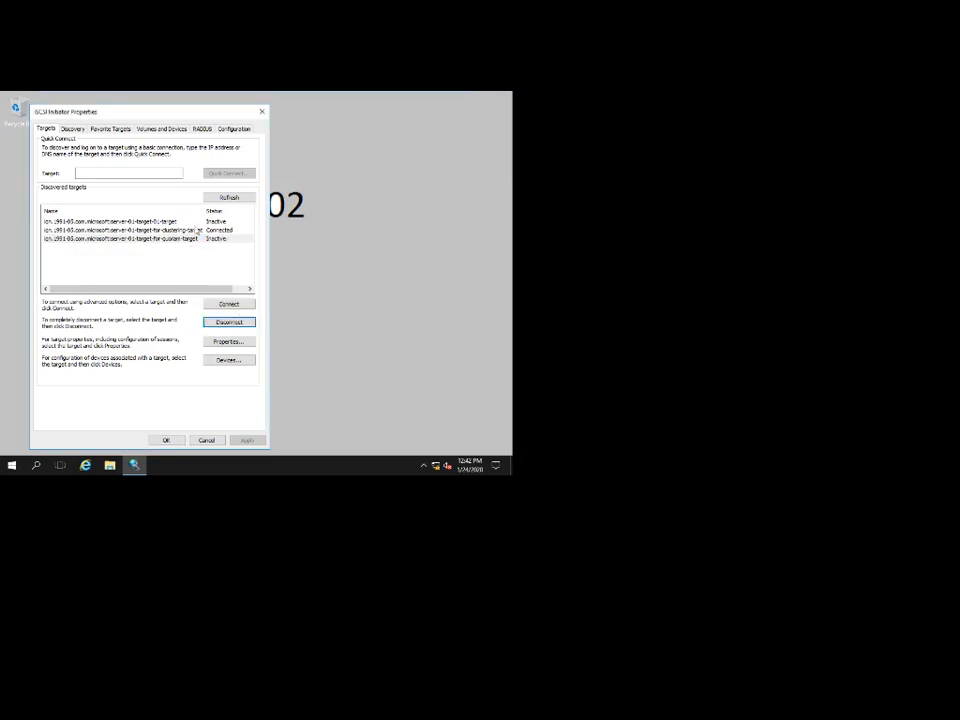
{"action": "left_click", "coordinate": [200, 230]}
{"action": "left_click", "coordinate": [229, 322]}
{"action": "left_click", "coordinate": [248, 315]}
Quick Connect to 192.168.1.1 and log in to the hyper-v storage and quorum targets.
{"action": "left_click", "coordinate": [146, 172]}
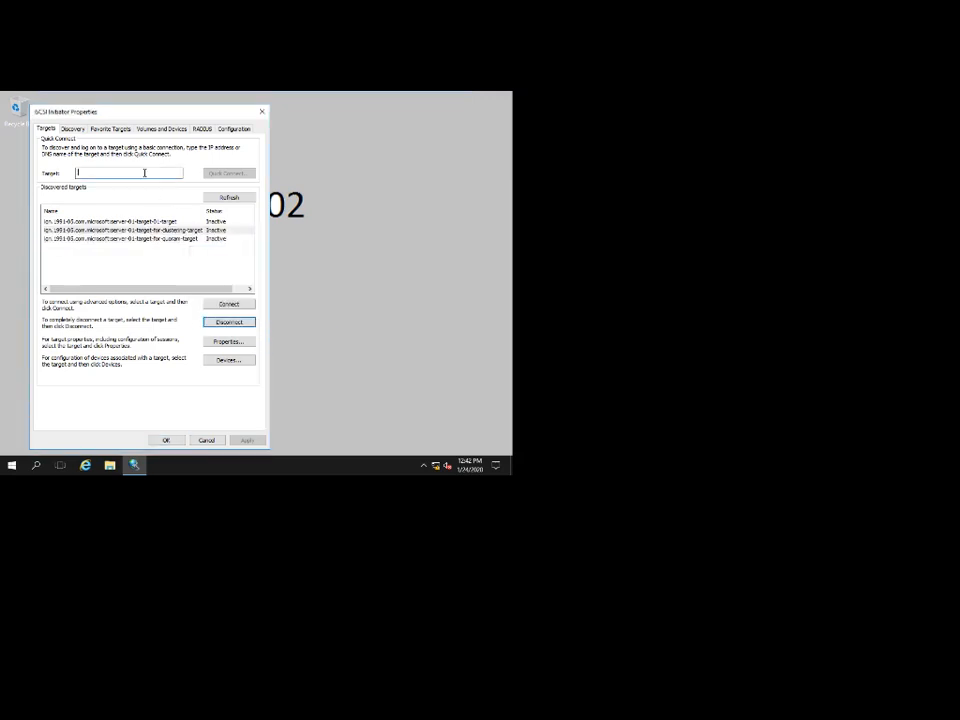
{"action": "type", "text": "192.168.1.1"}
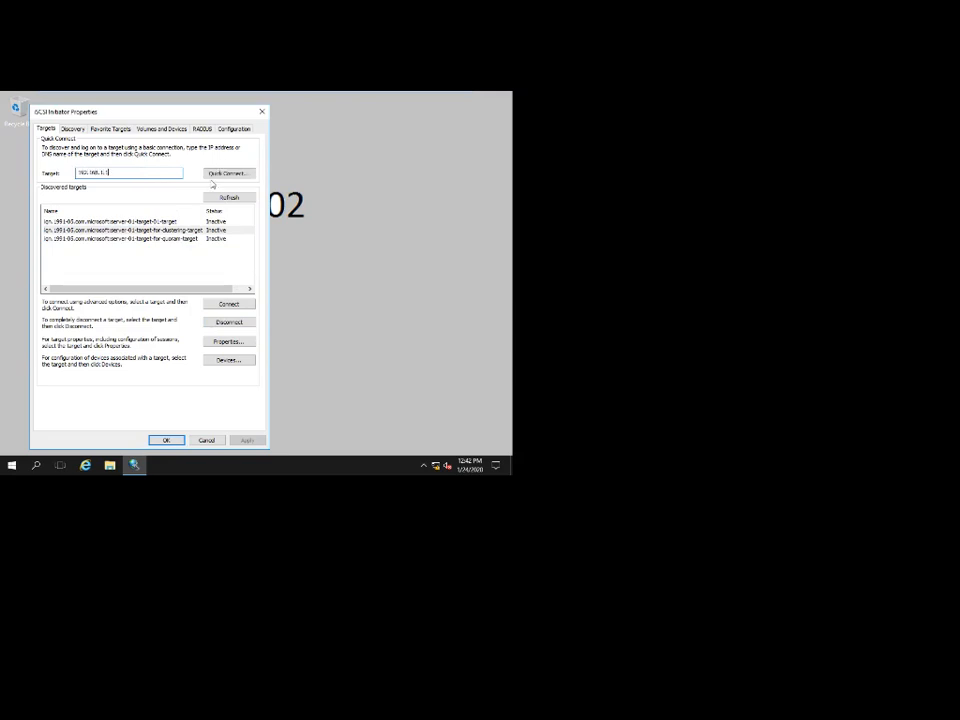
{"action": "left_click", "coordinate": [215, 173]}
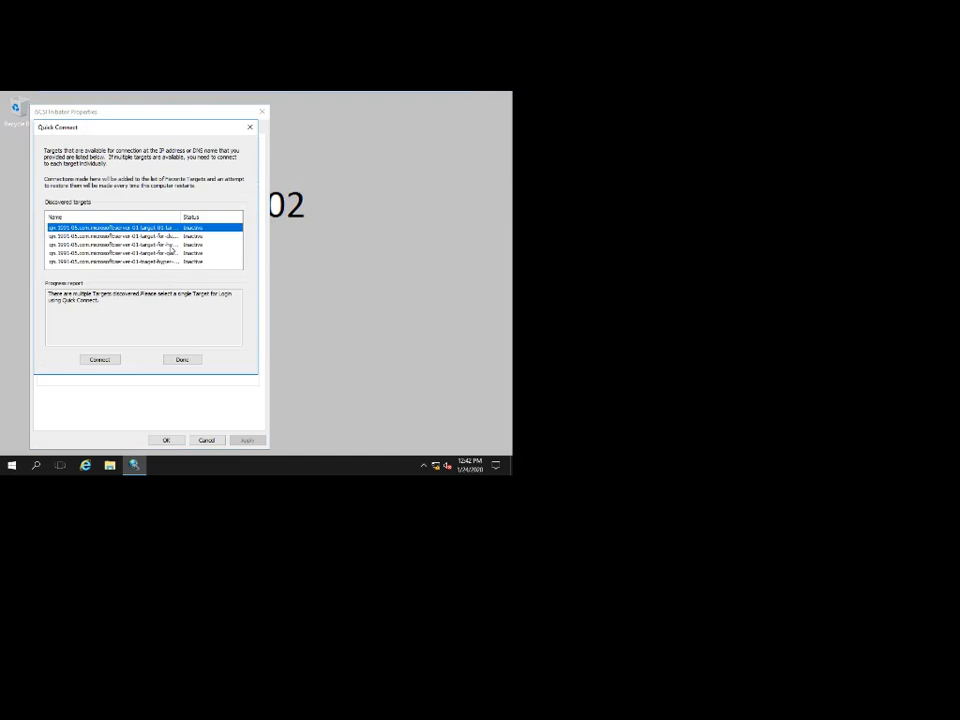
{"action": "double_click", "coordinate": [180, 217]}
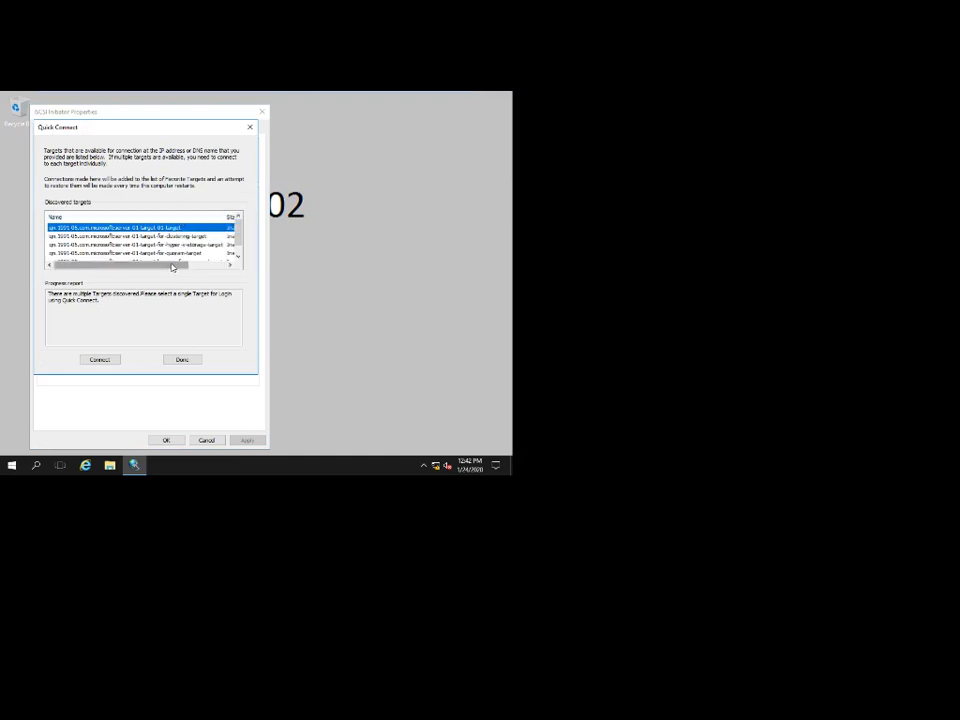
{"action": "left_click_drag", "start_coordinate": [175, 266], "coordinate": [180, 266]}
{"action": "left_click_drag", "start_coordinate": [236, 236], "coordinate": [237, 251]}
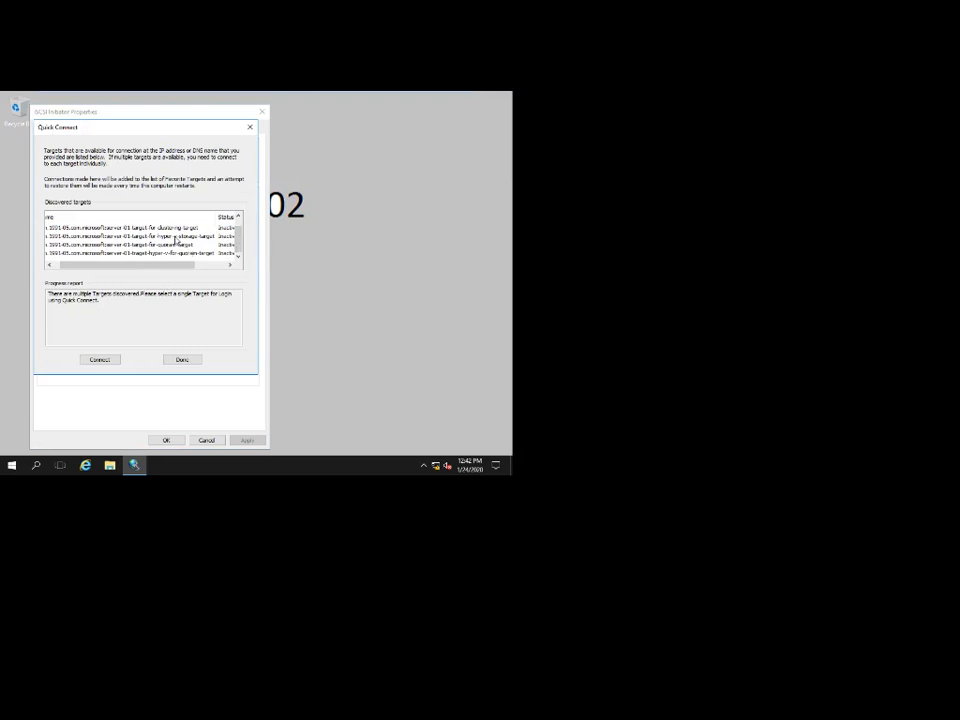
{"action": "left_click", "coordinate": [133, 236]}
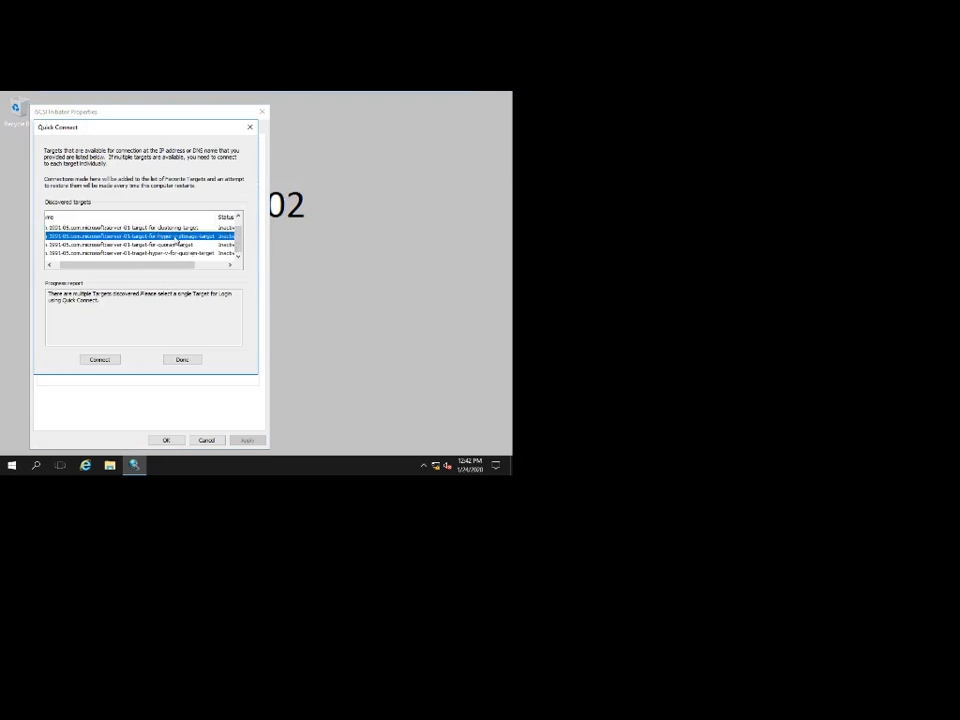
{"action": "left_click", "coordinate": [115, 361]}
{"action": "left_click", "coordinate": [171, 253]}
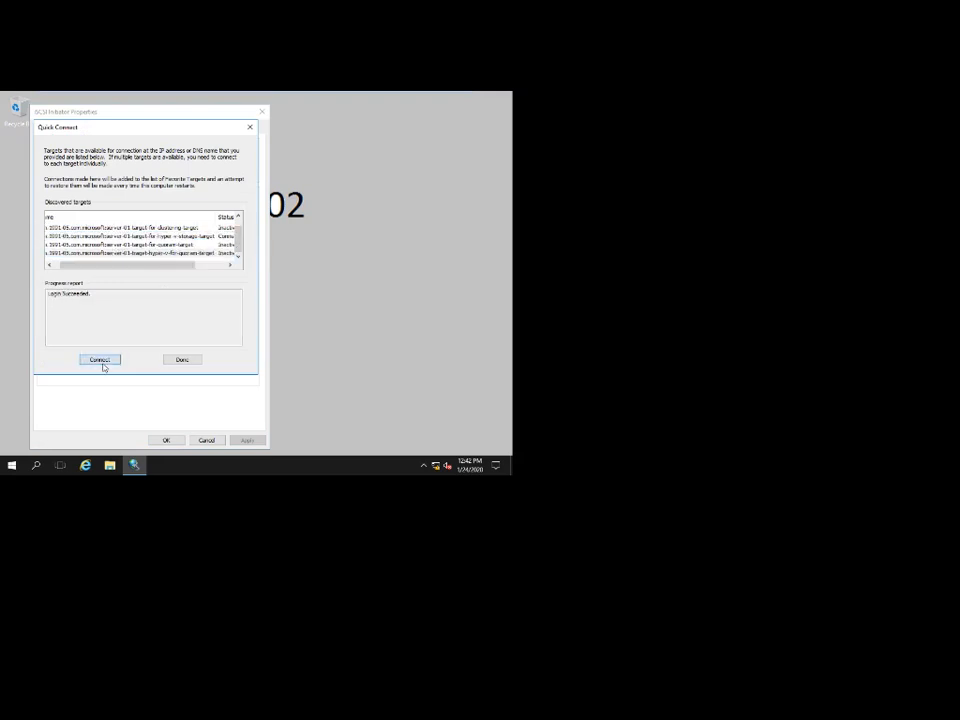
{"action": "left_click", "coordinate": [190, 362]}
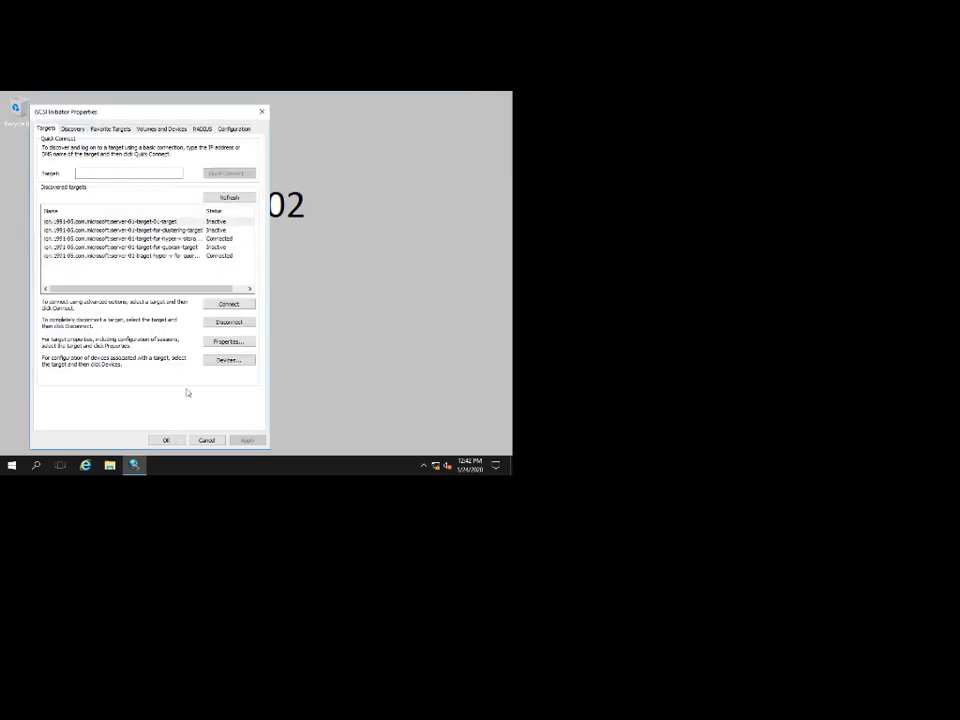
{"action": "left_click", "coordinate": [167, 440]}
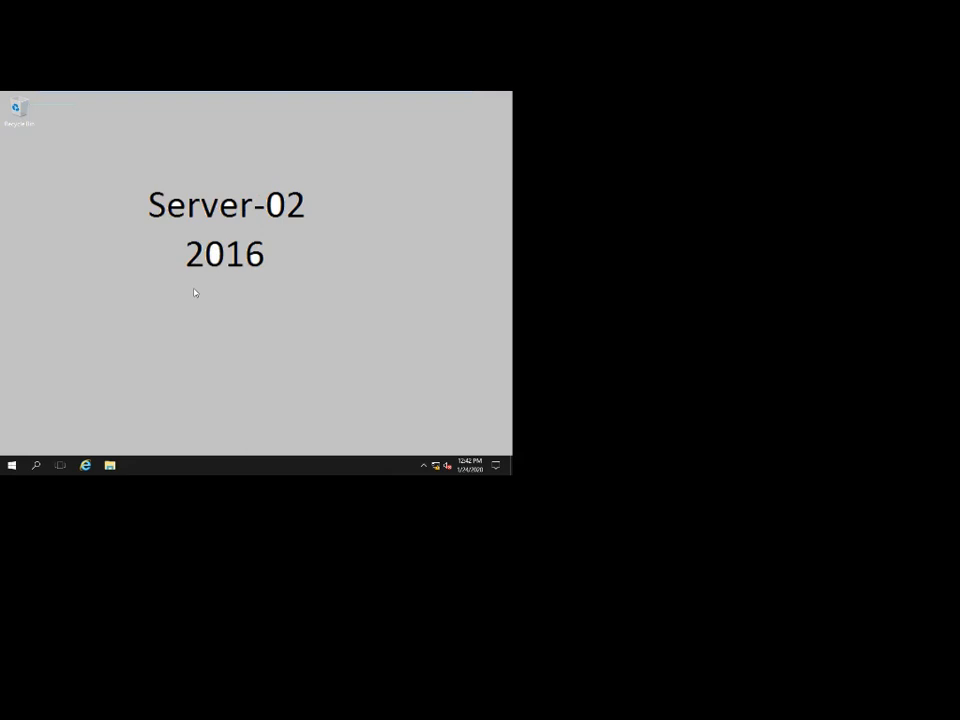
Launch Disk Management with diskmgmt.msc and maximize it.
{"action": "key", "text": "super+r"}
{"action": "key", "text": "Return"}
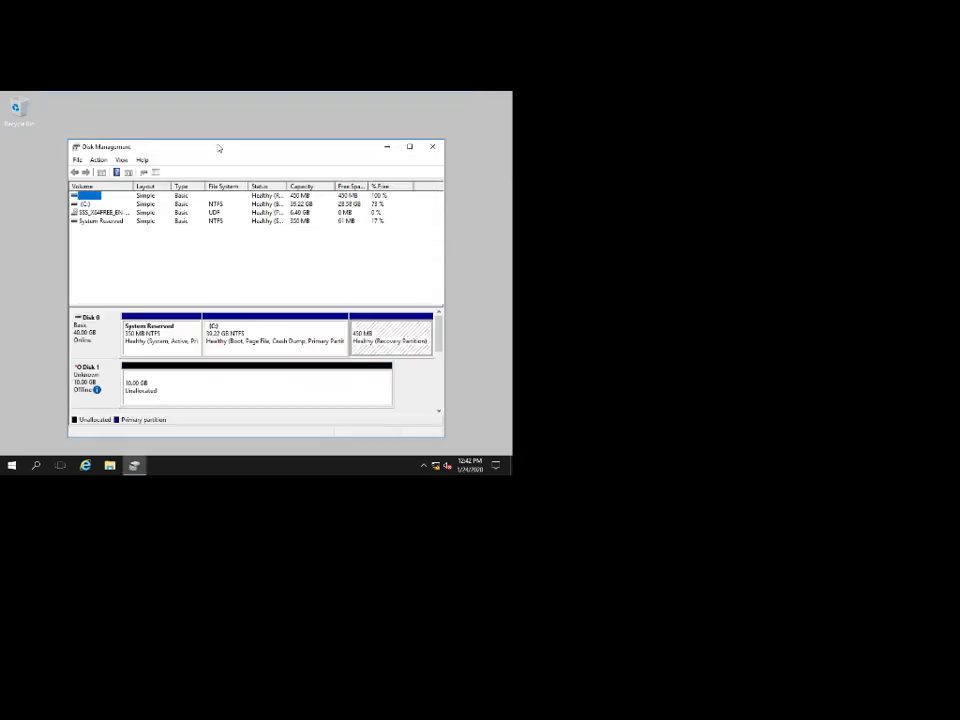
{"action": "double_click", "coordinate": [219, 148]}
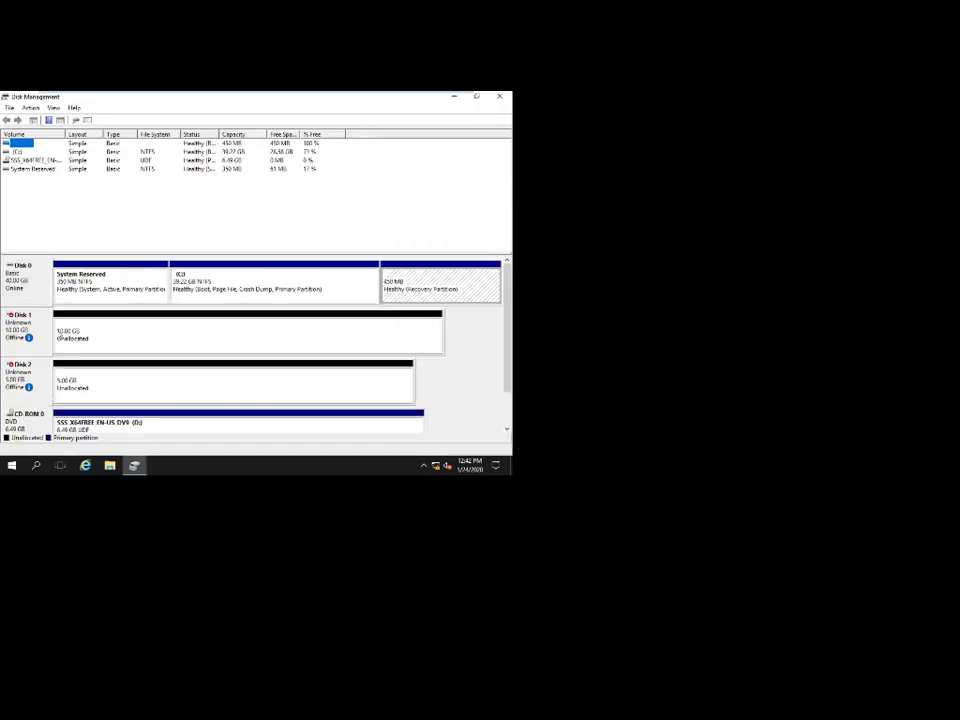
Bring Disk 1 and Disk 2 online and initialize both with MBR.
{"action": "right_click", "coordinate": [16, 319]}
{"action": "left_click", "coordinate": [34, 325]}
{"action": "right_click", "coordinate": [35, 322]}
{"action": "left_click", "coordinate": [58, 330]}
{"action": "left_click", "coordinate": [292, 337]}
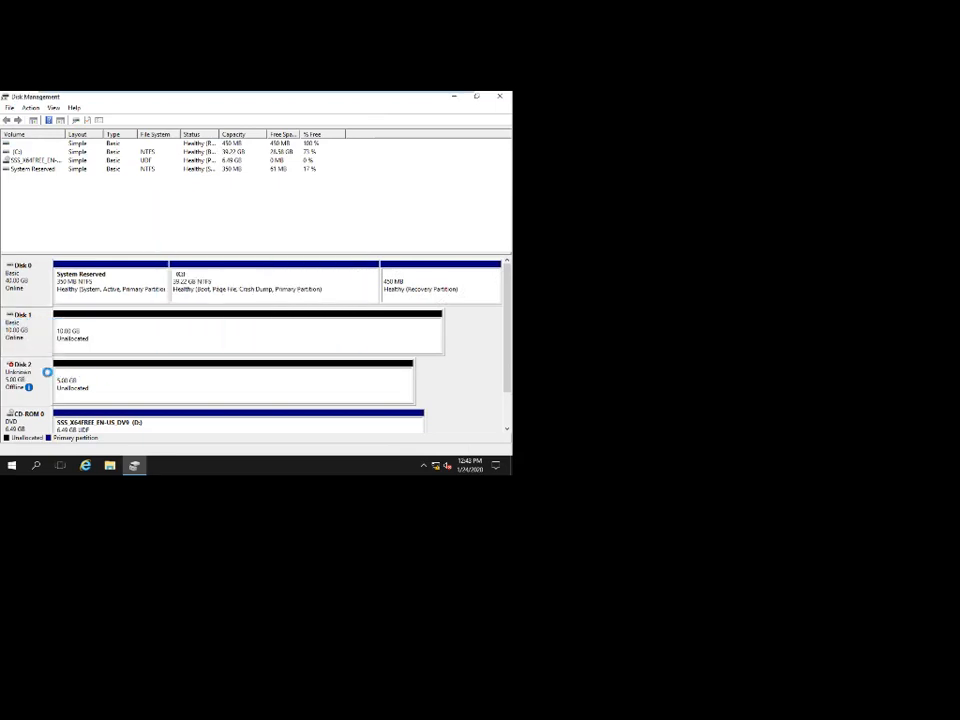
{"action": "right_click", "coordinate": [25, 380]}
{"action": "left_click", "coordinate": [40, 386]}
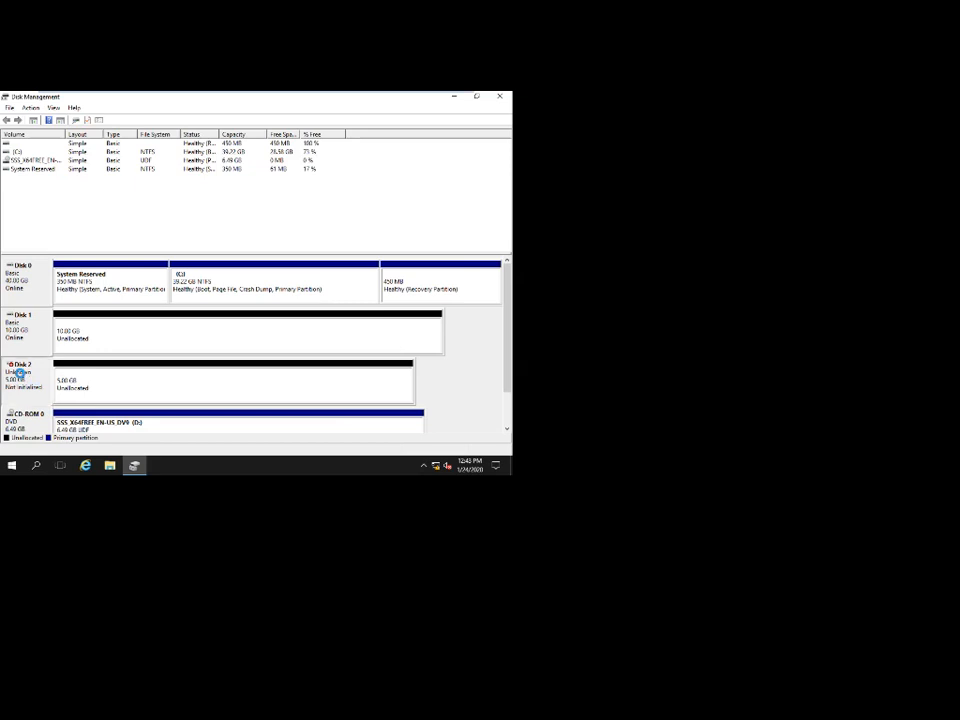
{"action": "right_click", "coordinate": [35, 380]}
{"action": "left_click", "coordinate": [62, 385]}
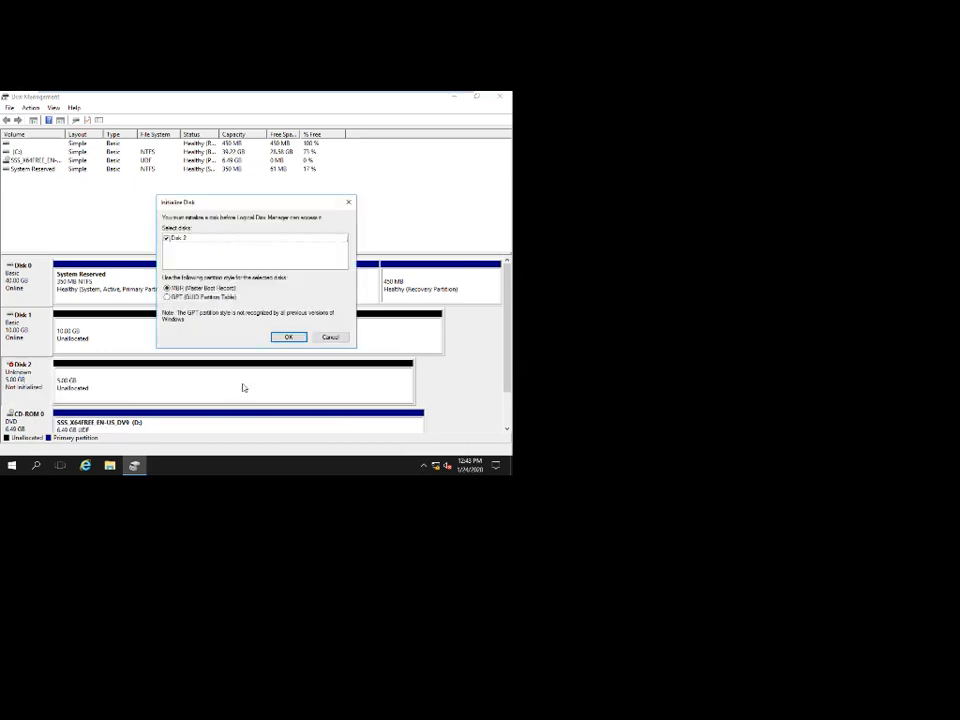
{"action": "left_click", "coordinate": [288, 337]}
Create default NTFS simple volumes E: (10 GB) and F: (5 GB), then close Disk Management.
{"action": "right_click", "coordinate": [171, 331]}
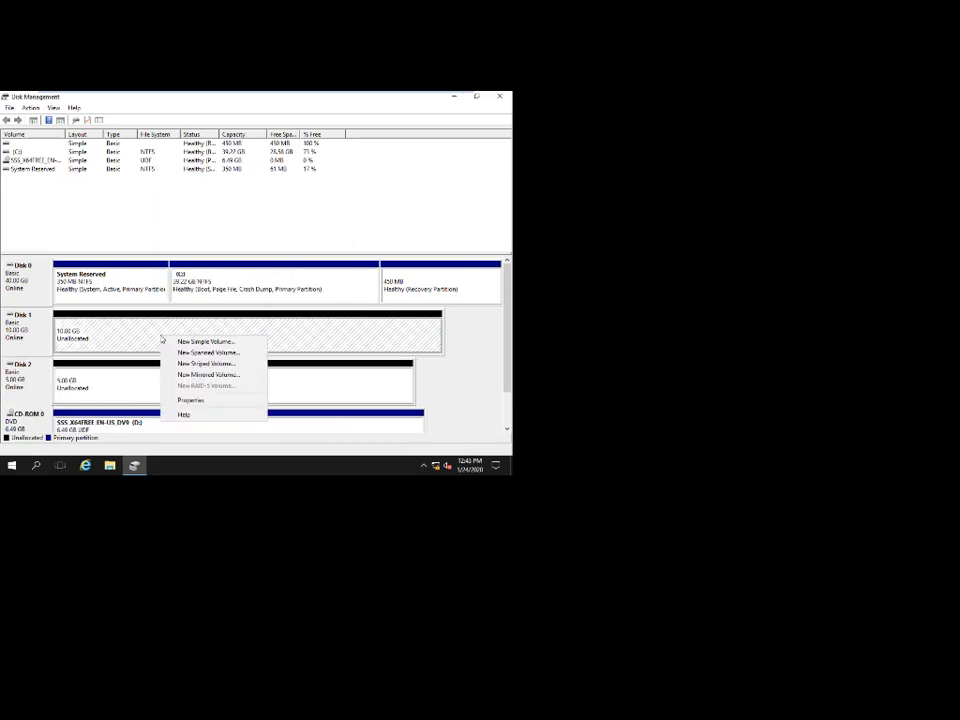
{"action": "left_click", "coordinate": [178, 343]}
{"action": "left_click", "coordinate": [193, 321]}
{"action": "left_click", "coordinate": [193, 321]}
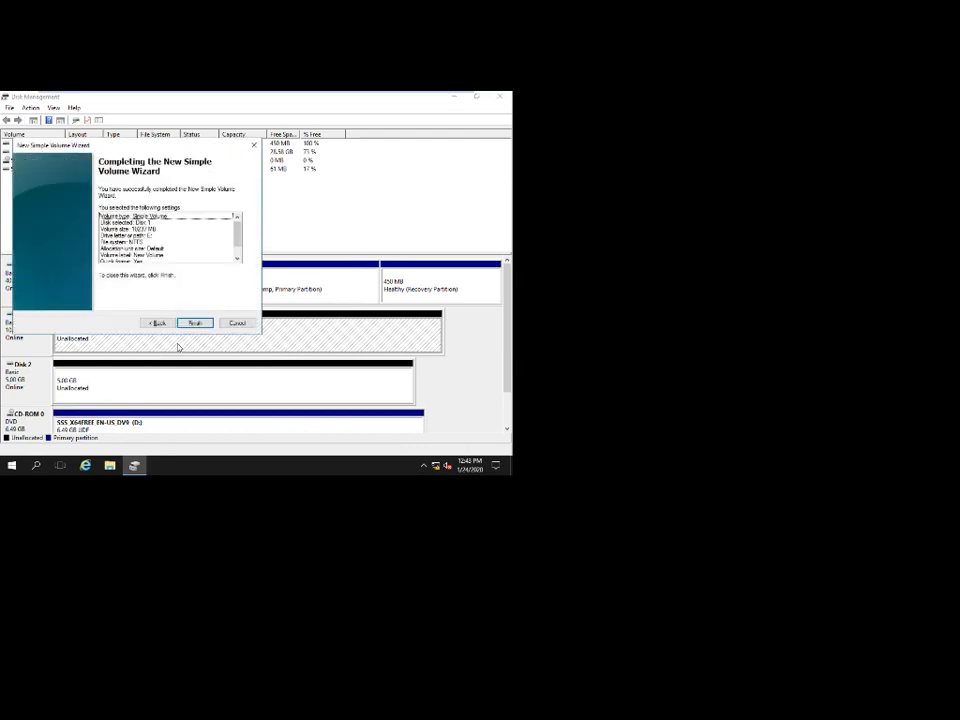
{"action": "left_click", "coordinate": [193, 321]}
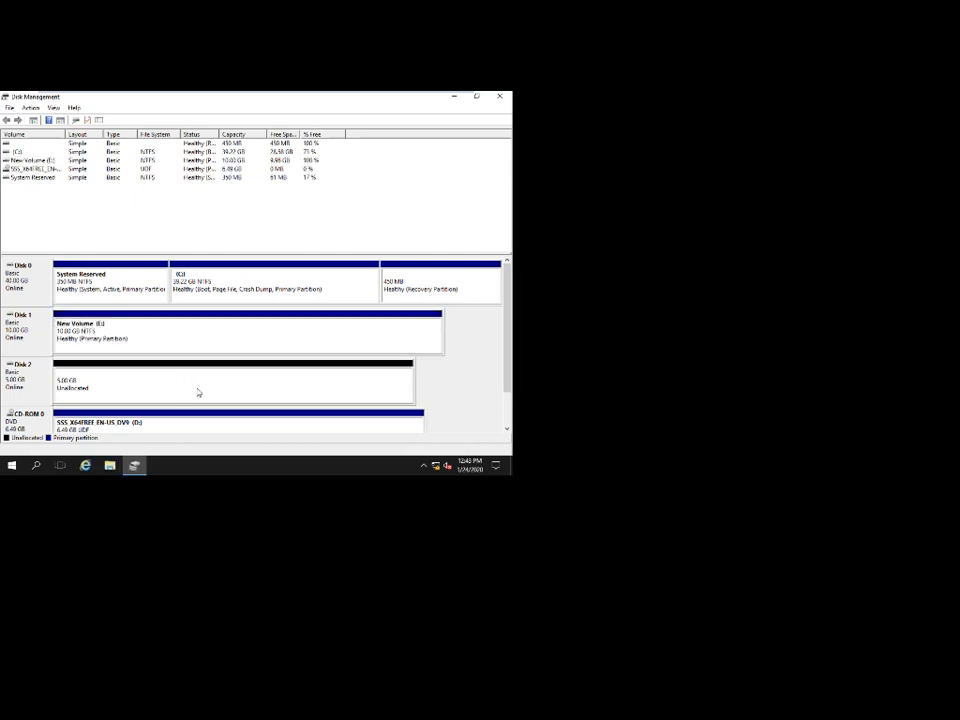
{"action": "right_click", "coordinate": [198, 389]}
{"action": "left_click", "coordinate": [232, 308]}
{"action": "key", "text": "Return"}
{"action": "key", "text": "Return"}
{"action": "key", "text": "Return"}
{"action": "key", "text": "Return"}
{"action": "key", "text": "Return"}
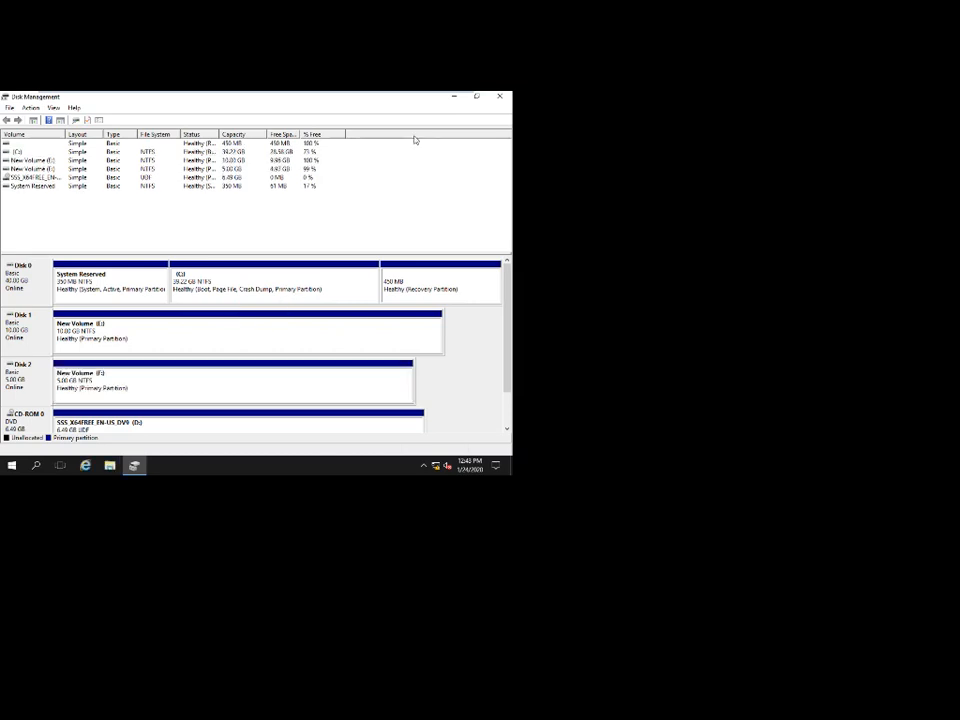
{"action": "left_click", "coordinate": [499, 96]}
{"action": "mouse_move", "coordinate": [405, 92]}
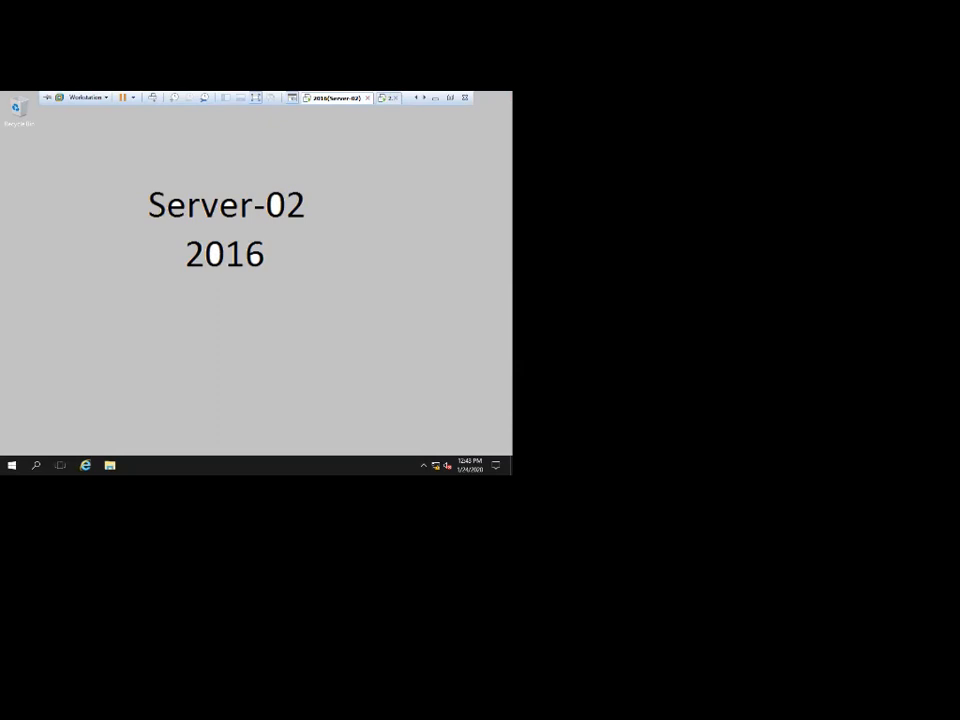
Switch to Server-03 and launch the iSCSI Initiator from Administrative Tools.
{"action": "left_click", "coordinate": [388, 97]}
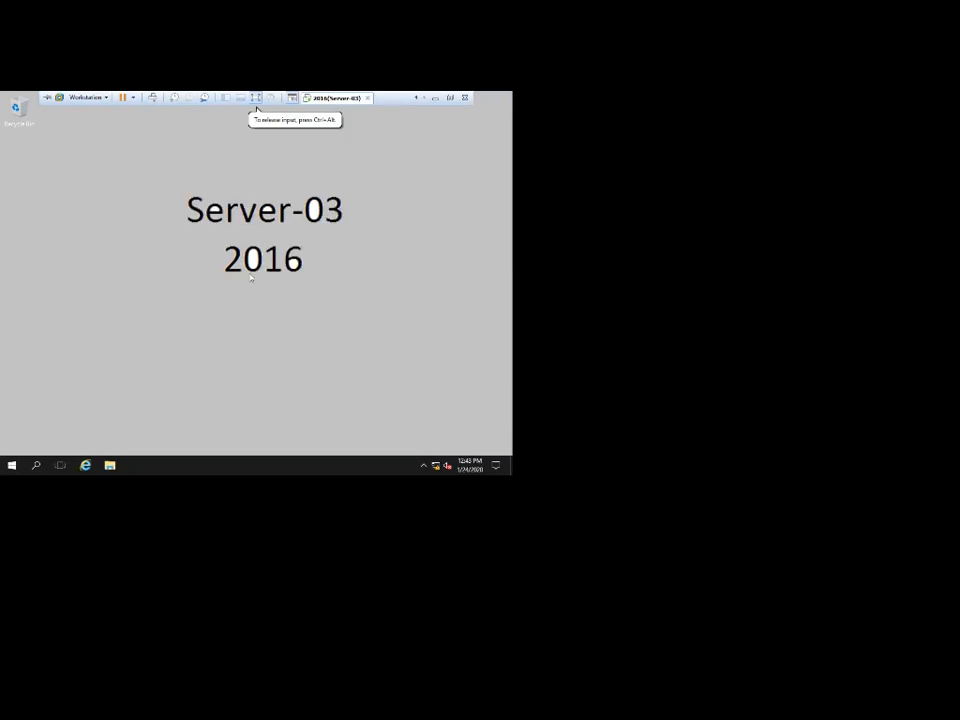
{"action": "key", "text": "super"}
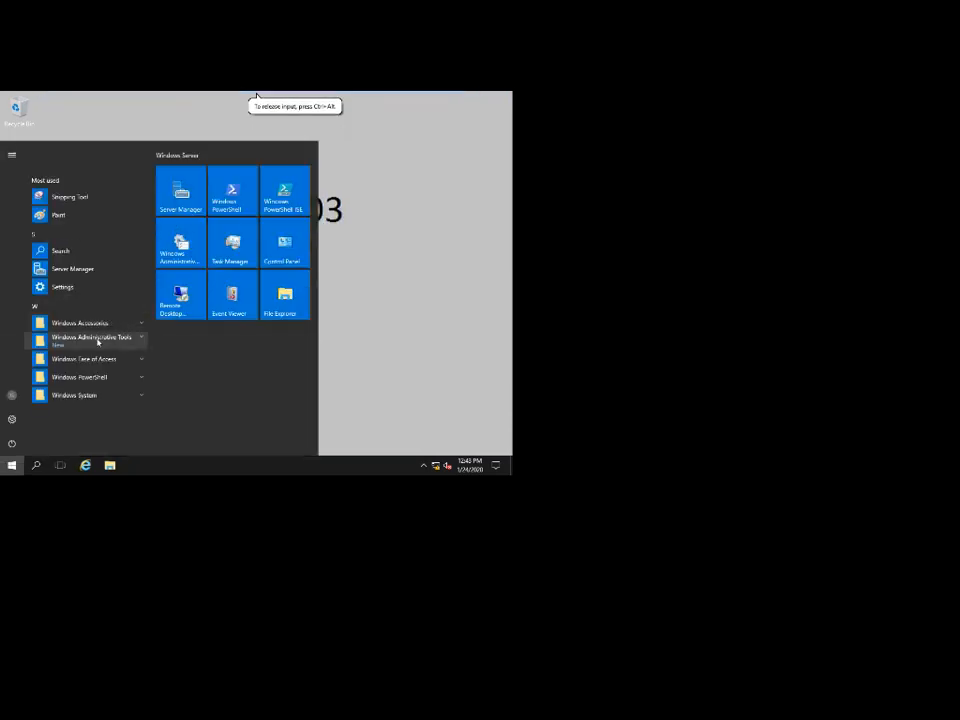
{"action": "left_click", "coordinate": [98, 338]}
{"action": "scroll", "coordinate": [96, 338], "scroll_direction": "down", "scroll_amount": 5}
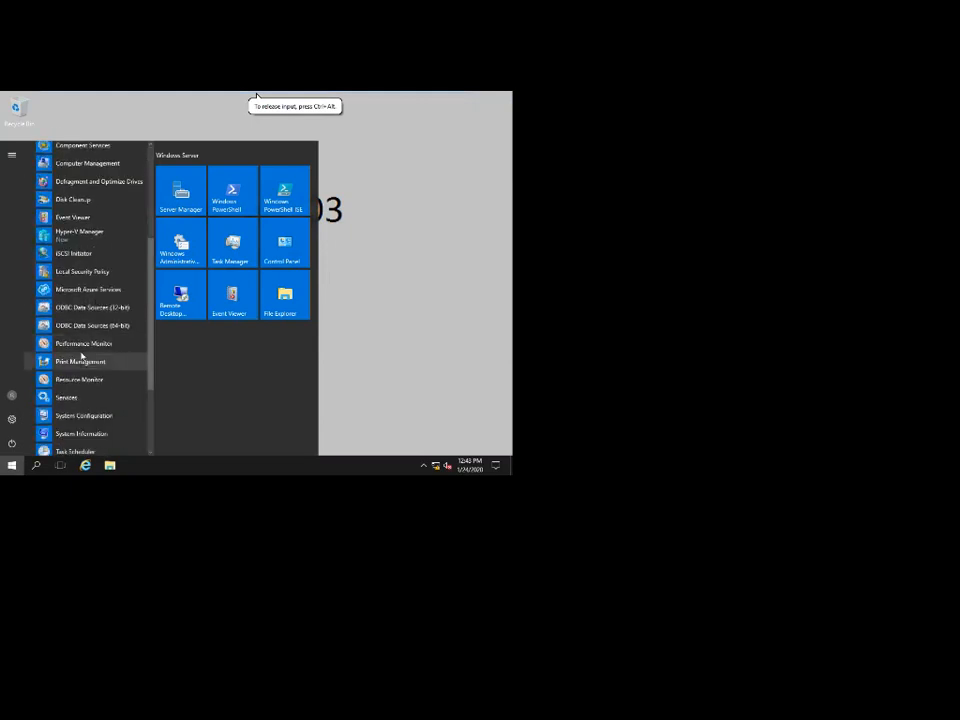
{"action": "left_click", "coordinate": [71, 255]}
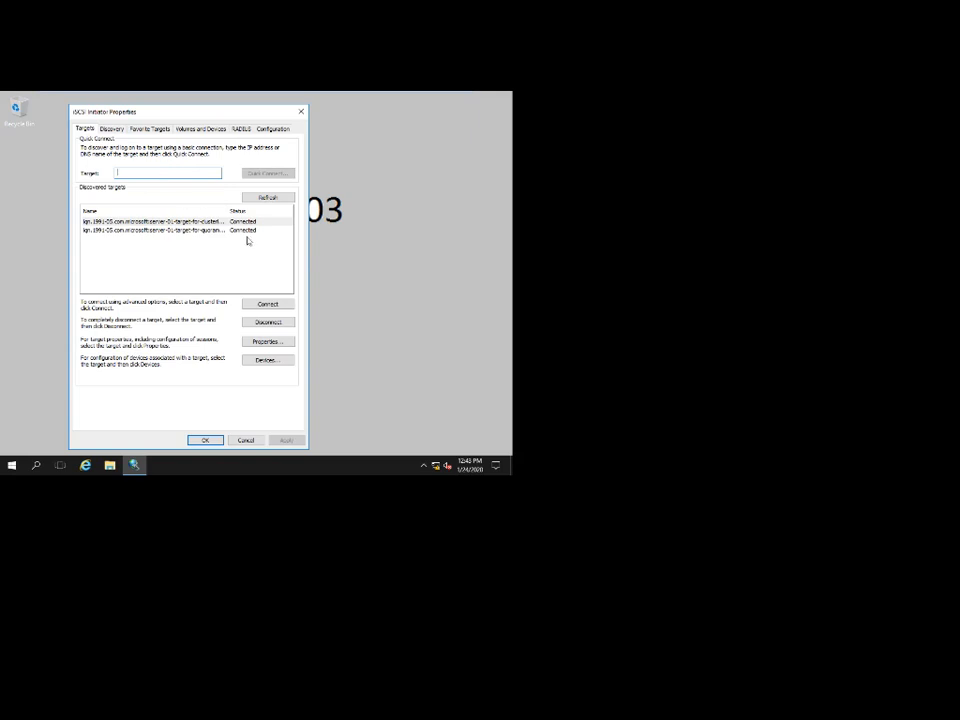
Disconnect both previously connected iSCSI targets.
{"action": "left_click", "coordinate": [268, 322]}
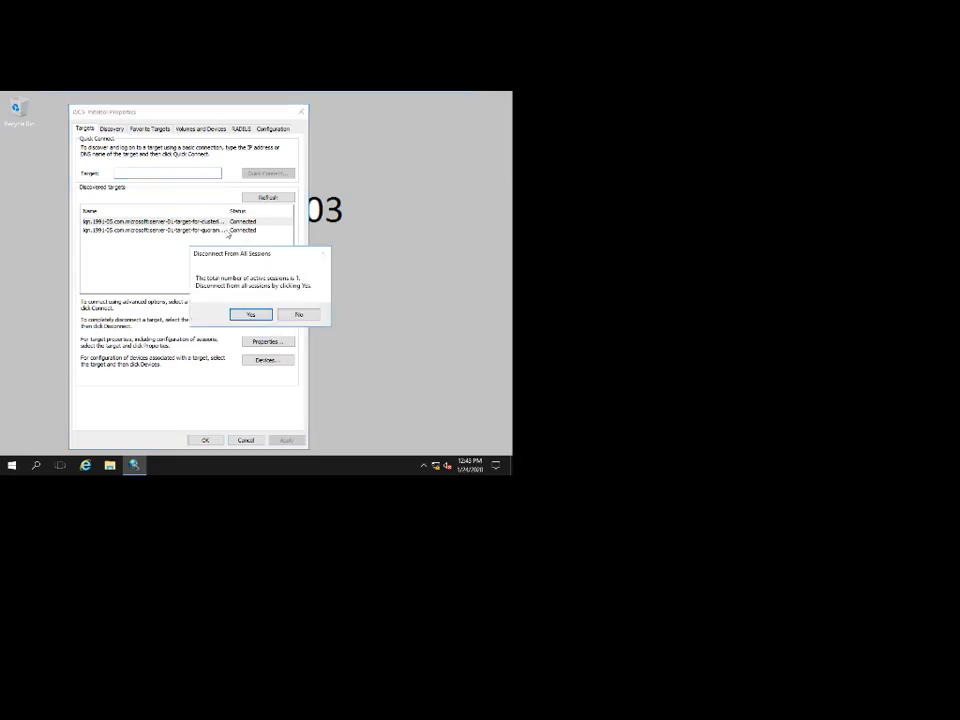
{"action": "left_click", "coordinate": [251, 314]}
{"action": "left_click", "coordinate": [223, 230]}
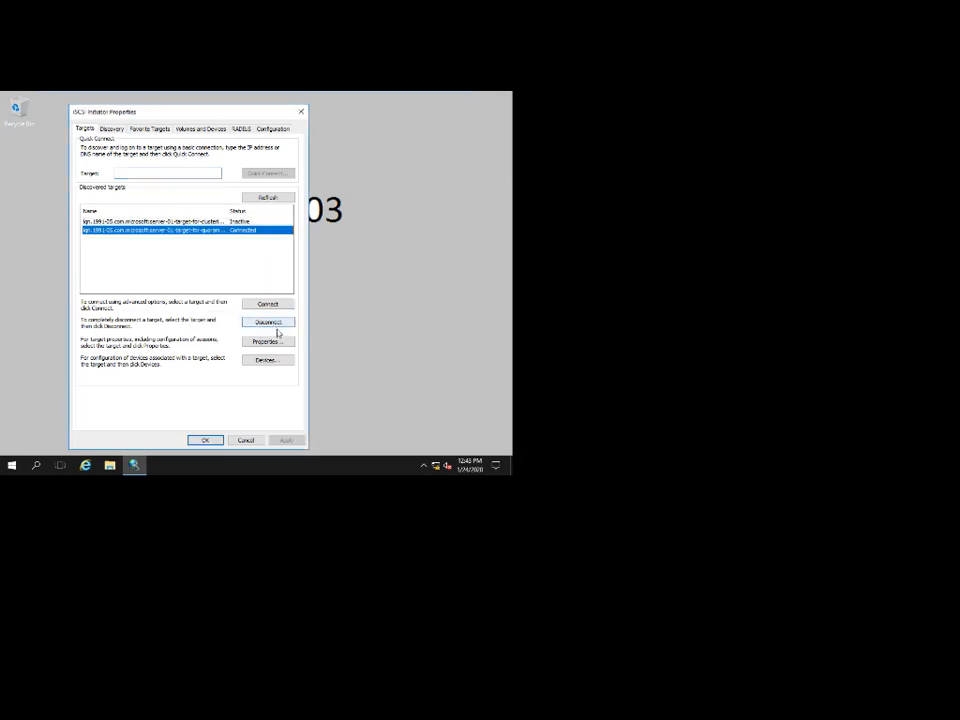
{"action": "left_click", "coordinate": [268, 322]}
{"action": "left_click", "coordinate": [249, 313]}
Quick-connect to the target server, log in to the hyper-v storage and quorum targets, and launch diskmgmt.msc.
{"action": "left_click", "coordinate": [180, 175]}
{"action": "type", "text": "192.168.1.1"}
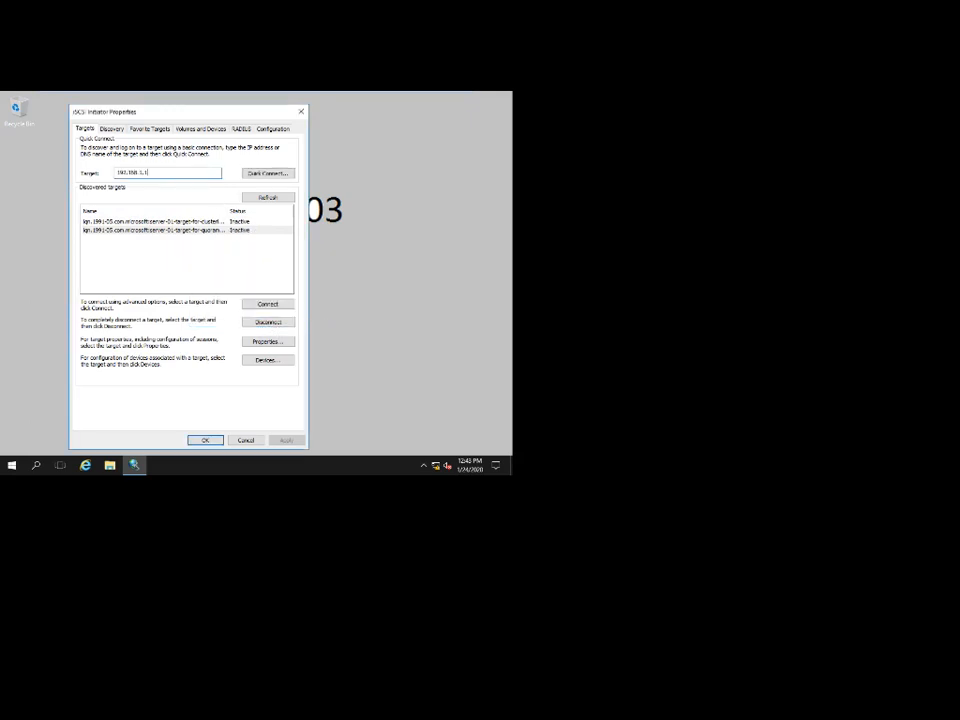
{"action": "key", "text": "Return"}
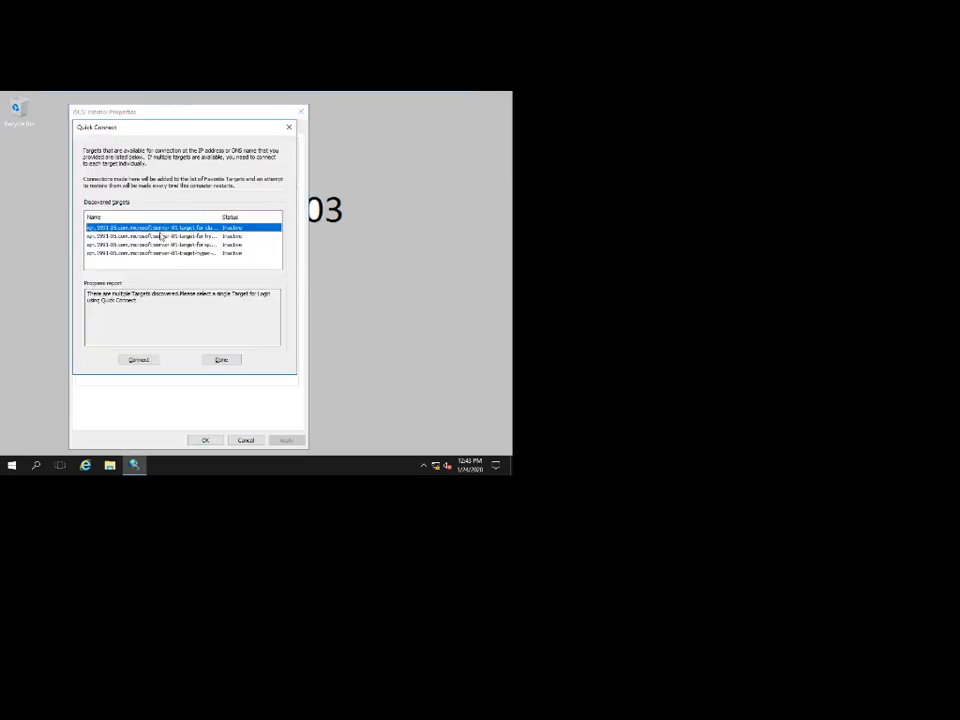
{"action": "double_click", "coordinate": [218, 217]}
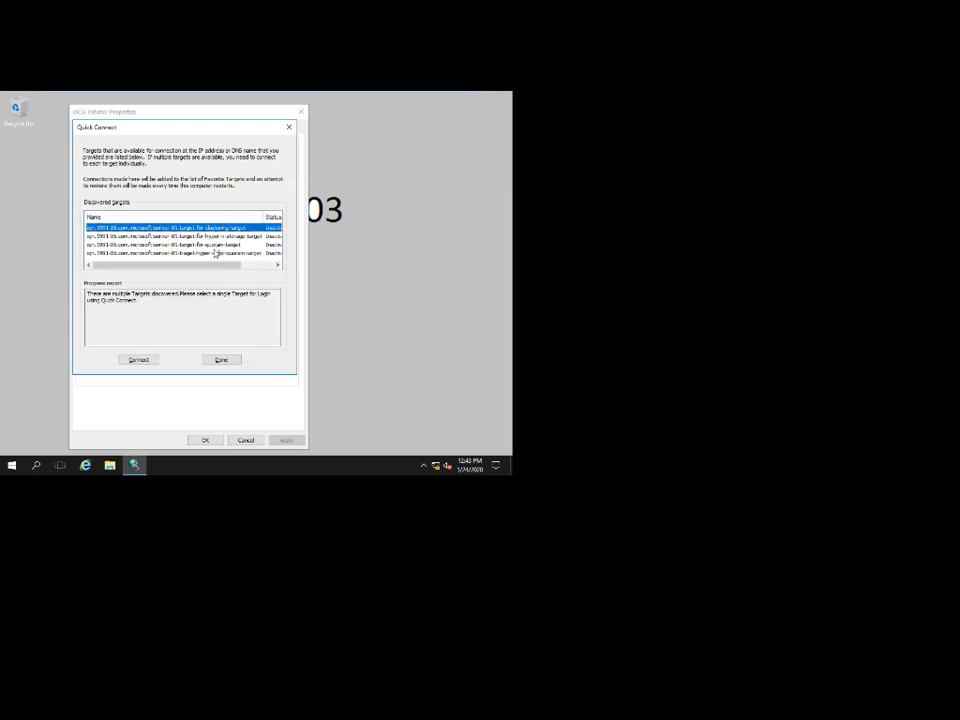
{"action": "left_click", "coordinate": [215, 237]}
{"action": "left_click", "coordinate": [138, 359]}
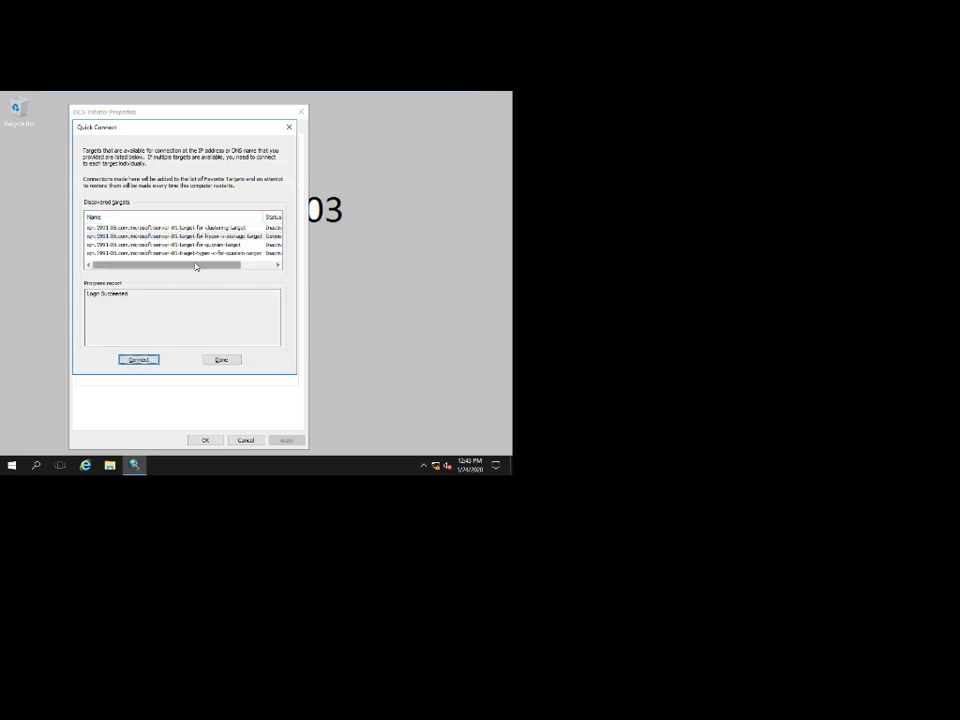
{"action": "left_click", "coordinate": [200, 254]}
{"action": "left_click", "coordinate": [139, 360]}
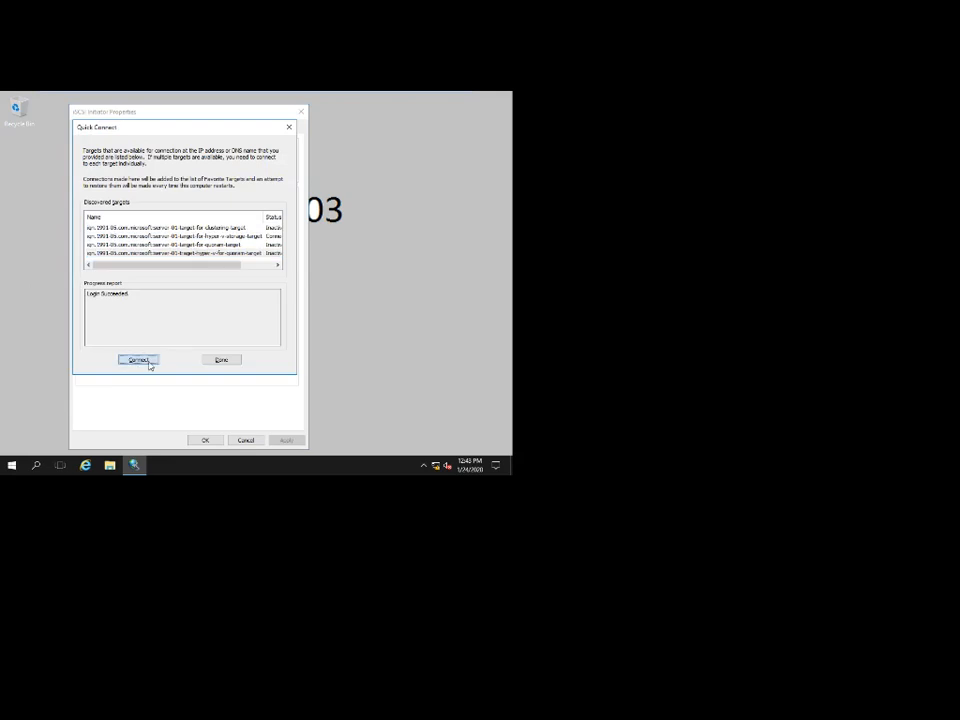
{"action": "left_click", "coordinate": [221, 360]}
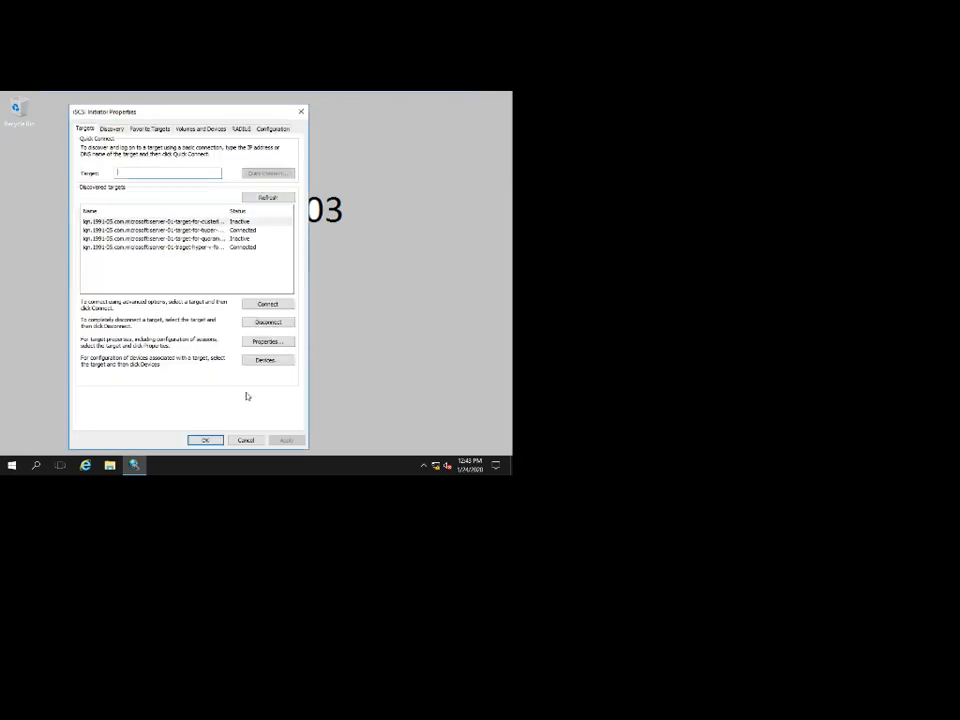
{"action": "left_click", "coordinate": [204, 441]}
{"action": "key", "text": "super+r"}
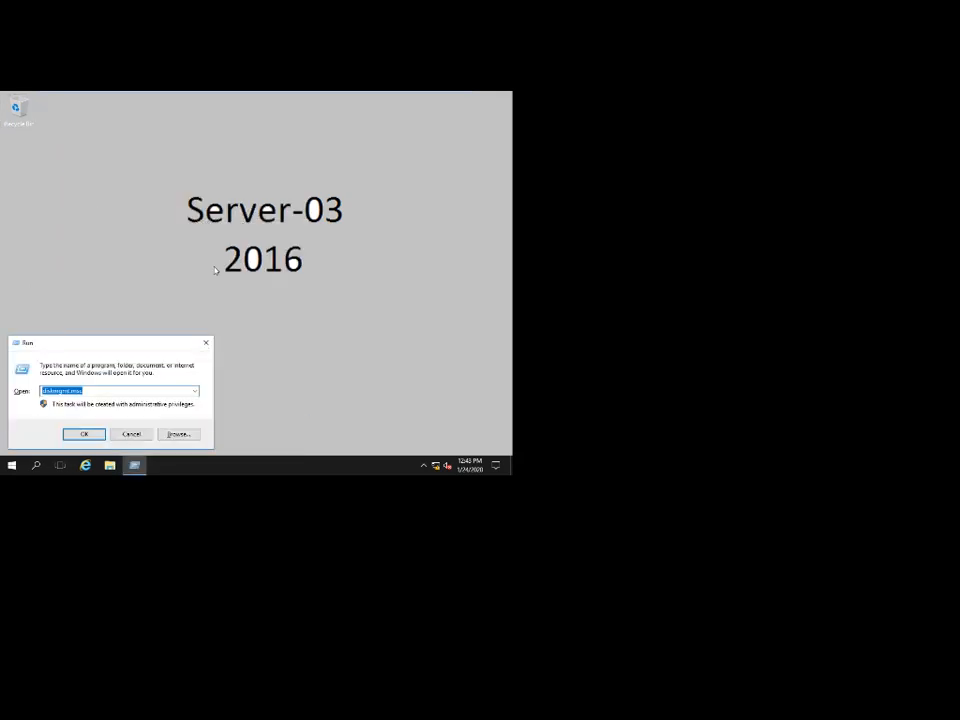
{"action": "key", "text": "Return"}
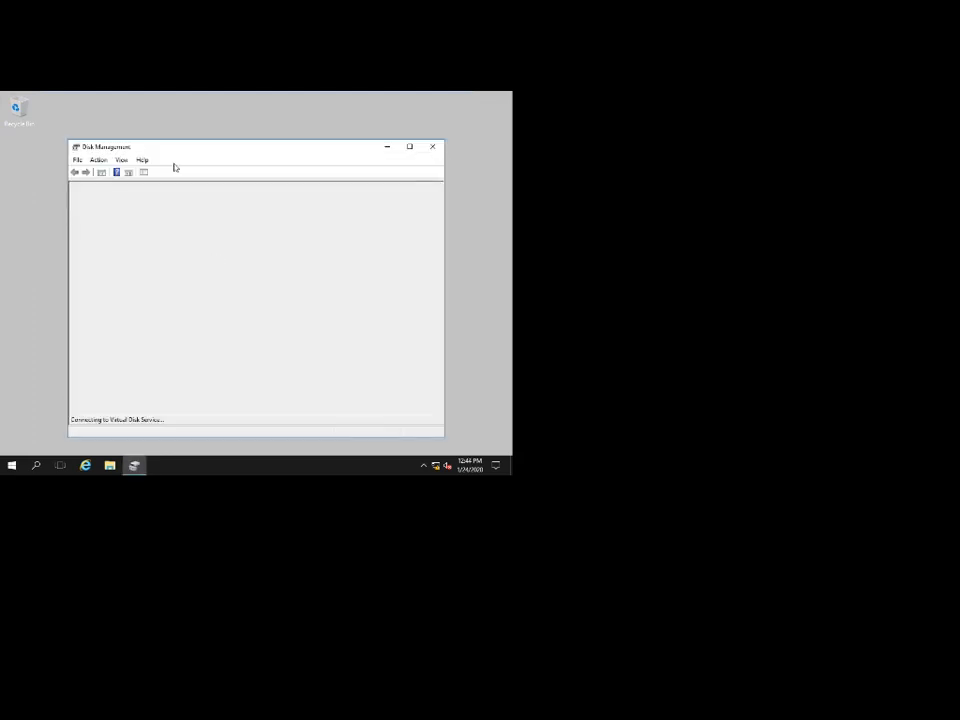
Maximize Disk Management, set offline Disk 1 and Disk 2 Online, then close the window.
{"action": "double_click", "coordinate": [236, 150]}
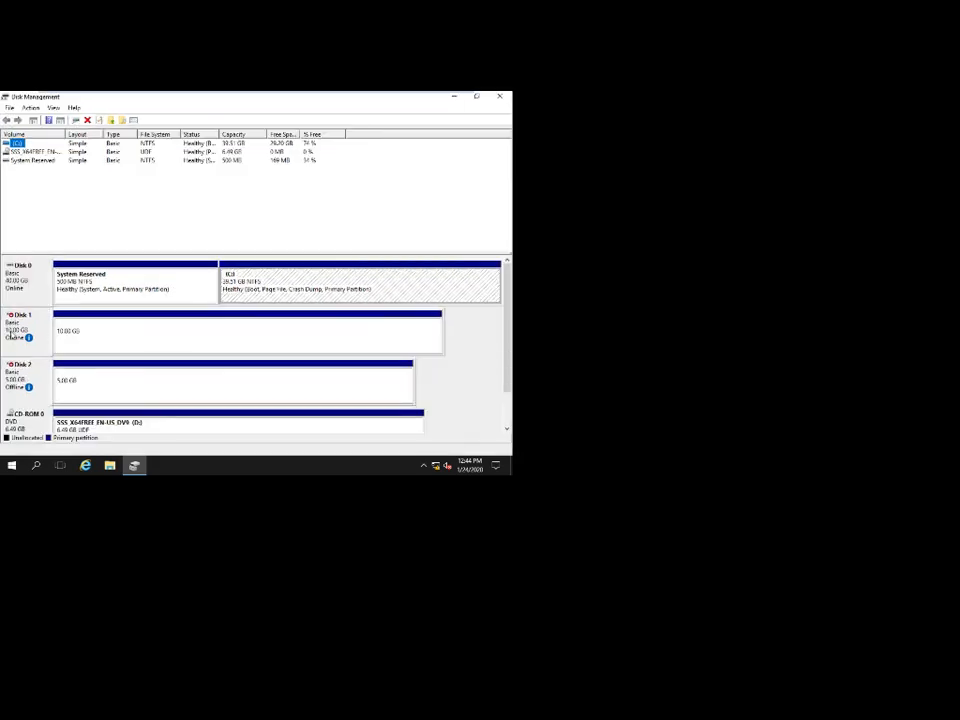
{"action": "right_click", "coordinate": [12, 333]}
{"action": "left_click", "coordinate": [34, 338]}
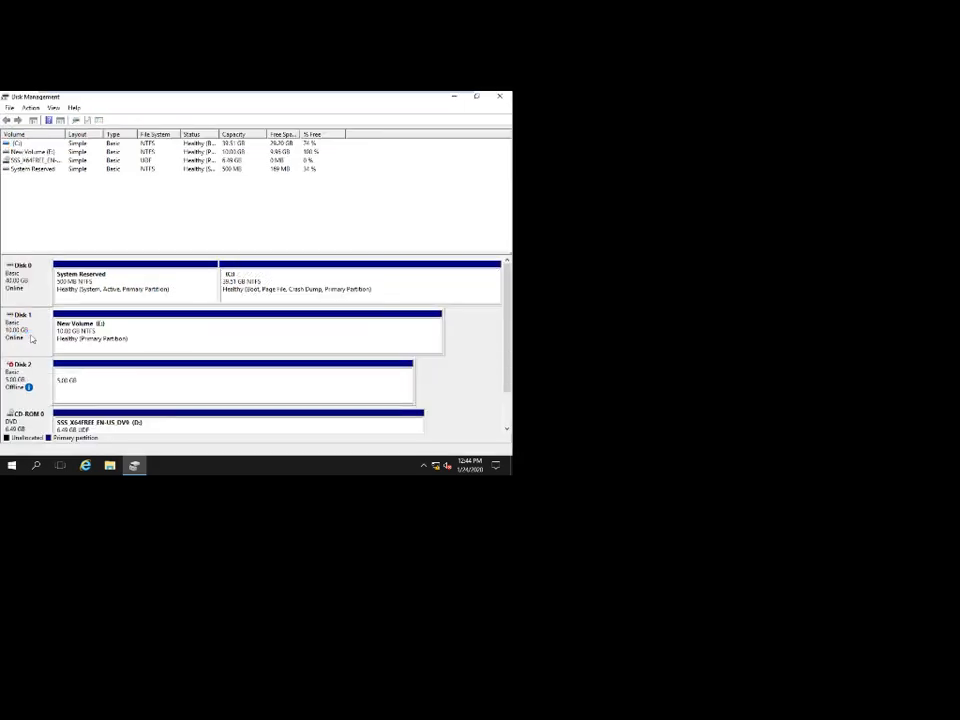
{"action": "right_click", "coordinate": [14, 377]}
{"action": "left_click", "coordinate": [46, 380]}
{"action": "left_click", "coordinate": [501, 97]}
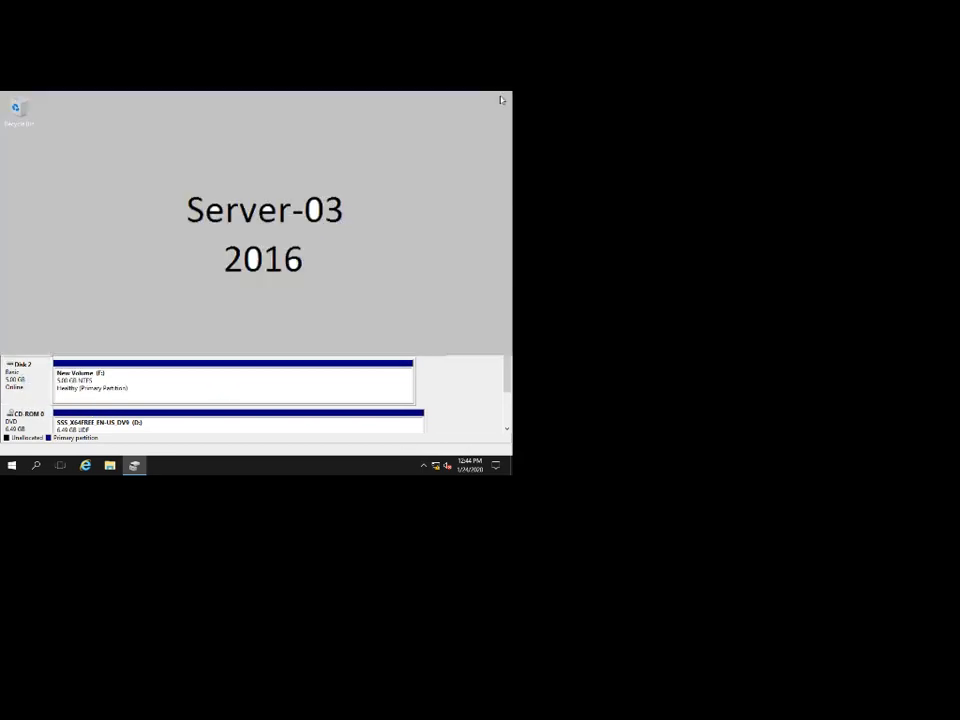
Launch Server Manager on the Server-02 VM from the Start menu.
{"action": "left_click", "coordinate": [416, 98]}
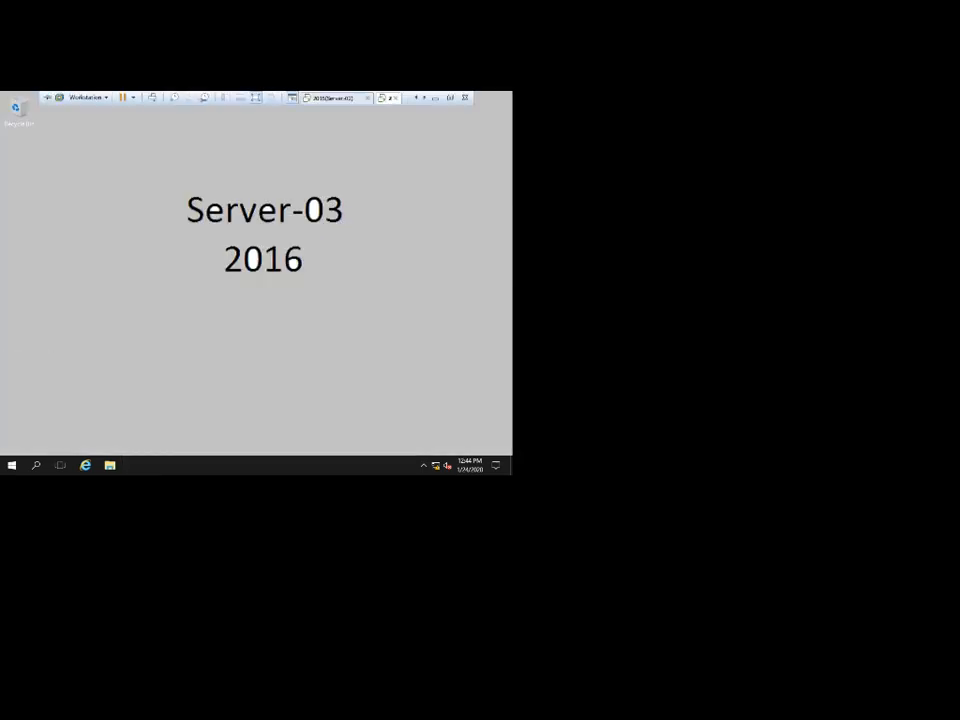
{"action": "left_click", "coordinate": [333, 98]}
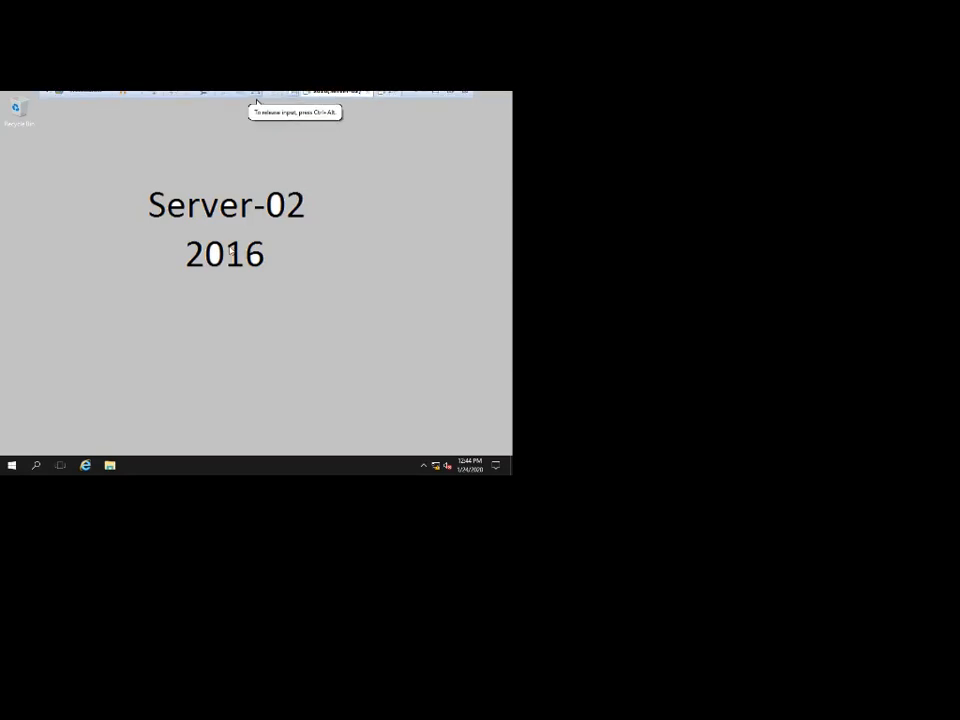
{"action": "key", "text": "super"}
{"action": "left_click", "coordinate": [178, 197]}
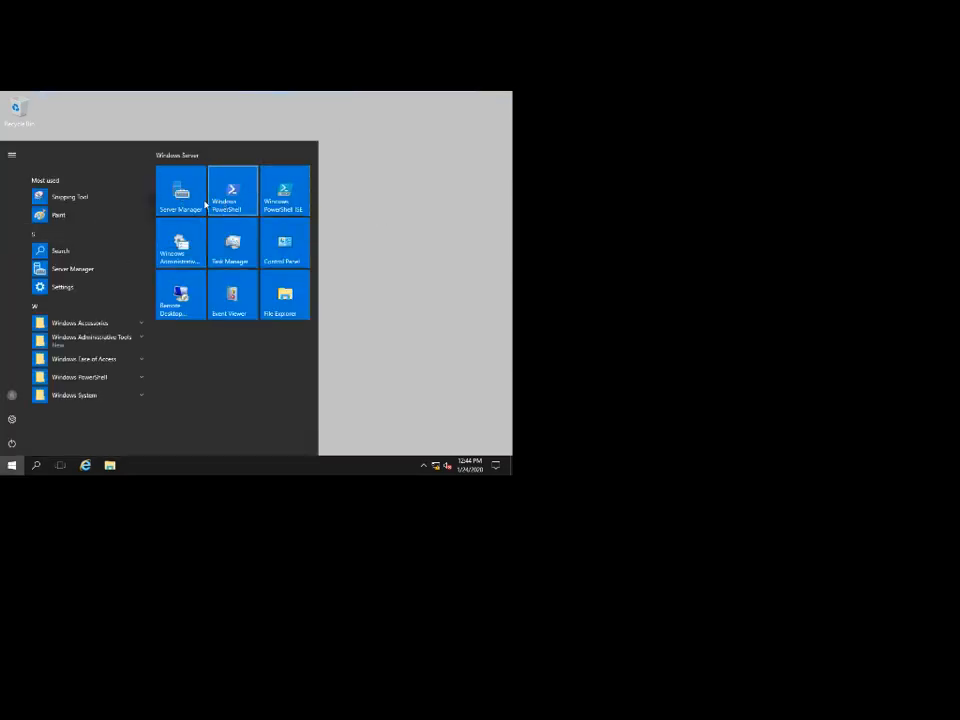
{"action": "left_click", "coordinate": [190, 204]}
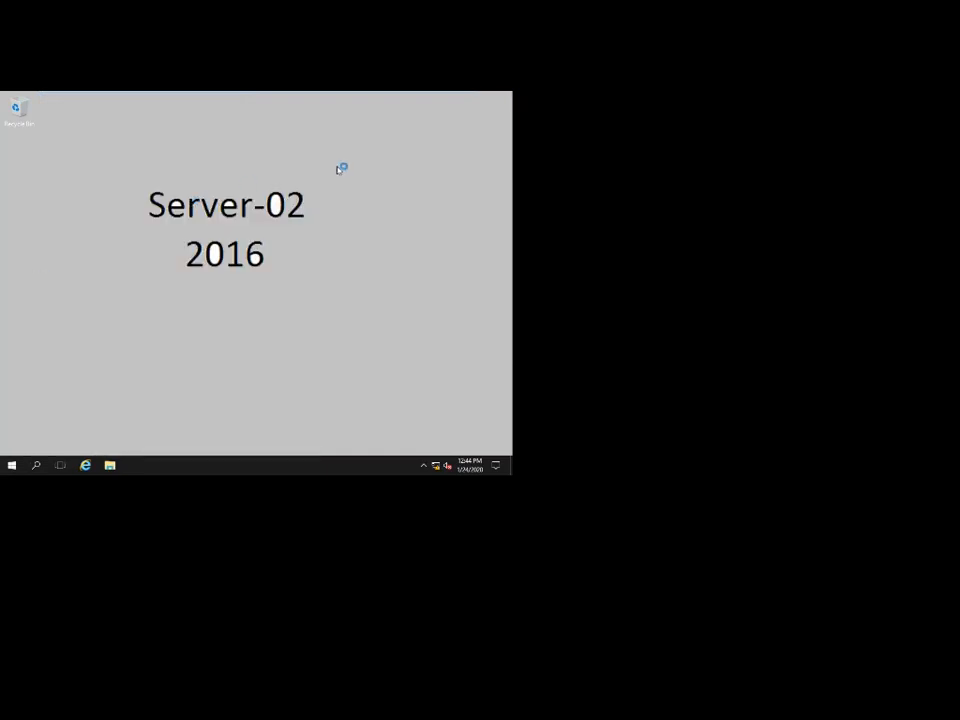
{"action": "mouse_move", "coordinate": [355, 95]}
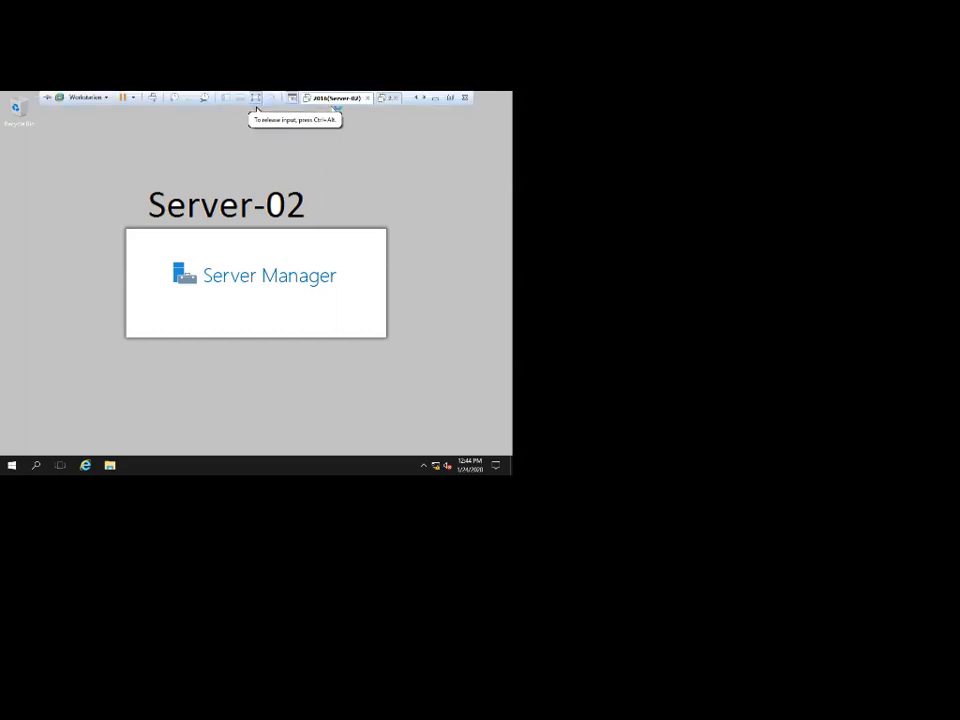
Launch Server Manager on Server-03, then return to Server-02's Add roles and features.
{"action": "left_click", "coordinate": [386, 98]}
{"action": "key", "text": "super"}
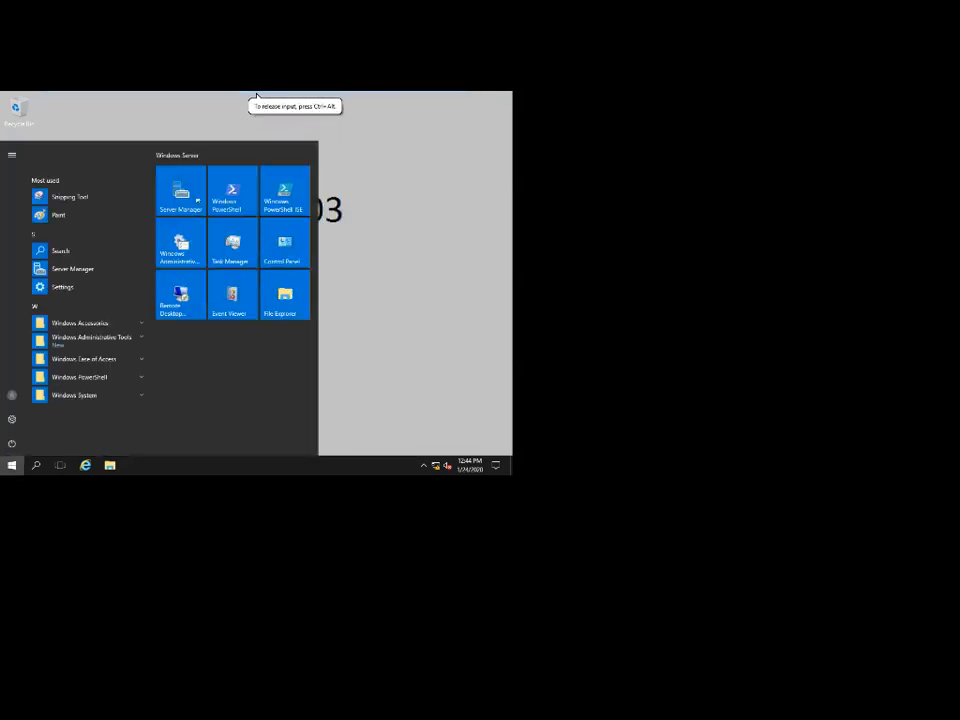
{"action": "left_click", "coordinate": [182, 192]}
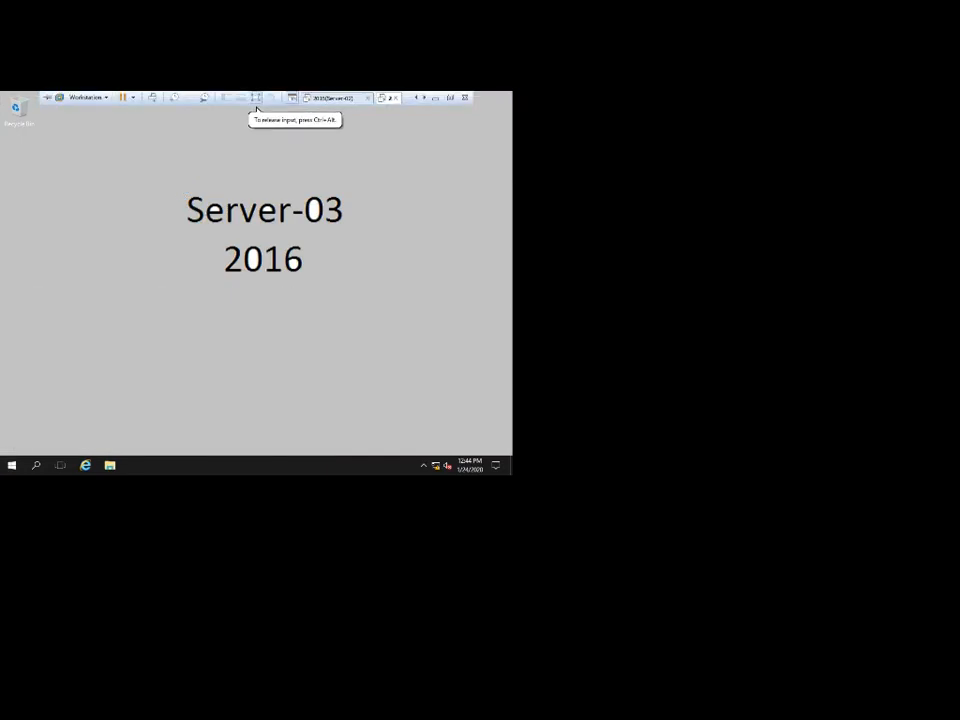
{"action": "left_click", "coordinate": [334, 99]}
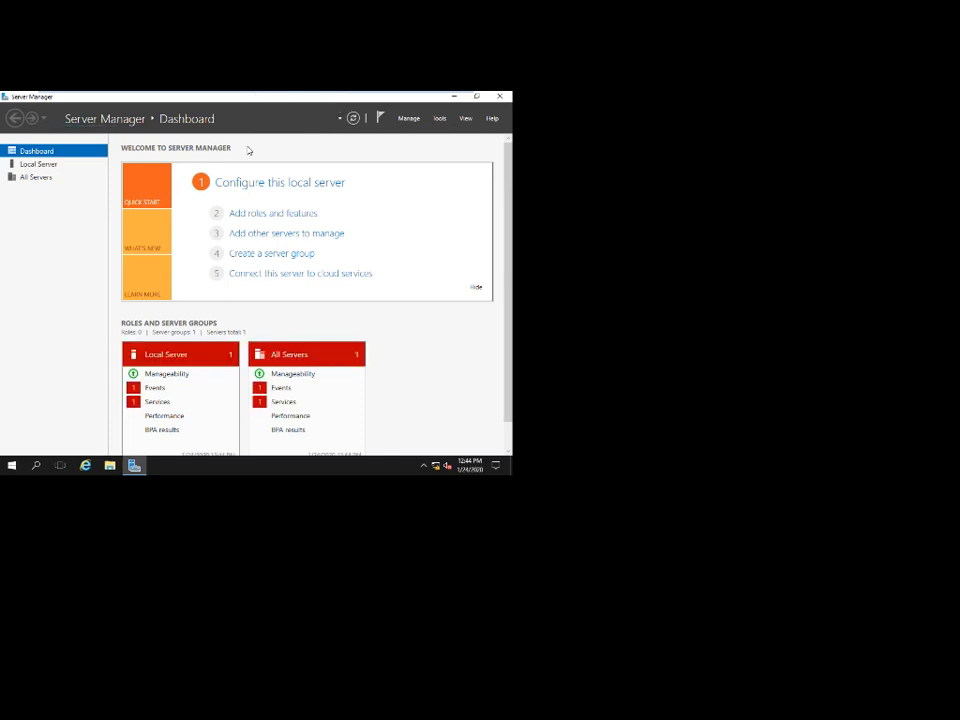
{"action": "left_click", "coordinate": [263, 214]}
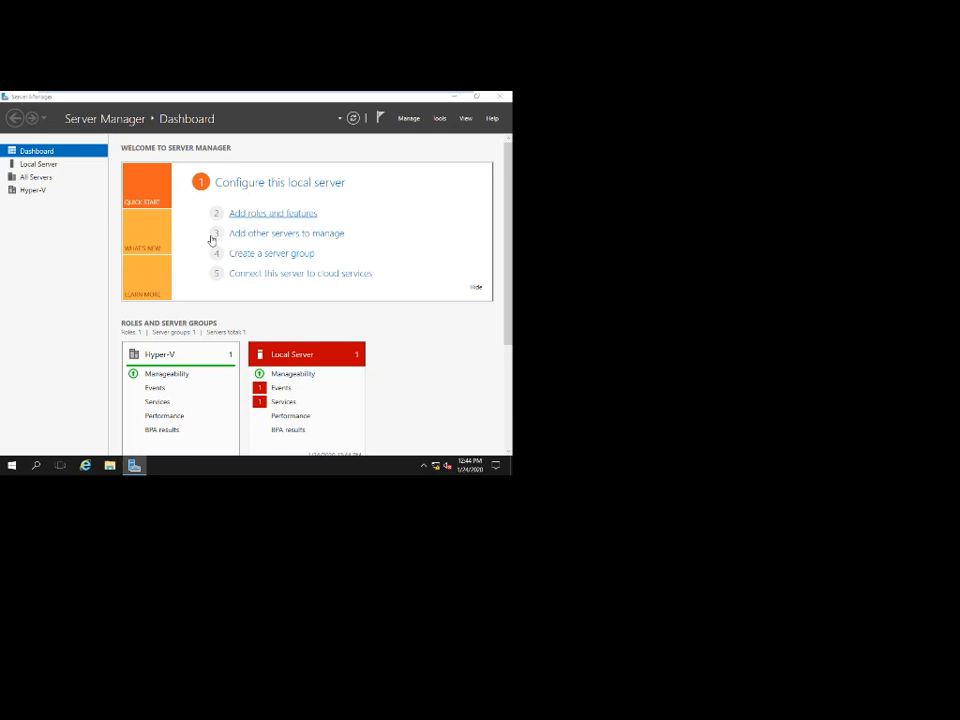
On Server-02, advance the wizard to Features with role-based installation on the local server.
{"action": "left_click_drag", "start_coordinate": [207, 162], "coordinate": [195, 136]}
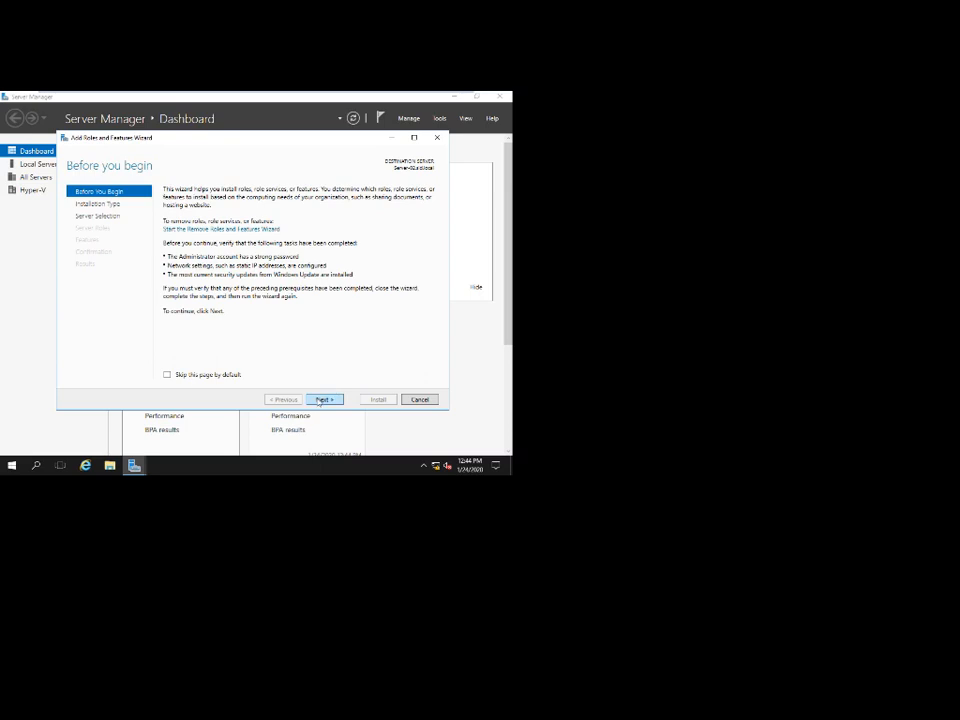
{"action": "left_click", "coordinate": [321, 399]}
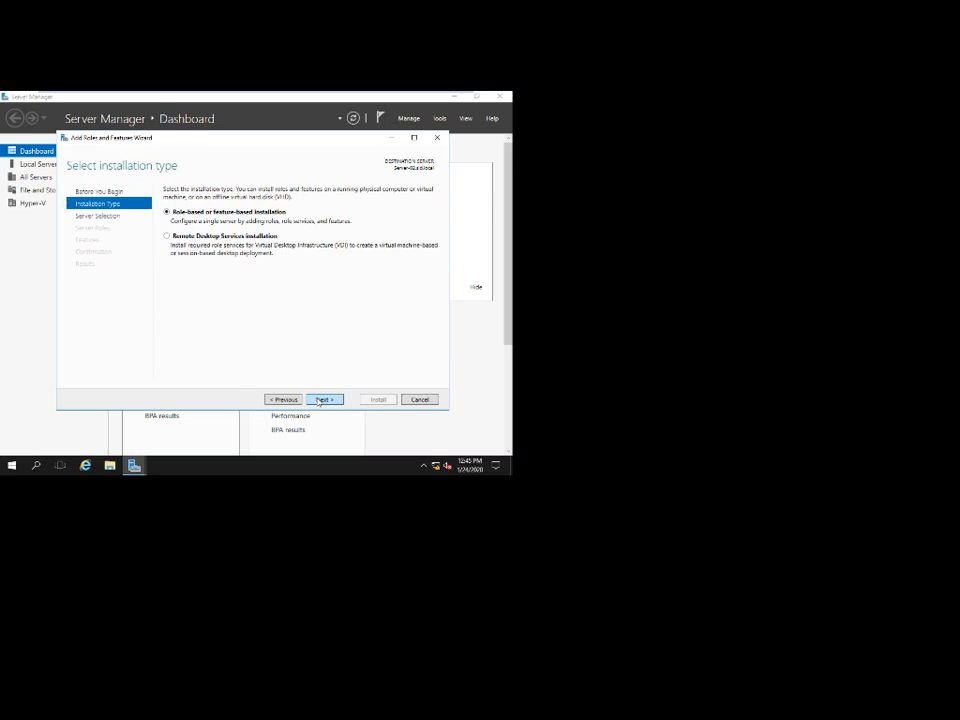
{"action": "left_click", "coordinate": [321, 399]}
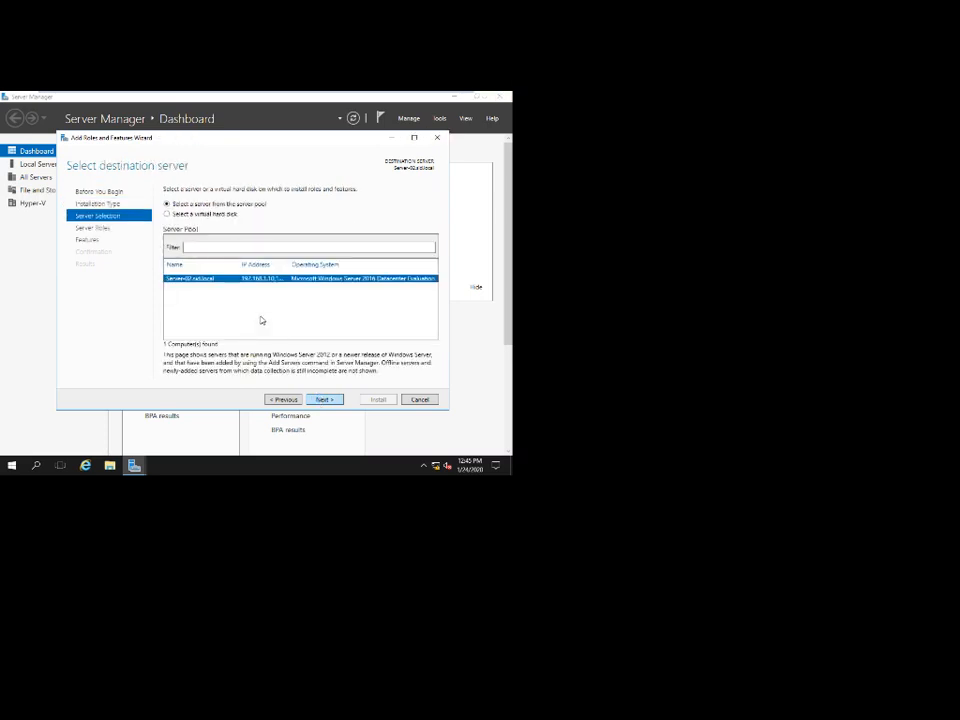
{"action": "left_click", "coordinate": [322, 399]}
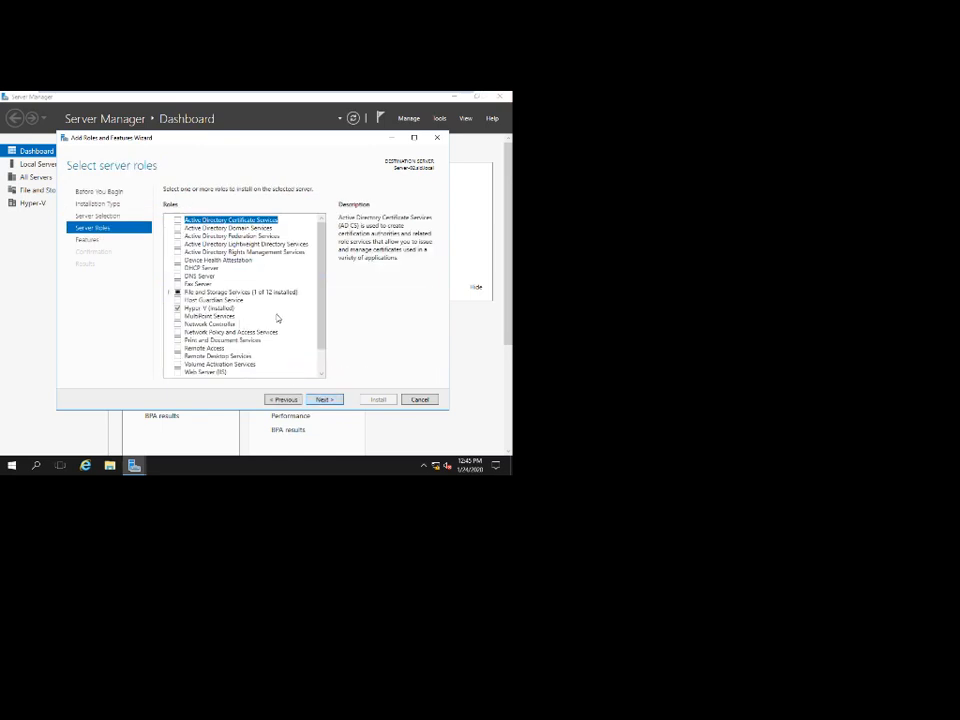
{"action": "left_click", "coordinate": [323, 399]}
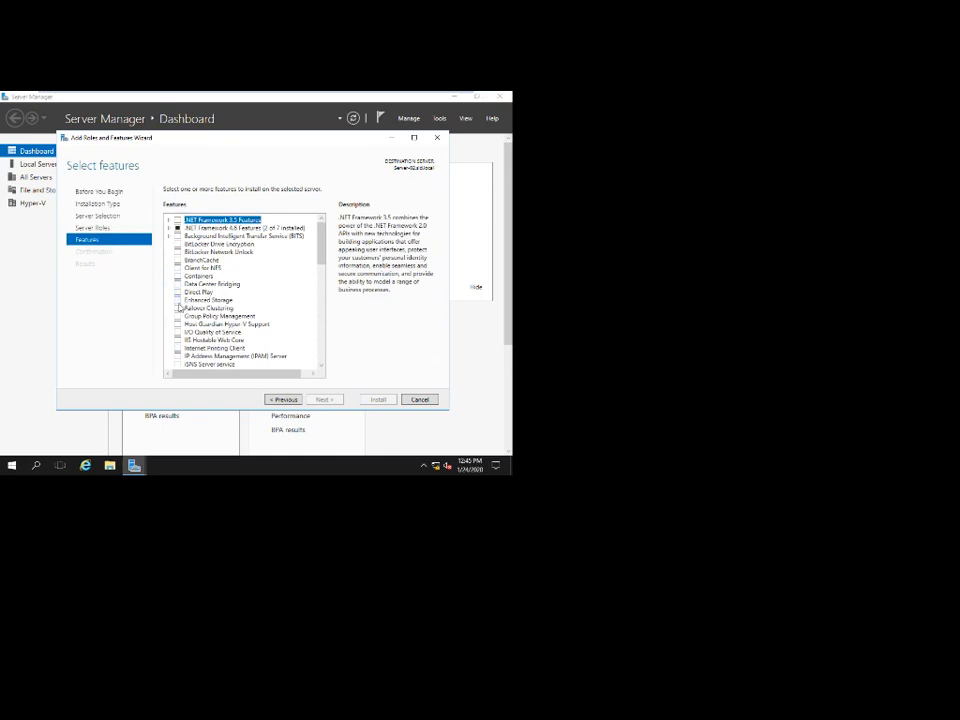
Select Failover Clustering plus its required tools, allow automatic restart, and install.
{"action": "left_click", "coordinate": [182, 308]}
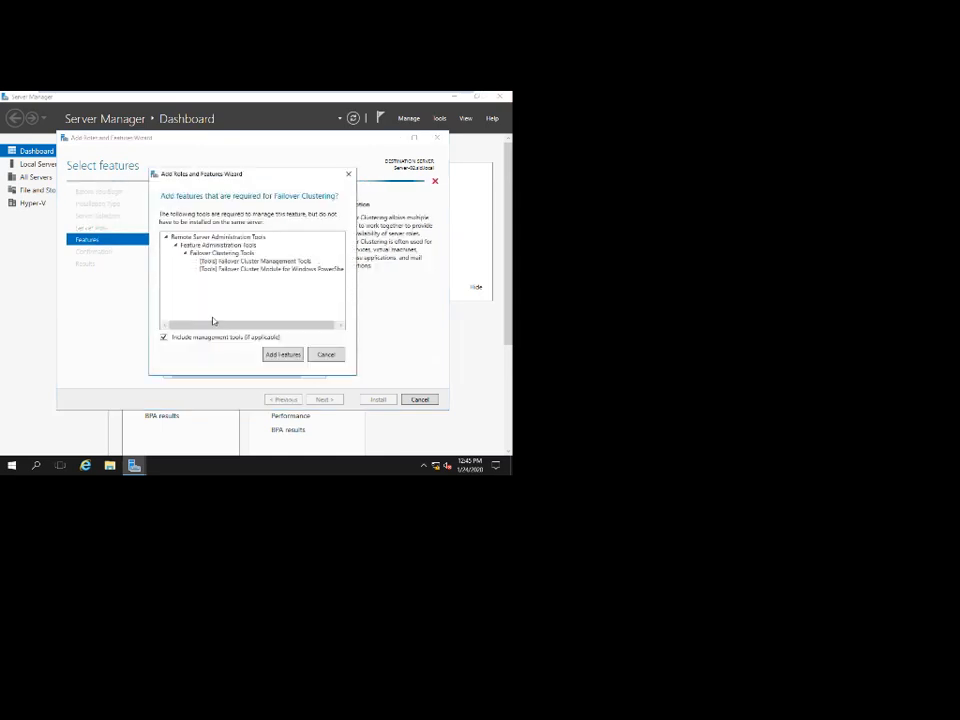
{"action": "left_click", "coordinate": [294, 354]}
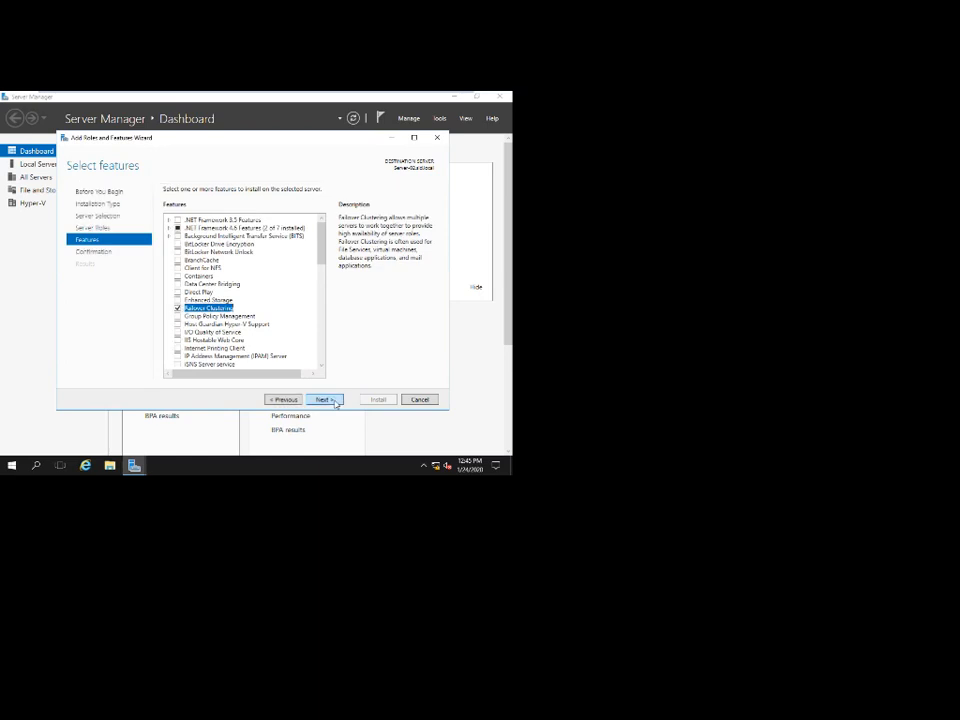
{"action": "left_click", "coordinate": [324, 399]}
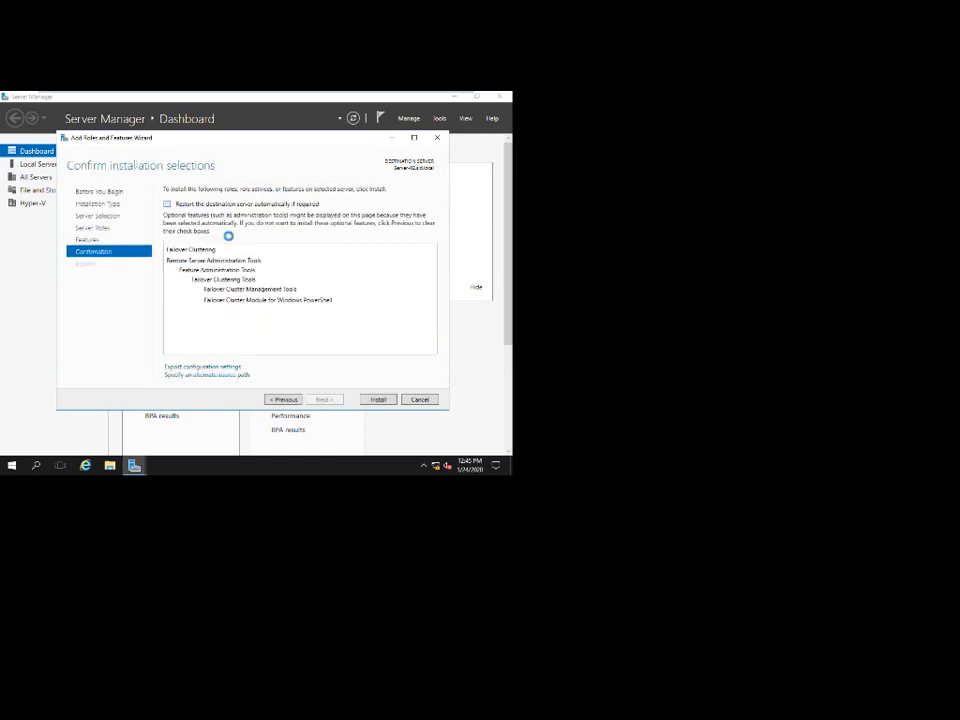
{"action": "left_click", "coordinate": [205, 206]}
{"action": "left_click", "coordinate": [290, 314]}
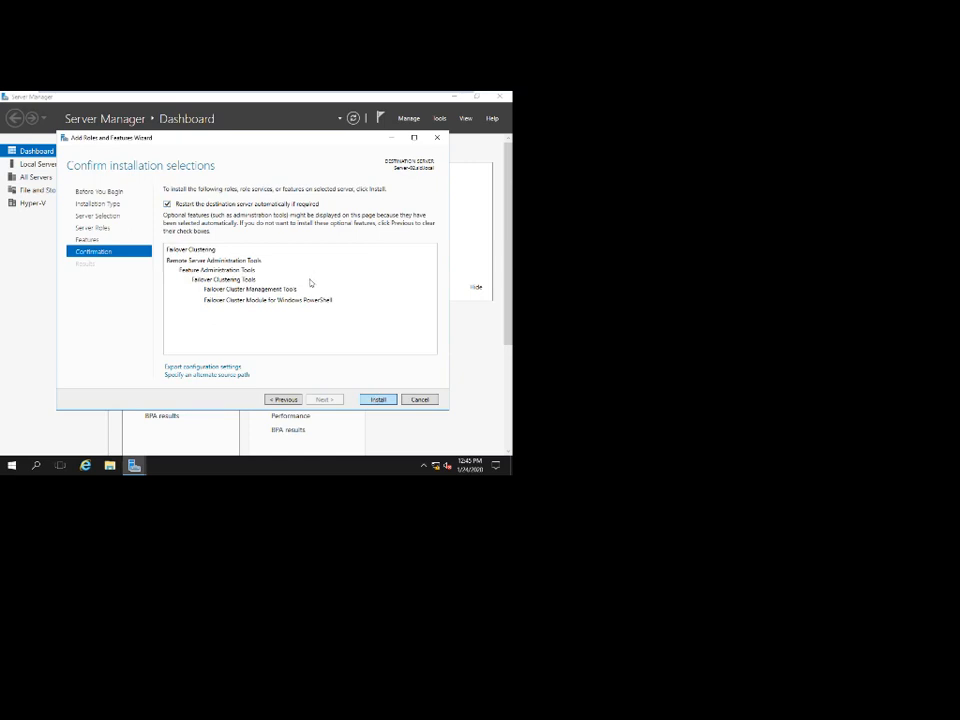
{"action": "key", "text": "Return"}
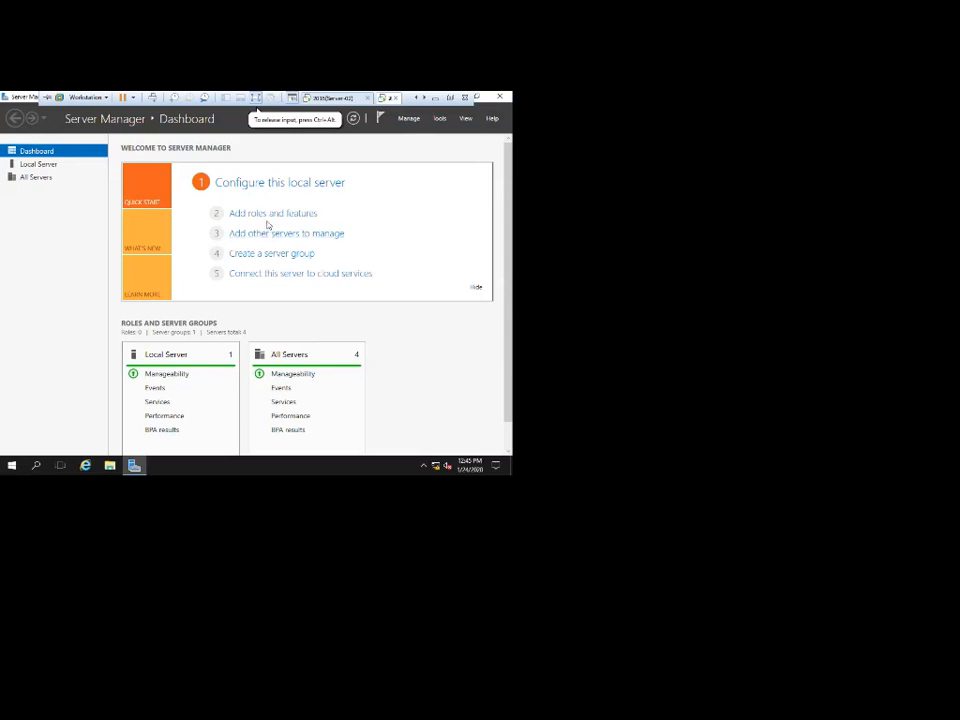
Open Add Roles and Features on Server-03 and accept role-based installation.
{"action": "left_click", "coordinate": [454, 97]}
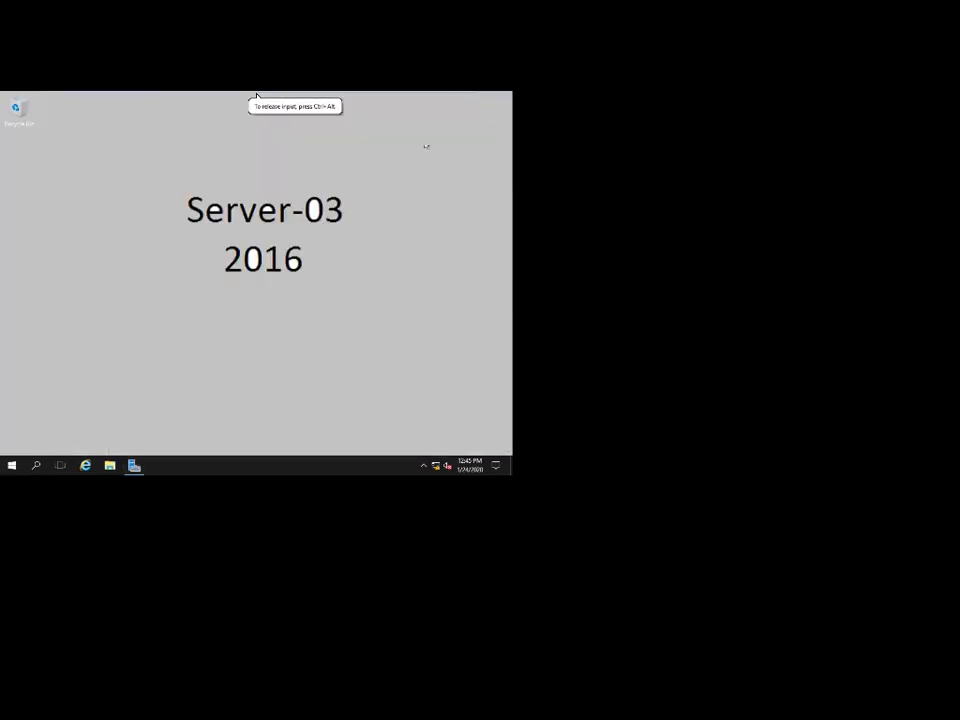
{"action": "left_click", "coordinate": [133, 466]}
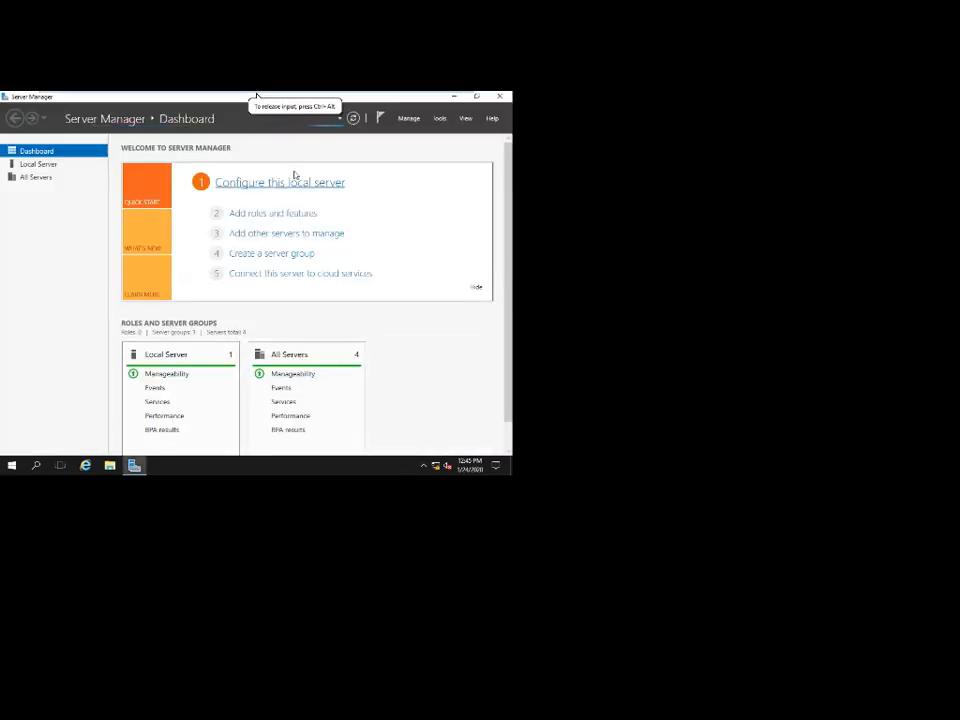
{"action": "mouse_move", "coordinate": [257, 97]}
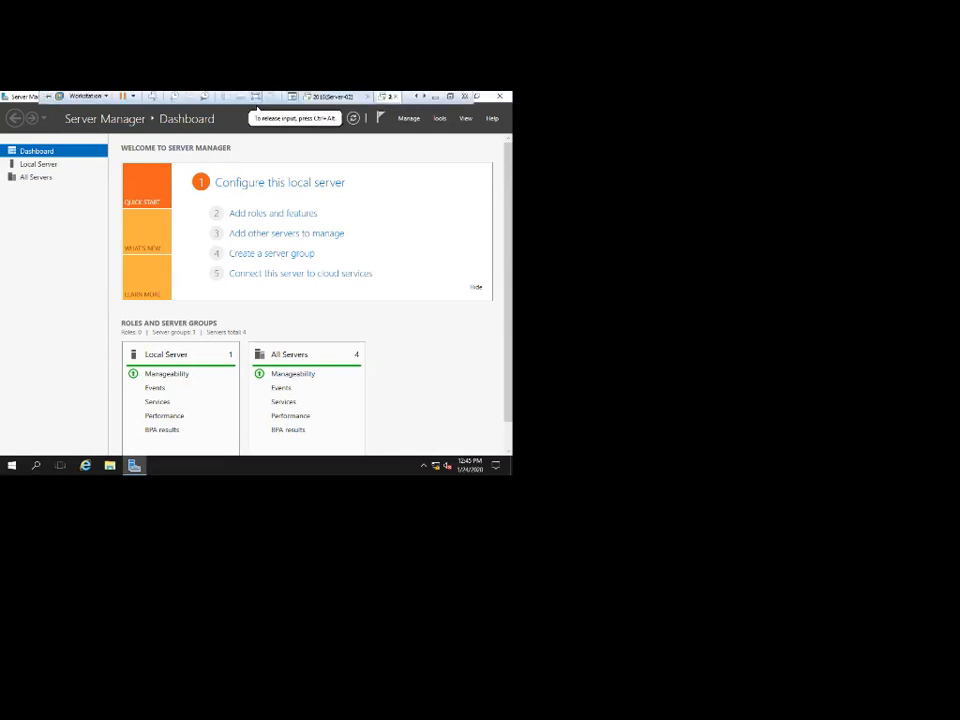
{"action": "left_click", "coordinate": [266, 214]}
{"action": "left_click", "coordinate": [333, 311]}
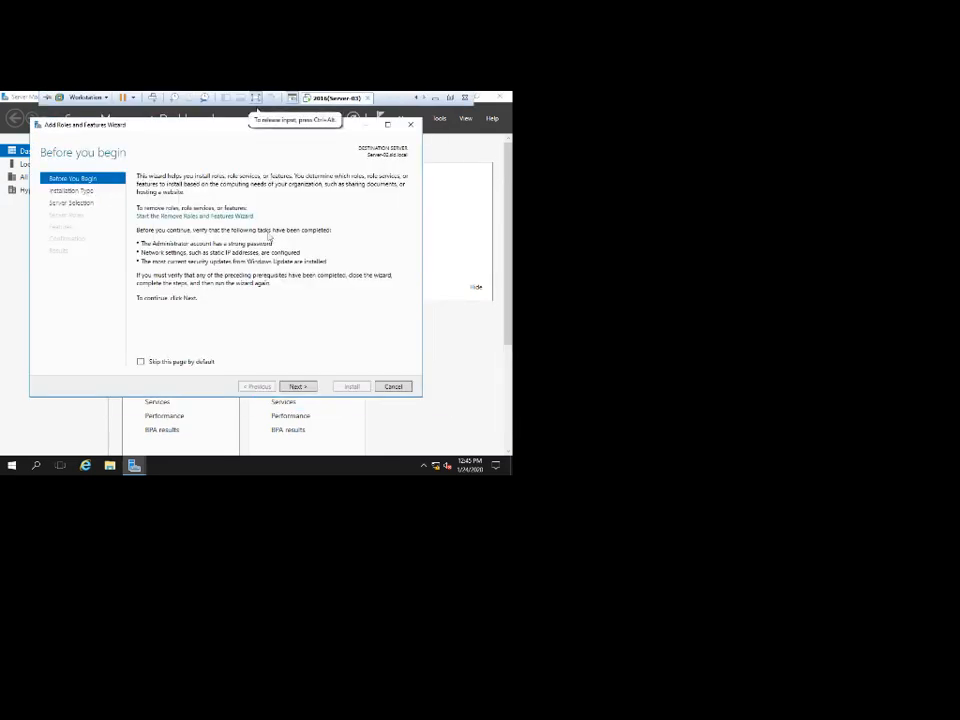
{"action": "left_click", "coordinate": [296, 386]}
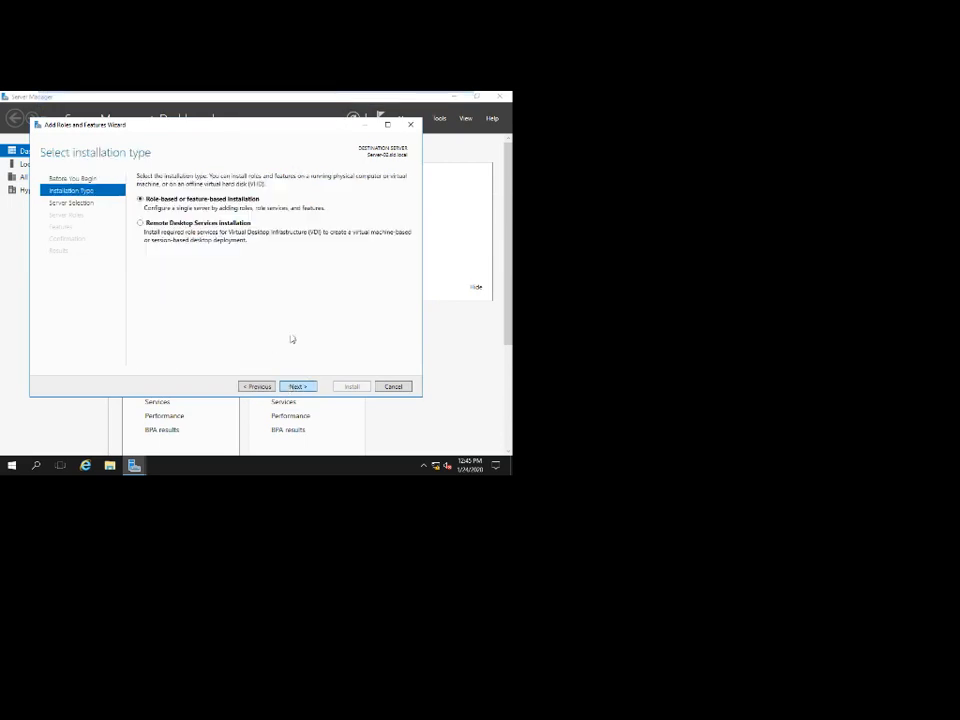
{"action": "key", "text": "Return"}
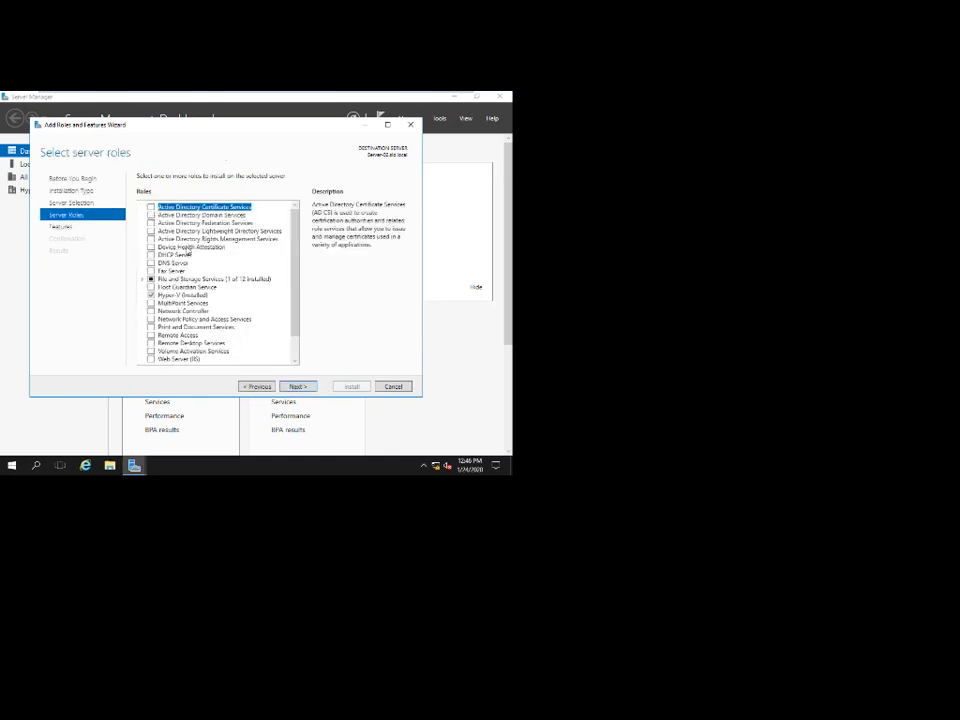
Skip roles, select Failover Clustering with its required tools, and allow automatic restart.
{"action": "left_click", "coordinate": [292, 388]}
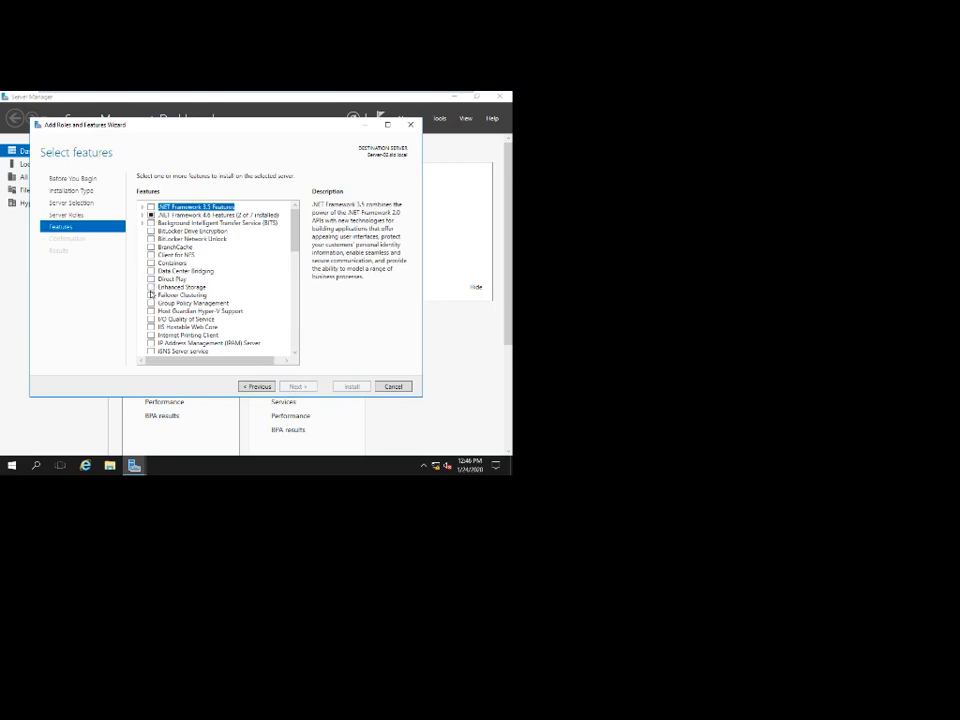
{"action": "left_click", "coordinate": [151, 296]}
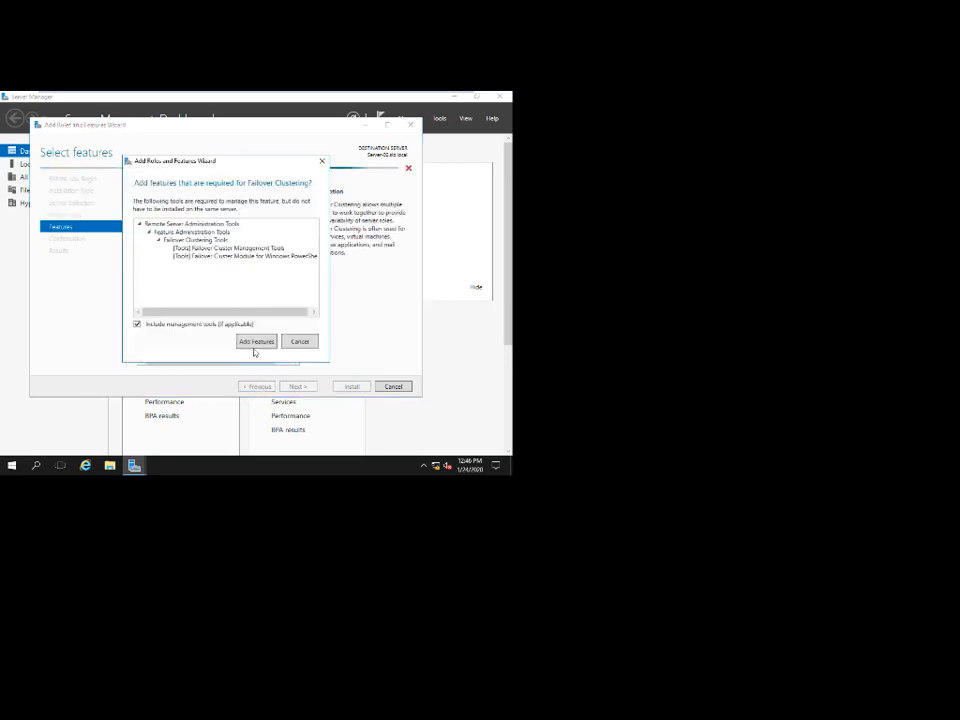
{"action": "left_click", "coordinate": [255, 341]}
{"action": "left_click", "coordinate": [297, 387]}
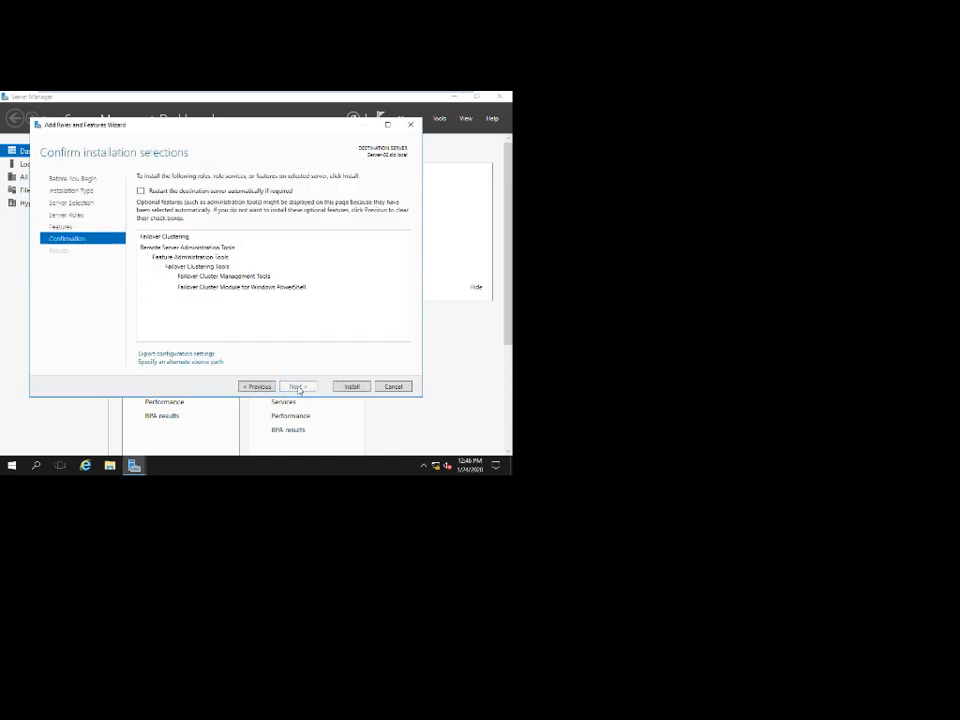
{"action": "left_click", "coordinate": [257, 191]}
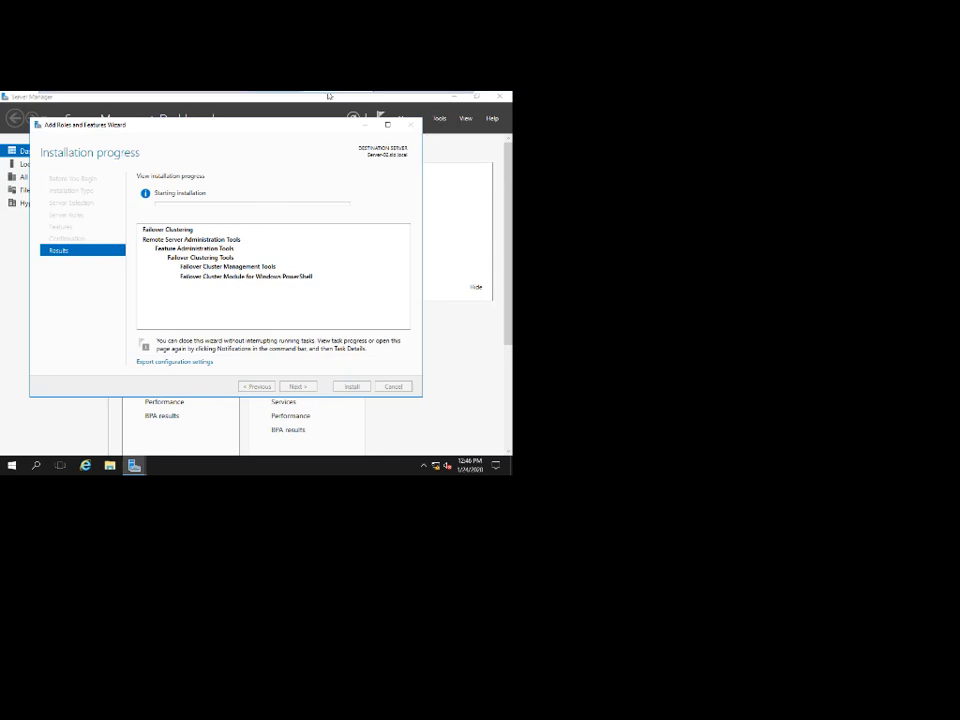
Check Server-03's installation progress, then settle back on the Server-02 VM.
{"action": "left_click", "coordinate": [416, 98]}
{"action": "left_click", "coordinate": [336, 98]}
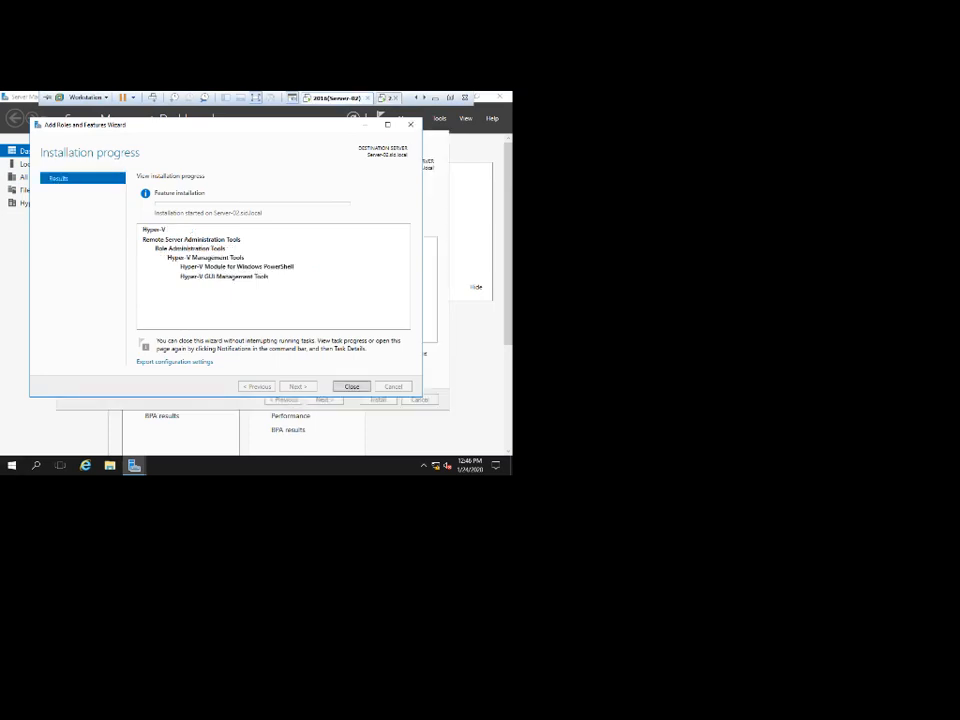
{"action": "left_click", "coordinate": [389, 98]}
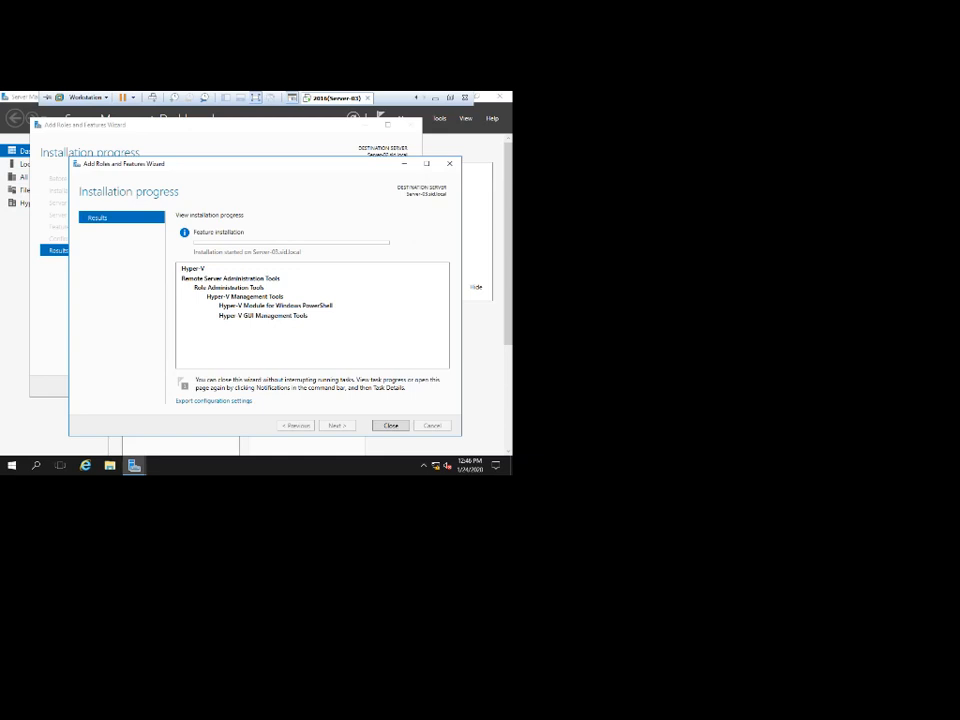
{"action": "left_click", "coordinate": [416, 98]}
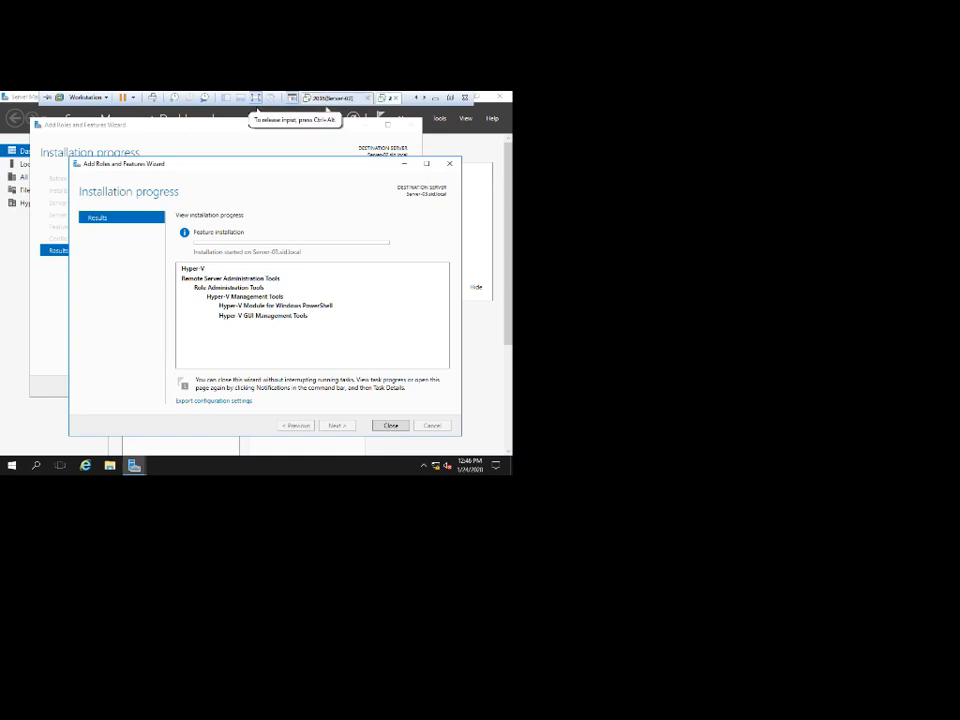
{"action": "left_click", "coordinate": [336, 98]}
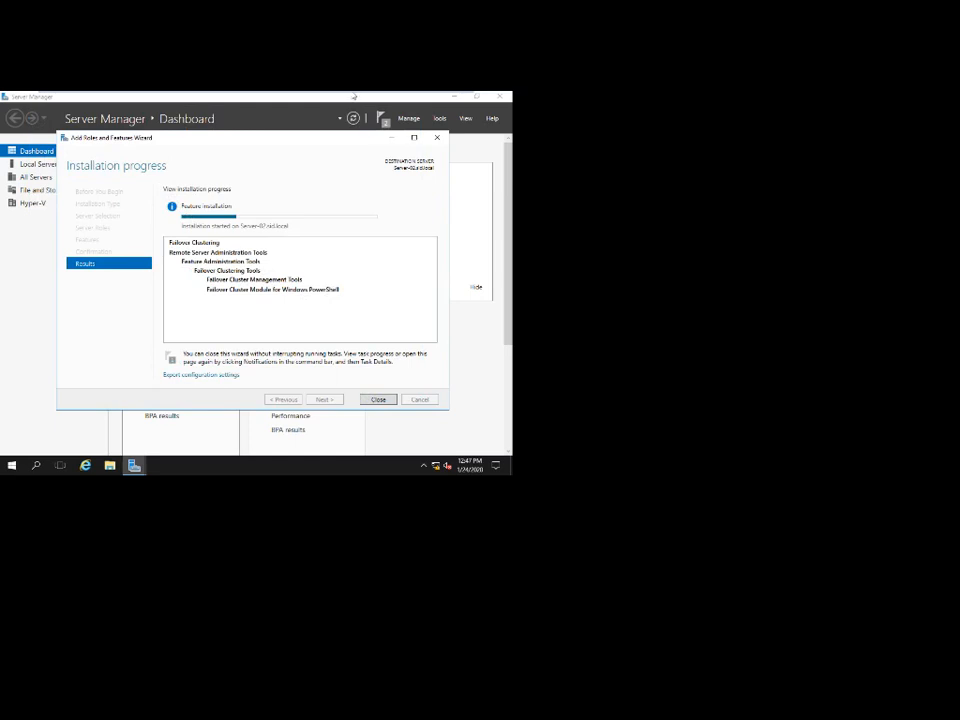
Glance at Server-03, then wait on Server-02 while Failover Clustering finishes installing.
{"action": "mouse_move", "coordinate": [352, 94]}
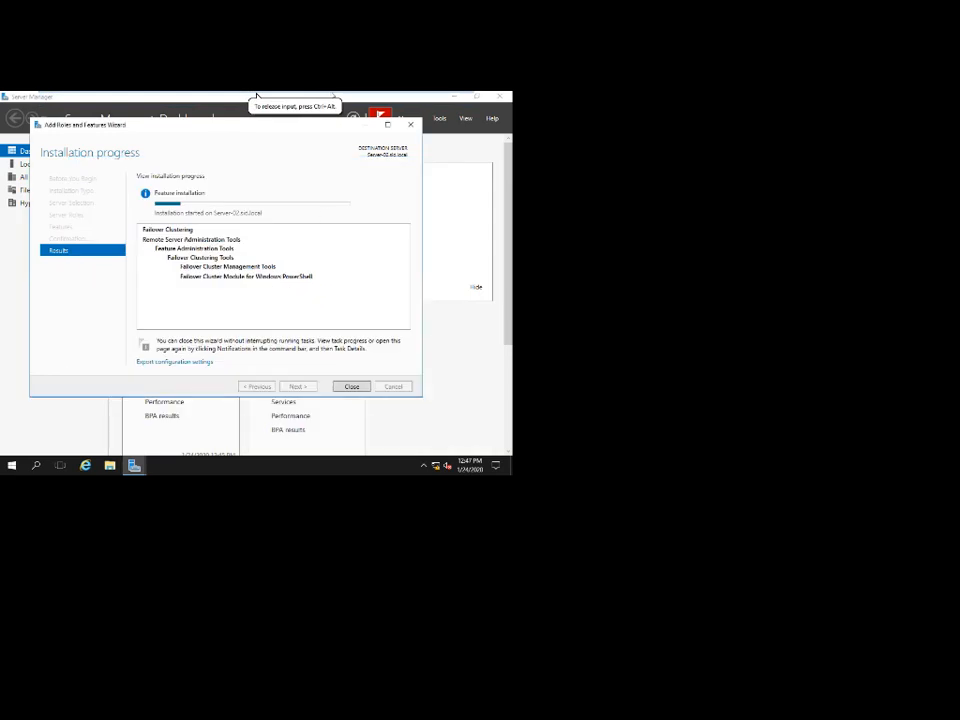
{"action": "mouse_move", "coordinate": [257, 96]}
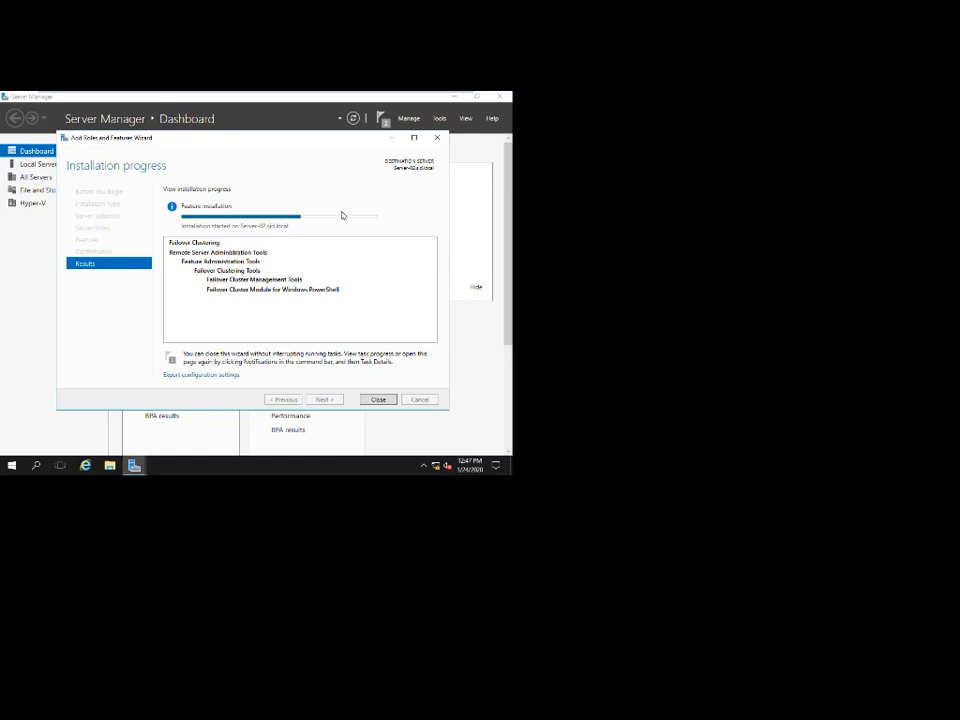
{"action": "mouse_move", "coordinate": [321, 93]}
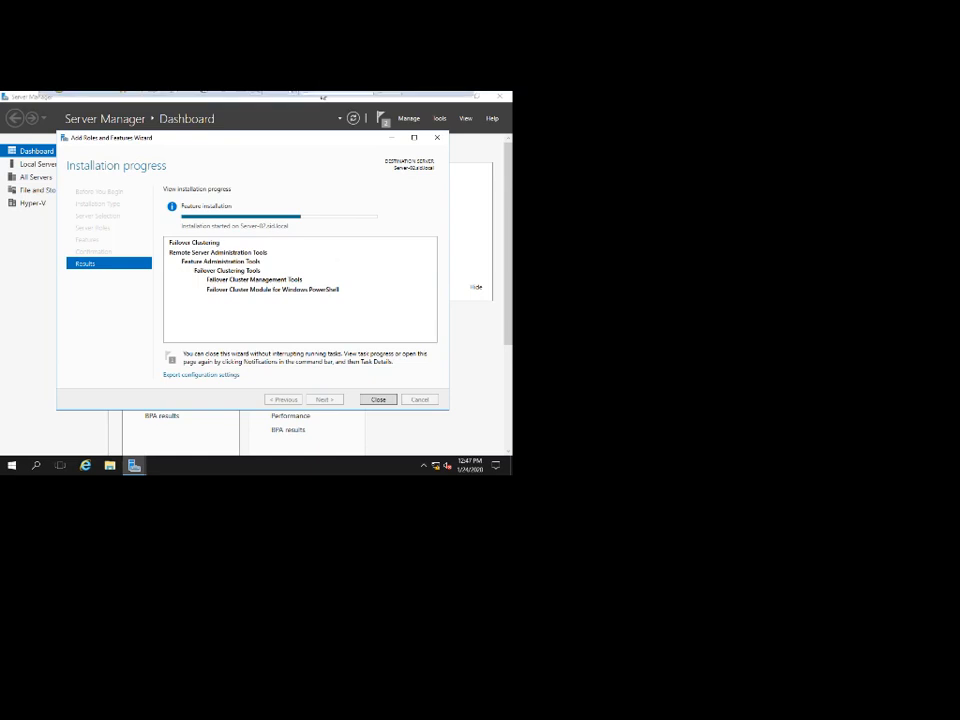
{"action": "left_click", "coordinate": [388, 98]}
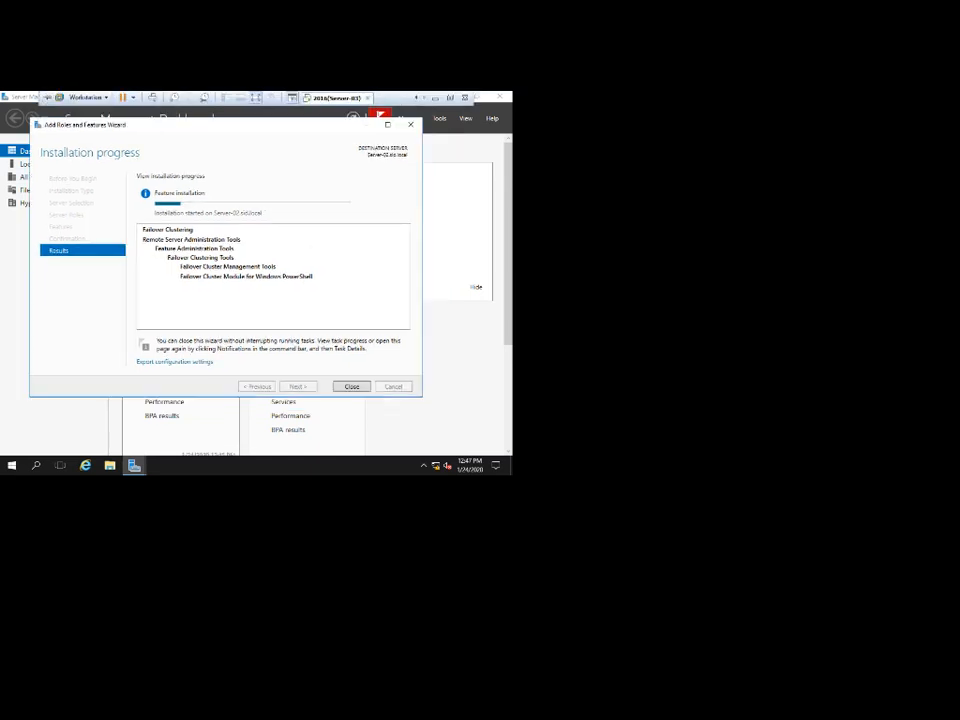
{"action": "left_click", "coordinate": [416, 98]}
{"action": "left_click", "coordinate": [336, 98]}
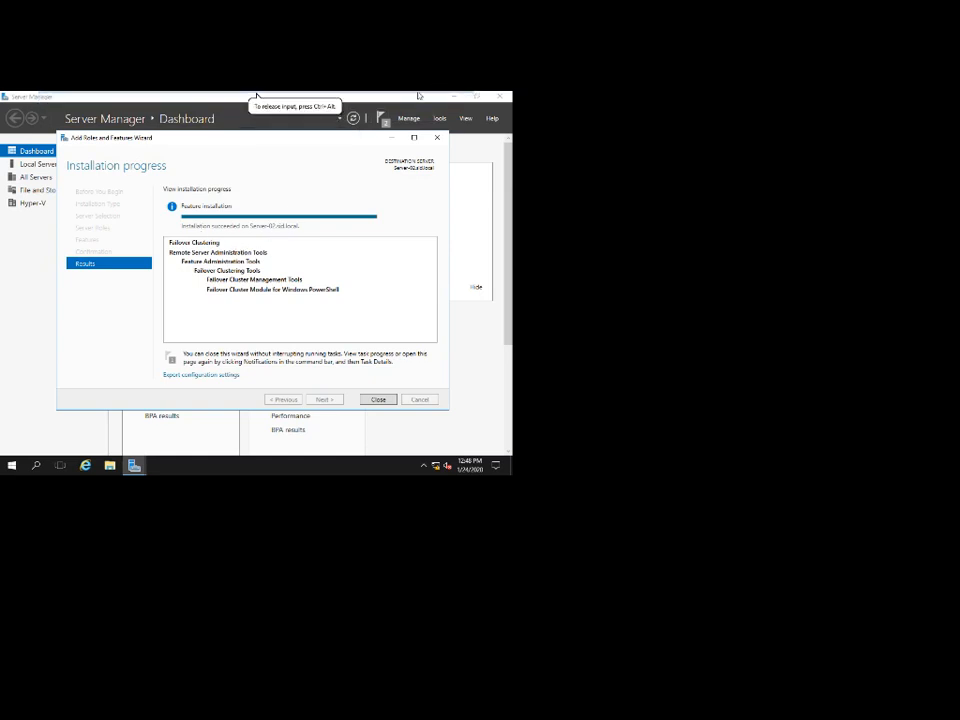
{"action": "left_click_drag", "start_coordinate": [365, 138], "coordinate": [338, 125]}
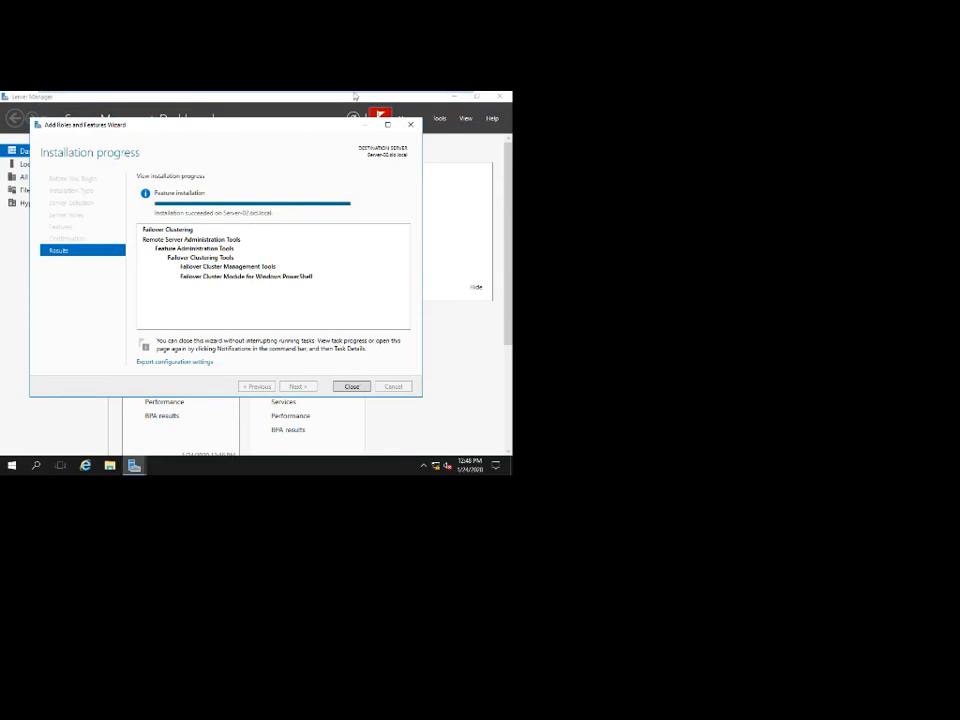
Close Server-02's completed installation wizard and view Server-03's finished installation.
{"action": "mouse_move", "coordinate": [355, 95]}
{"action": "left_click", "coordinate": [387, 98]}
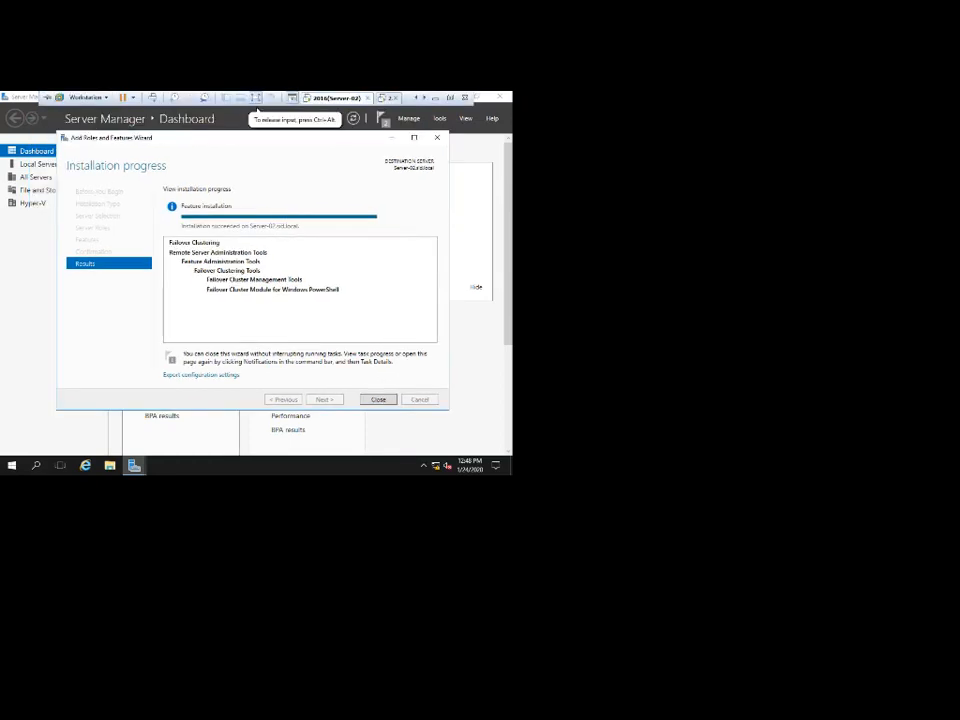
{"action": "left_click", "coordinate": [386, 400]}
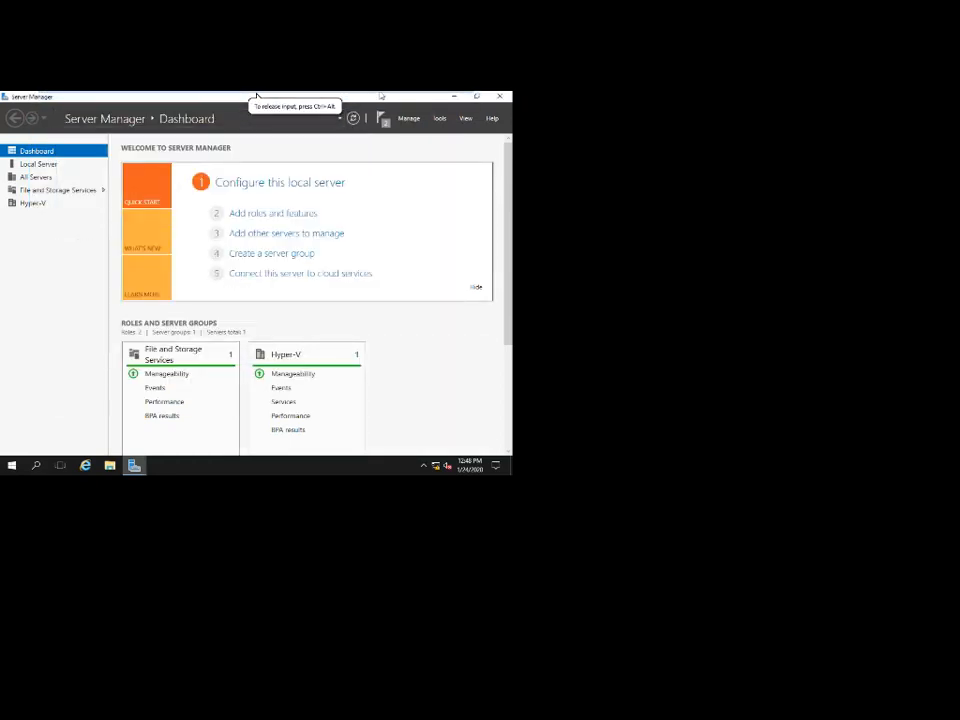
{"action": "left_click", "coordinate": [388, 98]}
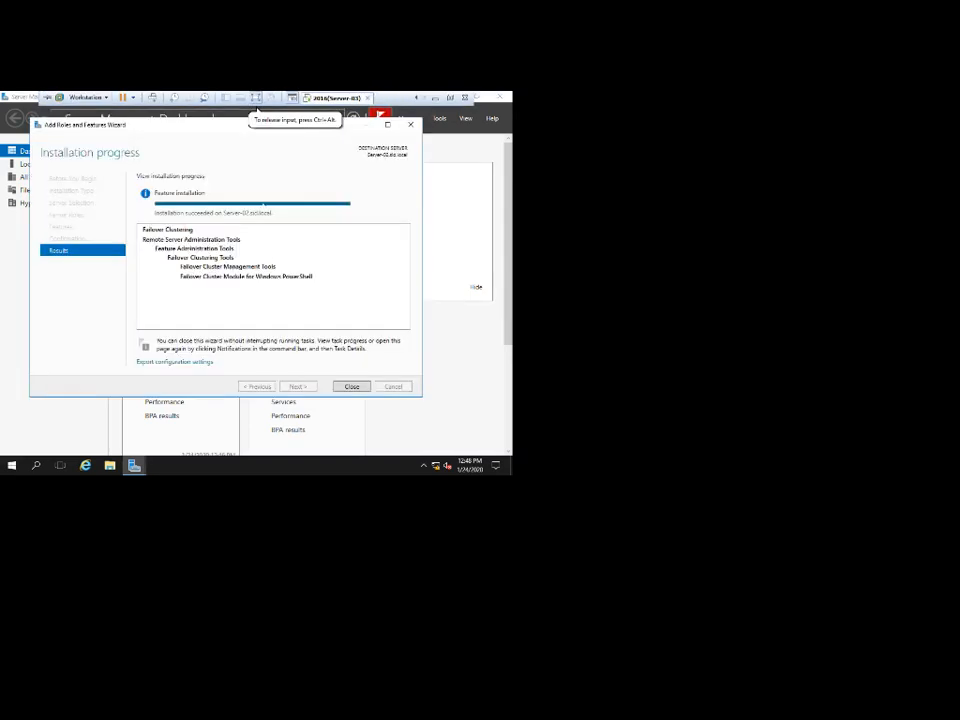
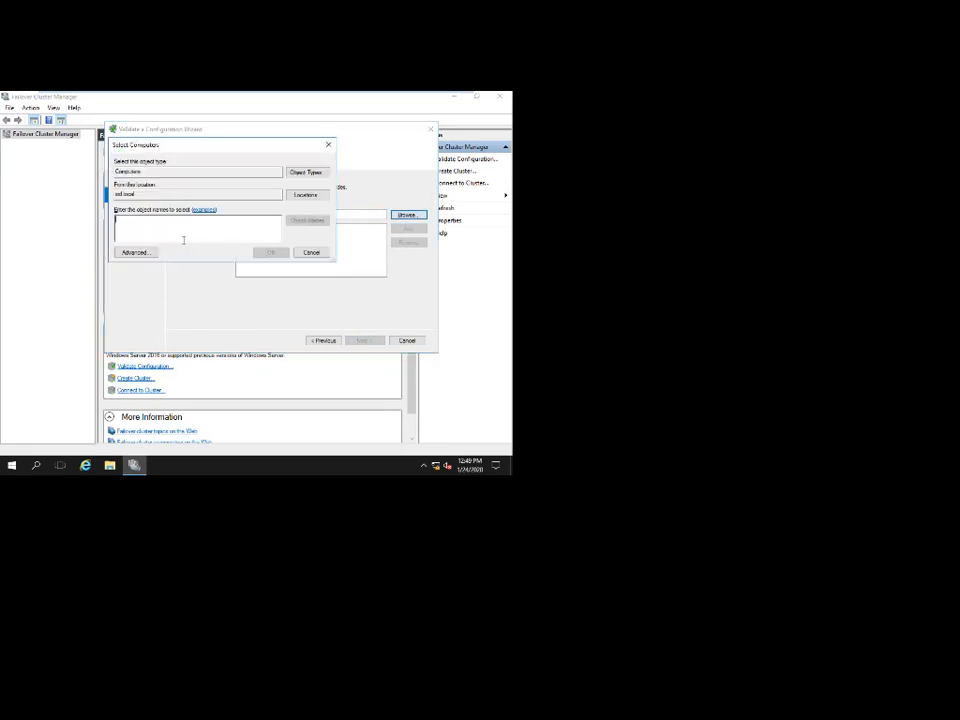
Add SERVER-02 as the server to validate and keep 'Run all tests' to reach Confirmation.
{"action": "type", "text": "server"}
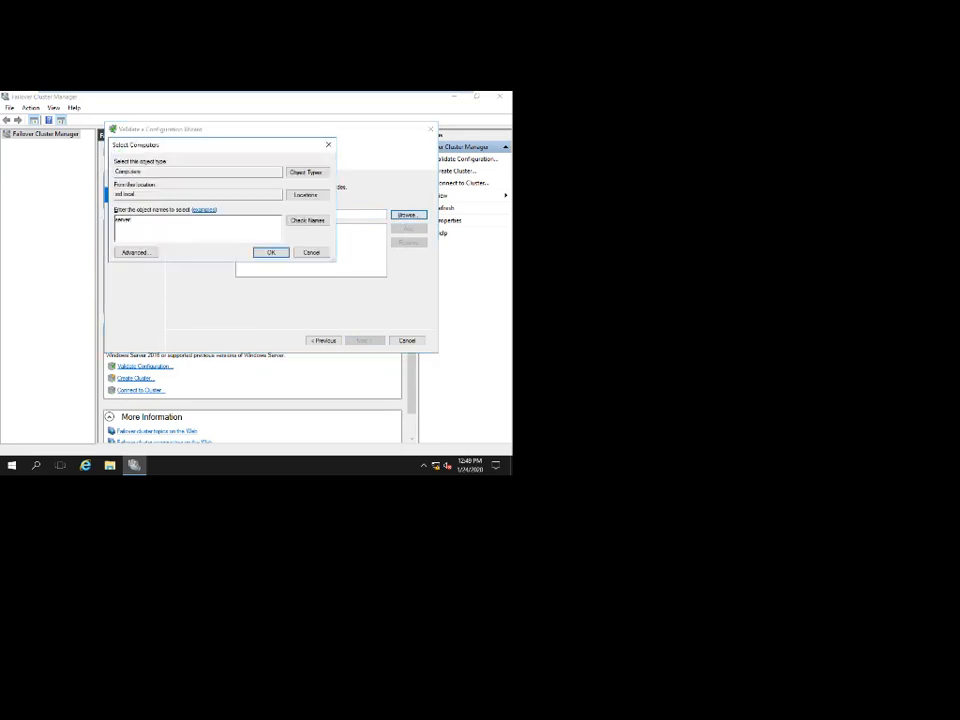
{"action": "key", "text": "Return"}
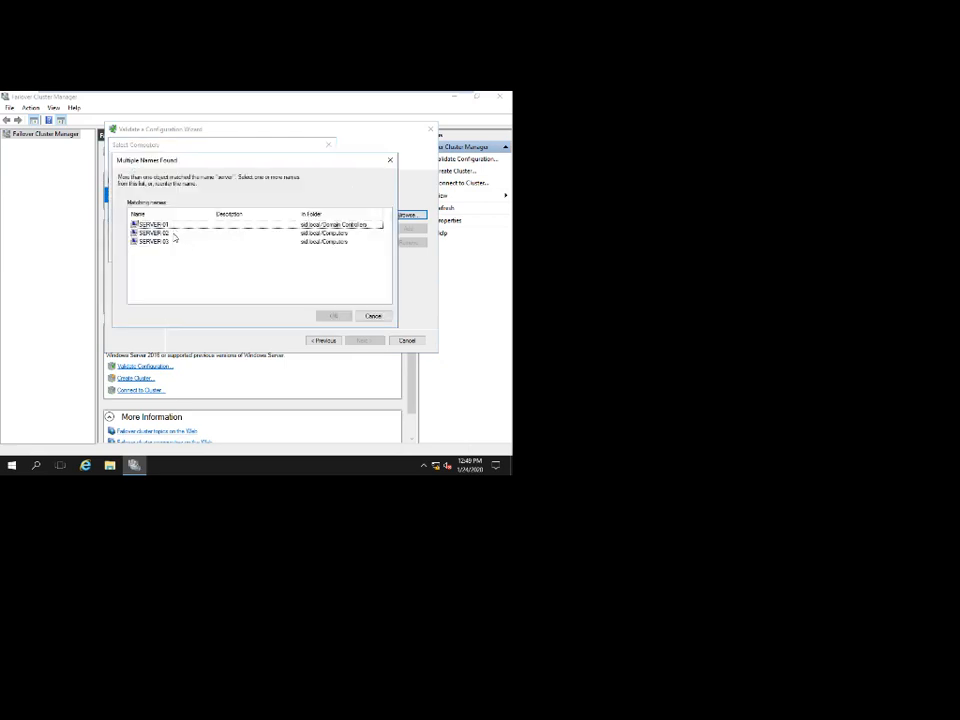
{"action": "key", "text": "Return"}
{"action": "left_click", "coordinate": [262, 254]}
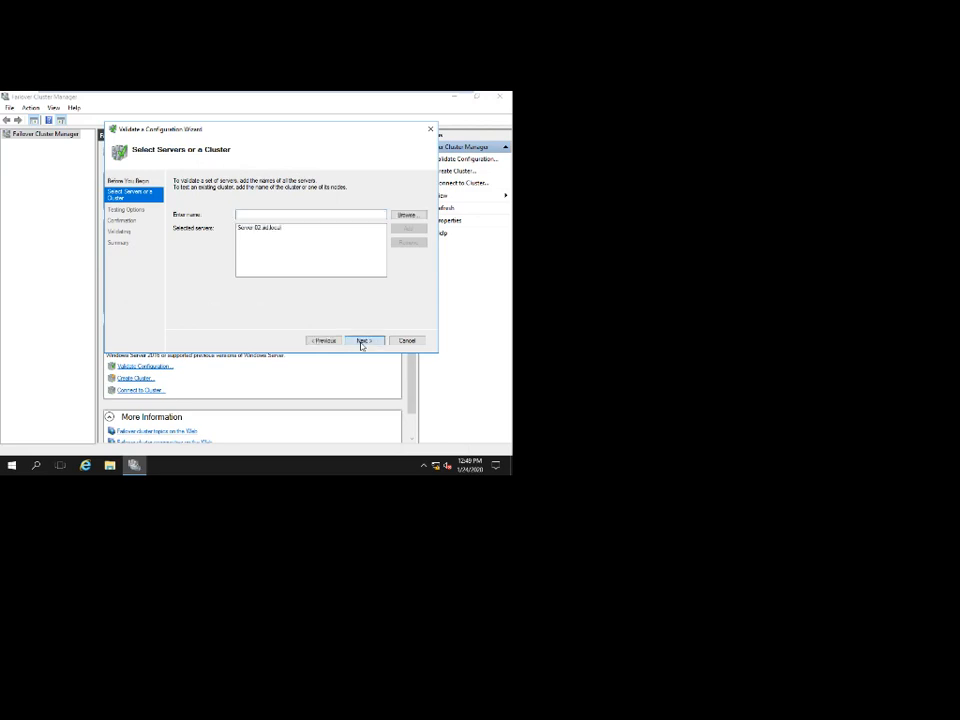
{"action": "left_click", "coordinate": [362, 341]}
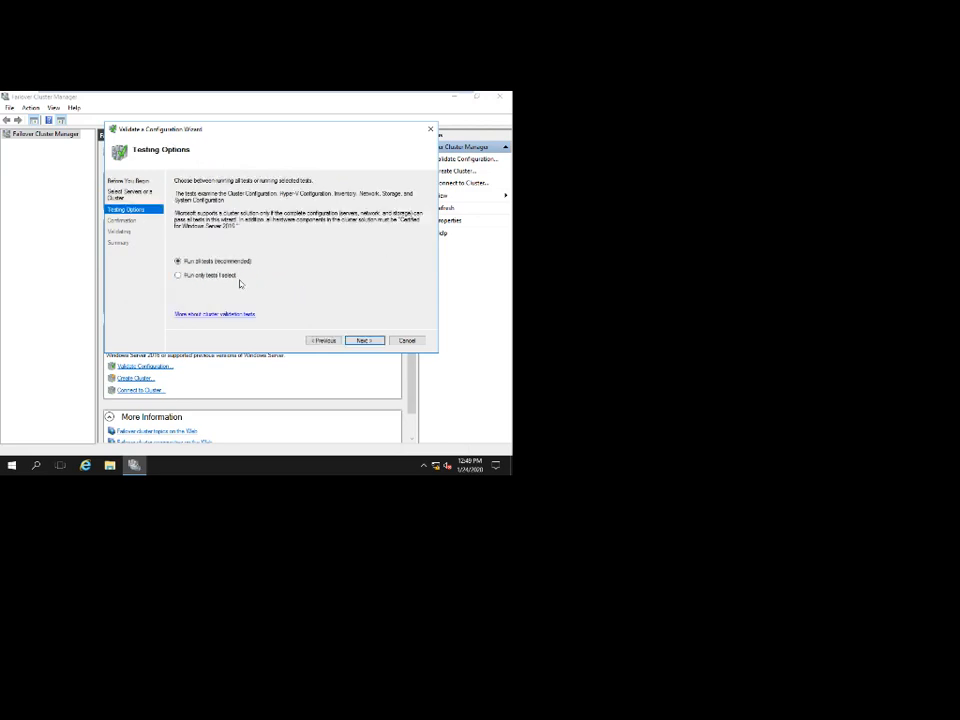
{"action": "left_click", "coordinate": [364, 341]}
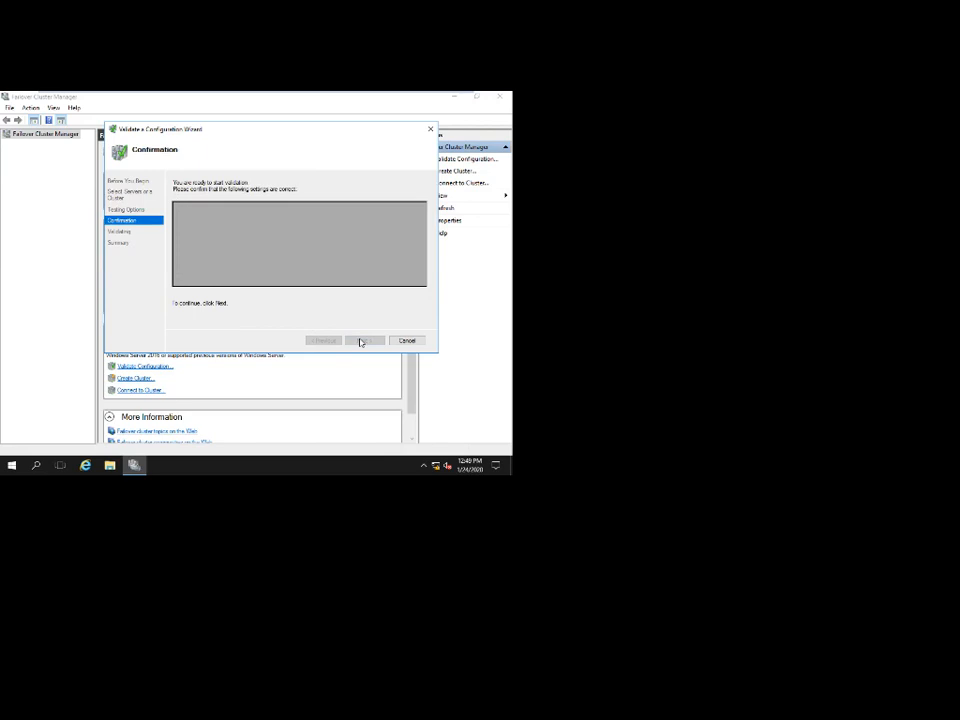
Start the full validation on Server-02 and wait for the tests to complete.
{"action": "left_click", "coordinate": [362, 341]}
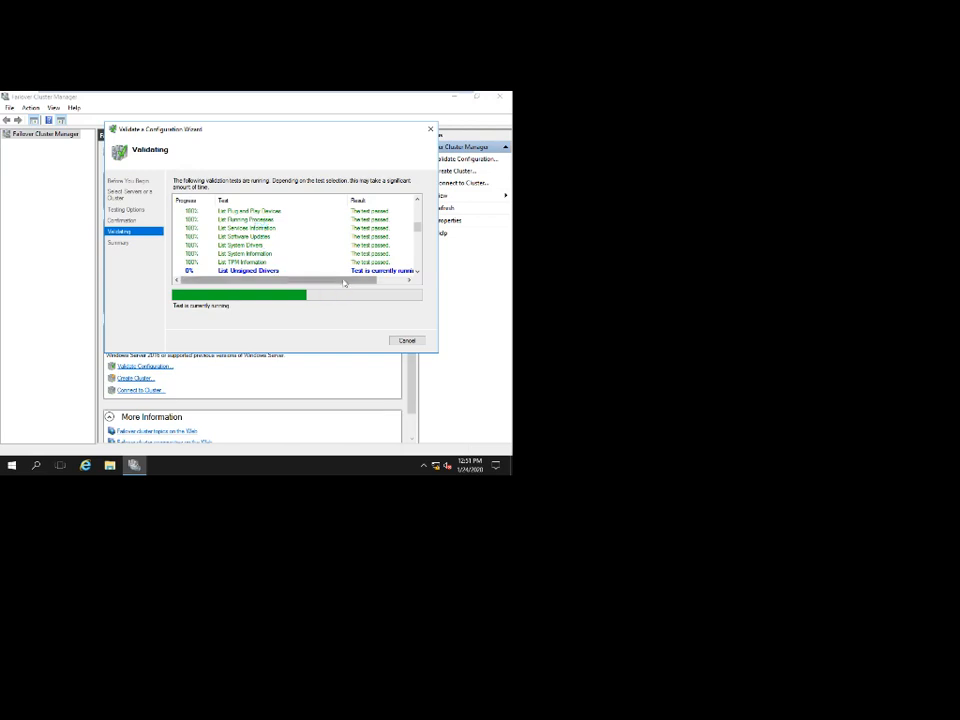
{"action": "mouse_move", "coordinate": [342, 287]}
{"action": "left_mouse_down"}
{"action": "mouse_move", "coordinate": [366, 282]}
{"action": "mouse_move", "coordinate": [327, 279]}
{"action": "left_mouse_up"}
{"action": "mouse_move", "coordinate": [303, 94]}
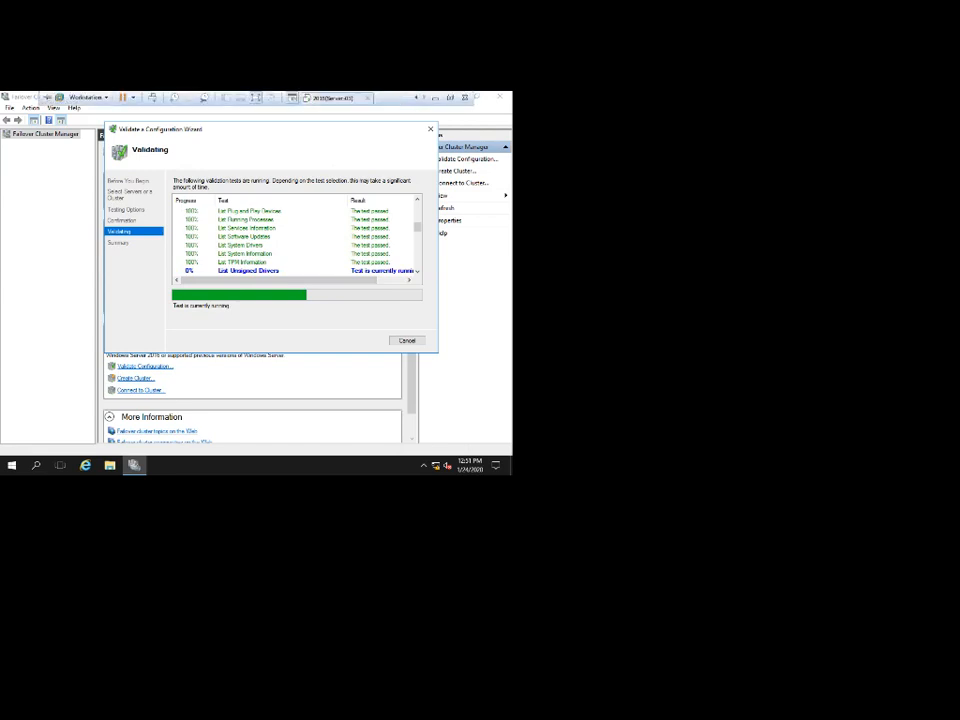
{"action": "left_click", "coordinate": [334, 98]}
{"action": "left_click", "coordinate": [416, 98]}
{"action": "left_click", "coordinate": [336, 98]}
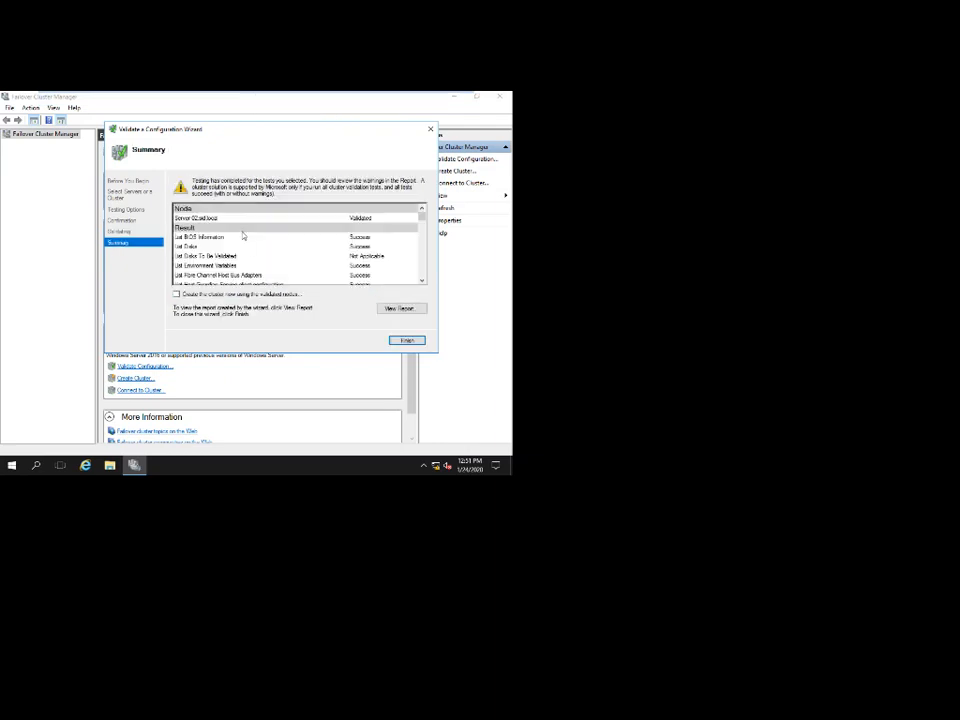
Close the validation wizard and start a new cluster with SERVER-02 as its server.
{"action": "left_click", "coordinate": [407, 340]}
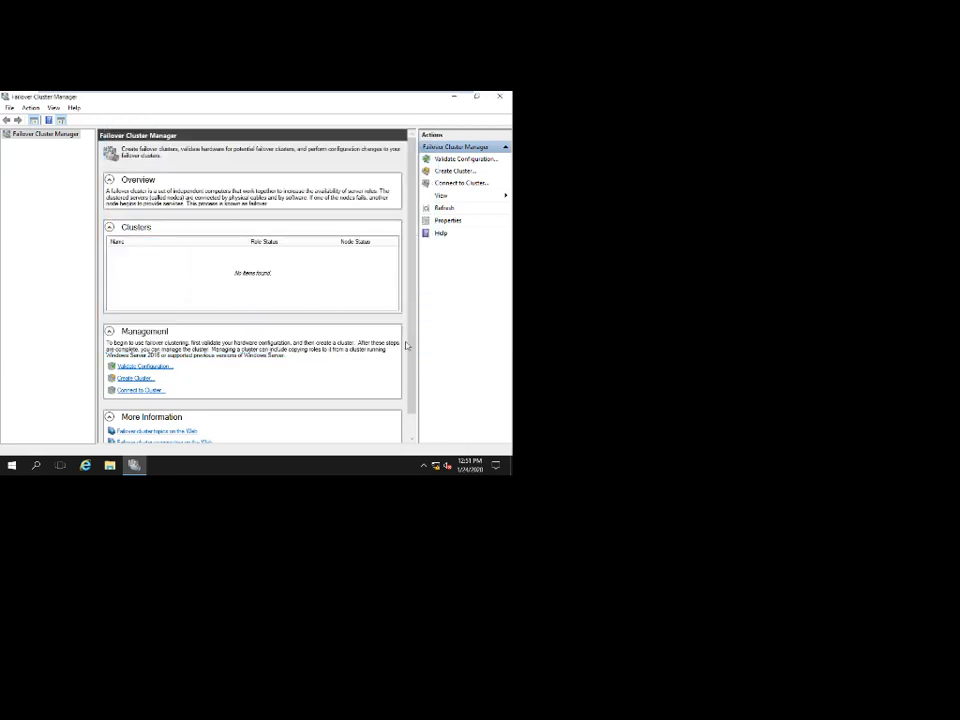
{"action": "left_click", "coordinate": [136, 379]}
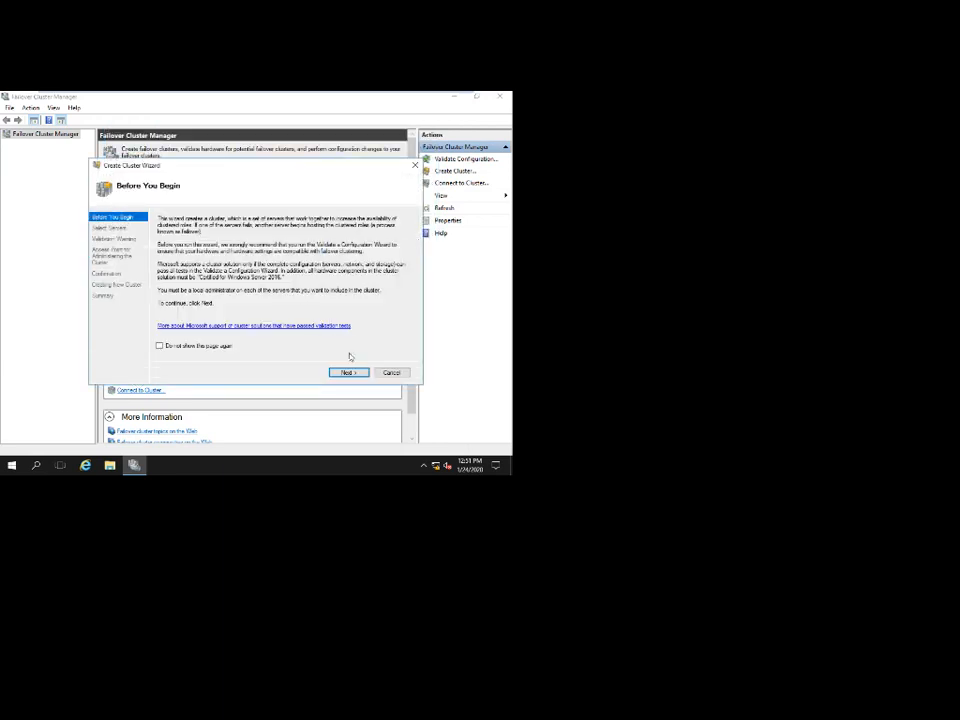
{"action": "left_click", "coordinate": [345, 373]}
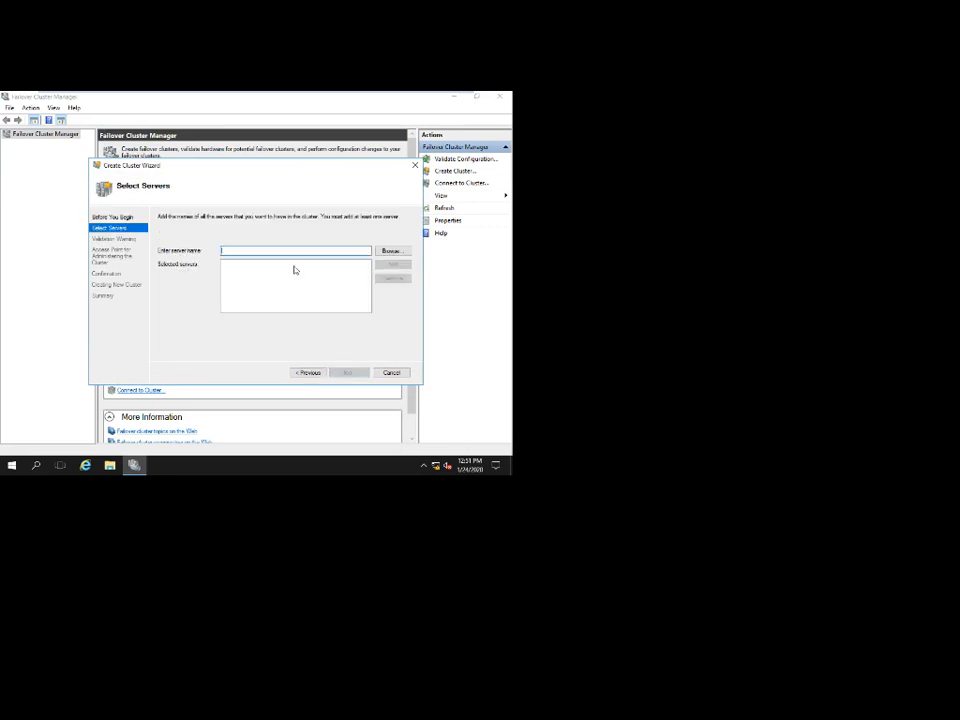
{"action": "left_click", "coordinate": [391, 251]}
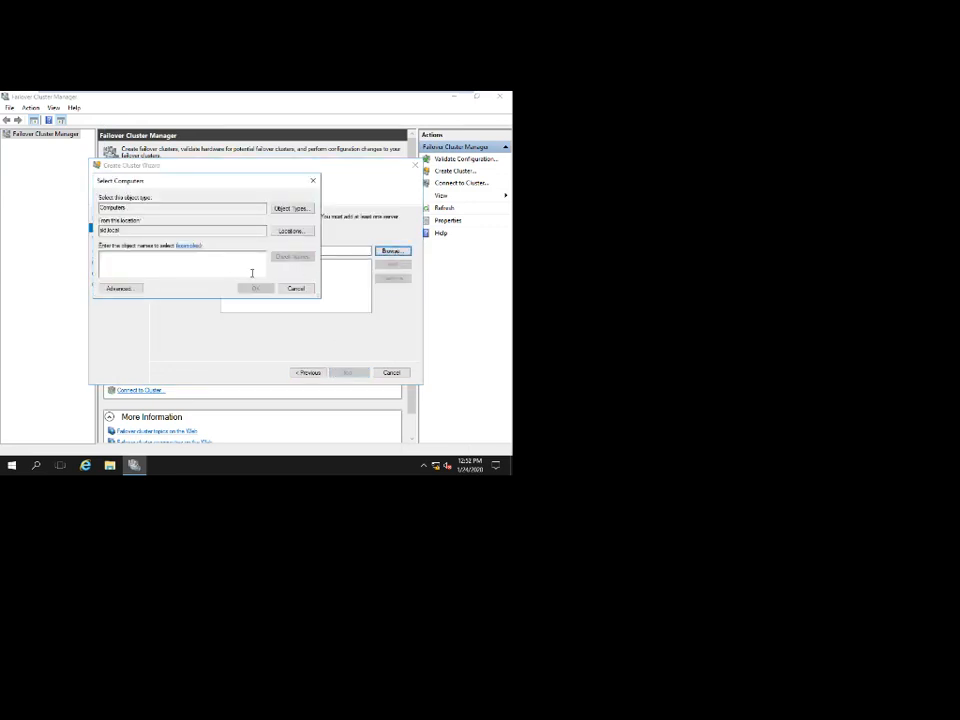
{"action": "type", "text": "server"}
{"action": "key", "text": "Return"}
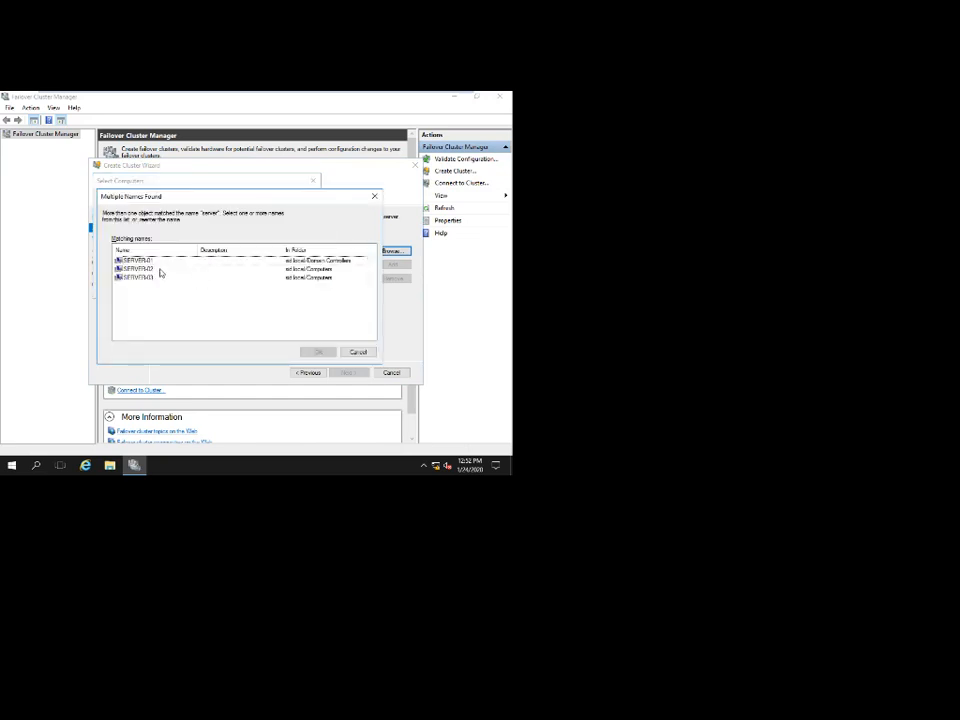
{"action": "double_click", "coordinate": [161, 276]}
{"action": "left_click", "coordinate": [255, 288]}
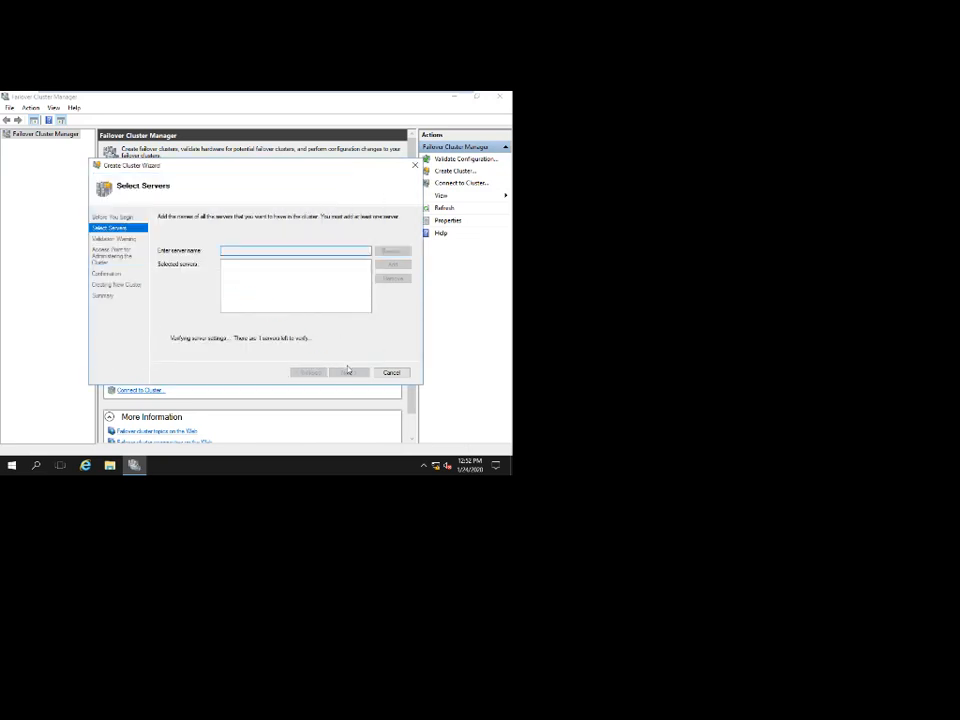
{"action": "left_click", "coordinate": [346, 372]}
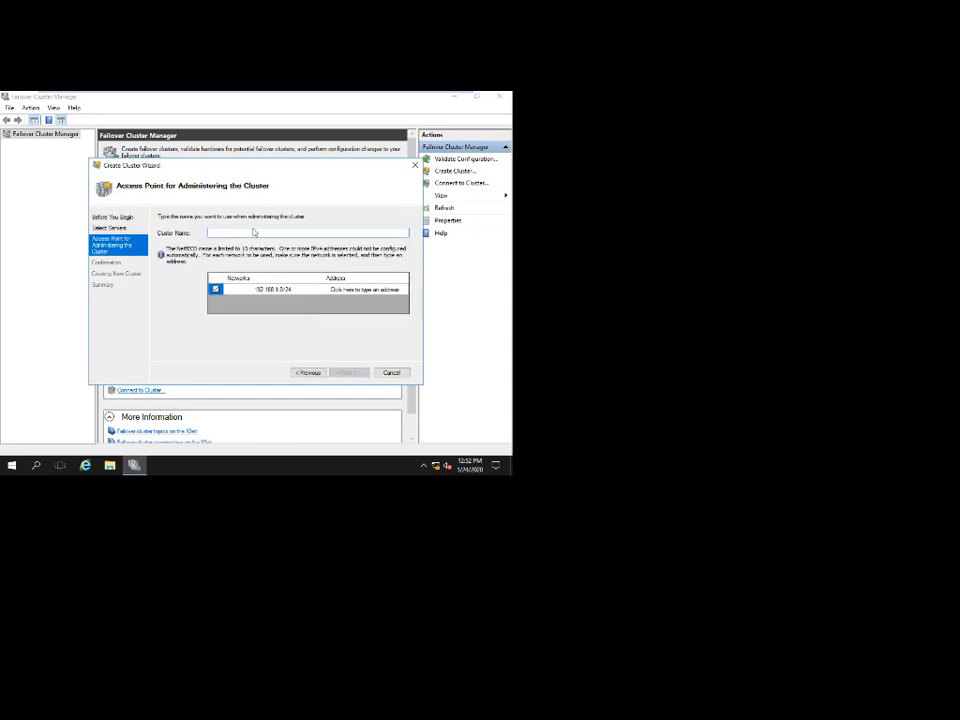
Enter the cluster name and IP address 192.168.1.30, then step back to revise them.
{"action": "type", "text": "Cluster-01"}
{"action": "left_click", "coordinate": [365, 289]}
{"action": "type", "text": "192 . 168 . 1 . "}
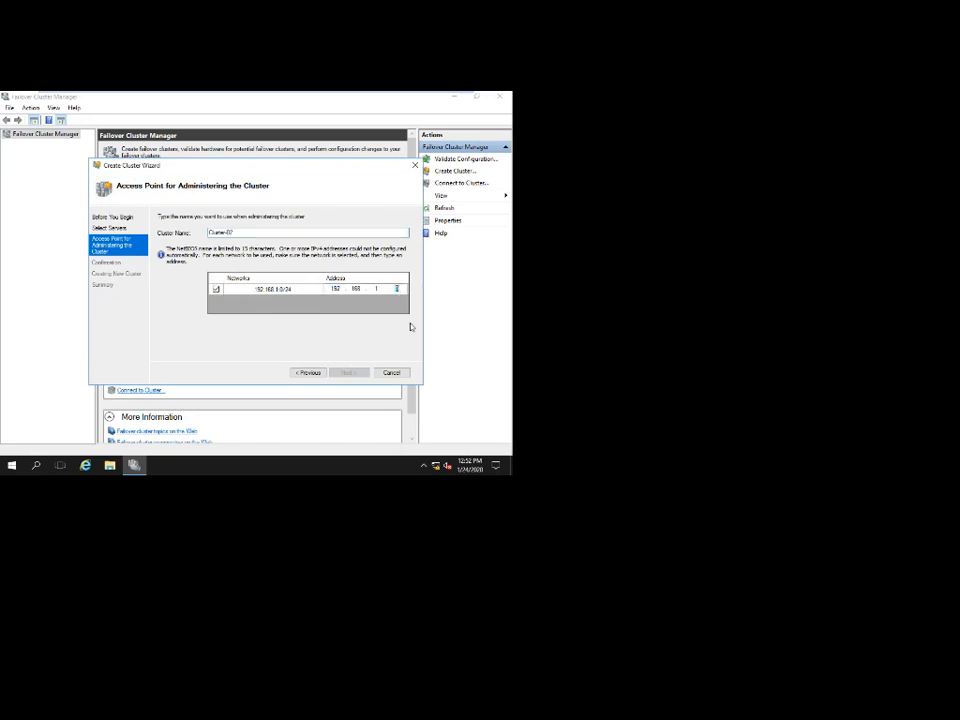
{"action": "type", "text": "30"}
{"action": "left_click", "coordinate": [347, 372]}
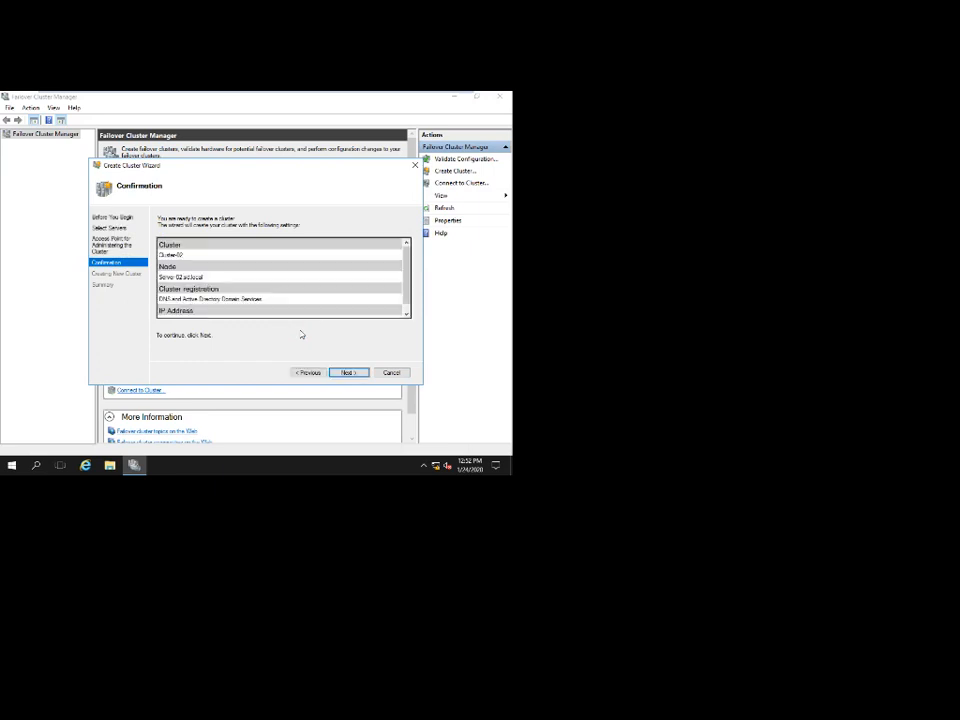
{"action": "left_click", "coordinate": [308, 372]}
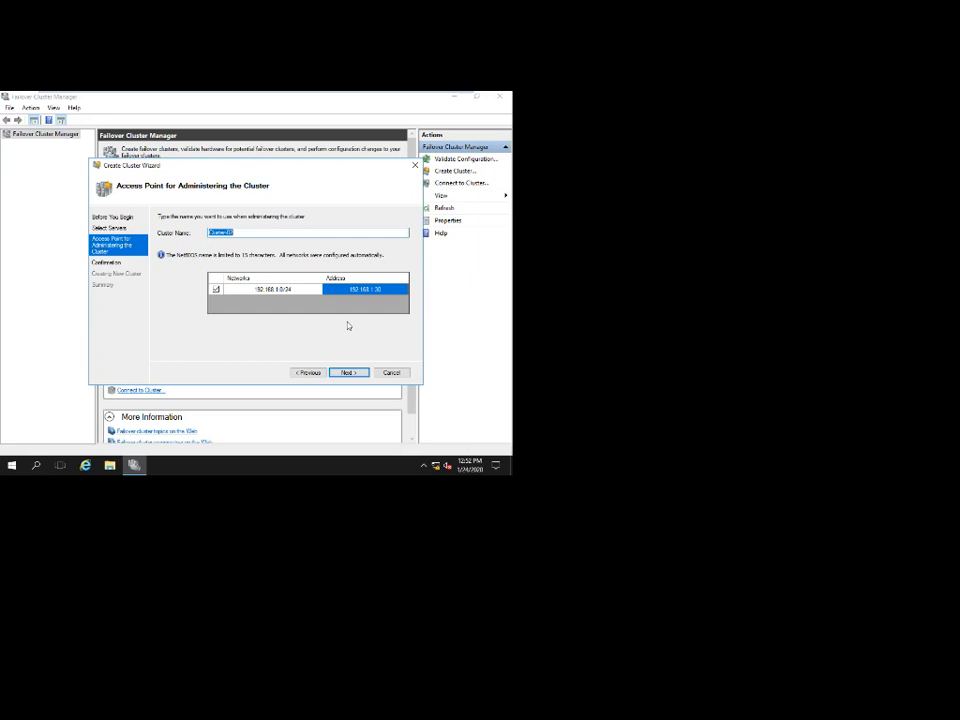
Confirm the settings to begin creating Cluster-02, then switch to the Server-01 machine.
{"action": "mouse_move", "coordinate": [250, 93]}
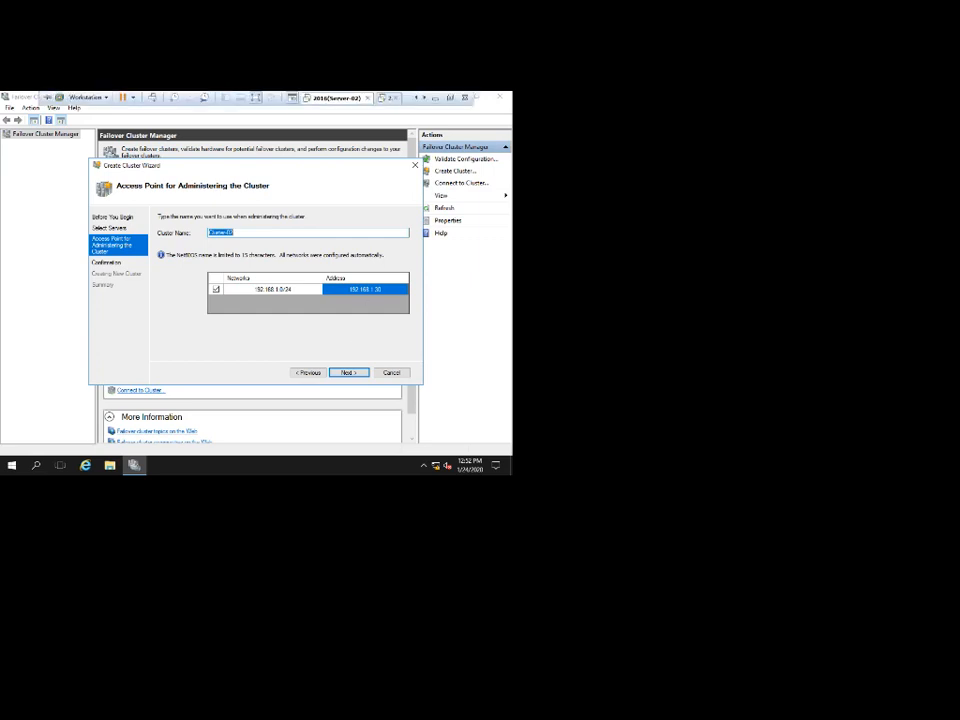
{"action": "left_click", "coordinate": [387, 98]}
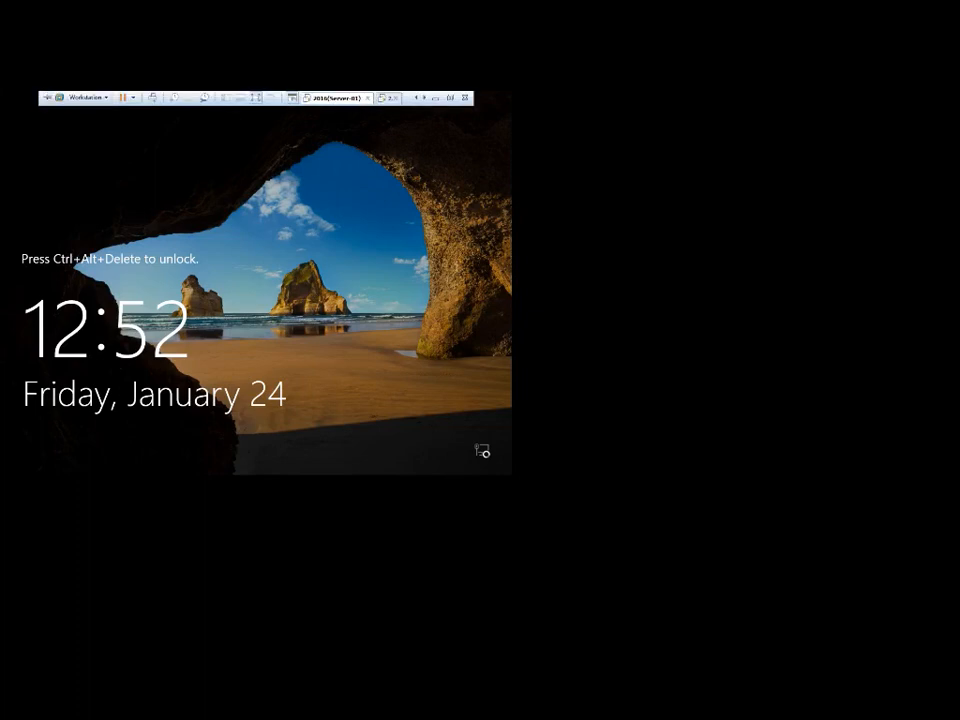
{"action": "left_click", "coordinate": [424, 98]}
{"action": "left_click", "coordinate": [342, 98]}
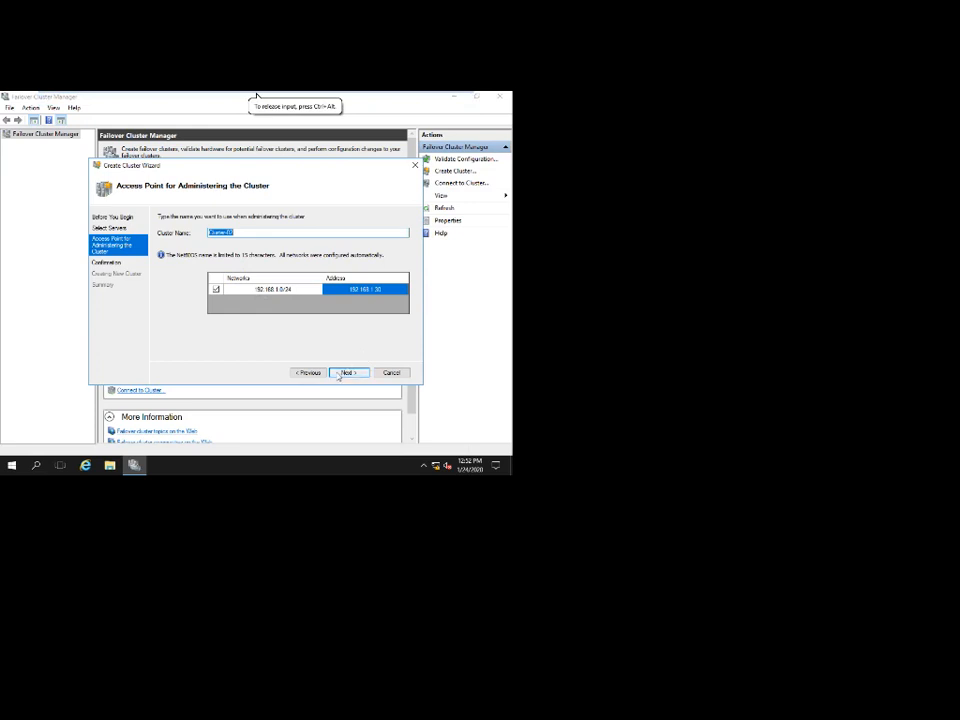
{"action": "left_click", "coordinate": [345, 372]}
{"action": "left_click", "coordinate": [347, 373]}
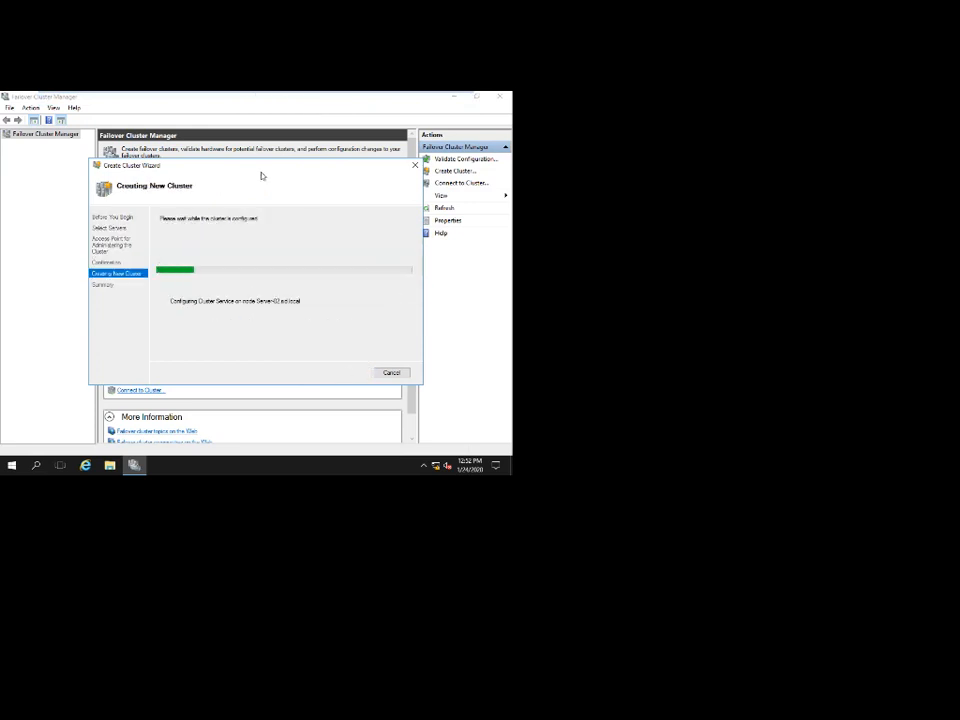
{"action": "left_click", "coordinate": [387, 98]}
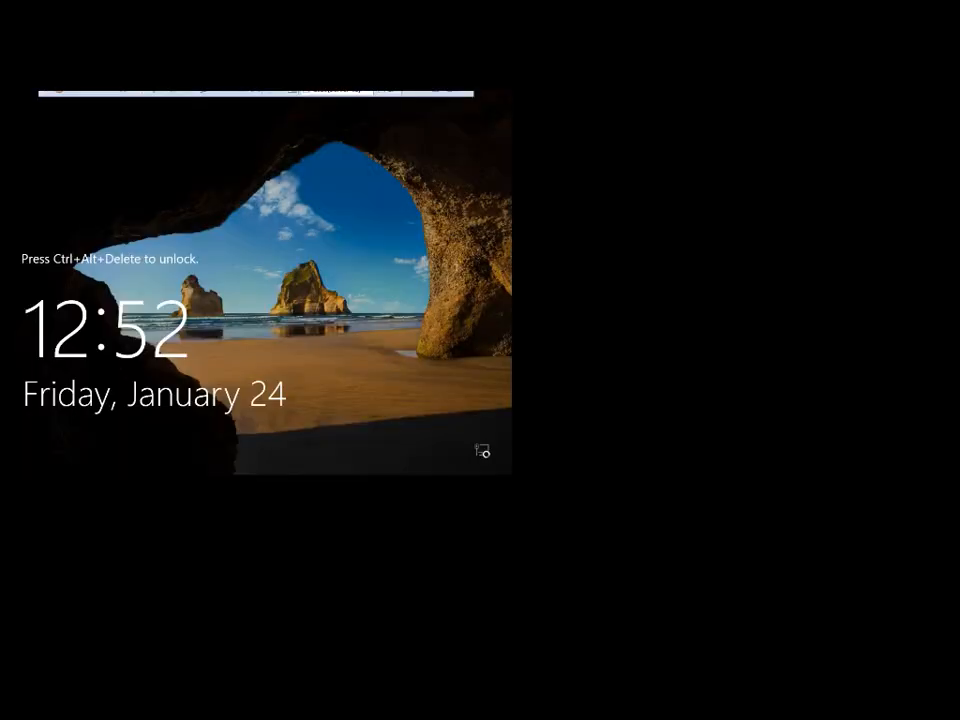
Sign in to Server-01 with the administrator password and open DNS Manager.
{"action": "key", "text": "ctrl+alt+Insert"}
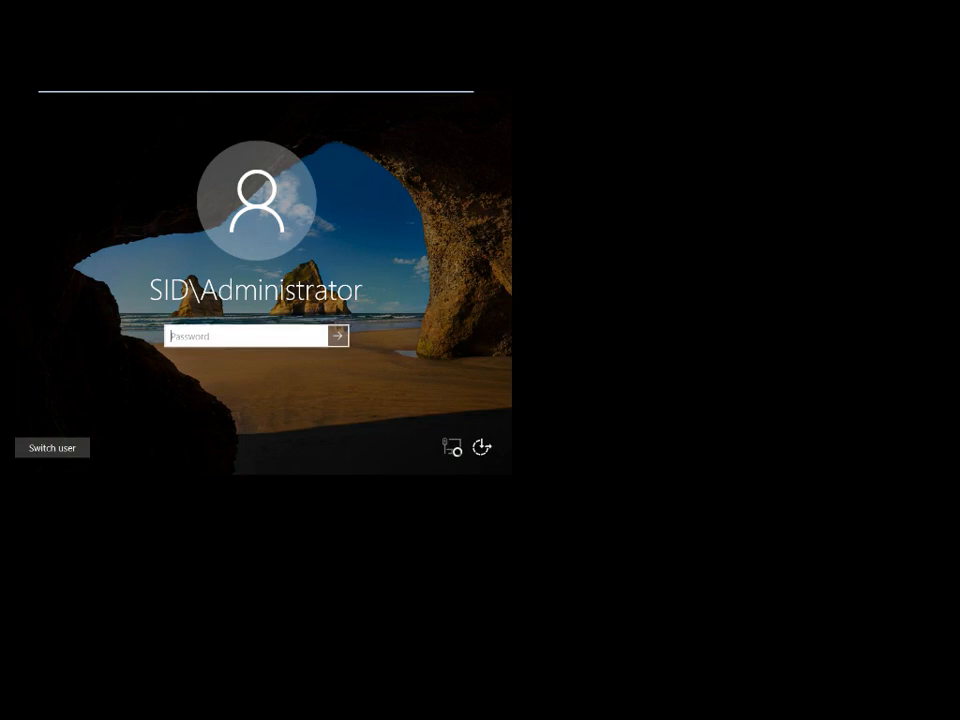
{"action": "type", "text": "•••••••"}
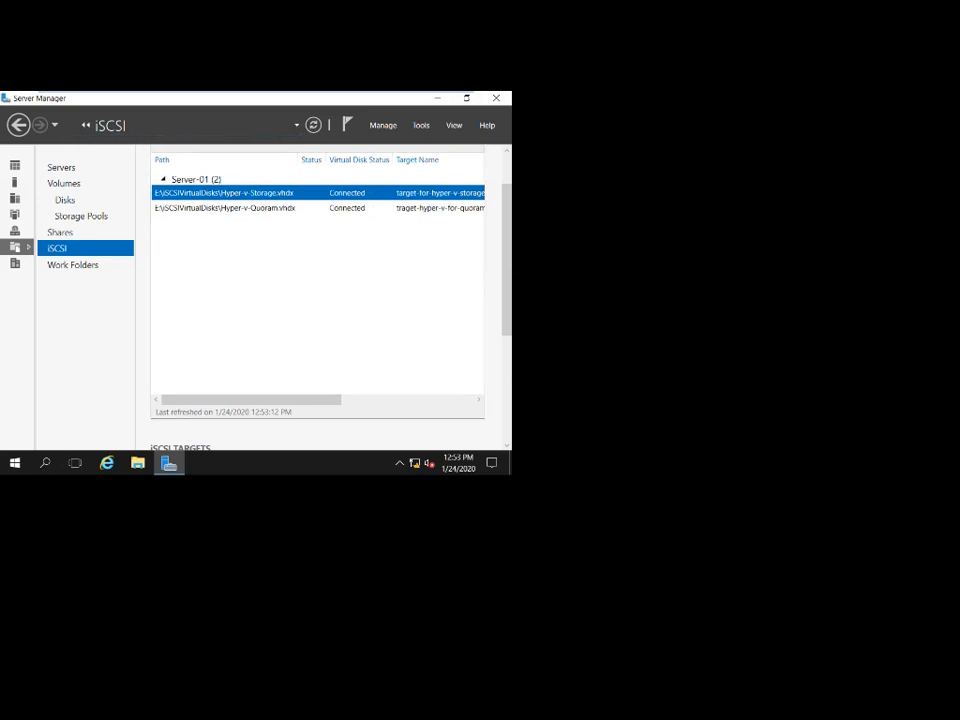
{"action": "left_click", "coordinate": [421, 125]}
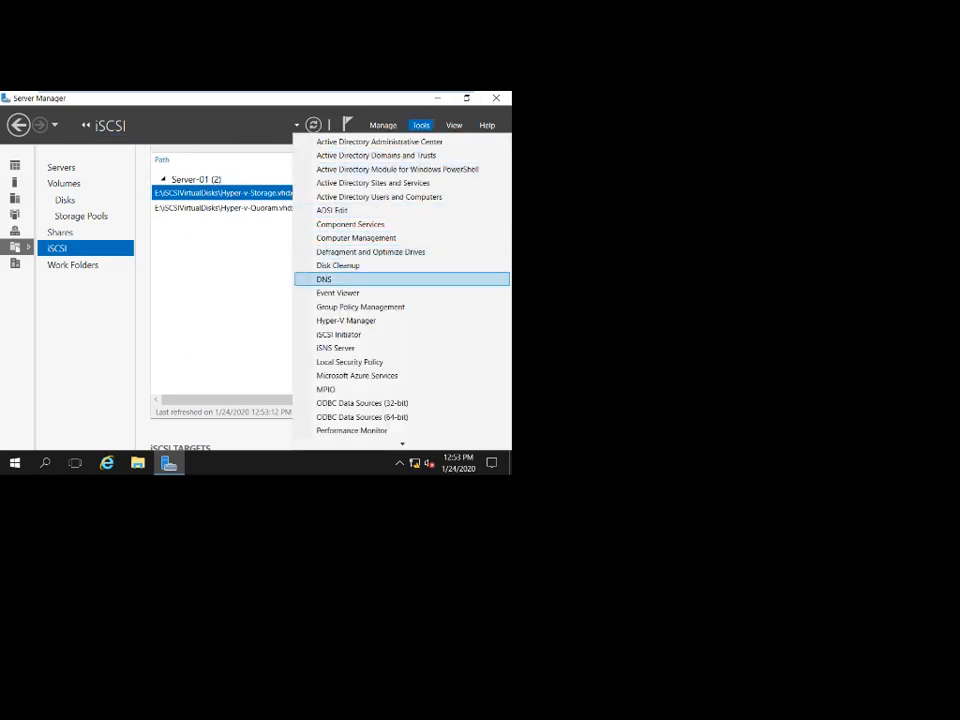
{"action": "left_click", "coordinate": [324, 280]}
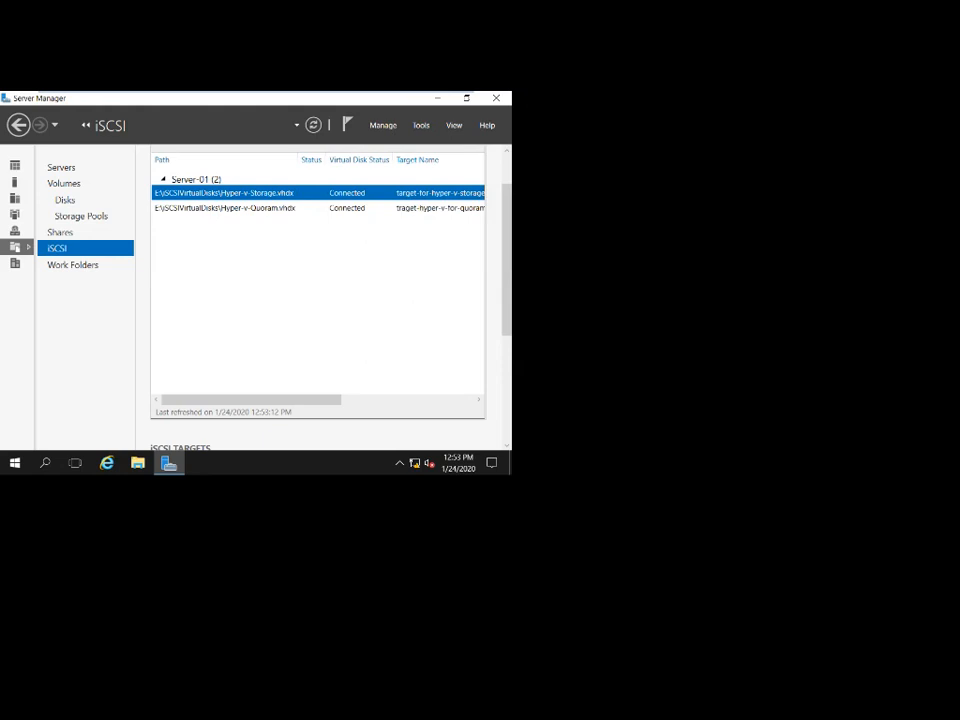
{"action": "left_click", "coordinate": [437, 98]}
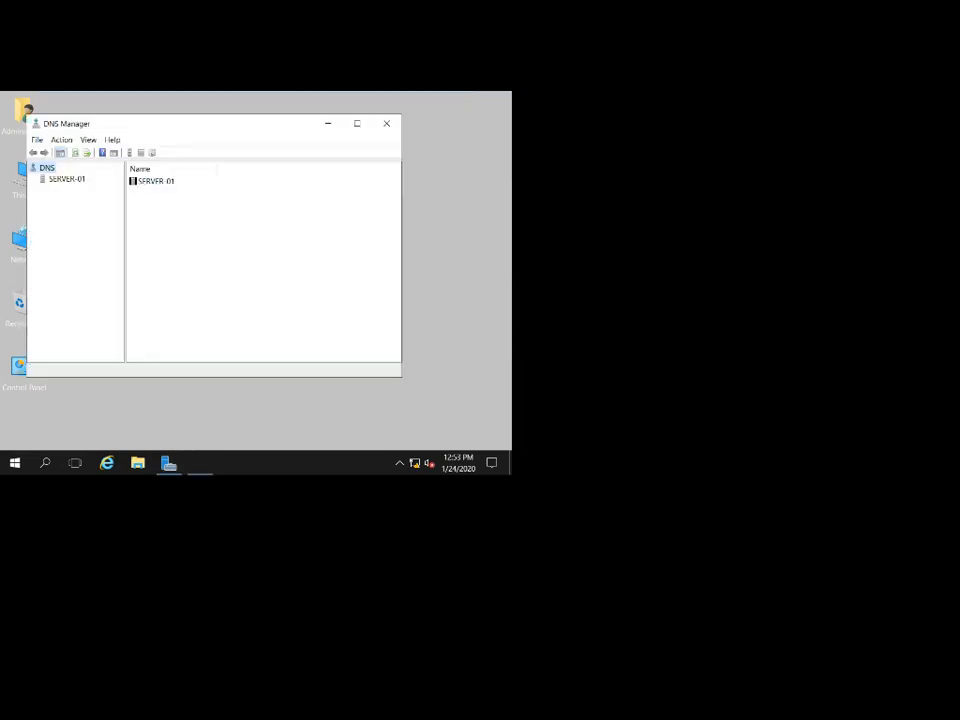
{"action": "left_click_drag", "start_coordinate": [211, 127], "coordinate": [281, 105]}
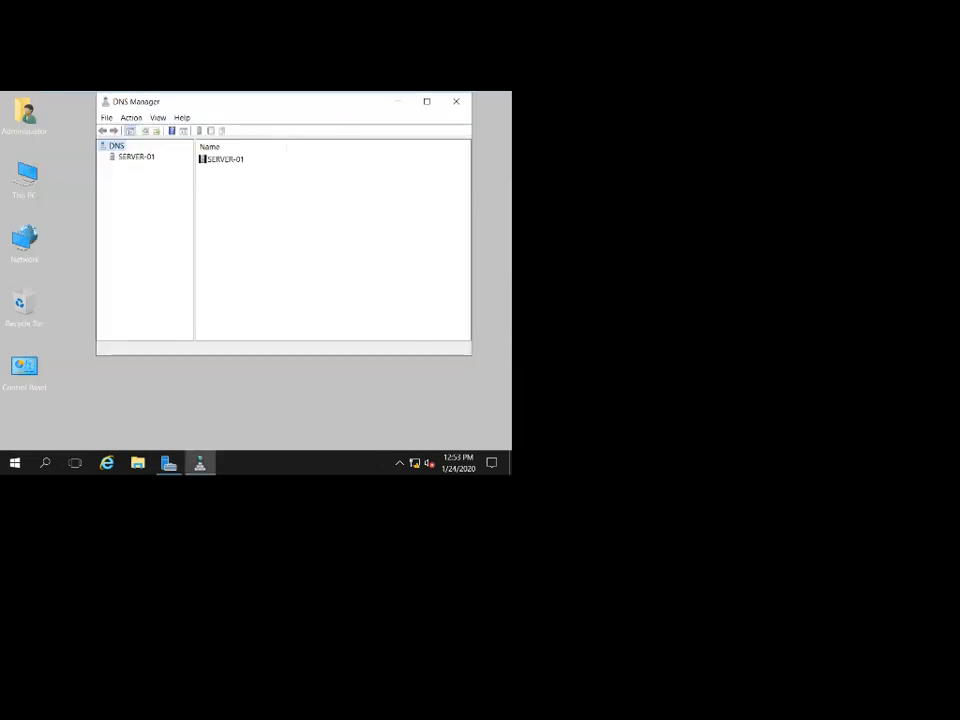
Check that sid.local holds a Cluster-02 host record at 192.168.1.30, then close DNS Manager.
{"action": "left_click", "coordinate": [136, 157]}
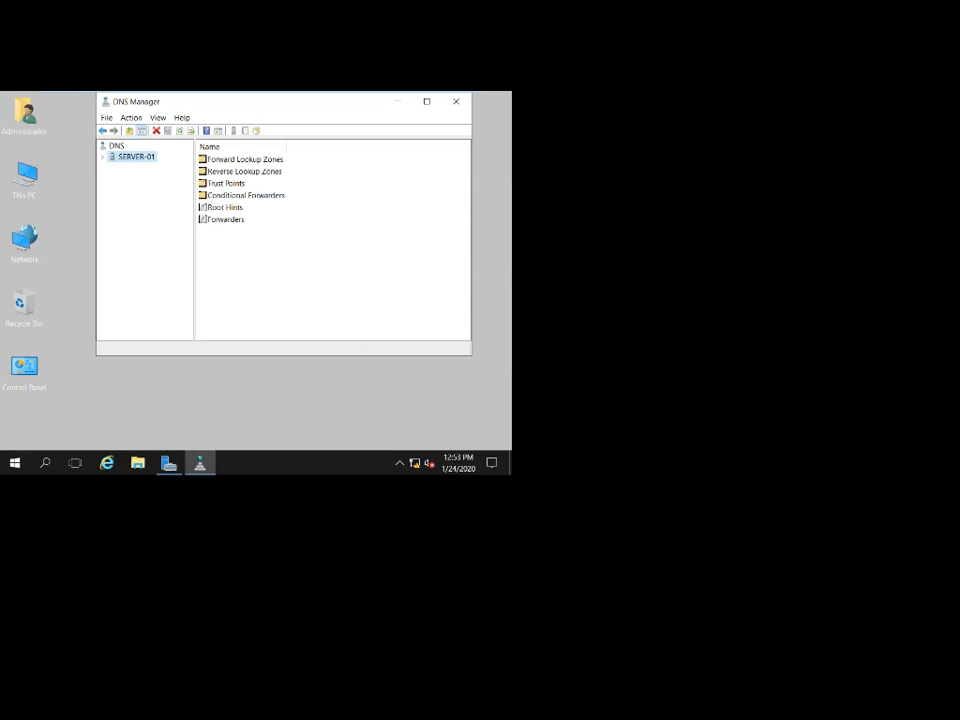
{"action": "left_click", "coordinate": [102, 157]}
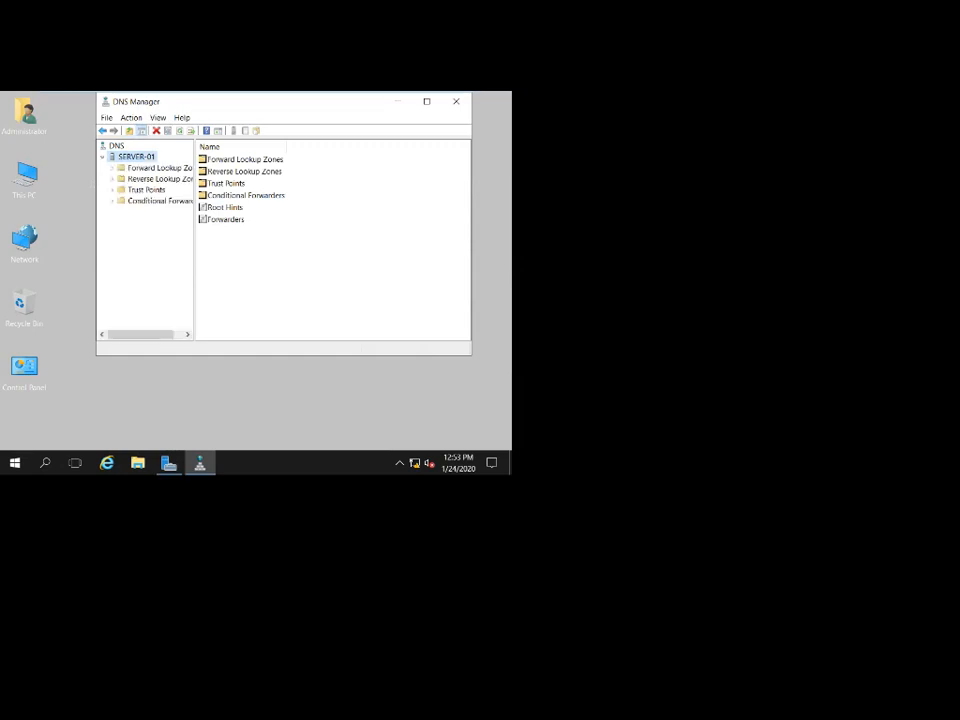
{"action": "left_click_drag", "start_coordinate": [195, 224], "coordinate": [239, 224]}
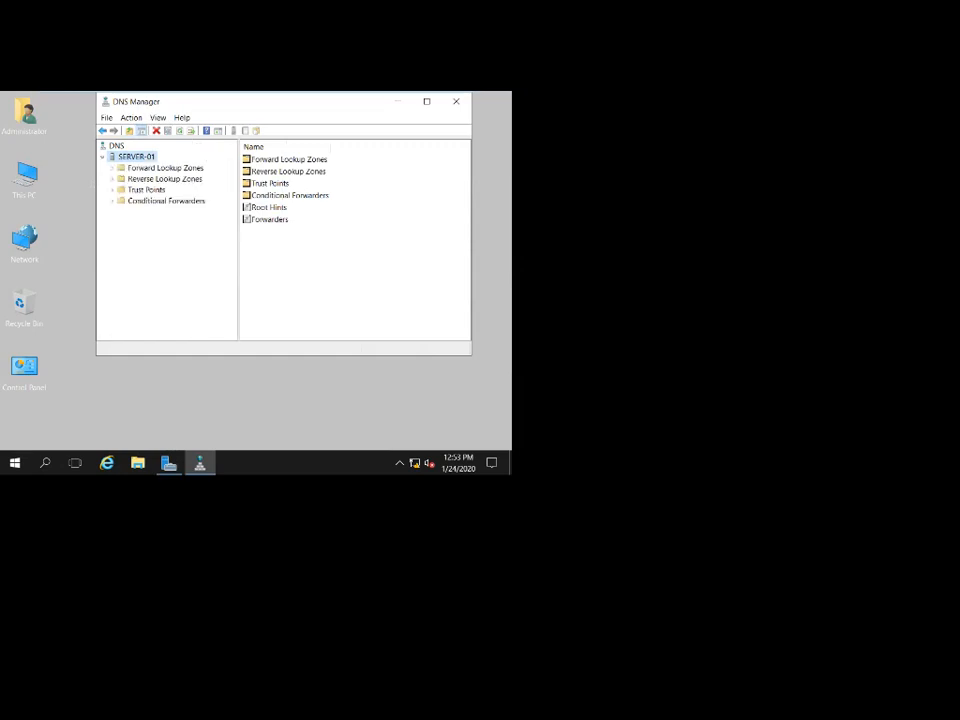
{"action": "double_click", "coordinate": [165, 168]}
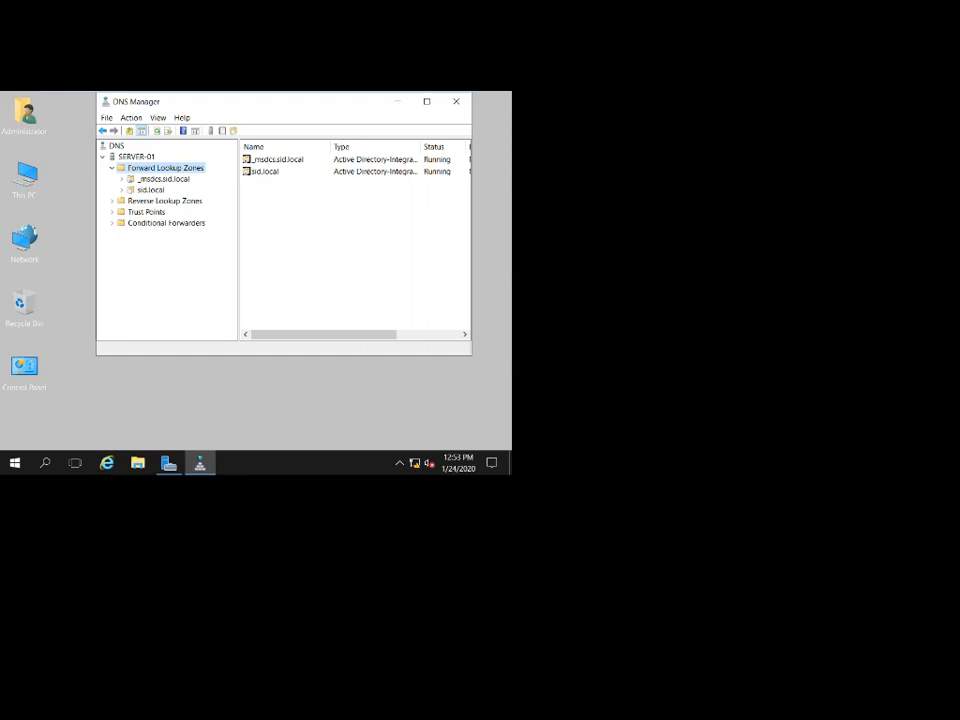
{"action": "left_click", "coordinate": [151, 190]}
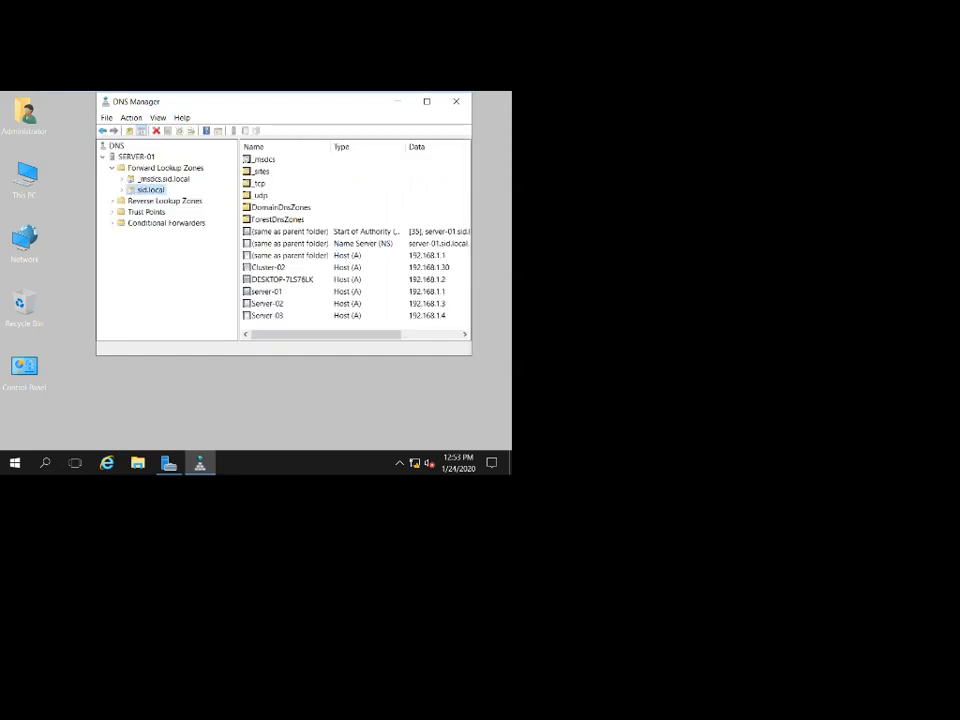
{"action": "left_click", "coordinate": [427, 101]}
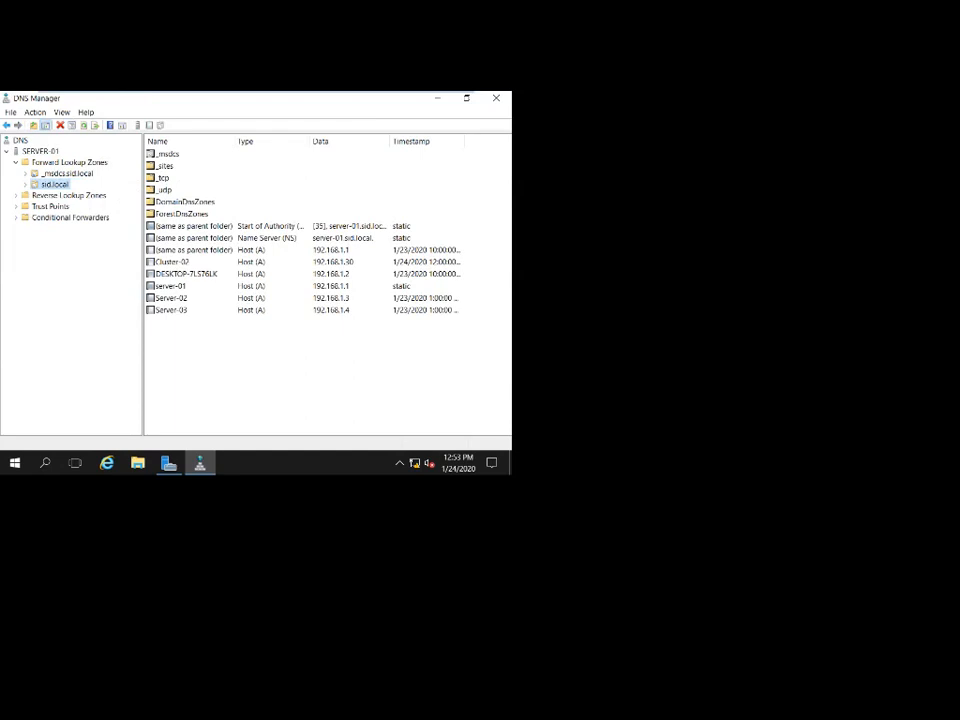
{"action": "left_click", "coordinate": [173, 262]}
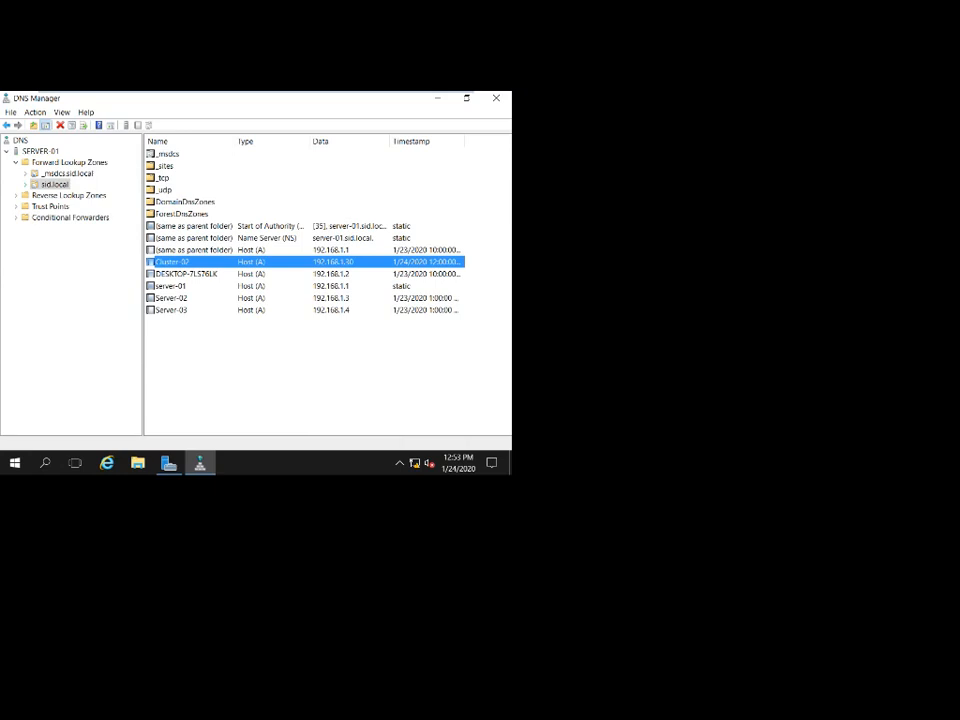
{"action": "right_click", "coordinate": [184, 261]}
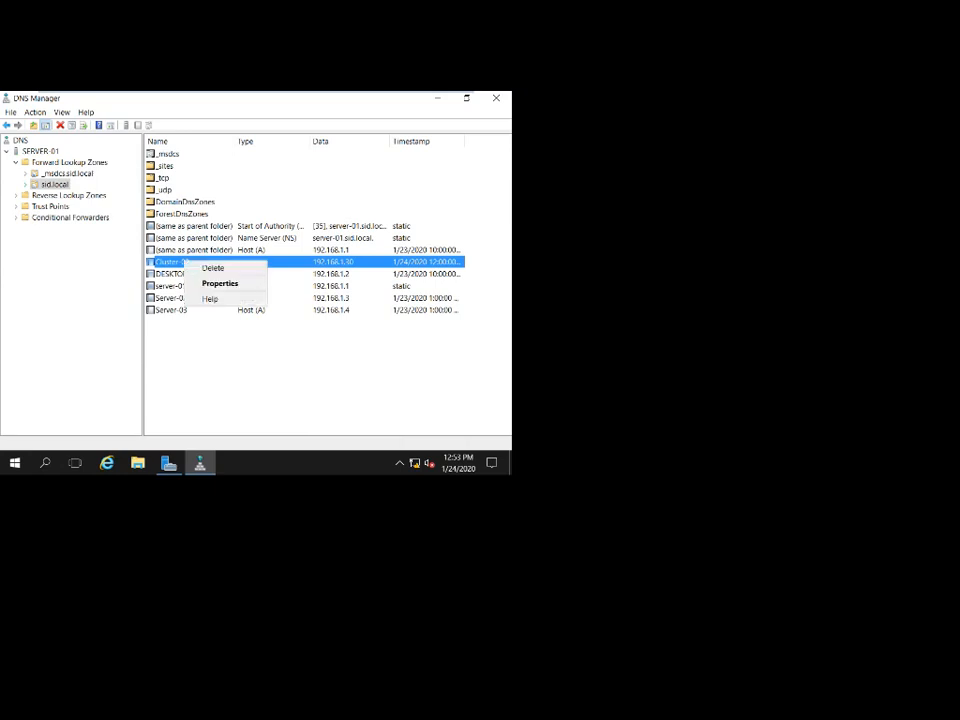
{"action": "left_click", "coordinate": [310, 190]}
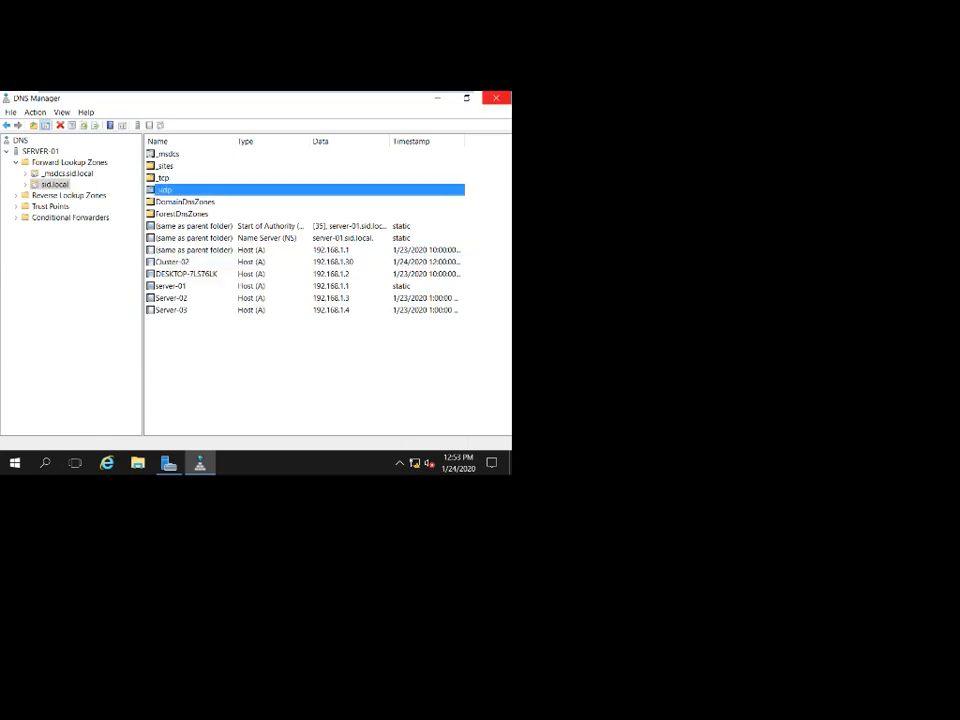
{"action": "left_click", "coordinate": [496, 98]}
{"action": "mouse_move", "coordinate": [388, 93]}
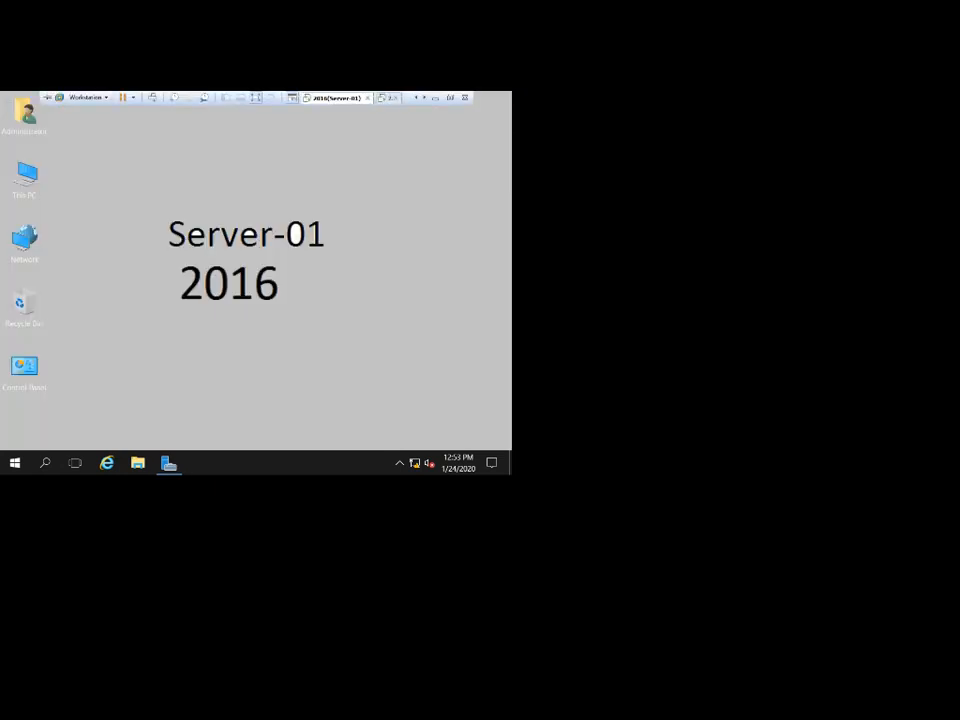
Finish the Create Cluster Wizard on Server-02 and open Cluster-02's Nodes list.
{"action": "left_click", "coordinate": [416, 98]}
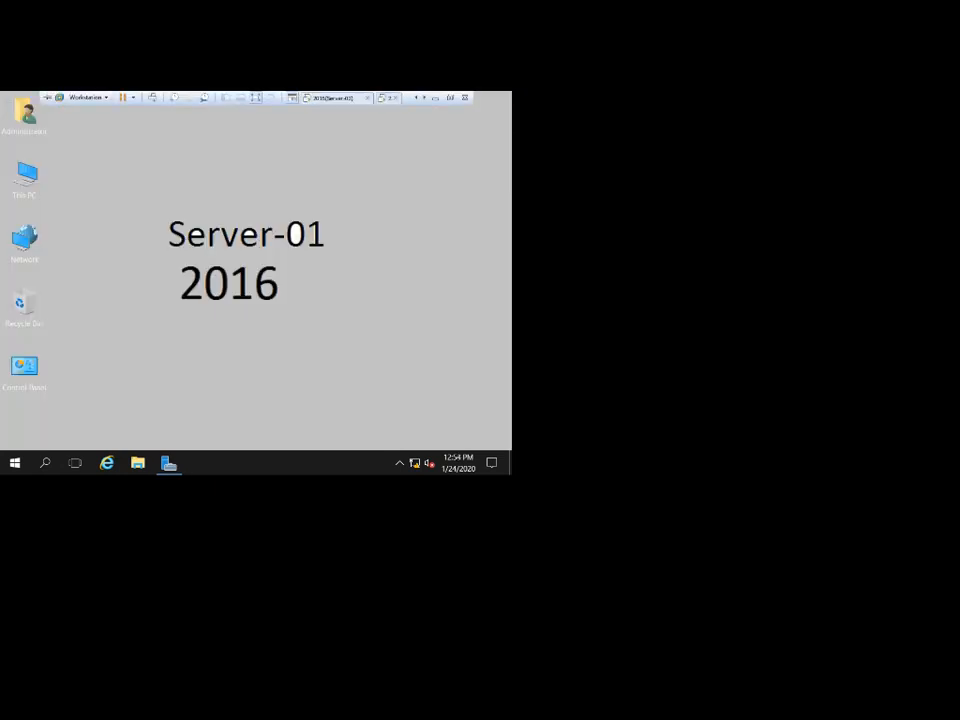
{"action": "left_click", "coordinate": [336, 98]}
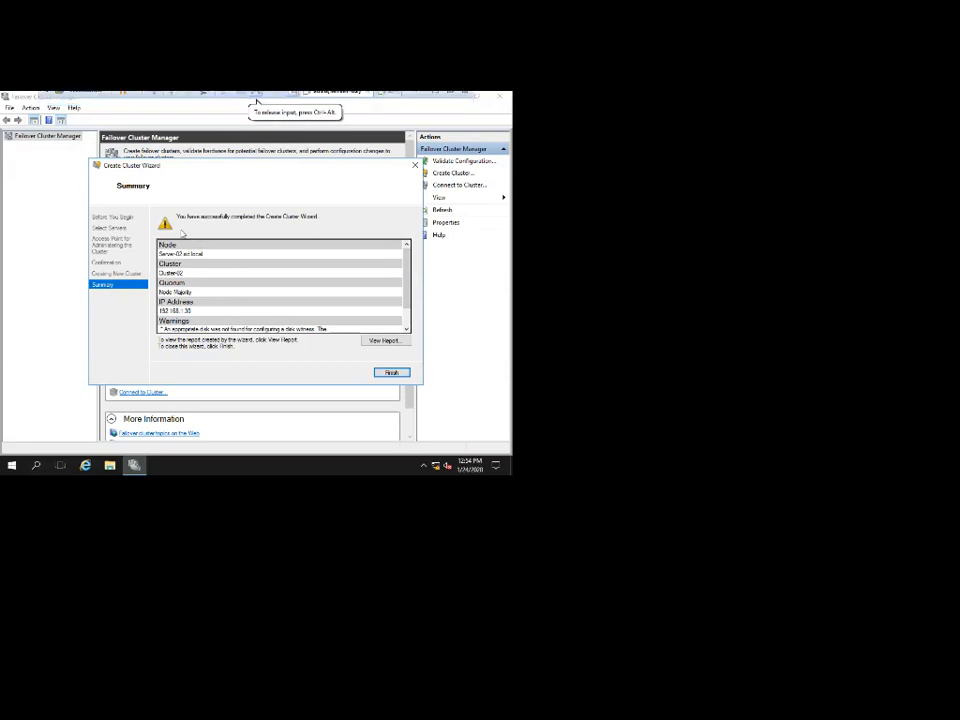
{"action": "left_click", "coordinate": [389, 373]}
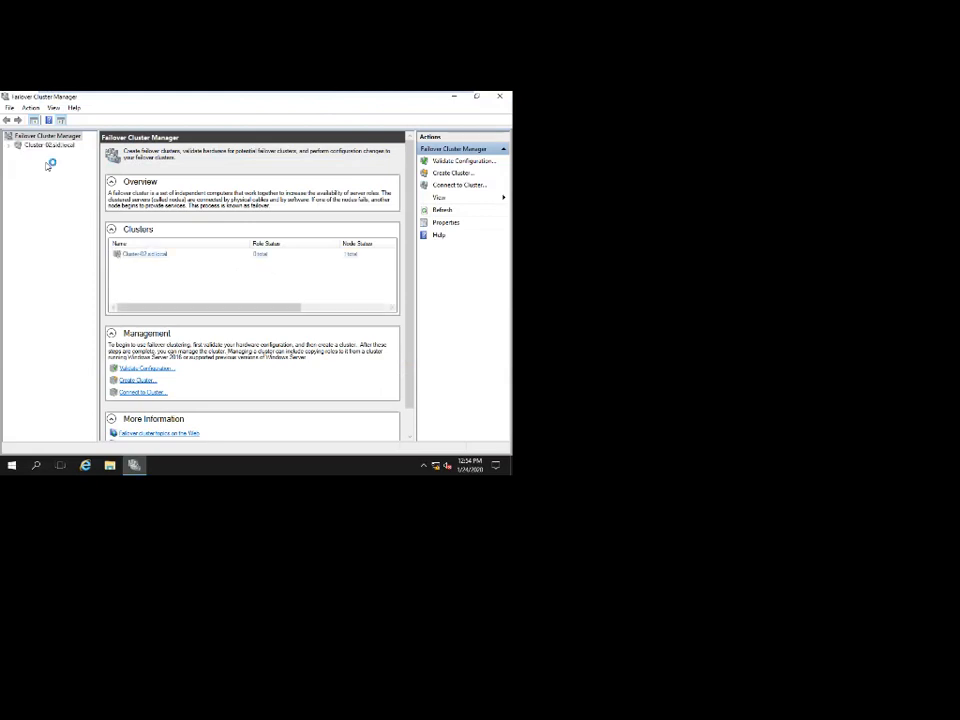
{"action": "left_click", "coordinate": [35, 146]}
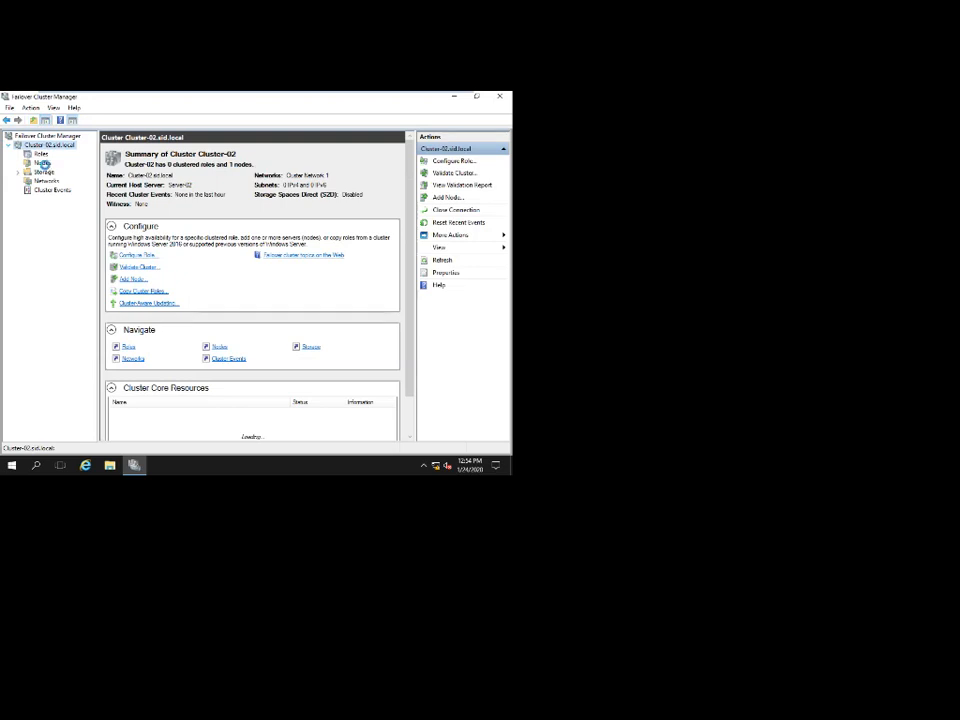
{"action": "left_click", "coordinate": [43, 163]}
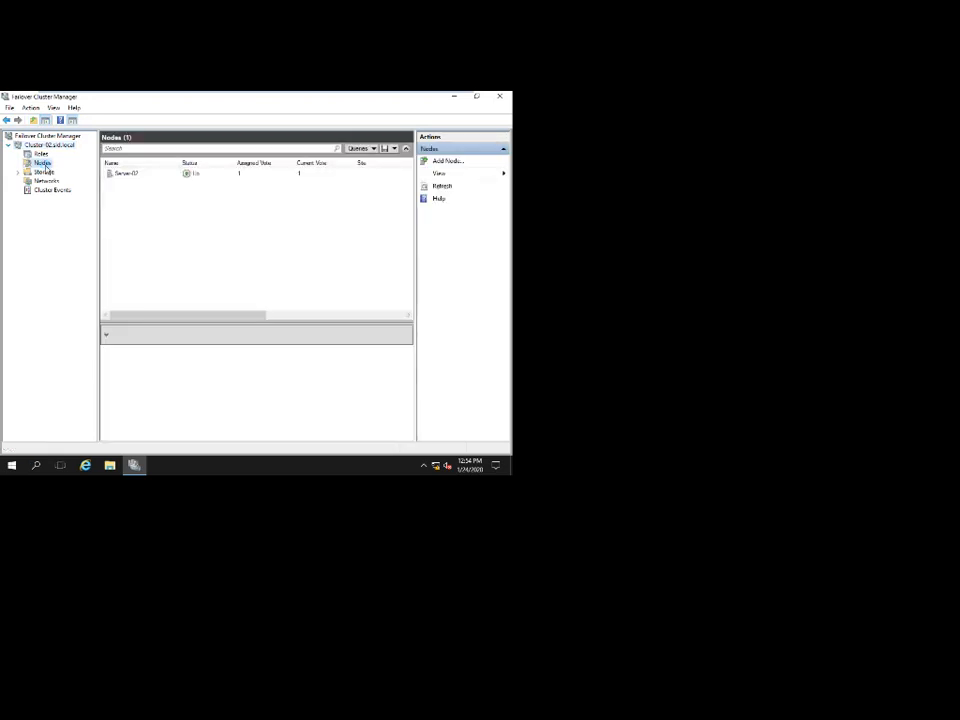
{"action": "right_click", "coordinate": [44, 166]}
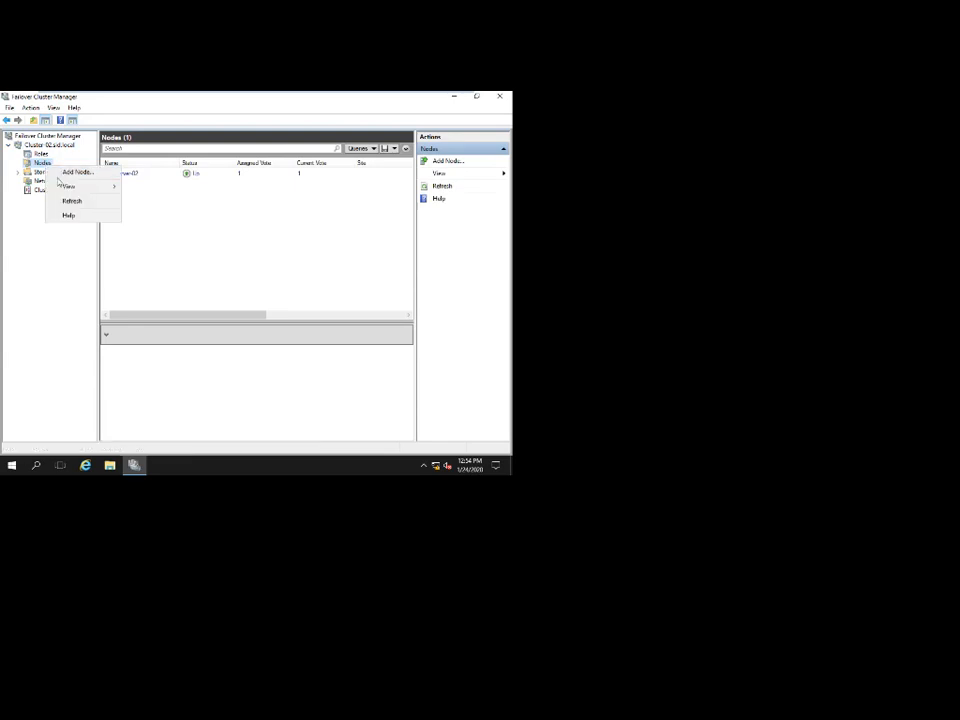
Try adding SERVER-03 as a Cluster-02 node through the Add Node Wizard.
{"action": "left_click", "coordinate": [65, 172]}
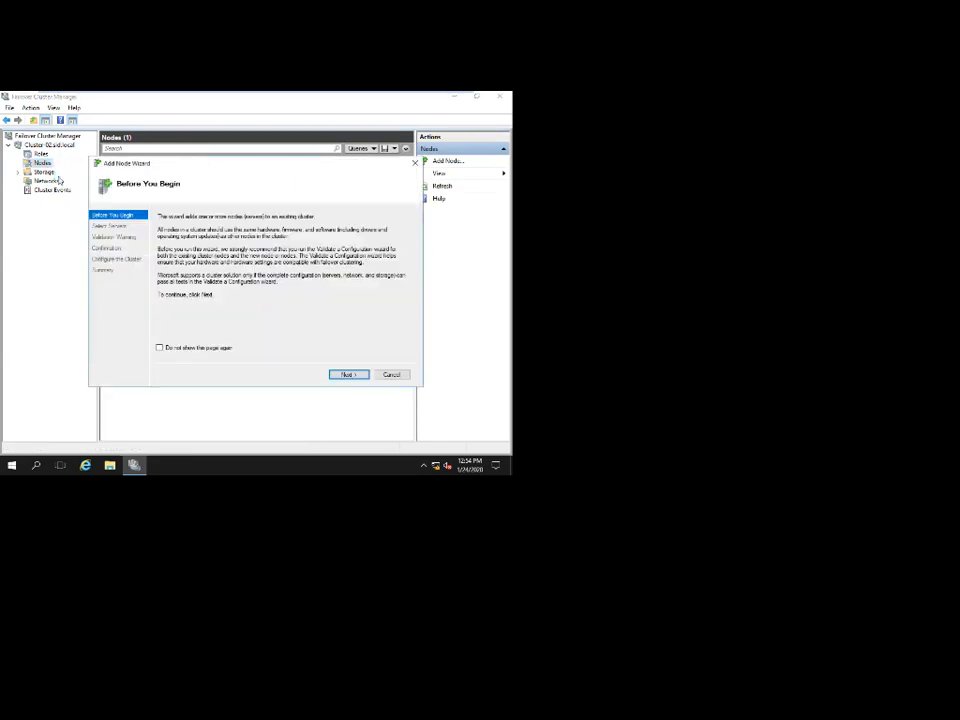
{"action": "left_click", "coordinate": [350, 375]}
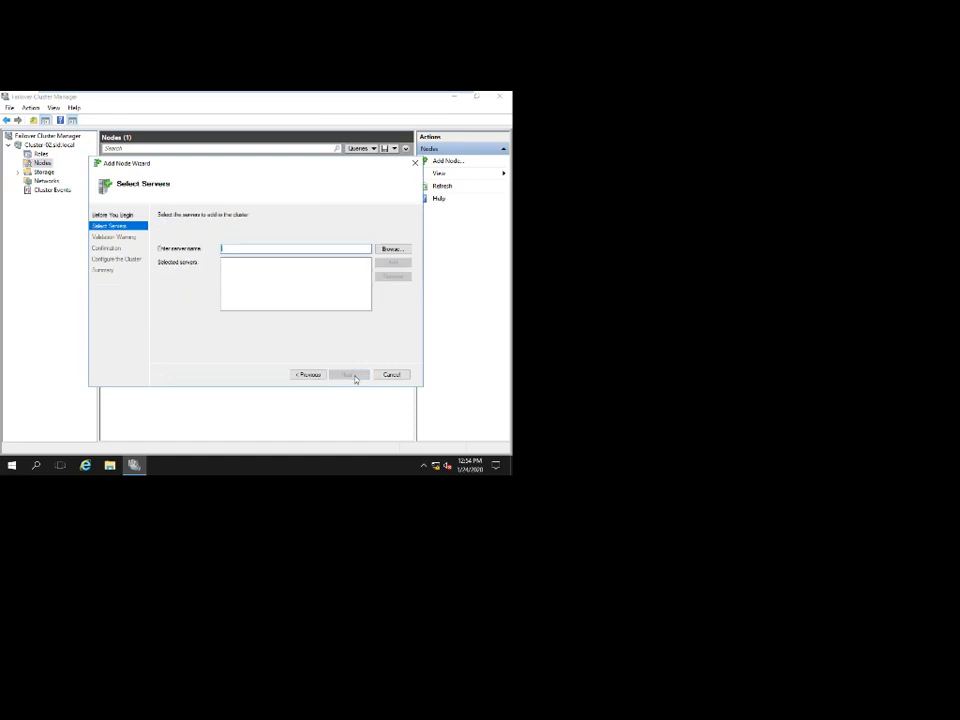
{"action": "left_click", "coordinate": [390, 248]}
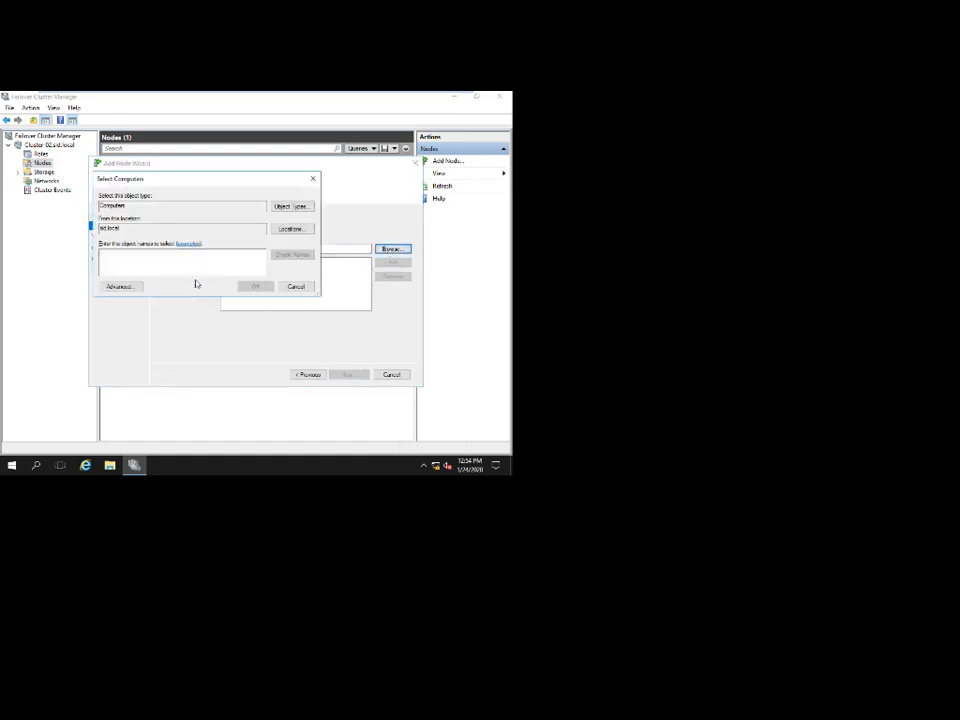
{"action": "type", "text": "server"}
{"action": "key", "text": "Return"}
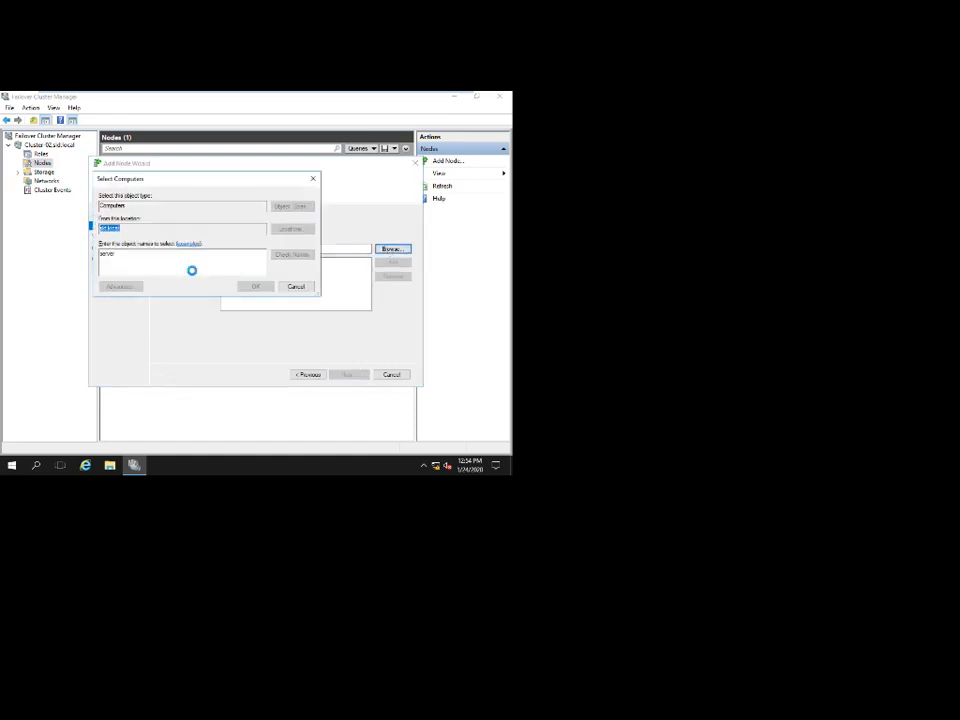
{"action": "double_click", "coordinate": [135, 279]}
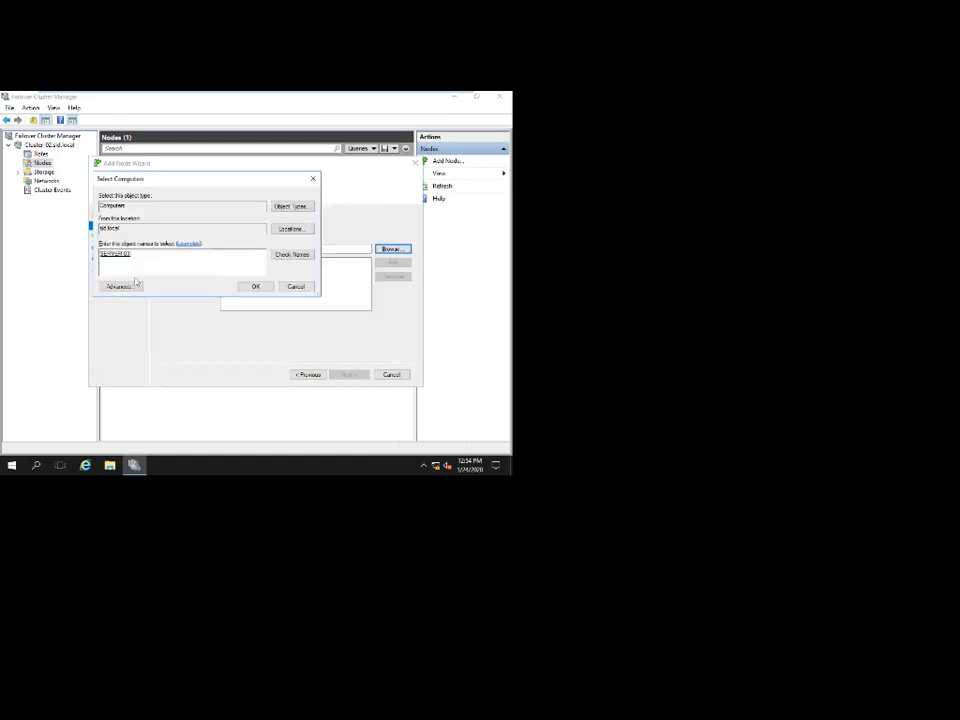
{"action": "left_click", "coordinate": [253, 287]}
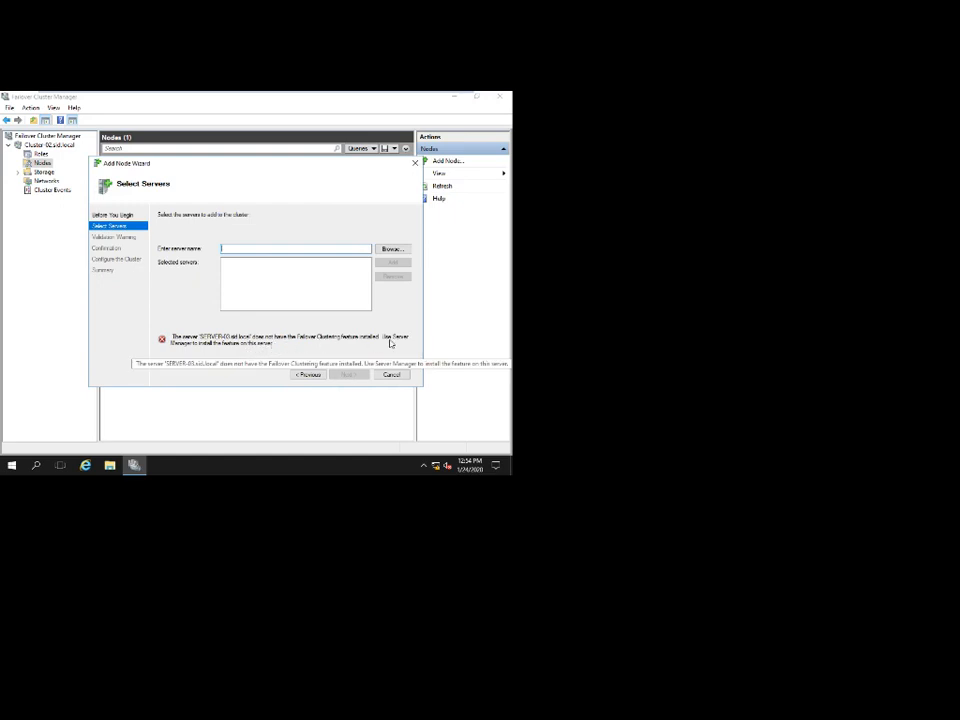
Launch Server Manager on Server-03 from the Start menu.
{"action": "mouse_move", "coordinate": [317, 94]}
{"action": "left_click", "coordinate": [390, 98]}
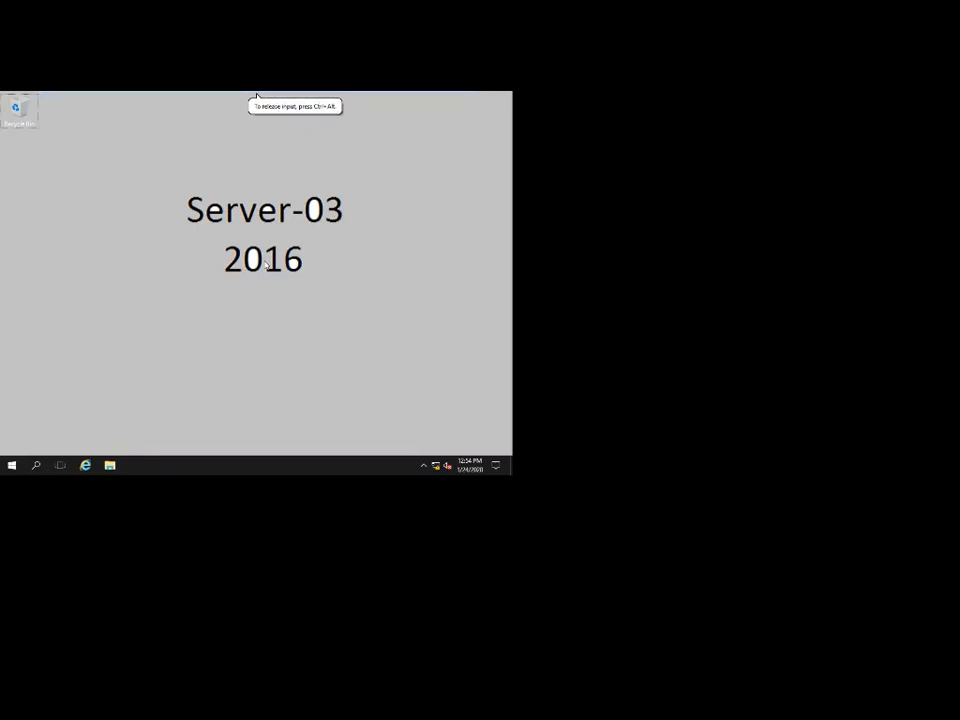
{"action": "key", "text": "super"}
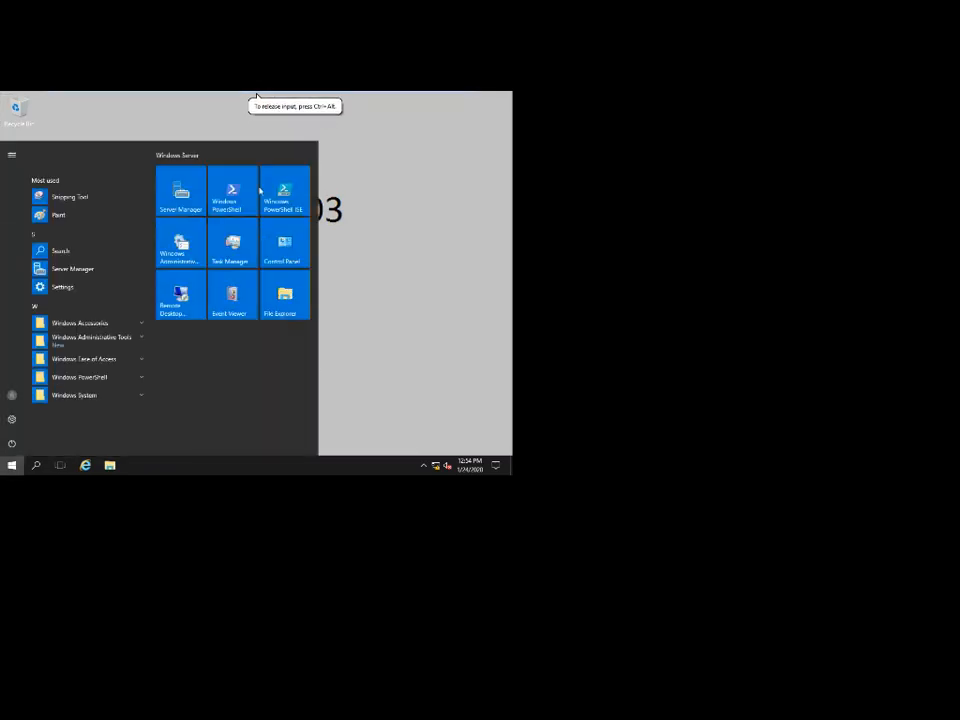
{"action": "left_click", "coordinate": [181, 188]}
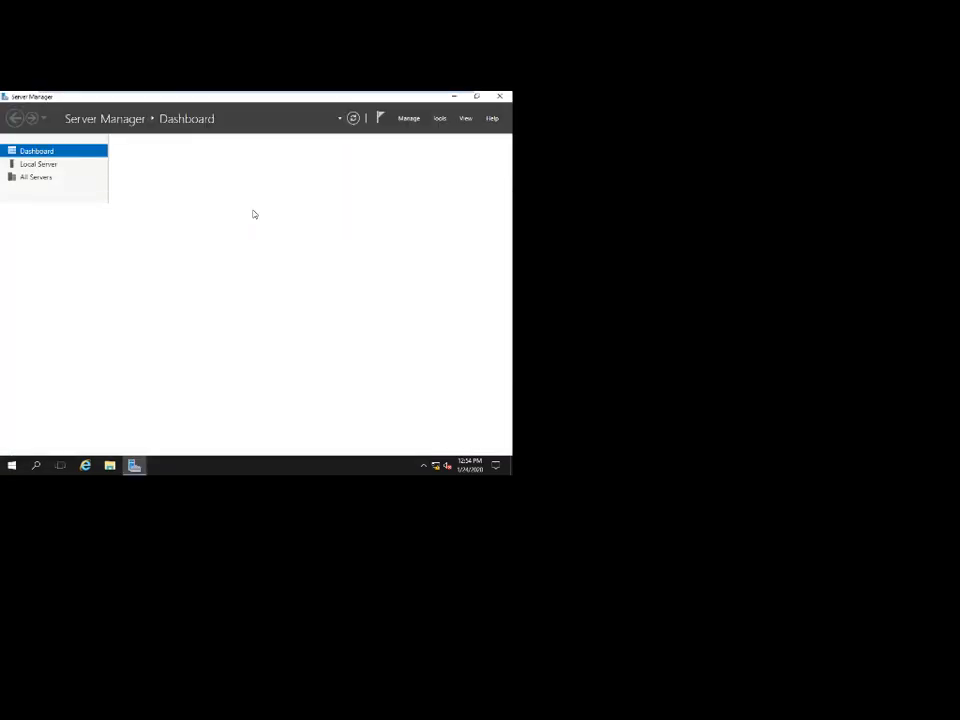
Review Server-02's Add Node error, then open Server-03's administrative Tools list.
{"action": "mouse_move", "coordinate": [305, 96]}
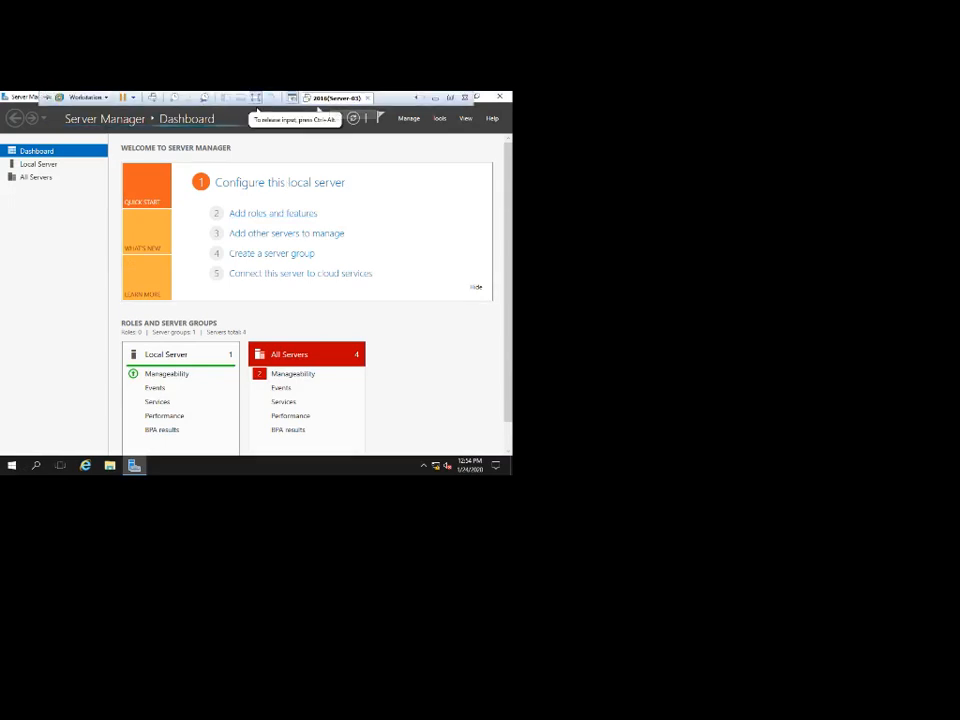
{"action": "left_click", "coordinate": [416, 98]}
{"action": "left_click", "coordinate": [336, 98]}
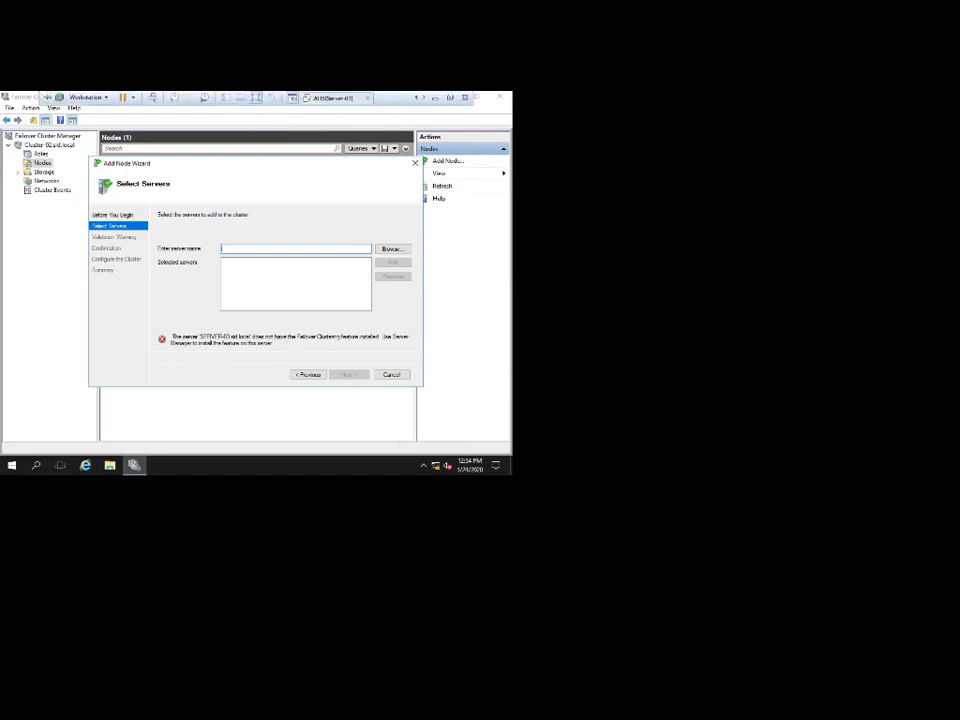
{"action": "left_click", "coordinate": [388, 97]}
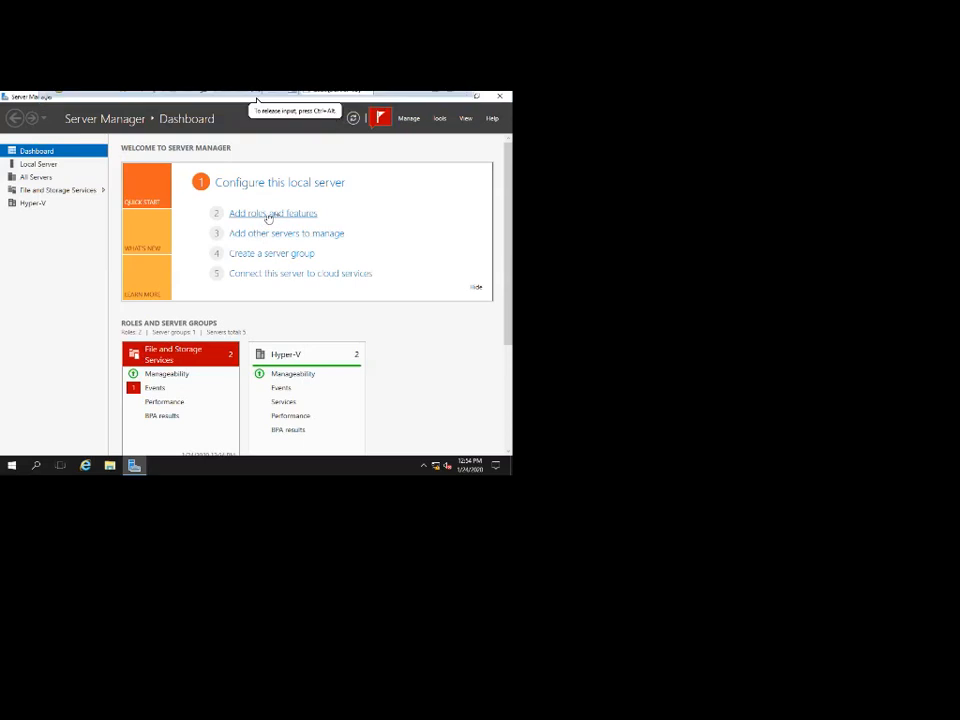
{"action": "left_click", "coordinate": [439, 119]}
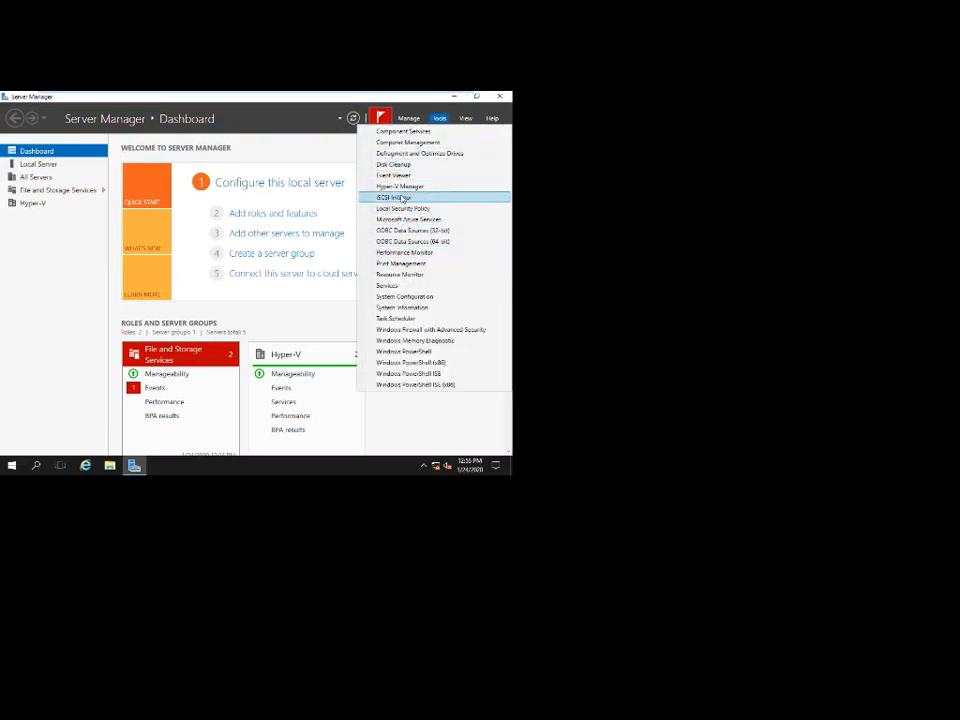
Select the Failover Clustering feature with its management tools for Server-03.
{"action": "left_click", "coordinate": [272, 213]}
{"action": "left_click", "coordinate": [284, 373]}
{"action": "left_click", "coordinate": [284, 373]}
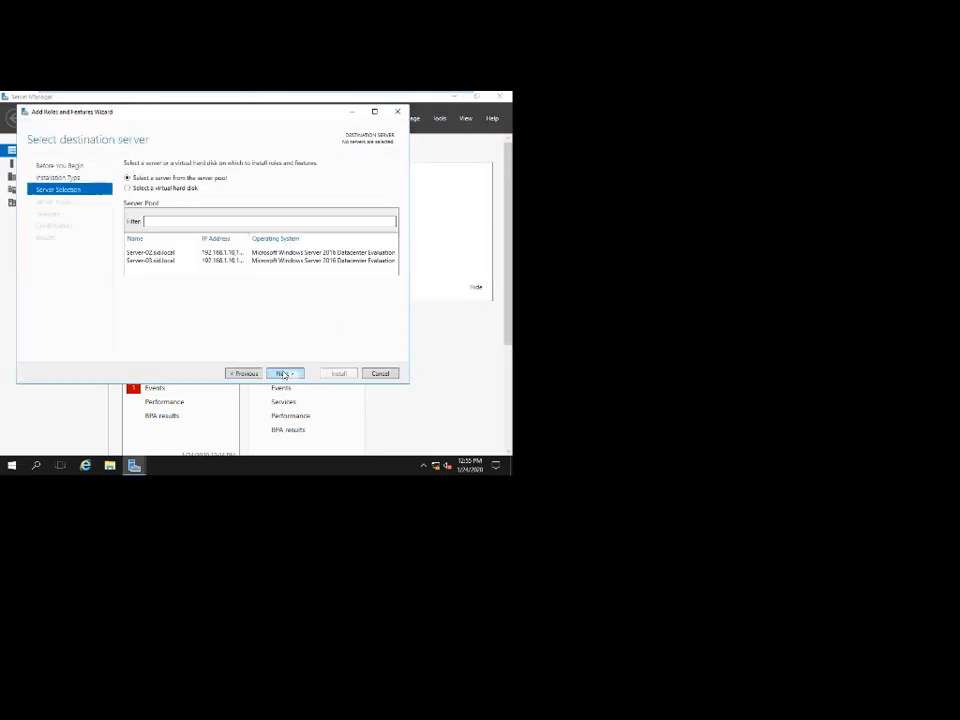
{"action": "left_click", "coordinate": [151, 261]}
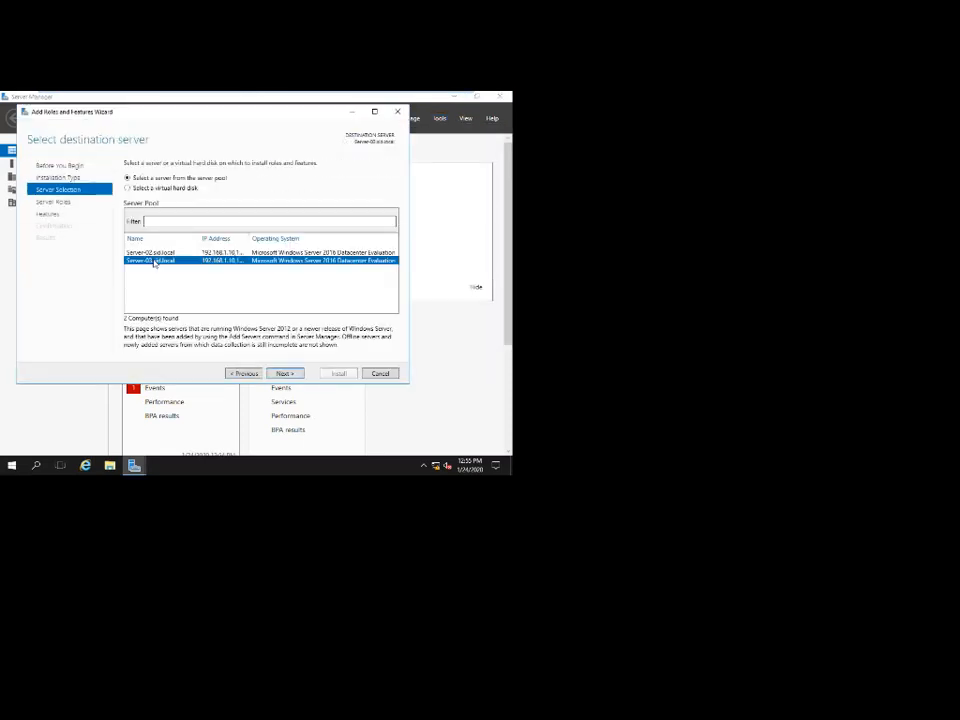
{"action": "left_click", "coordinate": [282, 373]}
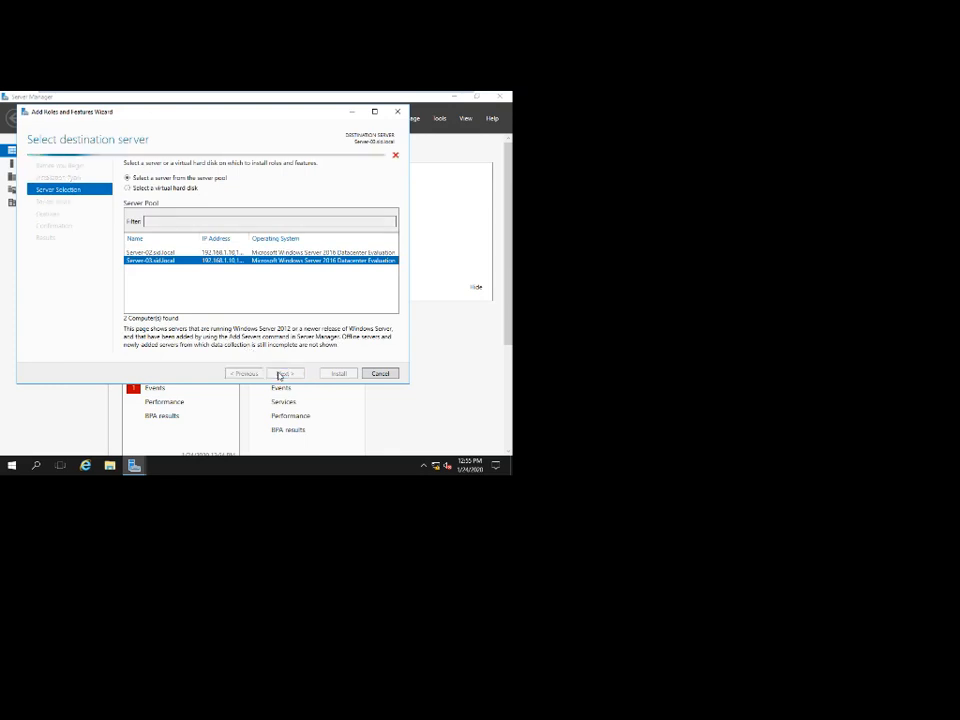
{"action": "left_click", "coordinate": [282, 373]}
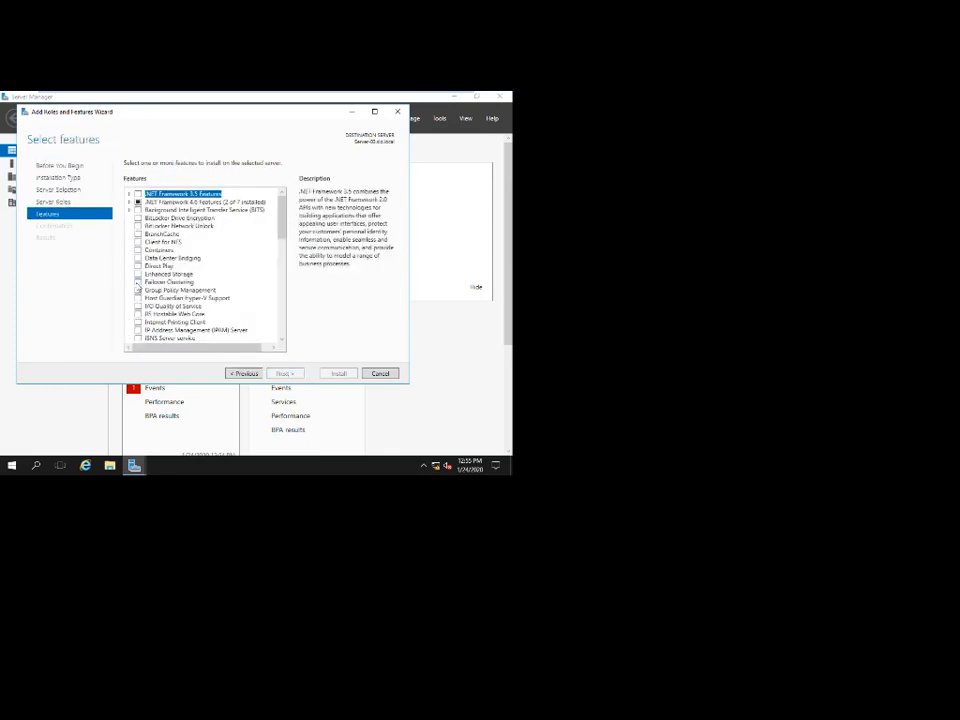
{"action": "left_click", "coordinate": [138, 278]}
{"action": "left_click", "coordinate": [243, 328]}
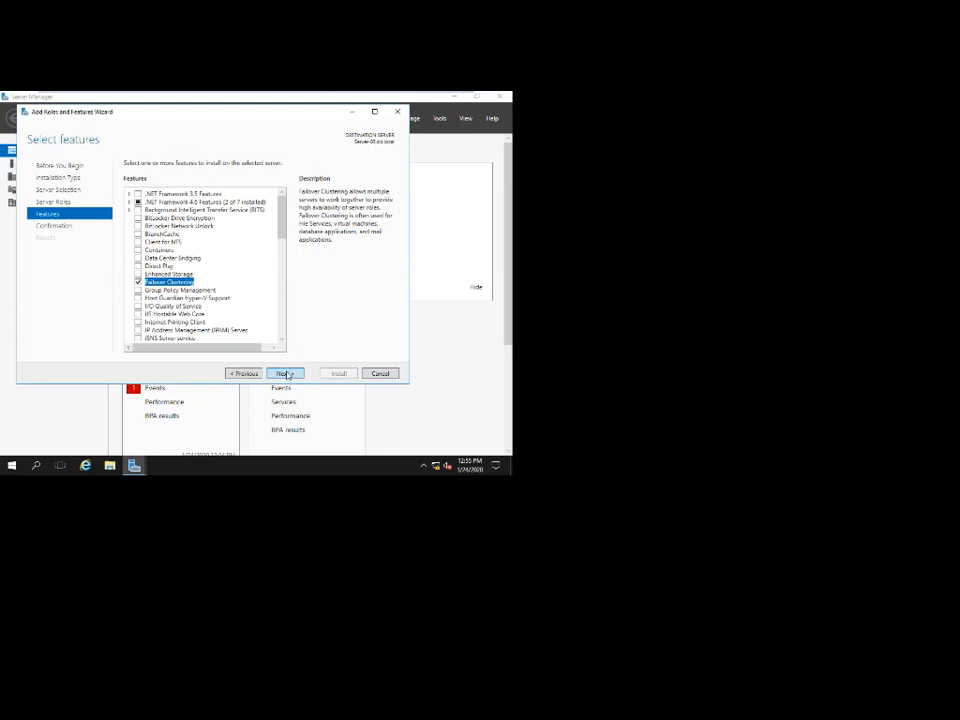
{"action": "left_click", "coordinate": [282, 373]}
Allow automatic restart and start the Failover Clustering installation on Server-03.
{"action": "left_click", "coordinate": [246, 179]}
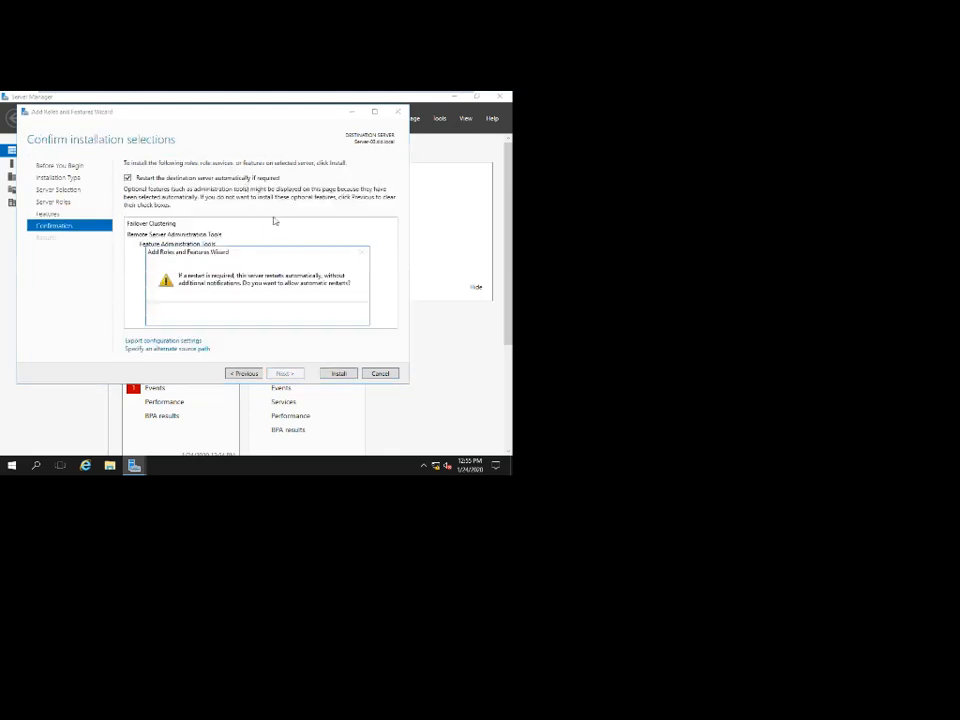
{"action": "left_click", "coordinate": [284, 314]}
{"action": "left_click", "coordinate": [338, 373]}
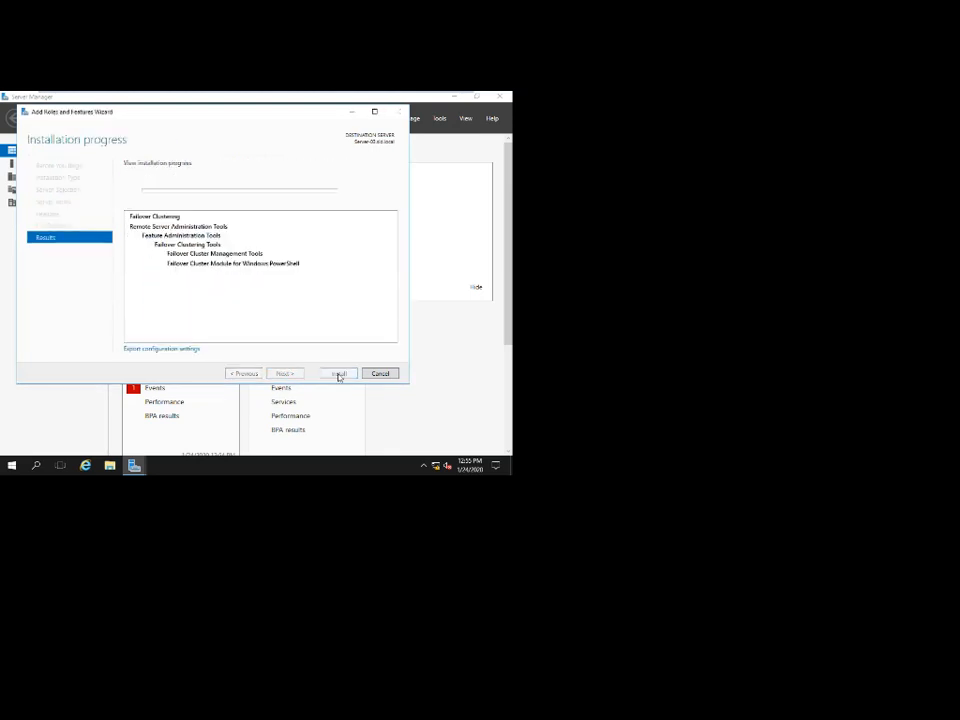
{"action": "left_click_drag", "start_coordinate": [219, 117], "coordinate": [264, 131]}
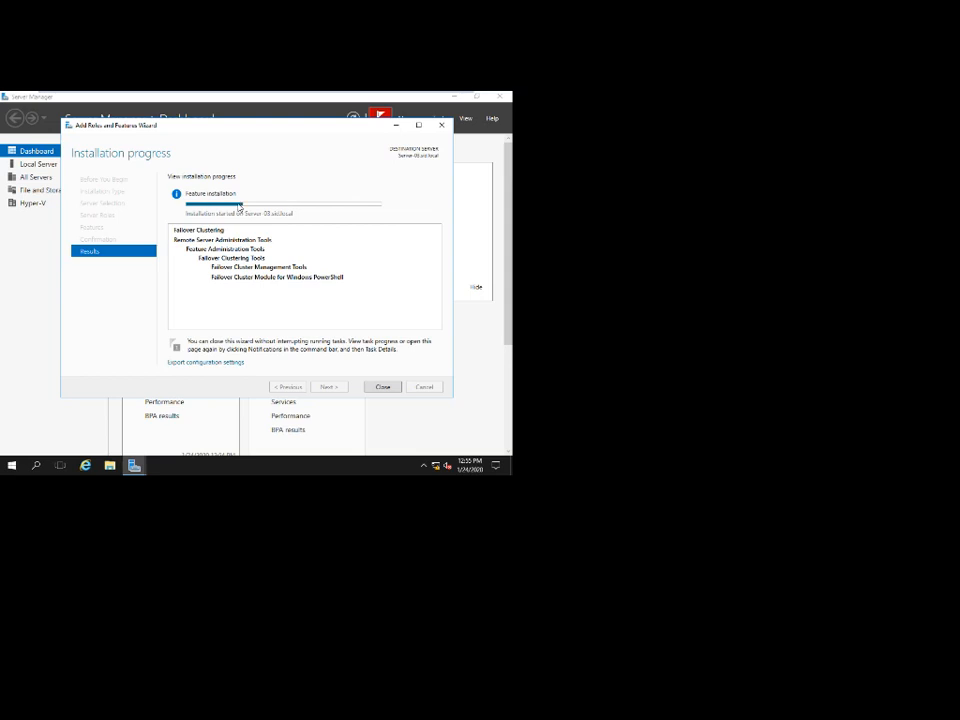
{"action": "mouse_move", "coordinate": [302, 93]}
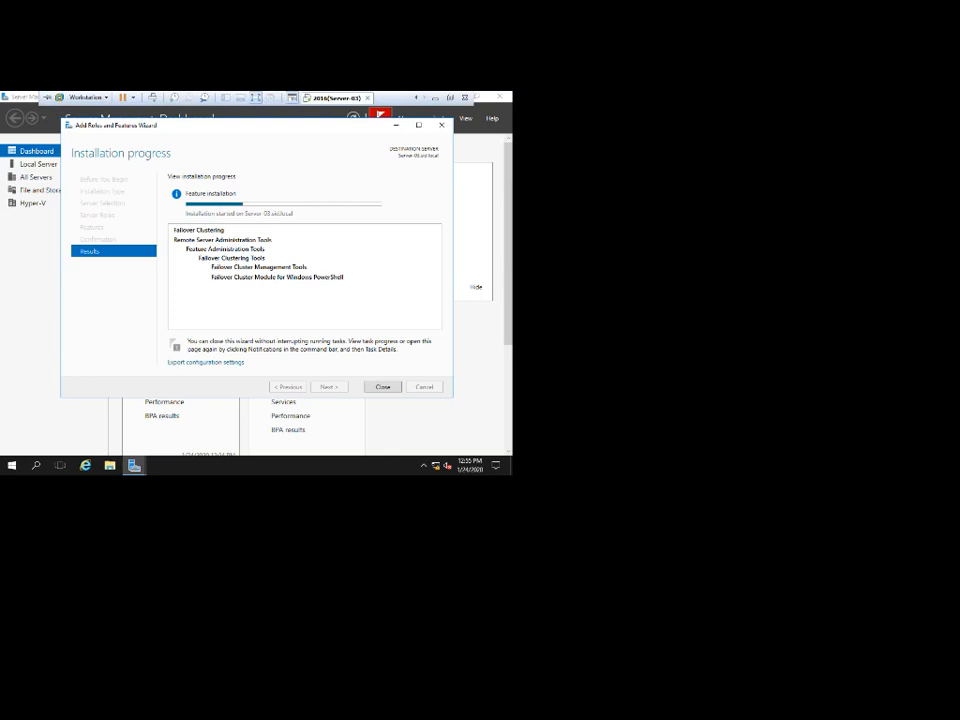
{"action": "left_click", "coordinate": [416, 98]}
Wait for Server-03's Failover Clustering install to succeed, close it, and return to Server-02.
{"action": "left_click", "coordinate": [336, 98]}
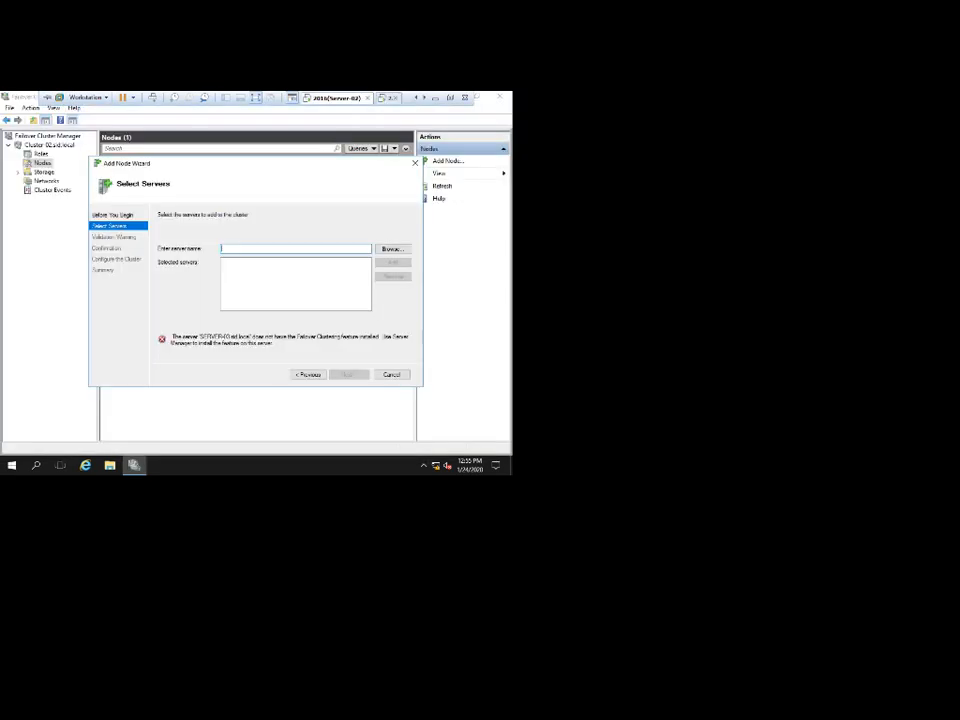
{"action": "left_click", "coordinate": [389, 98]}
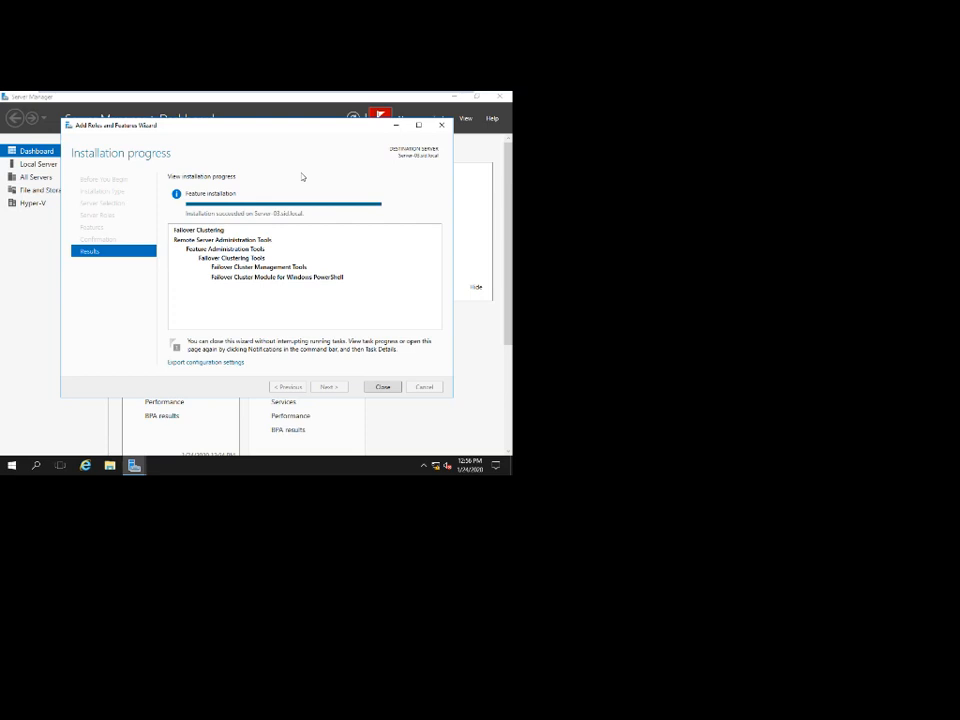
{"action": "left_click", "coordinate": [382, 386]}
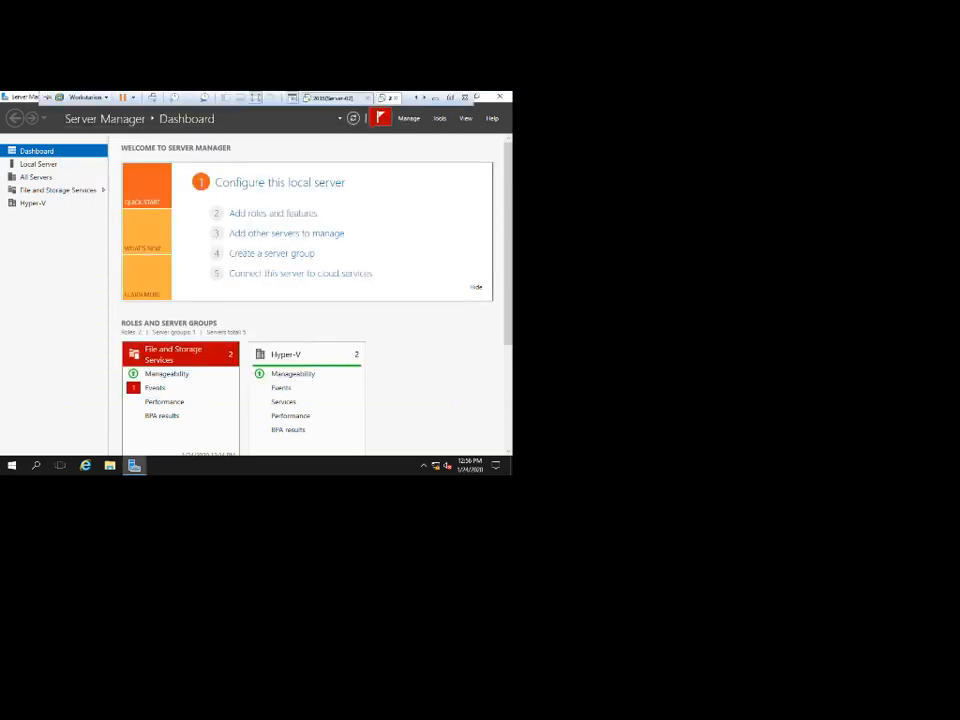
{"action": "left_click", "coordinate": [334, 98]}
Add SERVER-03 to Cluster-02 without running validation tests, closing the wizard once it joins.
{"action": "left_click", "coordinate": [384, 250]}
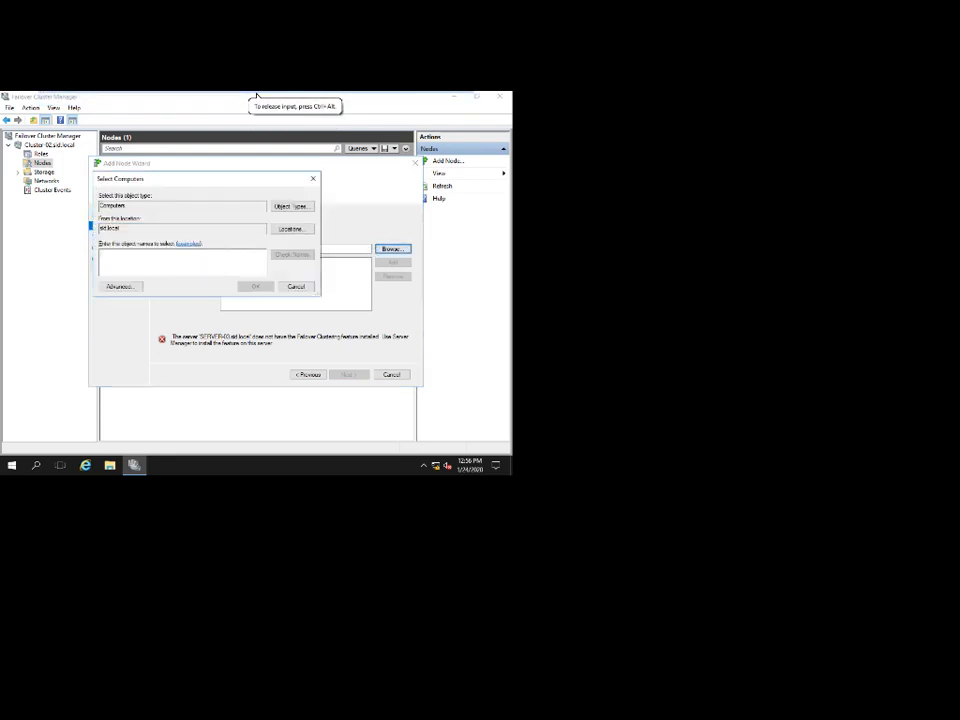
{"action": "type", "text": "server"}
{"action": "key", "text": "Return"}
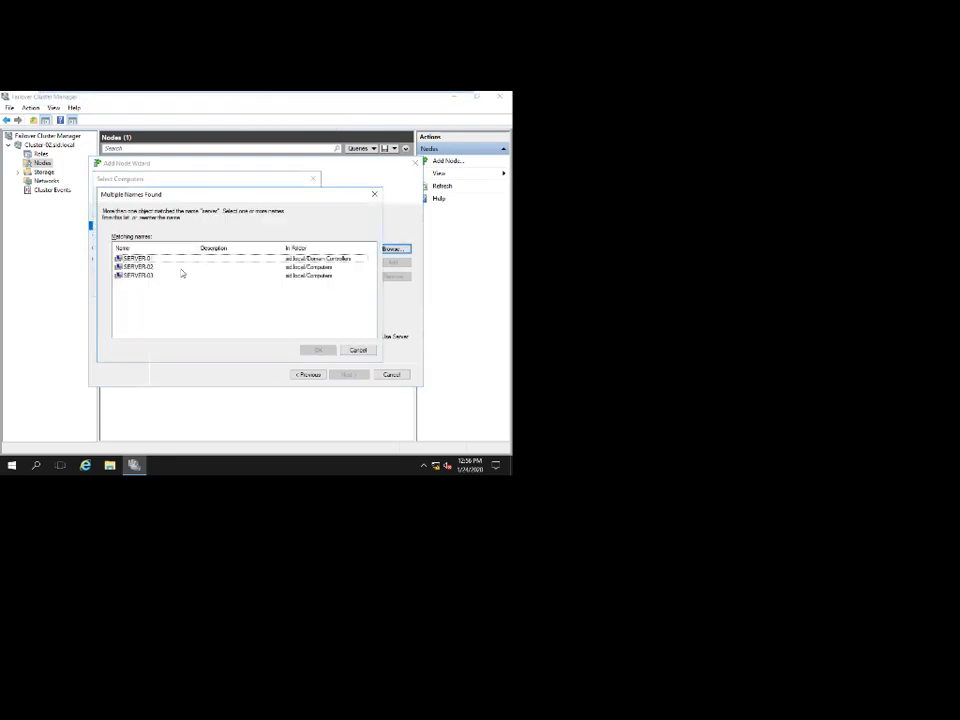
{"action": "double_click", "coordinate": [167, 275]}
{"action": "left_click", "coordinate": [252, 285]}
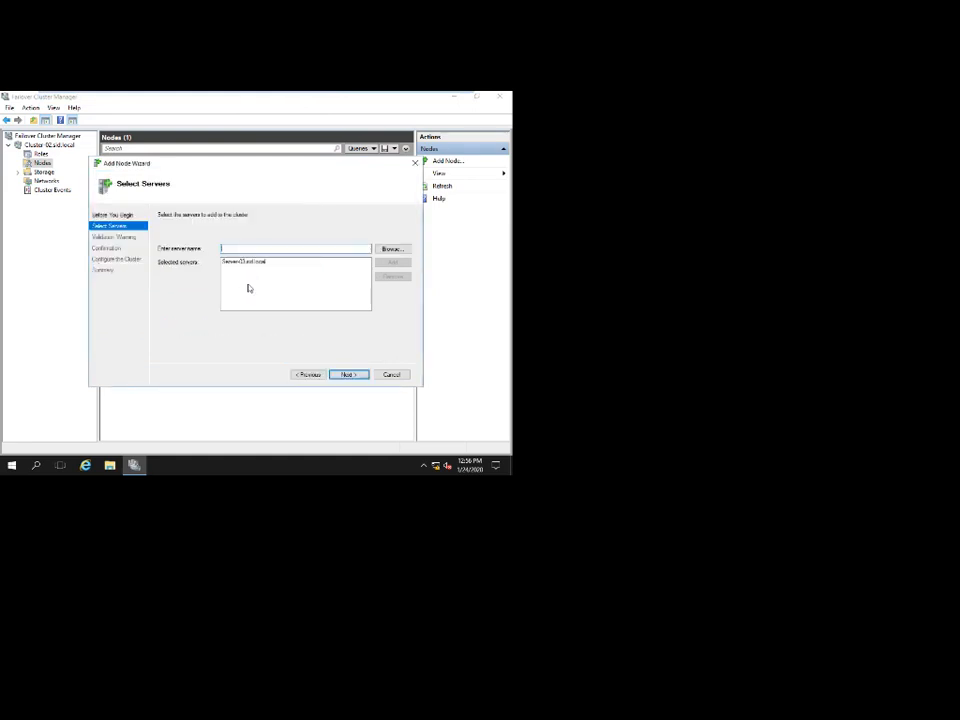
{"action": "left_click", "coordinate": [346, 374]}
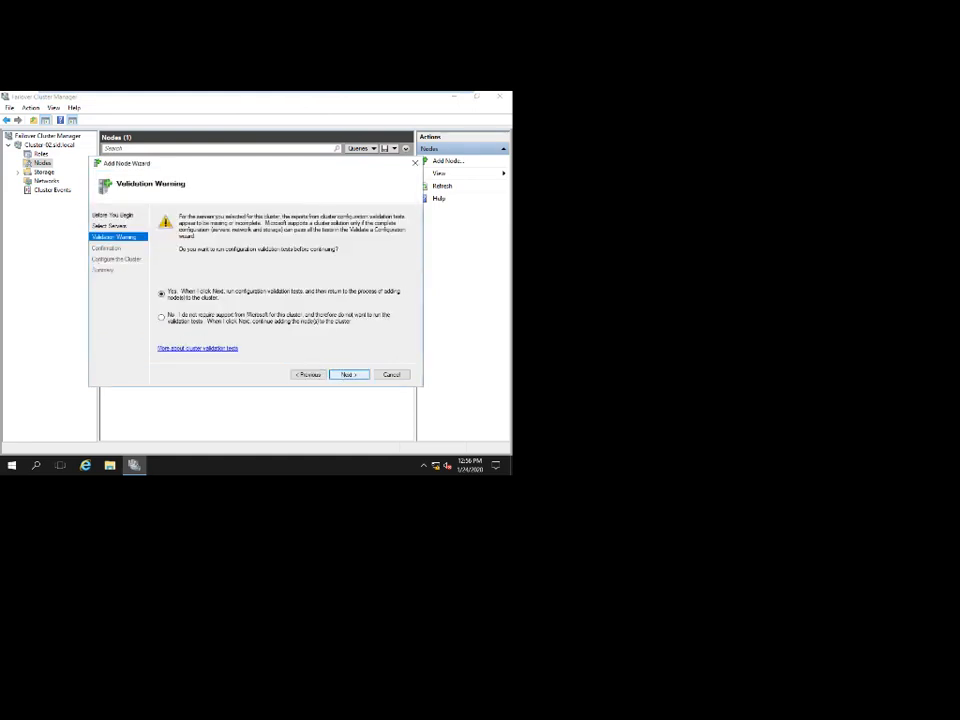
{"action": "left_click", "coordinate": [237, 319]}
{"action": "left_click", "coordinate": [348, 374]}
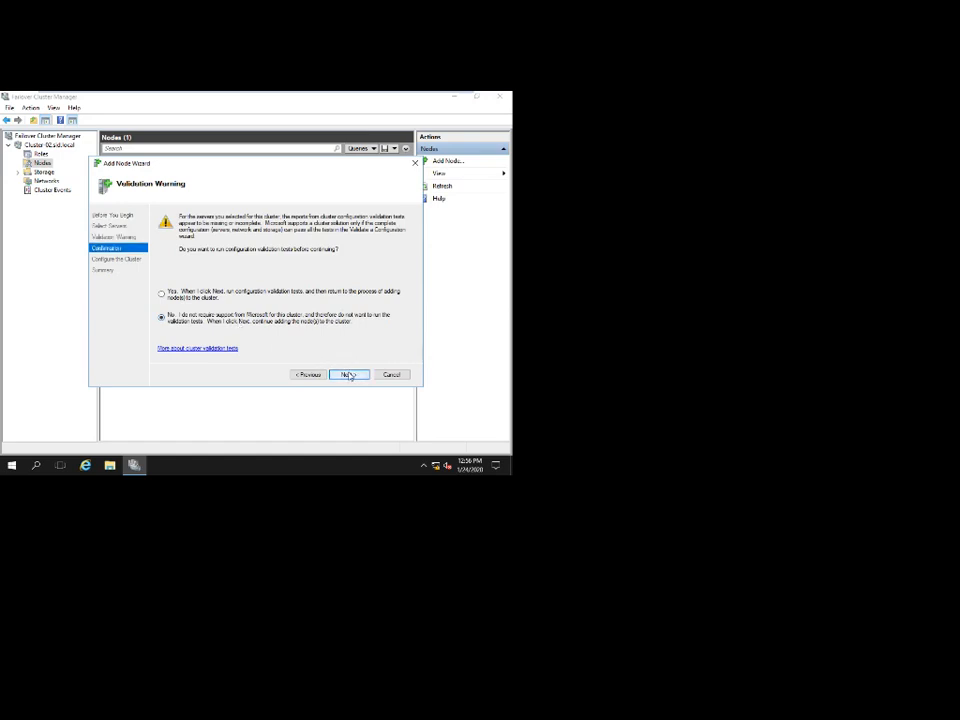
{"action": "left_click", "coordinate": [349, 374]}
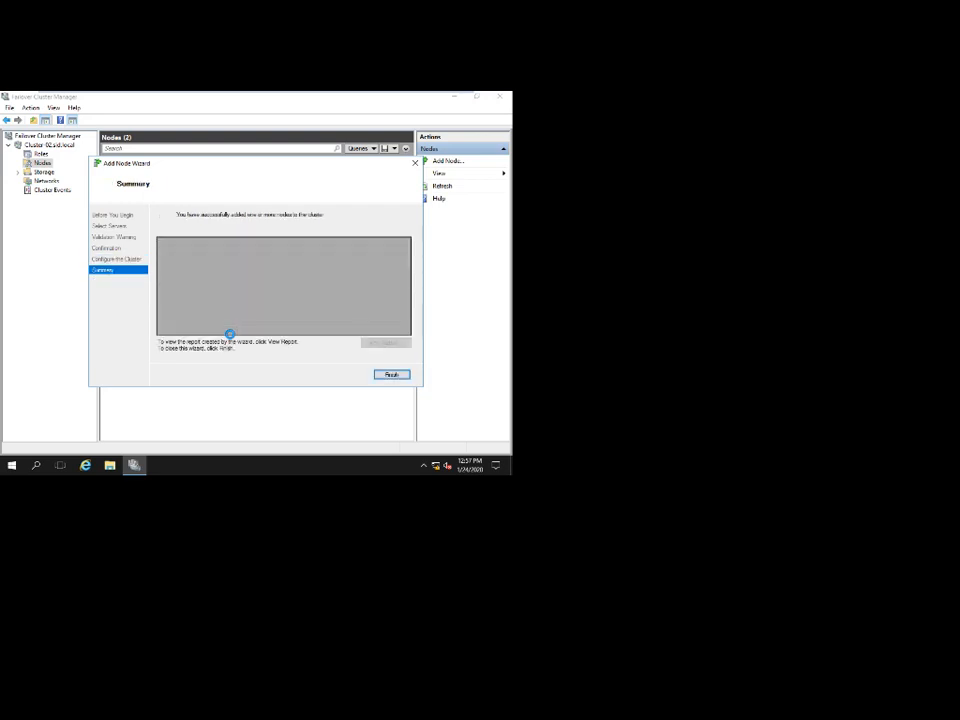
{"action": "left_click", "coordinate": [391, 375]}
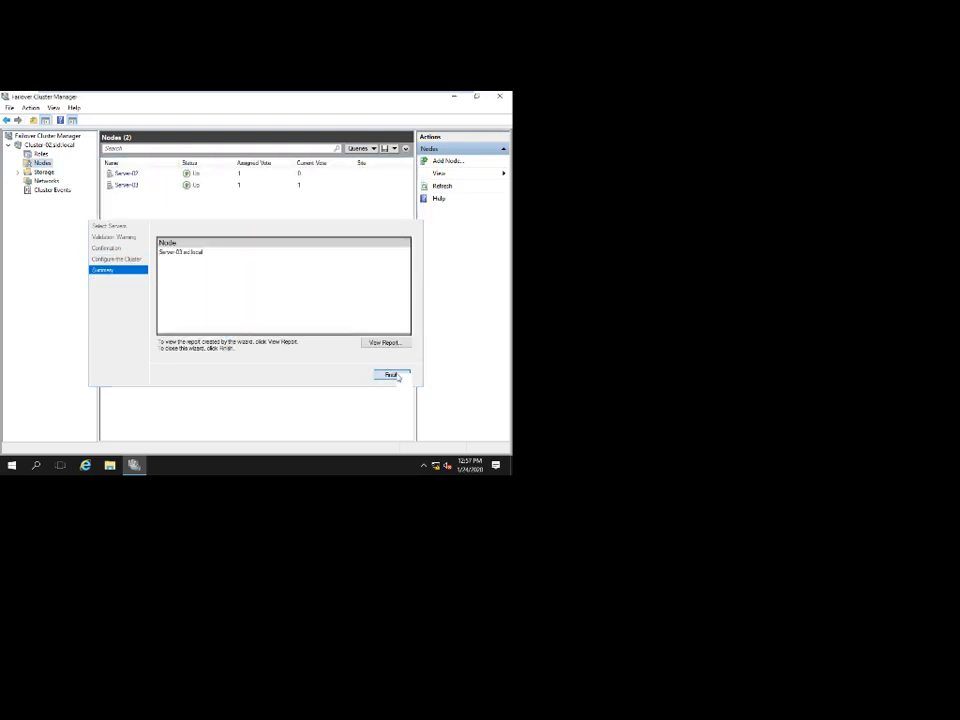
Dismiss the drive problem notification and show the cluster's Disks list.
{"action": "left_click", "coordinate": [44, 172]}
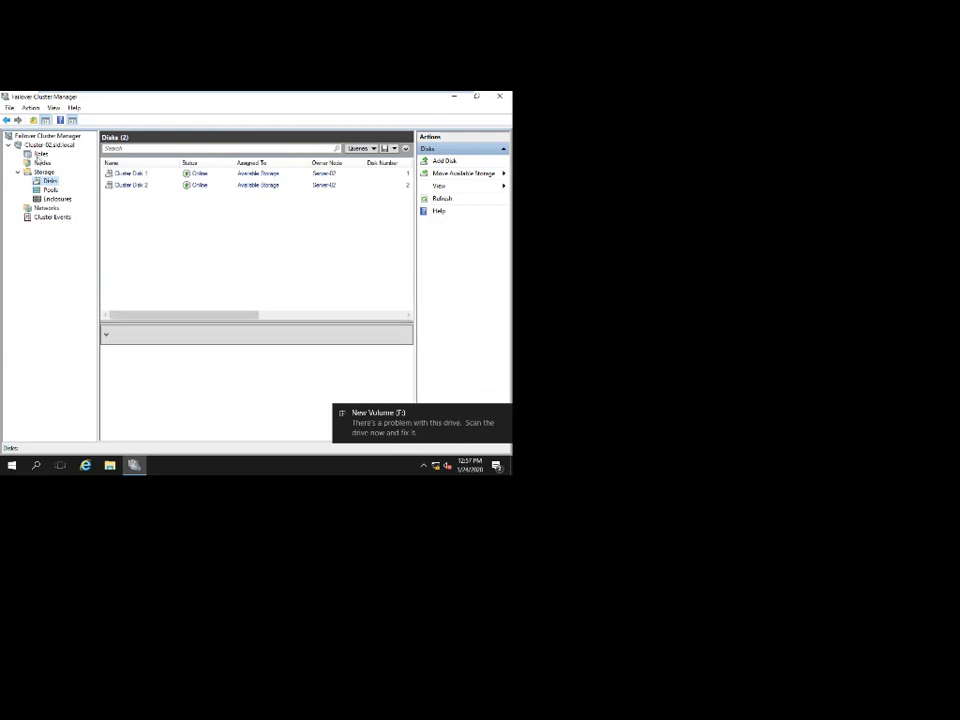
{"action": "left_click", "coordinate": [40, 154]}
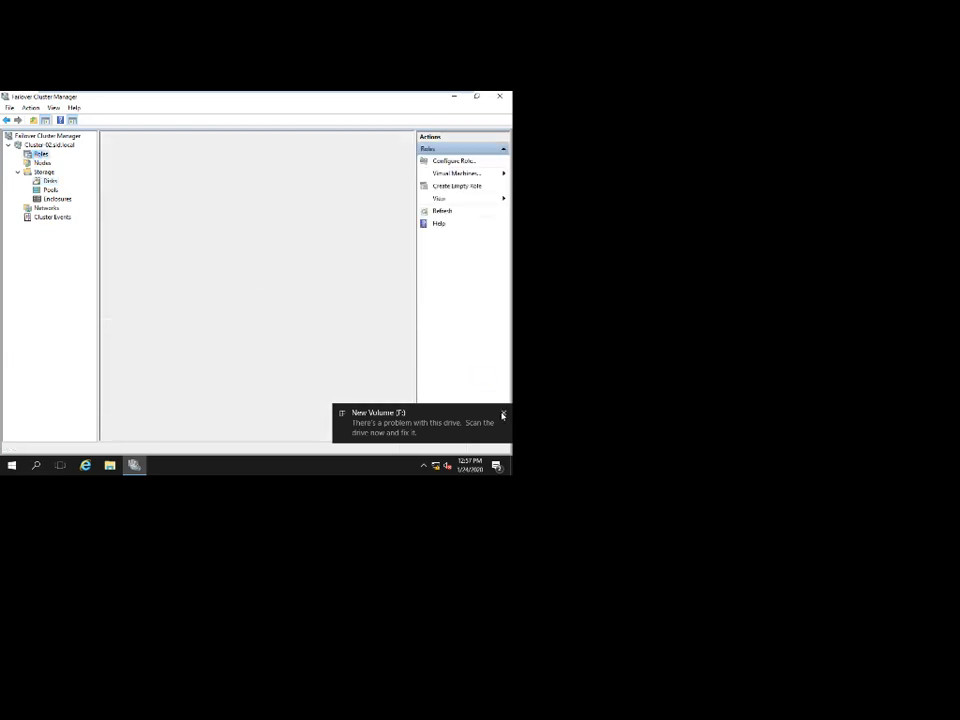
{"action": "left_click", "coordinate": [503, 413]}
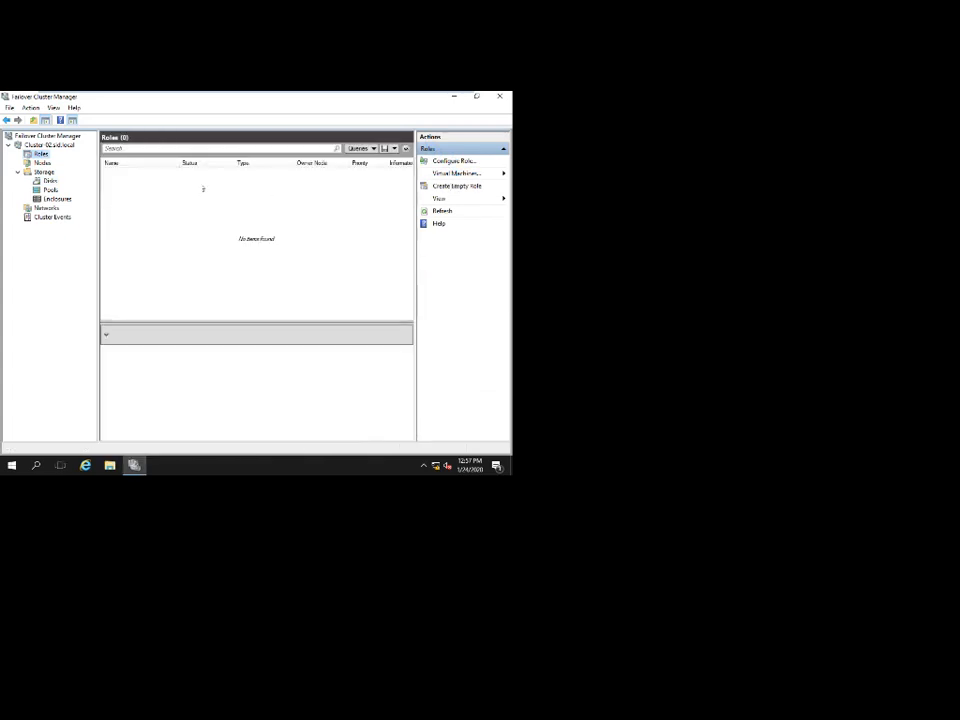
{"action": "left_click", "coordinate": [49, 181]}
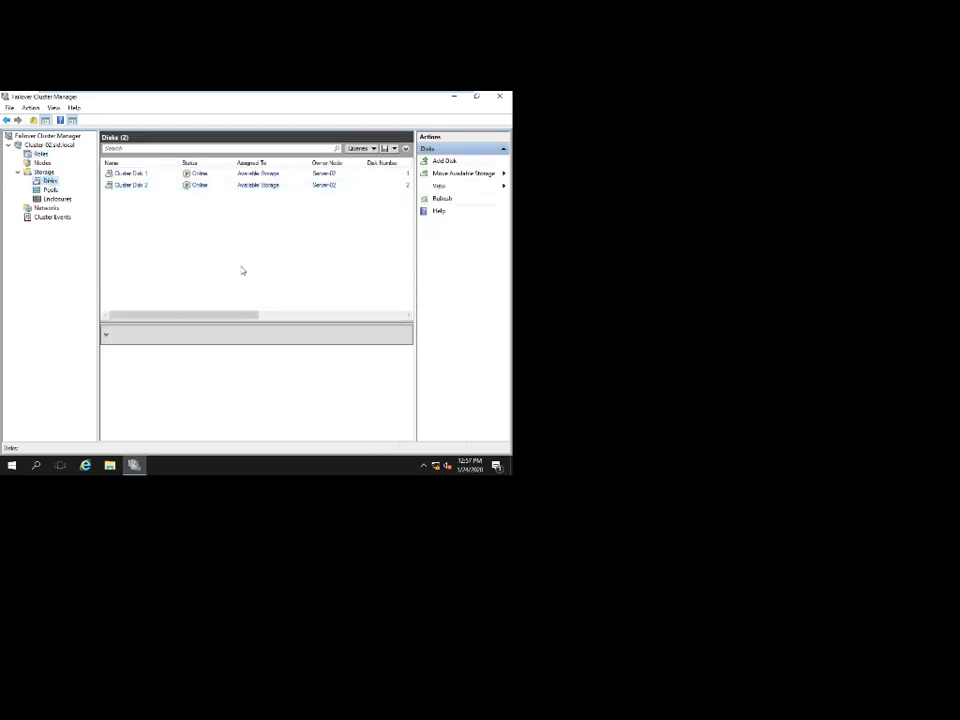
Select Cluster Disk 1 and bring up its actions menu.
{"action": "left_click", "coordinate": [287, 320]}
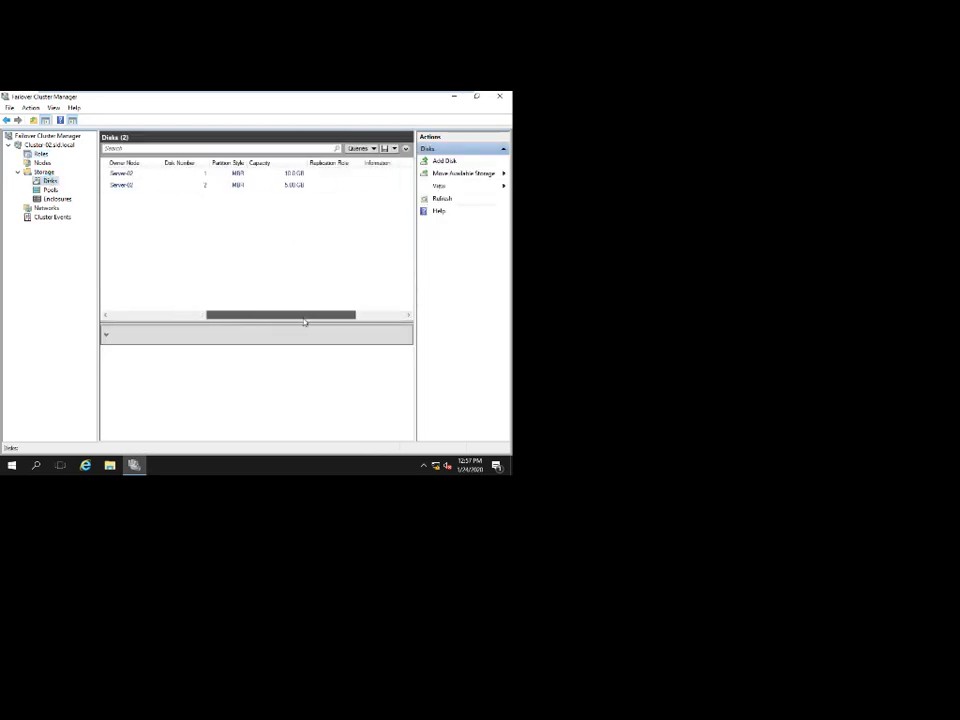
{"action": "left_click_drag", "start_coordinate": [305, 321], "coordinate": [177, 323]}
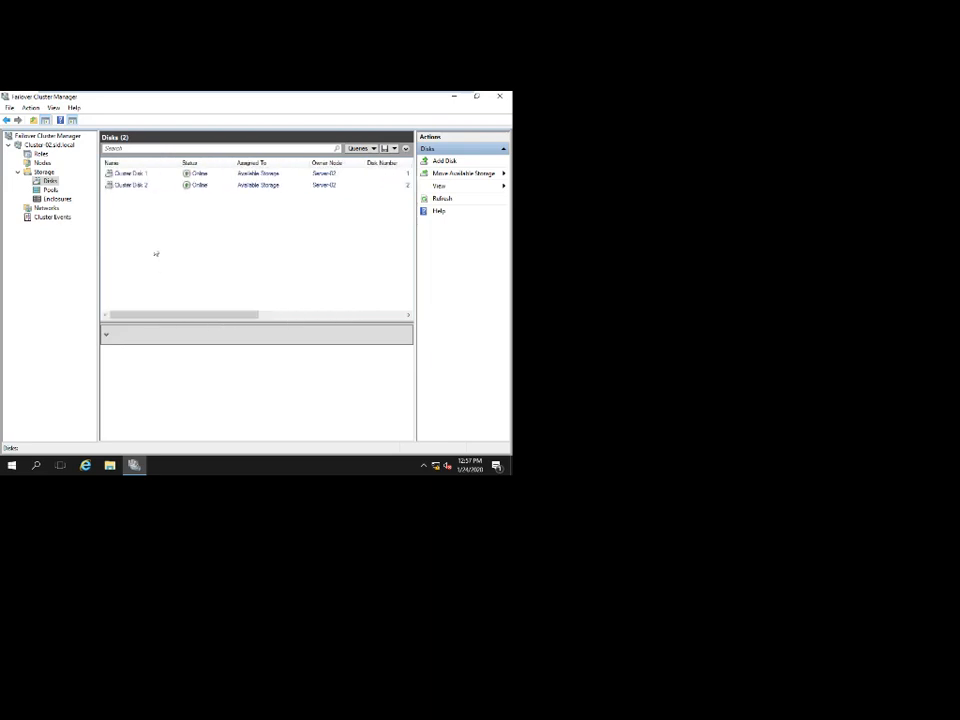
{"action": "left_click", "coordinate": [171, 175]}
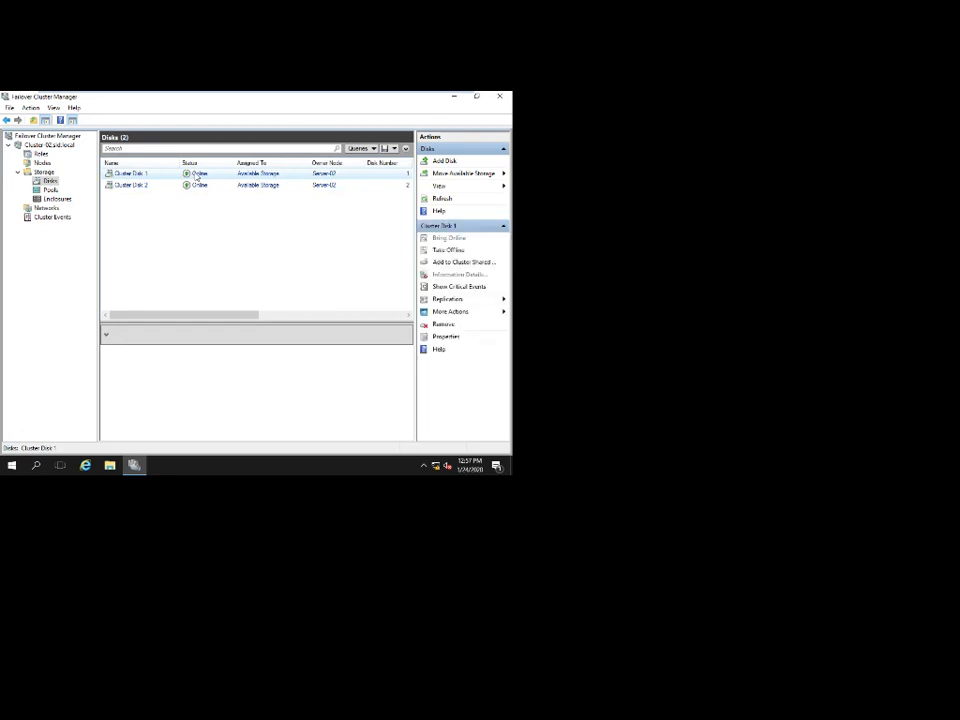
{"action": "right_click", "coordinate": [172, 173]}
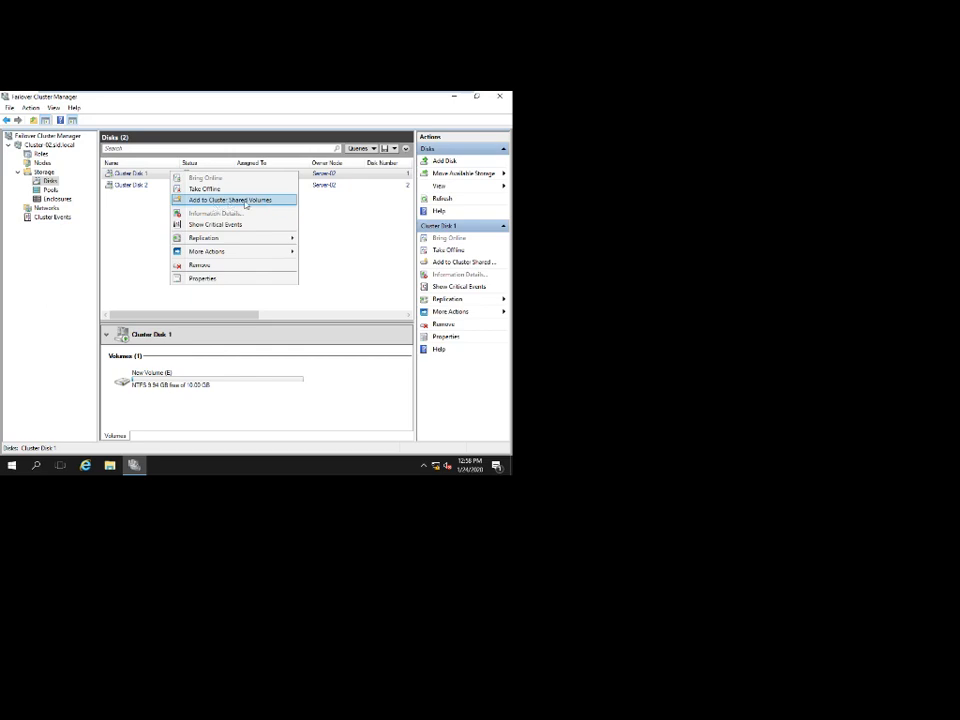
Add Cluster Disk 1 to Cluster Shared Volumes and verify Volume1 exists under C:\ClusterStorage.
{"action": "left_click", "coordinate": [245, 203]}
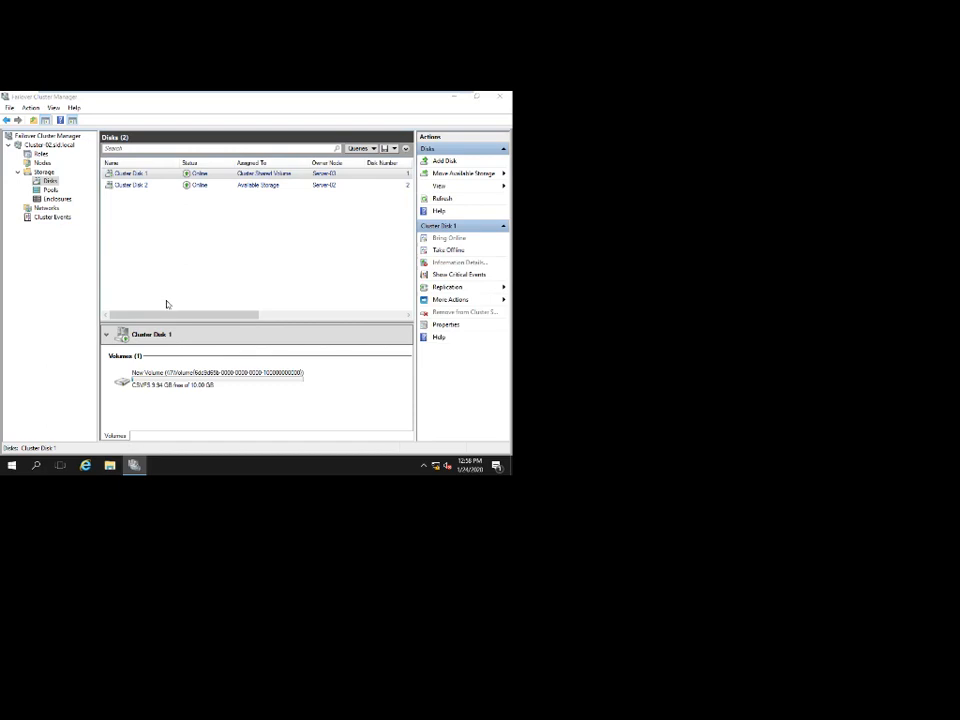
{"action": "key", "text": "super+e"}
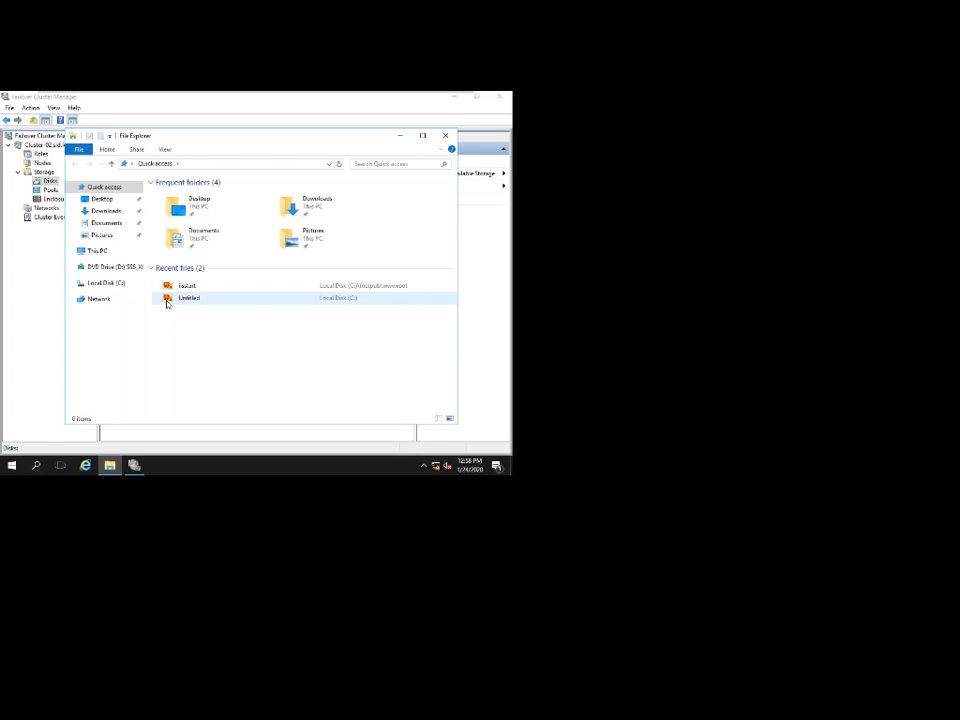
{"action": "left_click", "coordinate": [97, 251]}
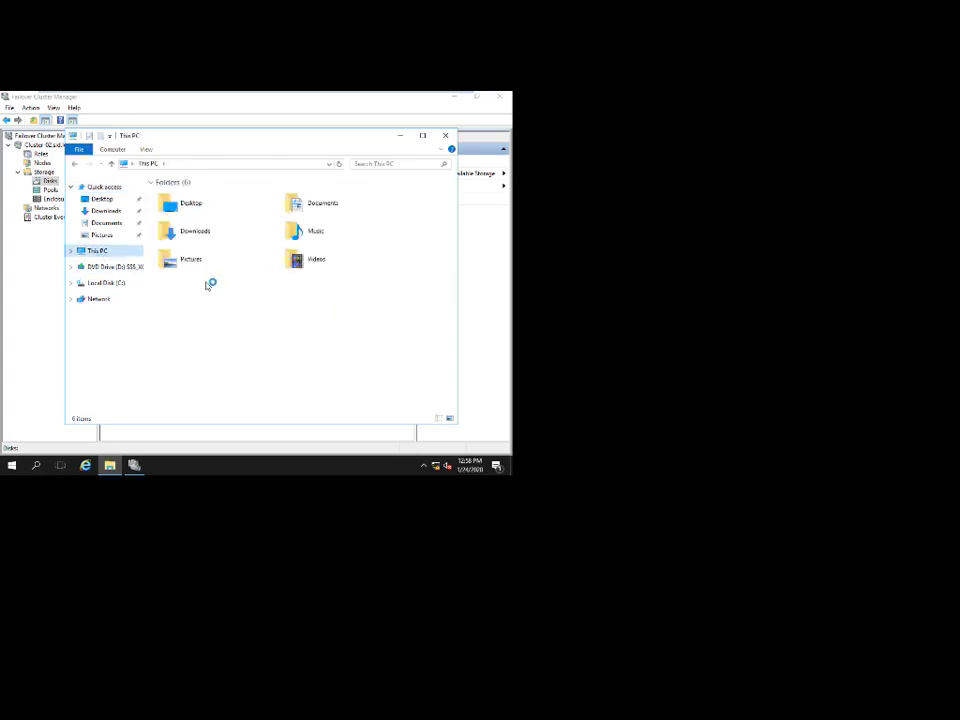
{"action": "left_click", "coordinate": [196, 306]}
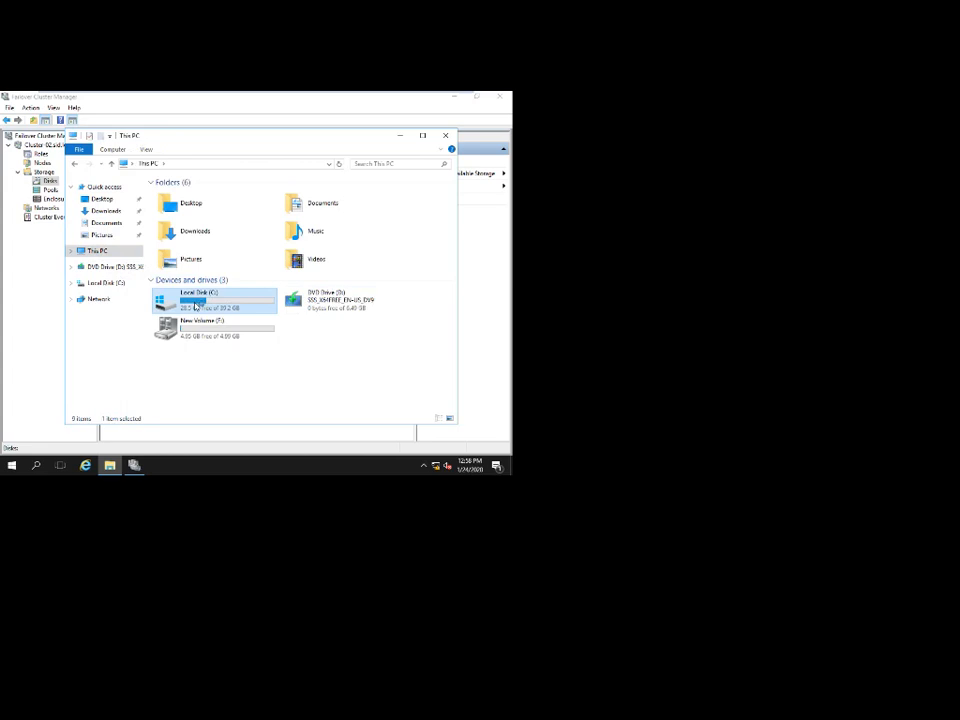
{"action": "double_click", "coordinate": [196, 306]}
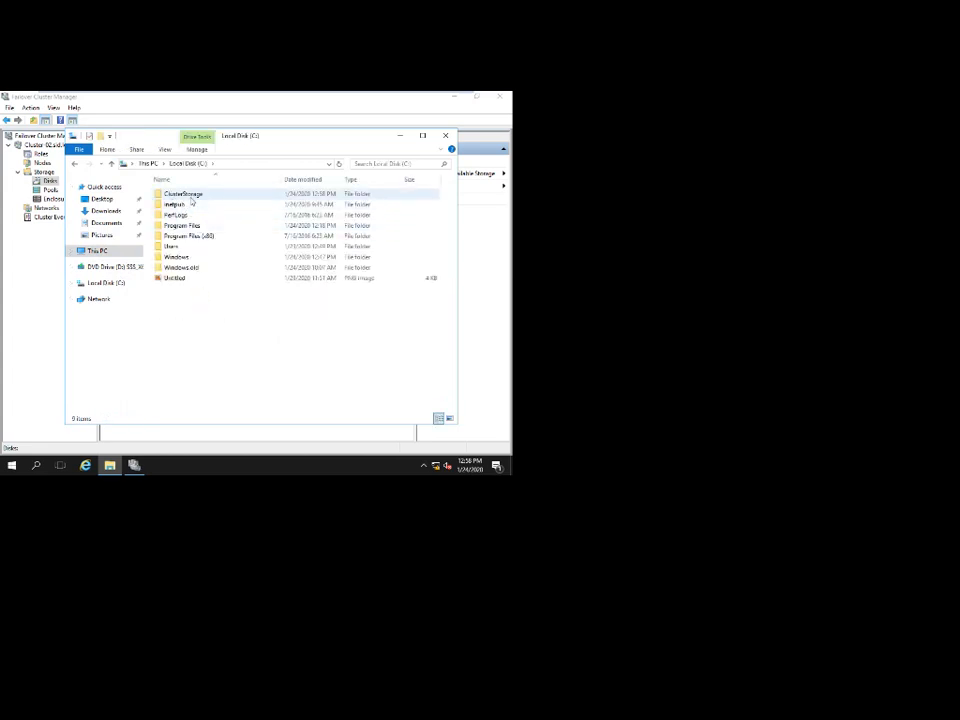
{"action": "double_click", "coordinate": [189, 194]}
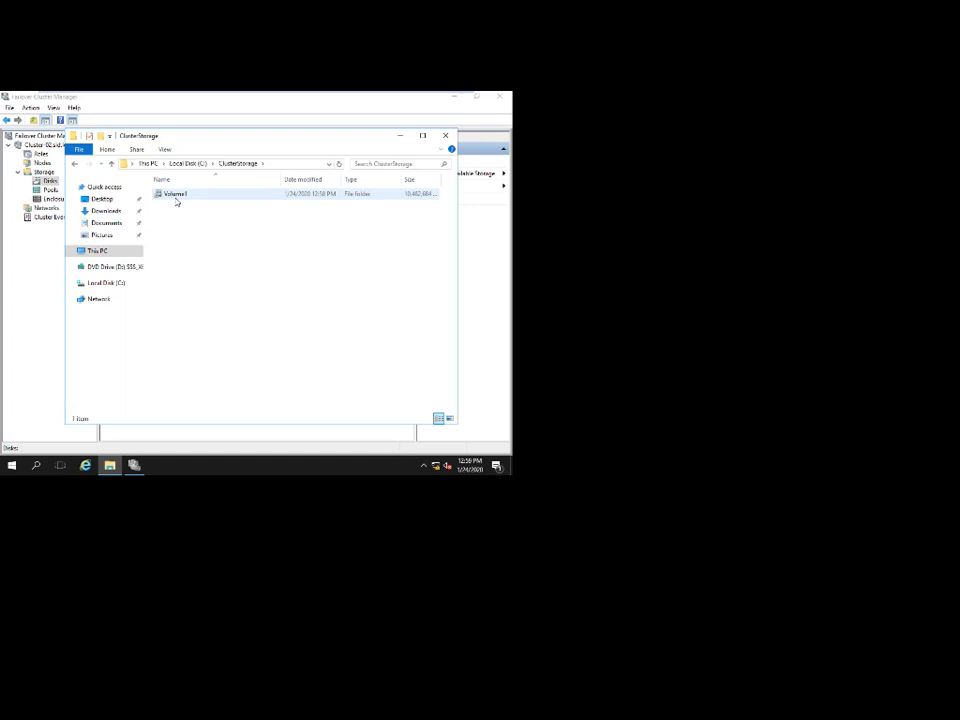
{"action": "left_click", "coordinate": [445, 135]}
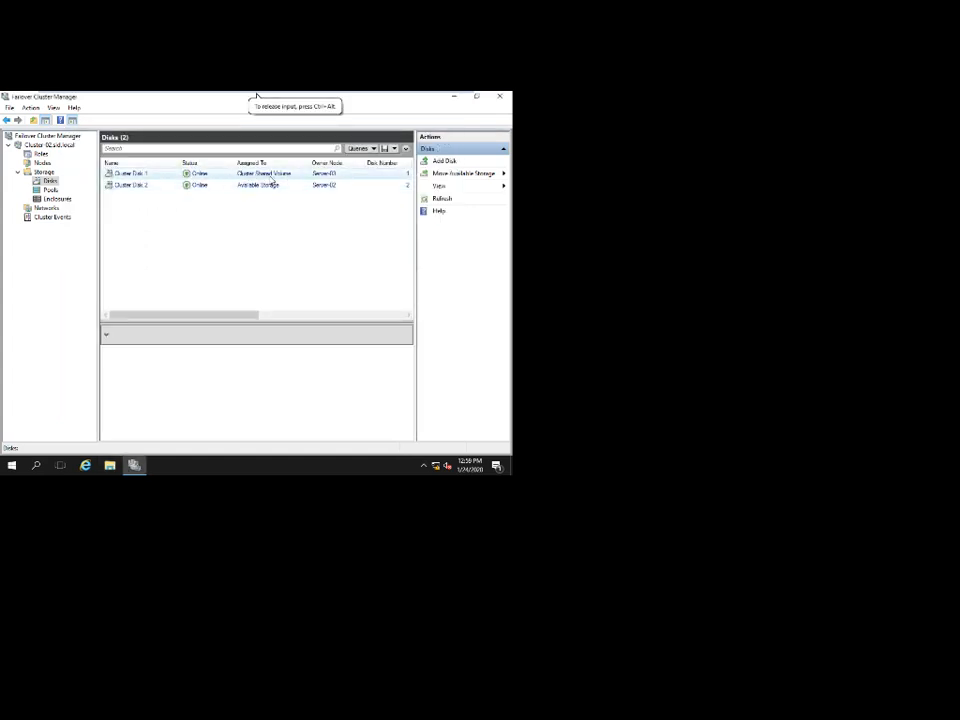
From Roles, begin a new clustered virtual machine targeted at node Server-02.
{"action": "left_click", "coordinate": [48, 180]}
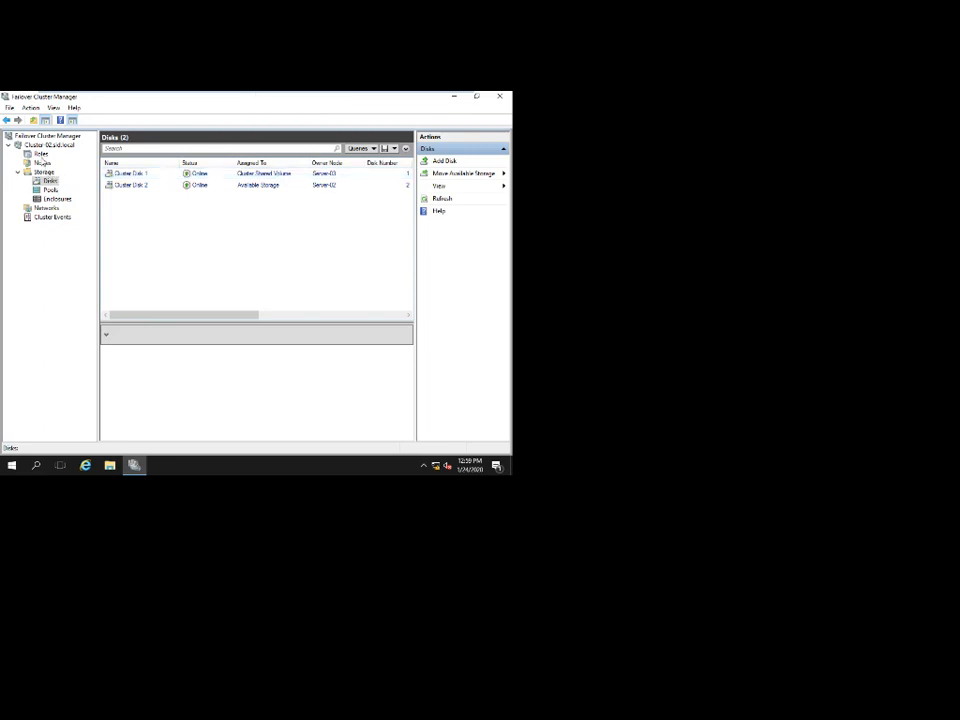
{"action": "left_click", "coordinate": [41, 154]}
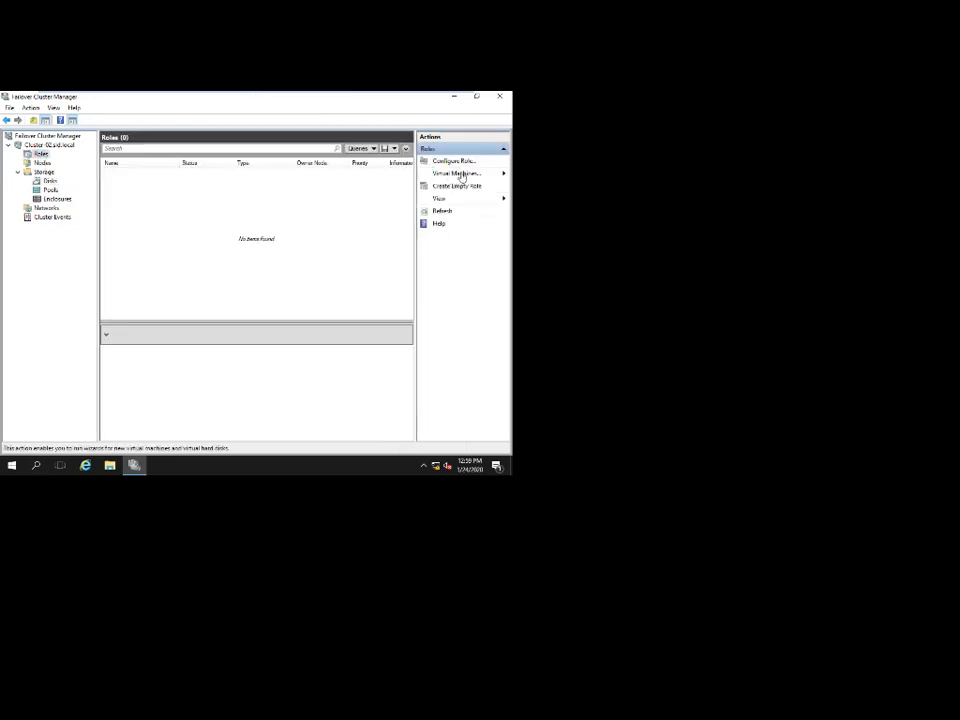
{"action": "left_click", "coordinate": [460, 175]}
{"action": "left_click", "coordinate": [447, 175]}
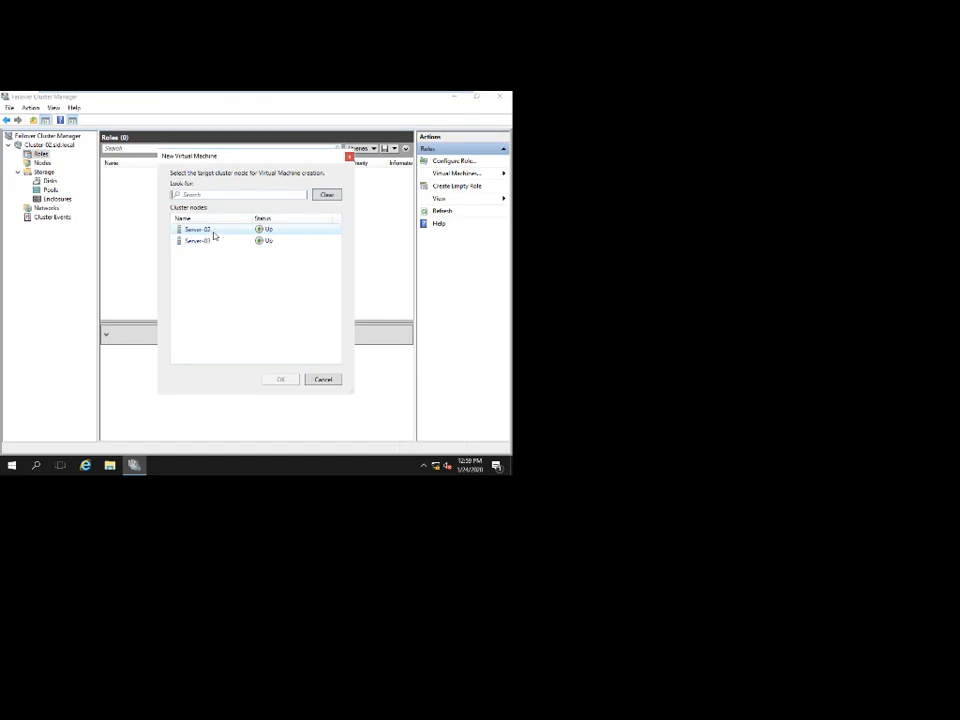
{"action": "left_click", "coordinate": [212, 232]}
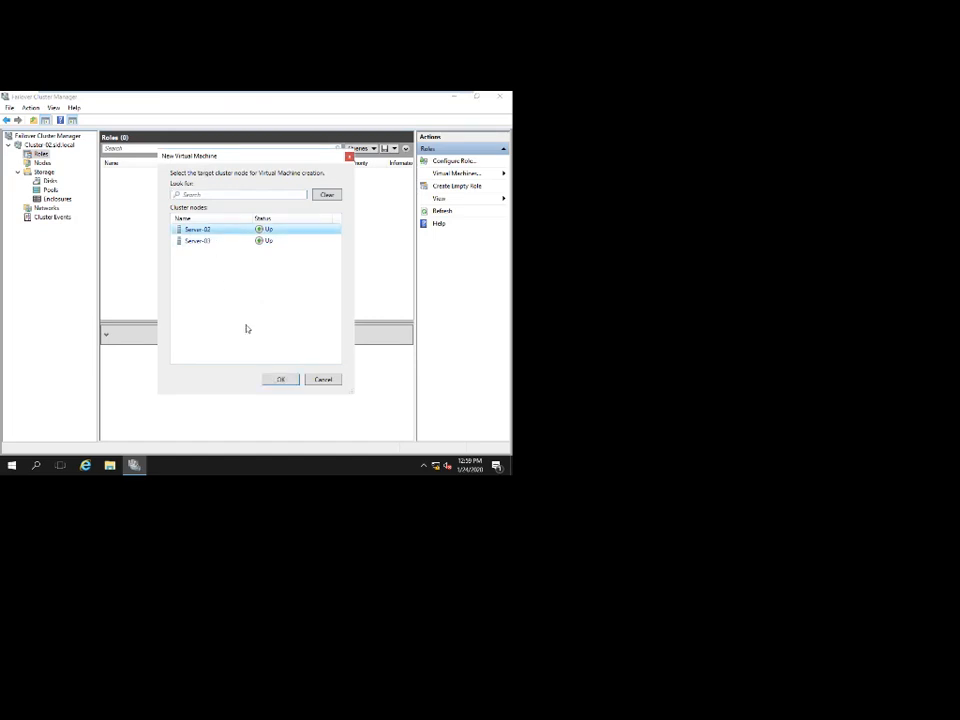
{"action": "left_click", "coordinate": [280, 379]}
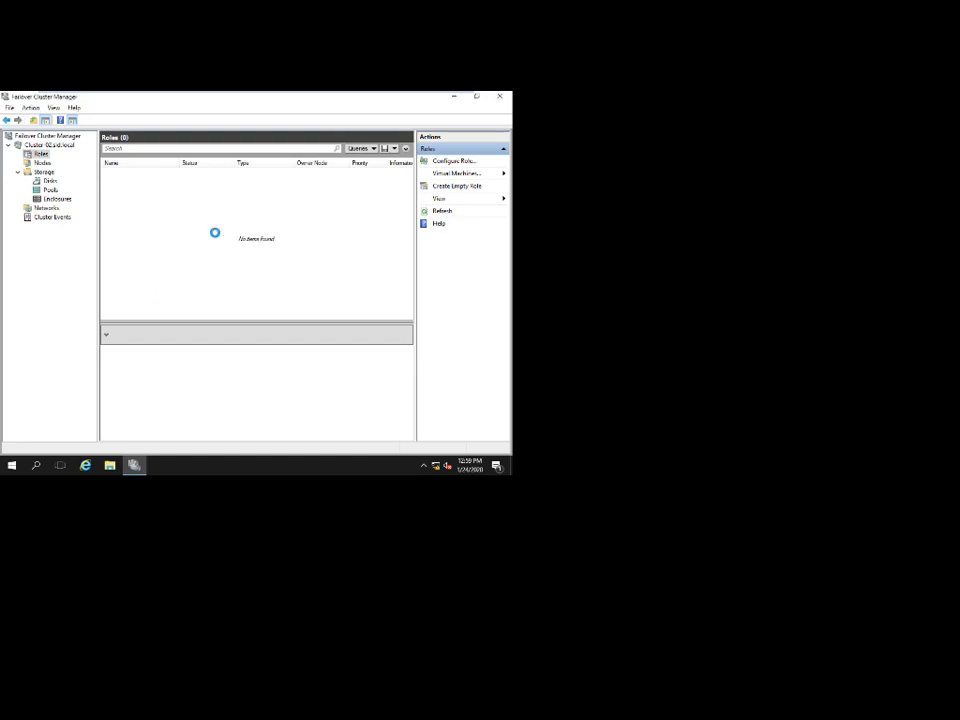
{"action": "mouse_move", "coordinate": [332, 94]}
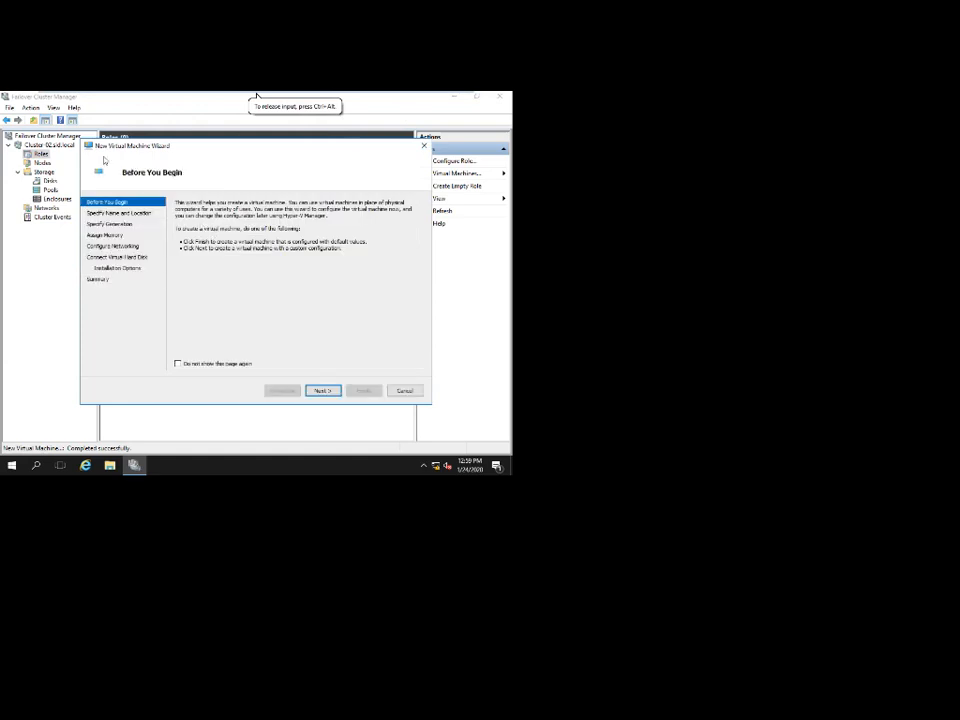
Name the virtual machine vm-01 and store it in C:\ClusterStorage\Volume1.
{"action": "left_click", "coordinate": [323, 390]}
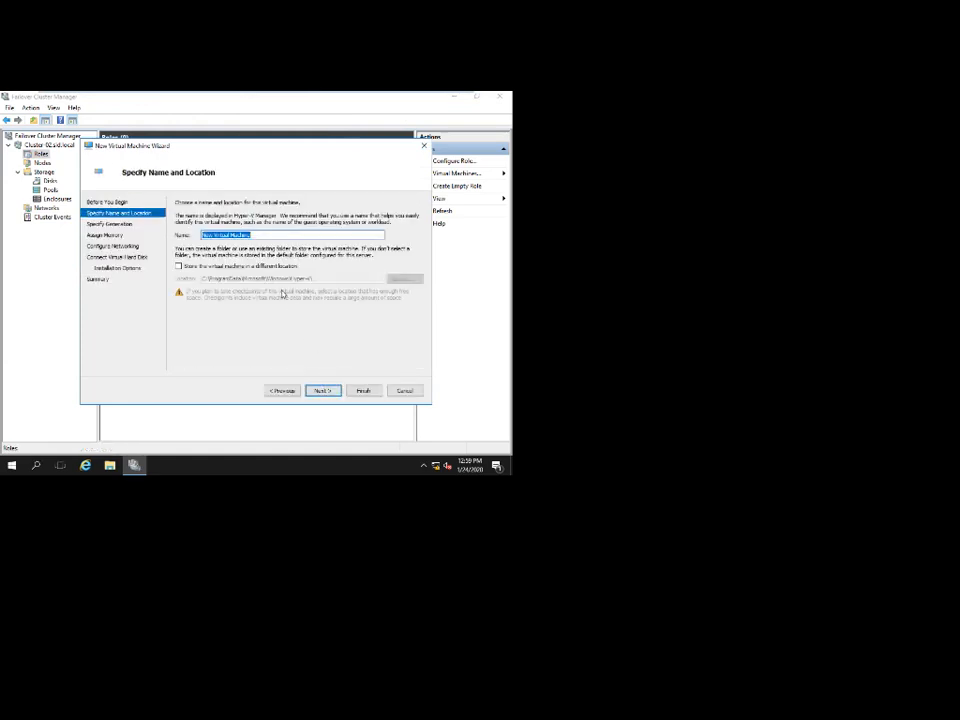
{"action": "type", "text": "vm-01"}
{"action": "left_click", "coordinate": [244, 267]}
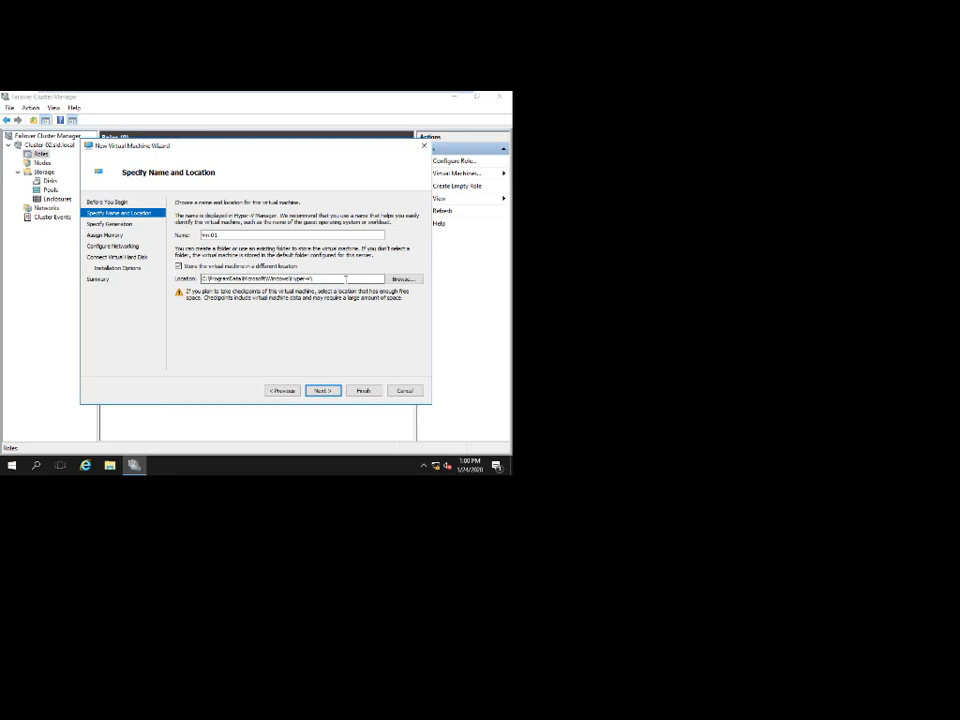
{"action": "left_click", "coordinate": [401, 278]}
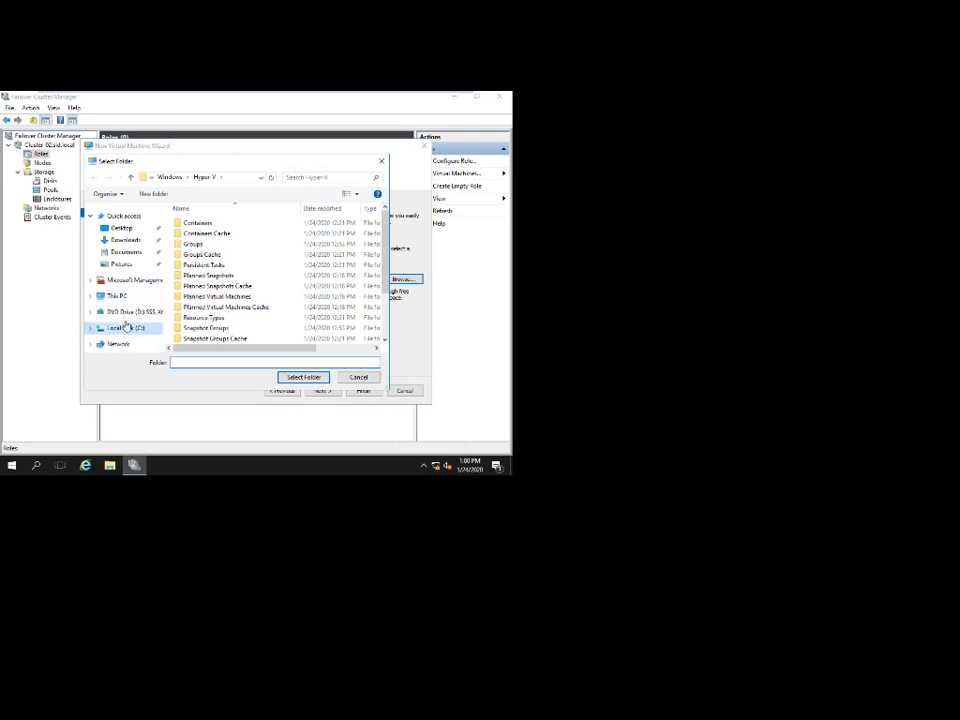
{"action": "left_click", "coordinate": [127, 328]}
{"action": "double_click", "coordinate": [203, 223]}
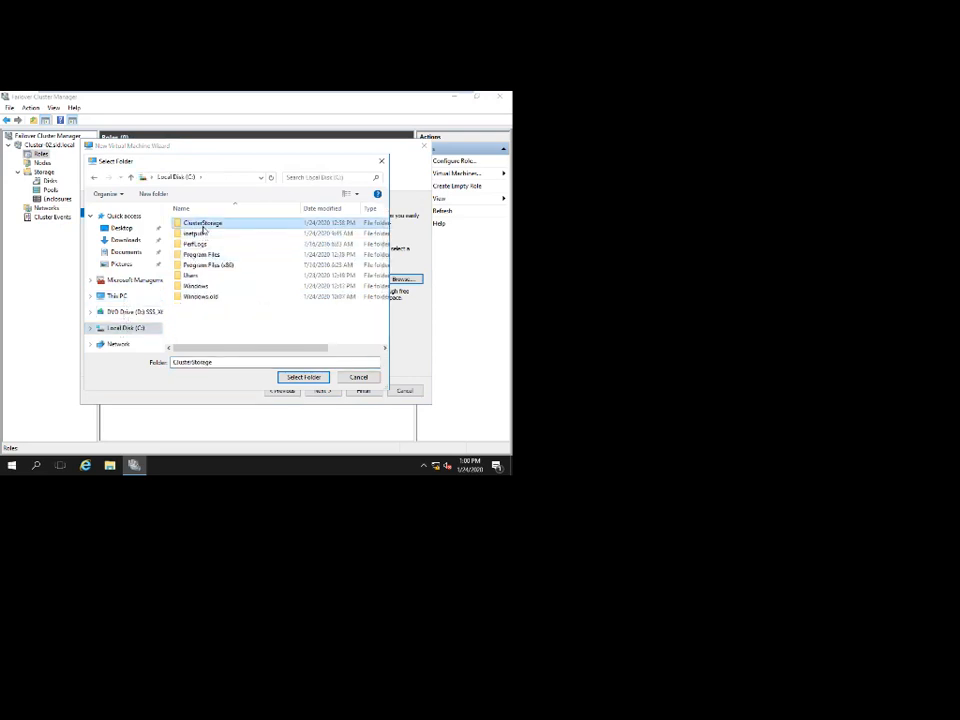
{"action": "double_click", "coordinate": [195, 223]}
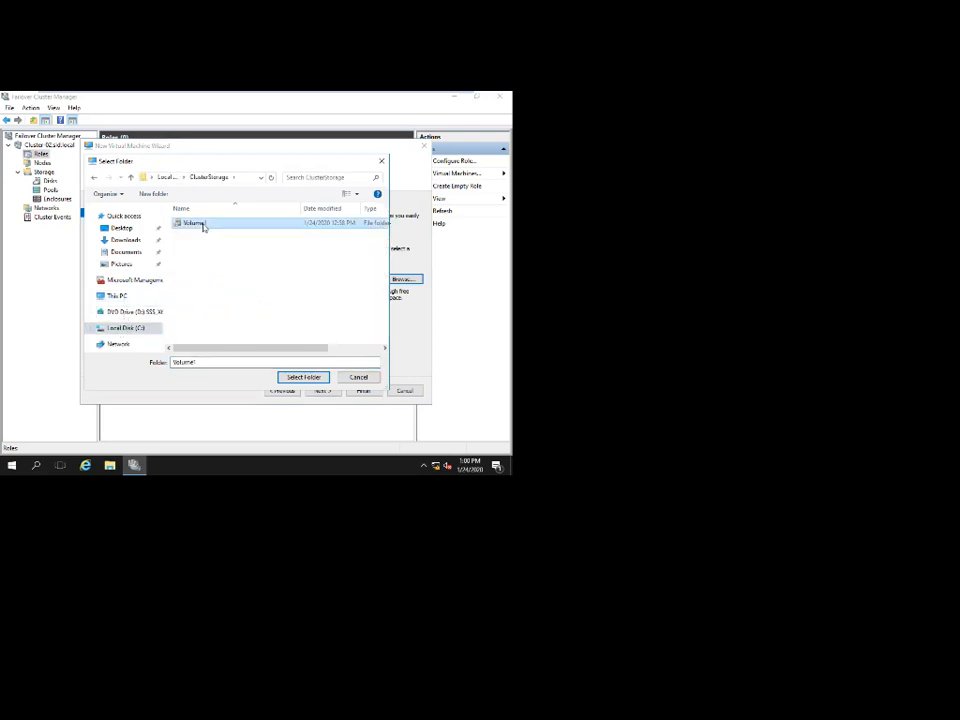
{"action": "left_click", "coordinate": [302, 377]}
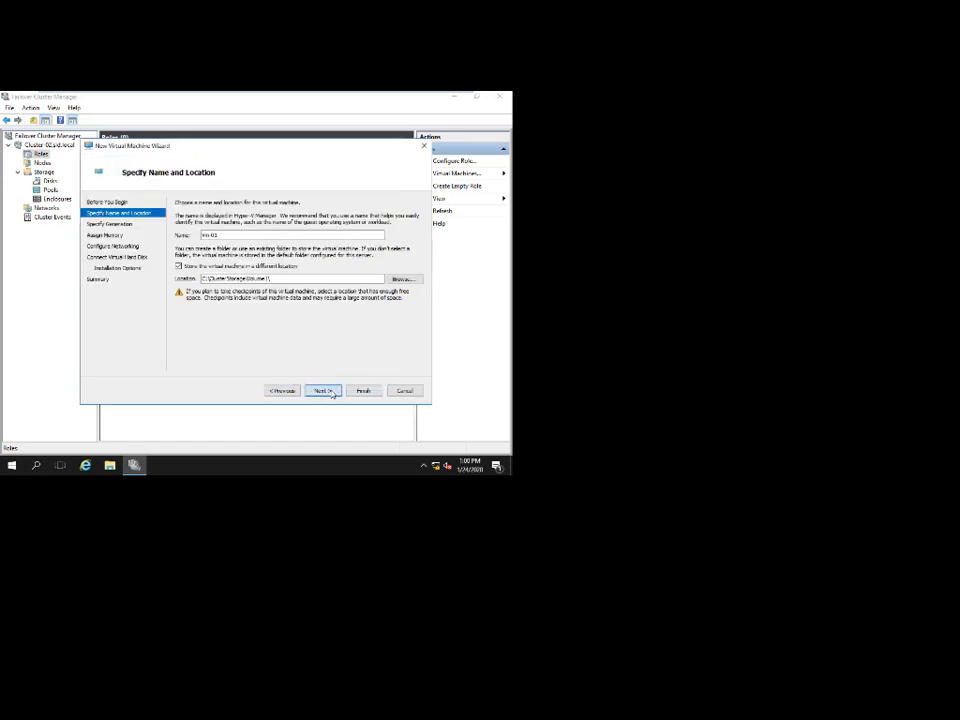
Keep the default generation, give it 512 MB memory and disk size 1, then create it.
{"action": "left_click", "coordinate": [330, 392]}
{"action": "left_click", "coordinate": [330, 391]}
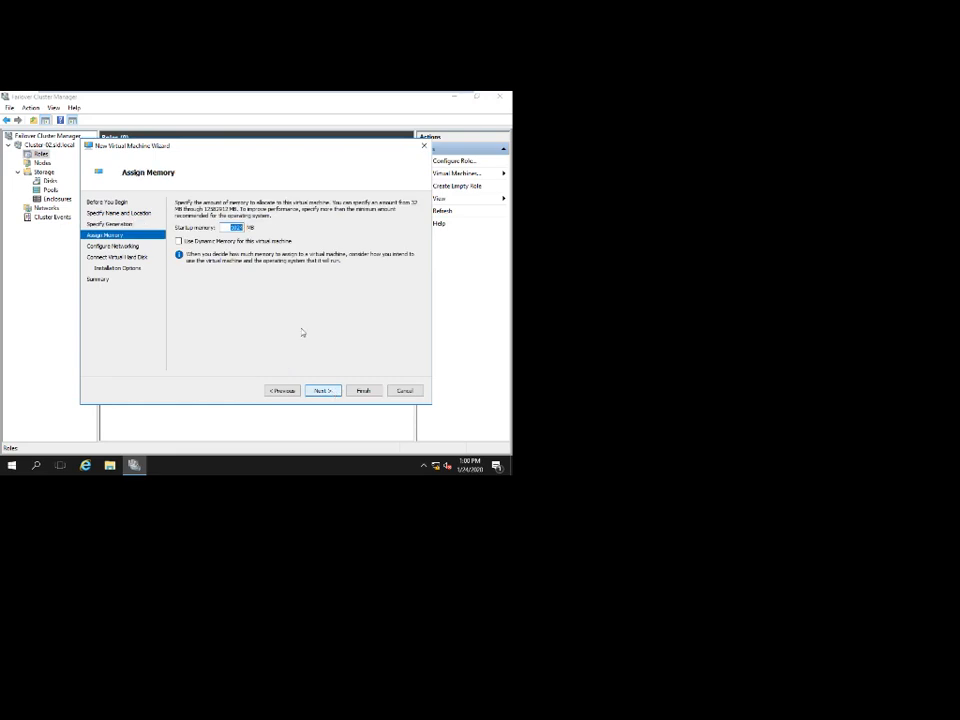
{"action": "type", "text": "512"}
{"action": "left_click", "coordinate": [321, 392]}
{"action": "left_click", "coordinate": [322, 391]}
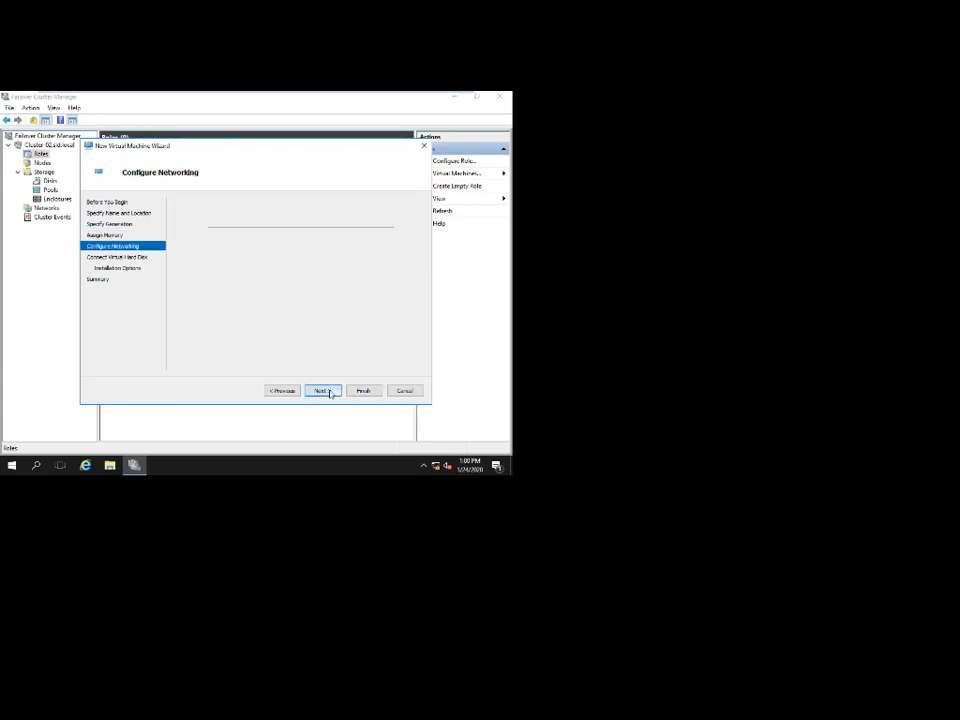
{"action": "double_click", "coordinate": [233, 273]}
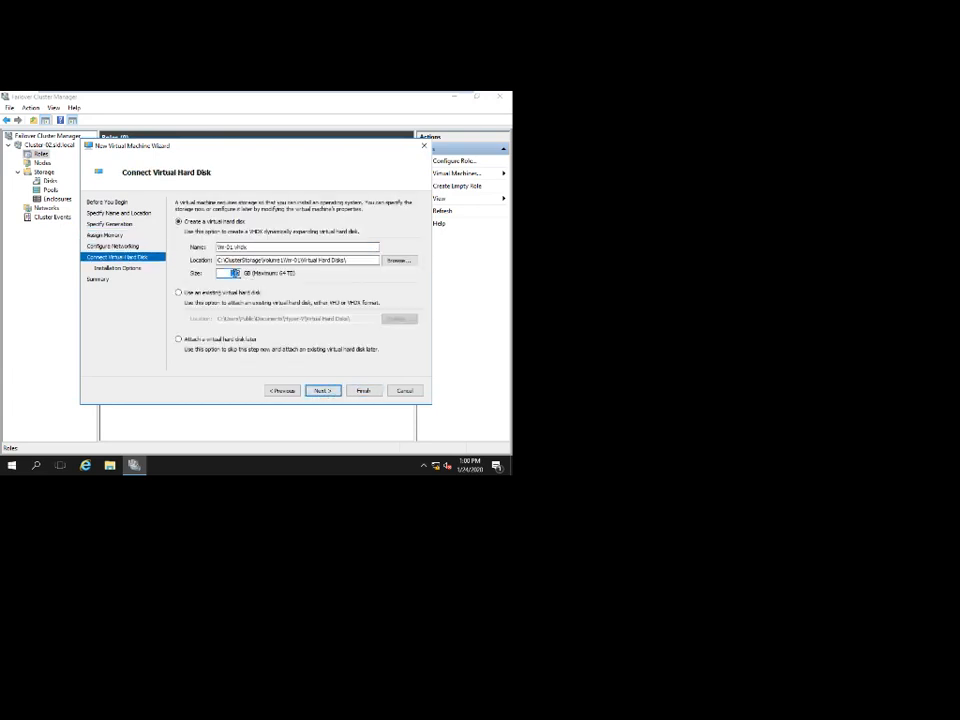
{"action": "type", "text": "1"}
{"action": "left_click", "coordinate": [322, 391]}
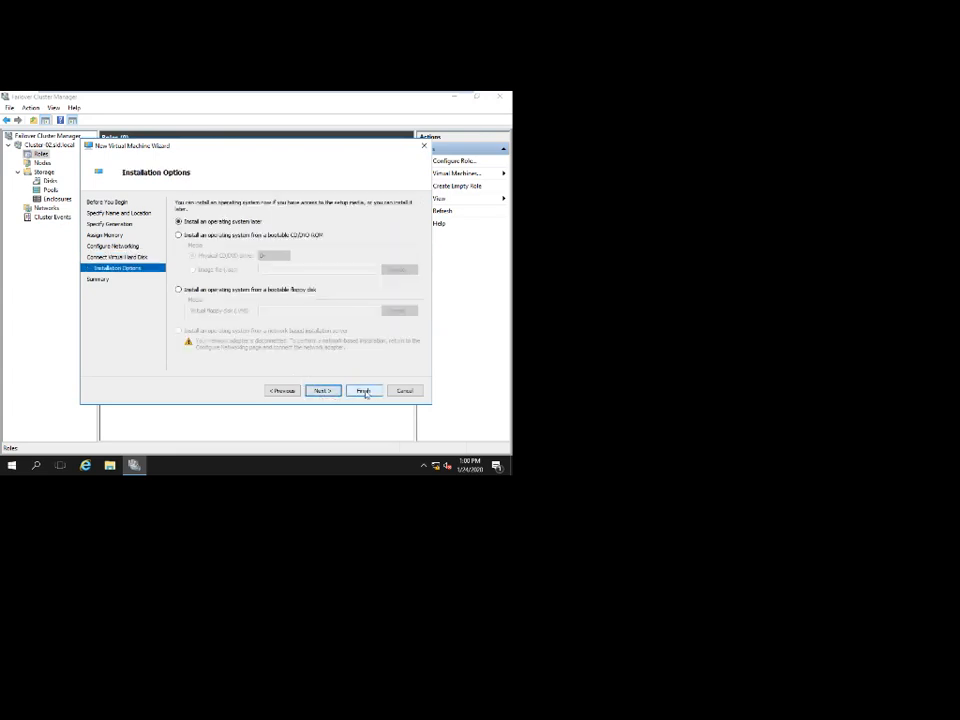
{"action": "left_click", "coordinate": [318, 391]}
{"action": "left_click", "coordinate": [362, 391]}
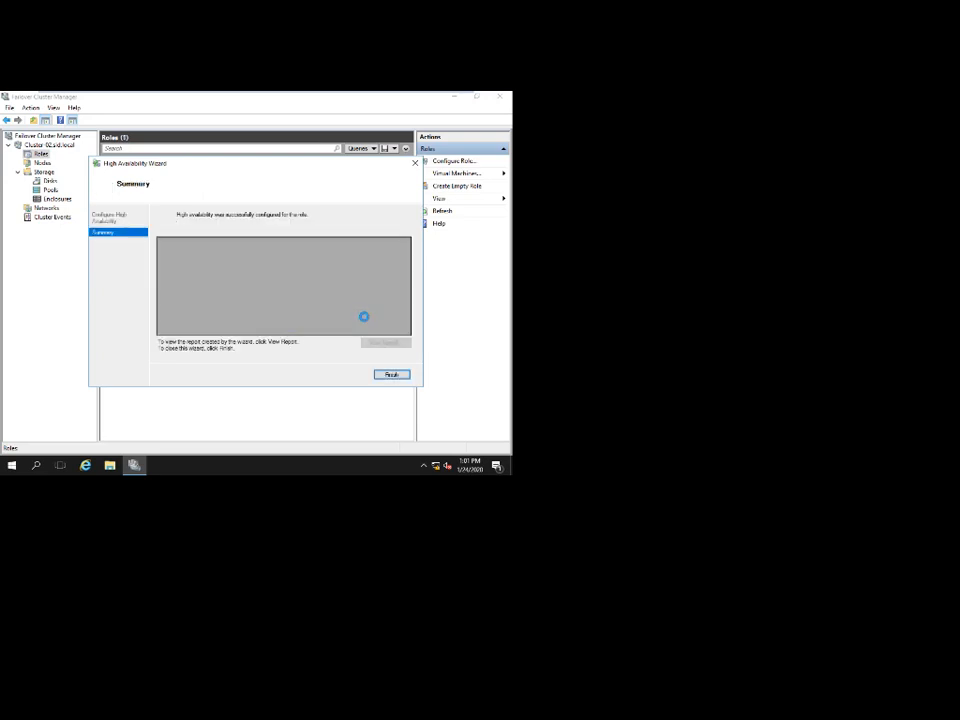
Close the completed High Availability Wizard and select the Vm-01 role.
{"action": "left_click", "coordinate": [391, 375]}
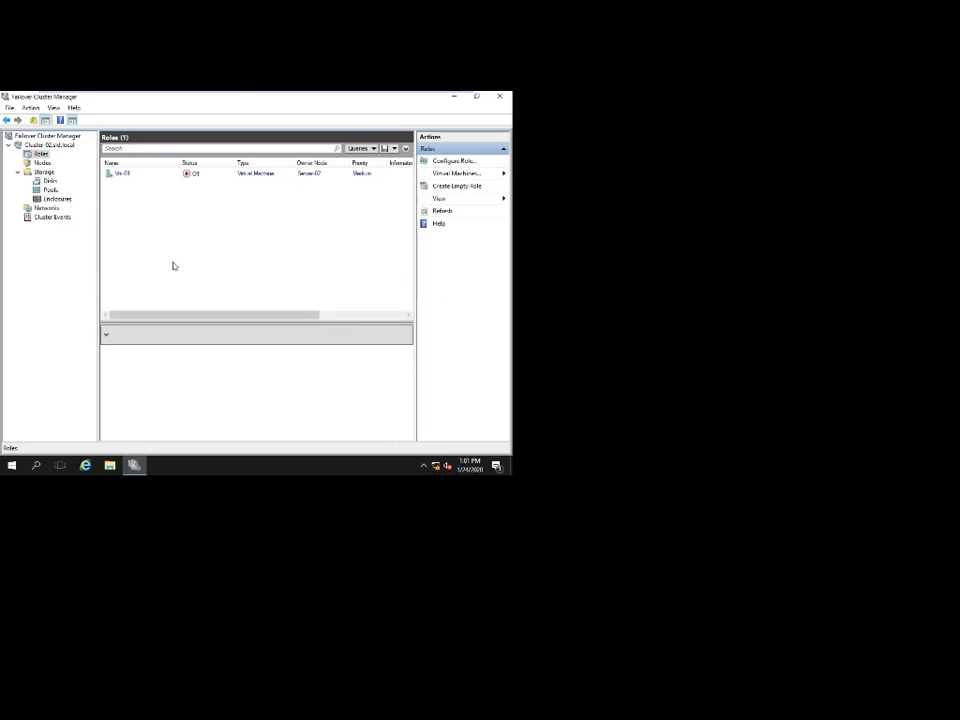
{"action": "left_click", "coordinate": [131, 178]}
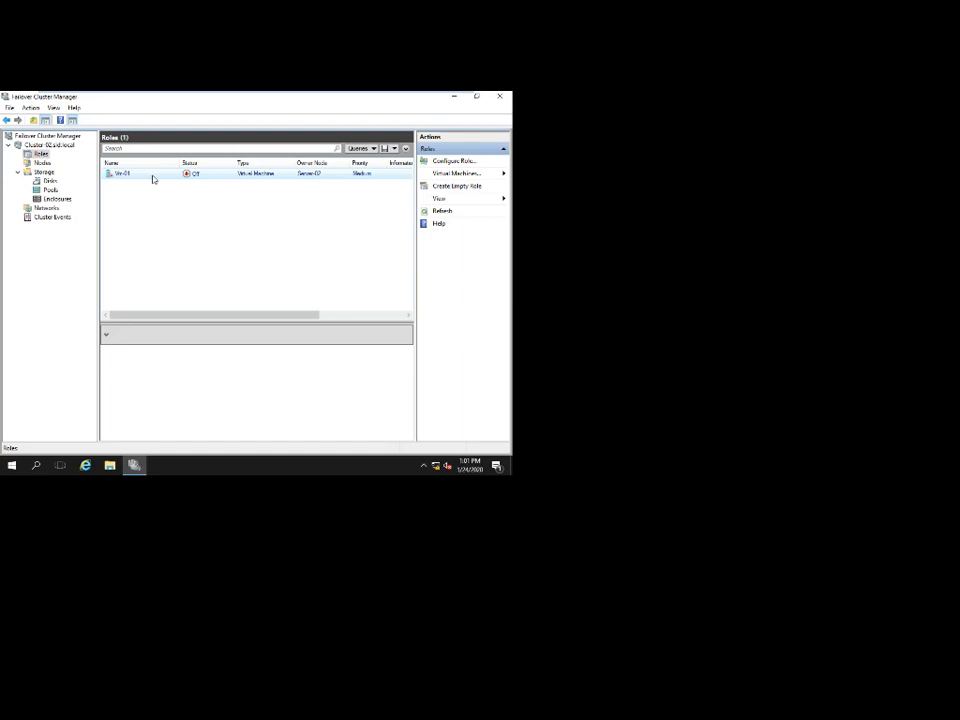
{"action": "left_click", "coordinate": [153, 177]}
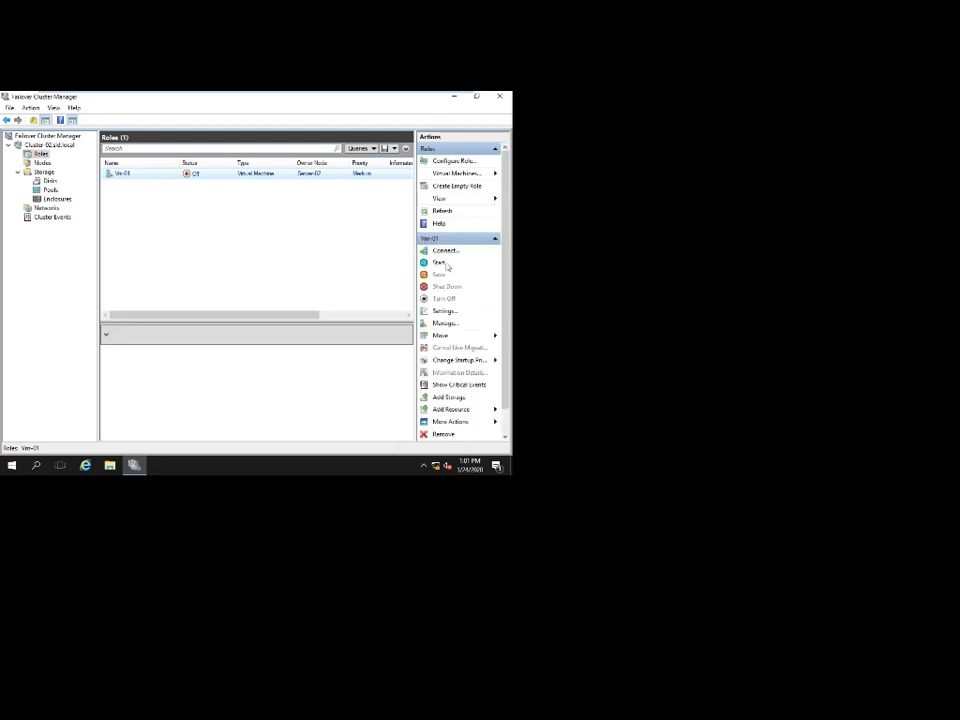
Start the Vm-01 role from its actions menu.
{"action": "right_click", "coordinate": [126, 175]}
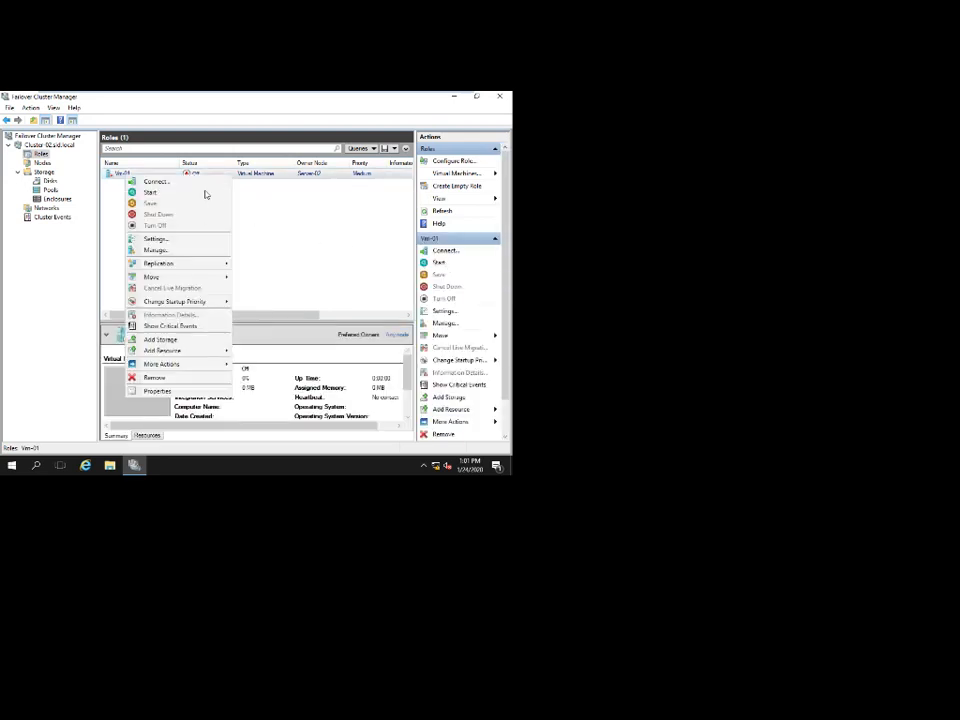
{"action": "left_click", "coordinate": [165, 195]}
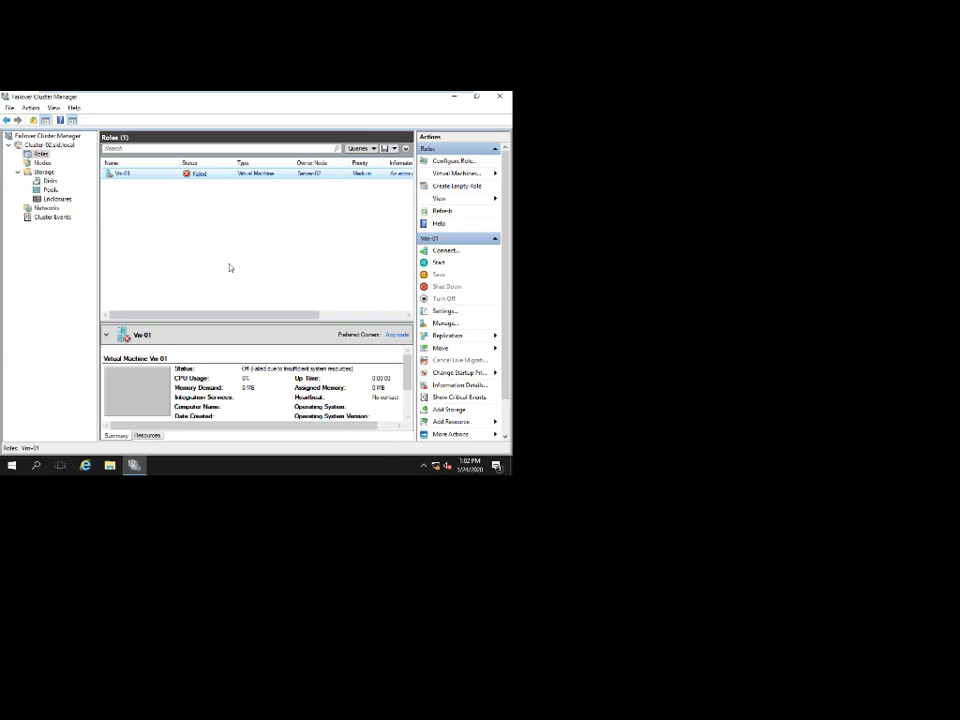
Quick-migrate Vm-01 to node Server-03.
{"action": "key", "text": "shift+F10"}
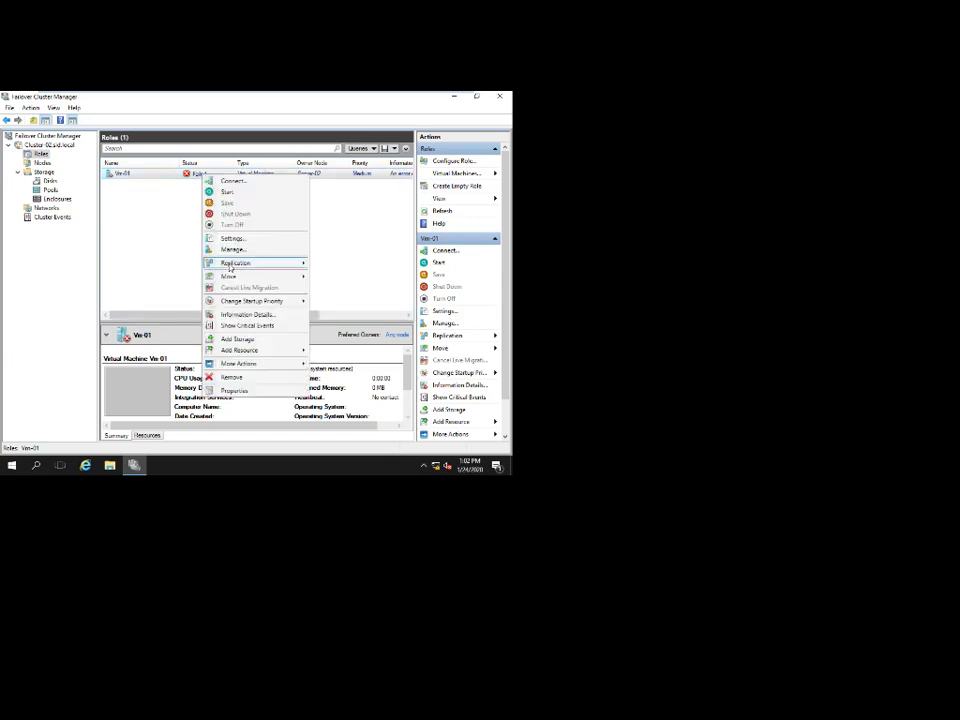
{"action": "left_click", "coordinate": [230, 264]}
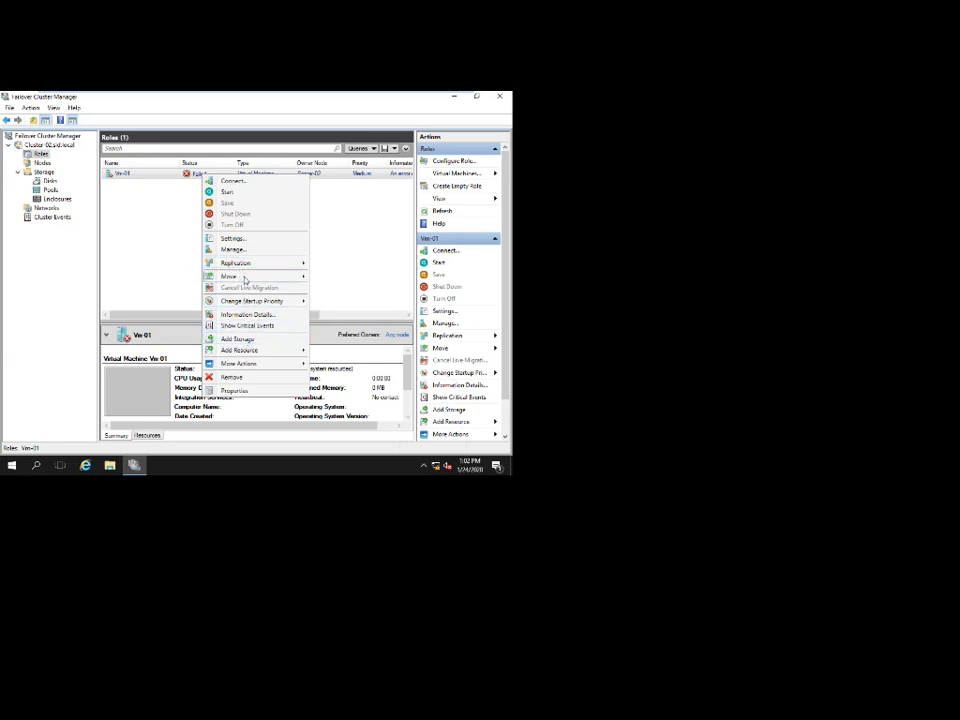
{"action": "mouse_move", "coordinate": [368, 282]}
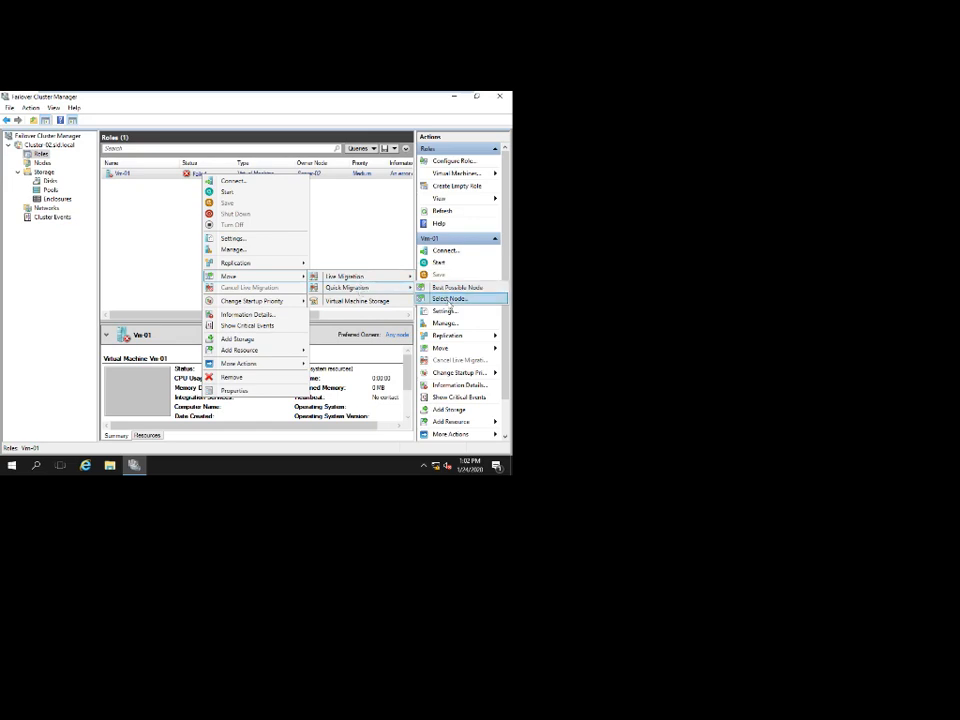
{"action": "key", "text": "Escape"}
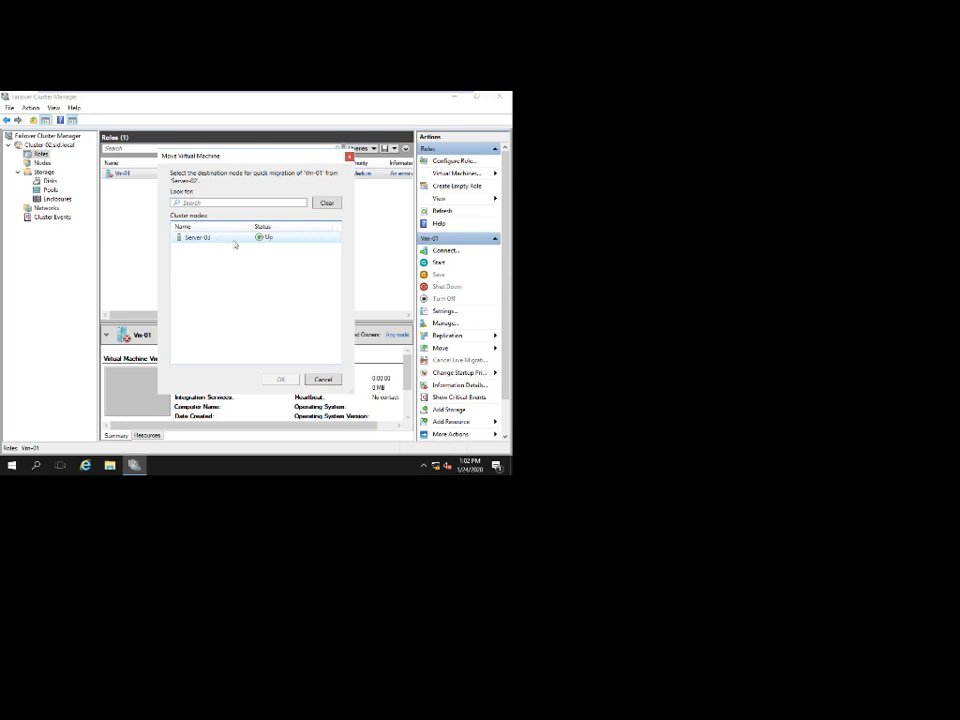
{"action": "left_click", "coordinate": [212, 242]}
{"action": "left_click", "coordinate": [281, 380]}
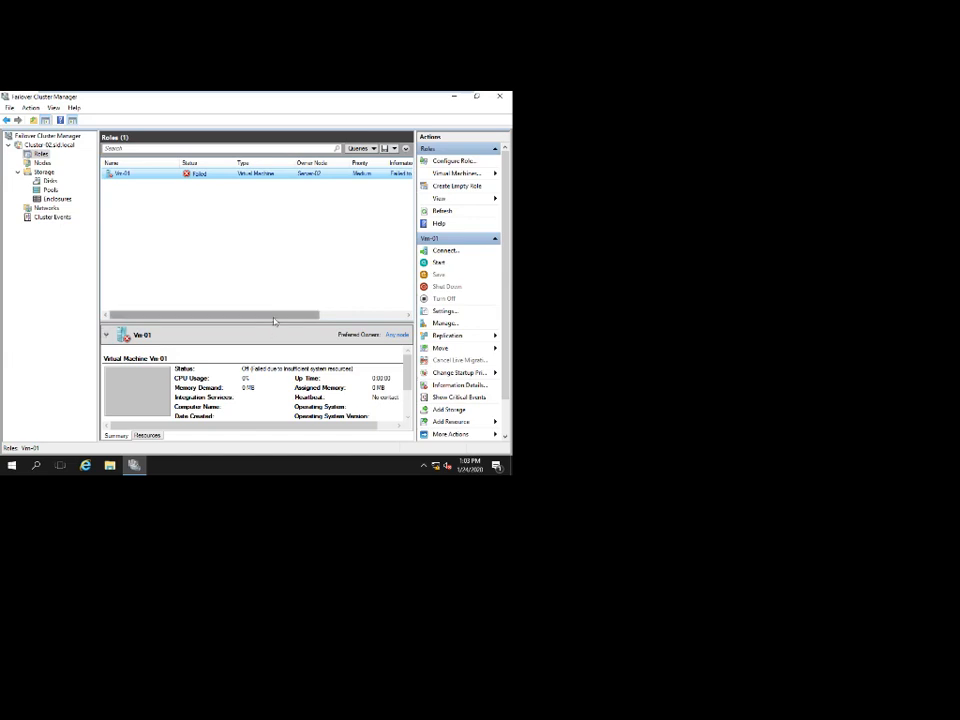
Review Vm-01's Move options without applying any, then switch to the other server's console.
{"action": "left_click_drag", "start_coordinate": [275, 315], "coordinate": [231, 326]}
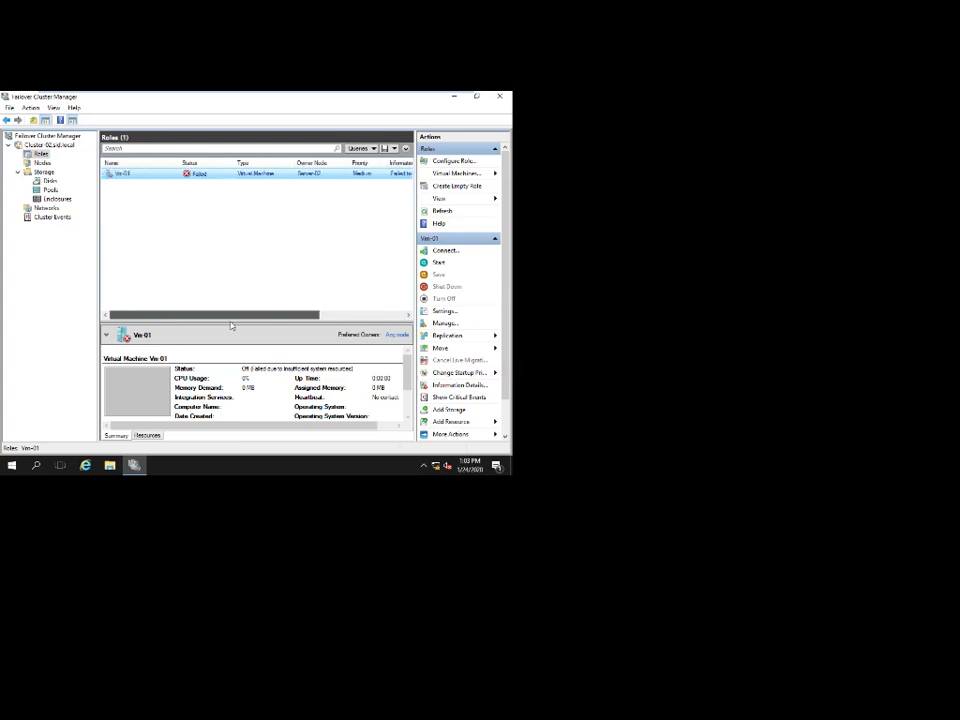
{"action": "right_click", "coordinate": [218, 176]}
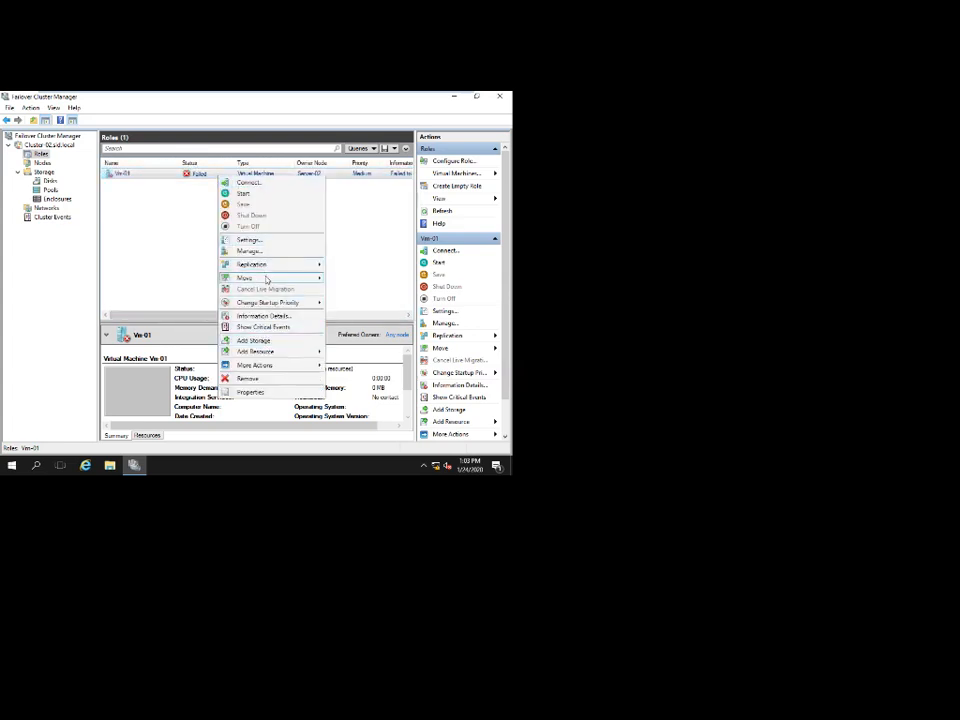
{"action": "mouse_move", "coordinate": [310, 279]}
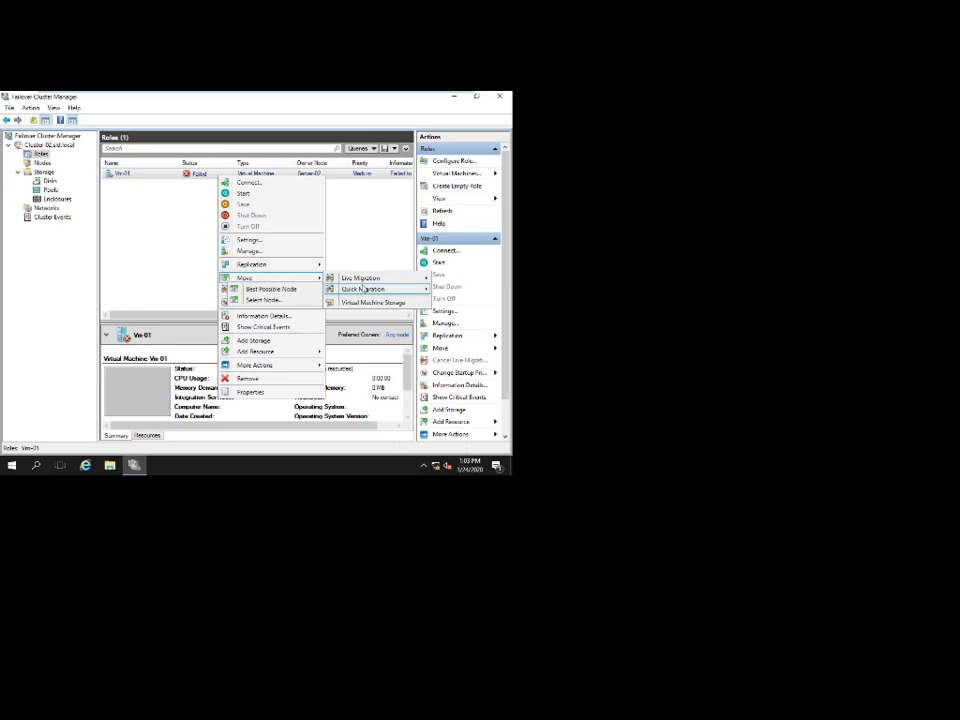
{"action": "mouse_move", "coordinate": [362, 283]}
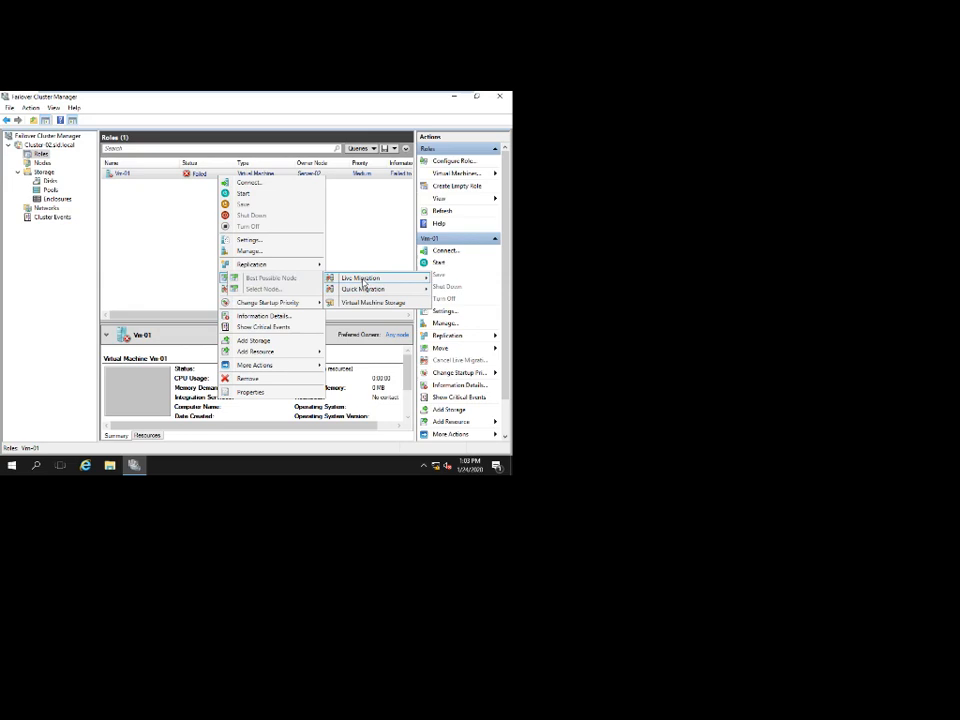
{"action": "left_click", "coordinate": [359, 257]}
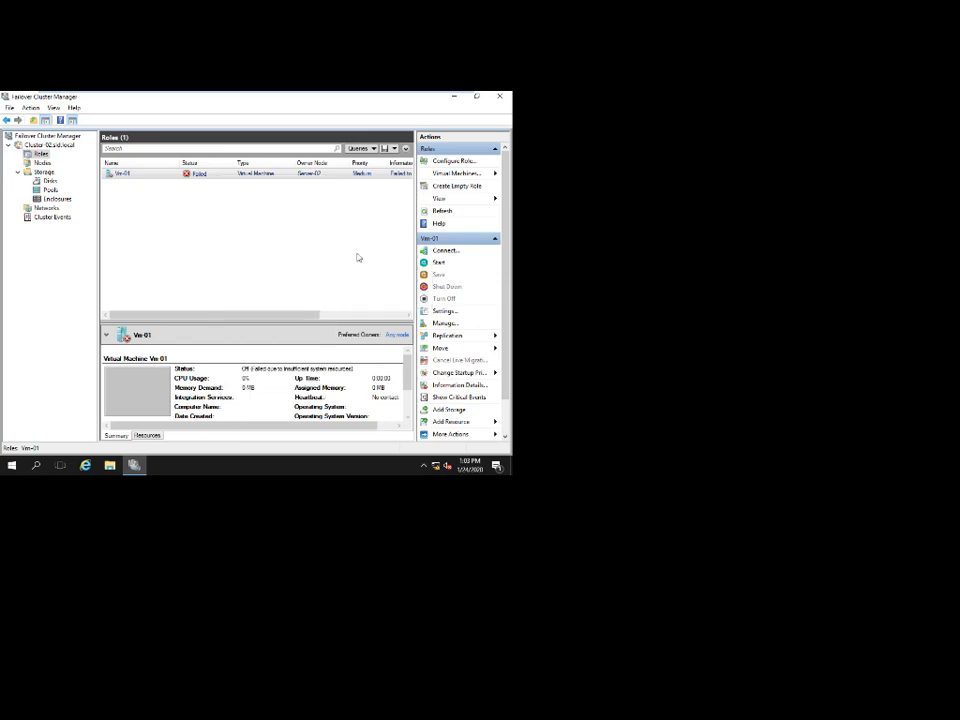
{"action": "mouse_move", "coordinate": [294, 94]}
{"action": "left_click", "coordinate": [388, 98]}
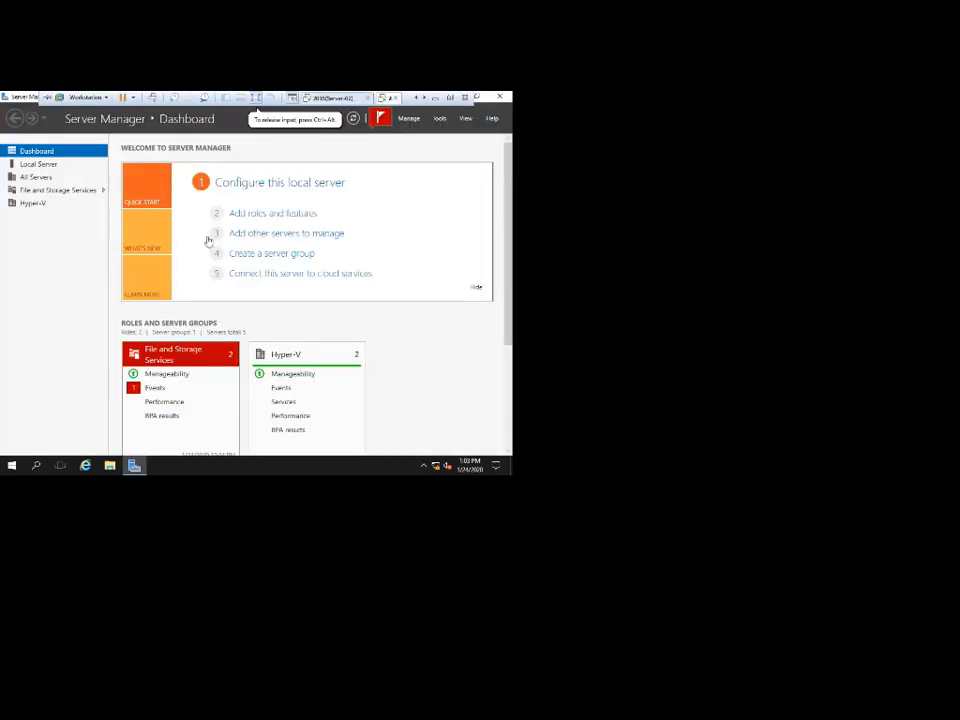
Check in Hyper-V Manager that SERVER-03 hosts no VMs, then return to Server-02.
{"action": "left_click", "coordinate": [439, 118]}
{"action": "left_click", "coordinate": [388, 219]}
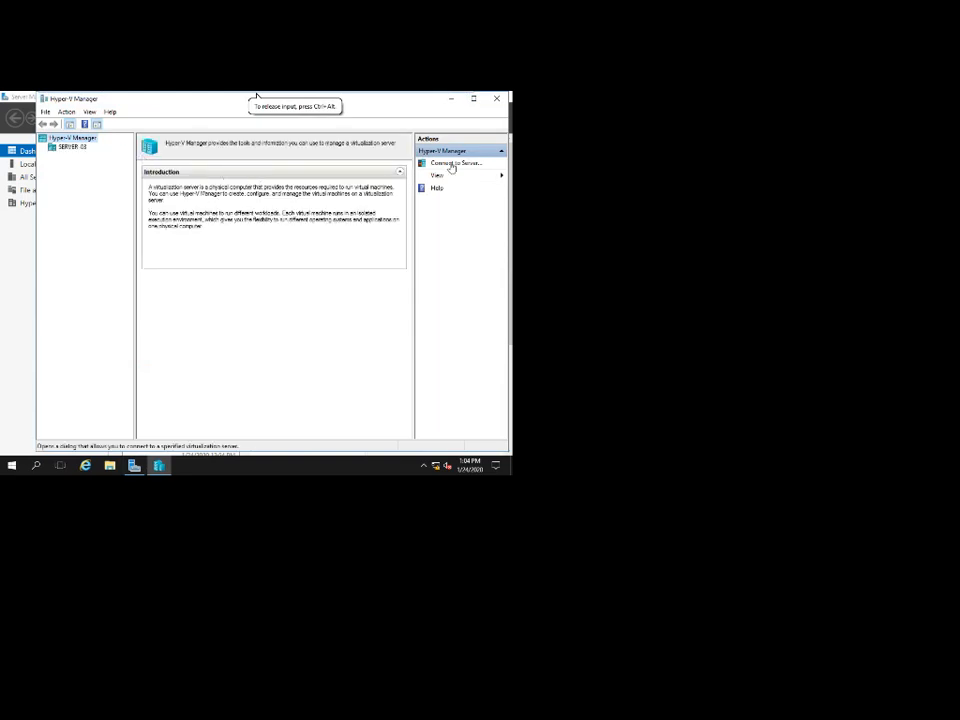
{"action": "left_click", "coordinate": [68, 147]}
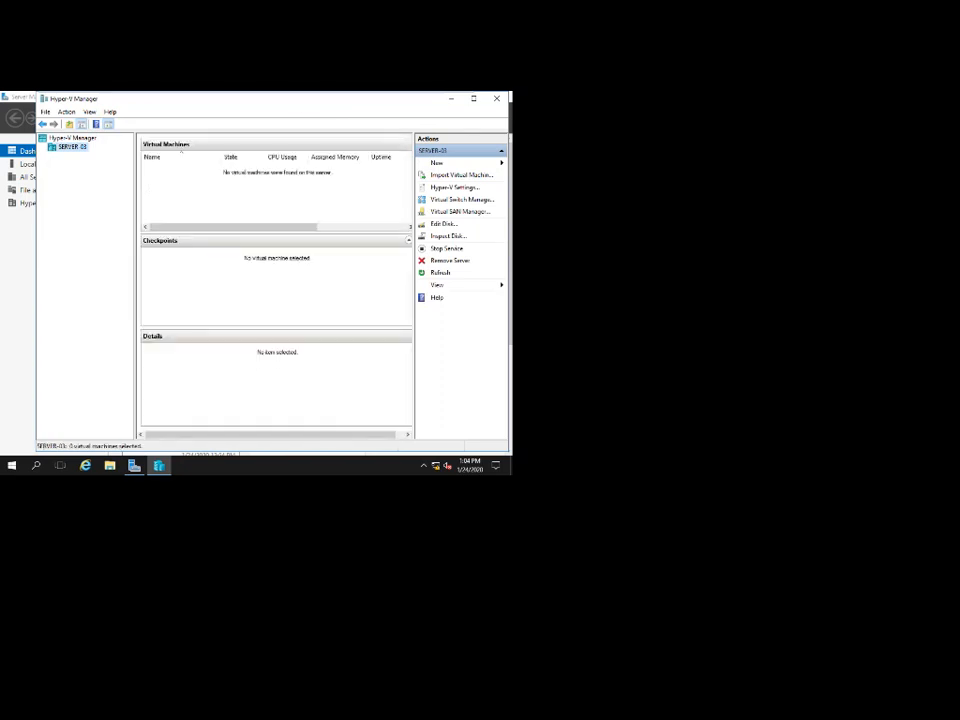
{"action": "left_click", "coordinate": [497, 98]}
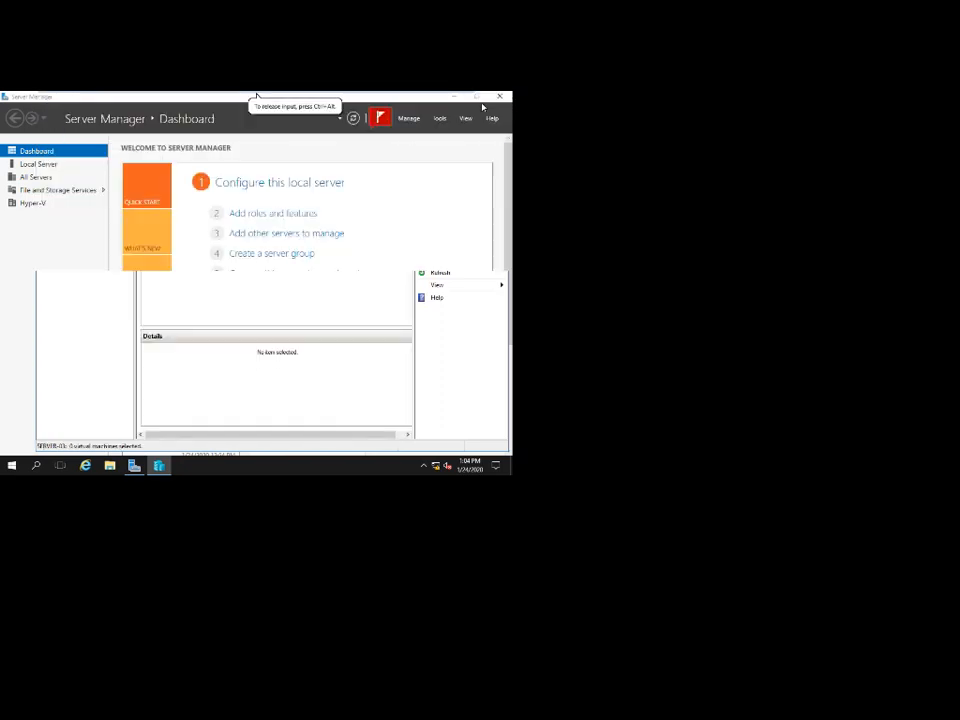
{"action": "left_click", "coordinate": [341, 98]}
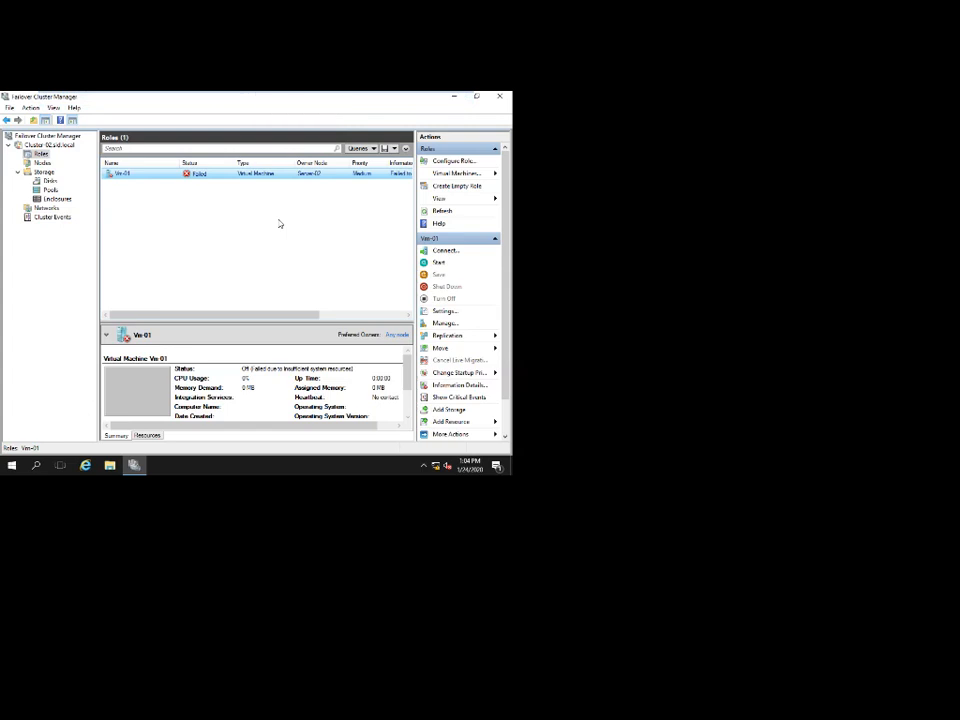
{"action": "right_click", "coordinate": [207, 175]}
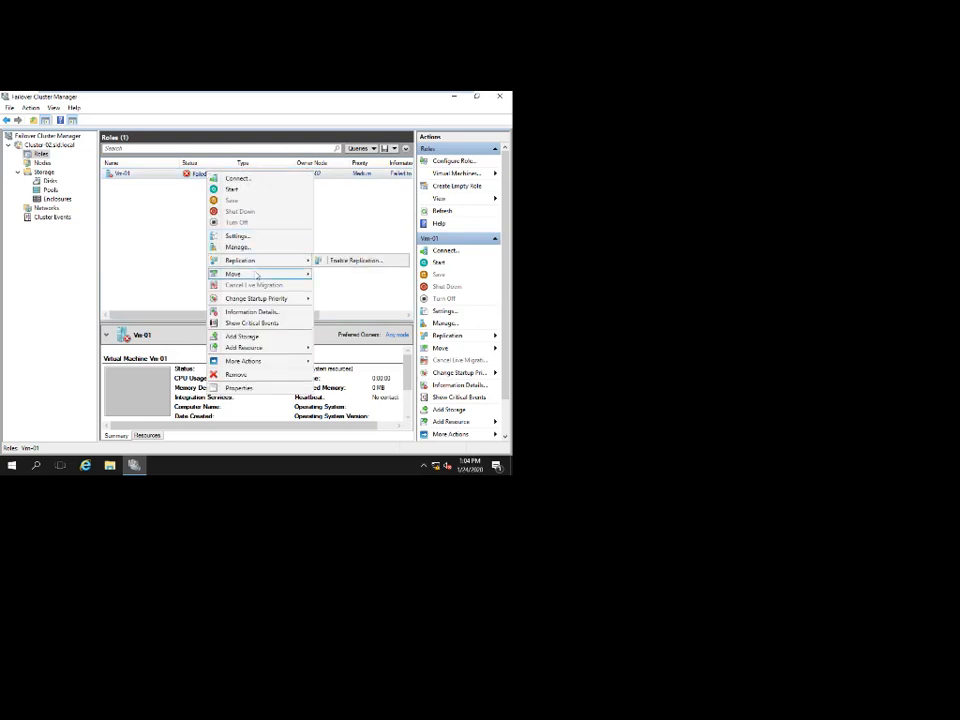
{"action": "mouse_move", "coordinate": [257, 276]}
{"action": "mouse_move", "coordinate": [350, 278]}
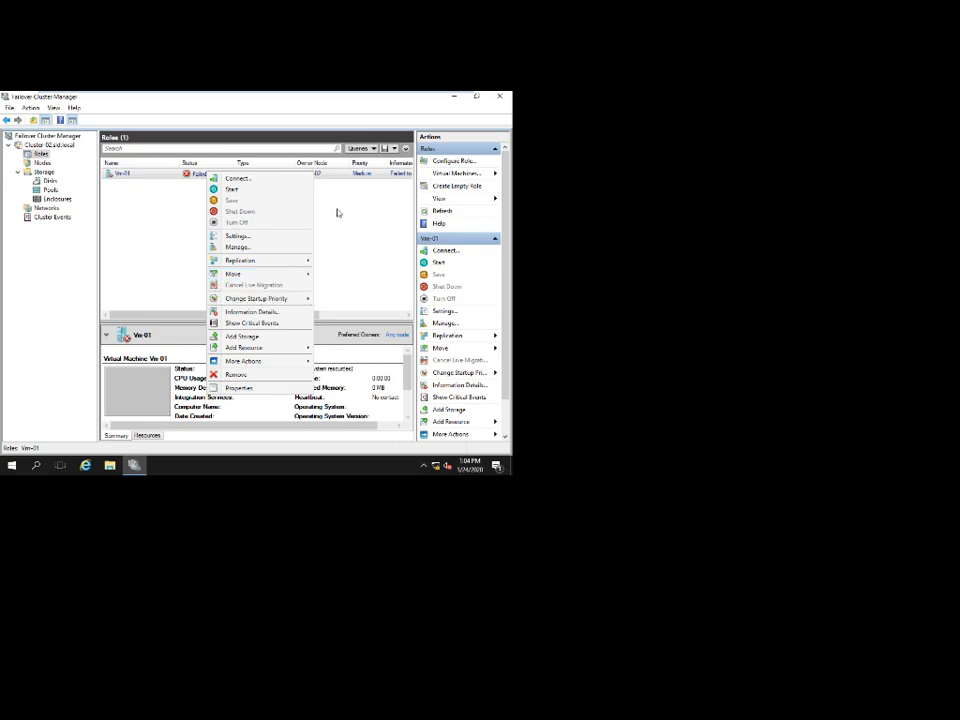
{"action": "left_click", "coordinate": [338, 212]}
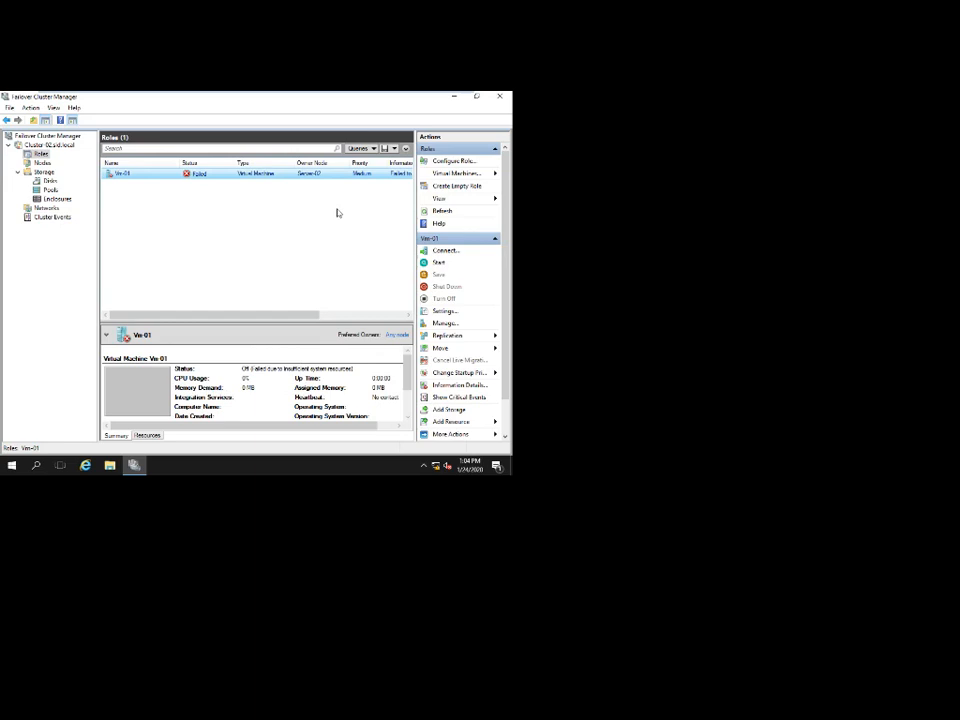
Close Failover Cluster Manager and minimize the VMware window to the host desktop.
{"action": "left_click", "coordinate": [500, 98]}
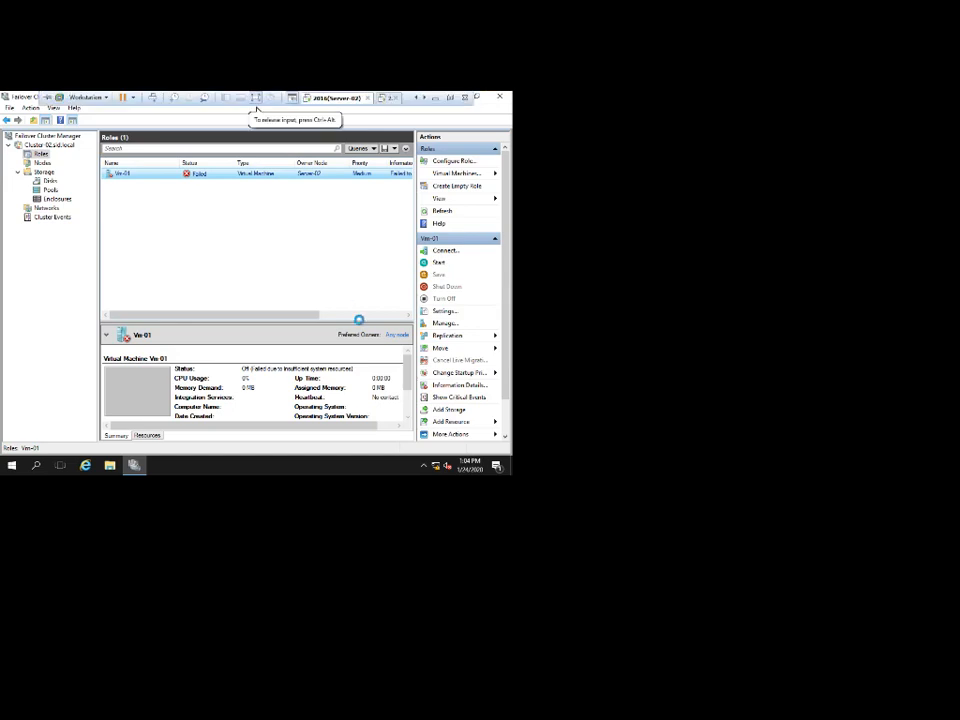
{"action": "left_click", "coordinate": [435, 98]}
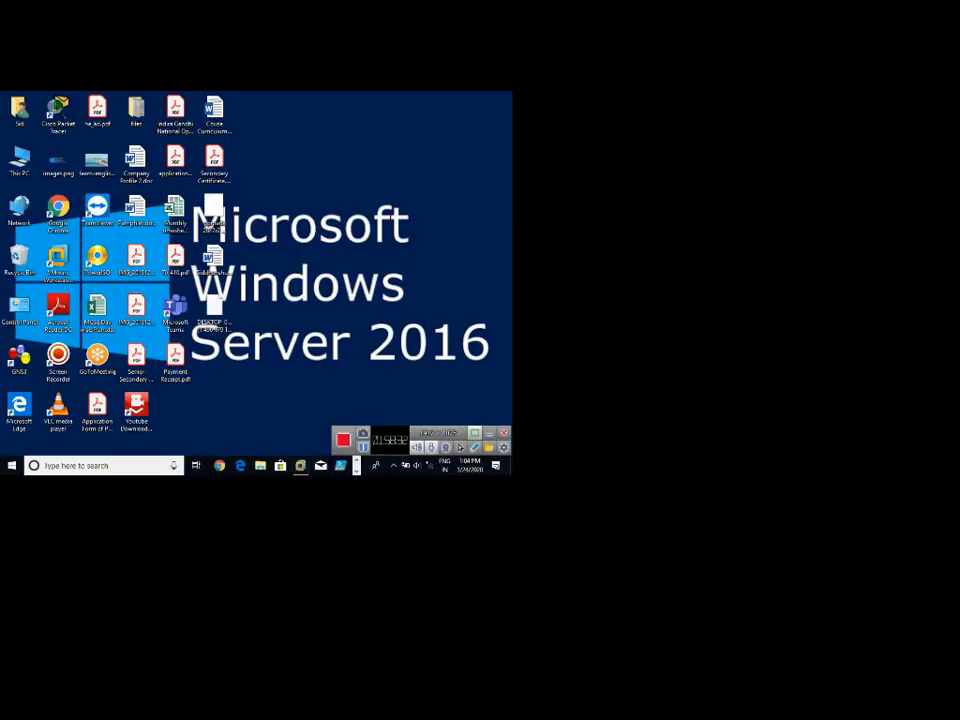